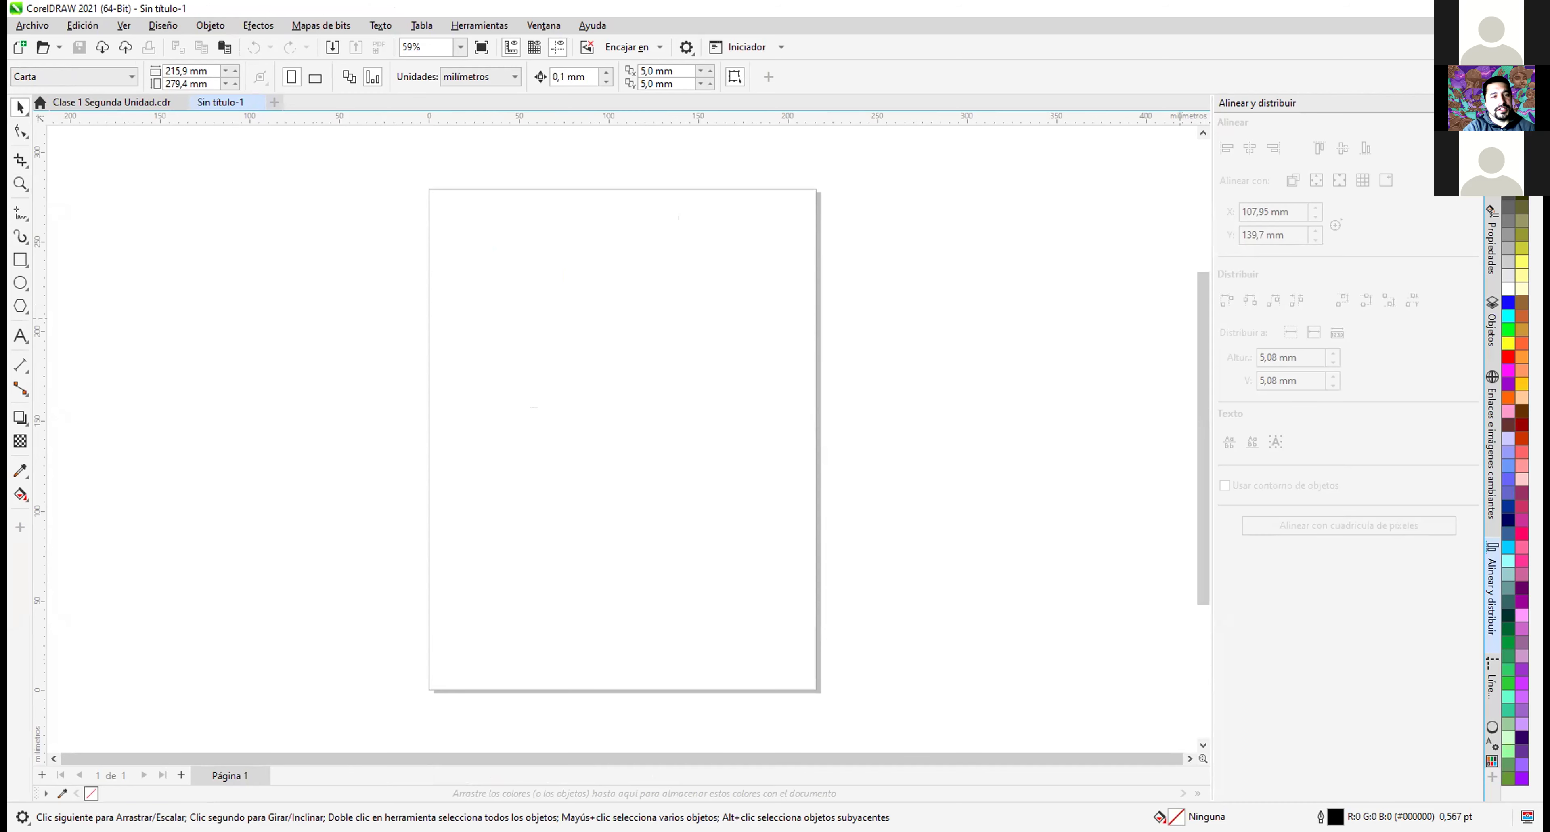
Step: Import all six pages of the PDF into the blank document with its text kept as text, and place it on the page
key("super+Down")
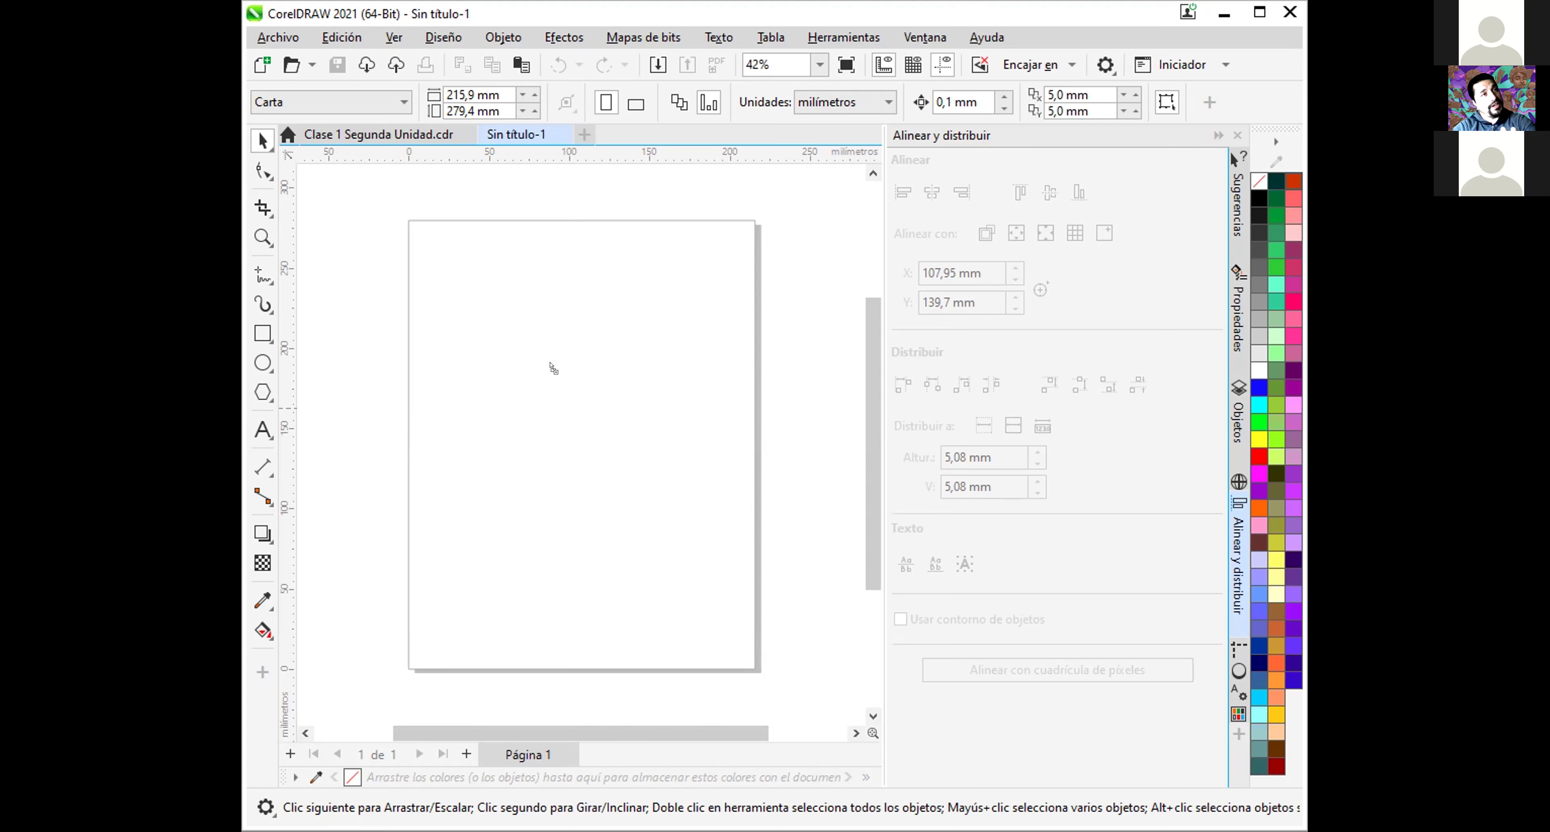
left_click_drag(553, 368, 551, 362)
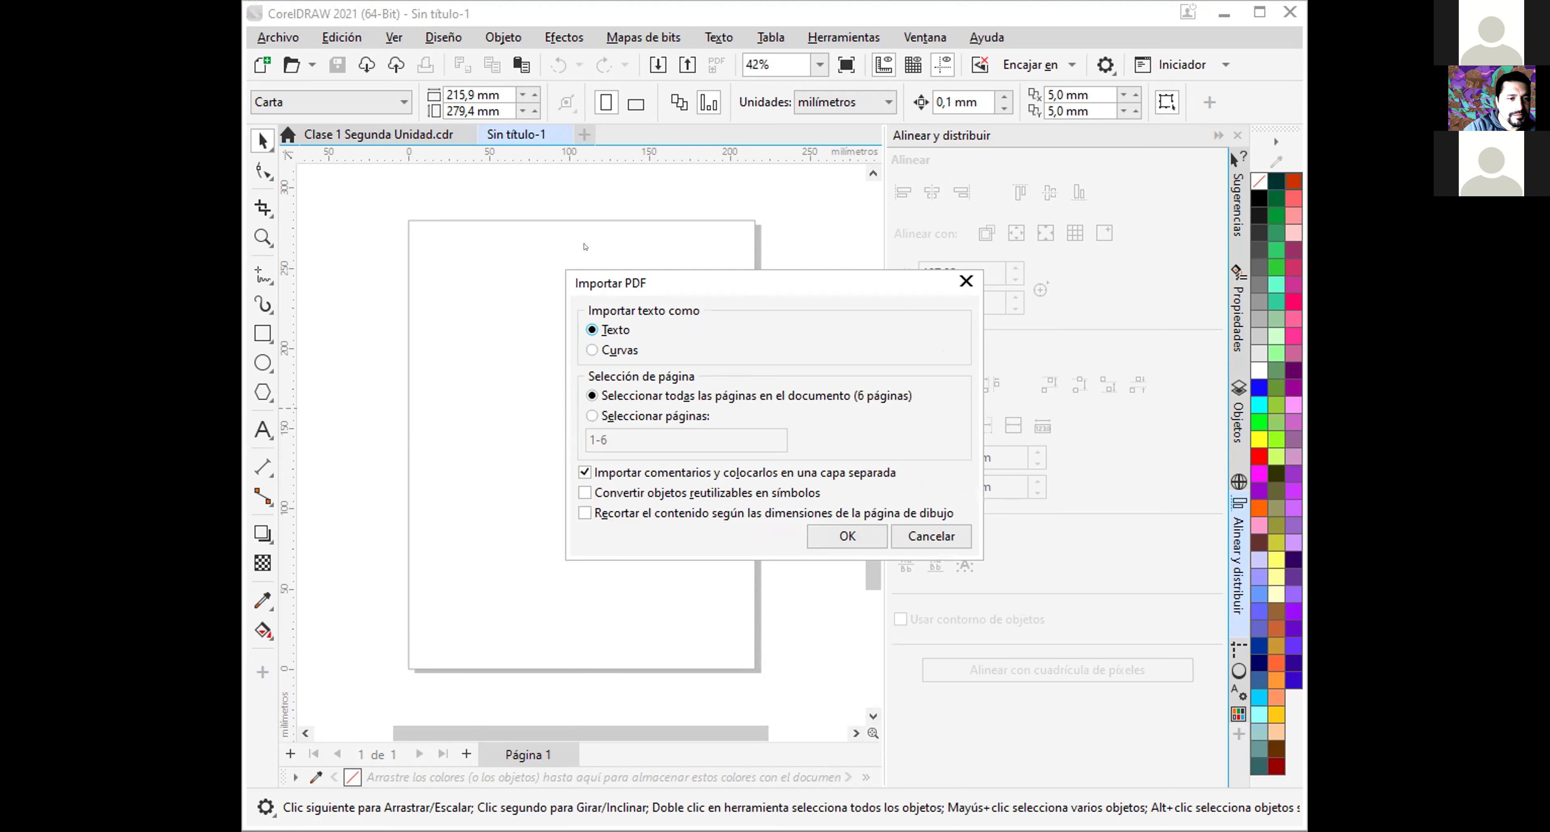
left_click_drag(584, 247, 567, 231)
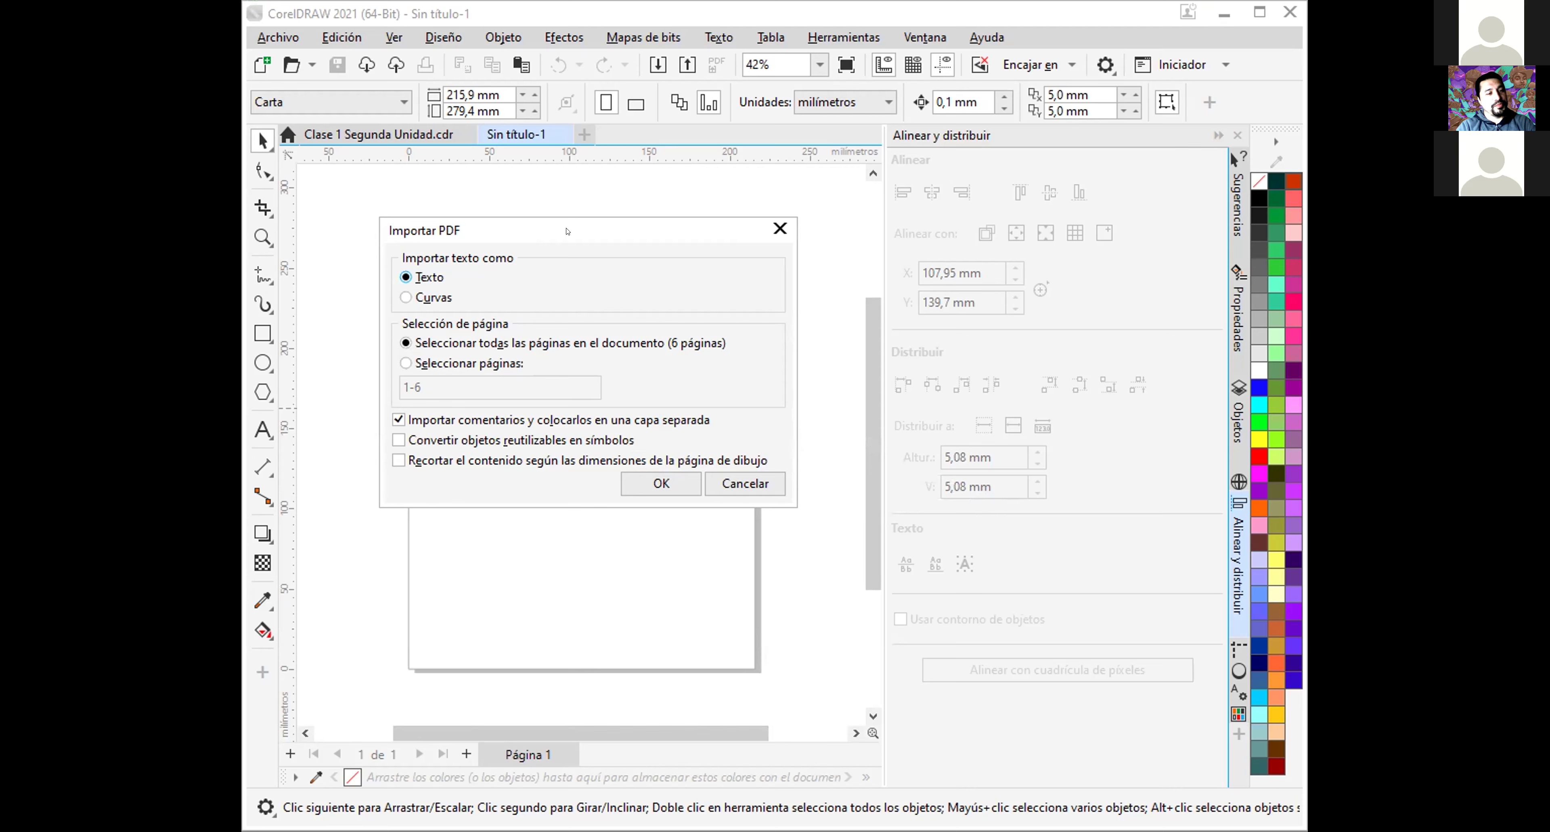
left_click(407, 297)
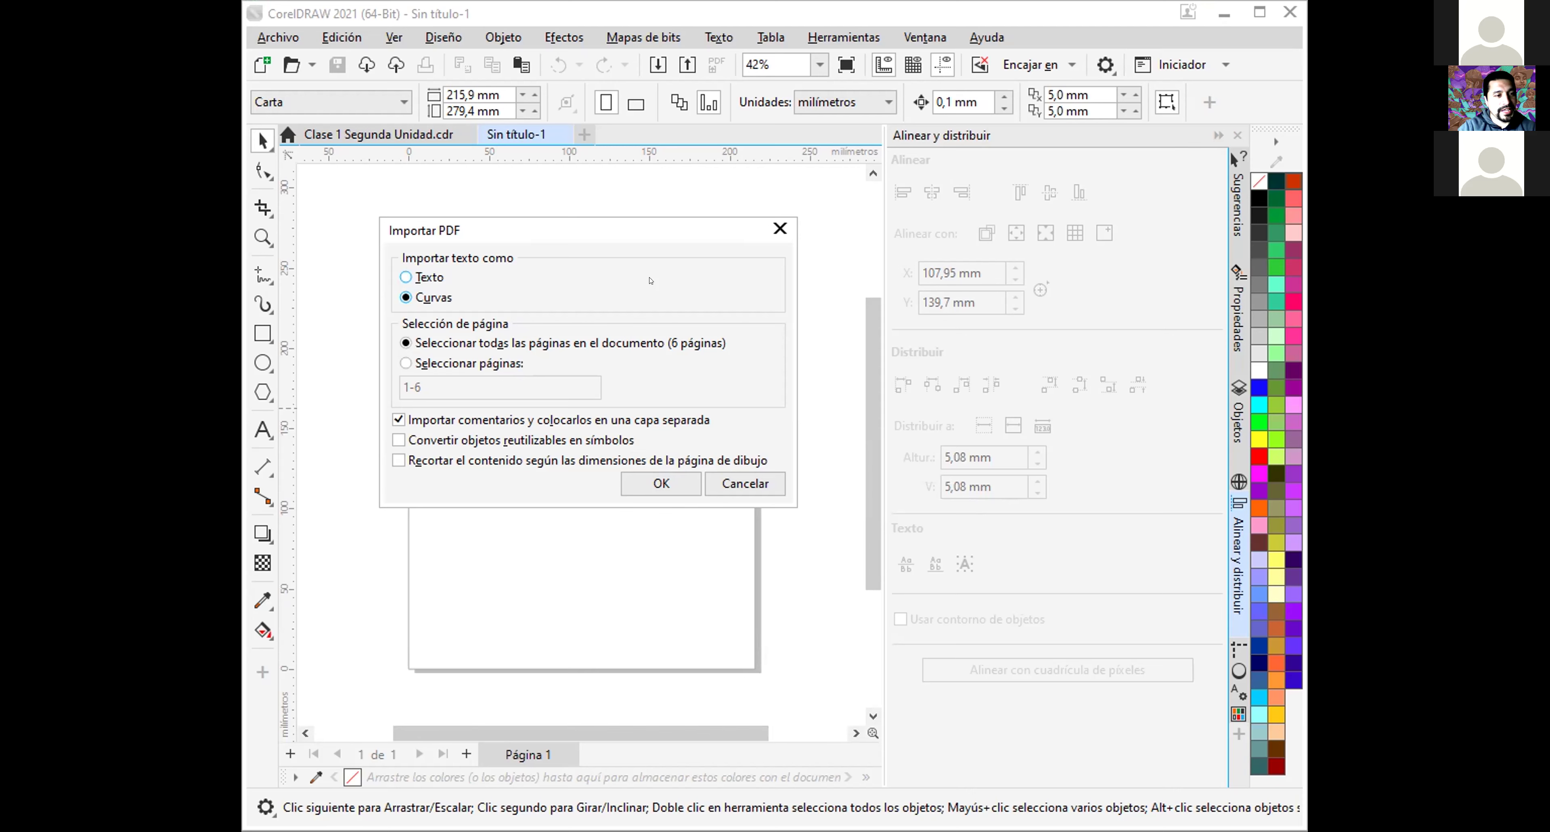
left_click(406, 277)
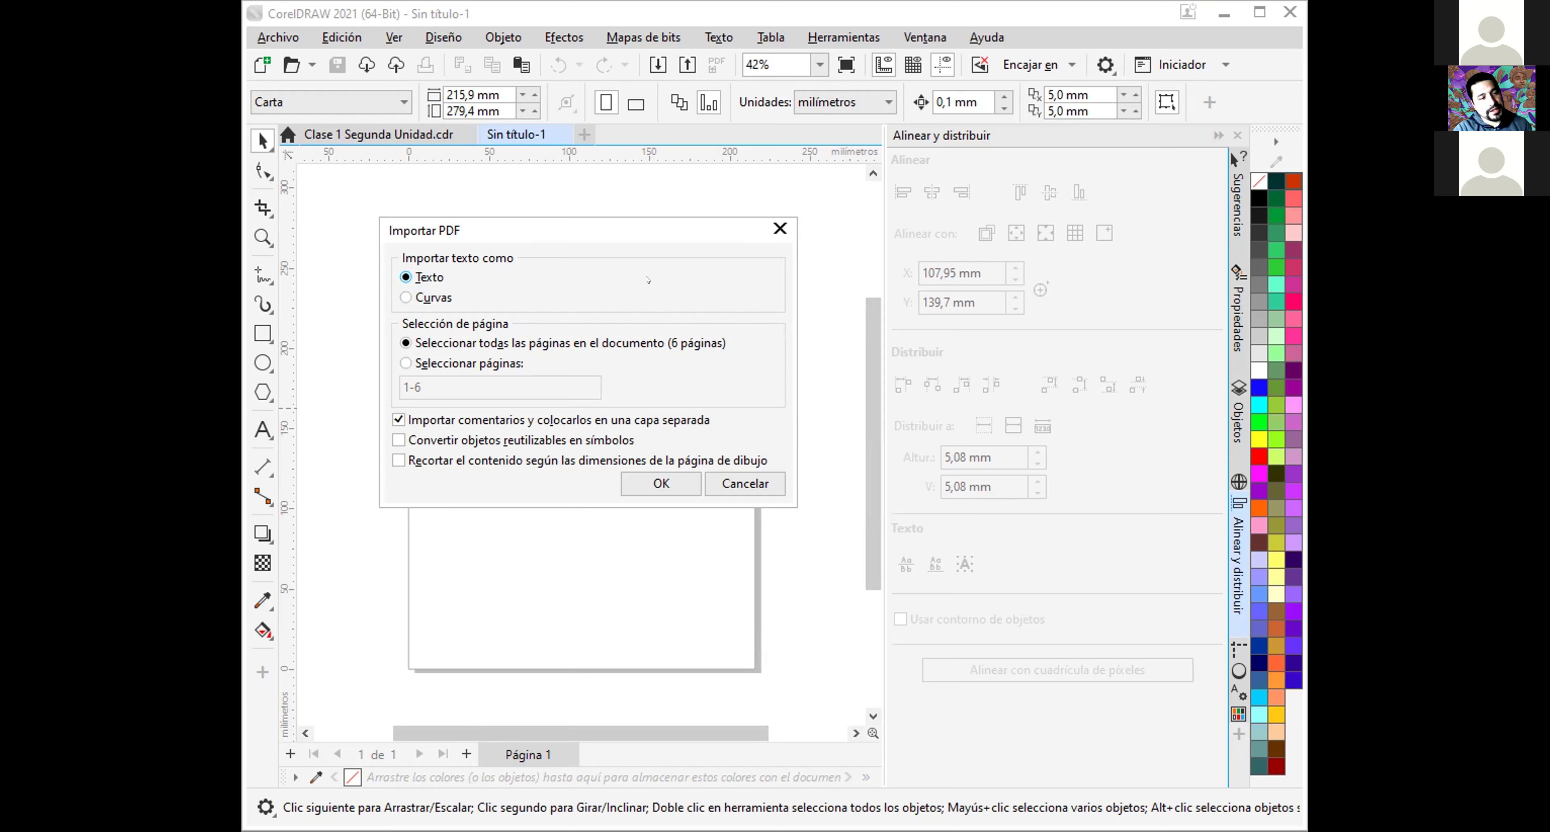
left_click(652, 479)
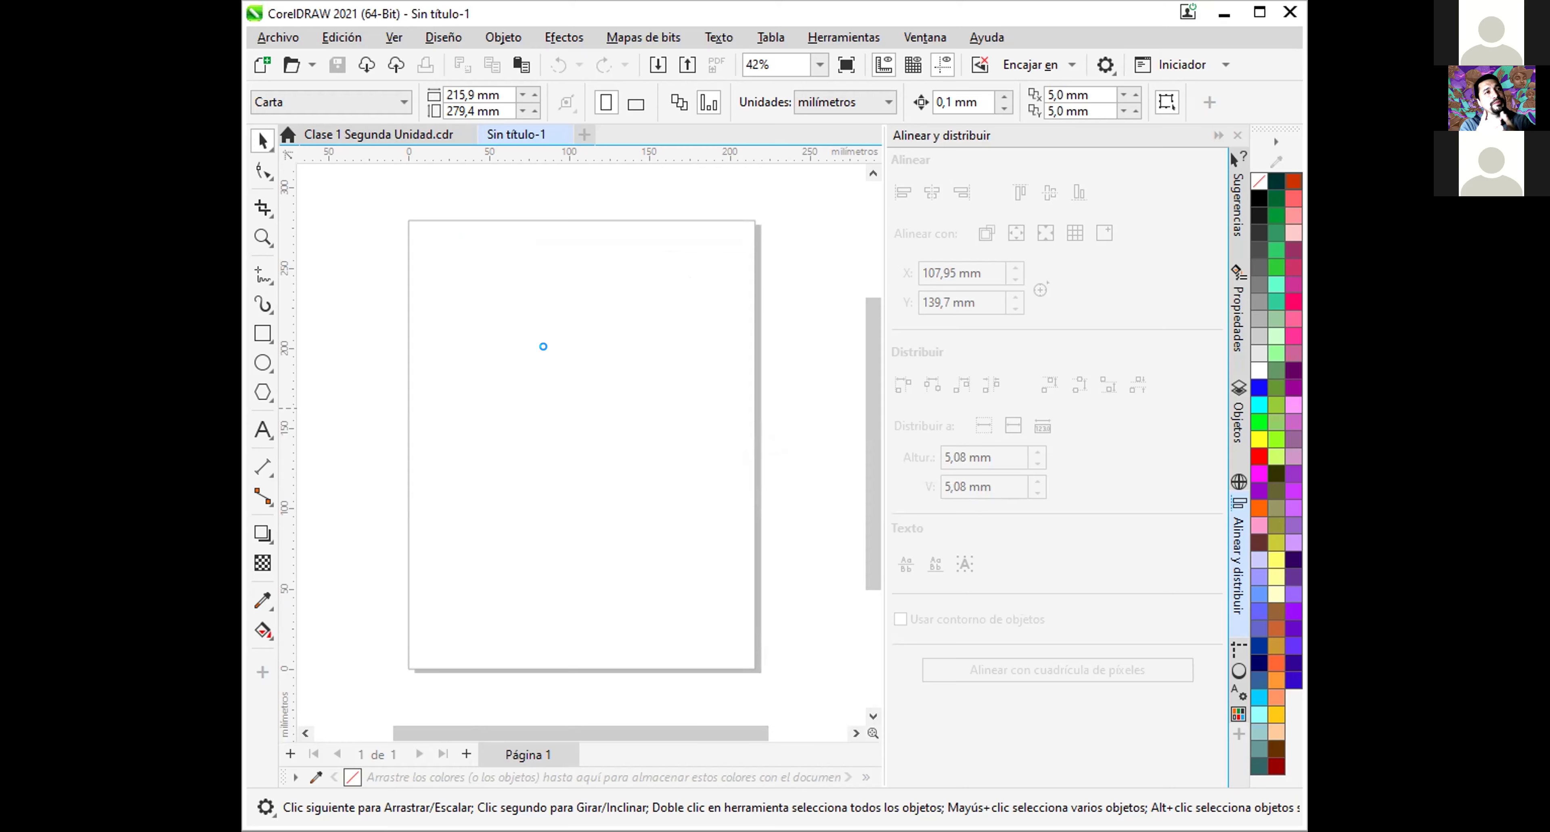
left_click(553, 347)
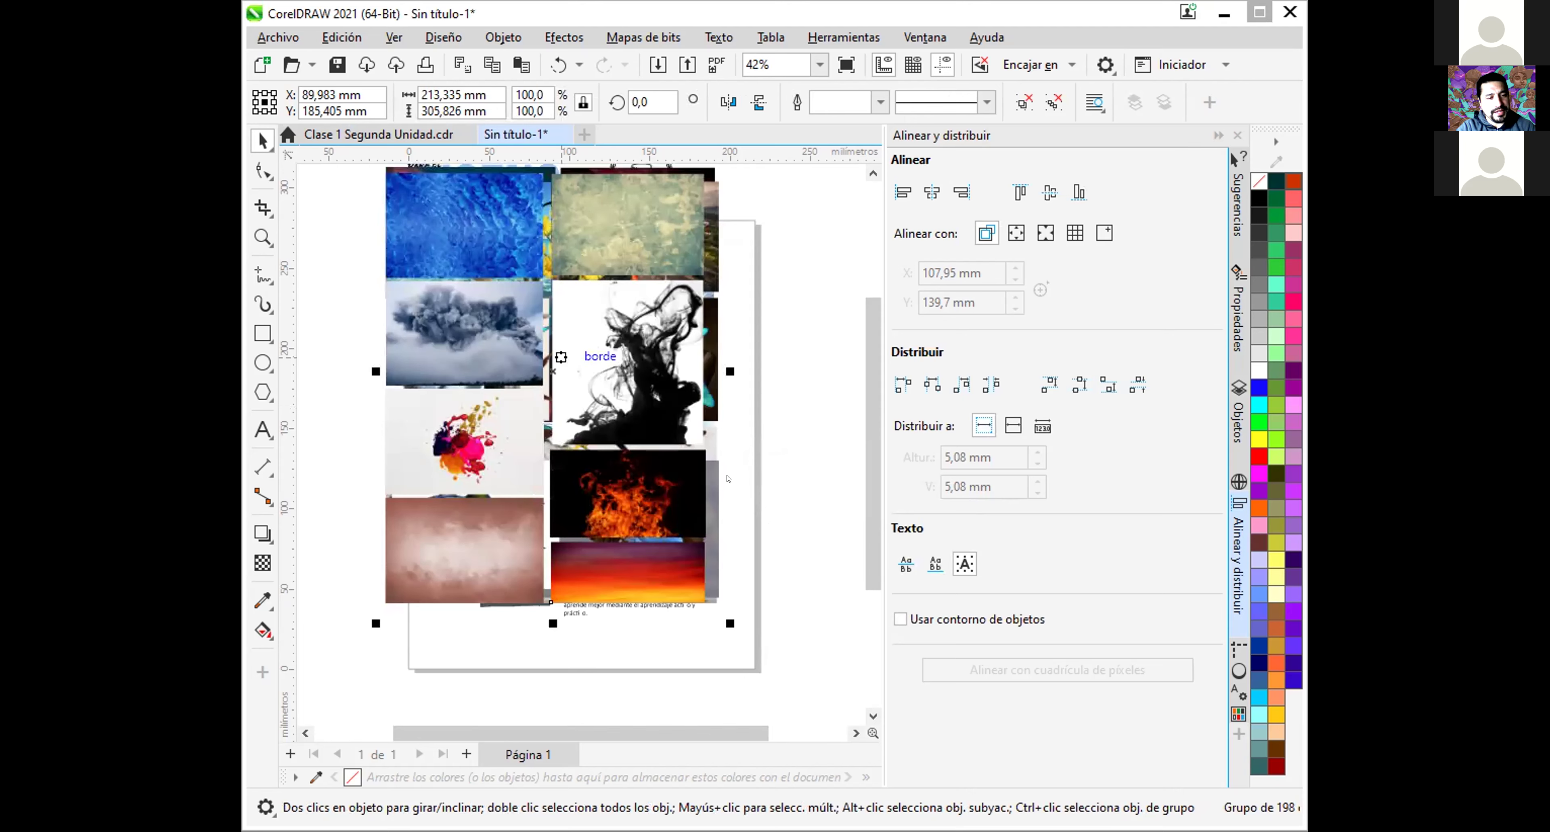
Step: Maximize the window, reposition the imported group over the page and ungroup it into separate objects
left_click(1259, 13)
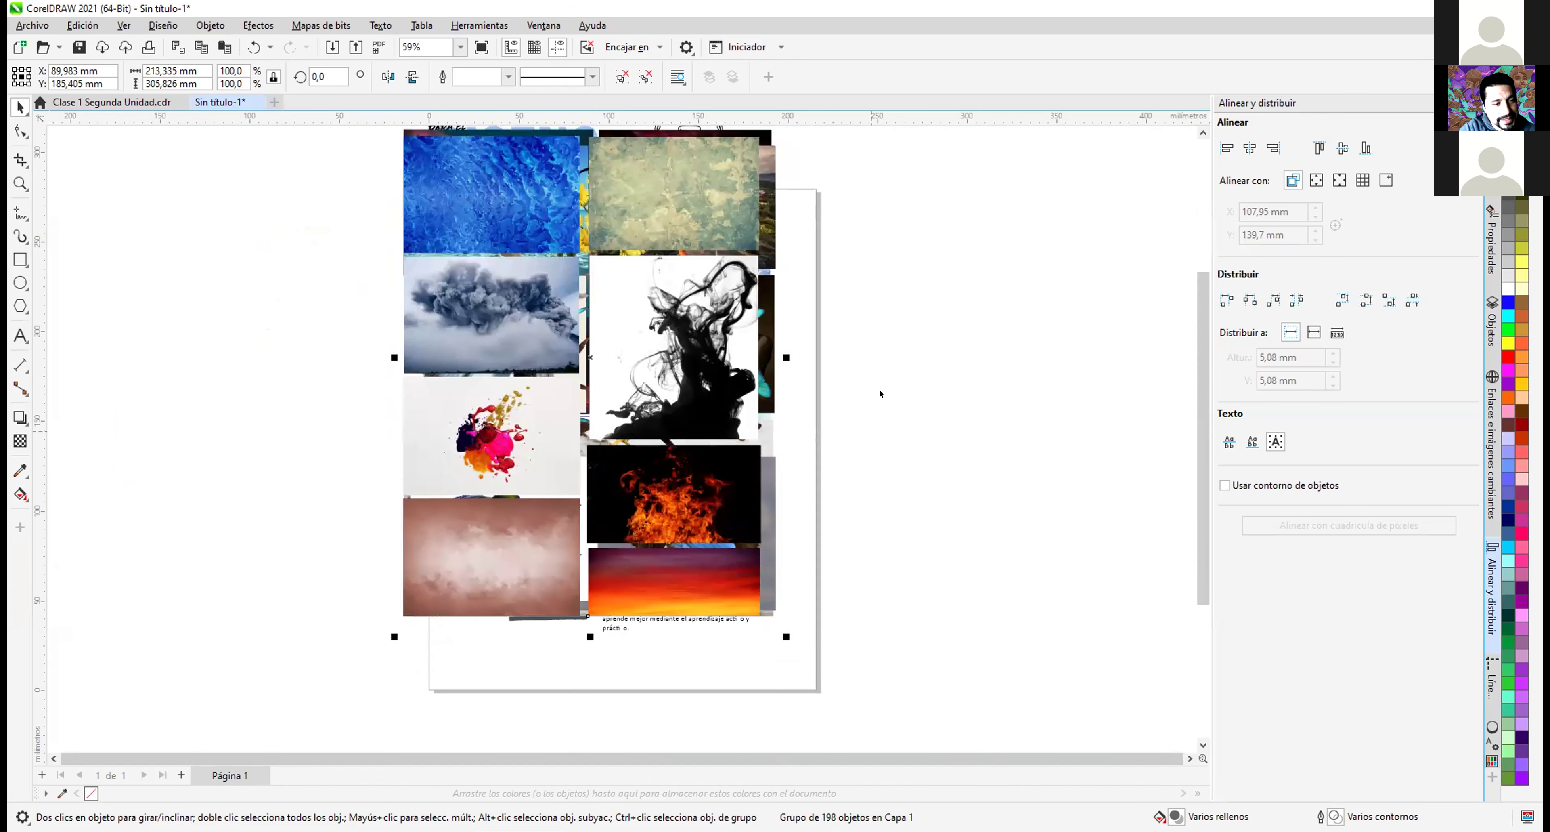
left_click_drag(583, 356, 970, 417)
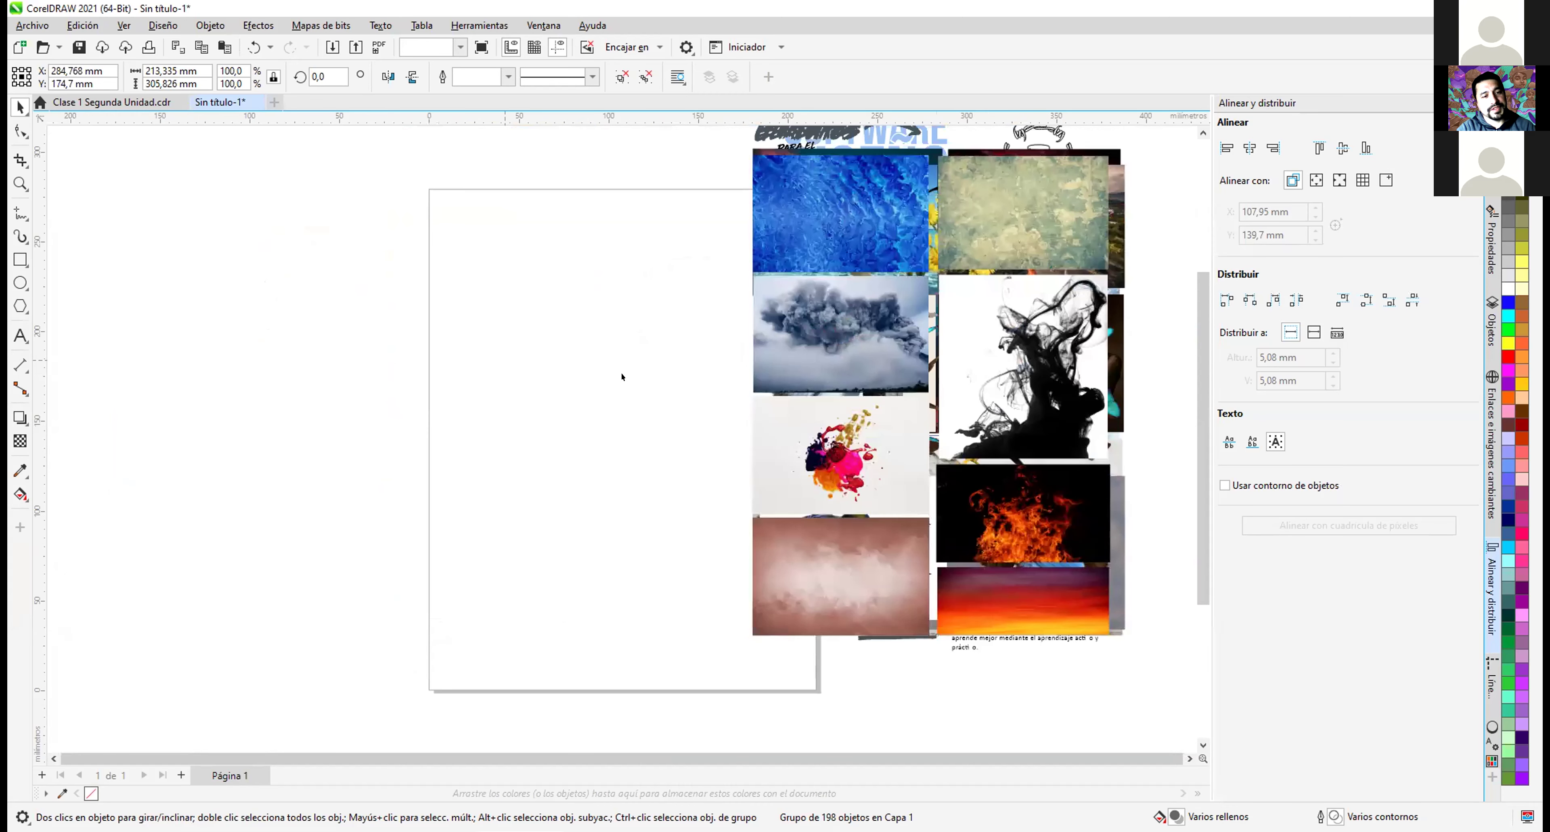
left_click(624, 377)
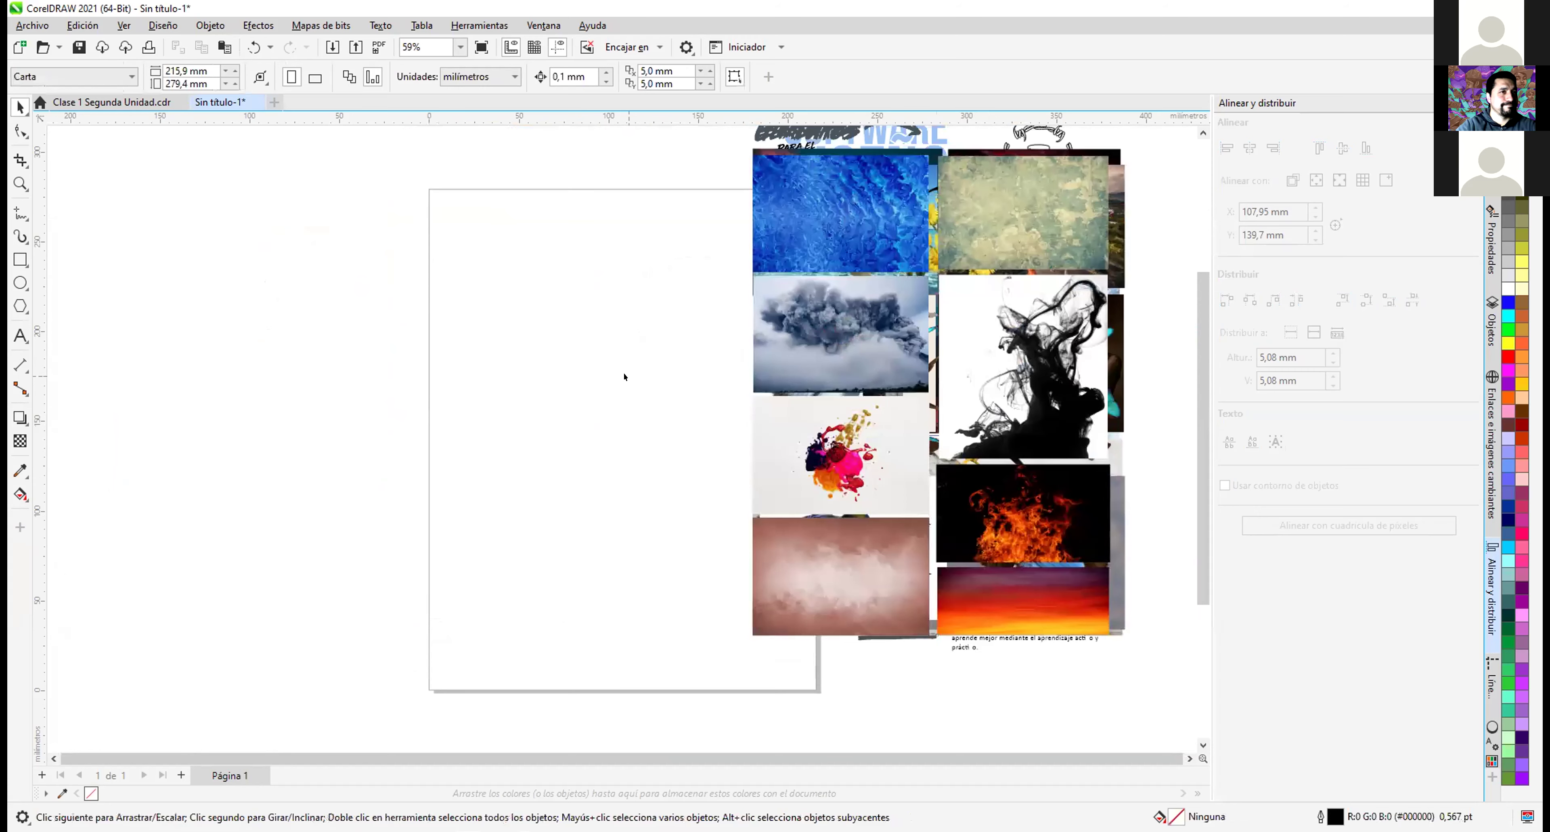
left_click(864, 454)
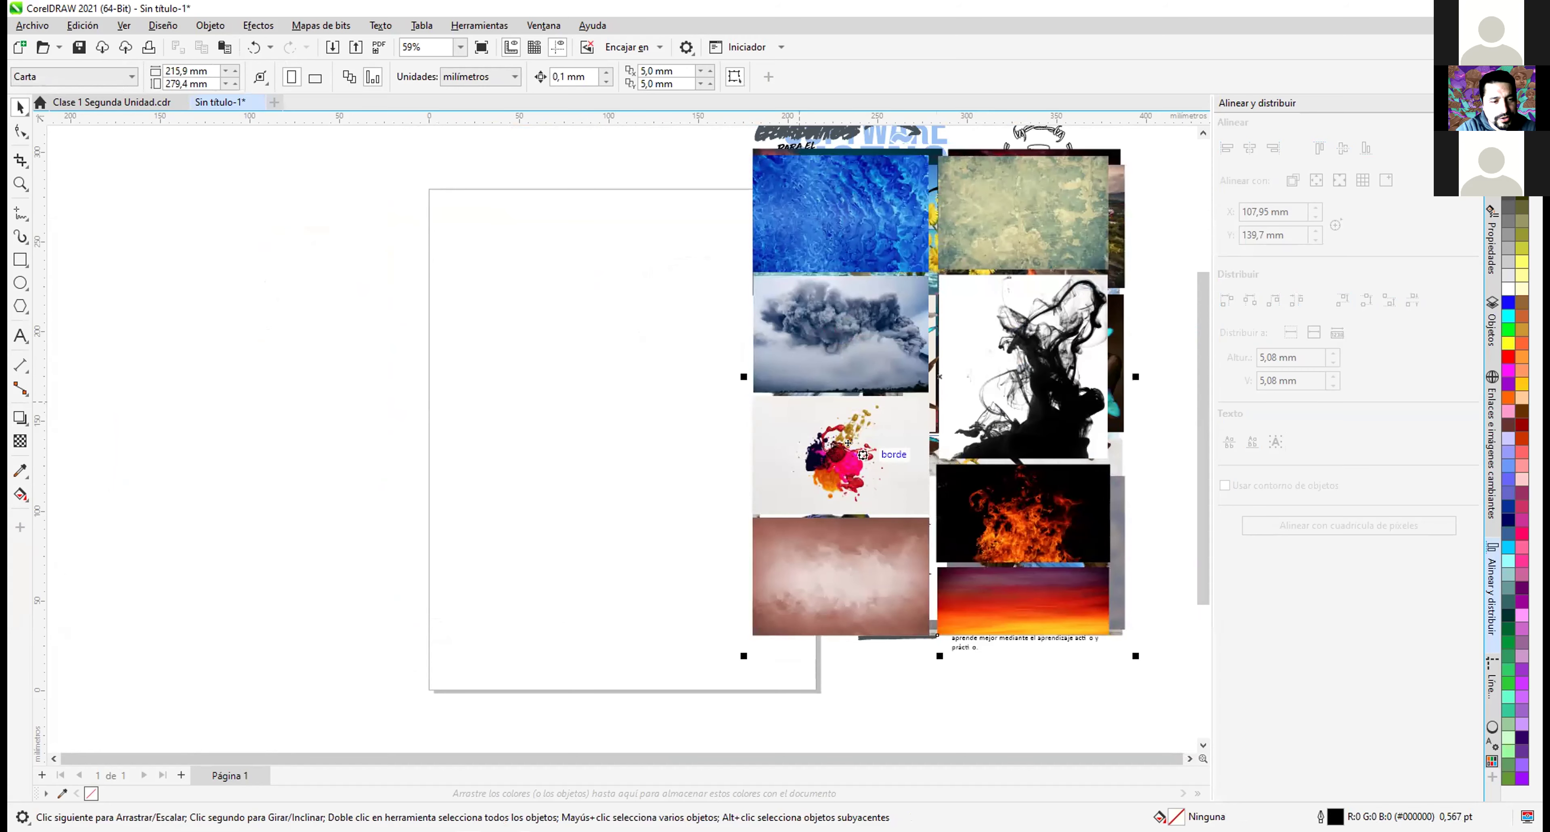
left_click_drag(636, 452, 539, 452)
right_click(688, 390)
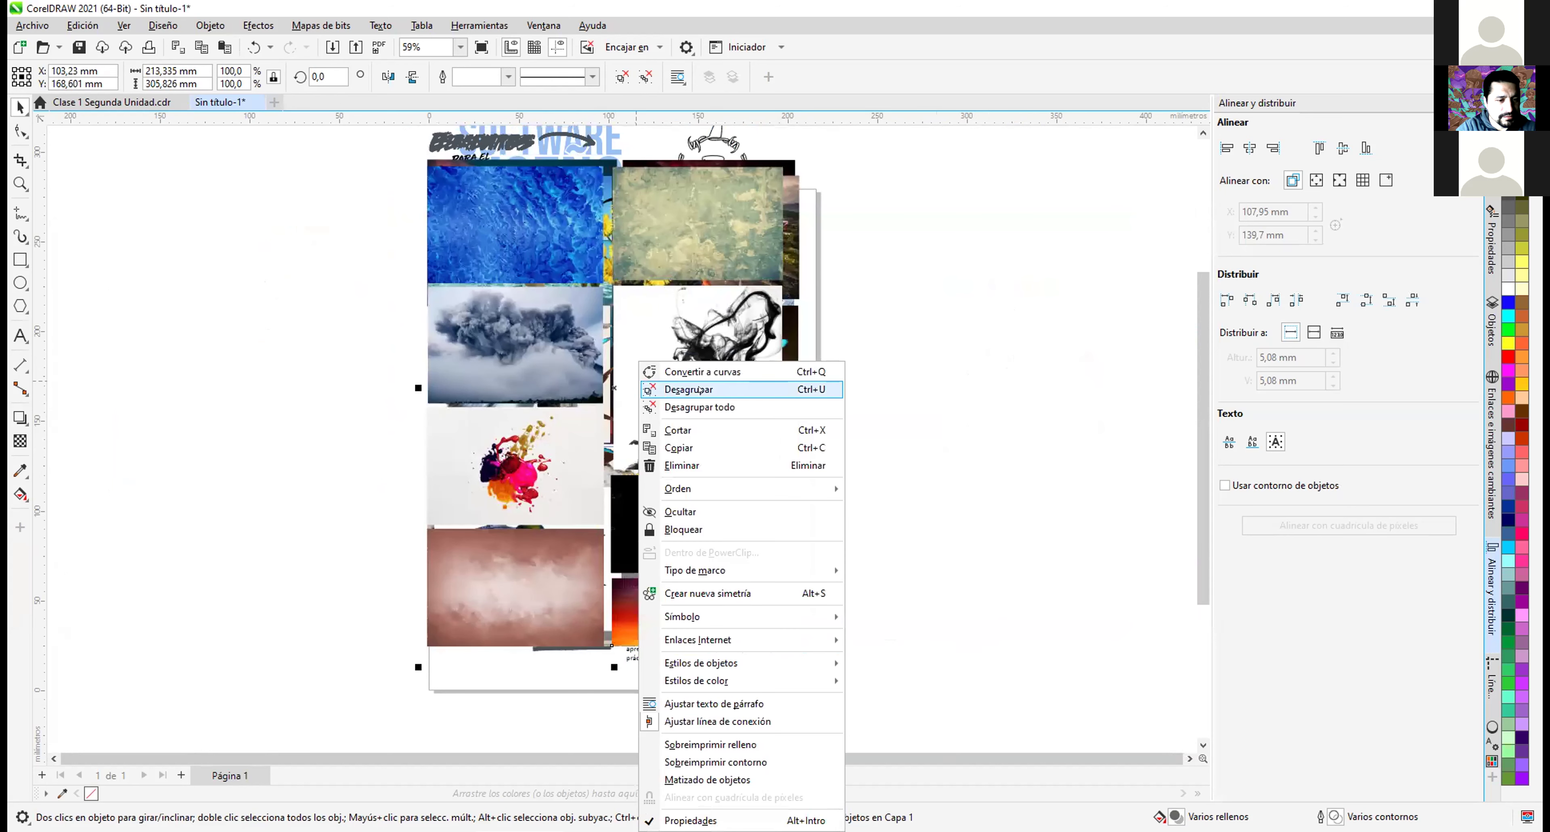
left_click(688, 390)
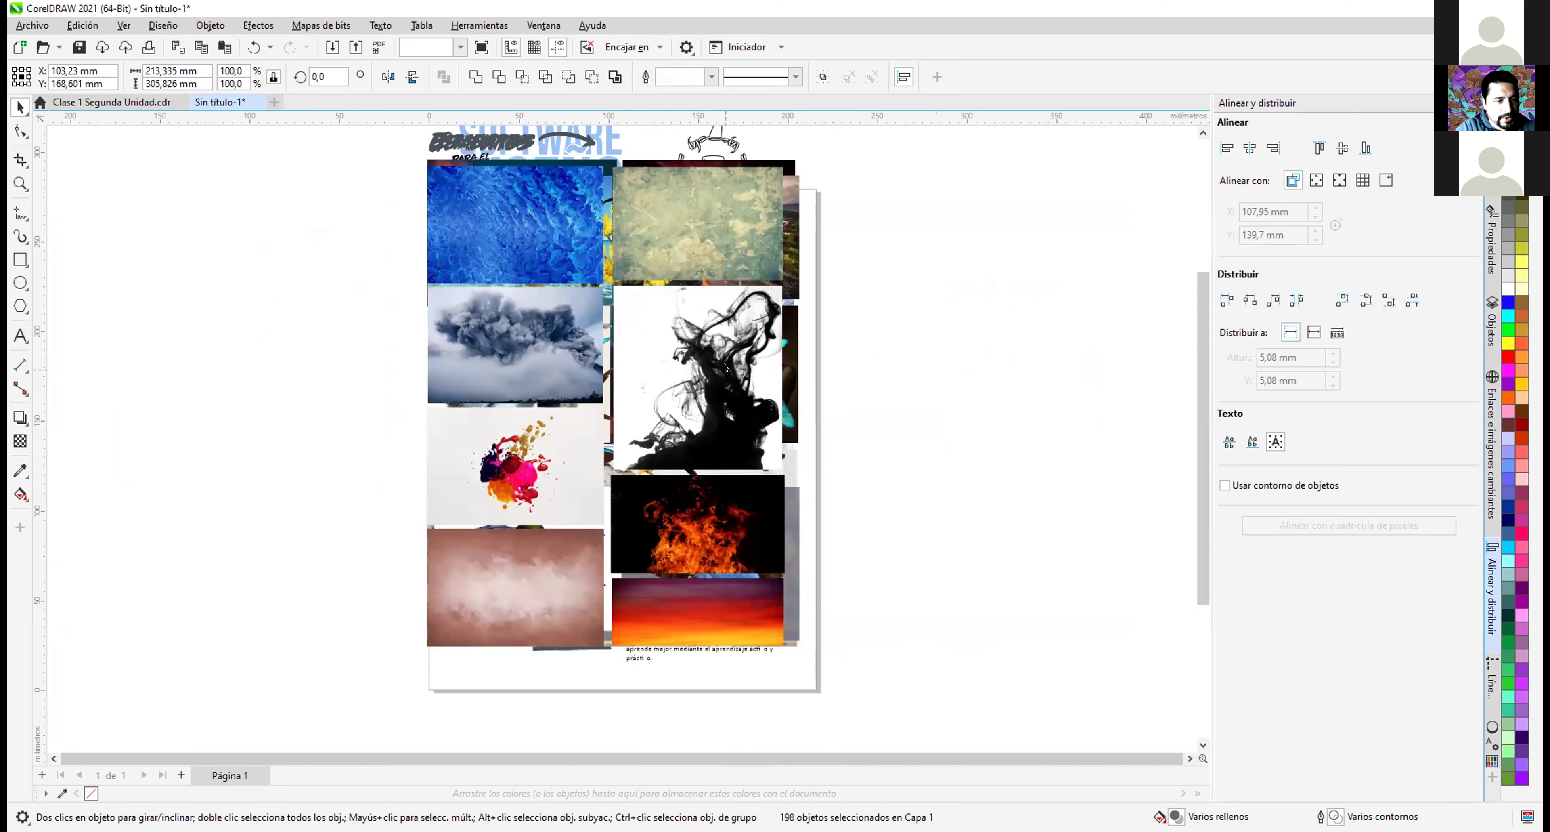
Step: Move the black ink image to the right of the page and the smoke cloud image to its left
left_click(668, 352)
left_click_drag(667, 352, 933, 342)
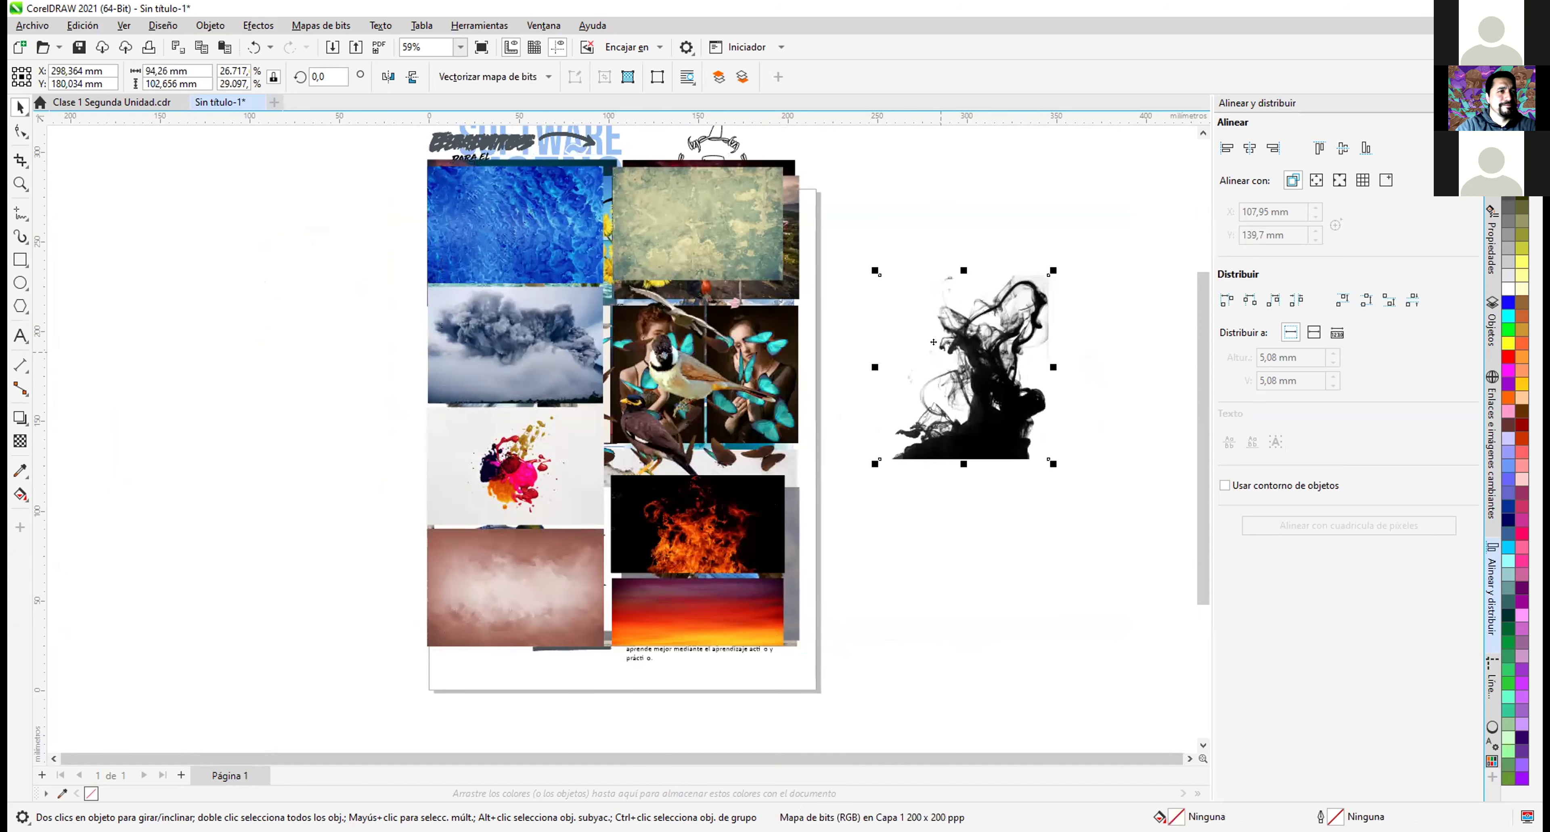
left_click(552, 339)
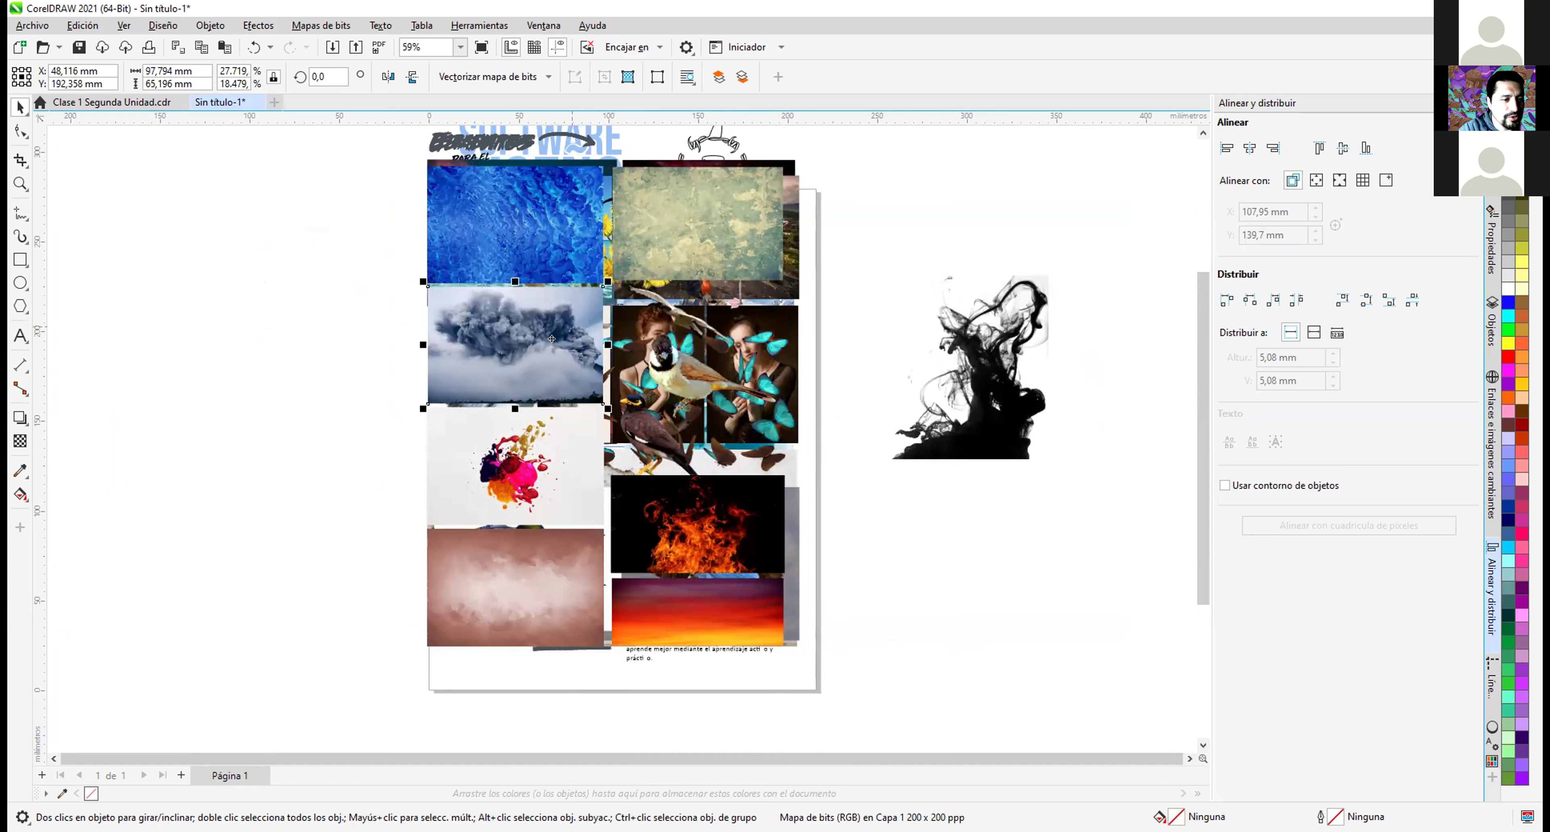
left_click_drag(446, 329, 254, 321)
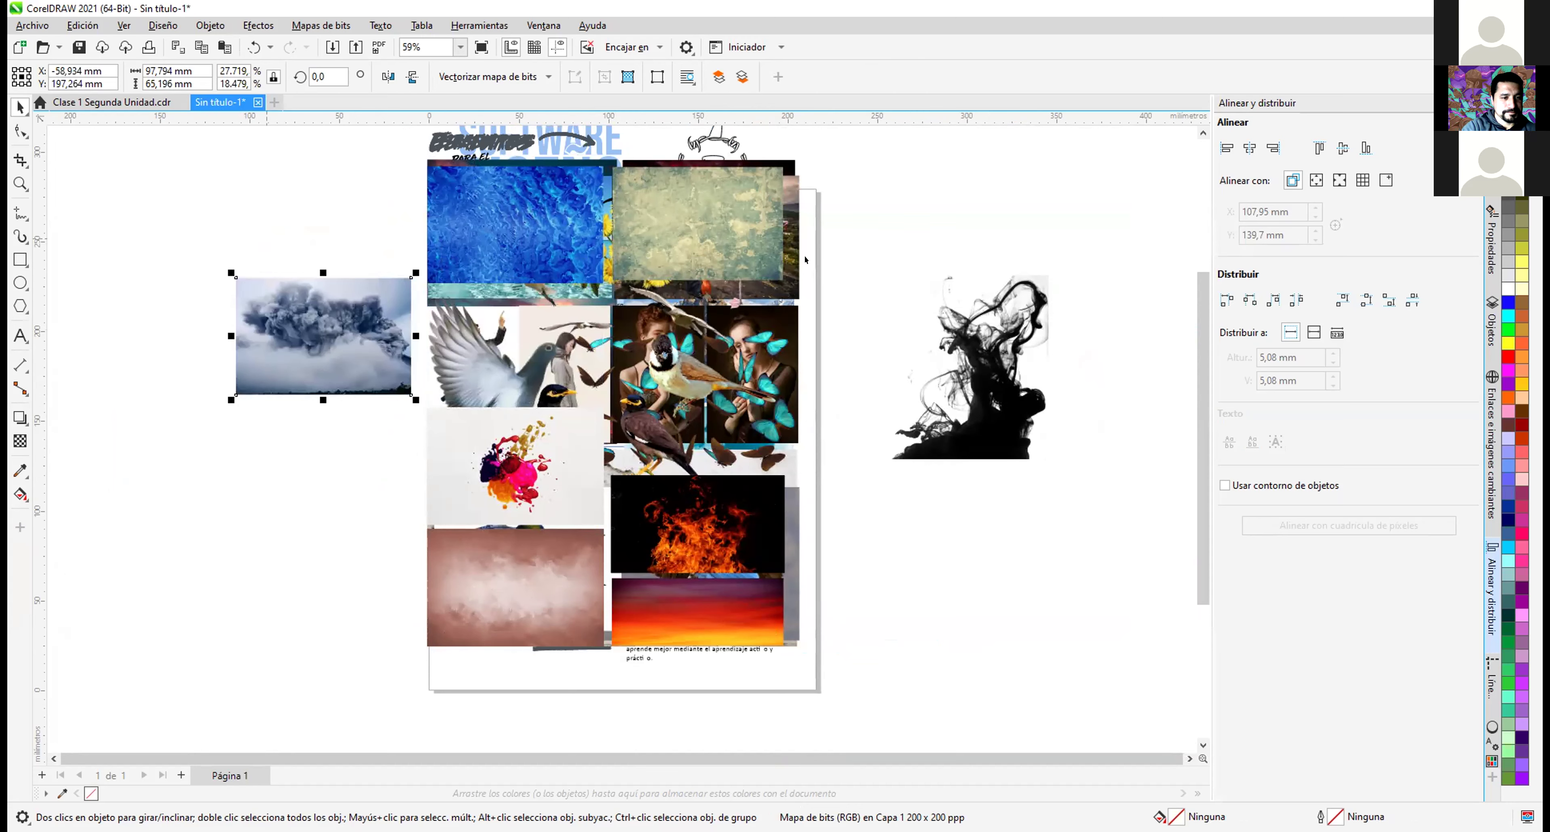
Step: Close the untitled document without keeping its changes and create a new blank Carta document in millimetres
left_click(257, 102)
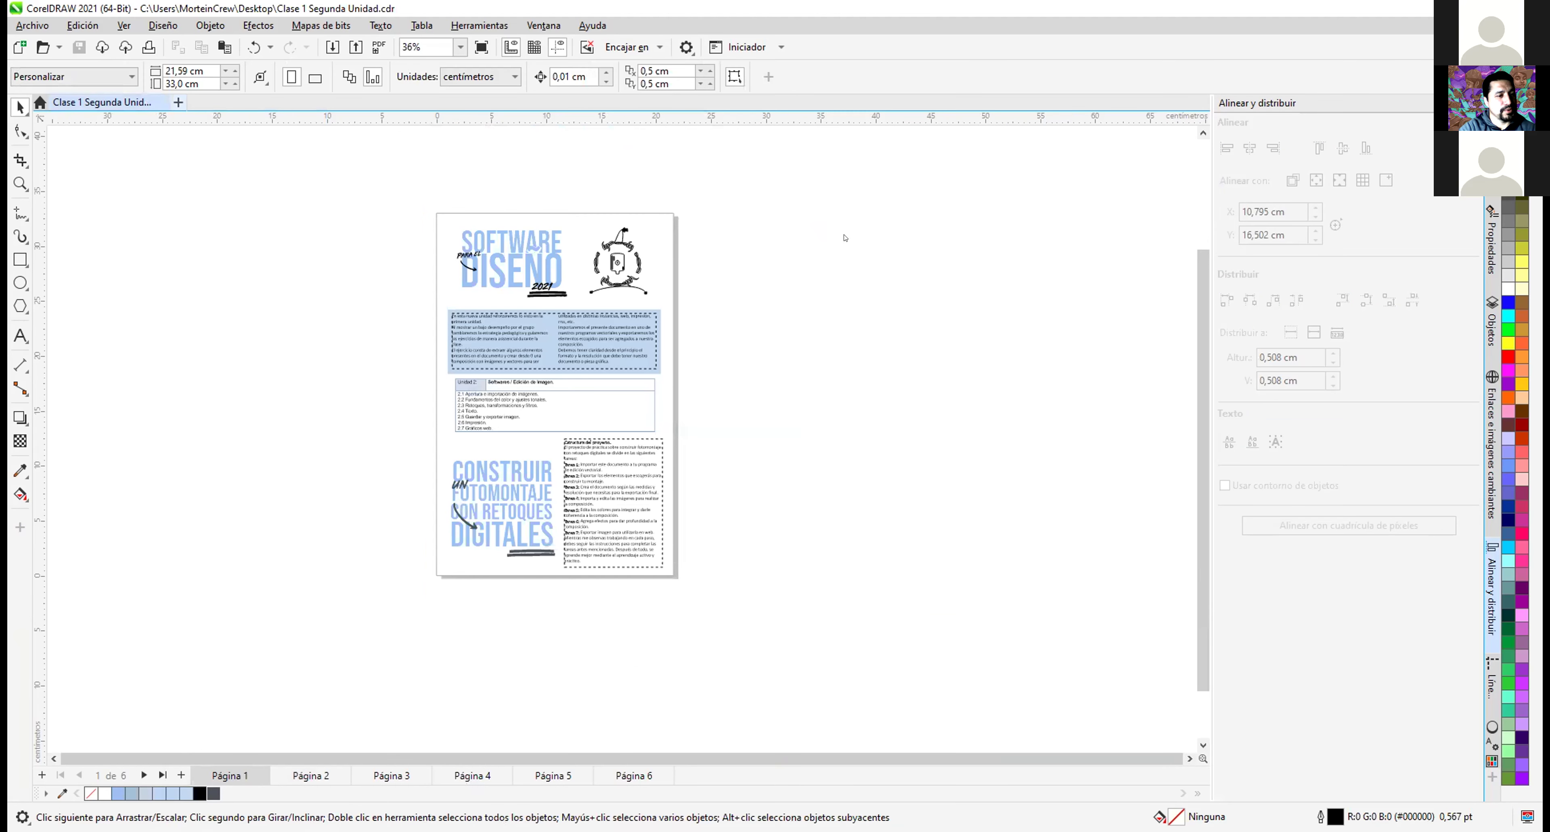
left_click(836, 584)
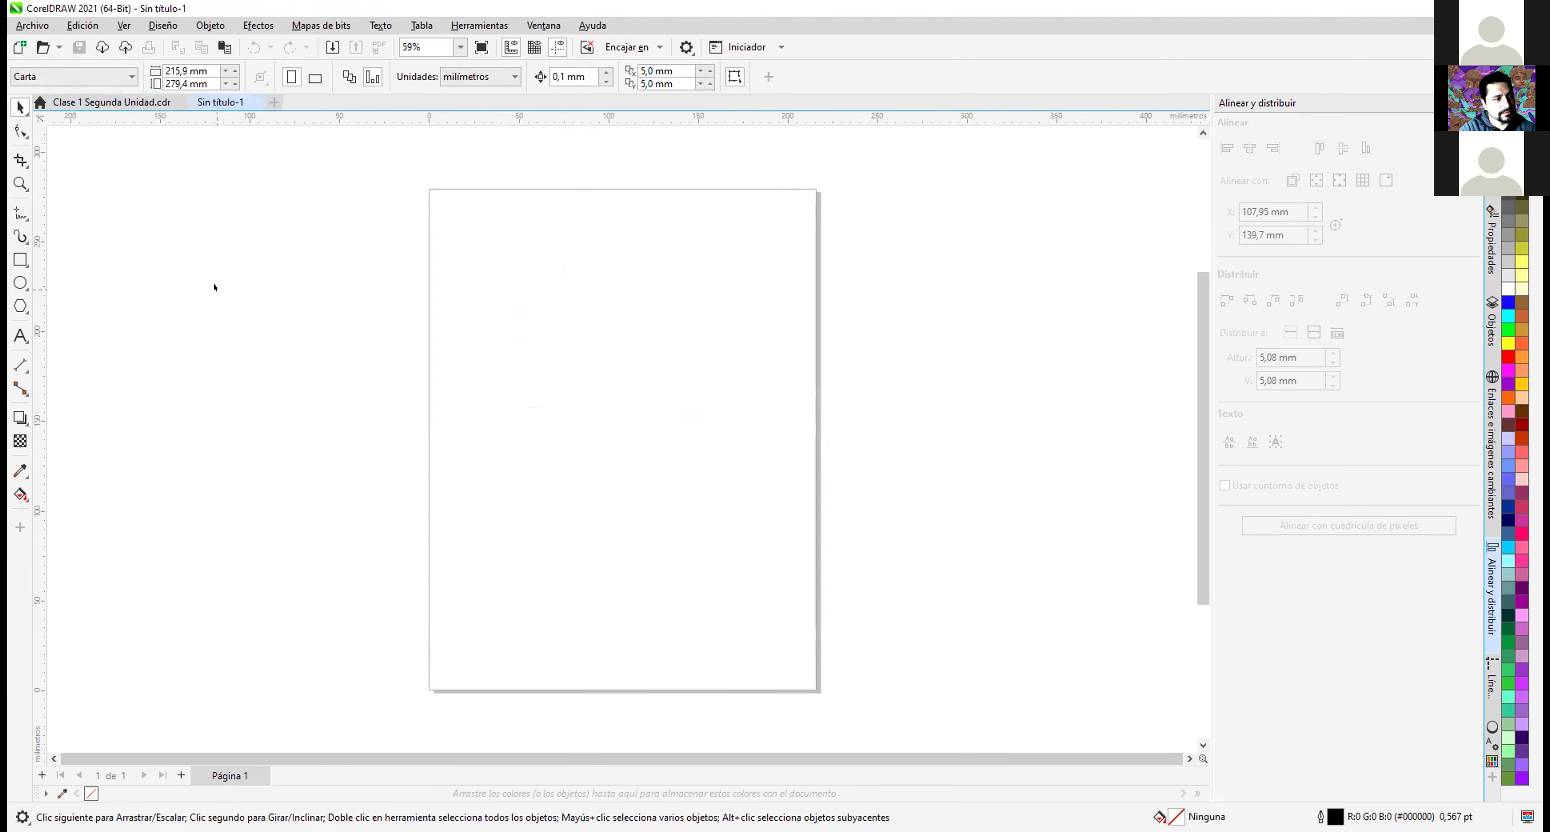
Step: Import all pages of the Clase 1 Segunda Unidad PDF with text as text, placing the content from the page's upper-left corner
left_click(22, 23)
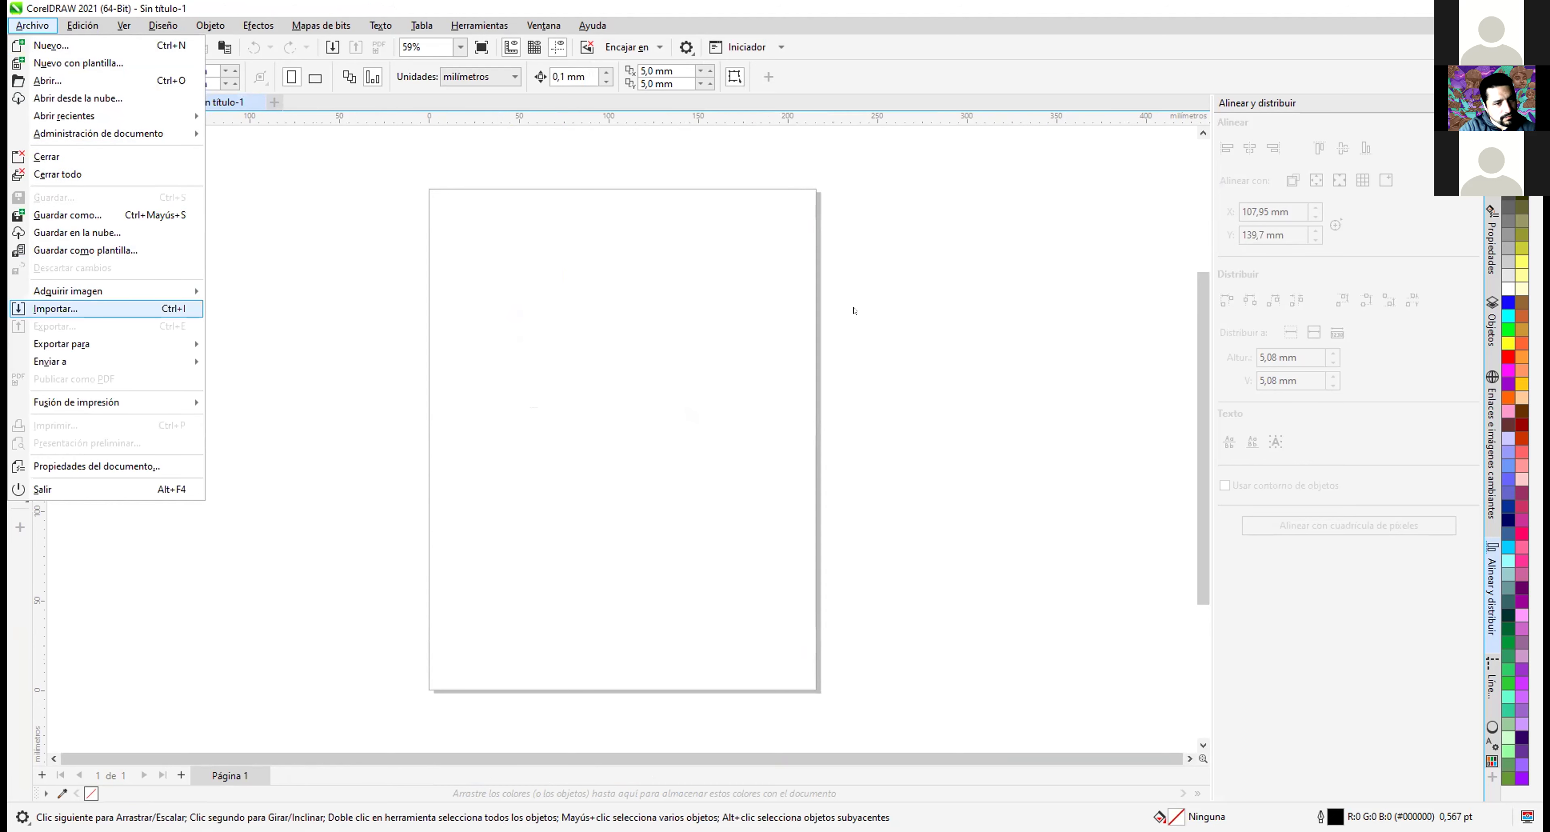
key("Return")
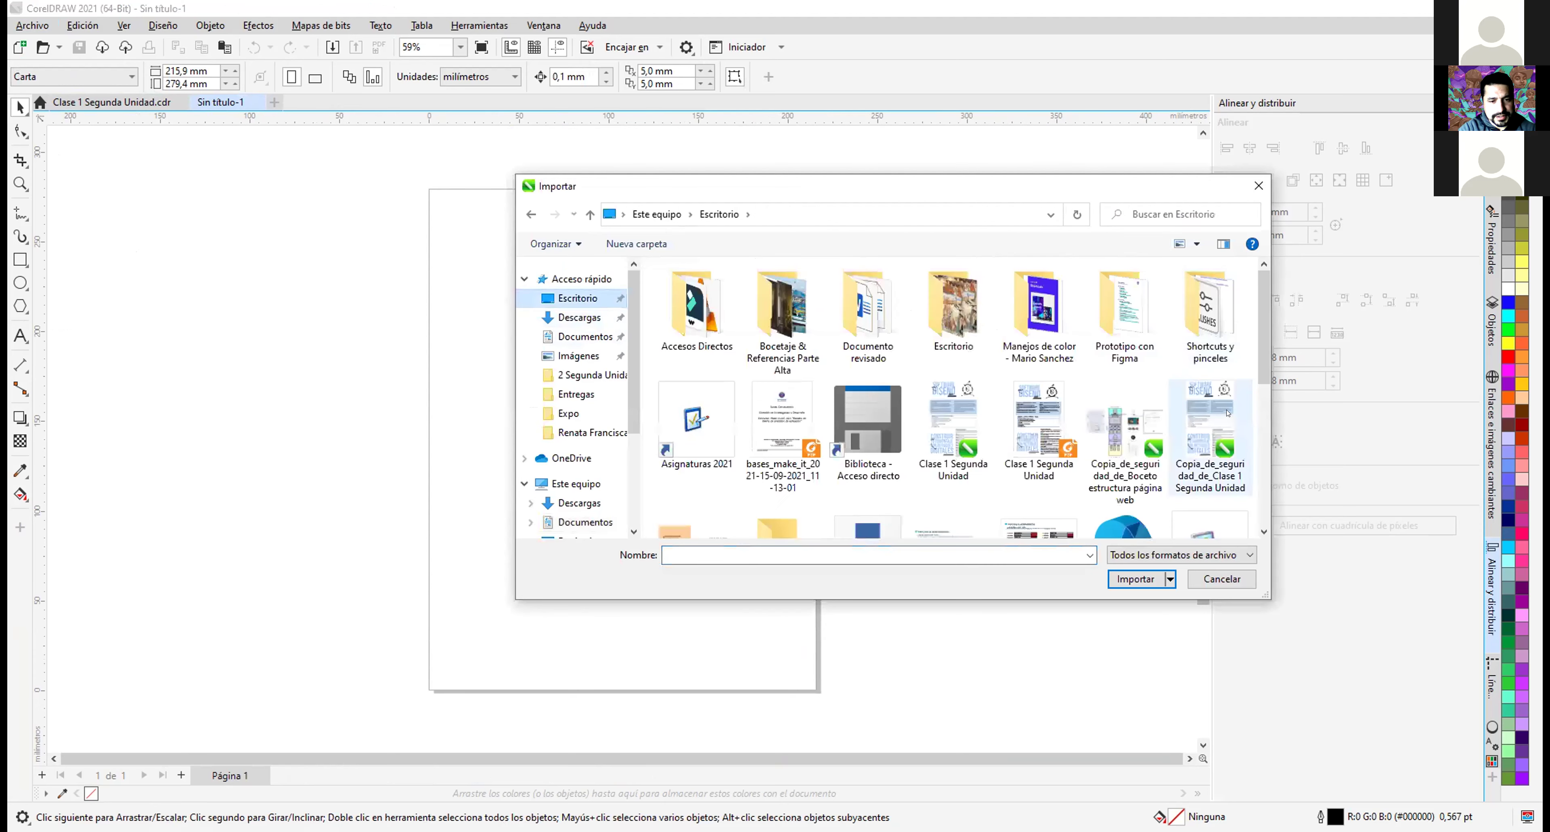
scroll(1113, 388, "down", 1)
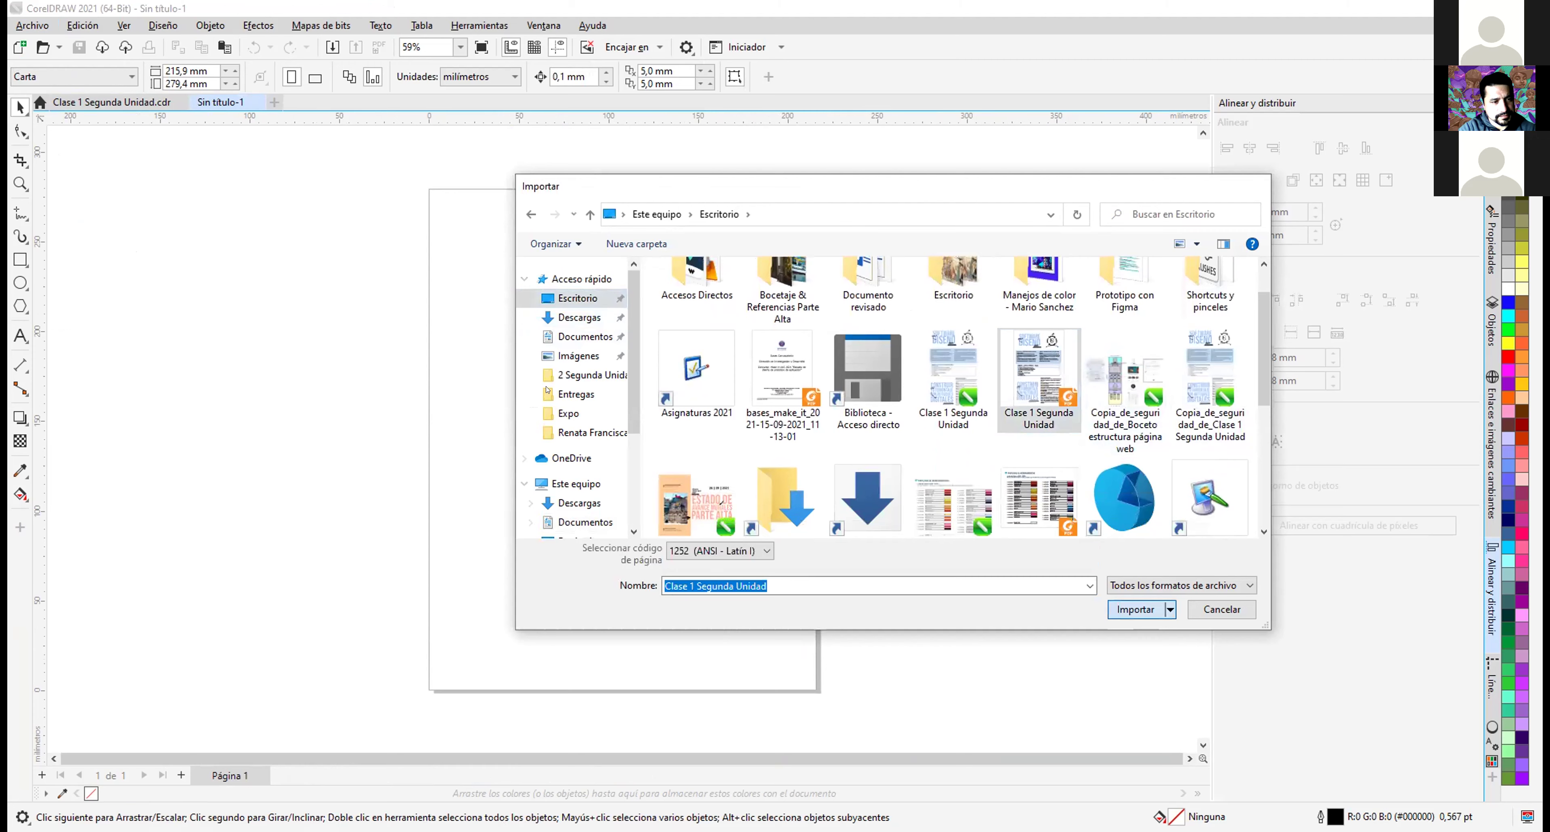
key("Return")
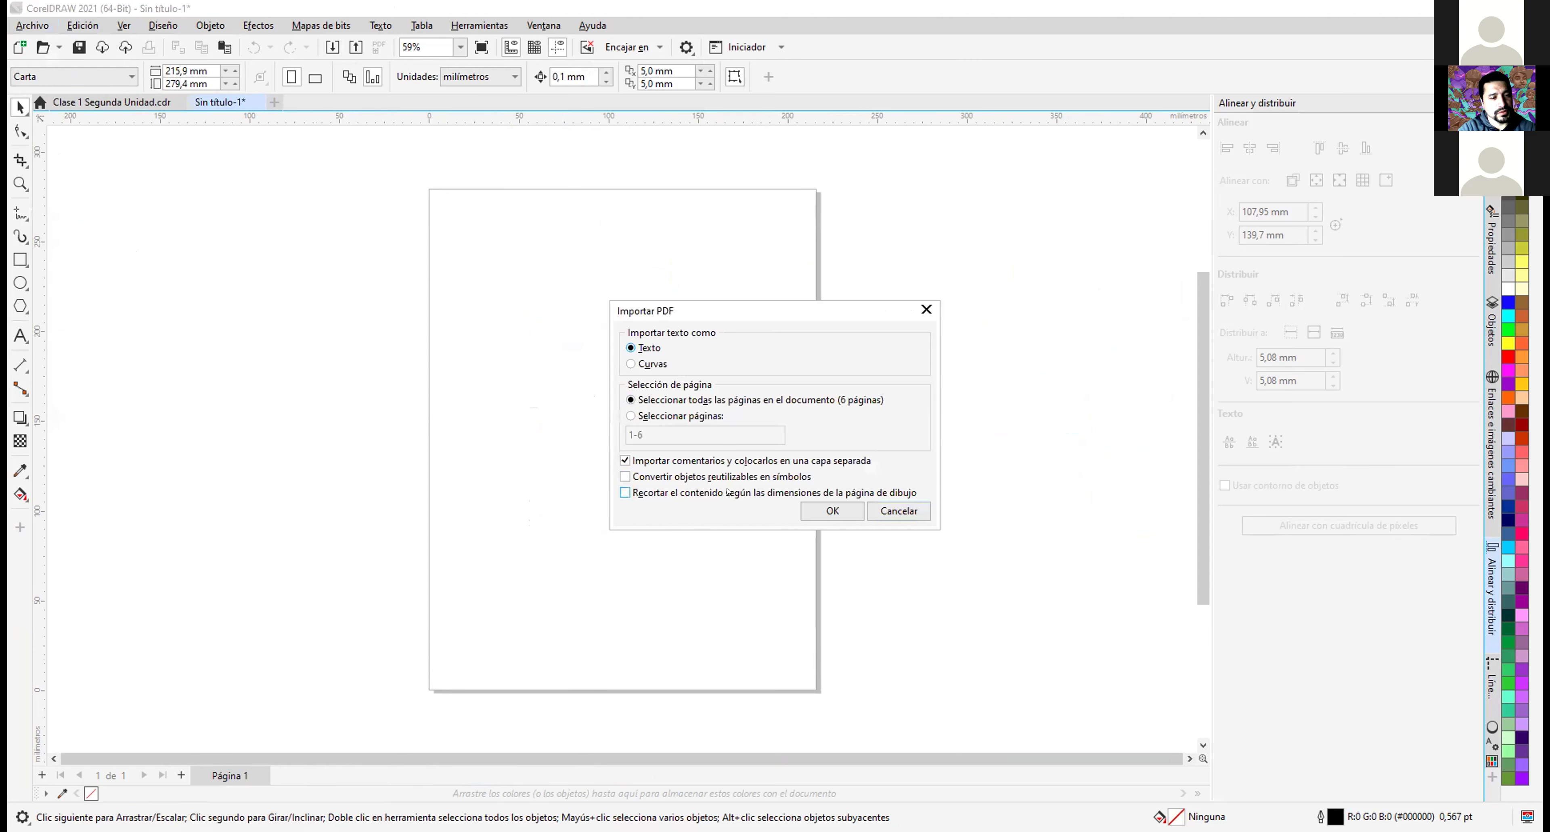
left_click(833, 511)
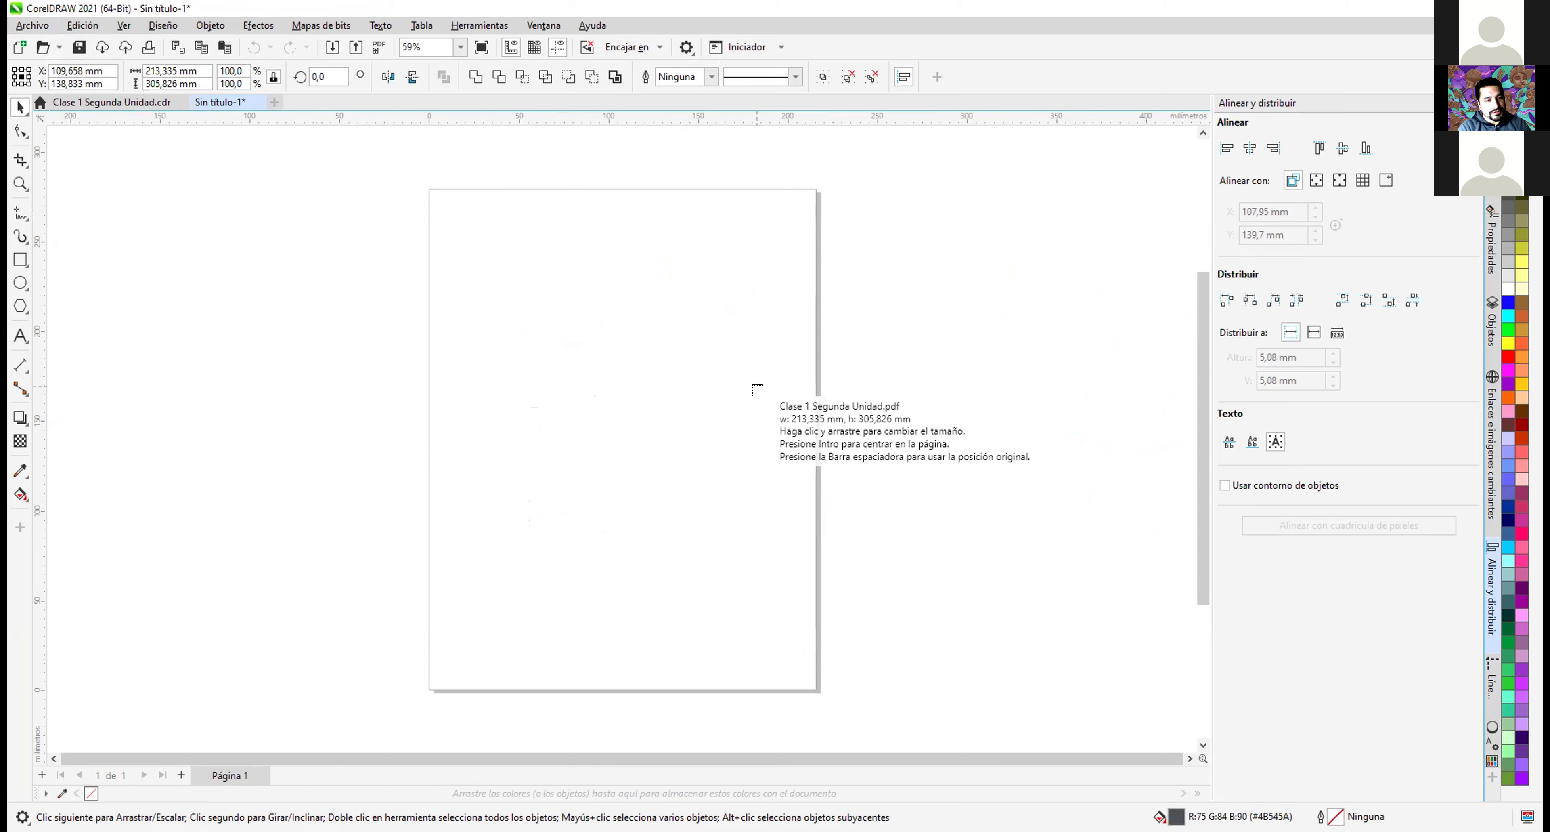
left_click_drag(434, 190, 808, 662)
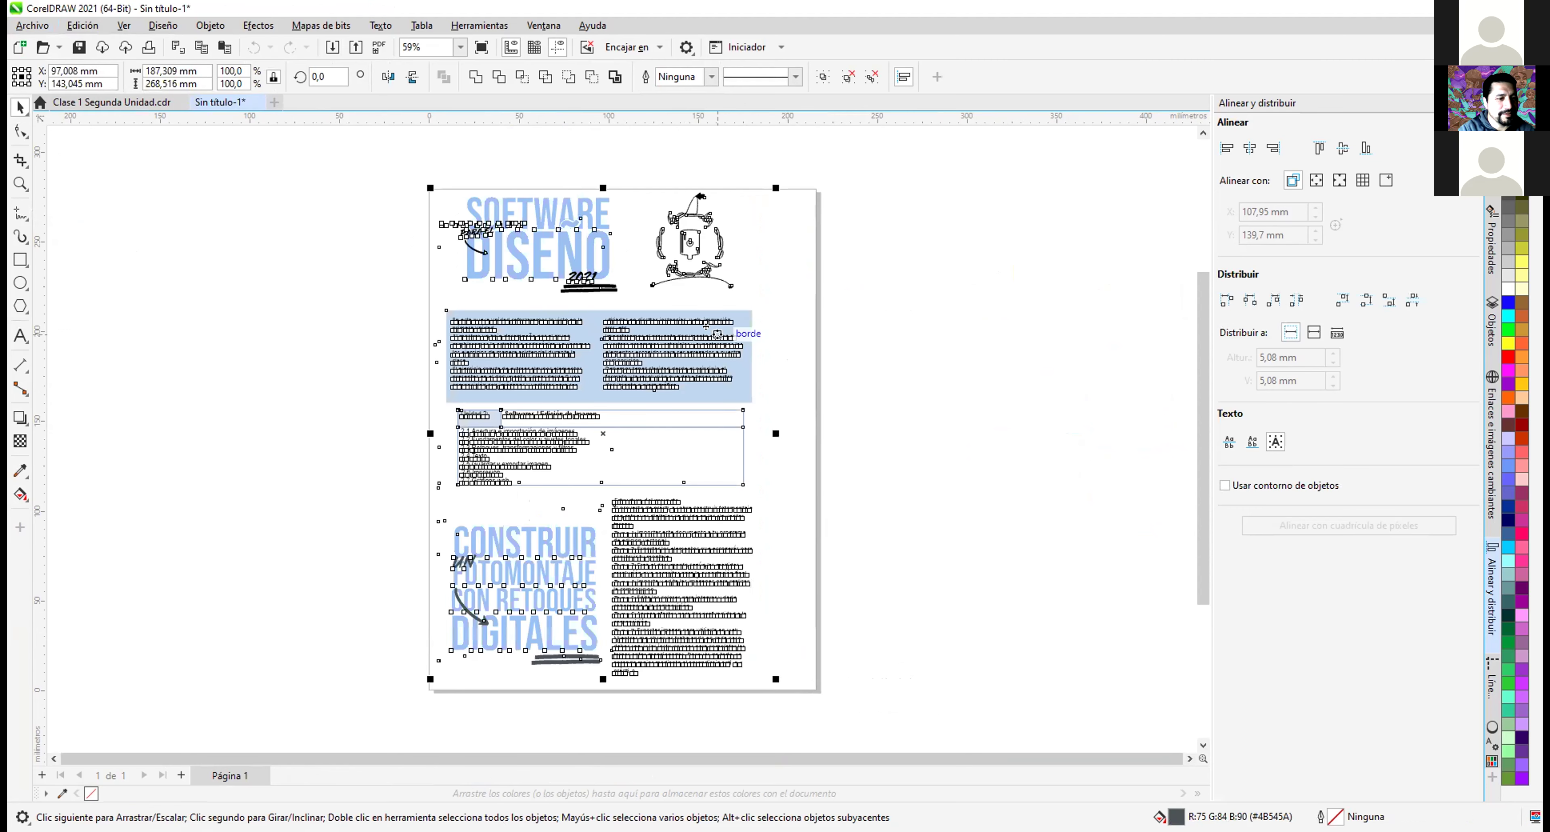
left_click(341, 273)
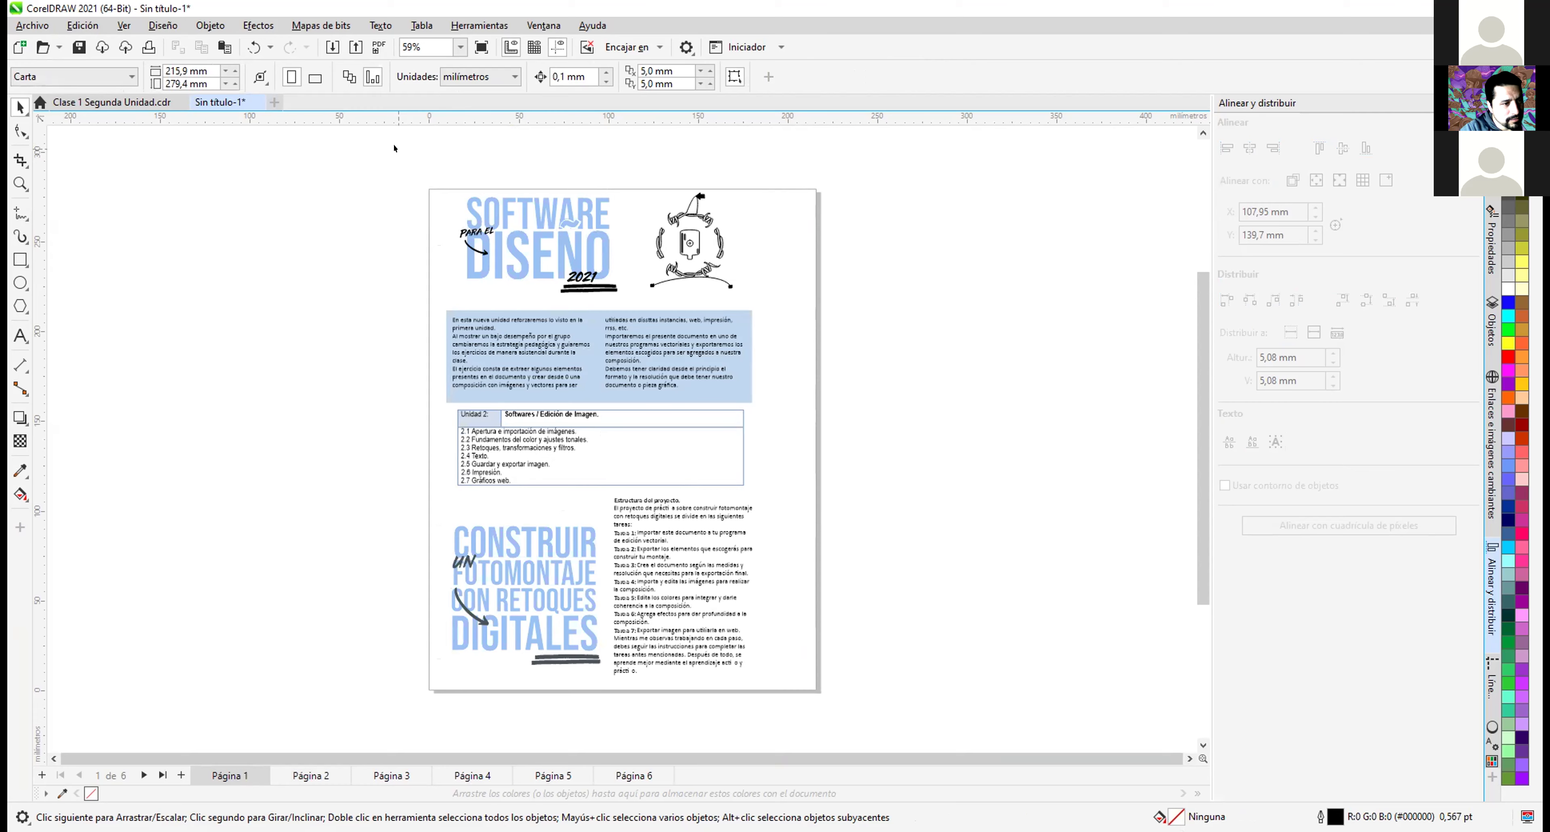
Step: Select all objects on page 1 and move them about 11 mm right and 4.5 mm down
left_click_drag(816, 669, 905, 724)
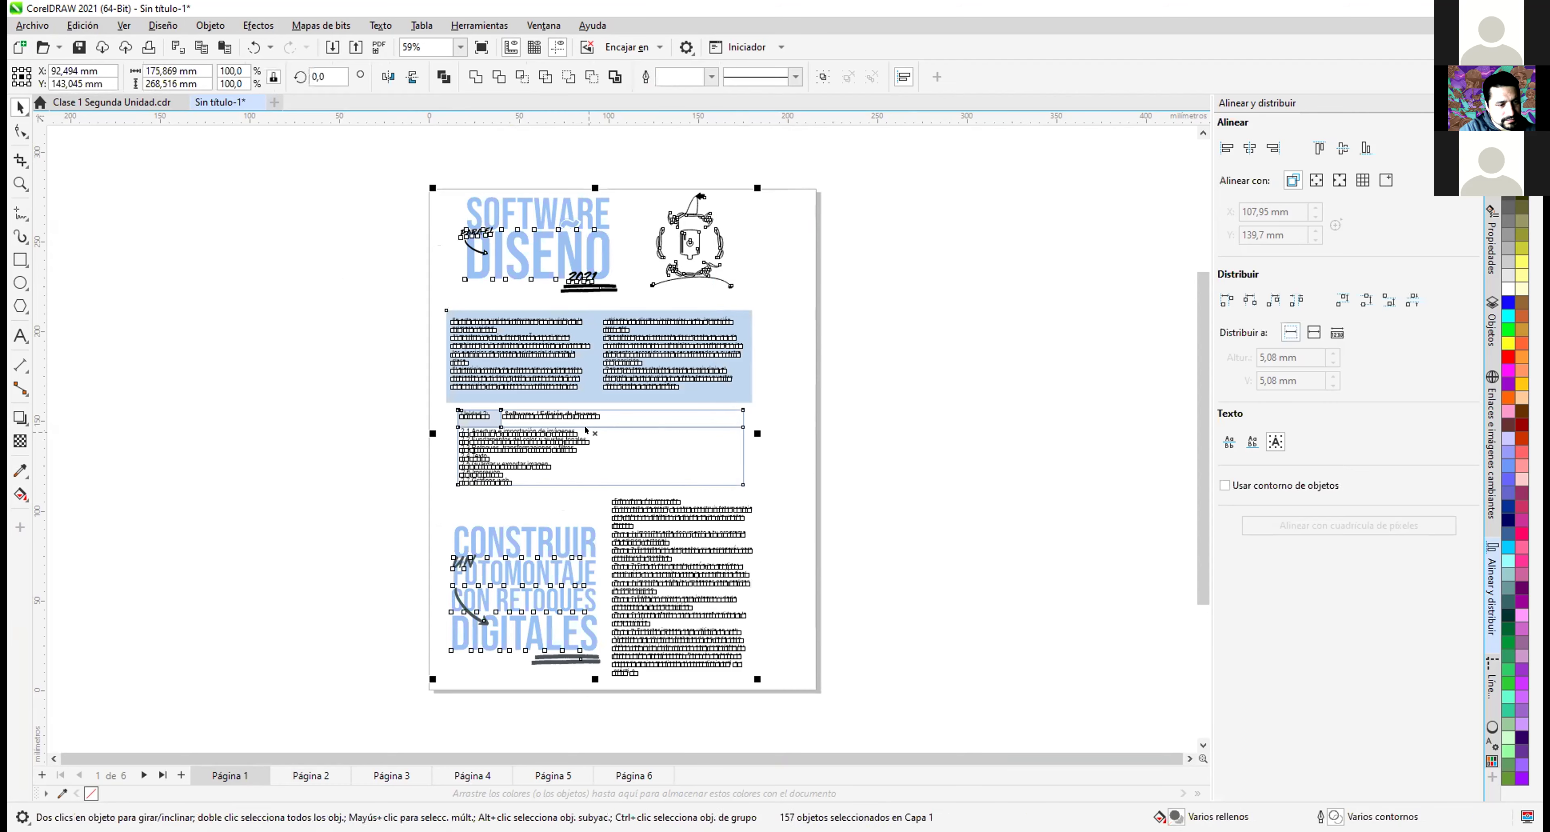
left_click_drag(603, 431, 622, 438)
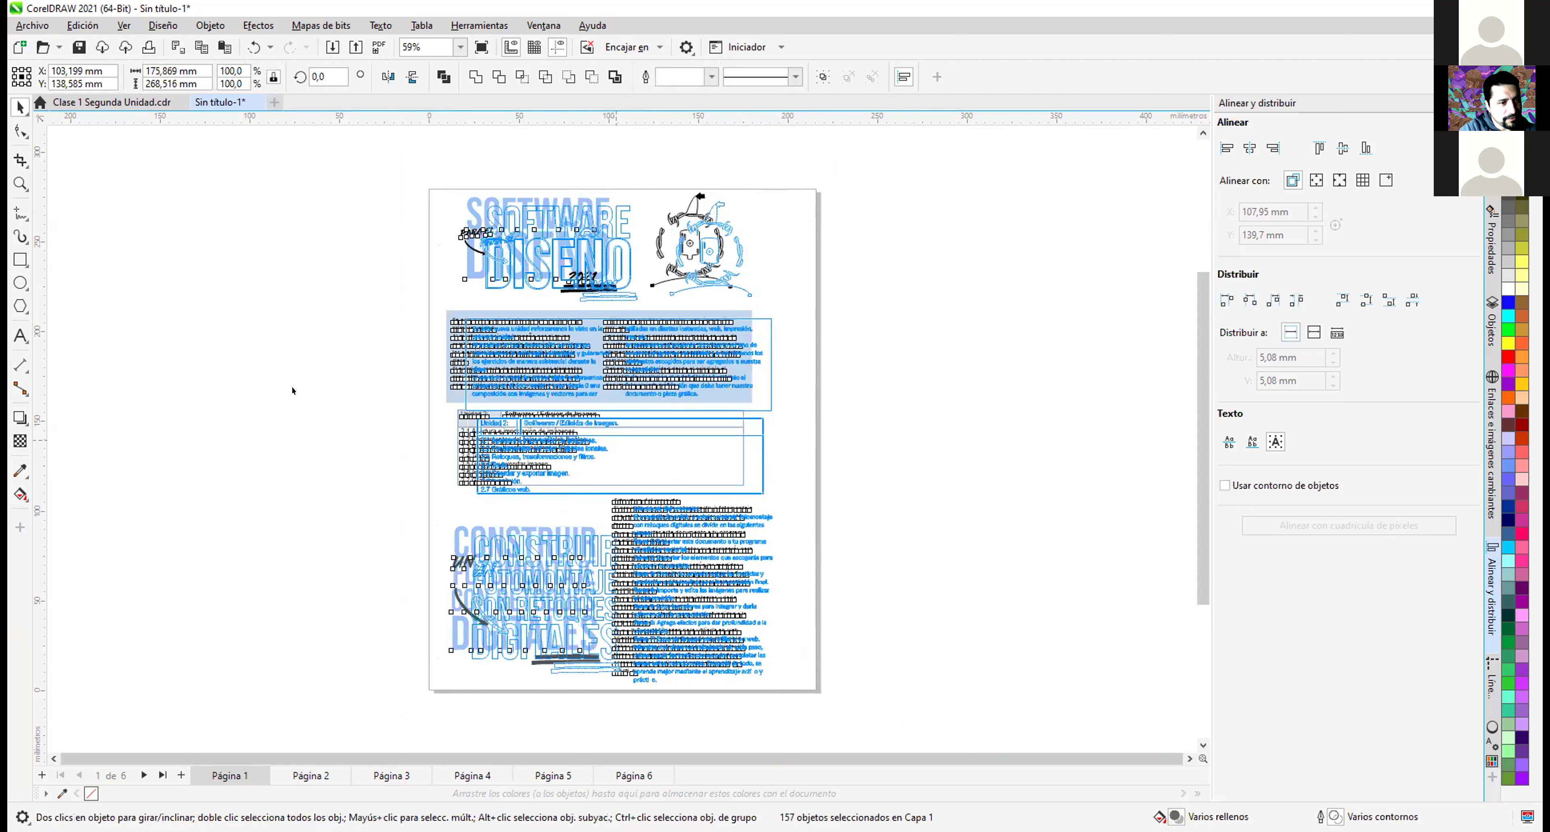
left_click(371, 365)
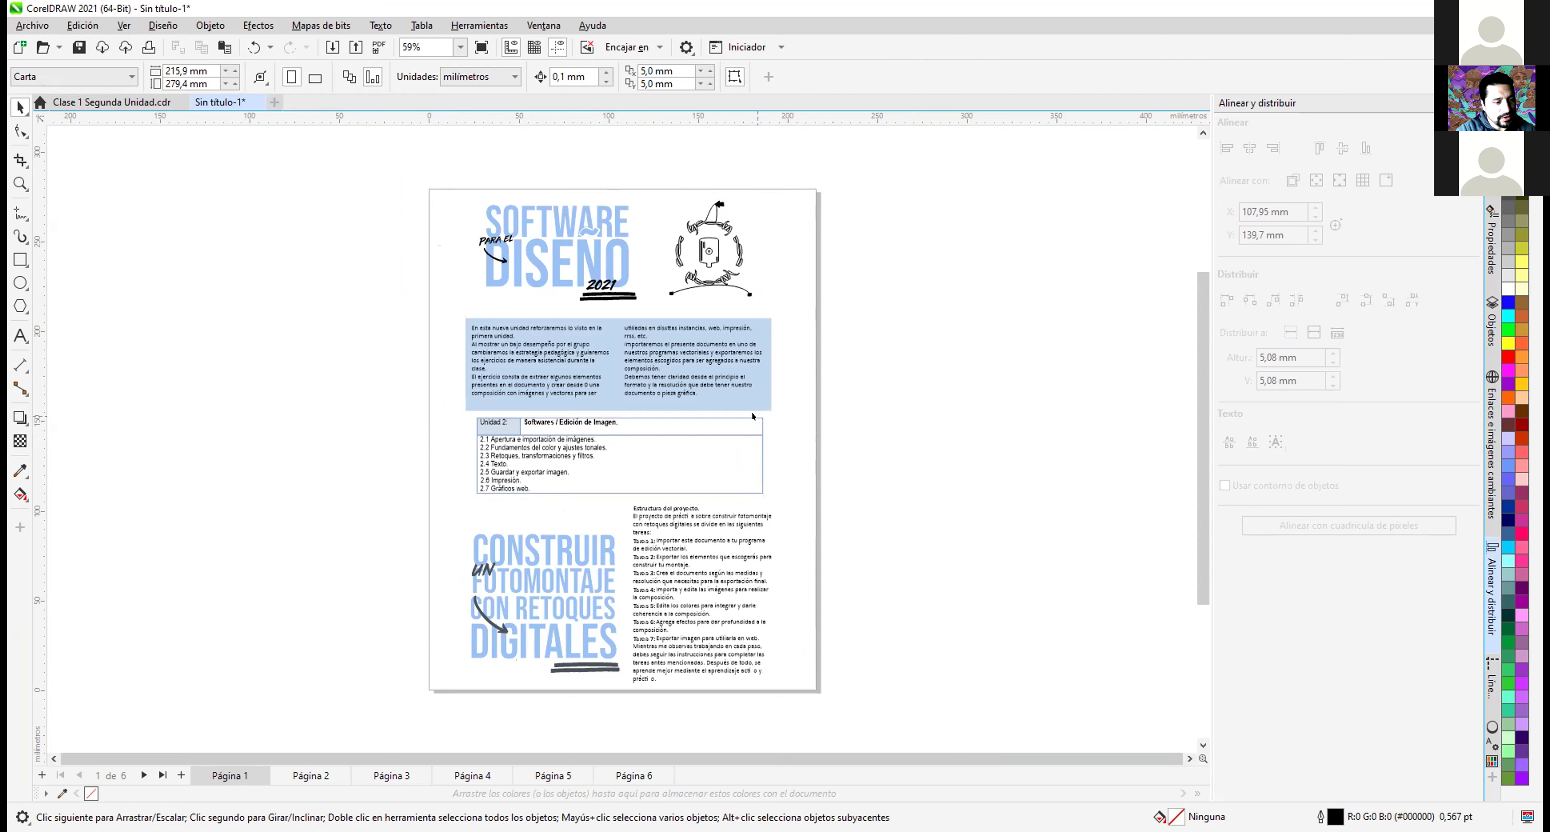
Step: Replace the letters NSTRUI in the CONSTRUIR heading with "ajahjah" to test that the text is editable
left_click(530, 549)
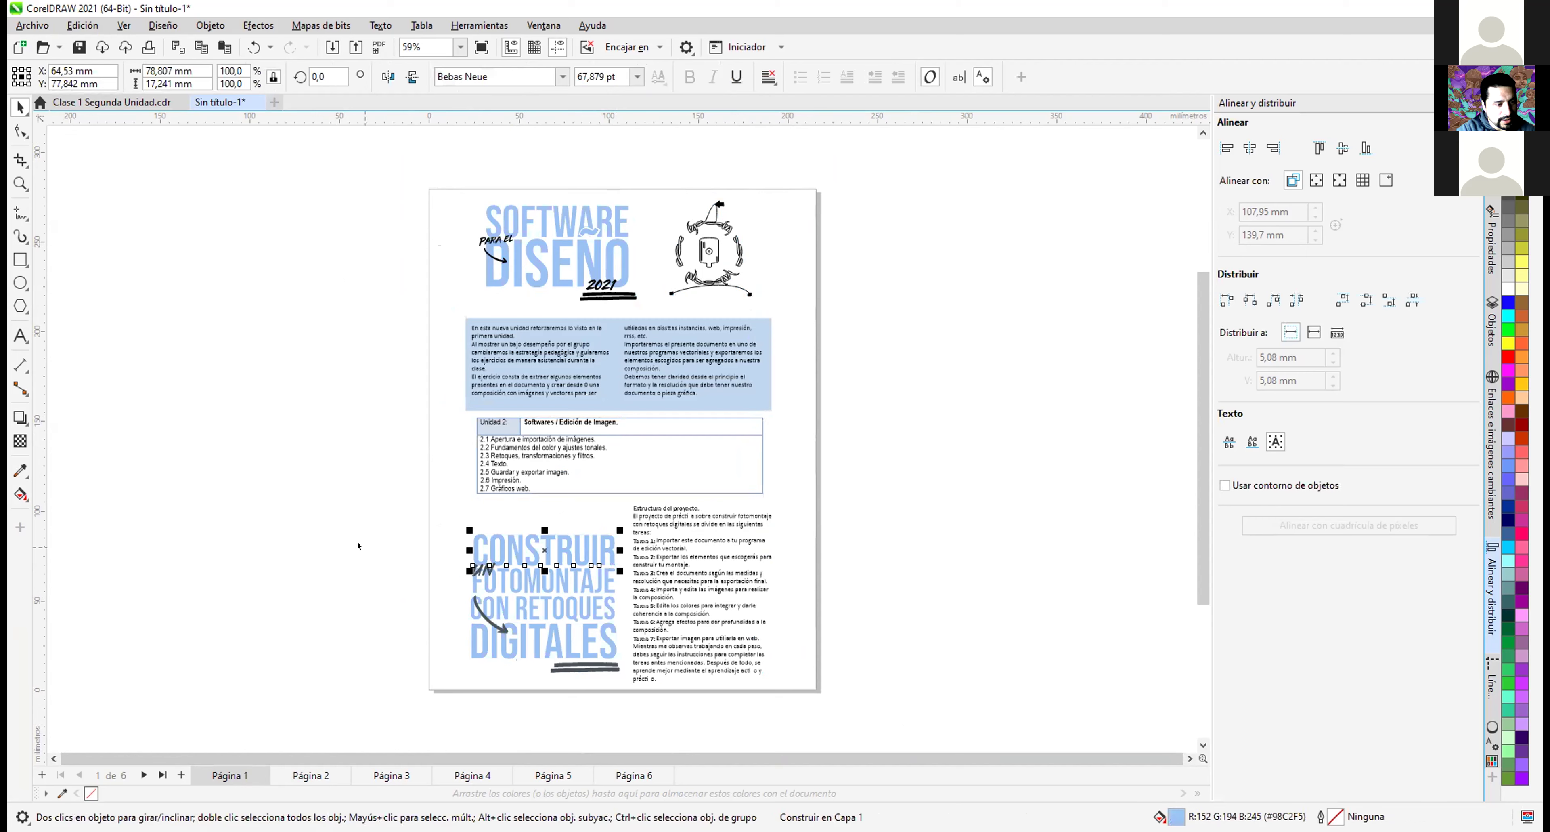
double_click(506, 548)
left_click_drag(507, 549, 592, 534)
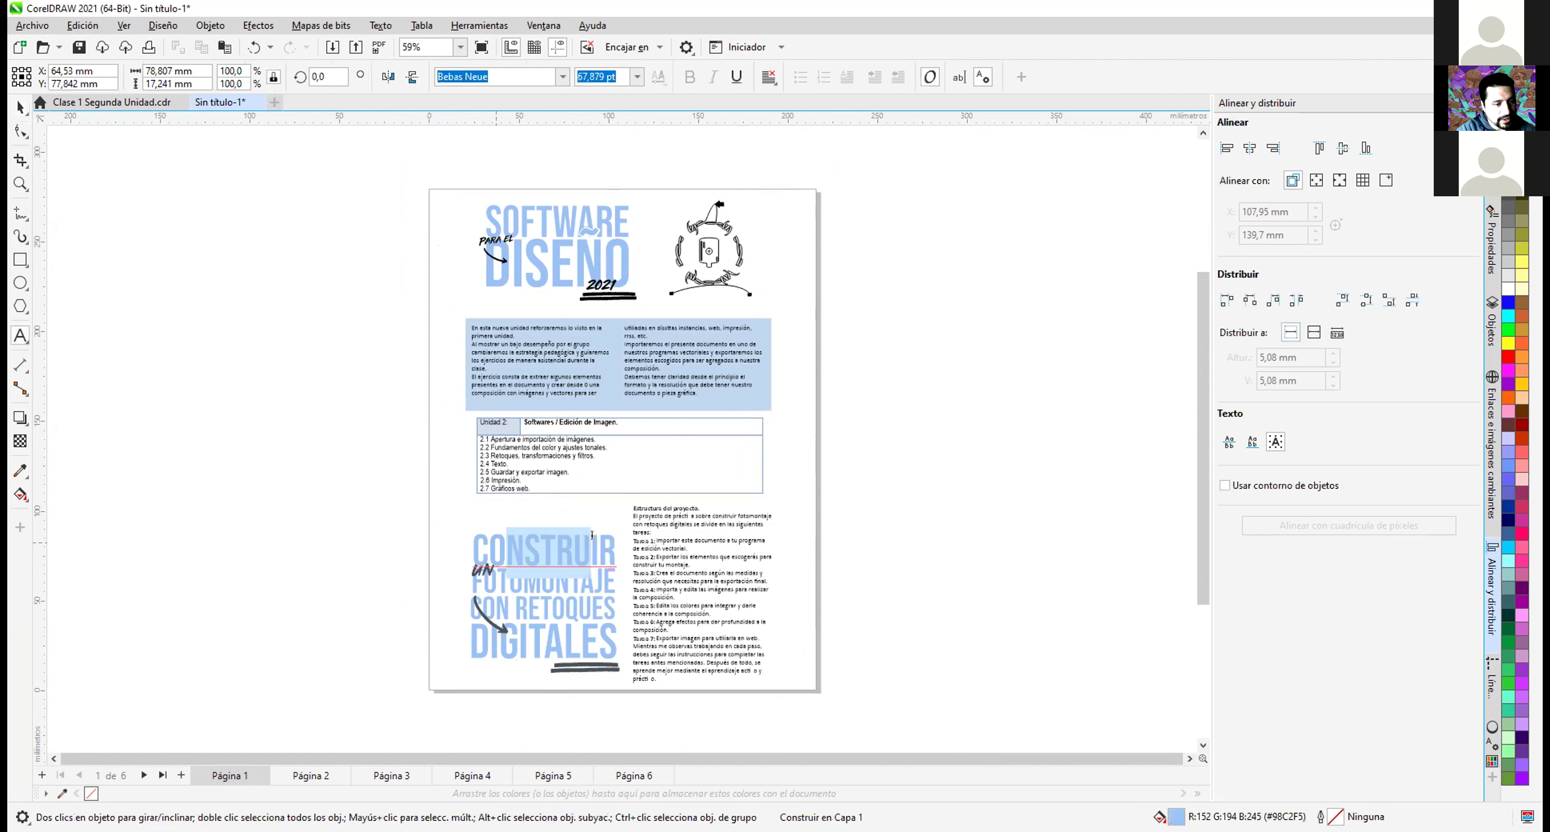
type("ajahjah")
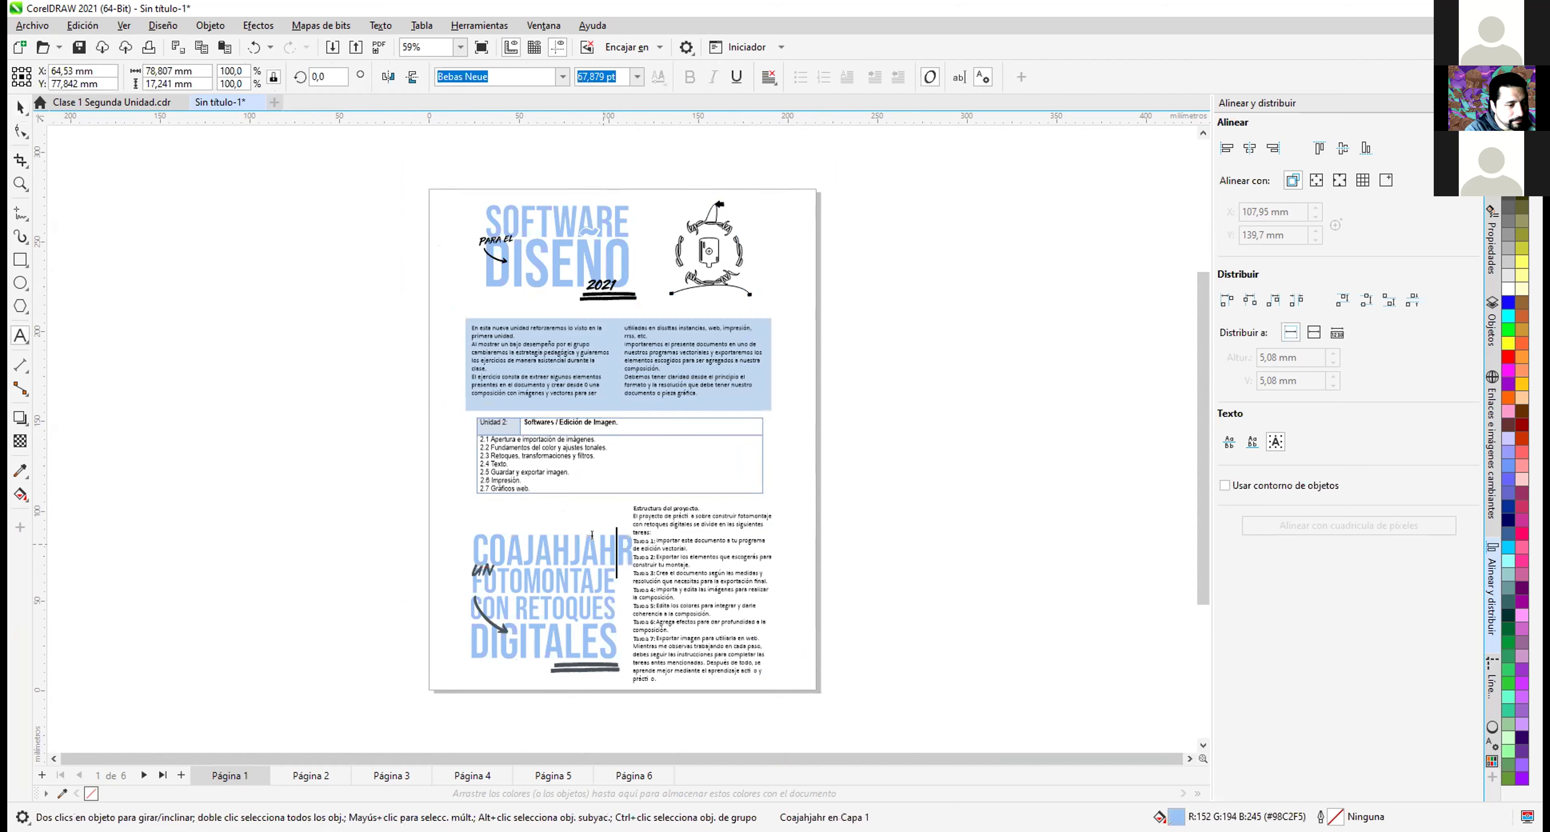
Step: Delete the test letters, then undo the heading edits and the last move of the page 1 objects
key("BackSpace")
key("BackSpace")
key("BackSpace")
key("BackSpace")
key("BackSpace")
key("BackSpace")
key("BackSpace")
key("ctrl+z")
left_click(15, 107)
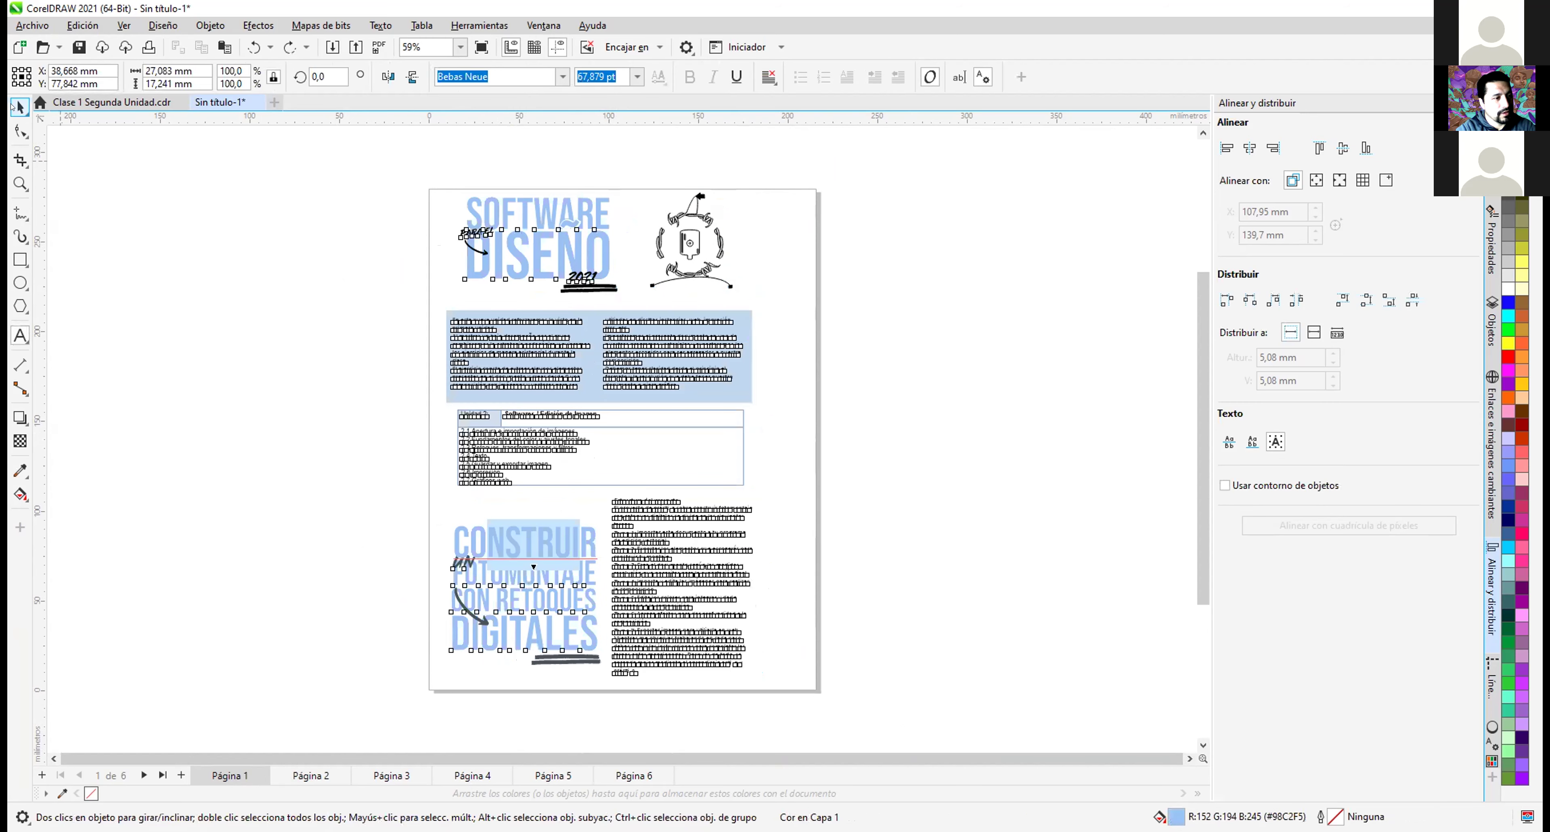
Step: Select all objects on page 1 and move them about 10 mm right, centring them better on the page
left_click(227, 327)
key("ctrl+a")
mouse_move(677, 499)
left_mouse_down()
mouse_move(698, 509)
mouse_move(678, 495)
left_mouse_up()
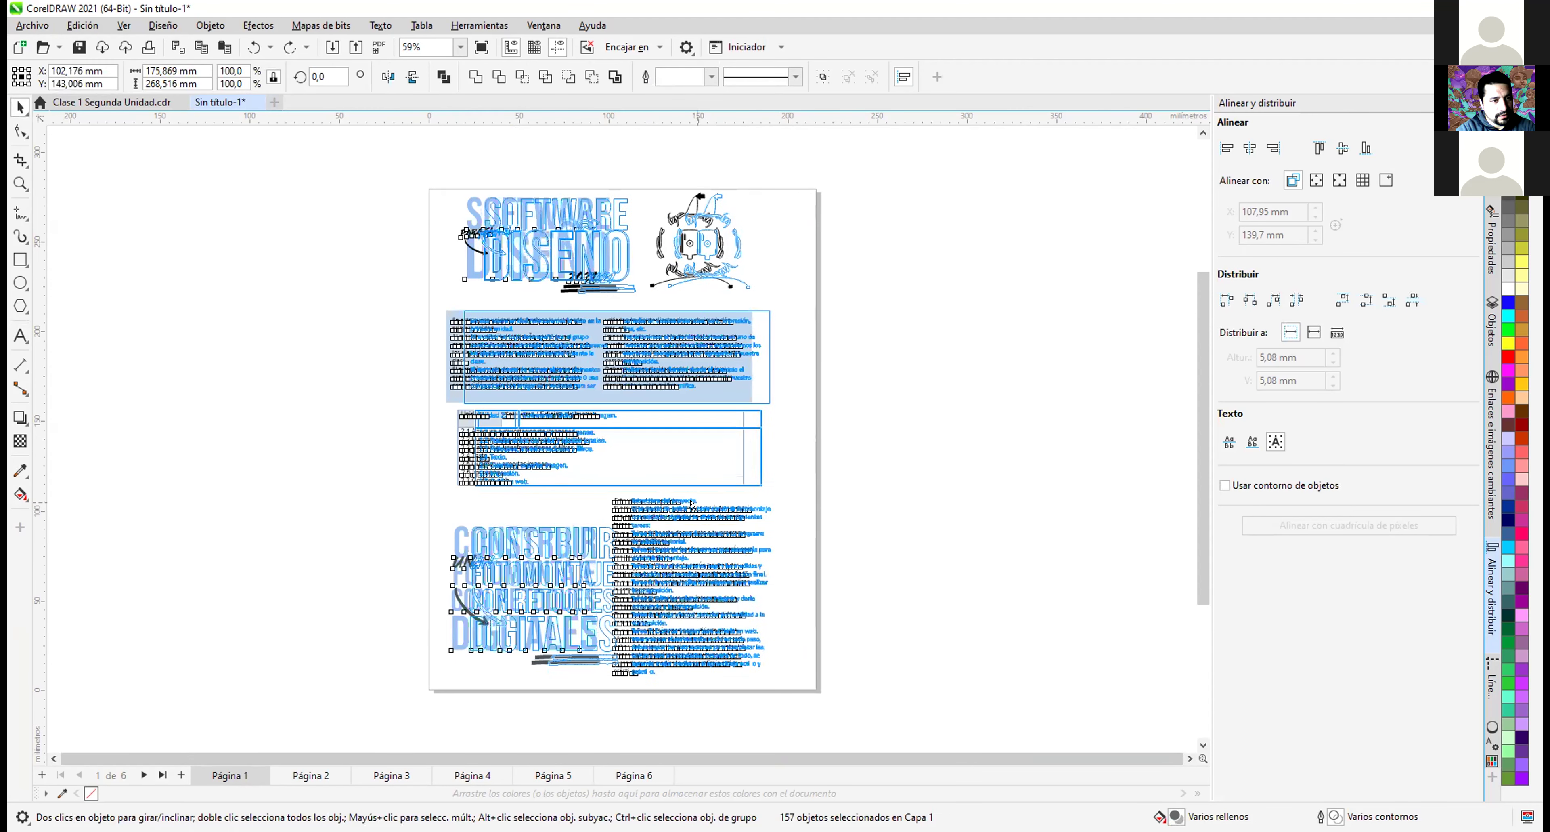
left_click(330, 478)
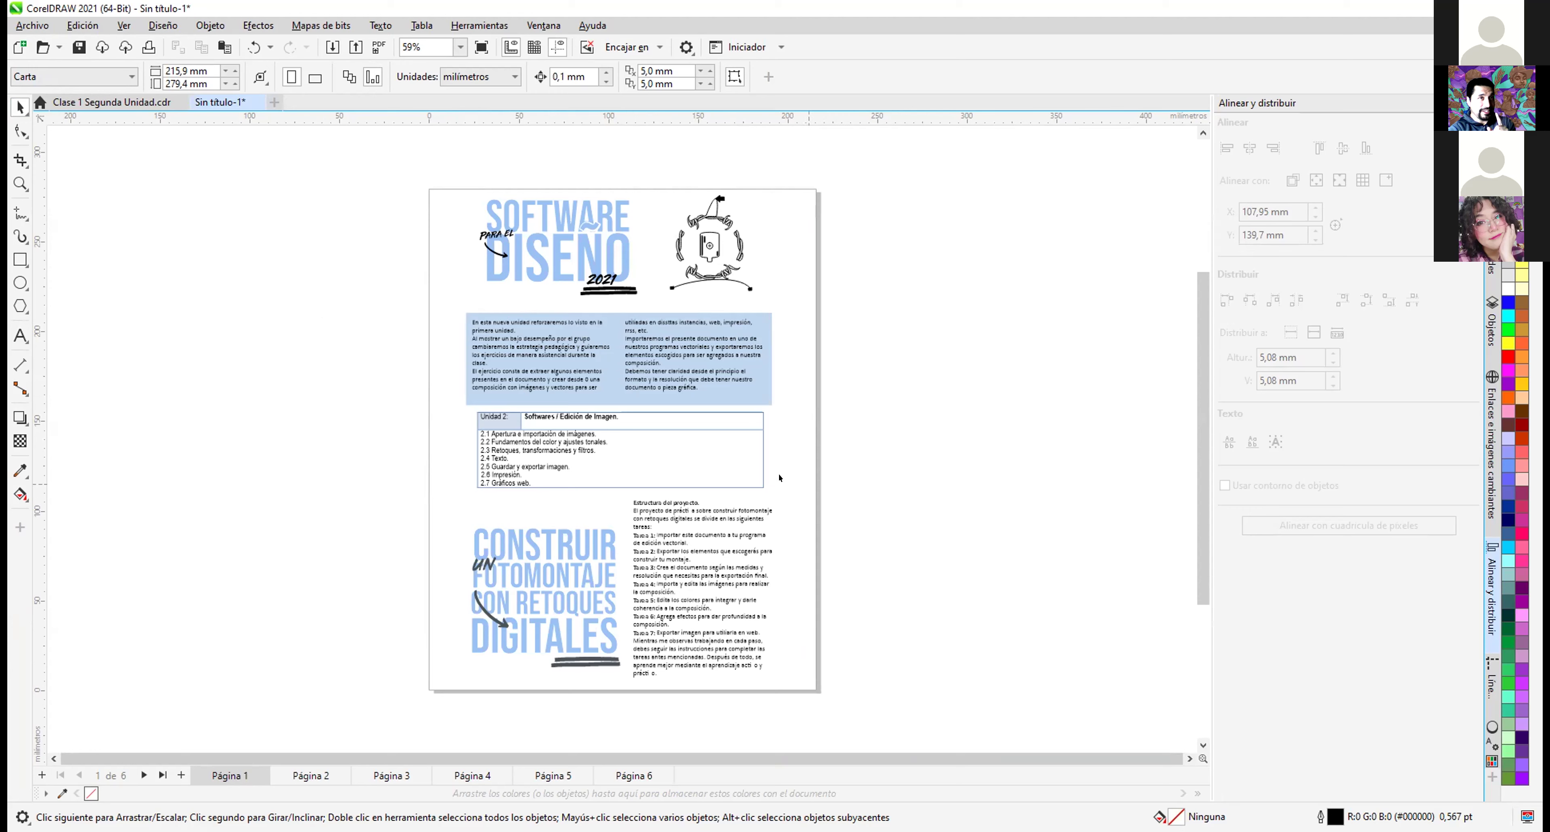
Step: Page through pages 2 to 4 of the document to review their images
key("Page_Down")
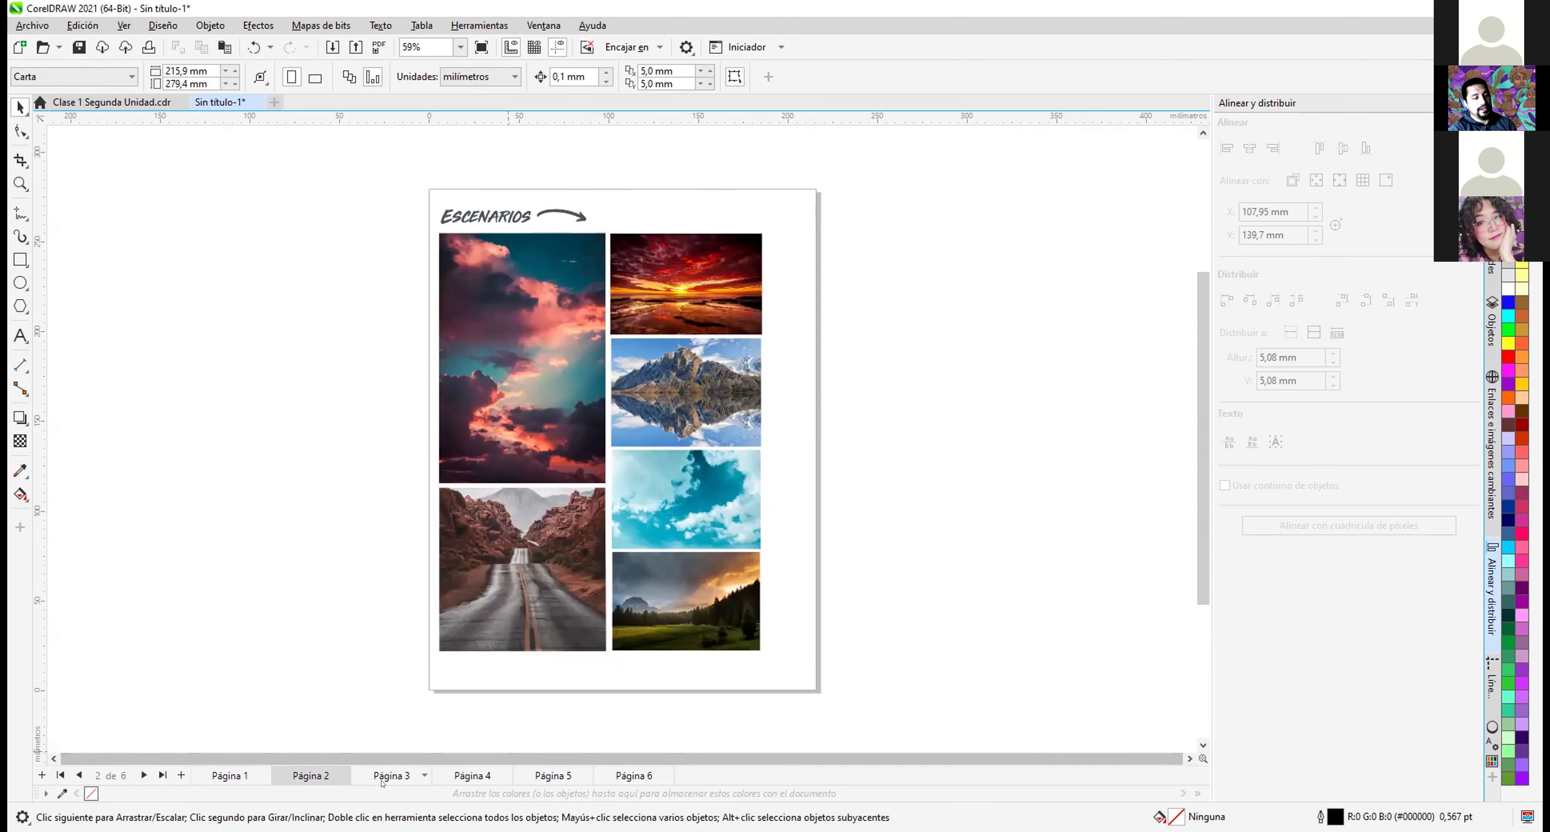
key("Page_Down")
left_click(473, 775)
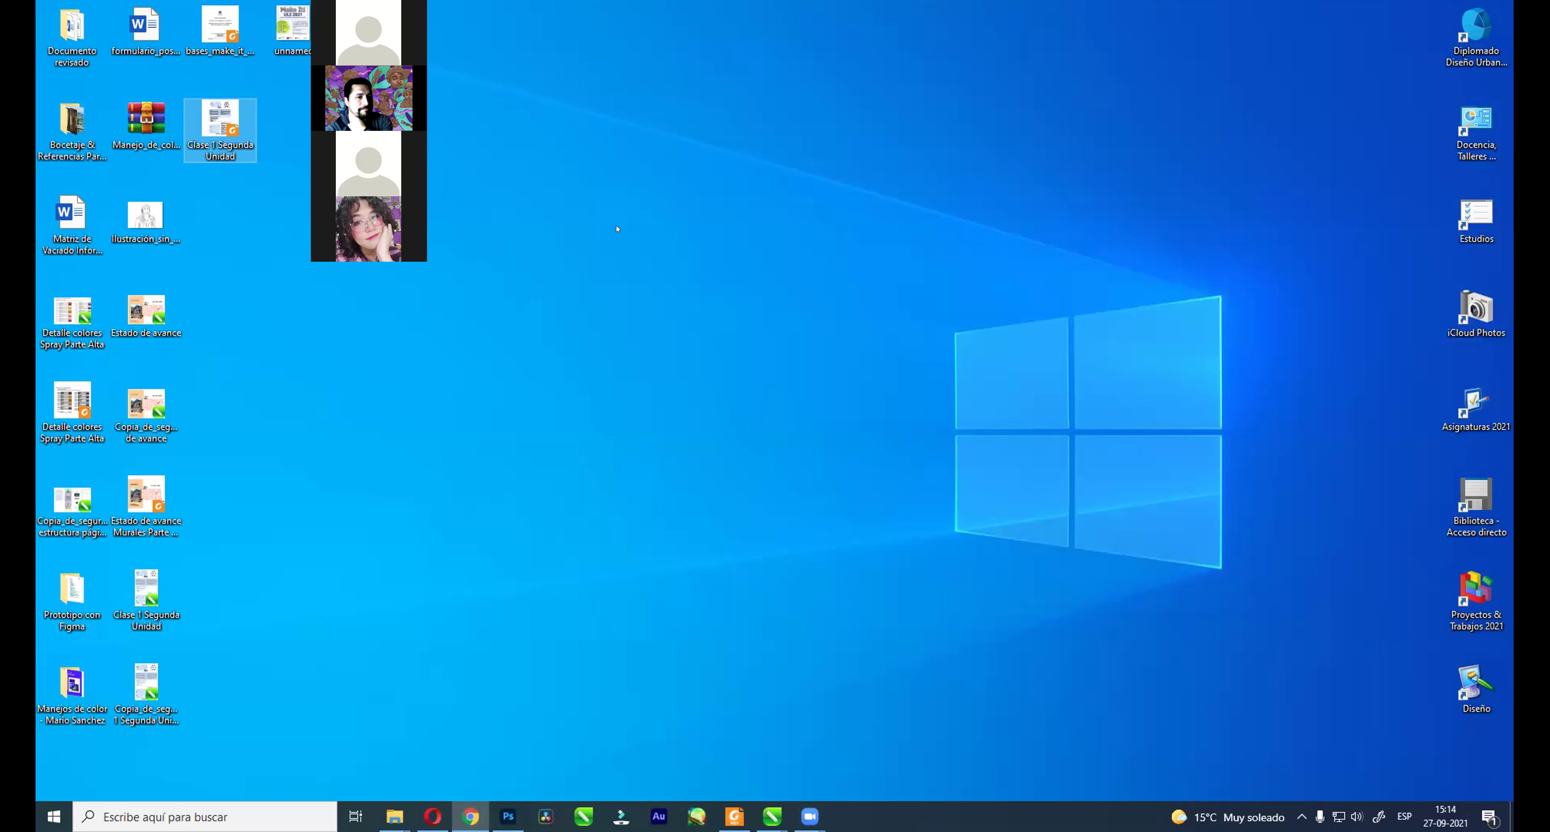
Step: Open the Clase 1 Segunda Unidad PDF from the desktop in CorelDRAW, importing all six pages with text kept as text
right_click(212, 117)
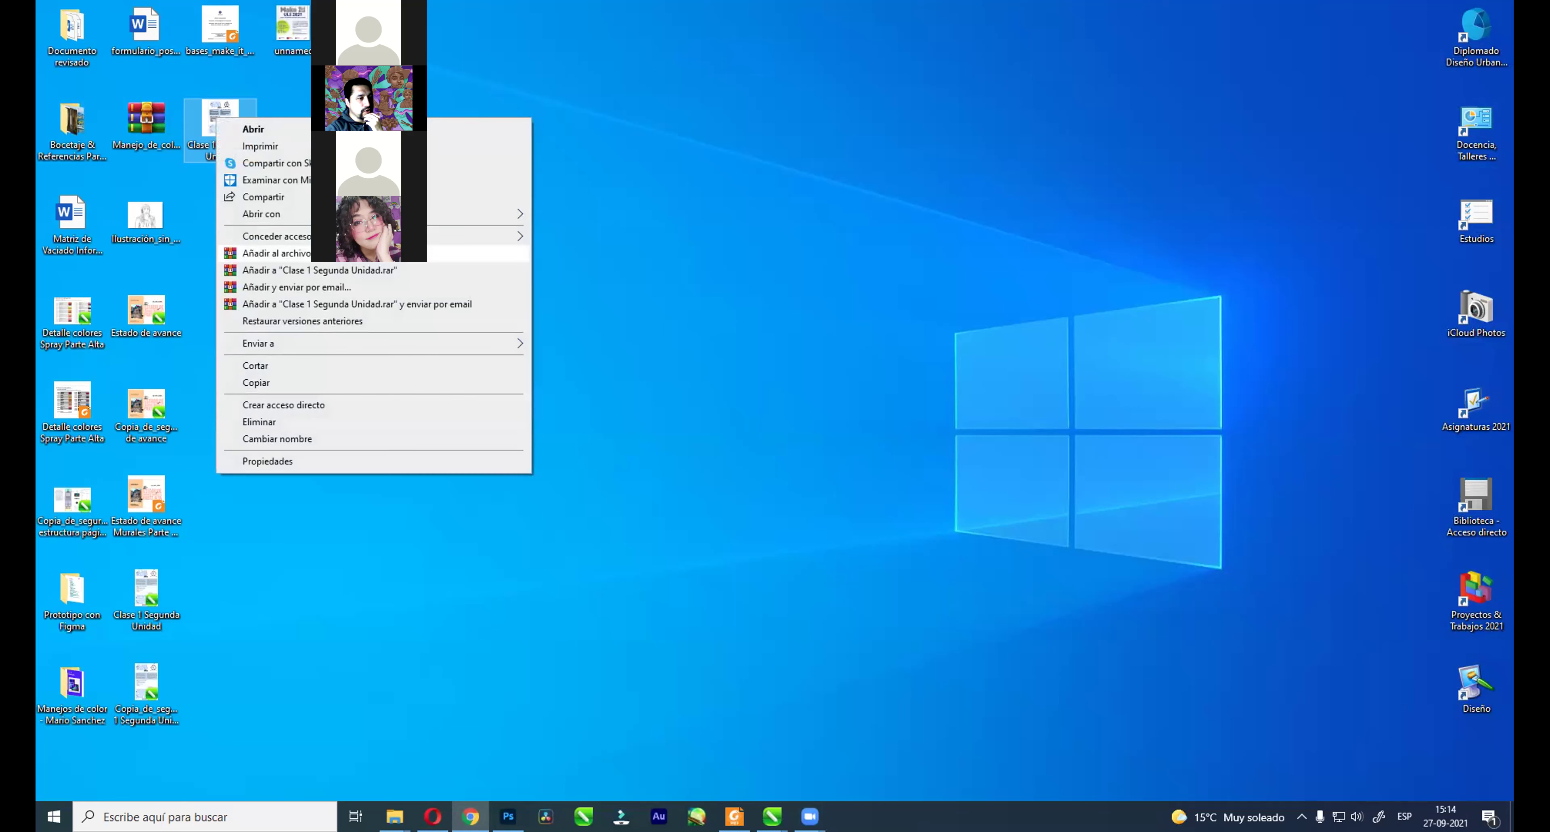
mouse_move(368, 213)
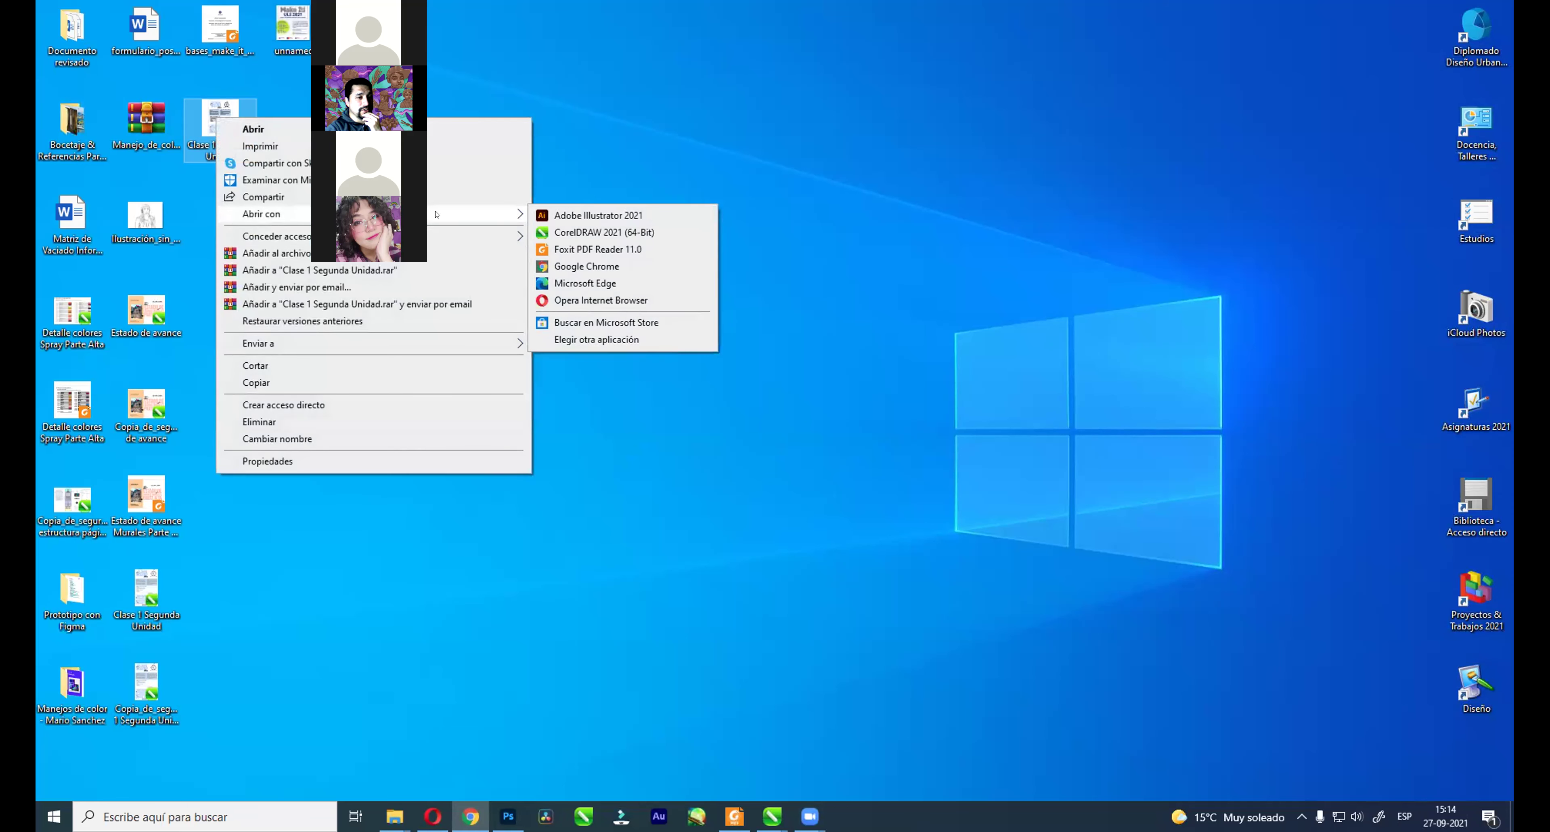
left_click(593, 233)
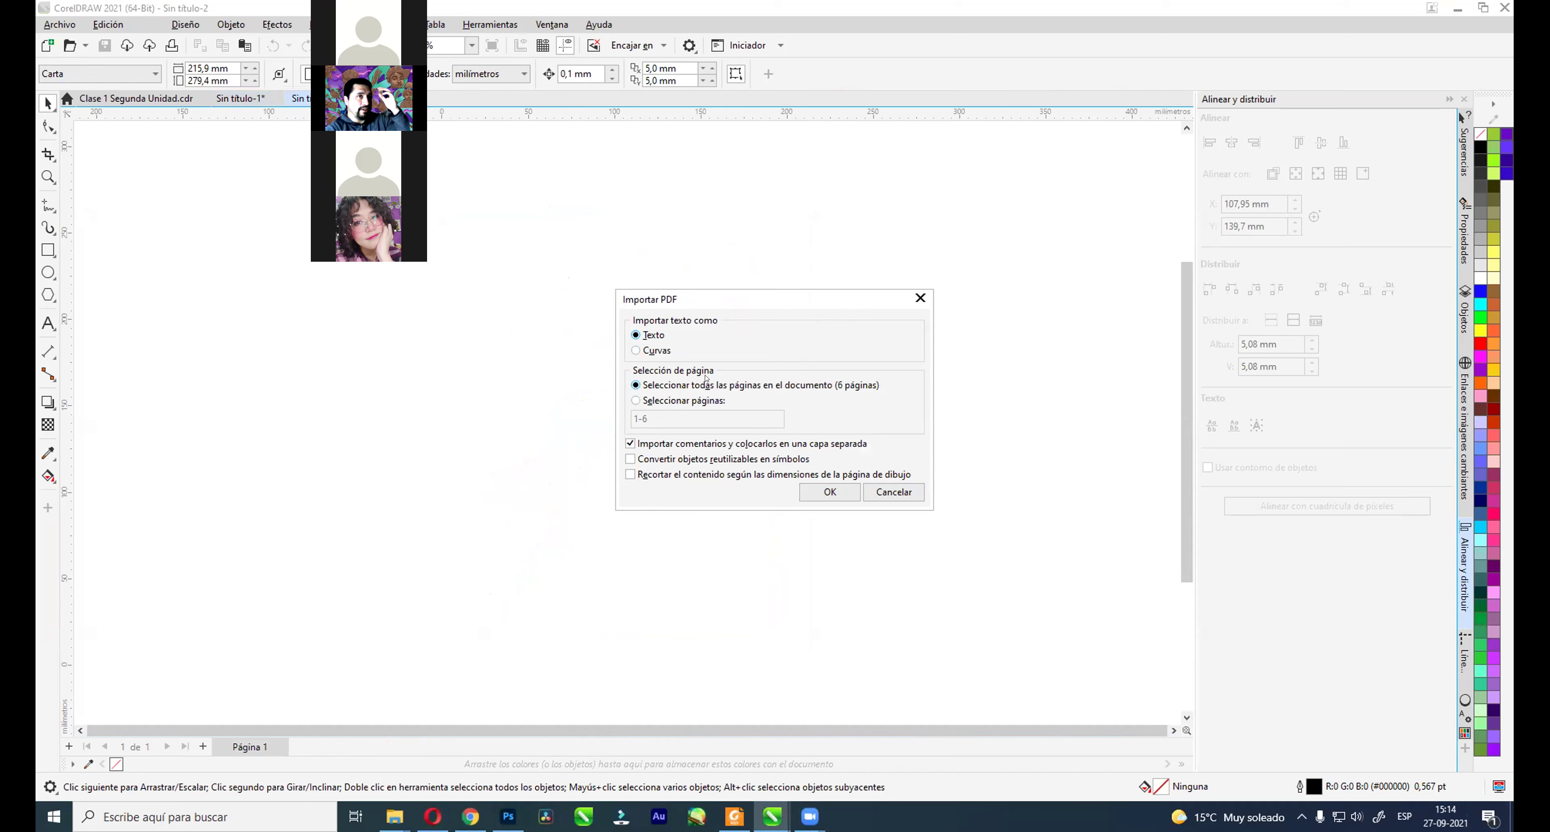
left_click(635, 400)
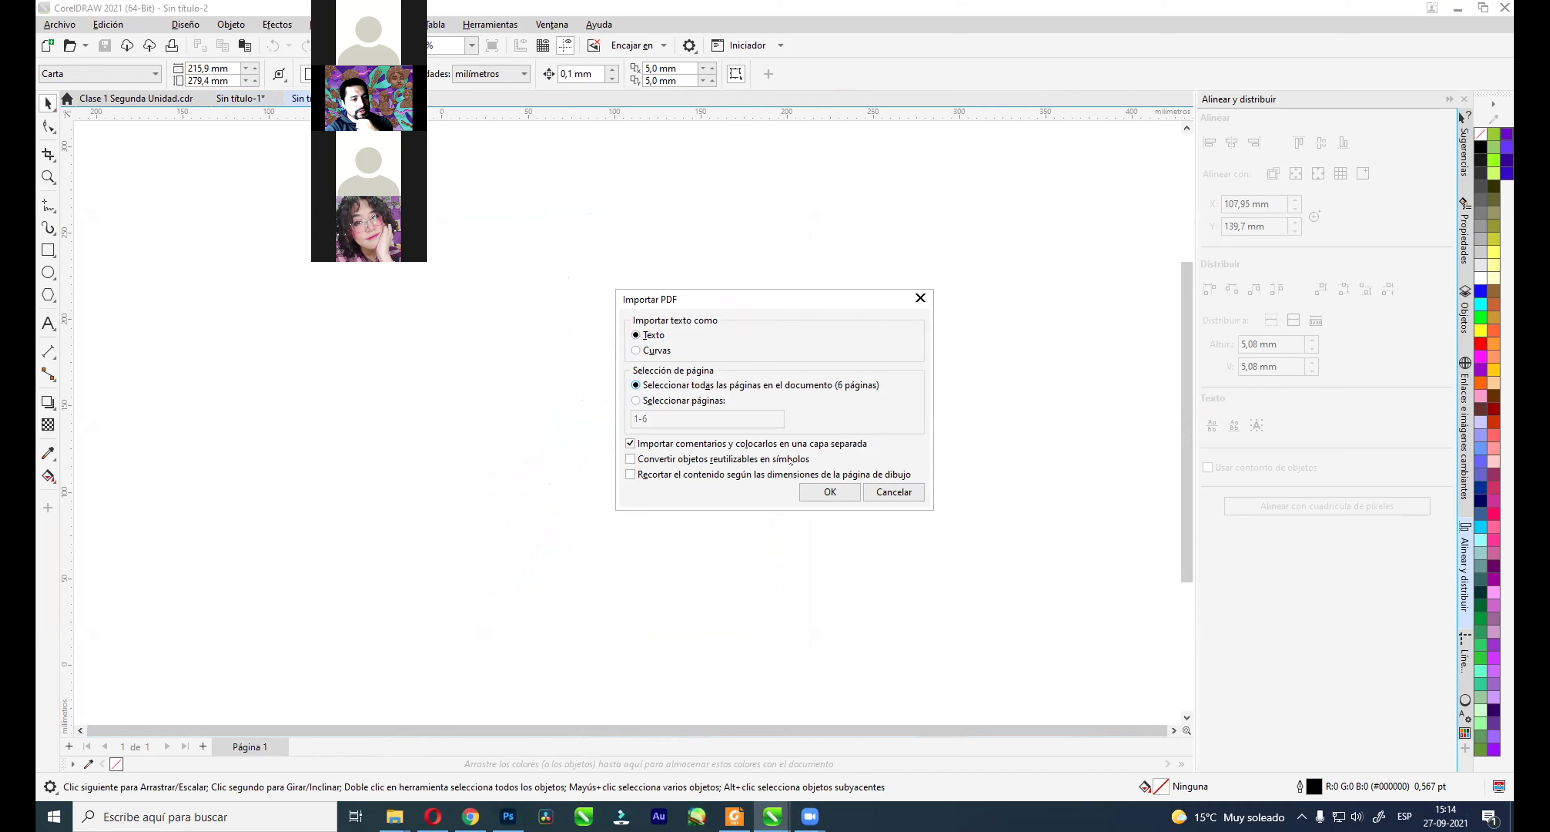
left_click(829, 493)
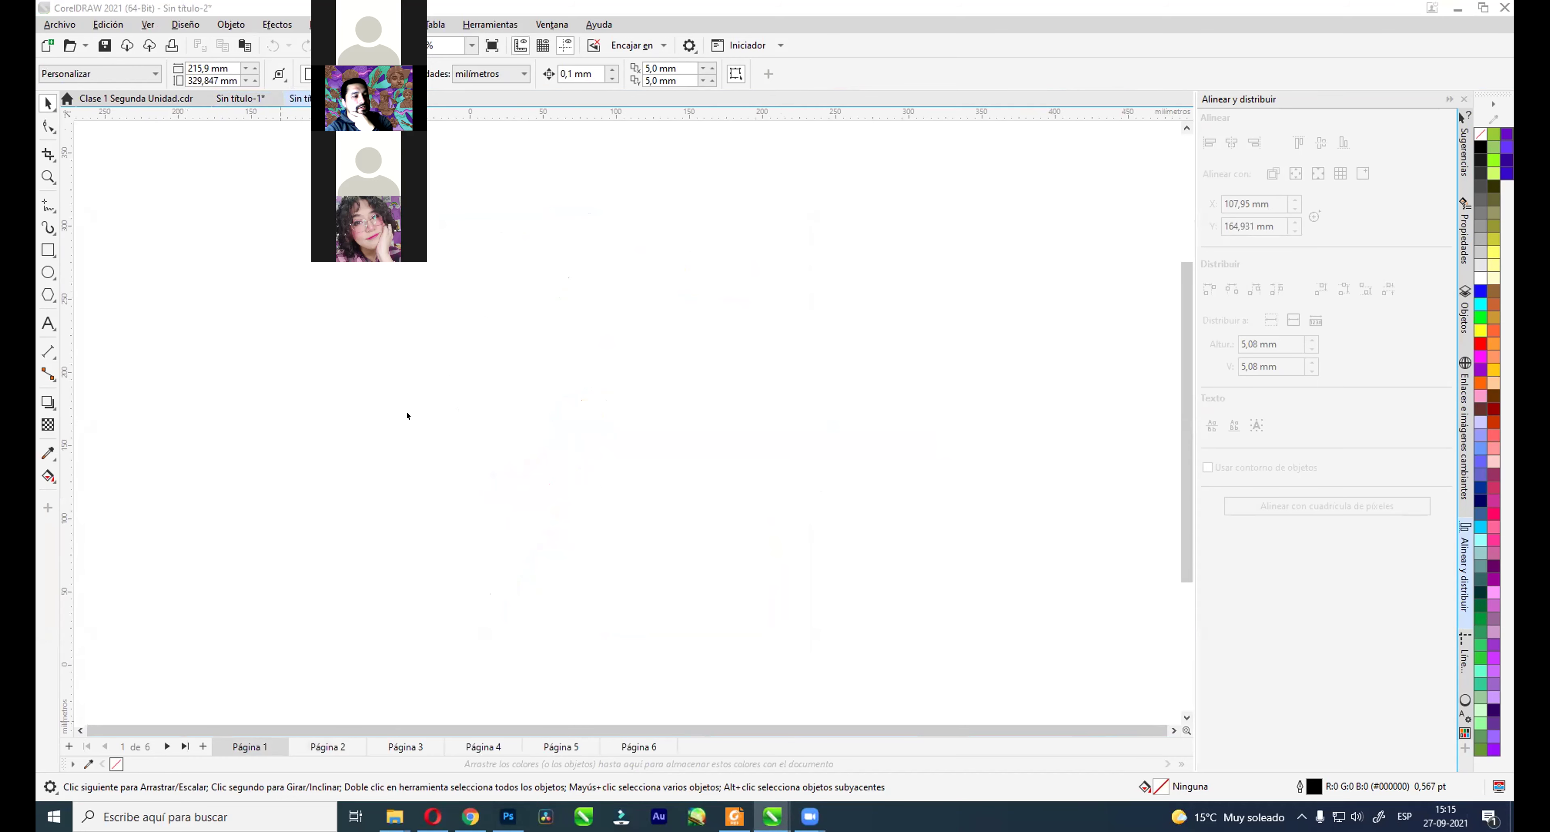
Step: Look through the imported document's pages in order, from the cover page to the textures
scroll(407, 416, "down", 2)
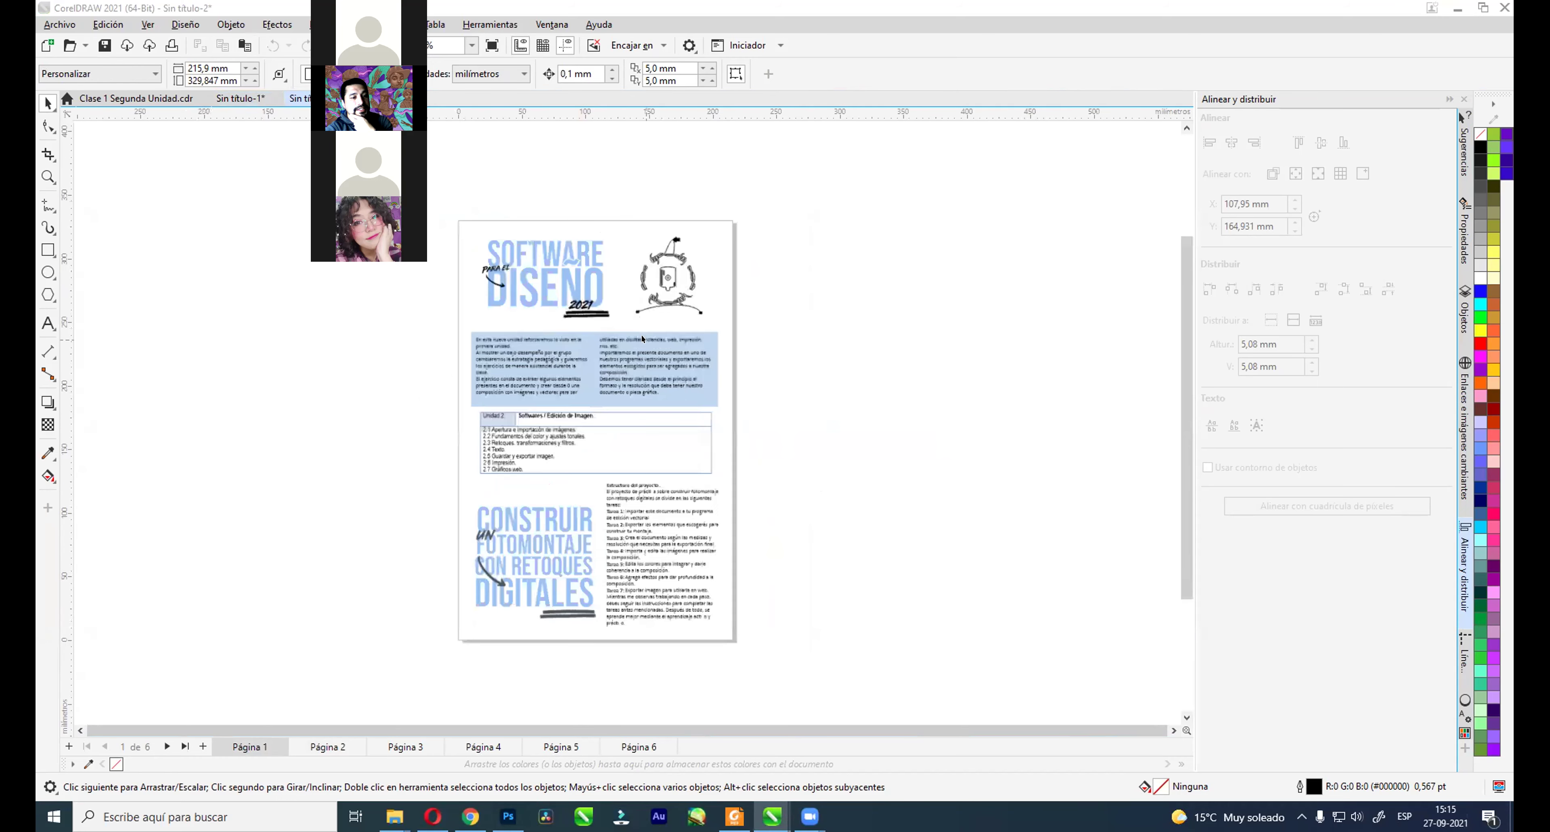
scroll(642, 339, "up", 1)
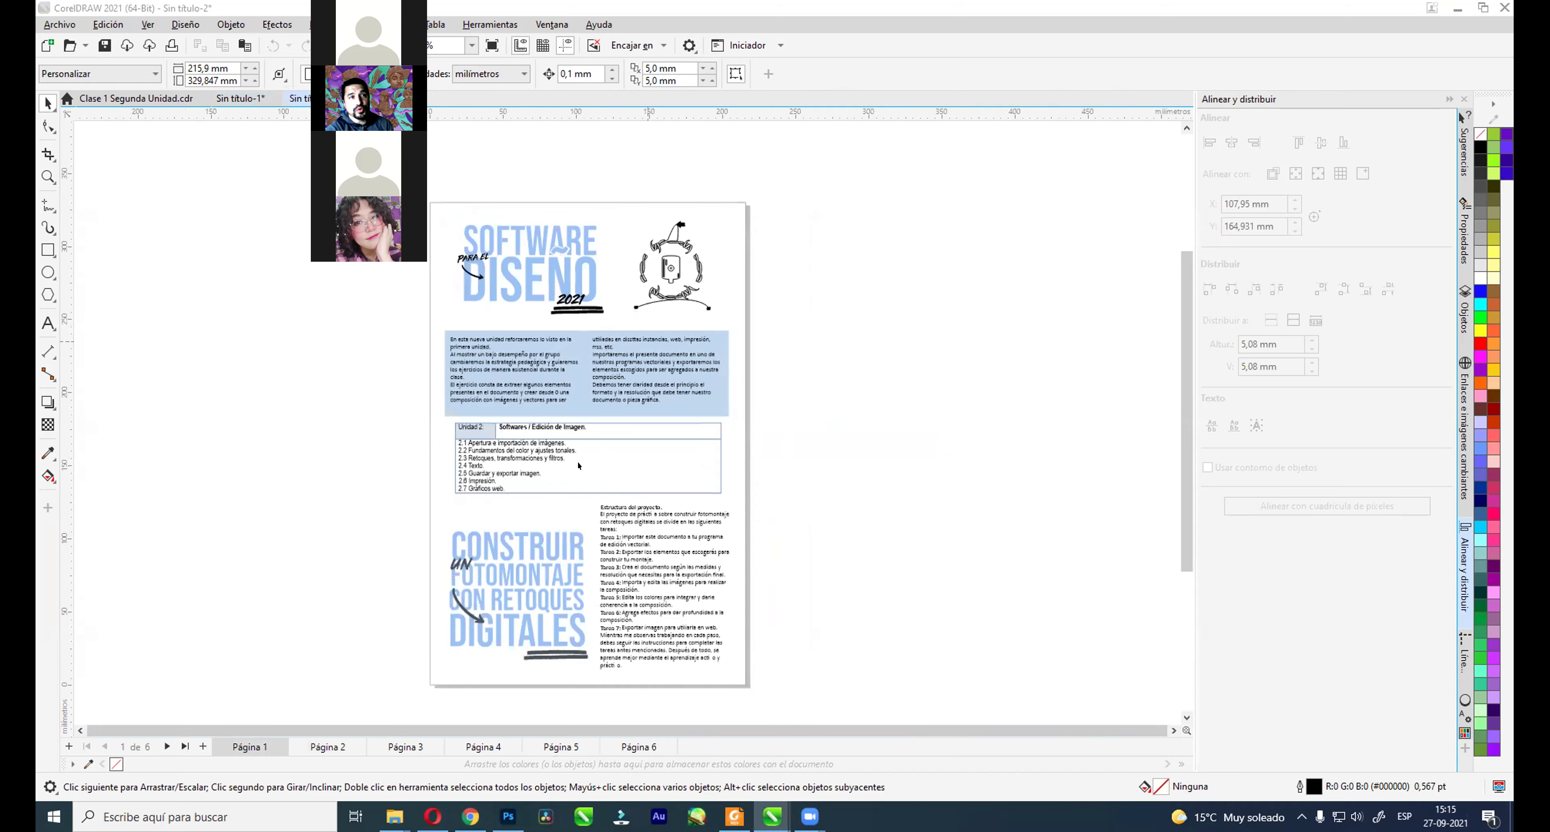
left_click(330, 746)
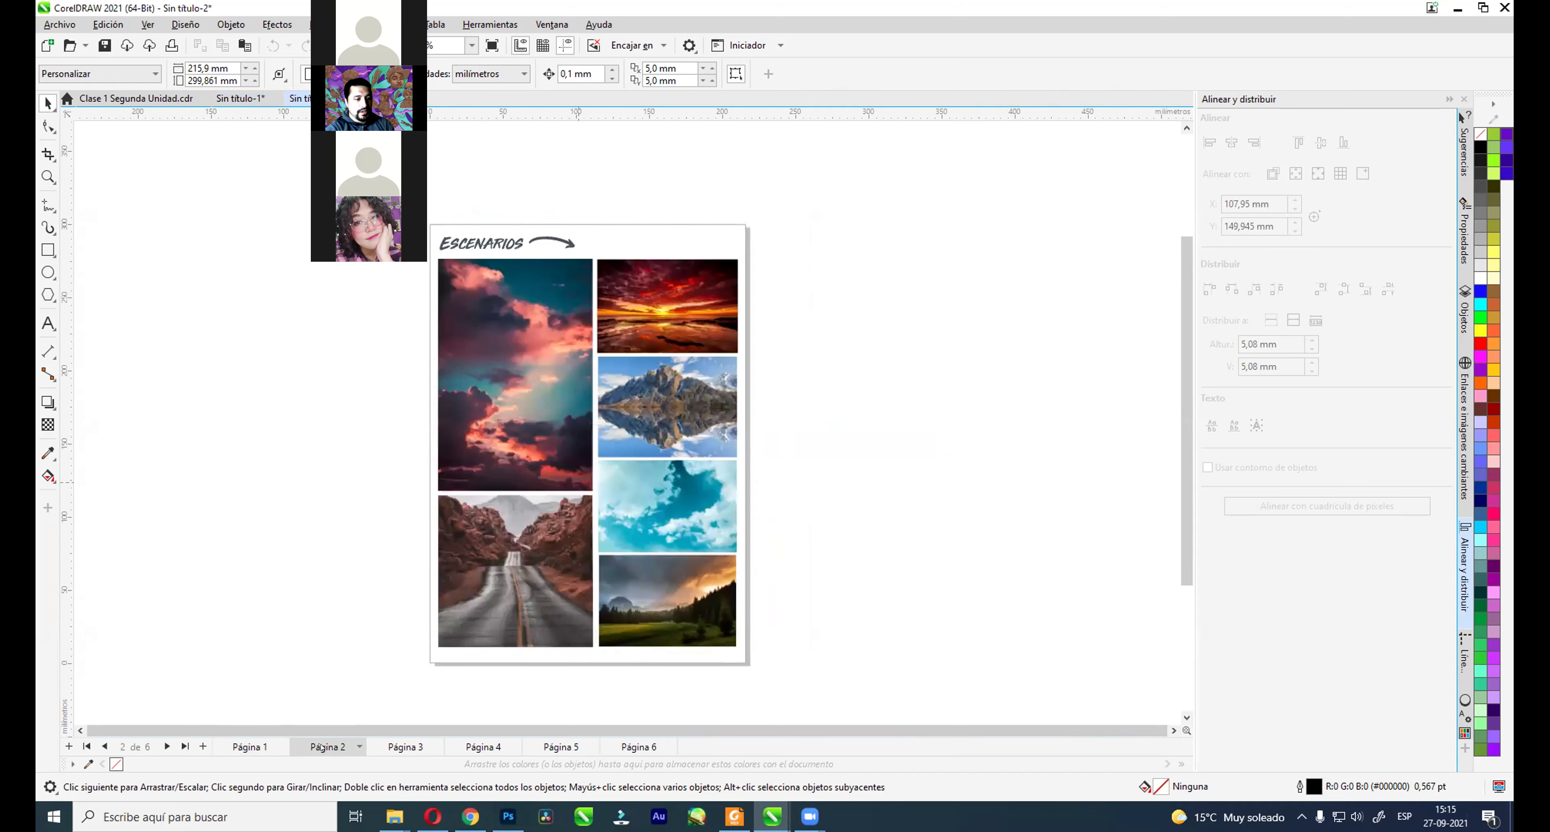
left_click(397, 746)
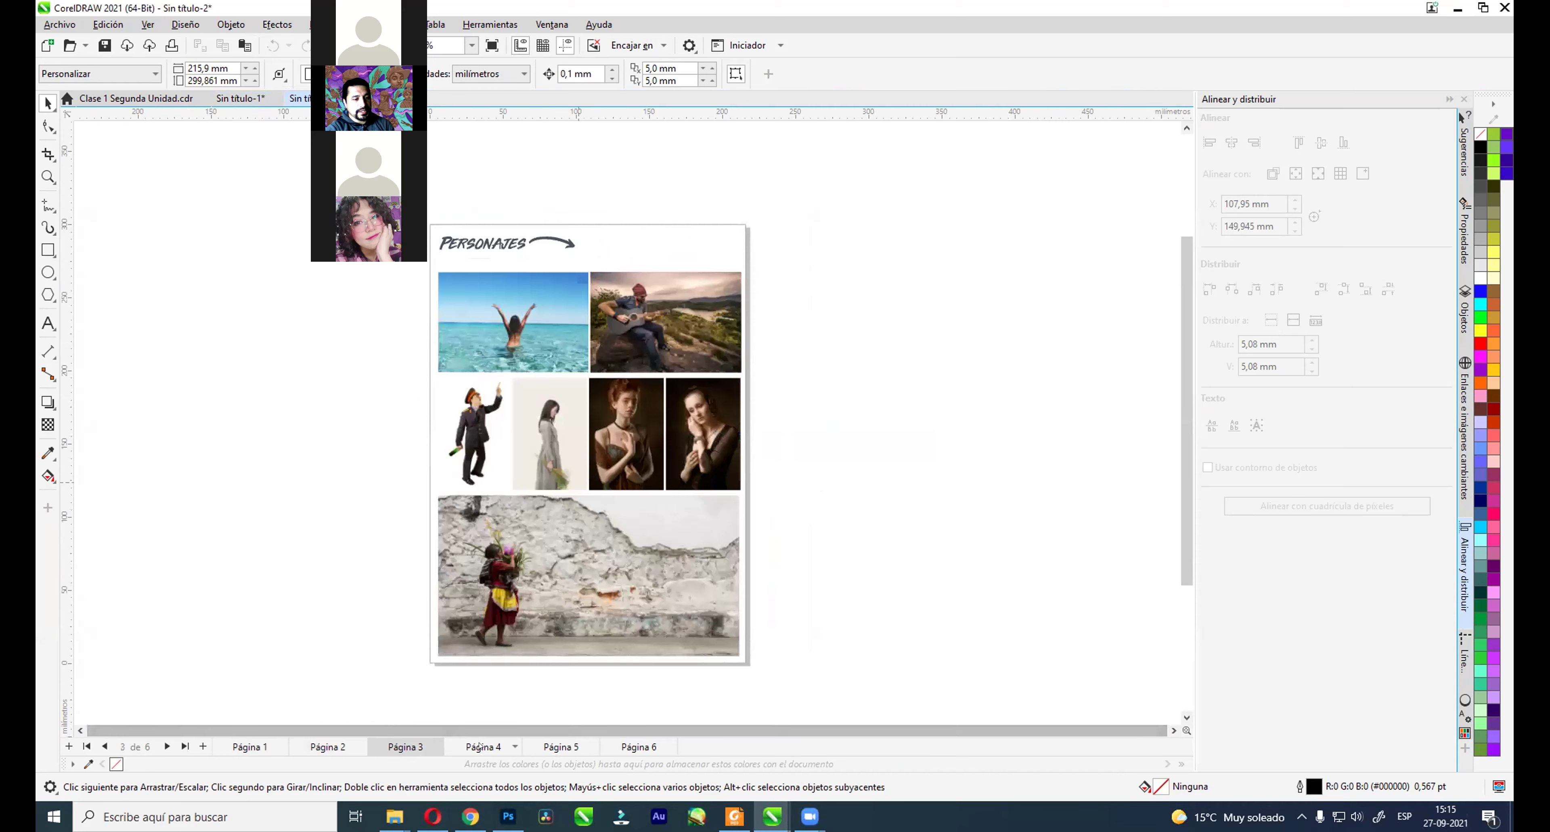
left_click(511, 746)
left_click(575, 746)
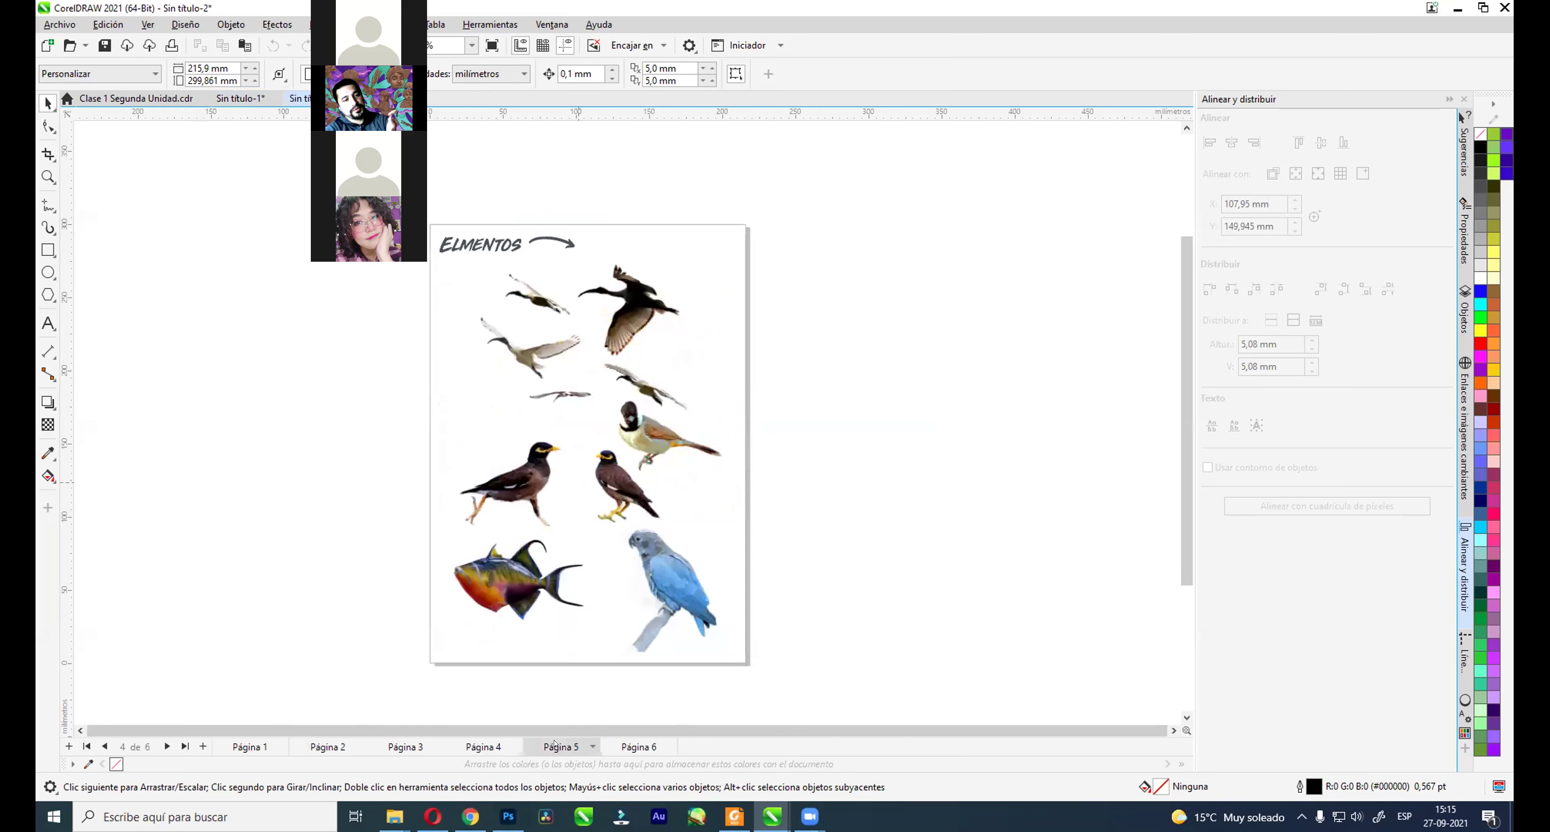
left_click(621, 746)
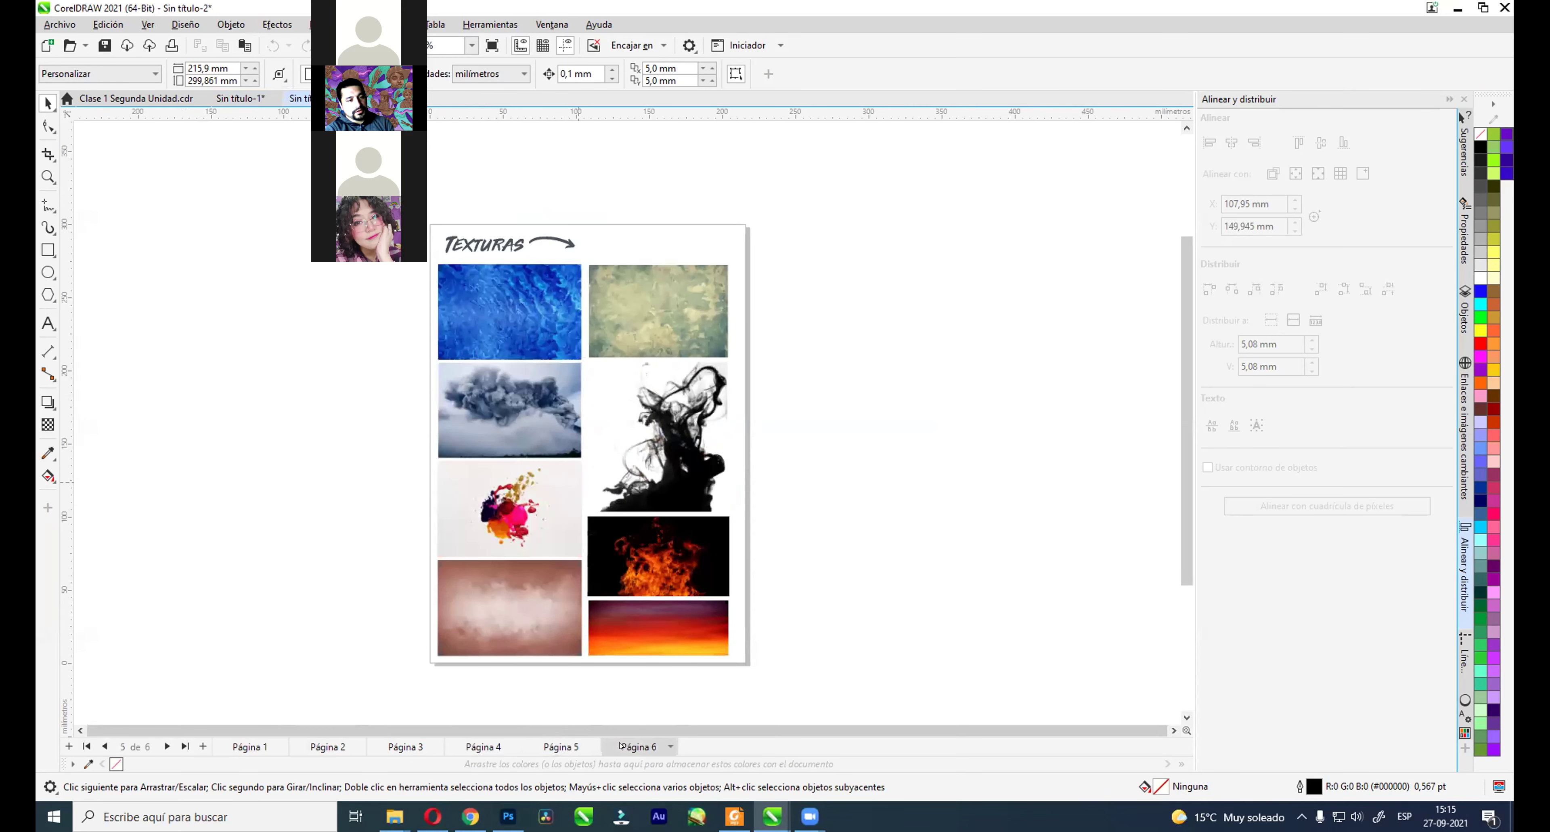
Step: Return to page 1 and read the project structure with its list of tasks
left_click(321, 746)
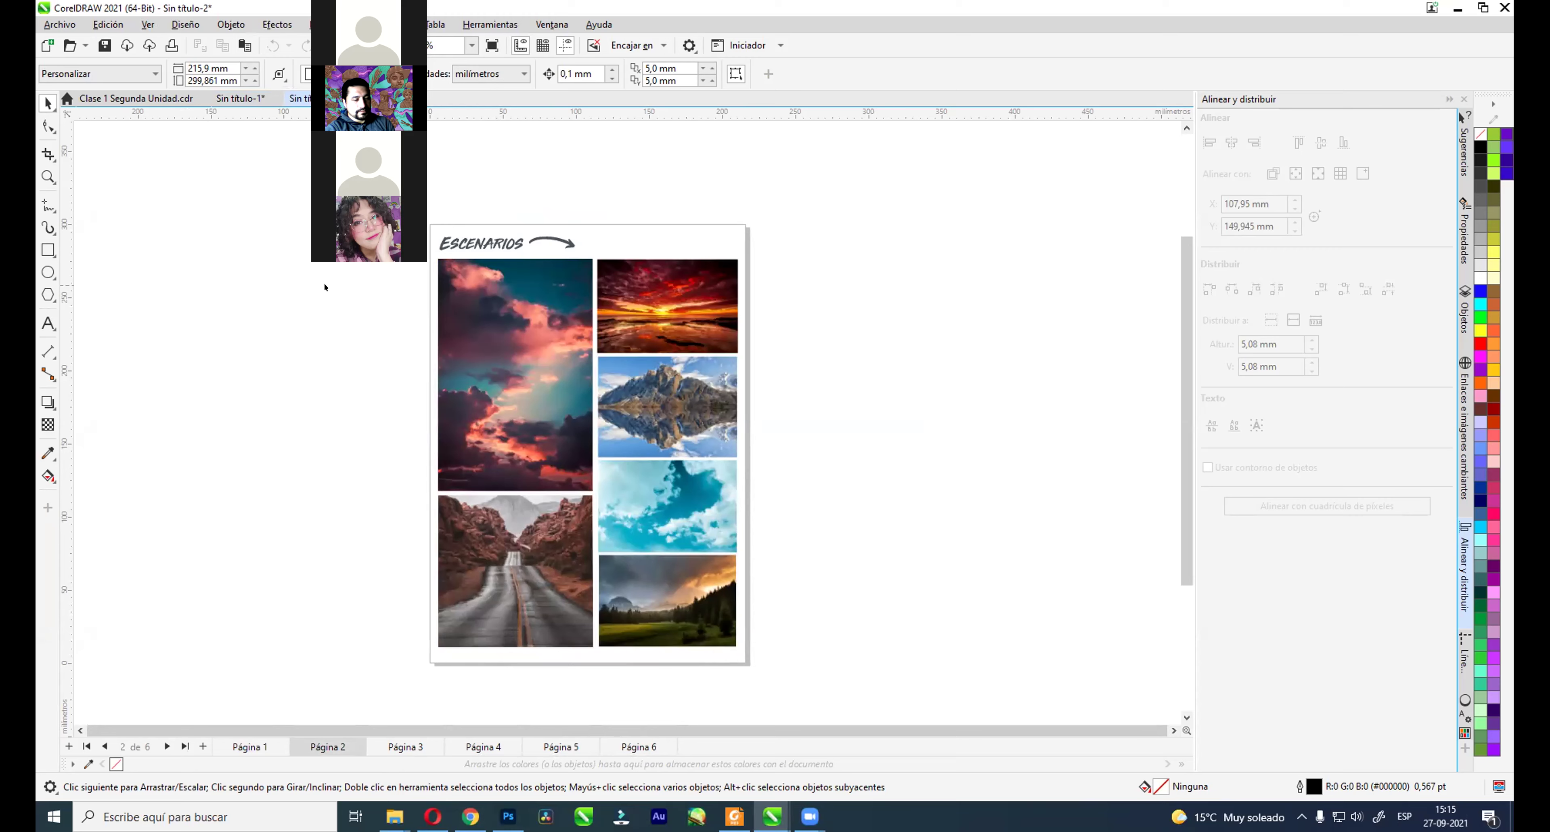
left_click(262, 754)
scroll(640, 588, "up", 2)
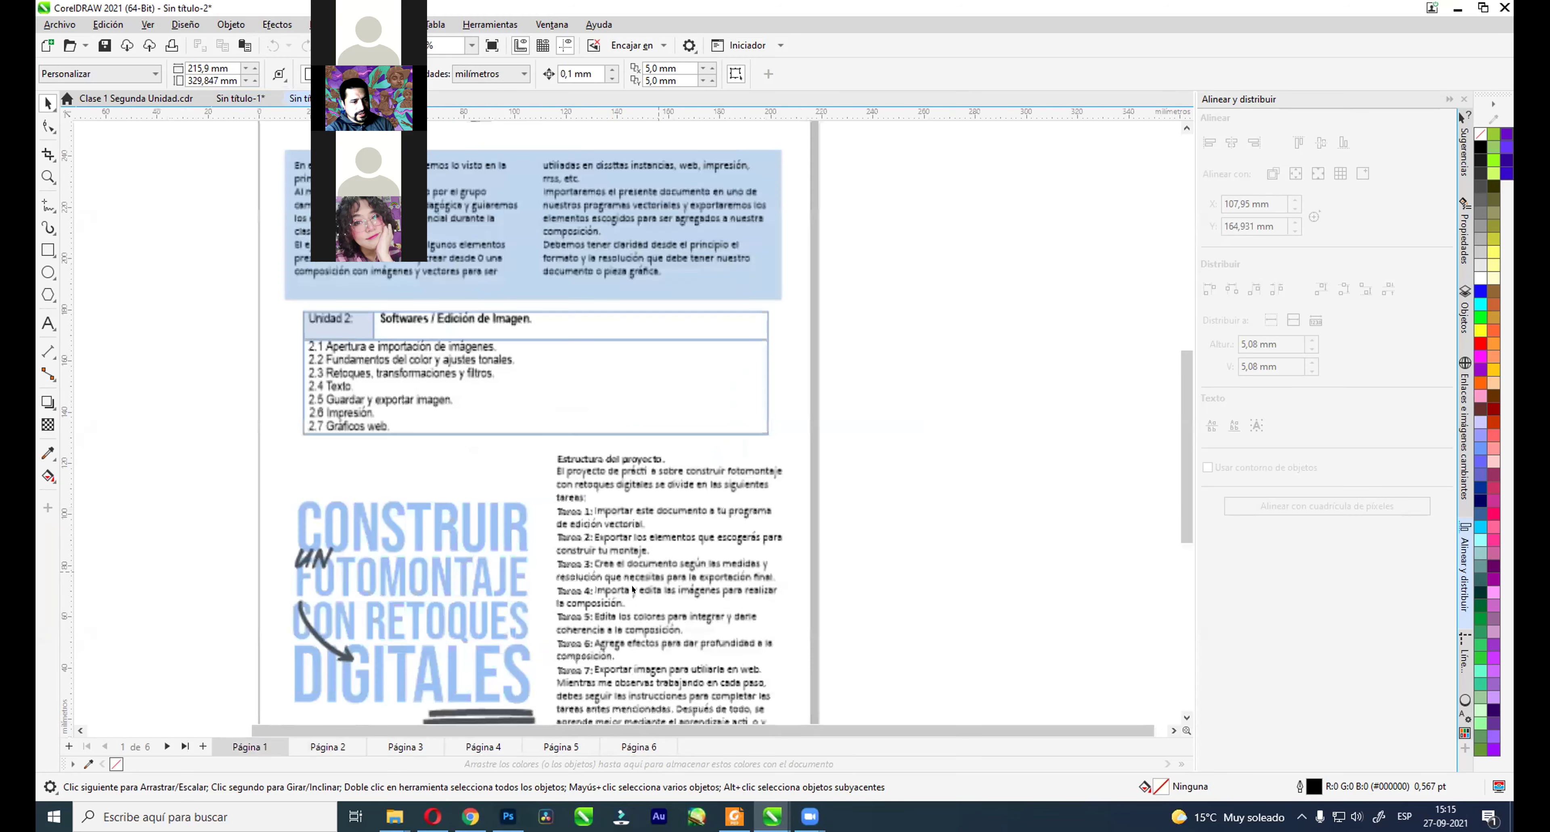
scroll(633, 589, "up", 1)
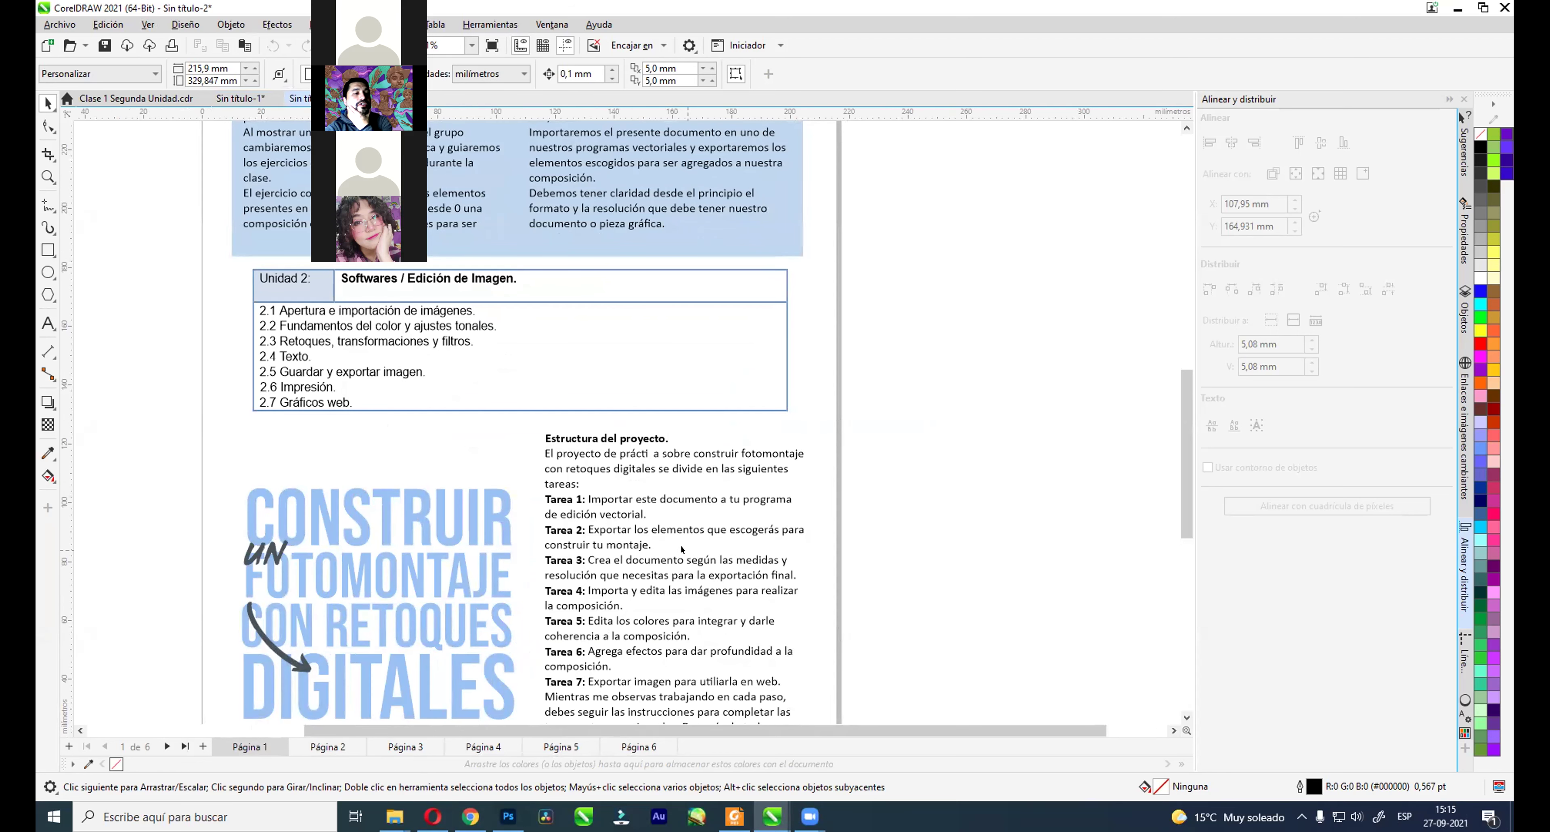
scroll(454, 477, "down", 3)
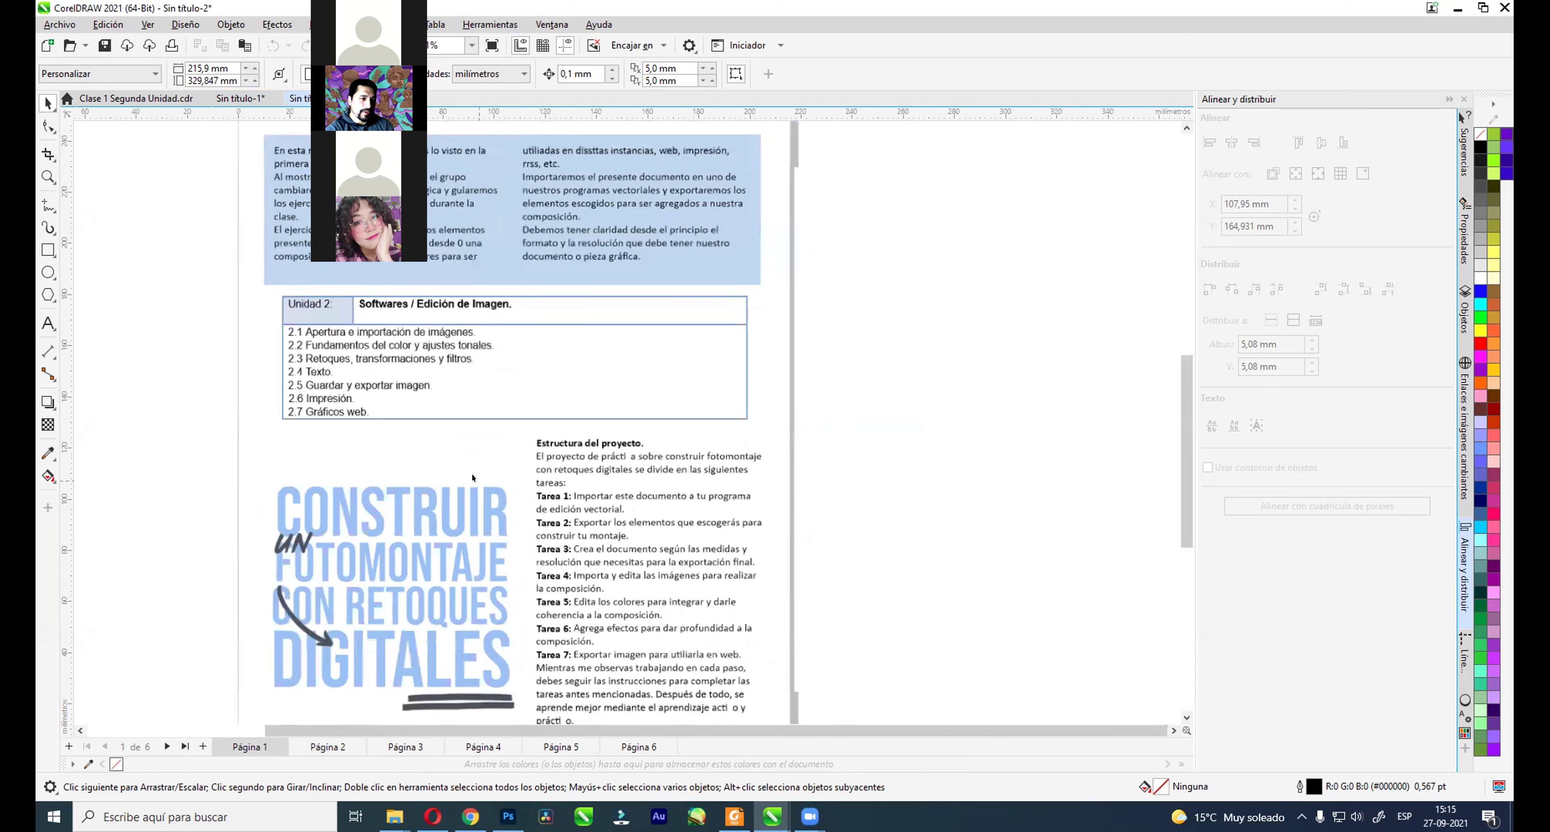
Step: Examine the scenery, character, element and texture images on pages 2 to 6
left_click(349, 746)
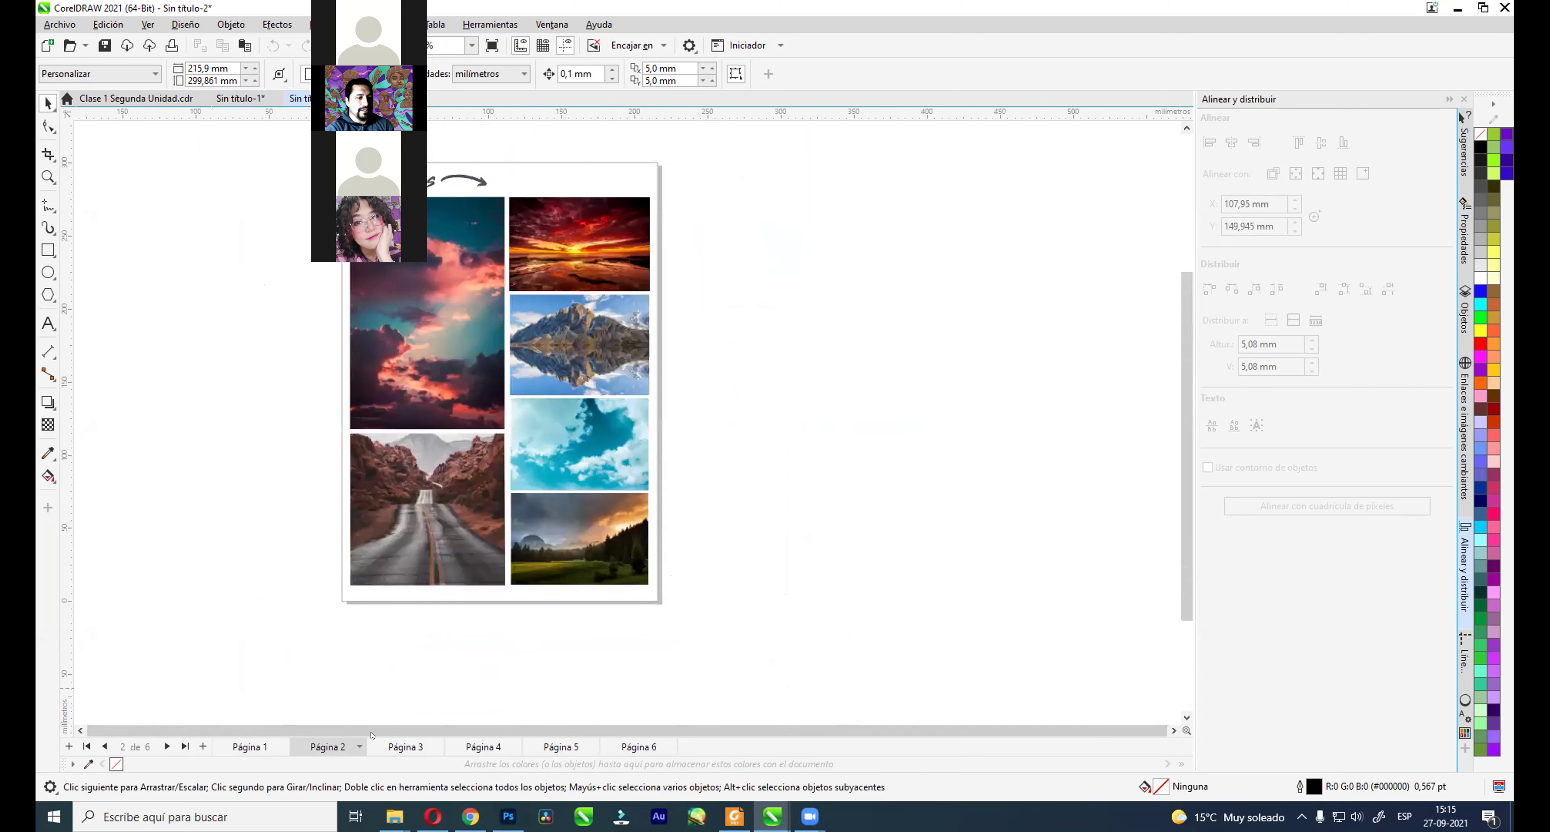
scroll(433, 203, "up", 1)
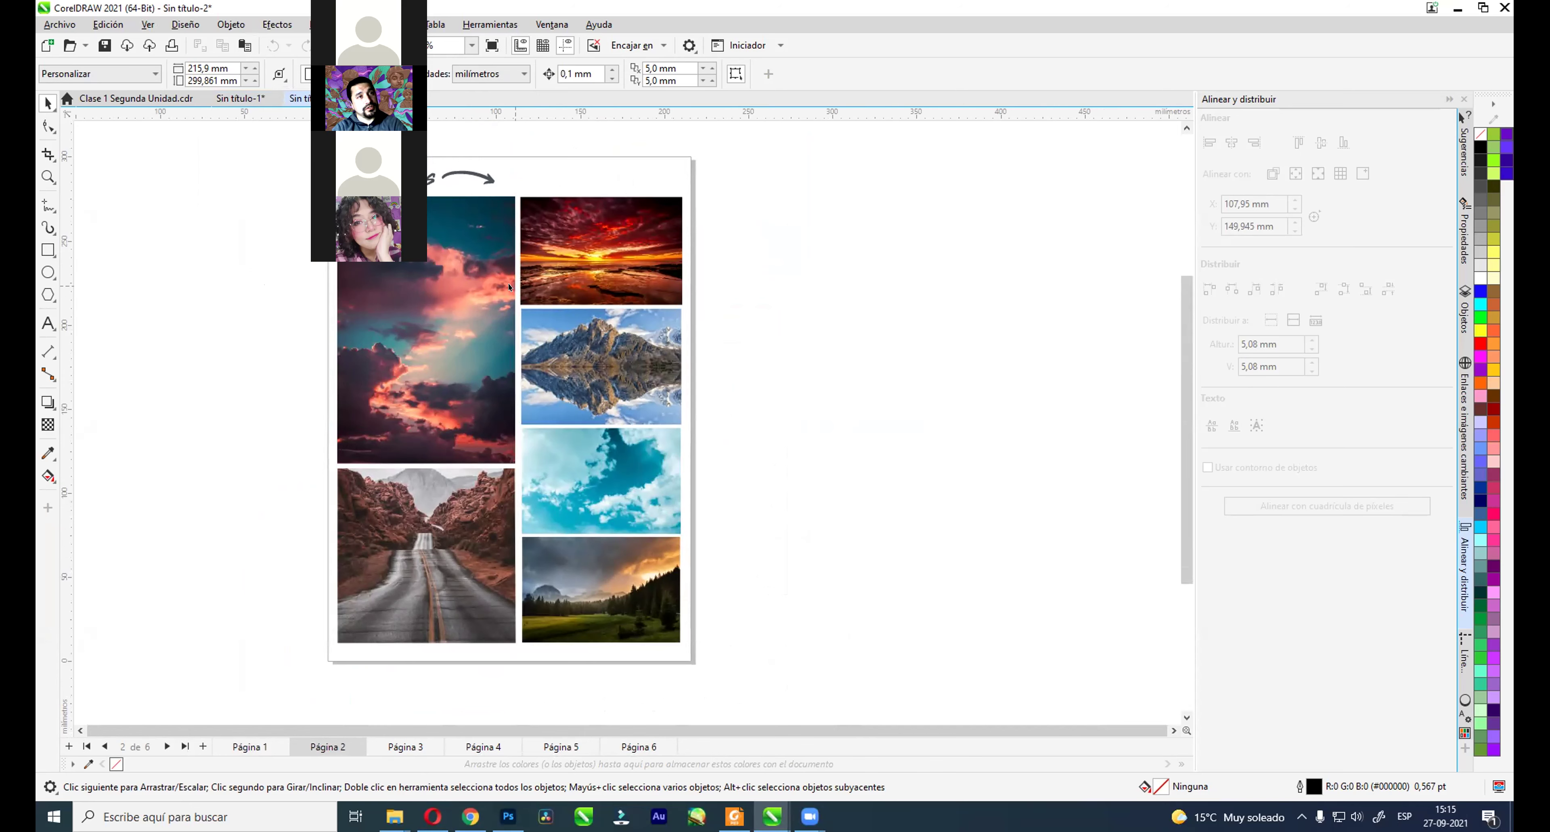
left_click(408, 746)
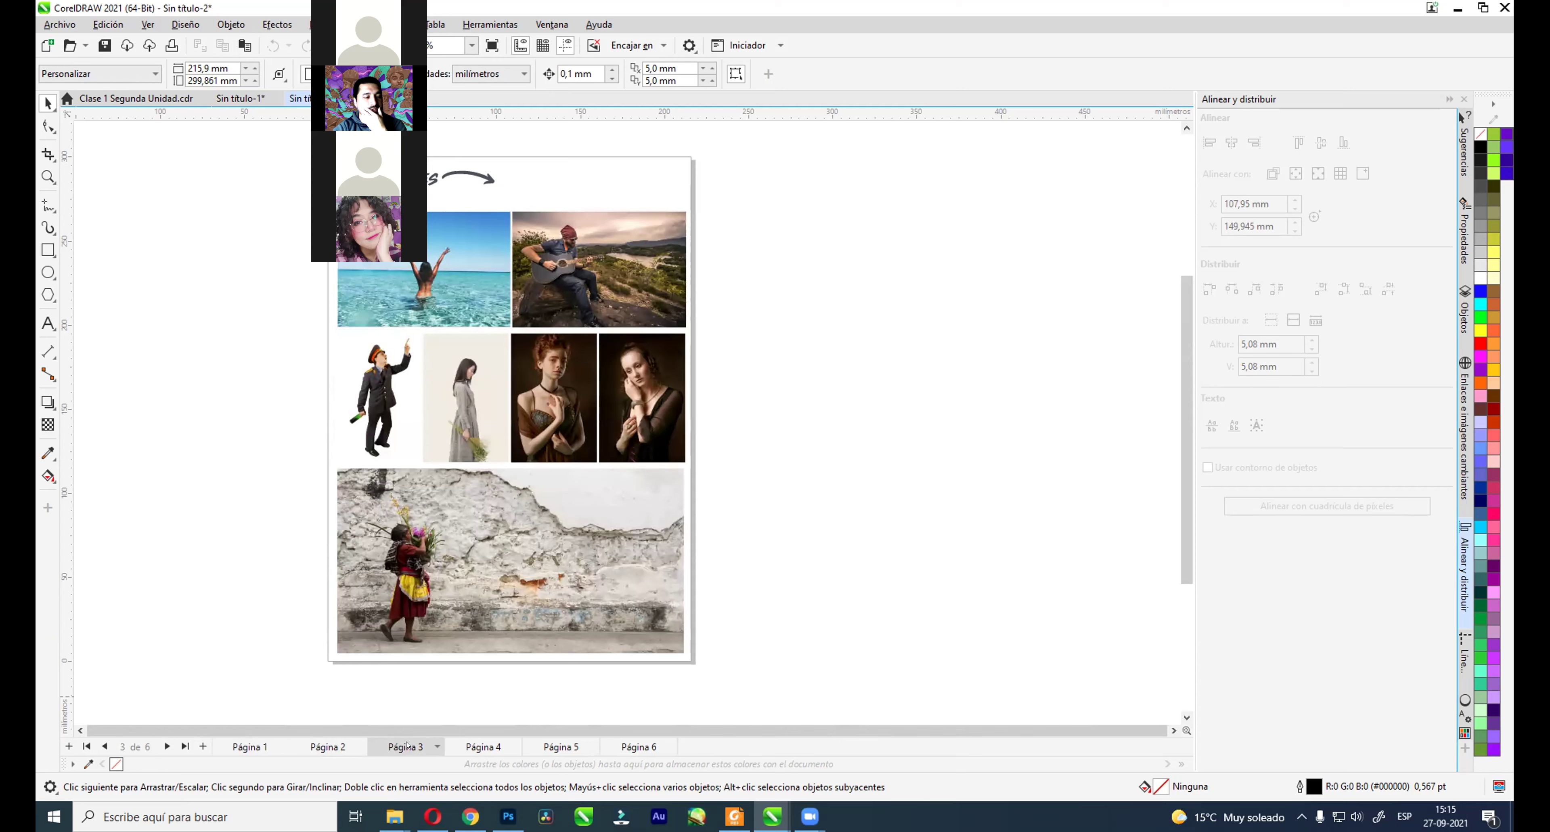
left_click(470, 747)
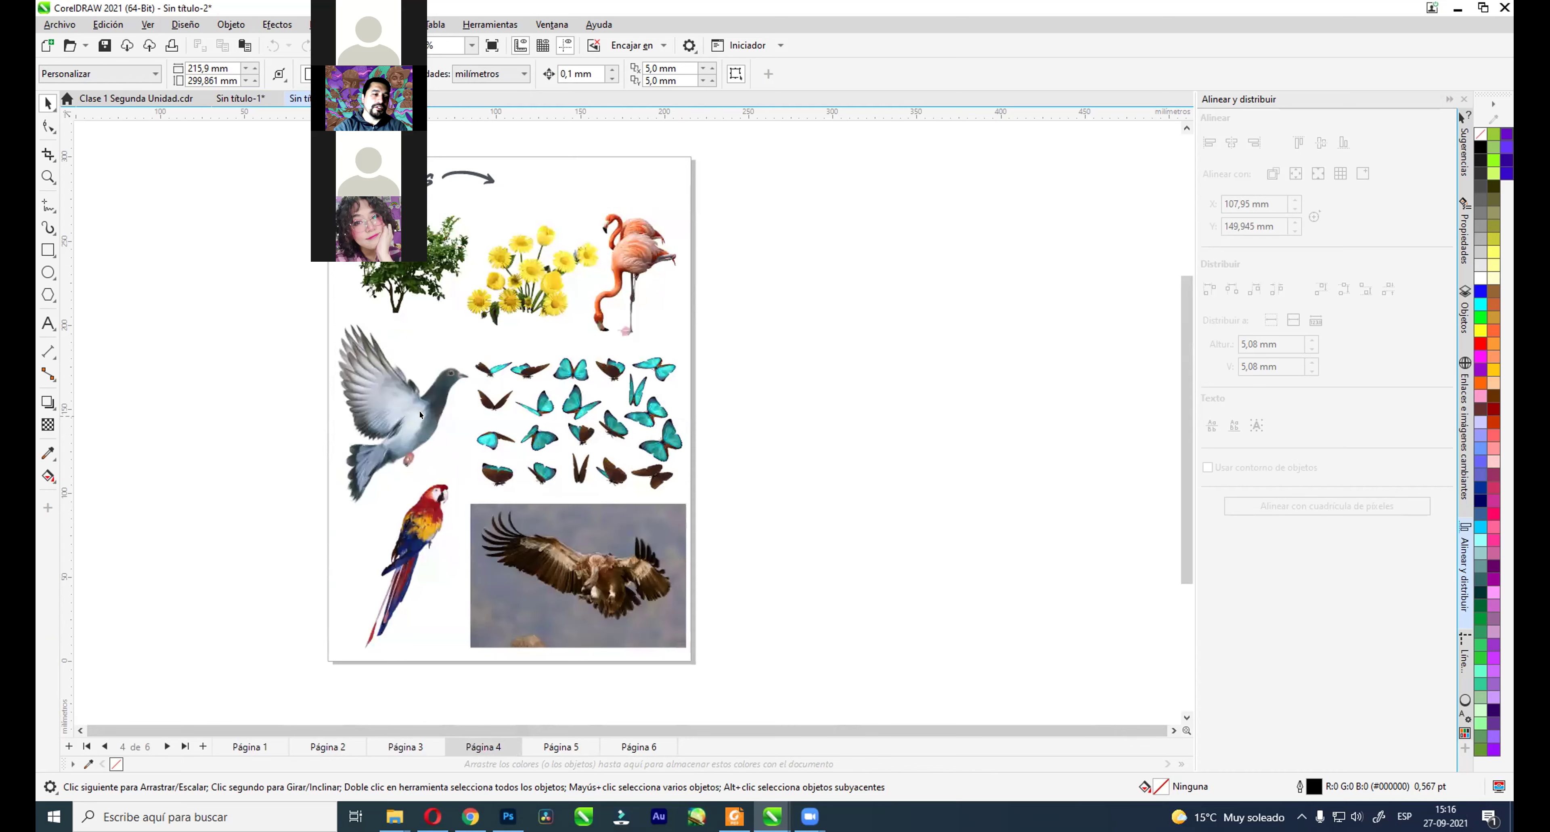
left_click(407, 746)
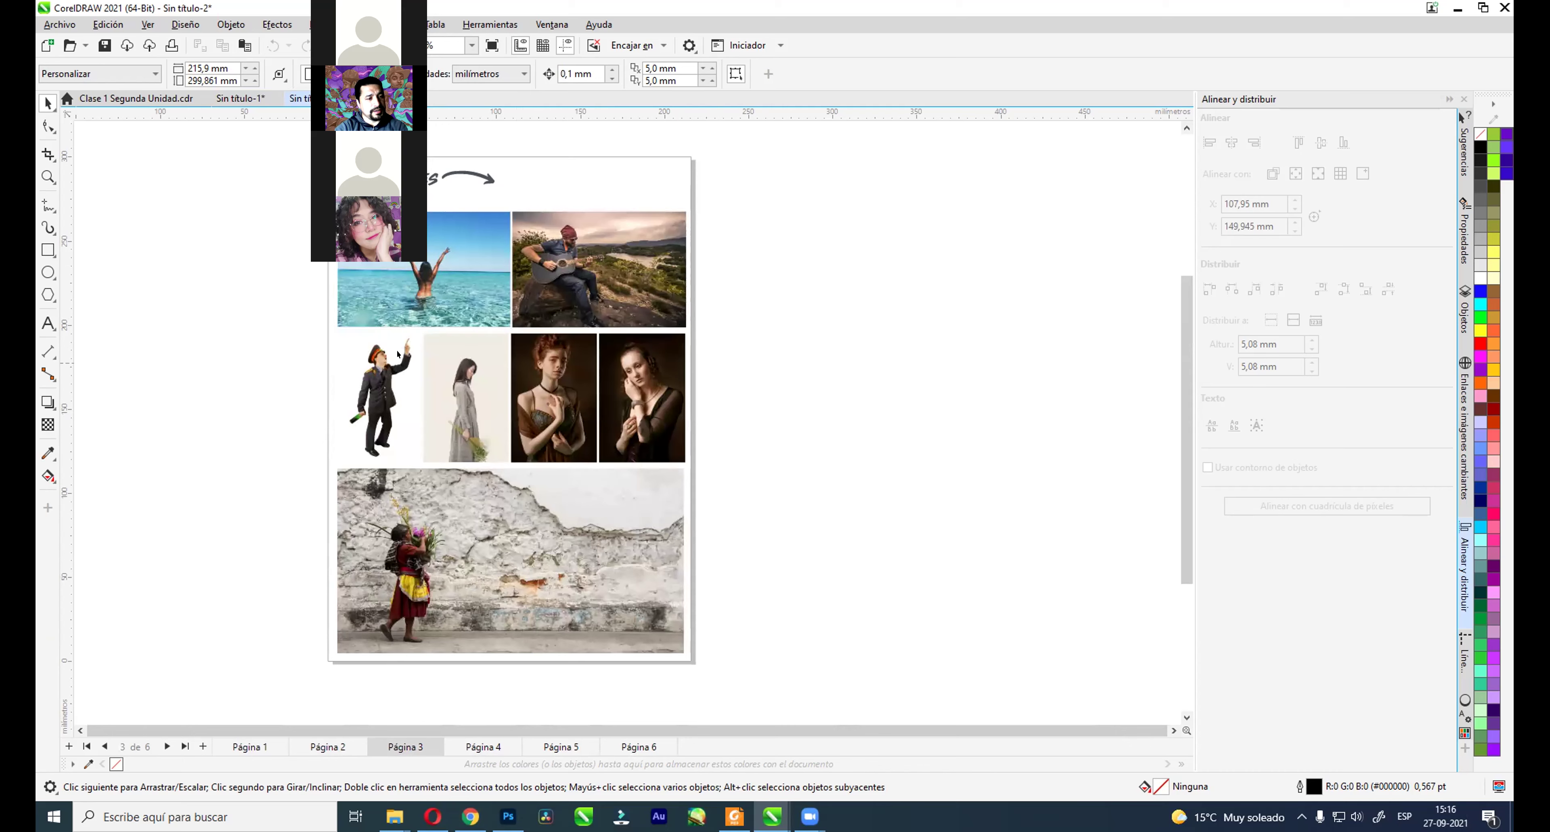
left_click(473, 747)
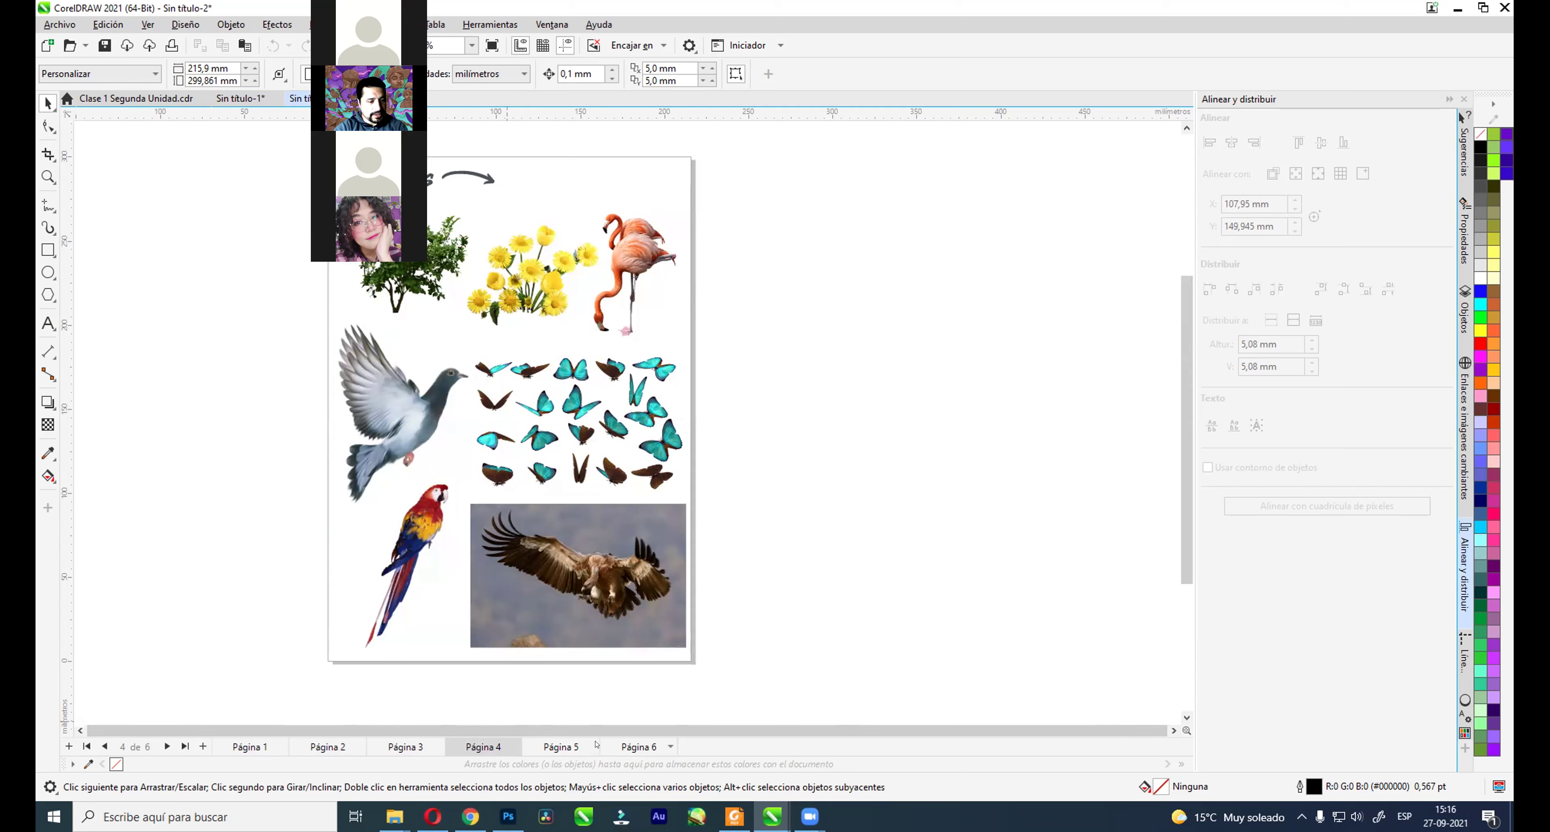
left_click(558, 747)
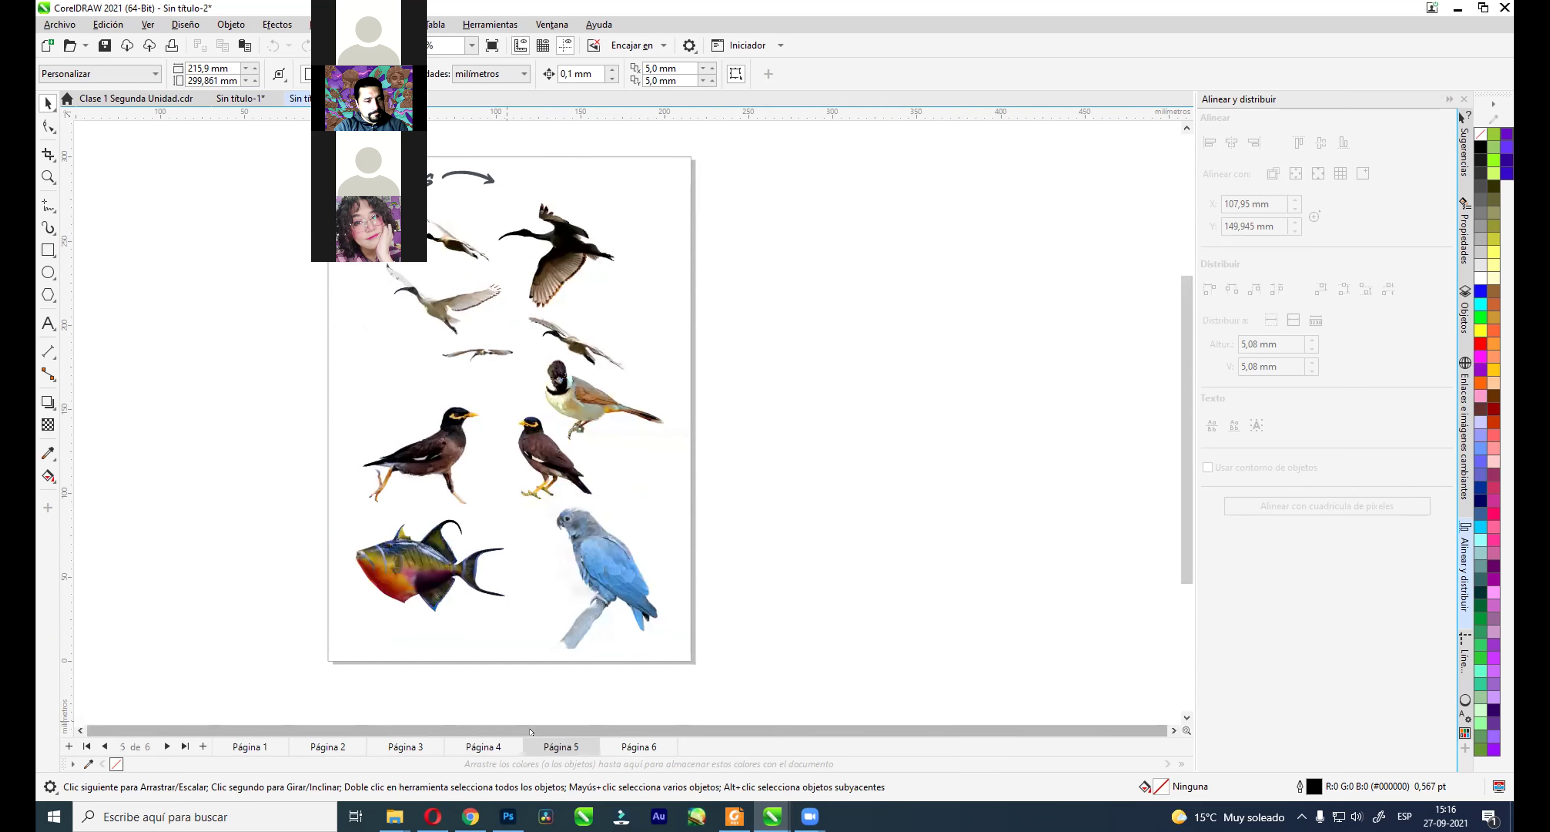
key("Page_Down")
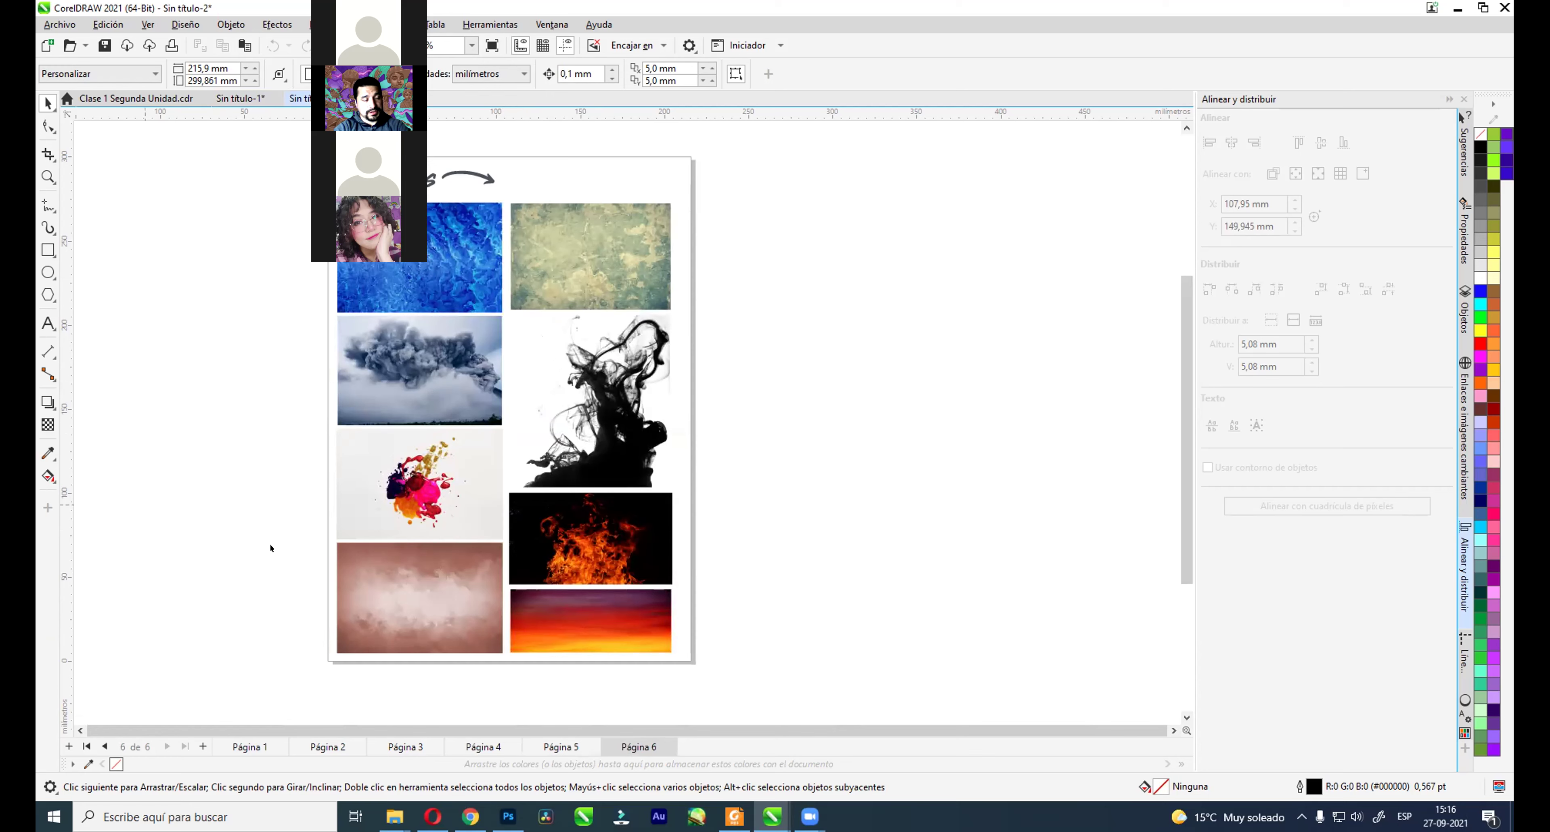
Step: Select the cloudy sky and desert road images on page 2 in turn to check their bitmap resolution
left_click(311, 746)
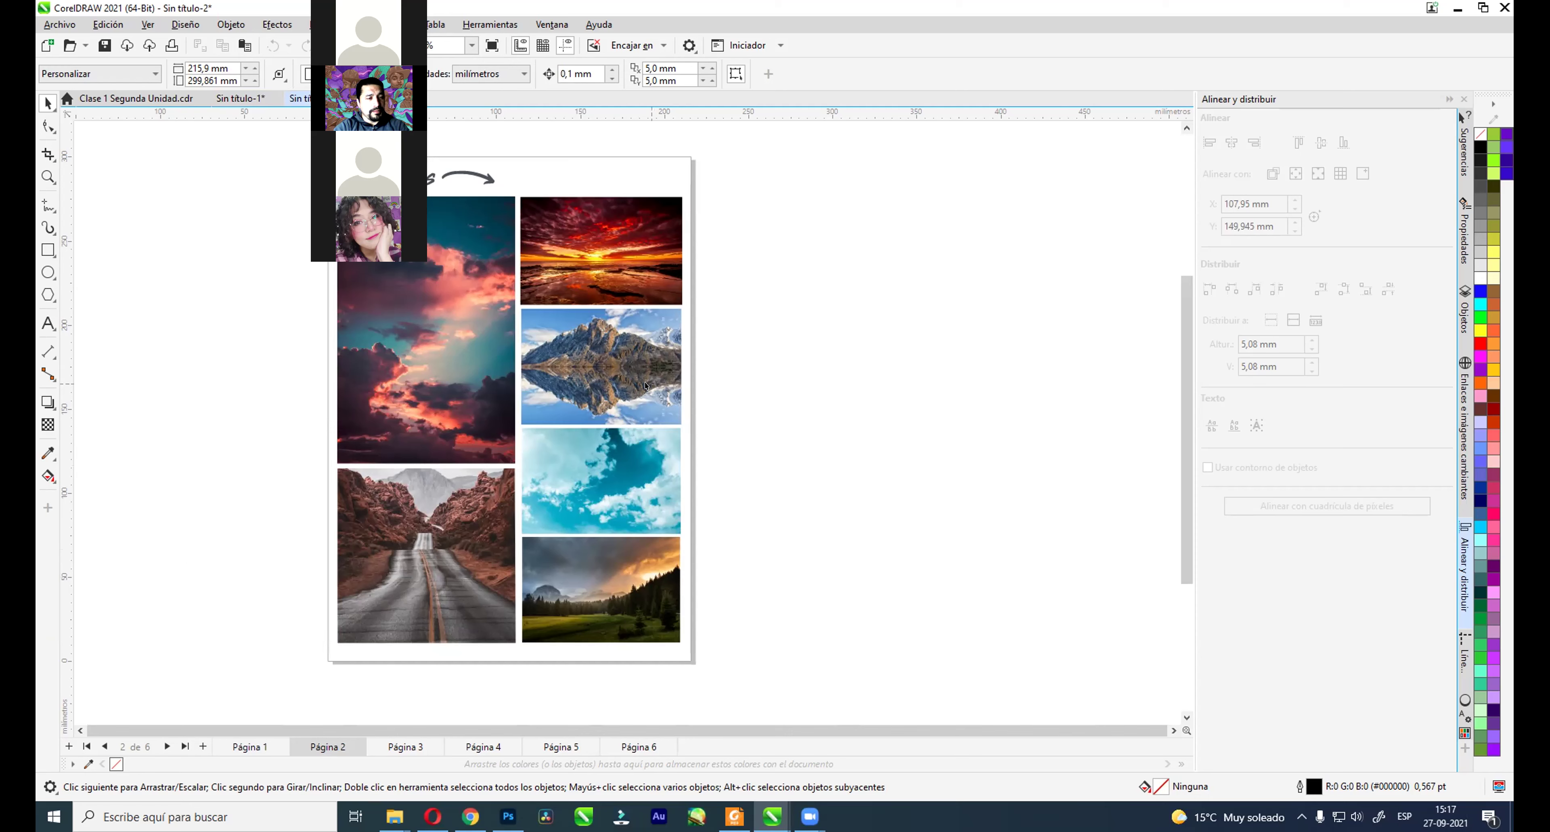
left_click(418, 314)
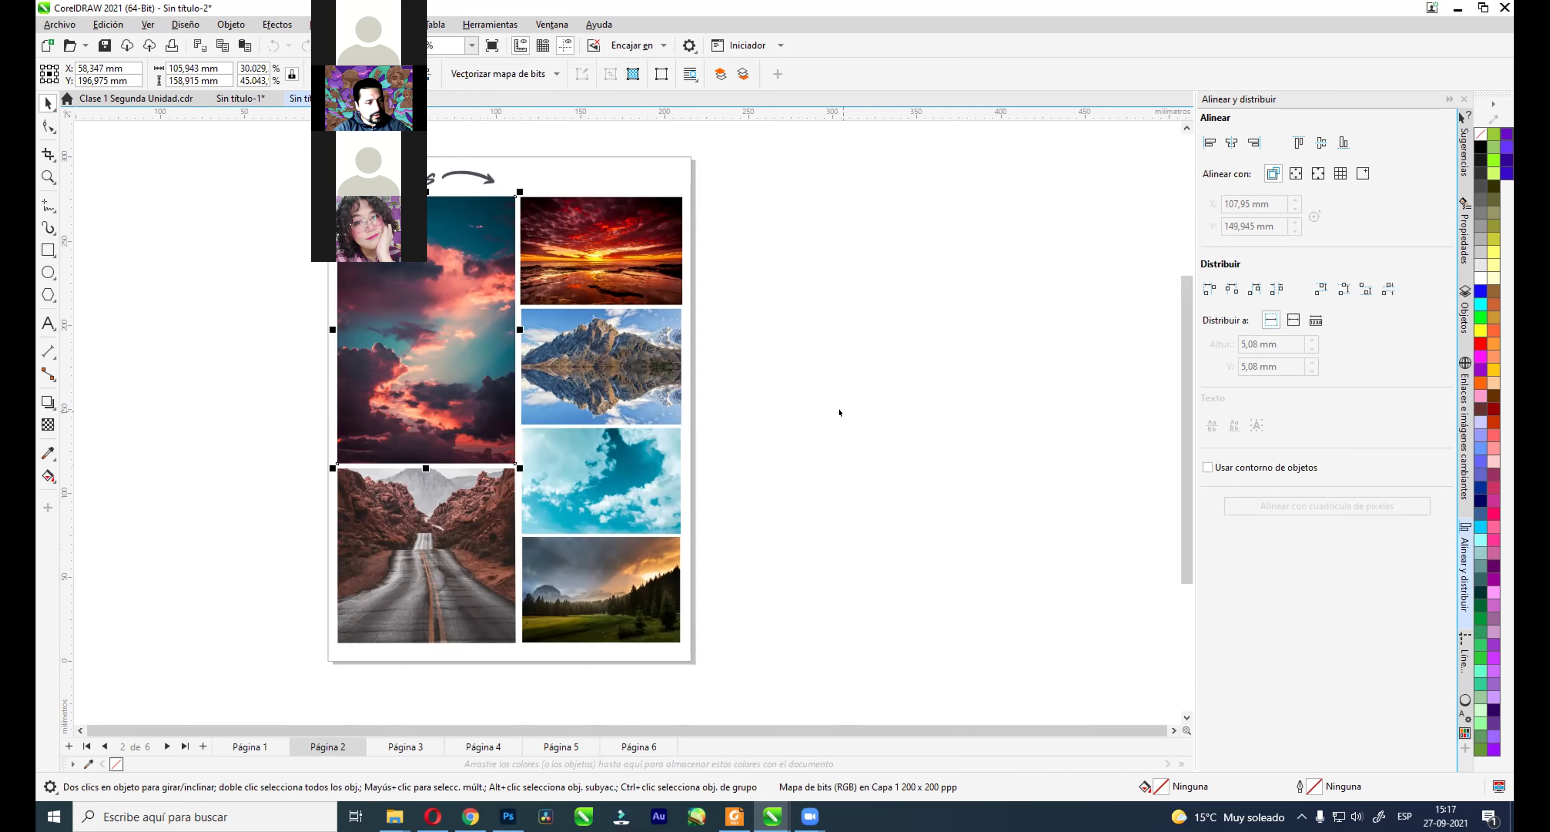
left_click(400, 546)
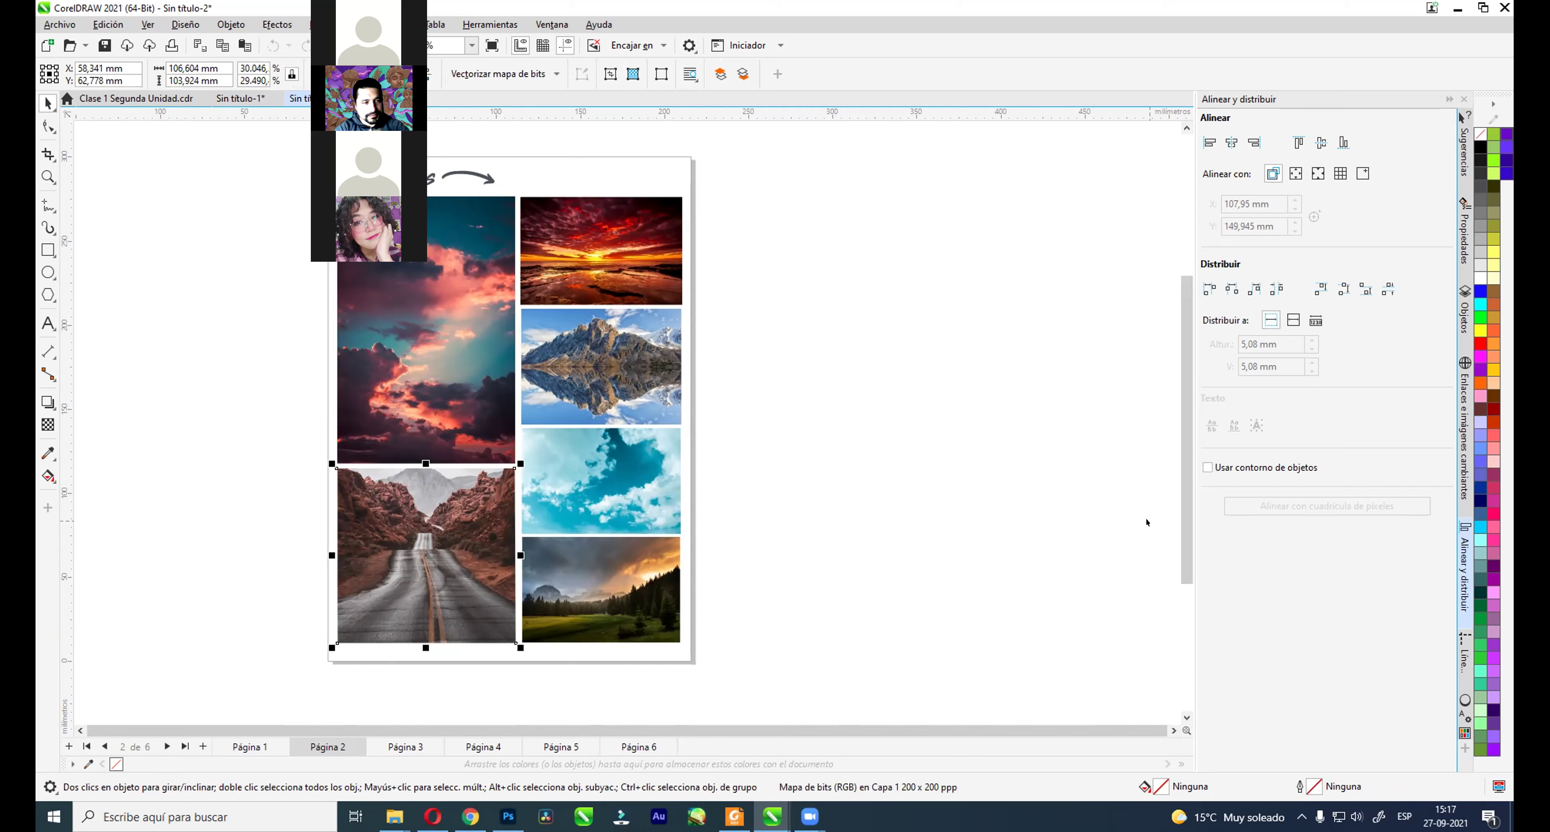
Step: Copy the cloudy sky image from page 2 into a new letter-size document
left_click(336, 378)
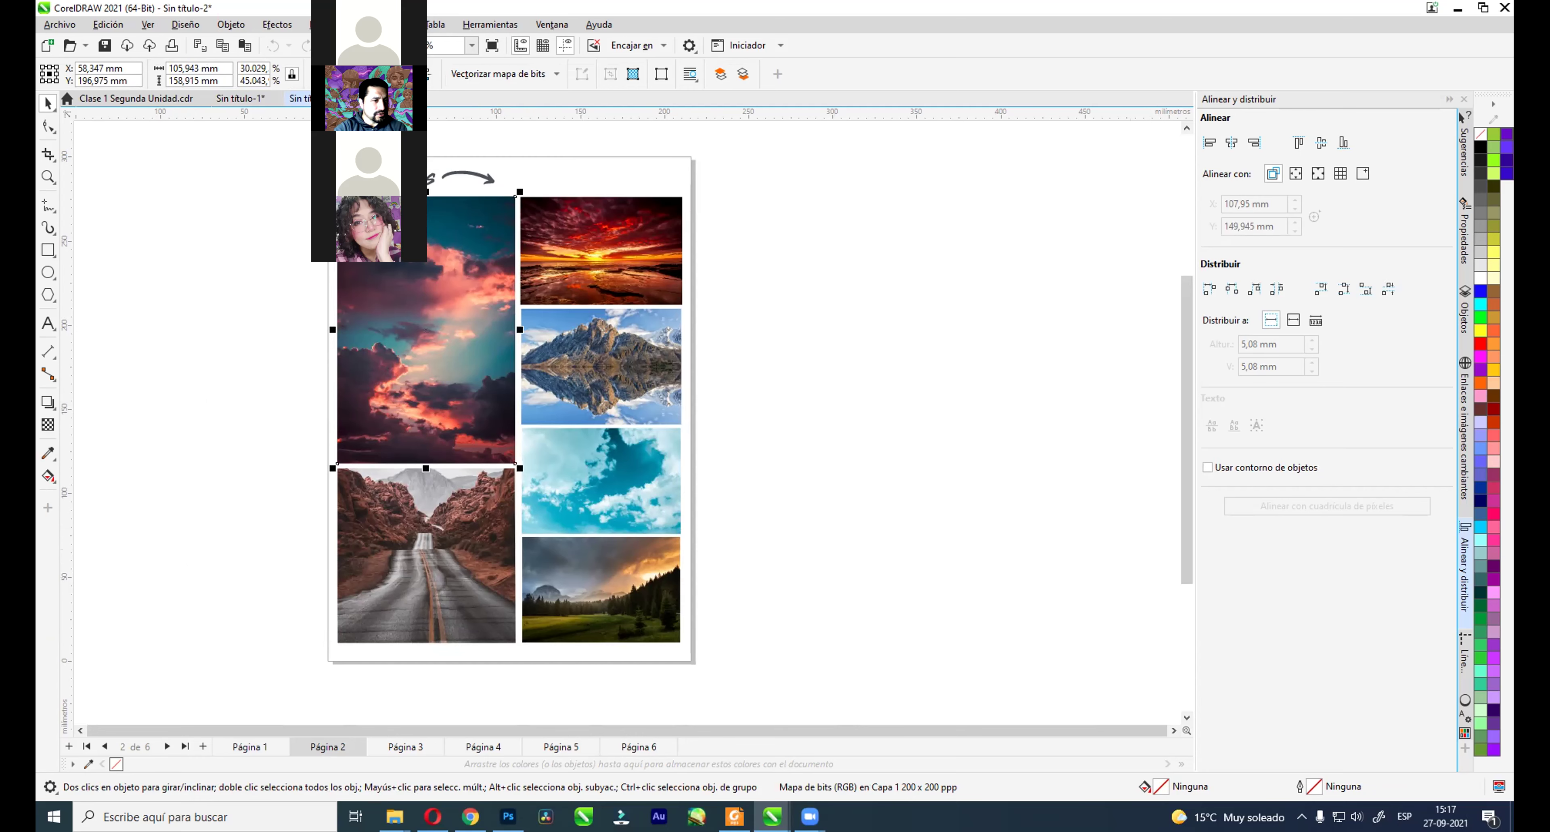
key("ctrl+n")
left_click(832, 566)
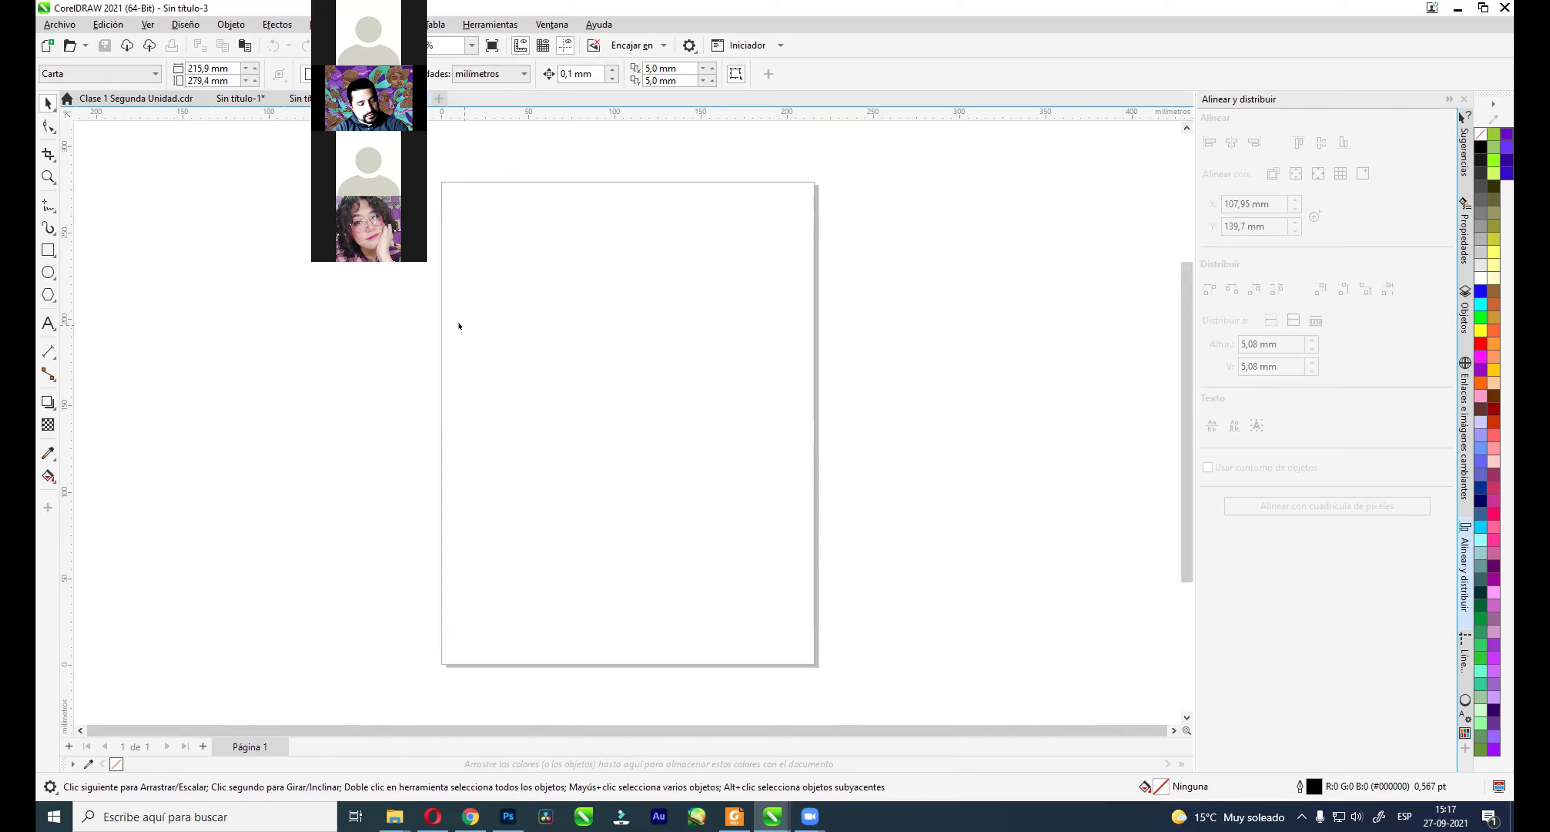
key("ctrl+v")
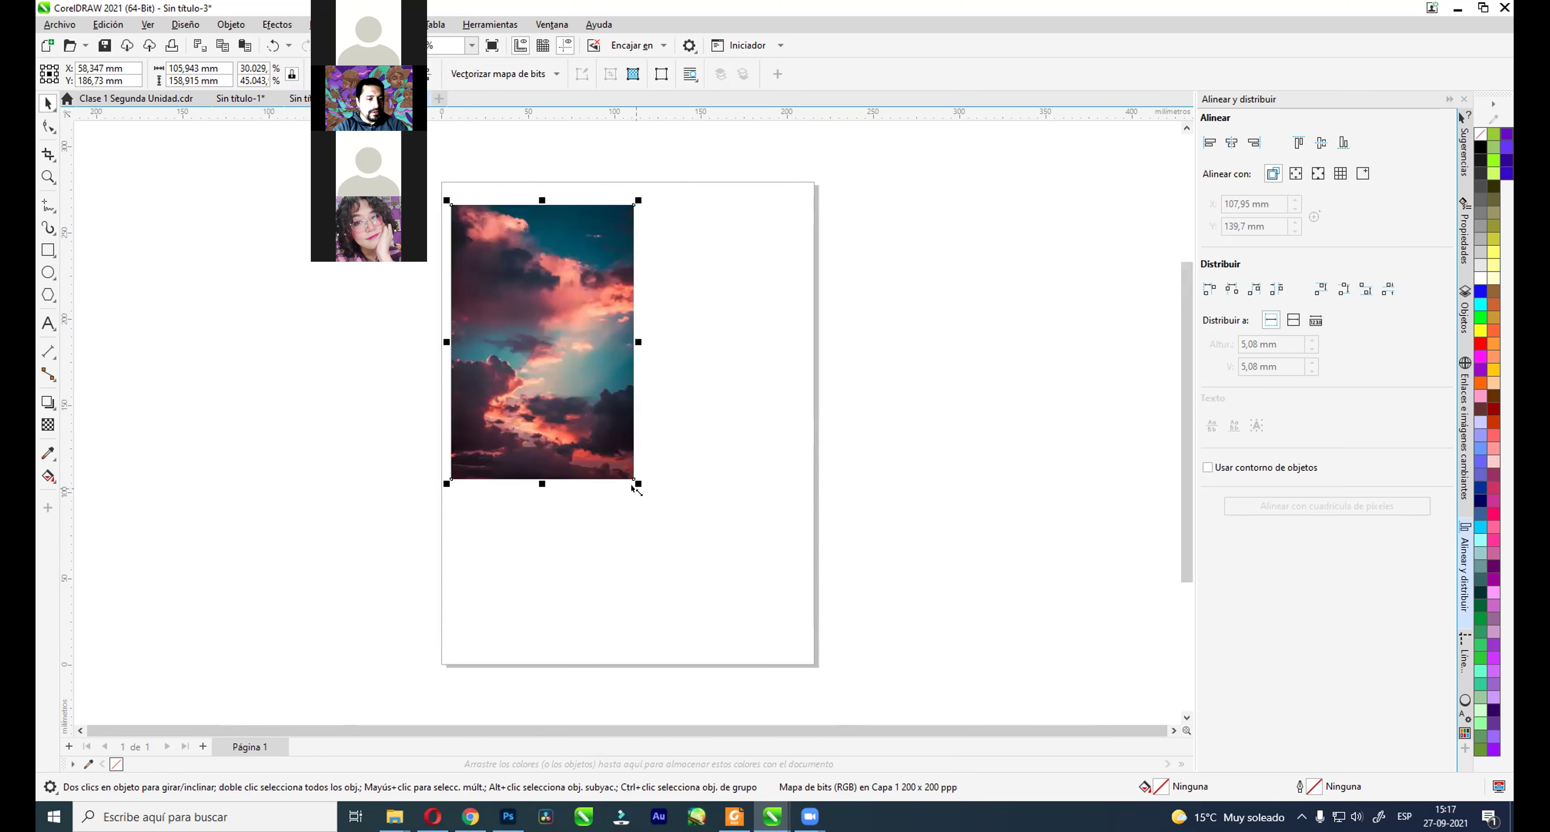
Step: Enlarge the pasted sky image to about 173 × 260 mm and position it to fill most of the page
left_click_drag(637, 482, 694, 494)
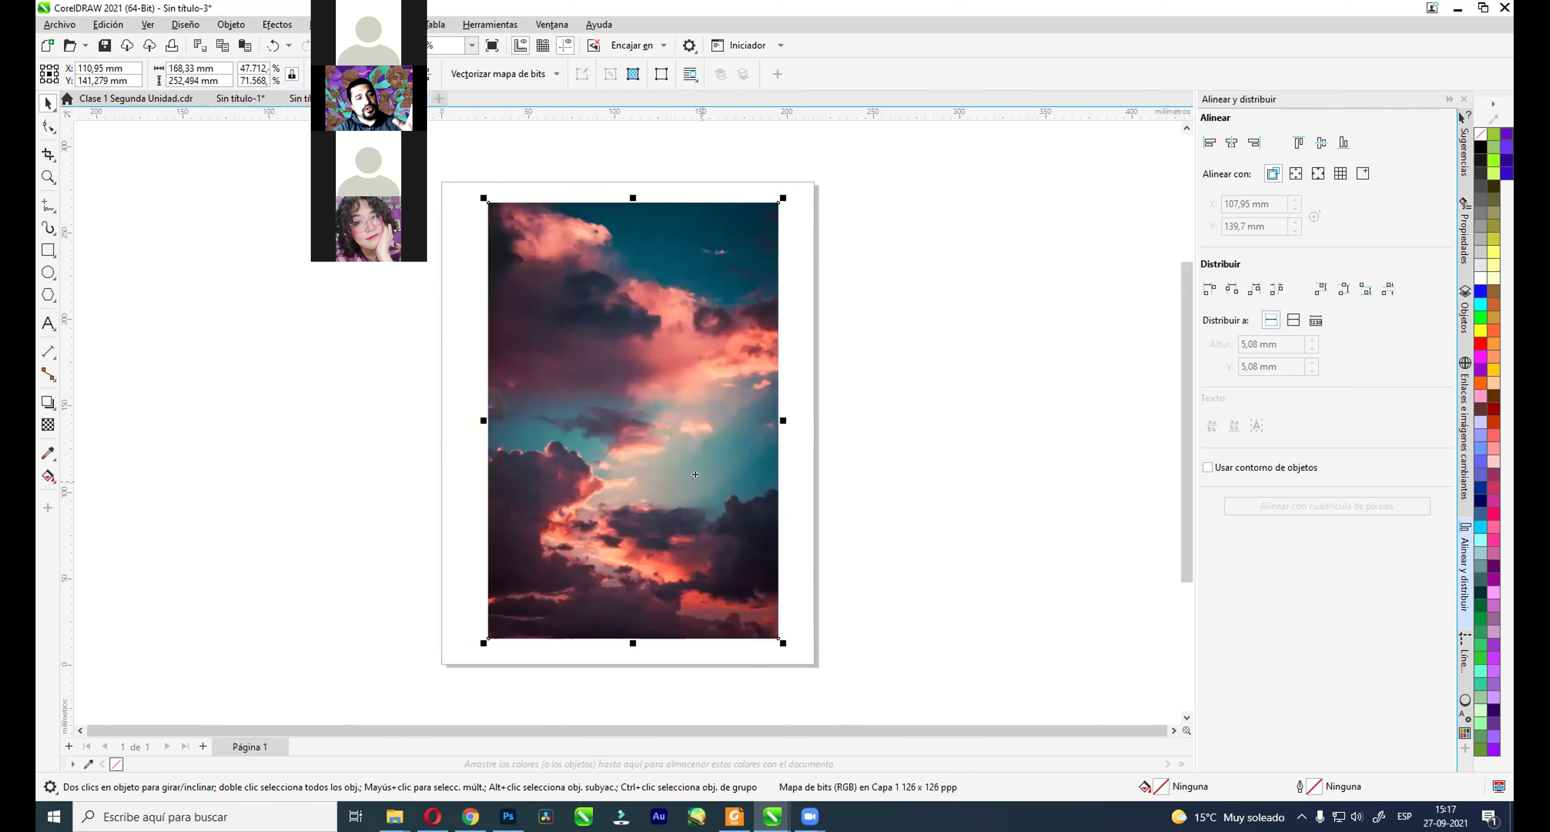
left_click_drag(484, 645, 475, 658)
left_click(384, 513)
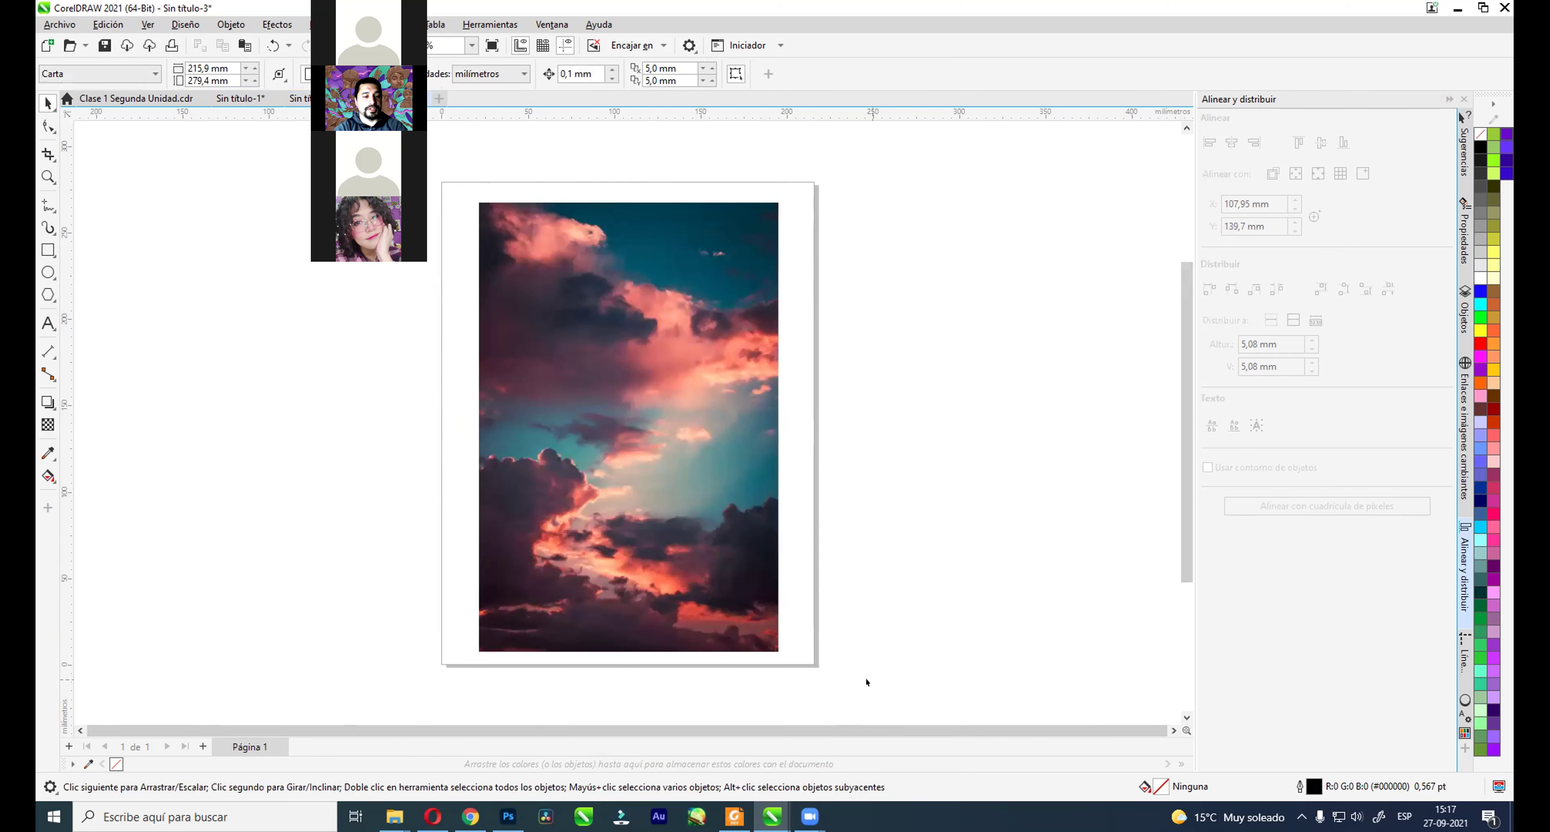
Step: Try shrinking the sky image to about 41 × 61 mm, and undo the resize
left_click(751, 613)
left_click_drag(783, 655, 553, 311)
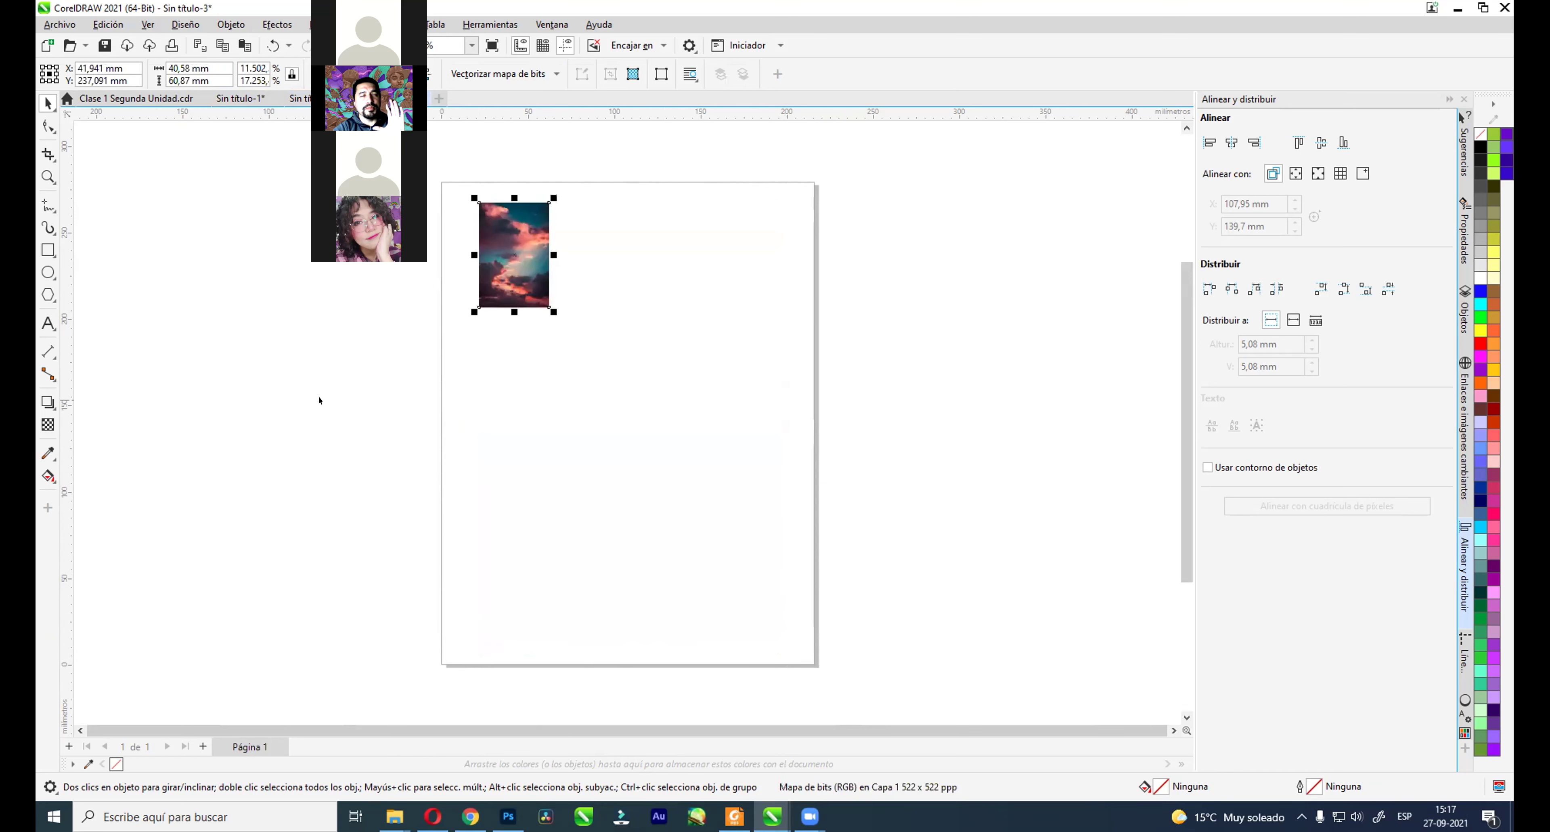
key("ctrl+z")
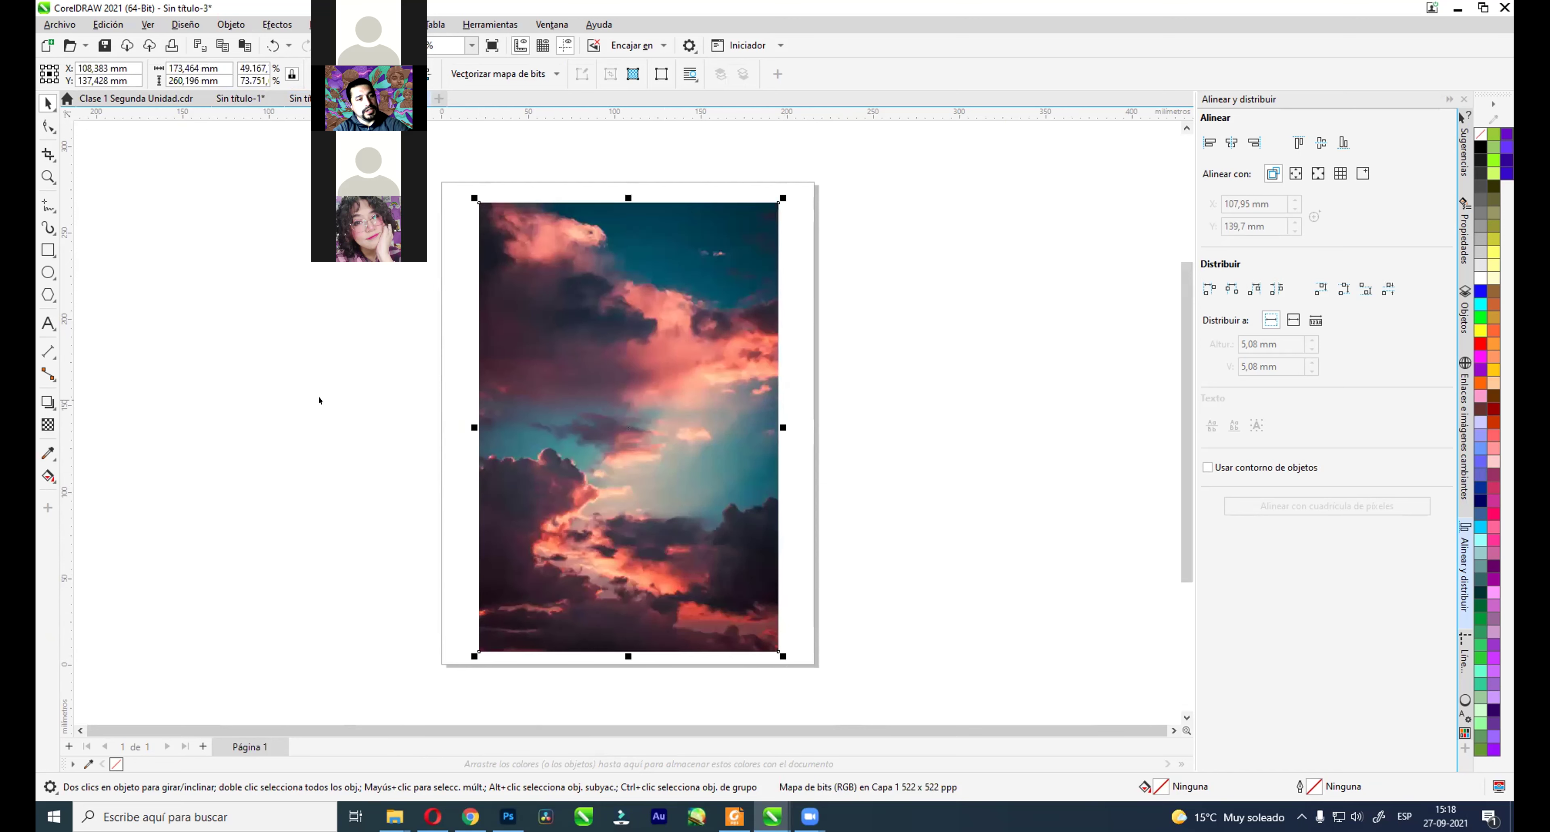
Step: Move the enlarged sky image slightly upward on the page and deselect it
left_click(356, 389)
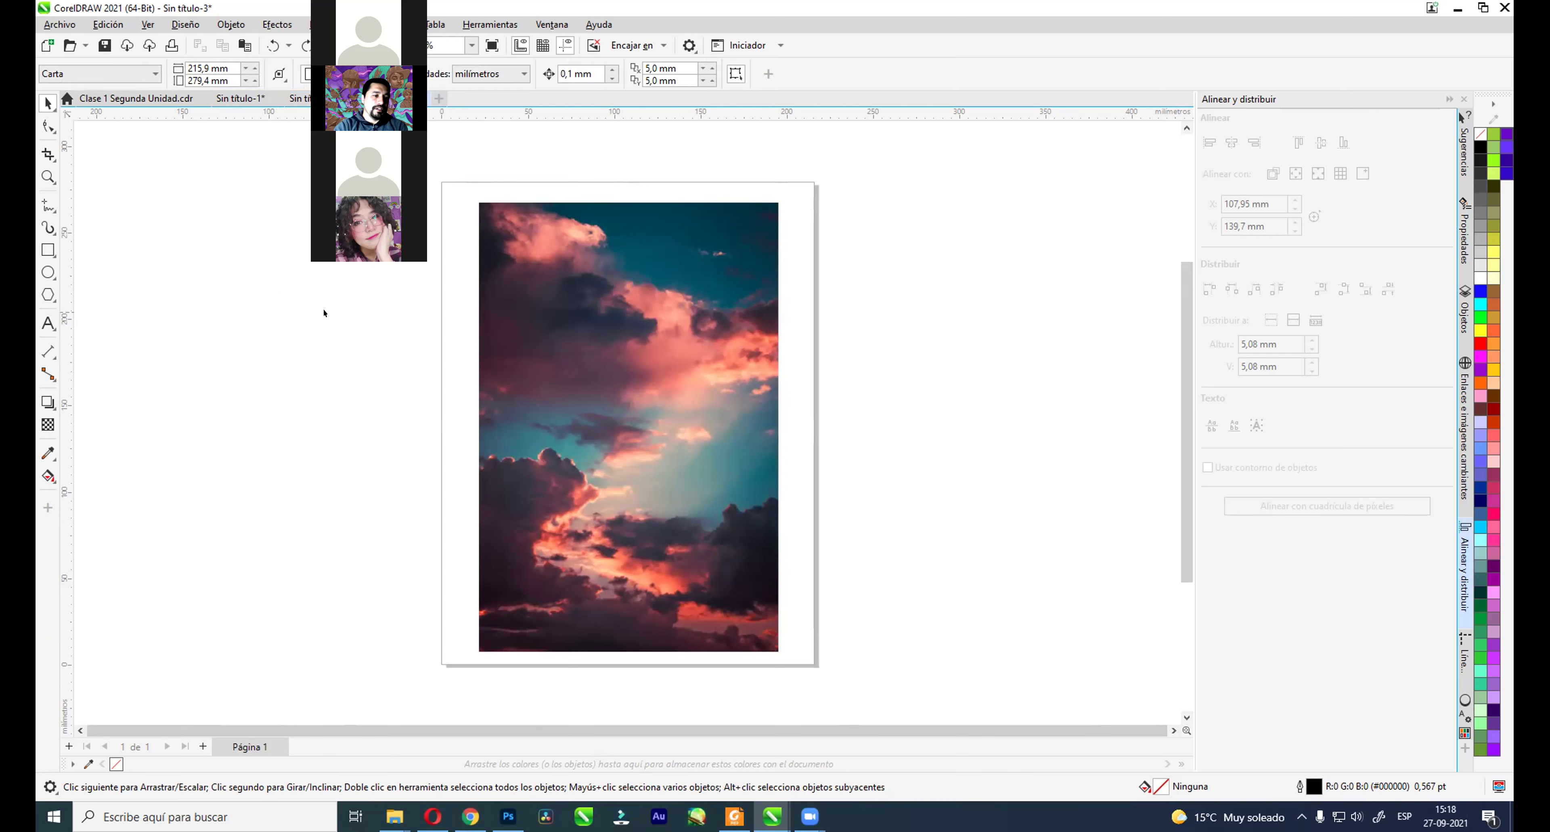
left_click(484, 351)
key("Escape")
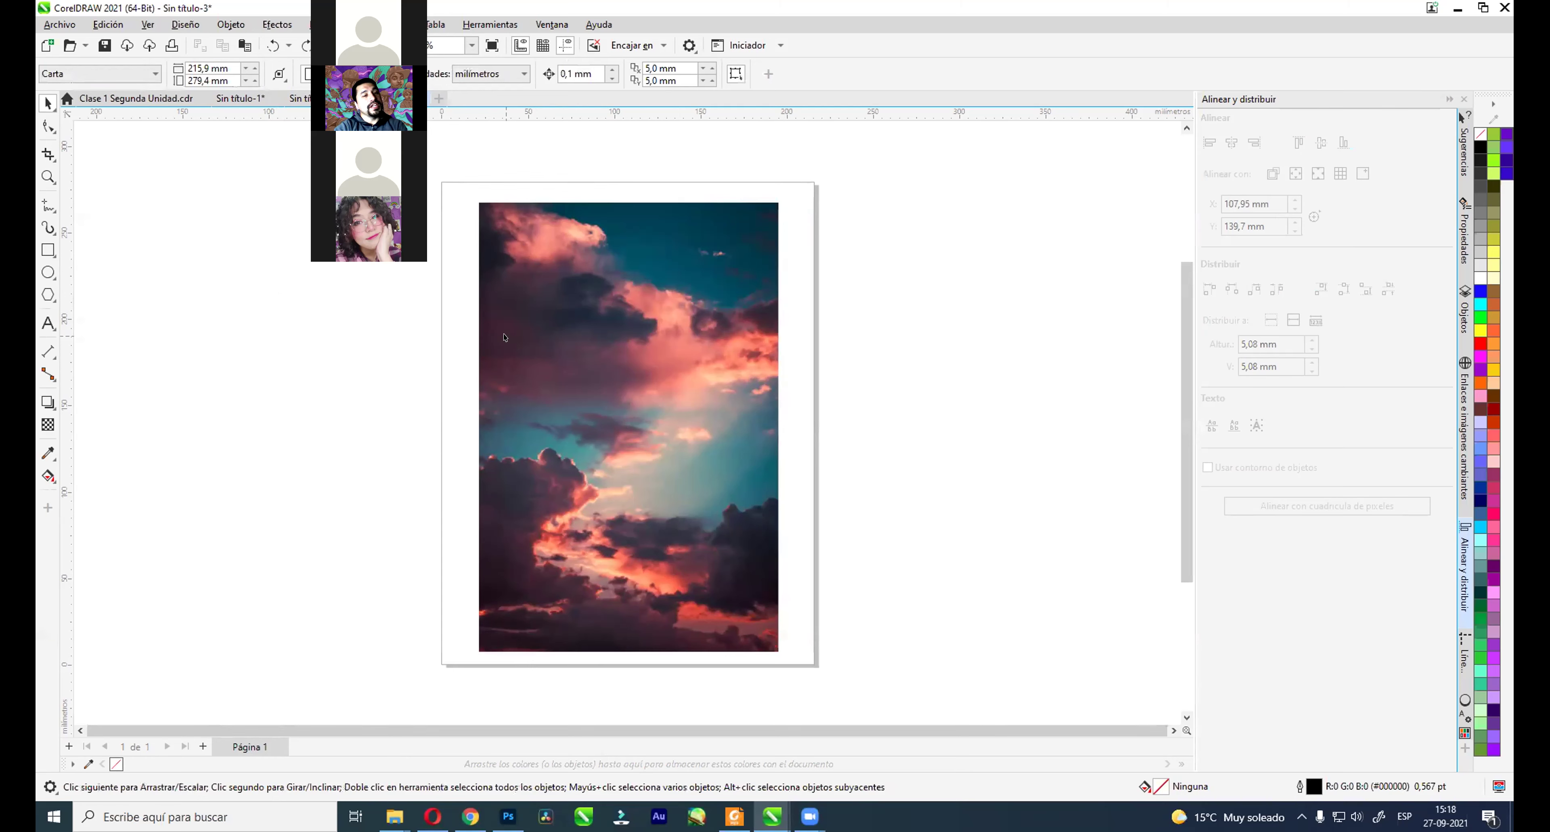
left_click(547, 340)
left_click_drag(546, 340, 546, 332)
left_click(386, 305)
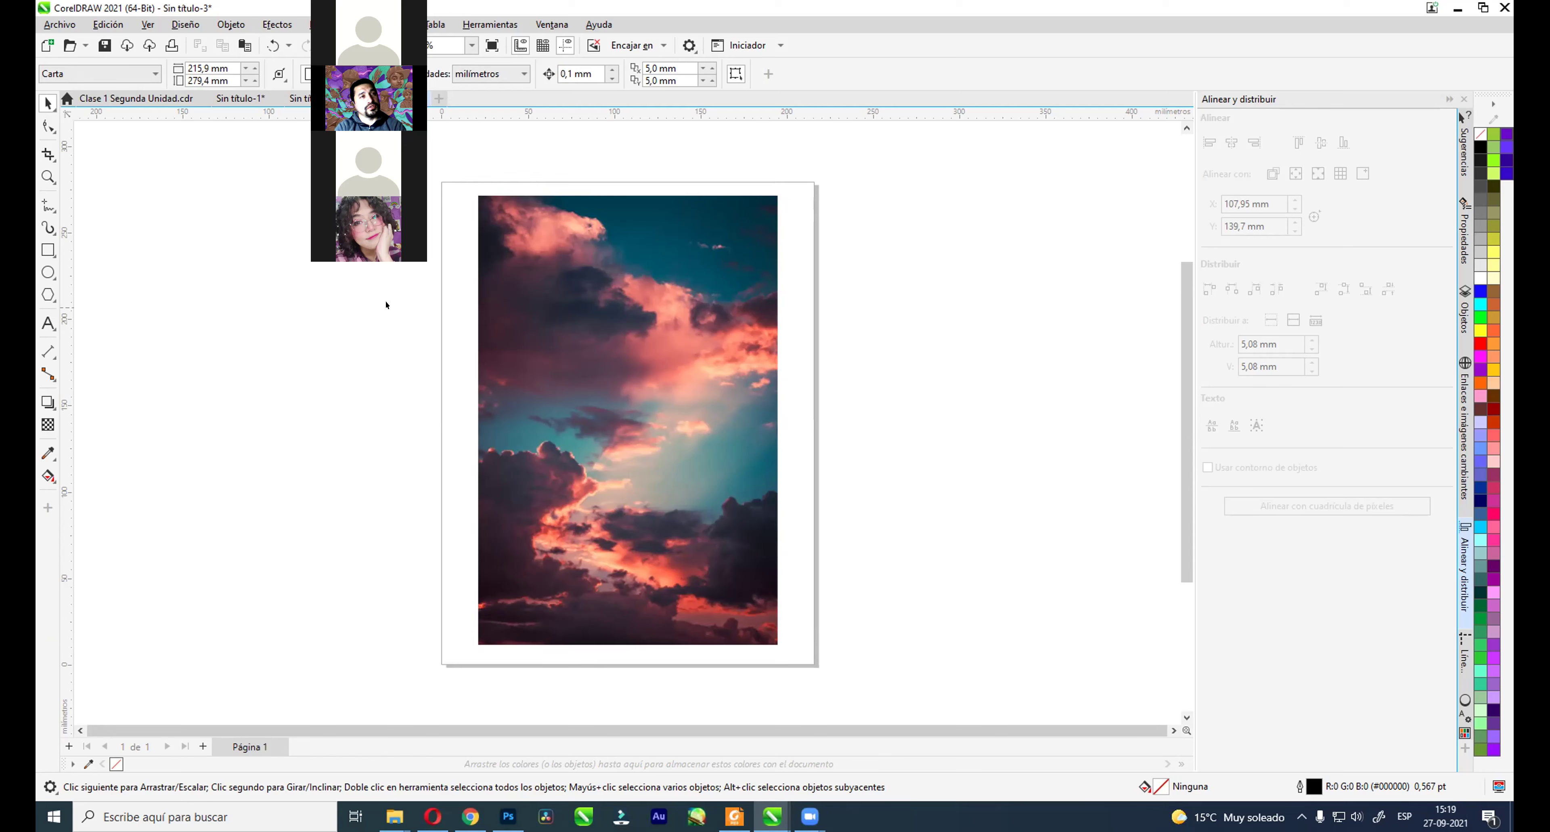
Step: Start exporting the document to the desktop as Sin título-3 in the JPG - Mapas de bits JPEG format
key("ctrl+e")
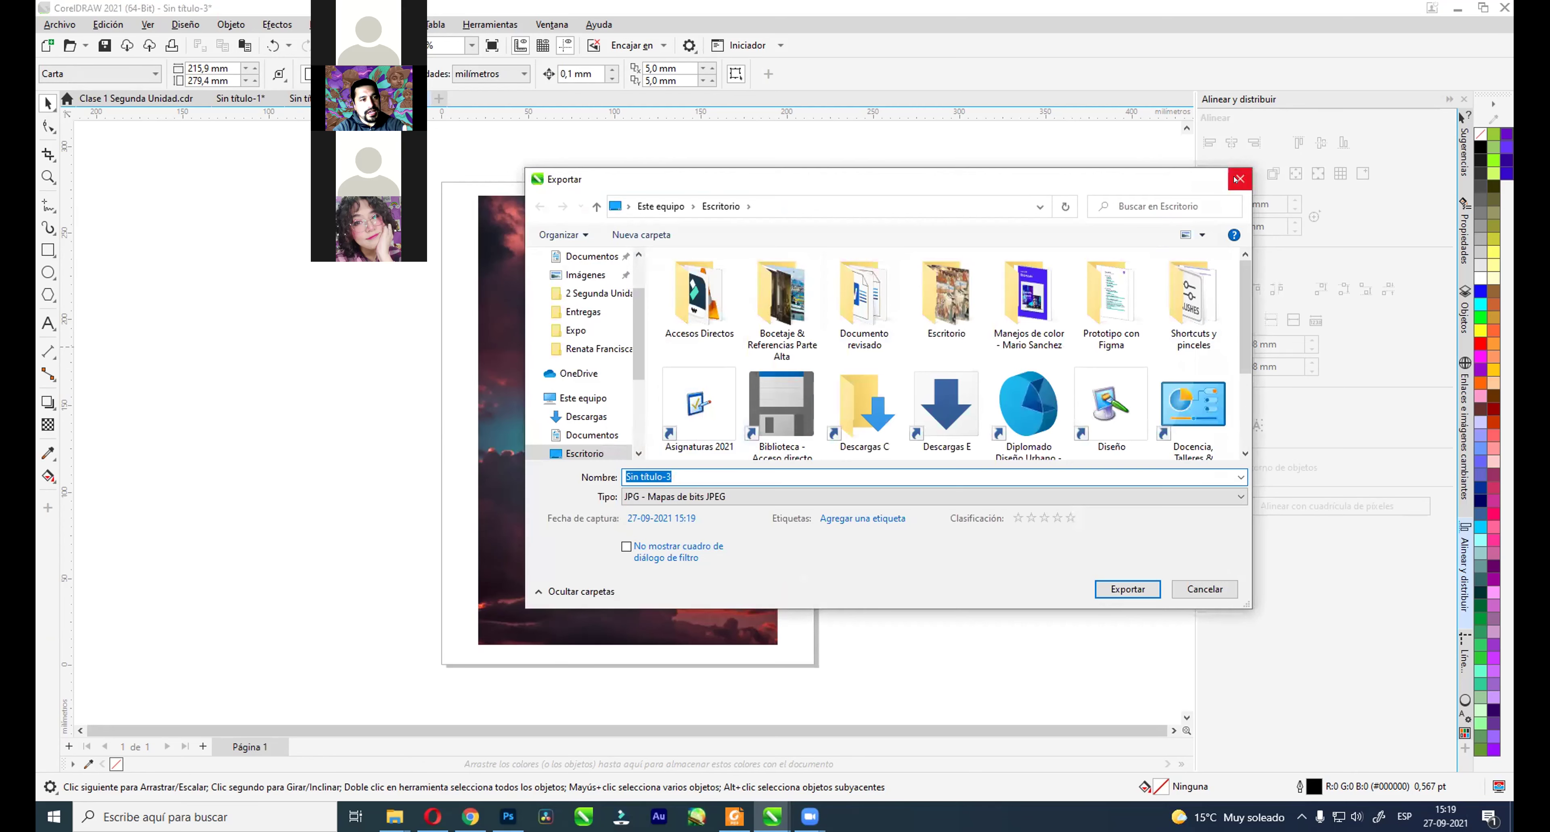
left_click(1241, 178)
left_click(60, 24)
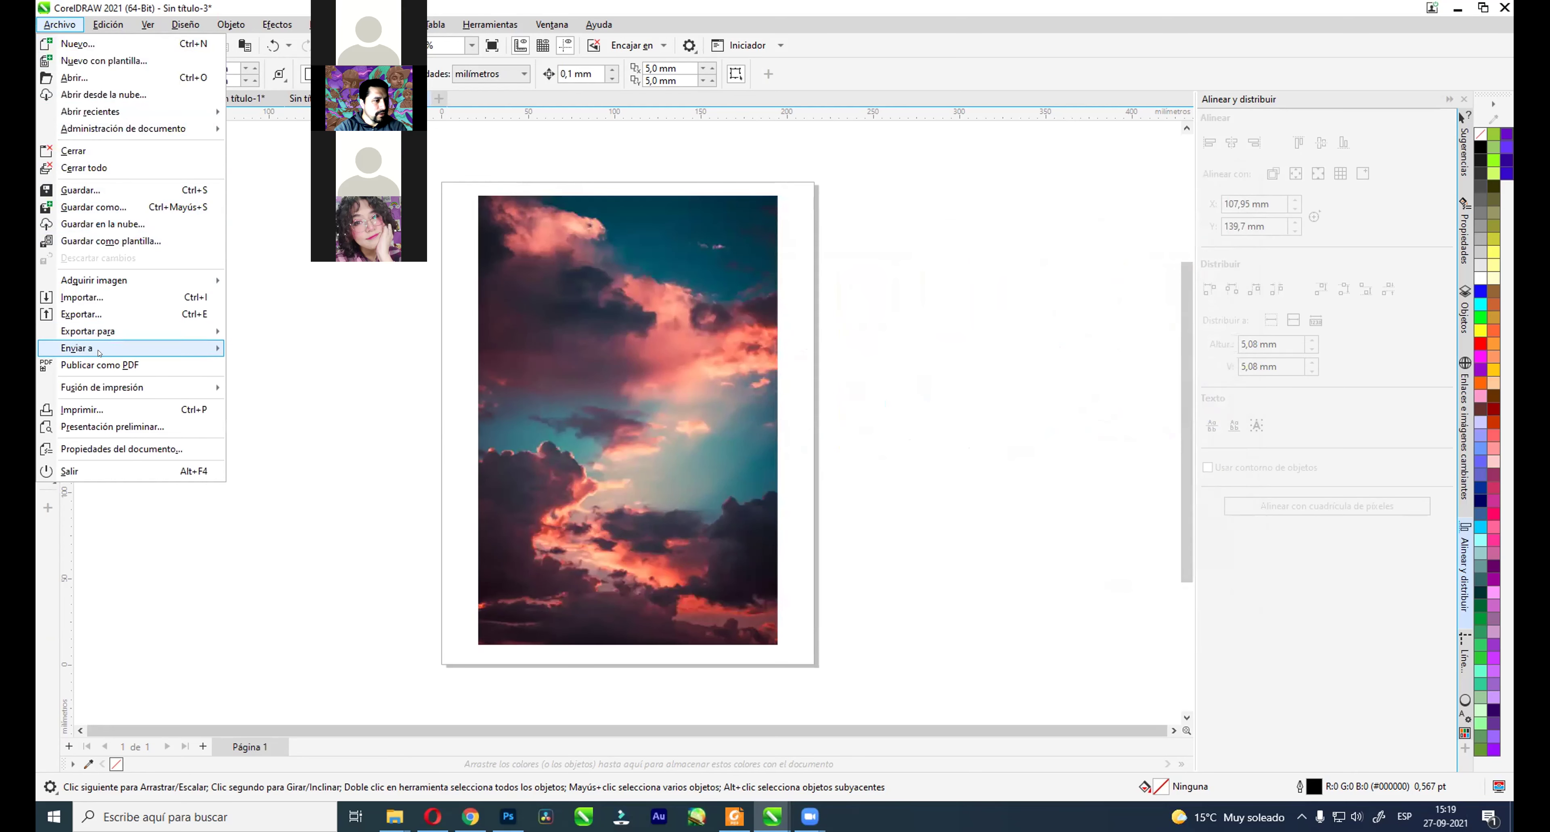
mouse_move(162, 349)
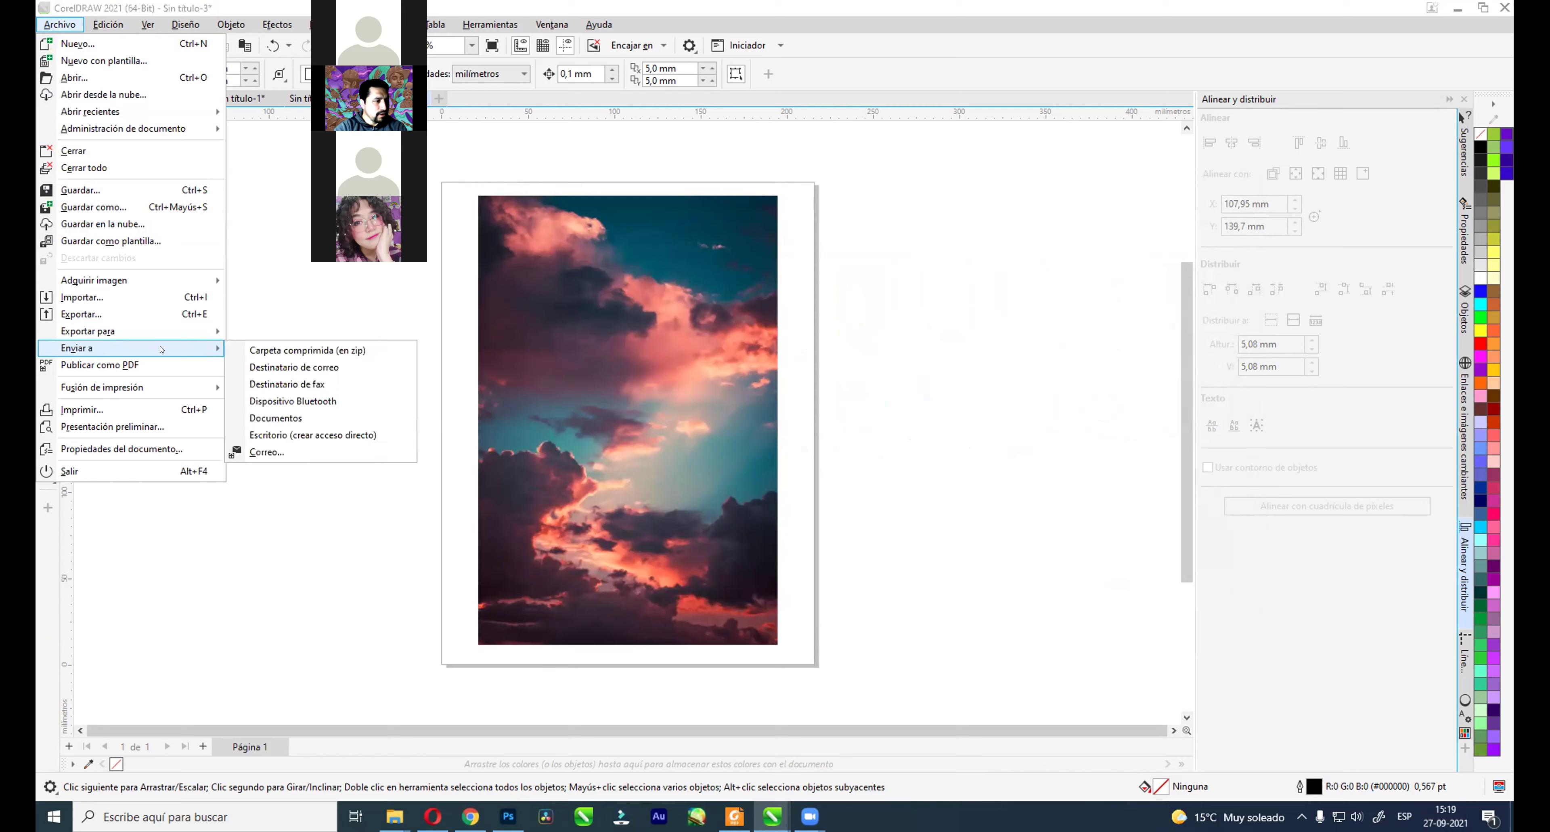
left_click(116, 313)
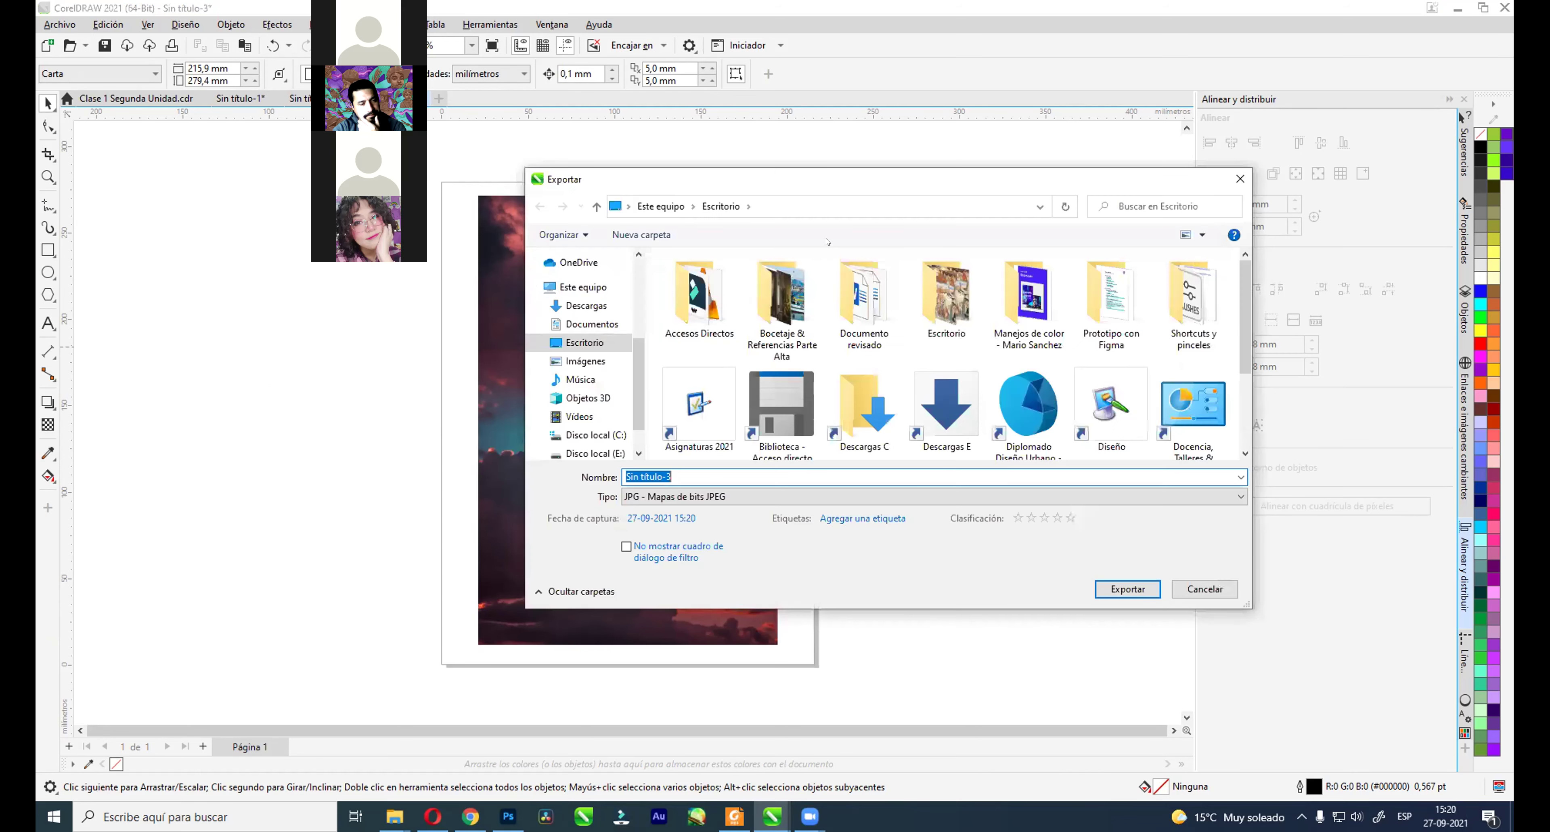
left_click(841, 497)
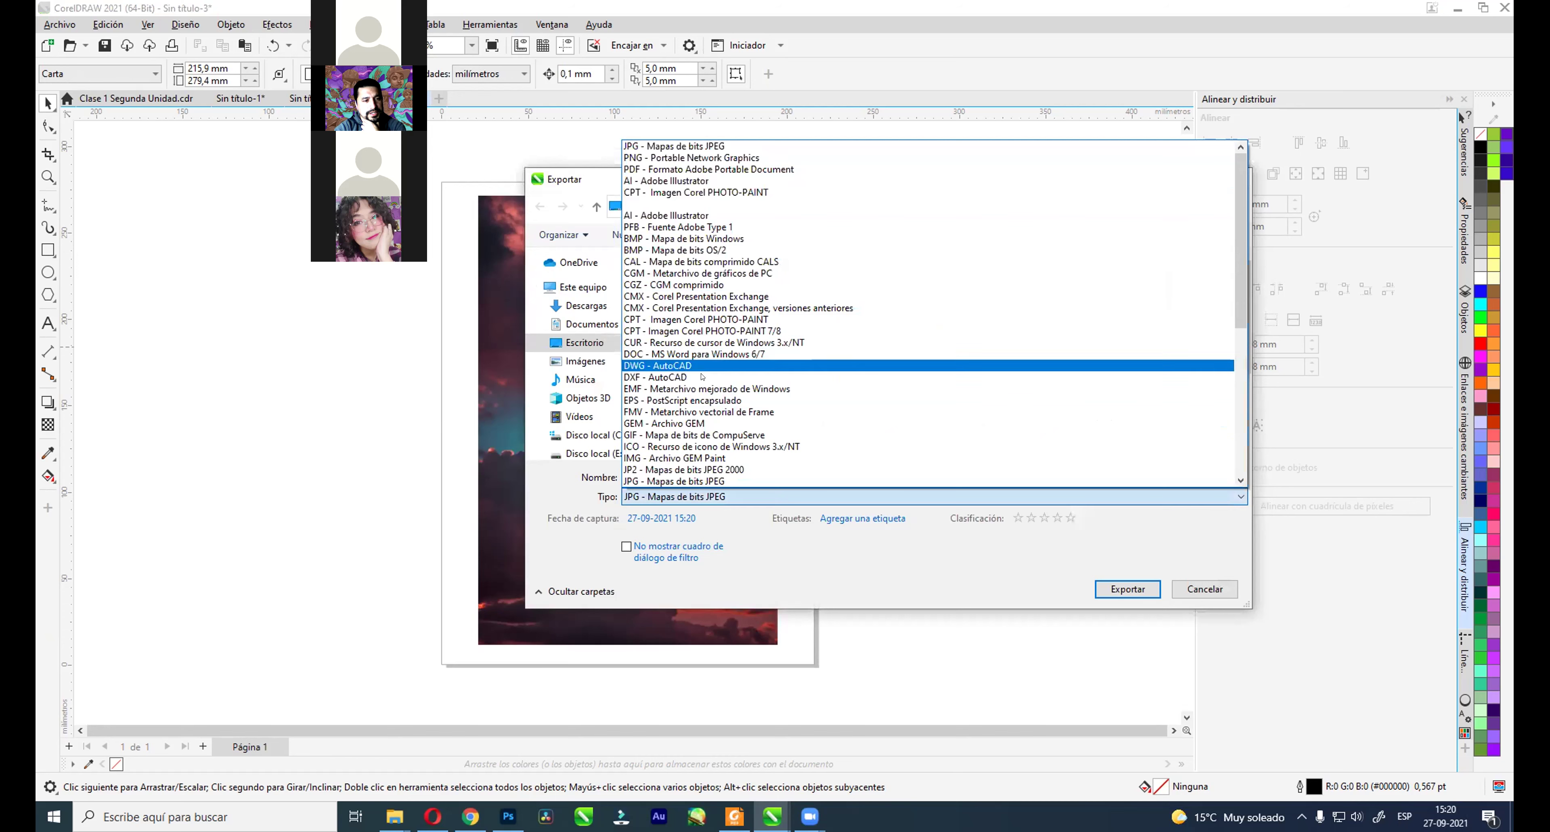
left_click(680, 481)
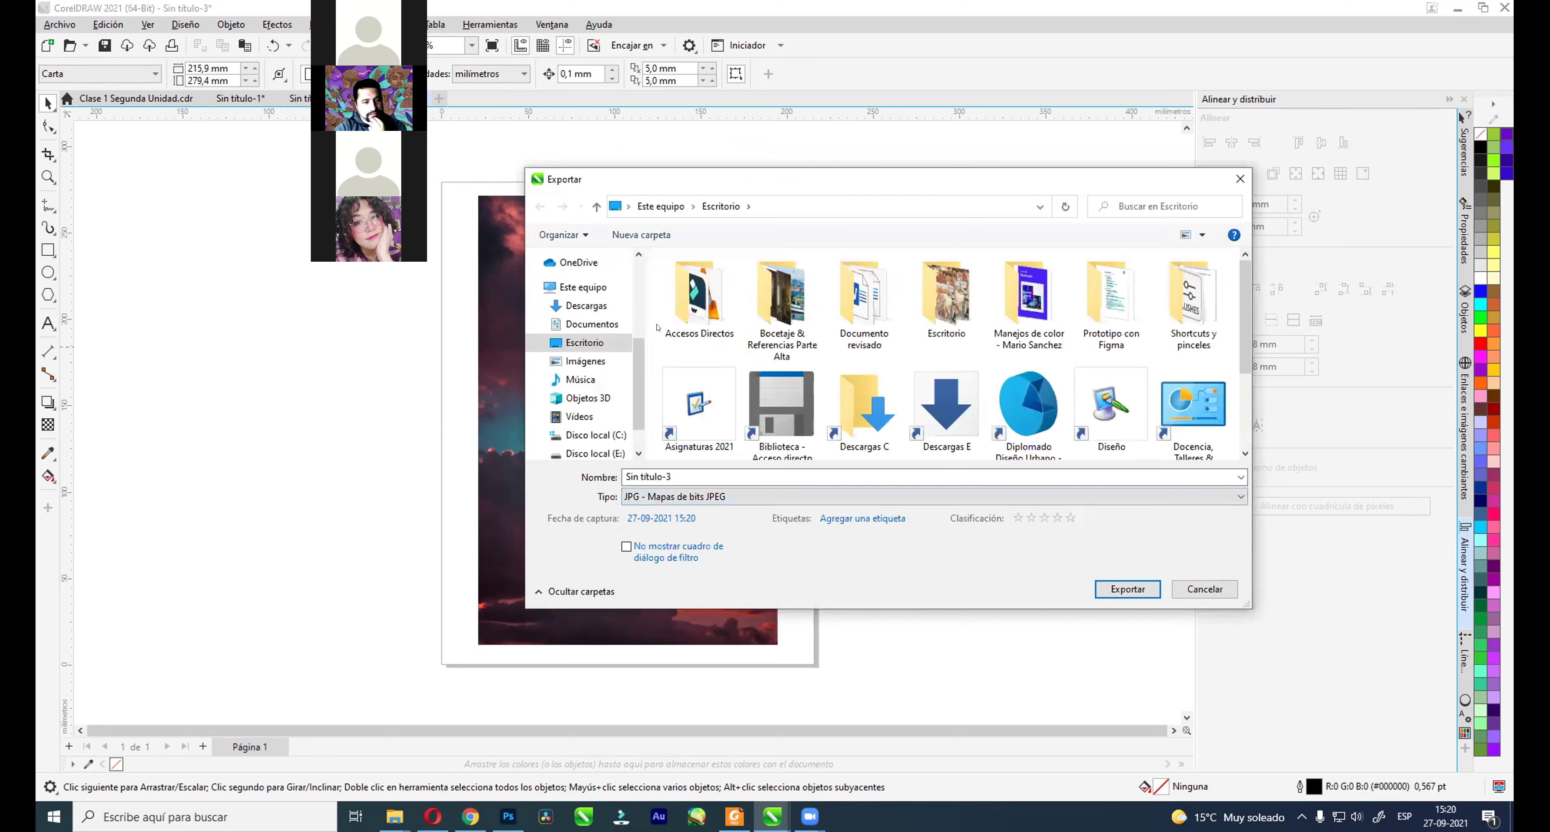
left_click(697, 475)
key("Return")
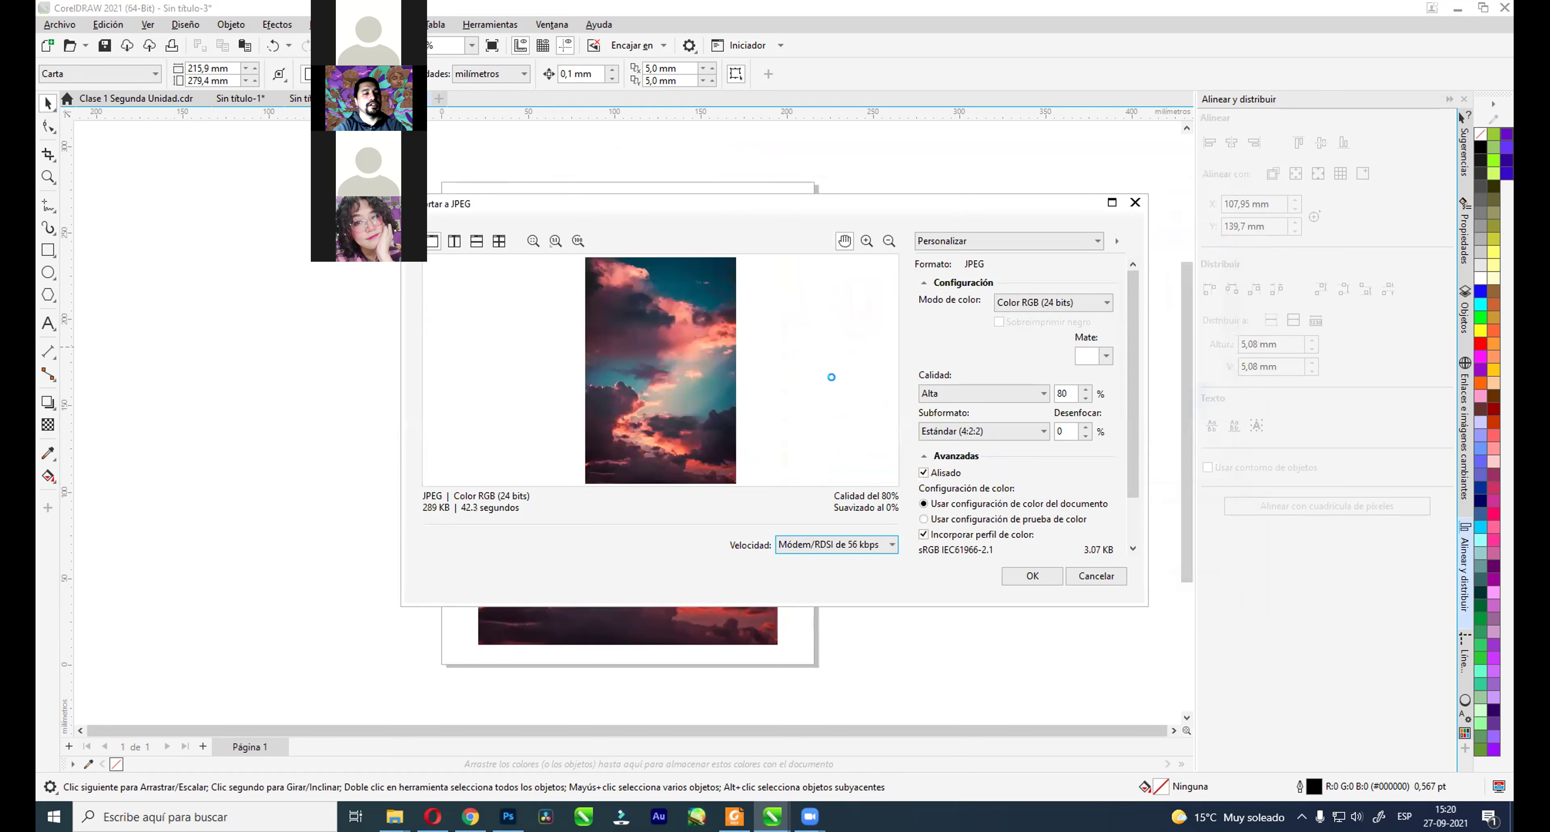
Step: Apply the JPEG de alta calidad preset in the JPEG export settings and reopen the list of presets
left_click_drag(729, 205, 615, 198)
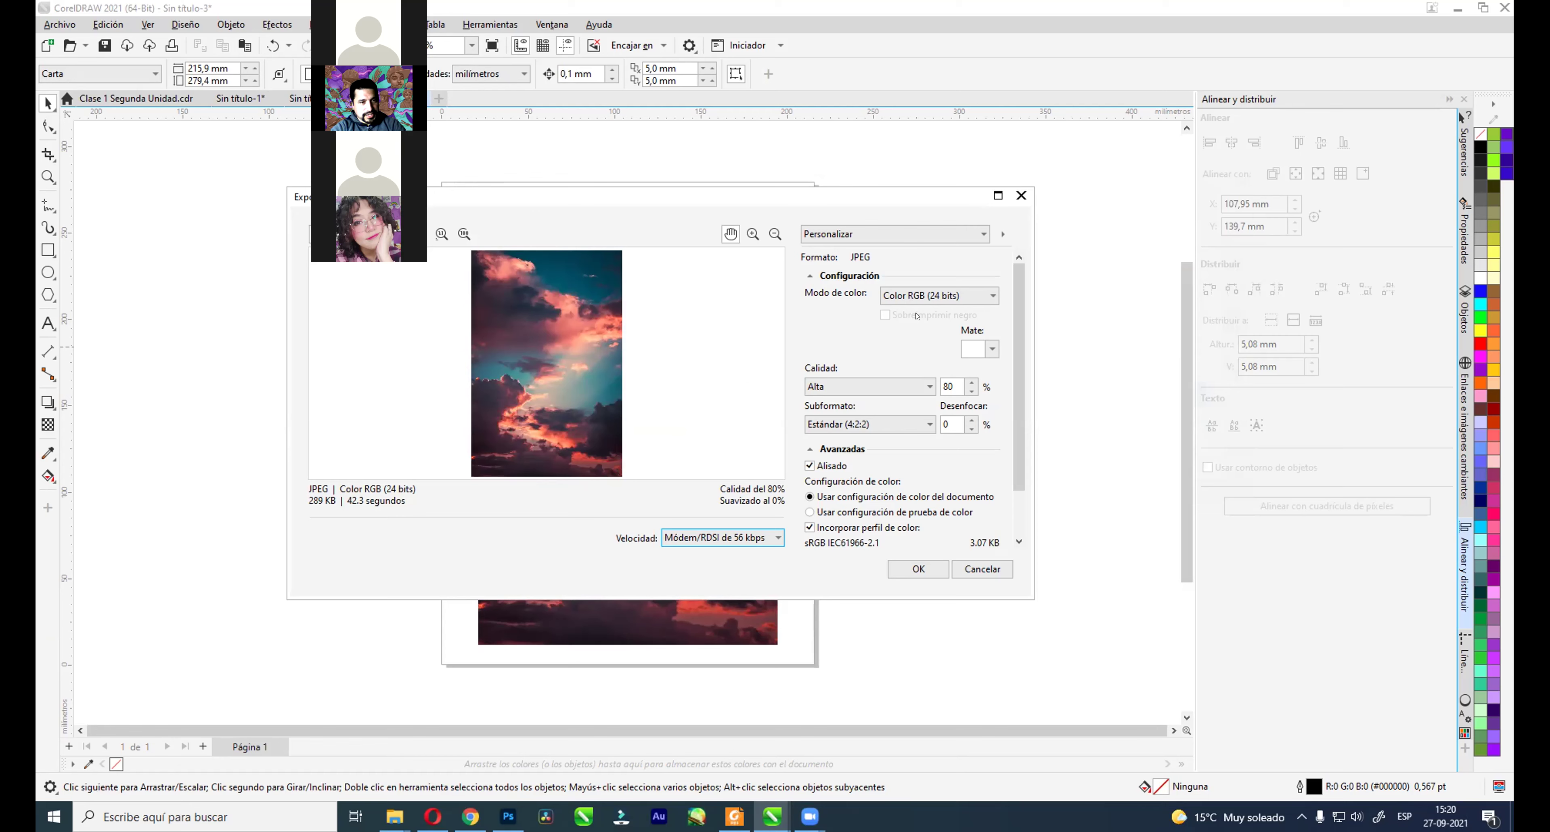
left_click(961, 234)
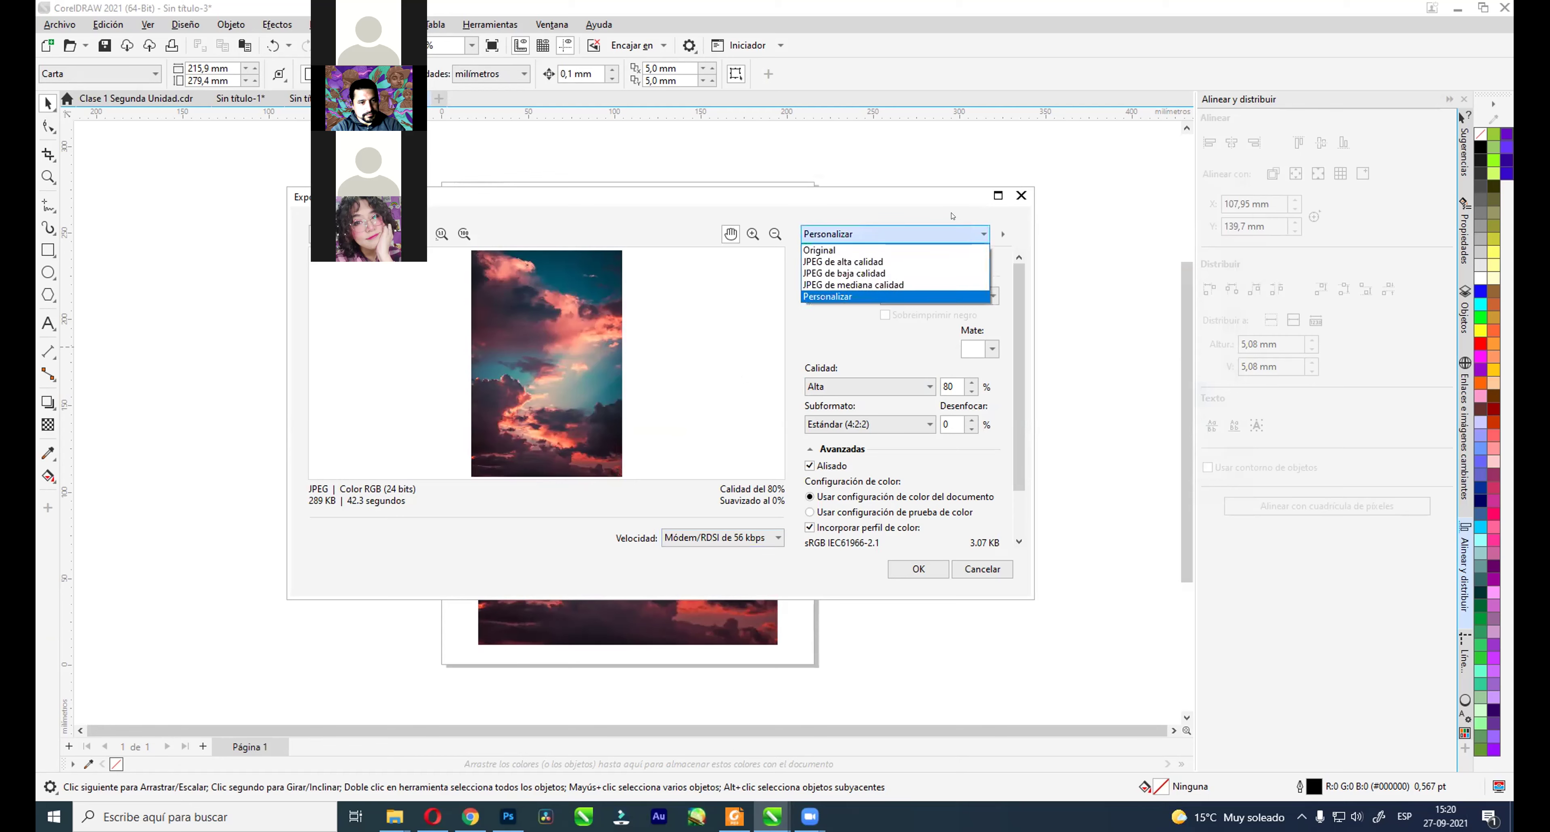
left_click(952, 216)
left_click(951, 233)
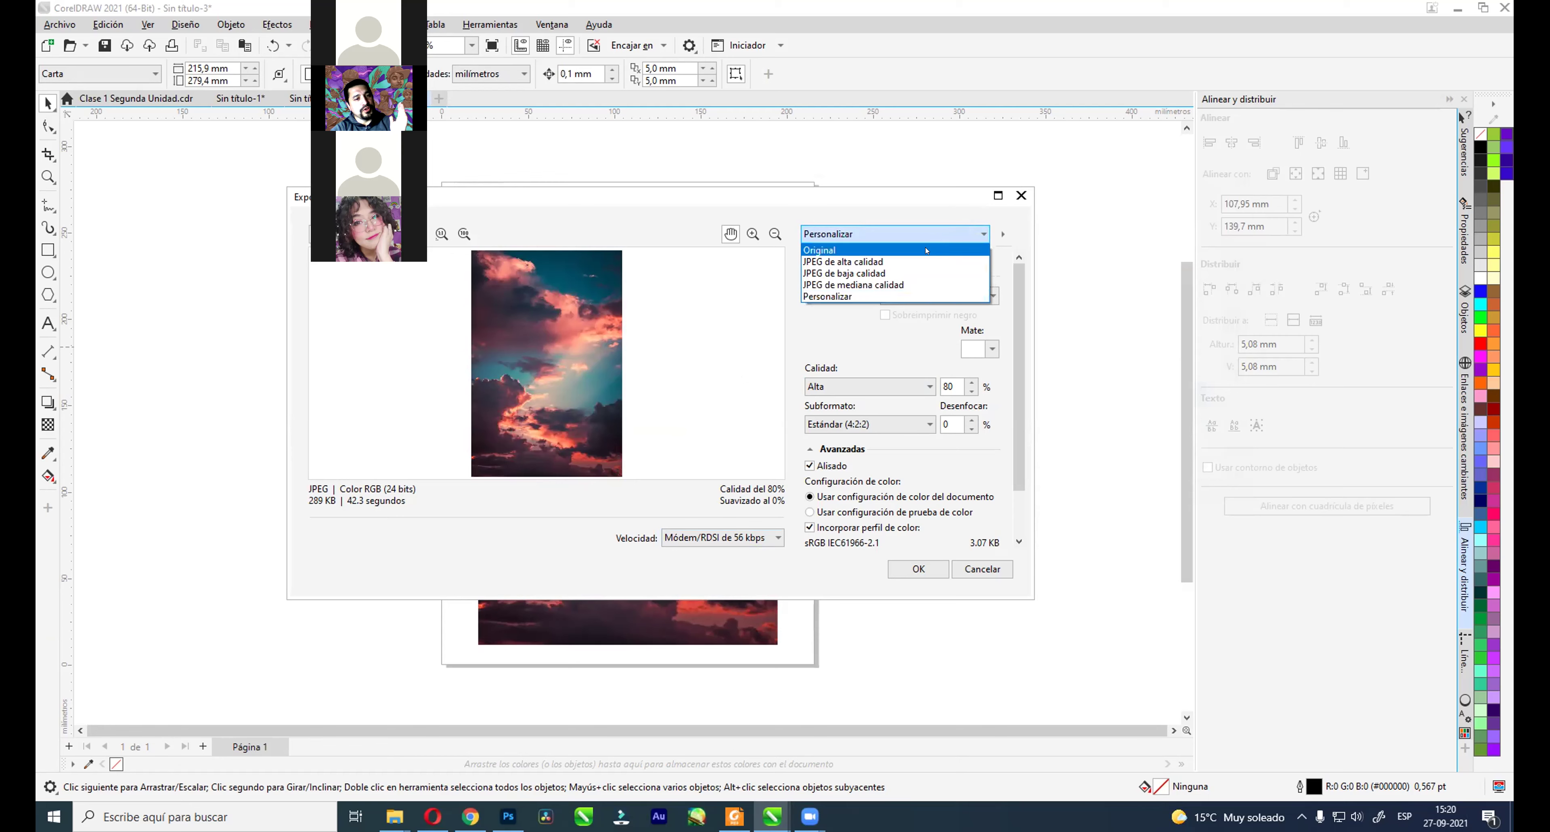
left_click(897, 260)
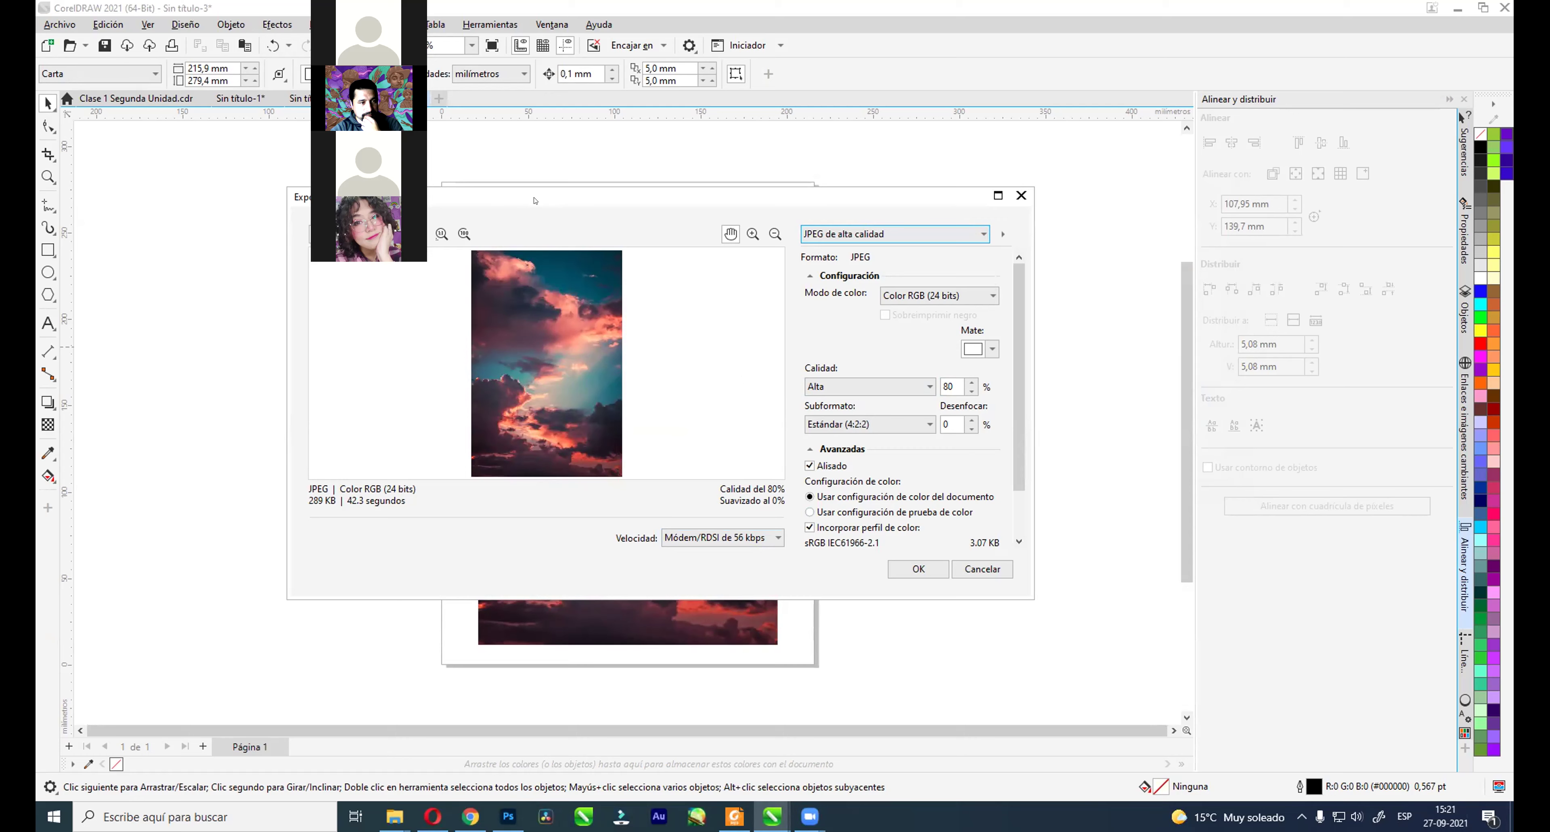
left_click(953, 238)
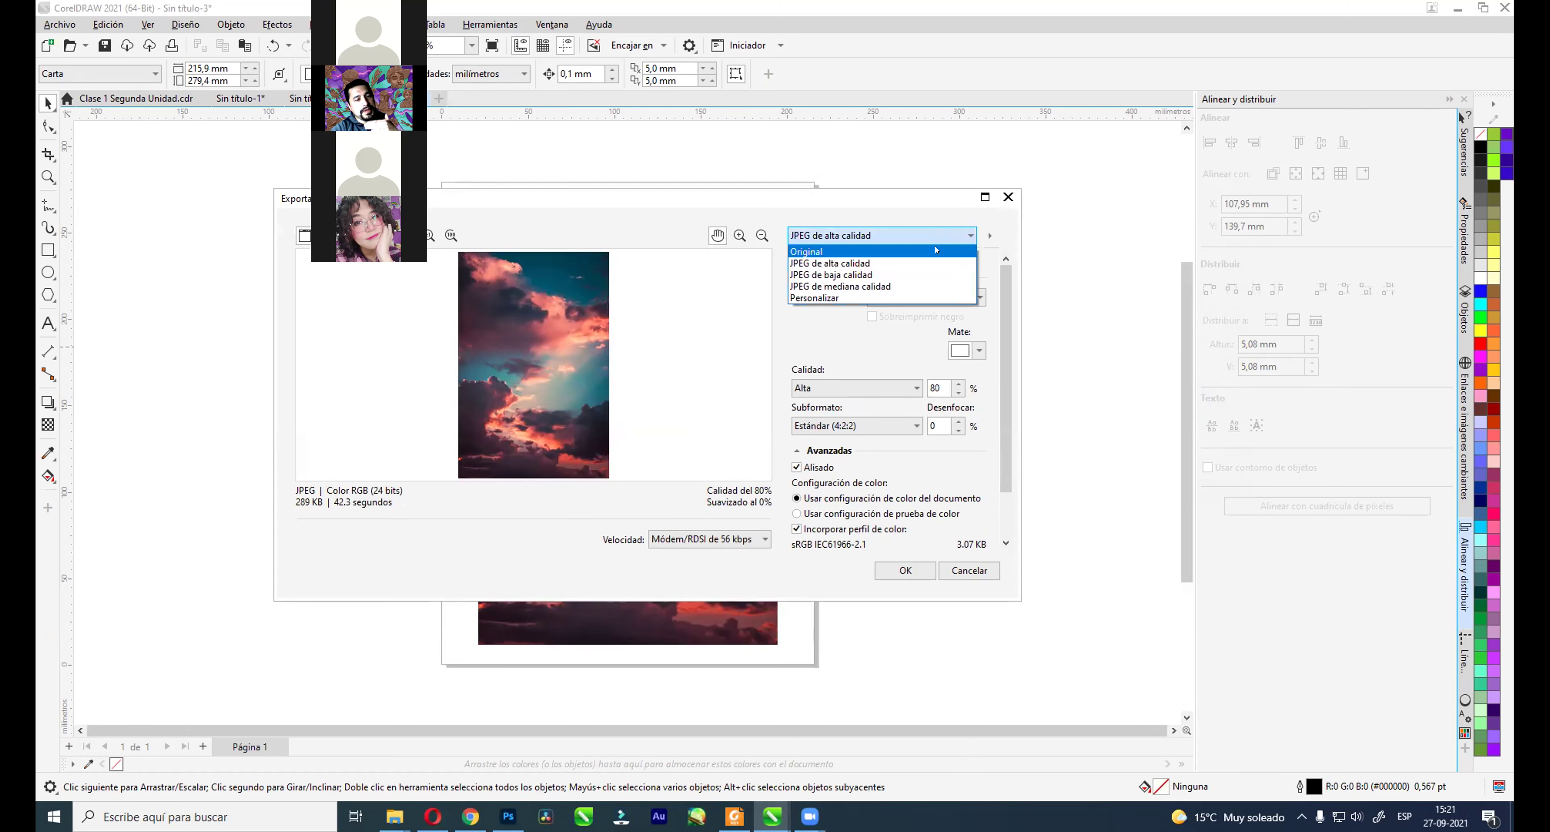
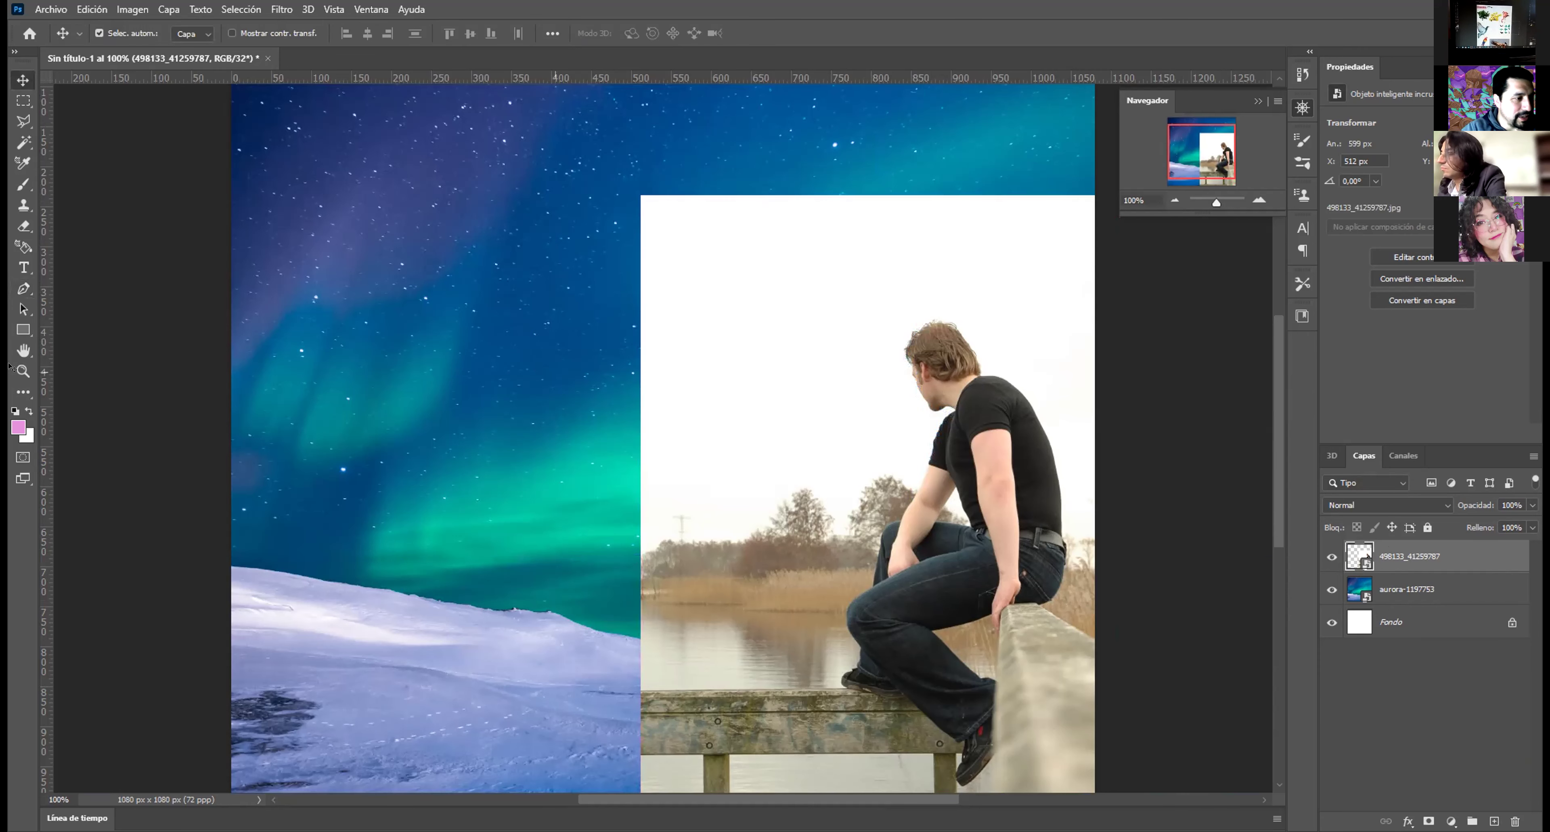
Step: Switch to Photoshop and try a freehand Lasso selection along the front of the seated man's head and arm
left_click(23, 121)
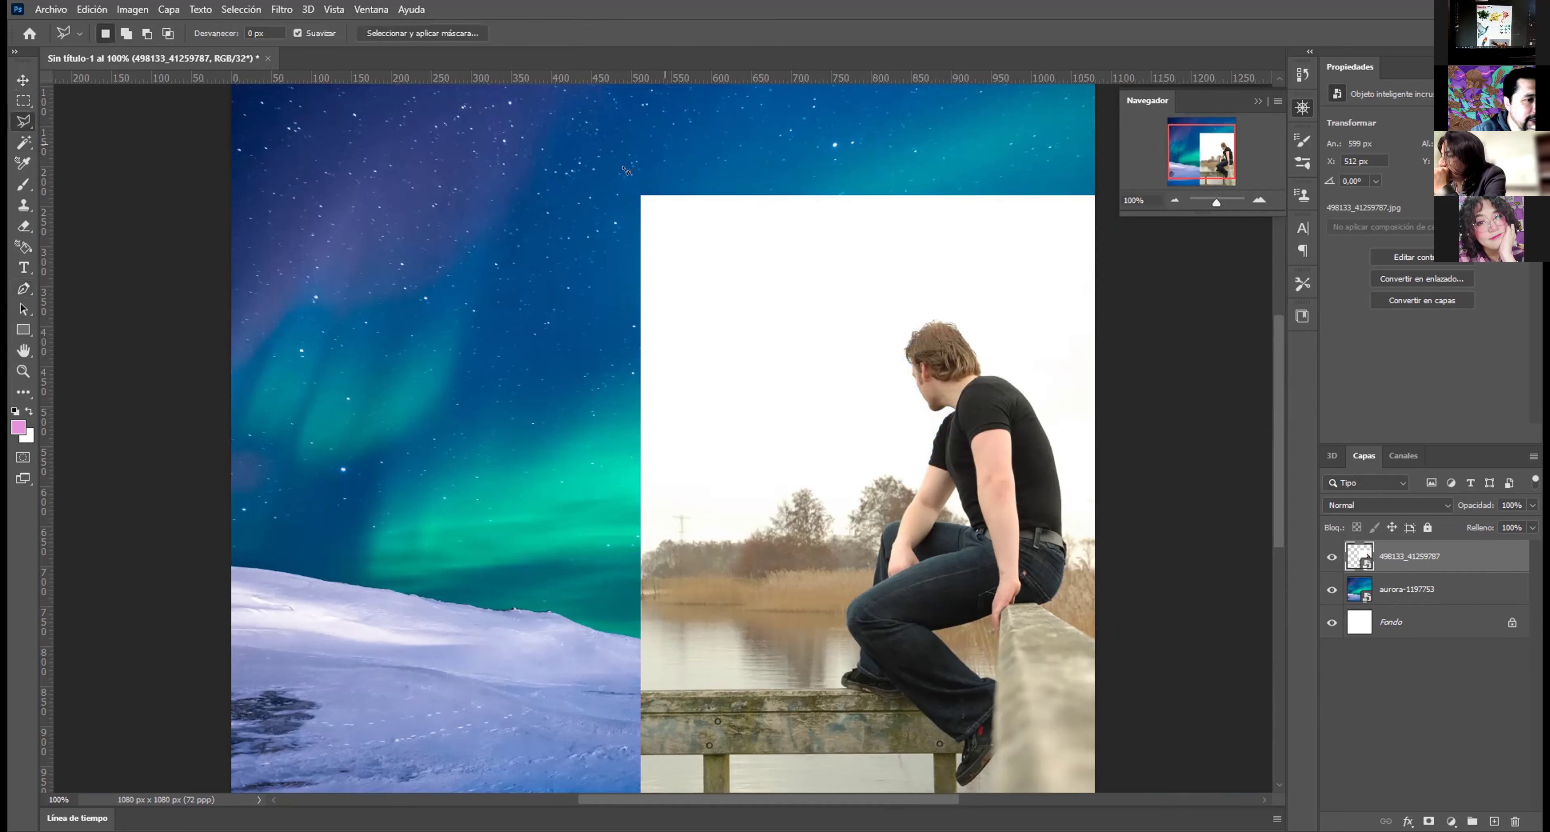
left_click(1260, 199)
left_click_drag(1209, 138, 1217, 136)
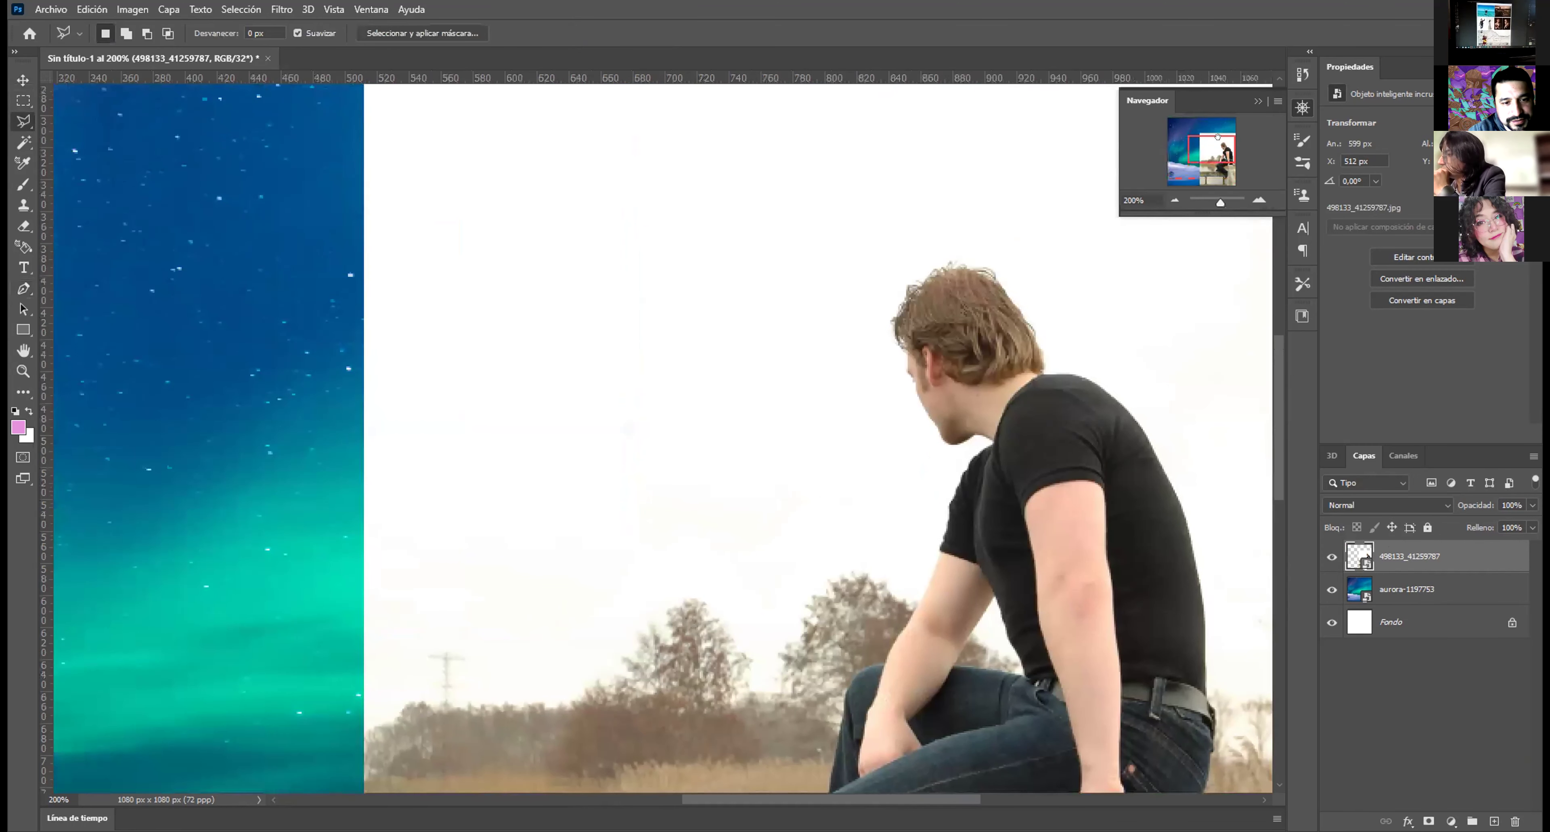
right_click(21, 121)
left_click(76, 122)
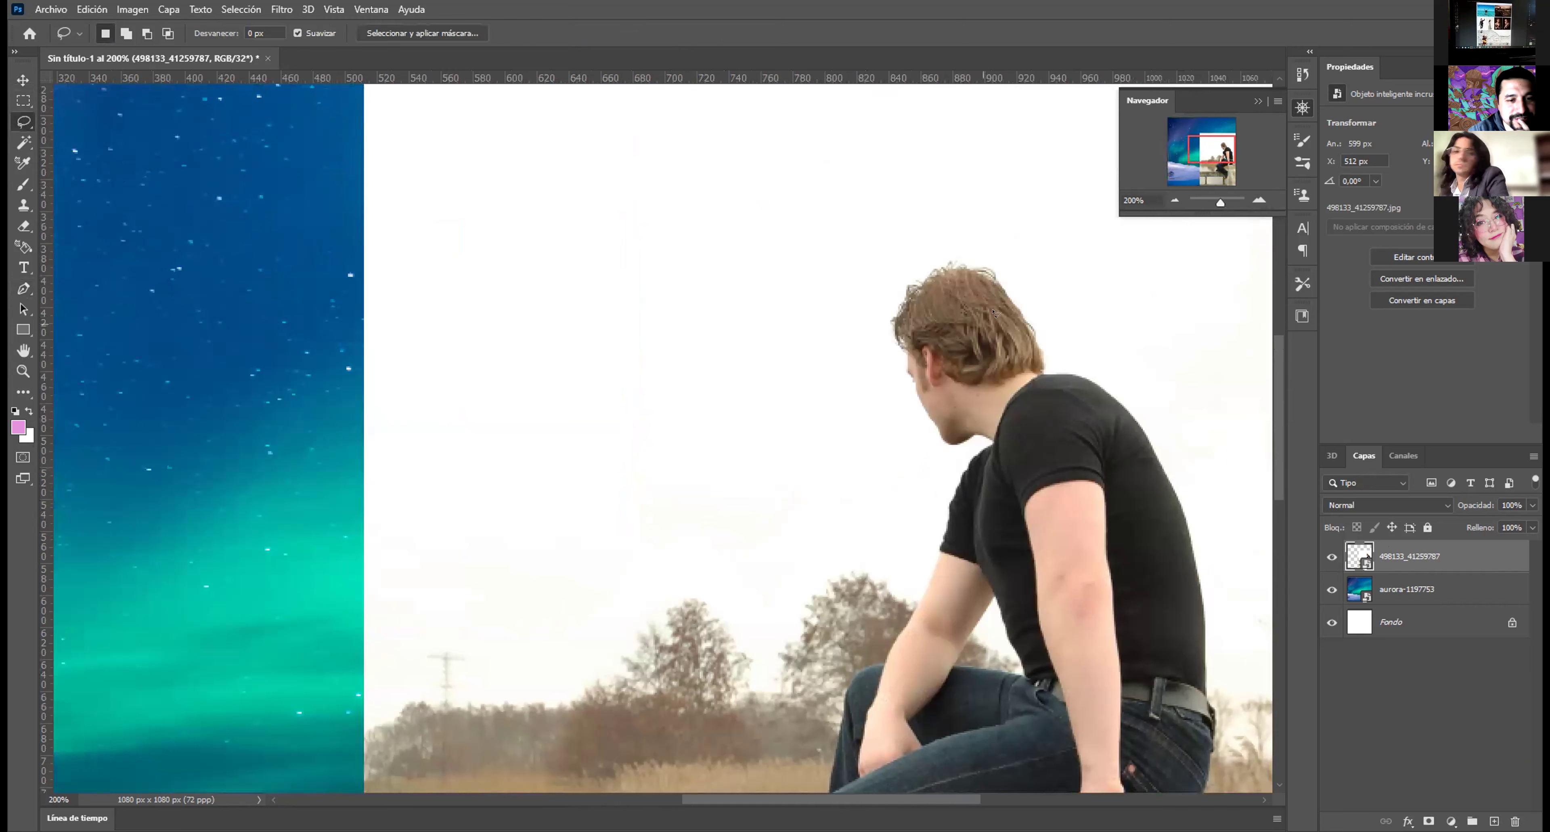
mouse_move(948, 251)
left_mouse_down()
mouse_move(895, 274)
mouse_move(878, 324)
mouse_move(878, 402)
mouse_move(931, 428)
mouse_move(916, 551)
mouse_move(869, 621)
mouse_move(804, 660)
mouse_move(762, 783)
left_mouse_up()
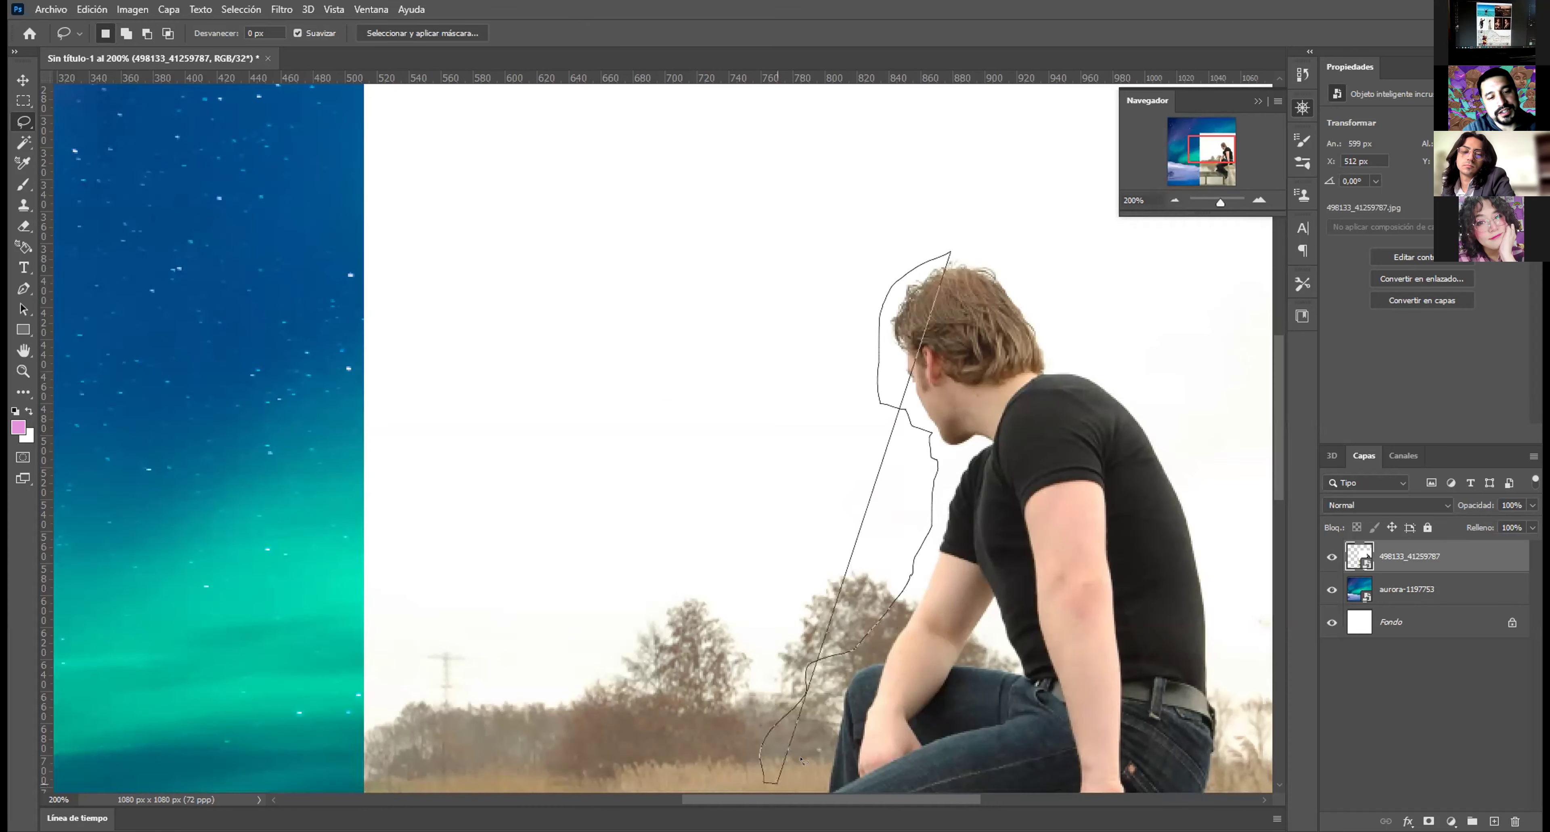
key("ctrl+d")
left_click(1175, 200)
left_click(1175, 200)
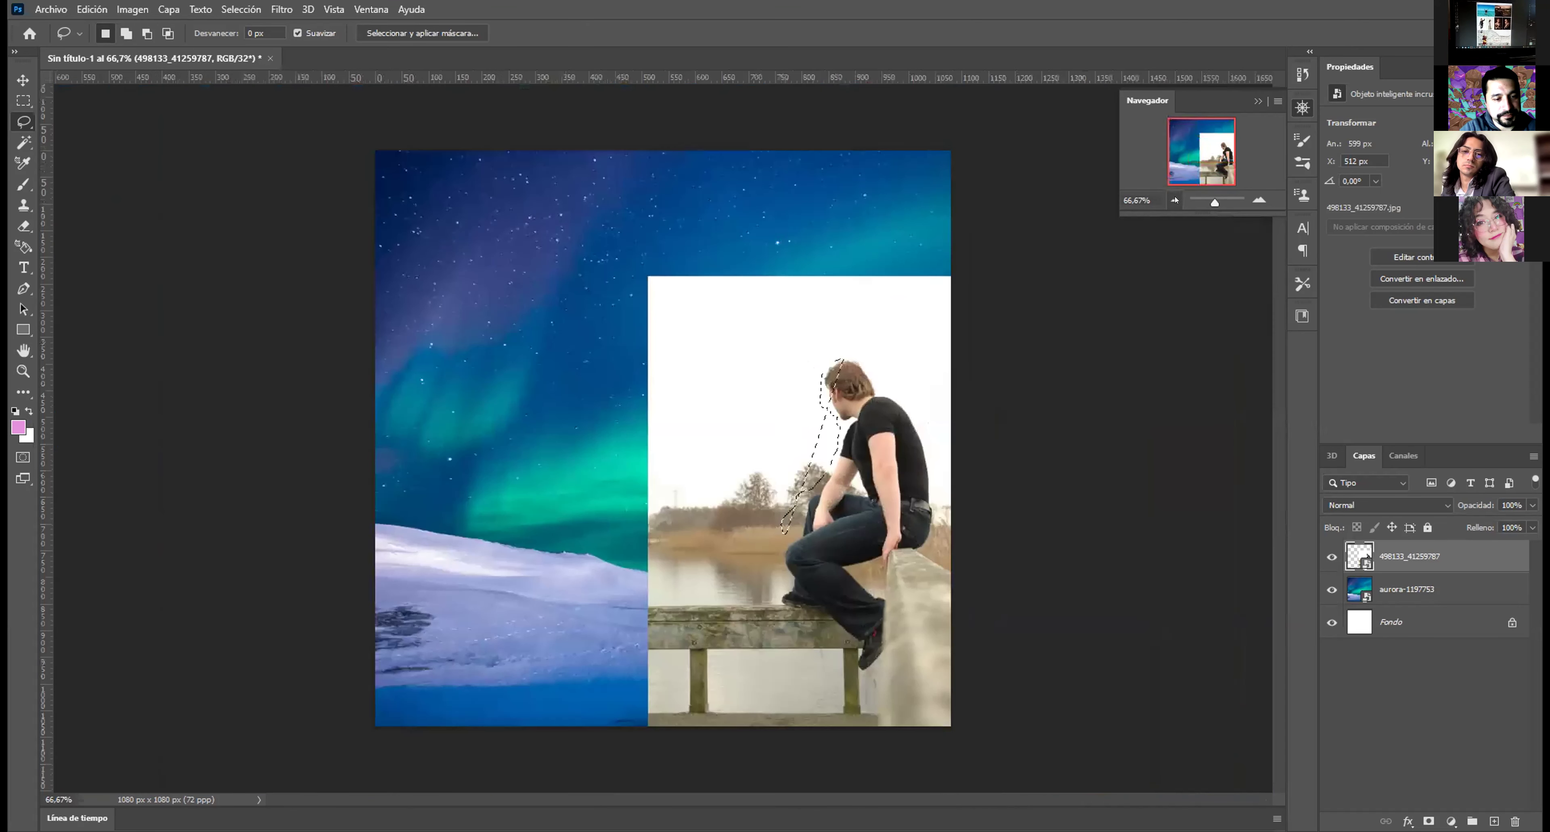
Step: Draw a loose Lasso outline around the whole seated man and invert the selection
mouse_move(869, 359)
left_mouse_down()
mouse_move(814, 352)
mouse_move(764, 614)
mouse_move(881, 680)
mouse_move(921, 670)
mouse_move(929, 615)
mouse_move(907, 555)
mouse_move(941, 551)
mouse_move(946, 437)
mouse_move(861, 361)
left_mouse_up()
right_click(893, 404)
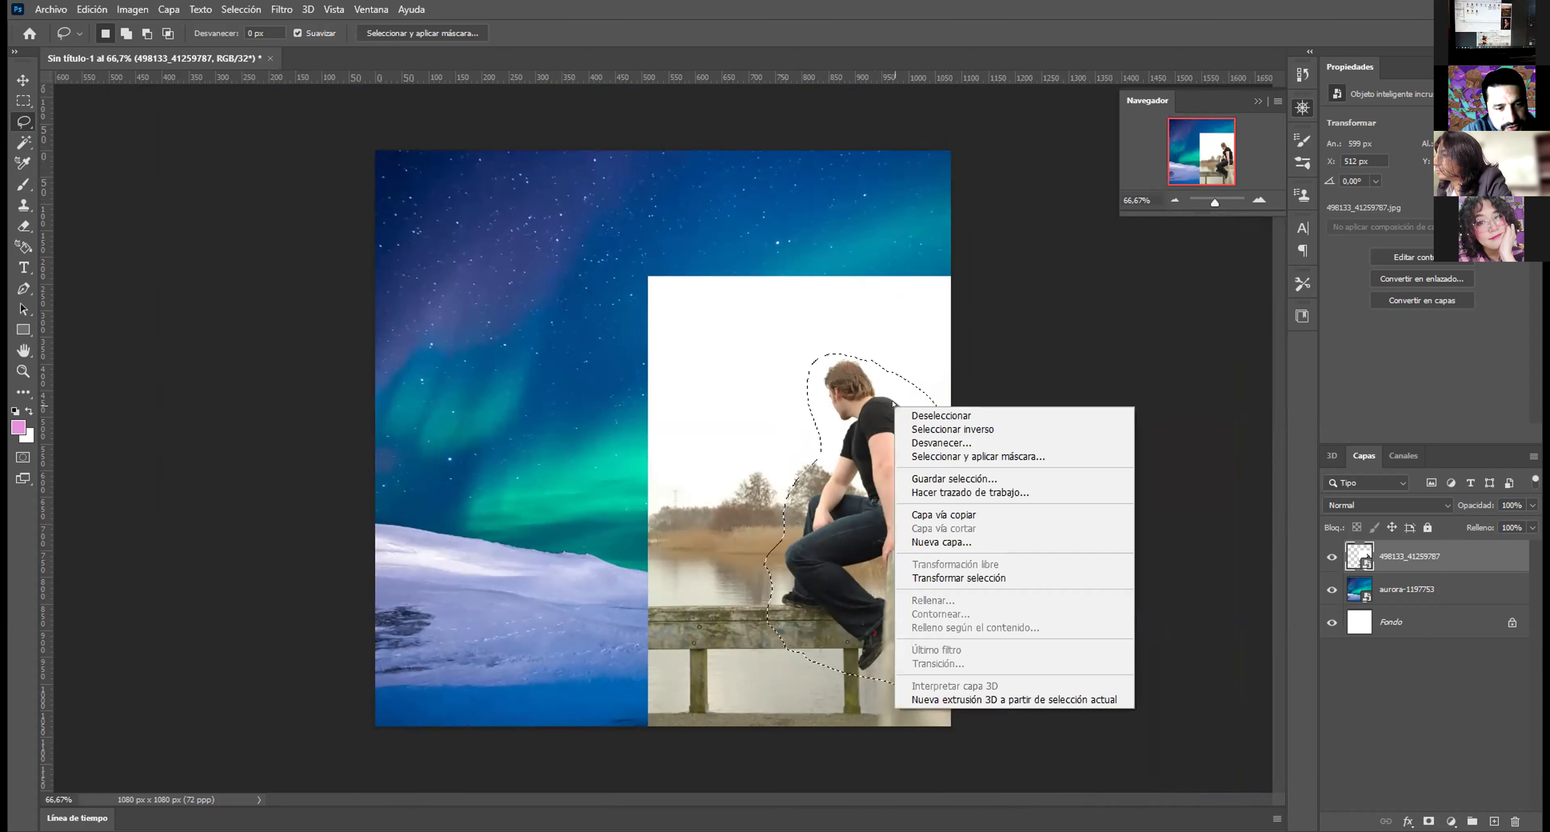
left_click(908, 426)
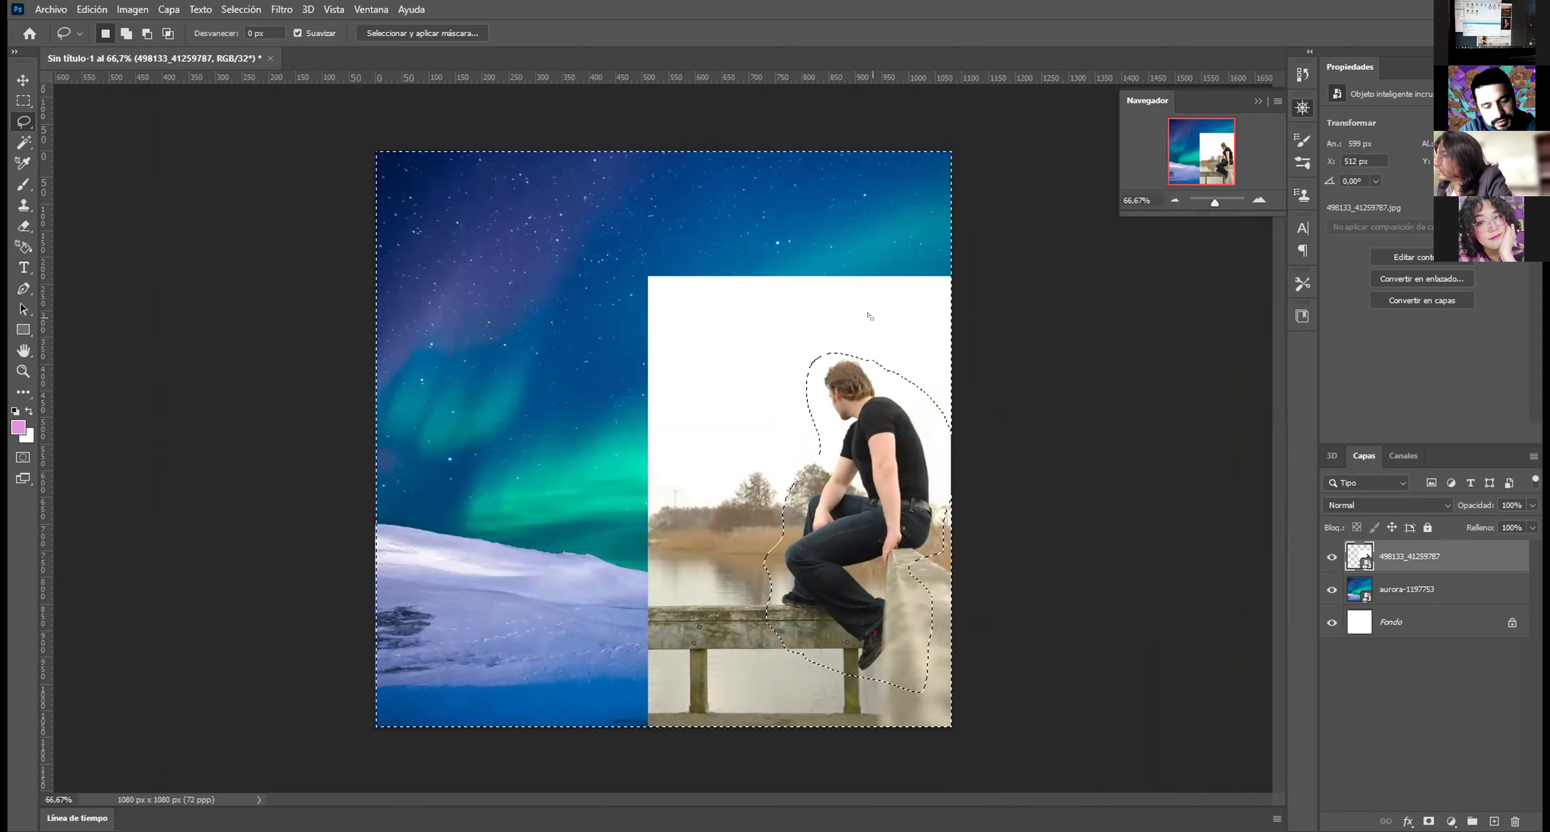
Step: Try to delete the area outside the man's outline, and rasterize the 498133_41259787 smart object layer
key("Delete")
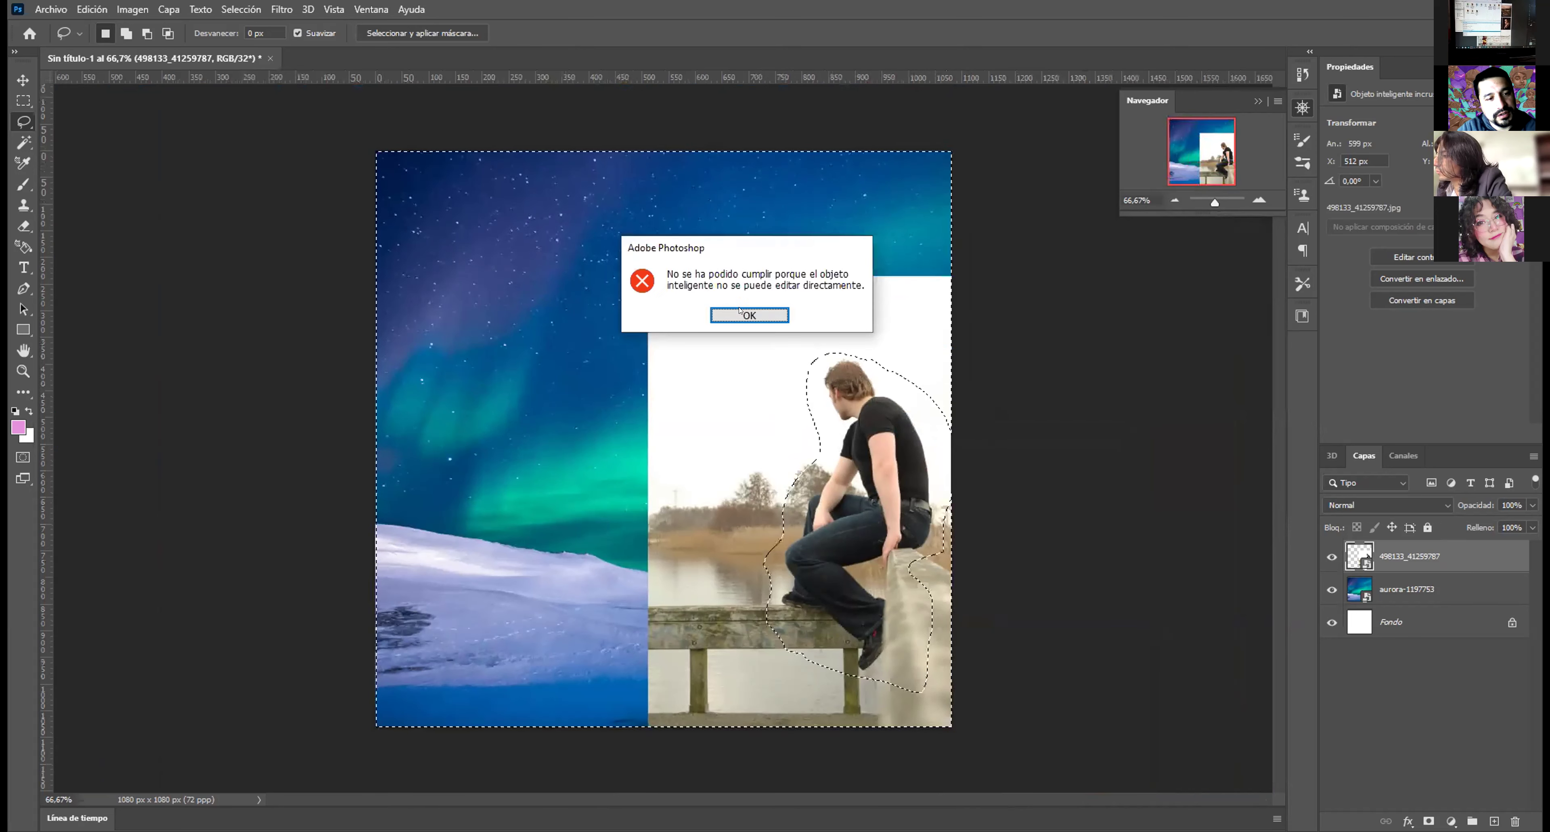
key("Return")
right_click(1457, 566)
left_click(1315, 435)
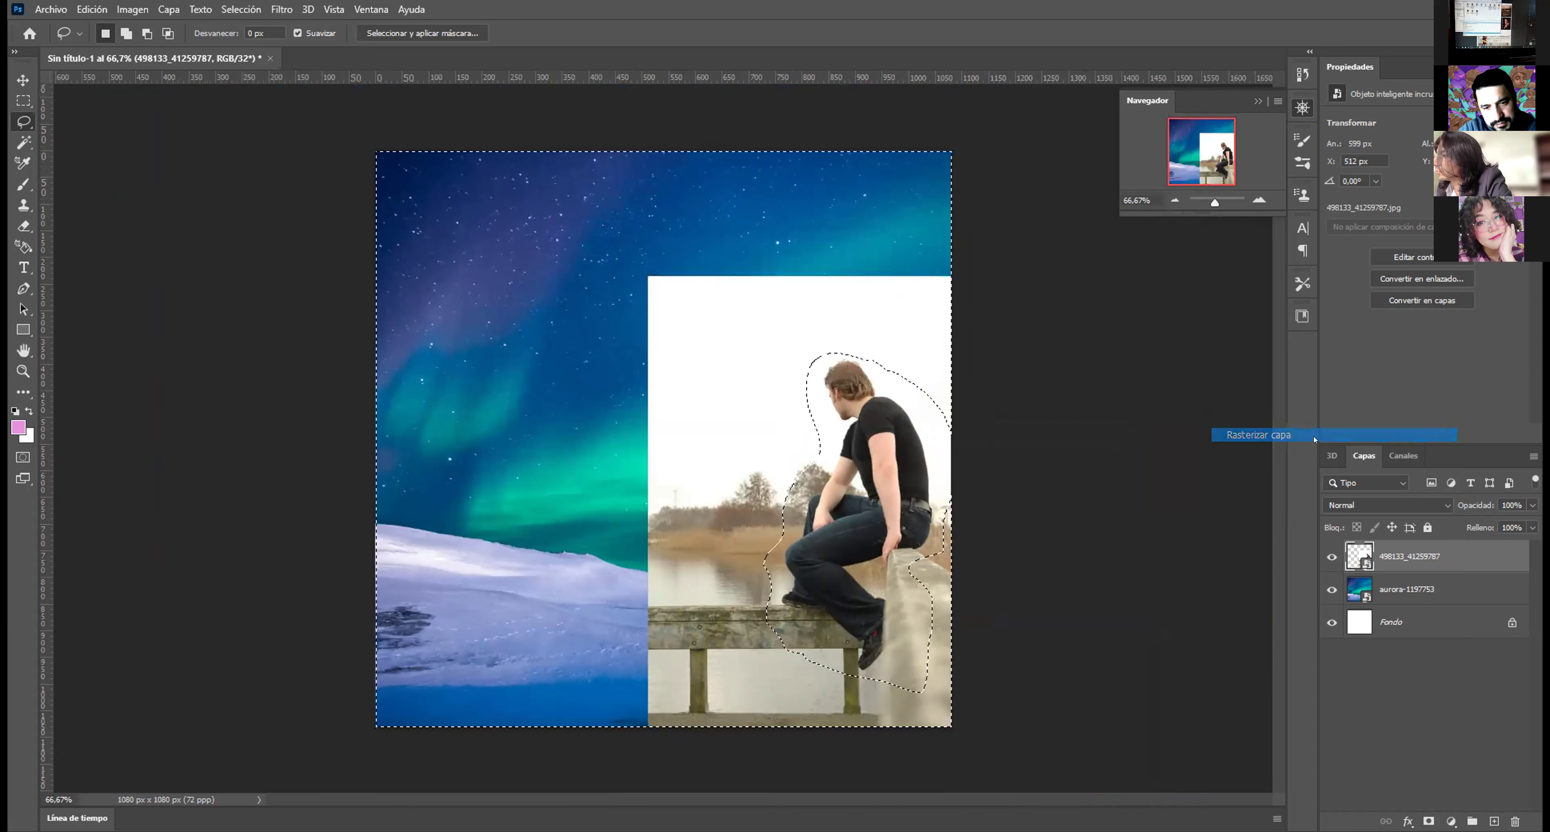
Step: Delete the background outside the man's outline, undo the deletion and clear the selection
key("Delete")
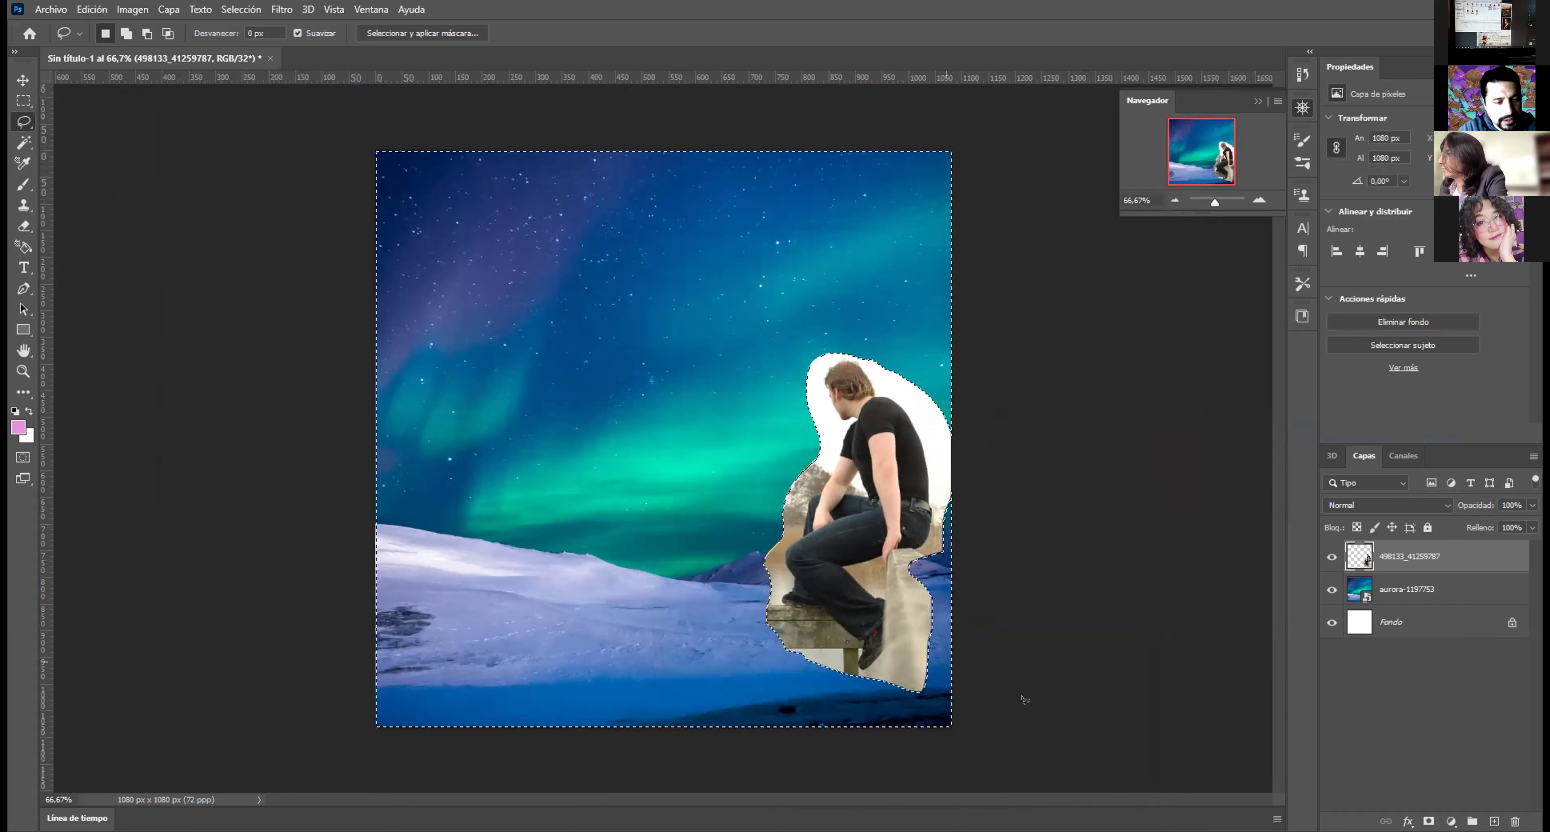
left_click(23, 100)
key("ctrl+d")
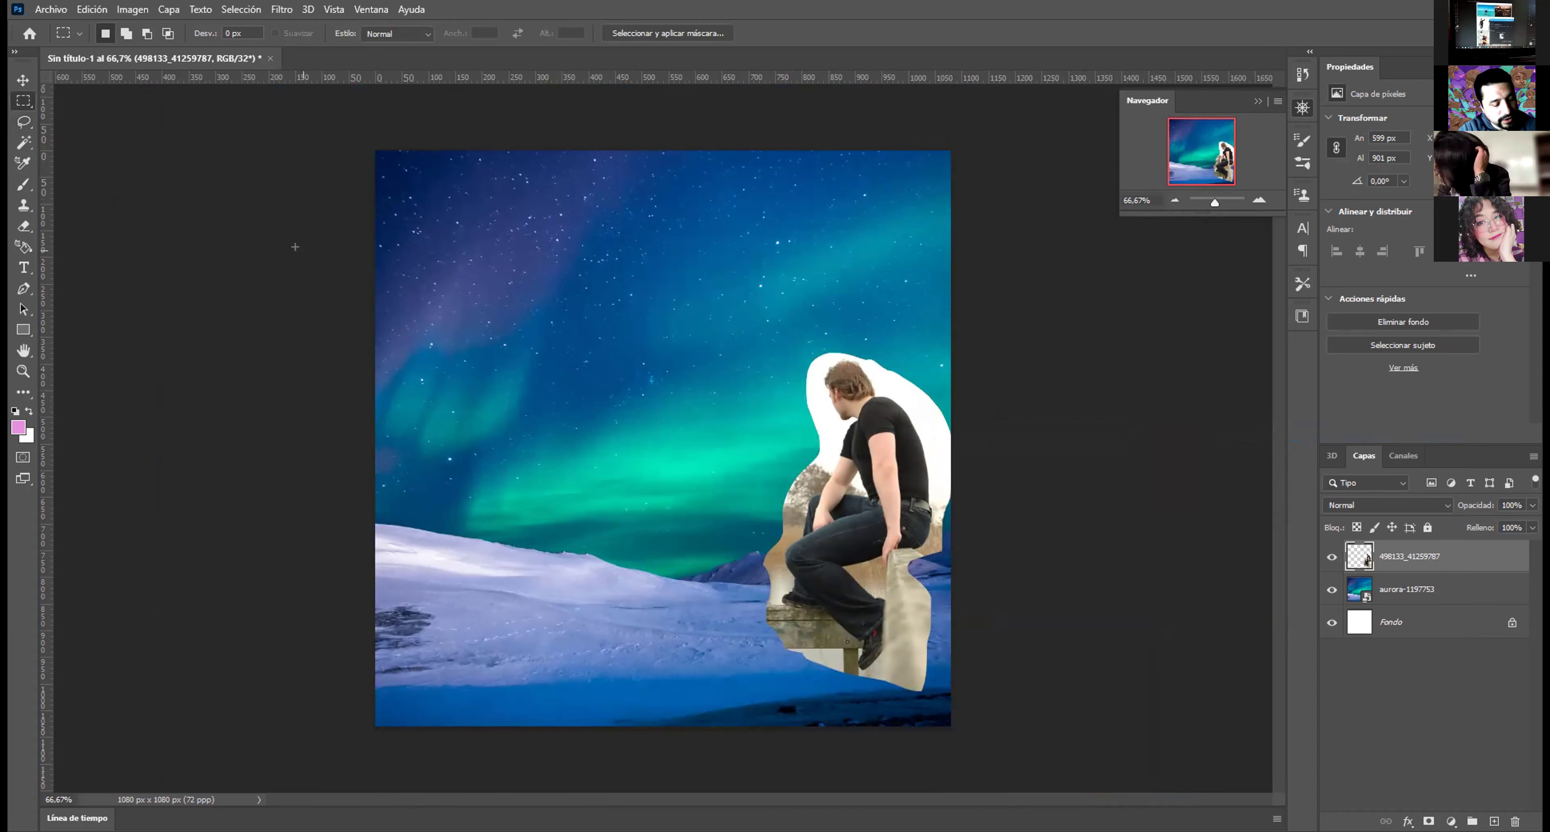
key("ctrl+z")
key("ctrl+z")
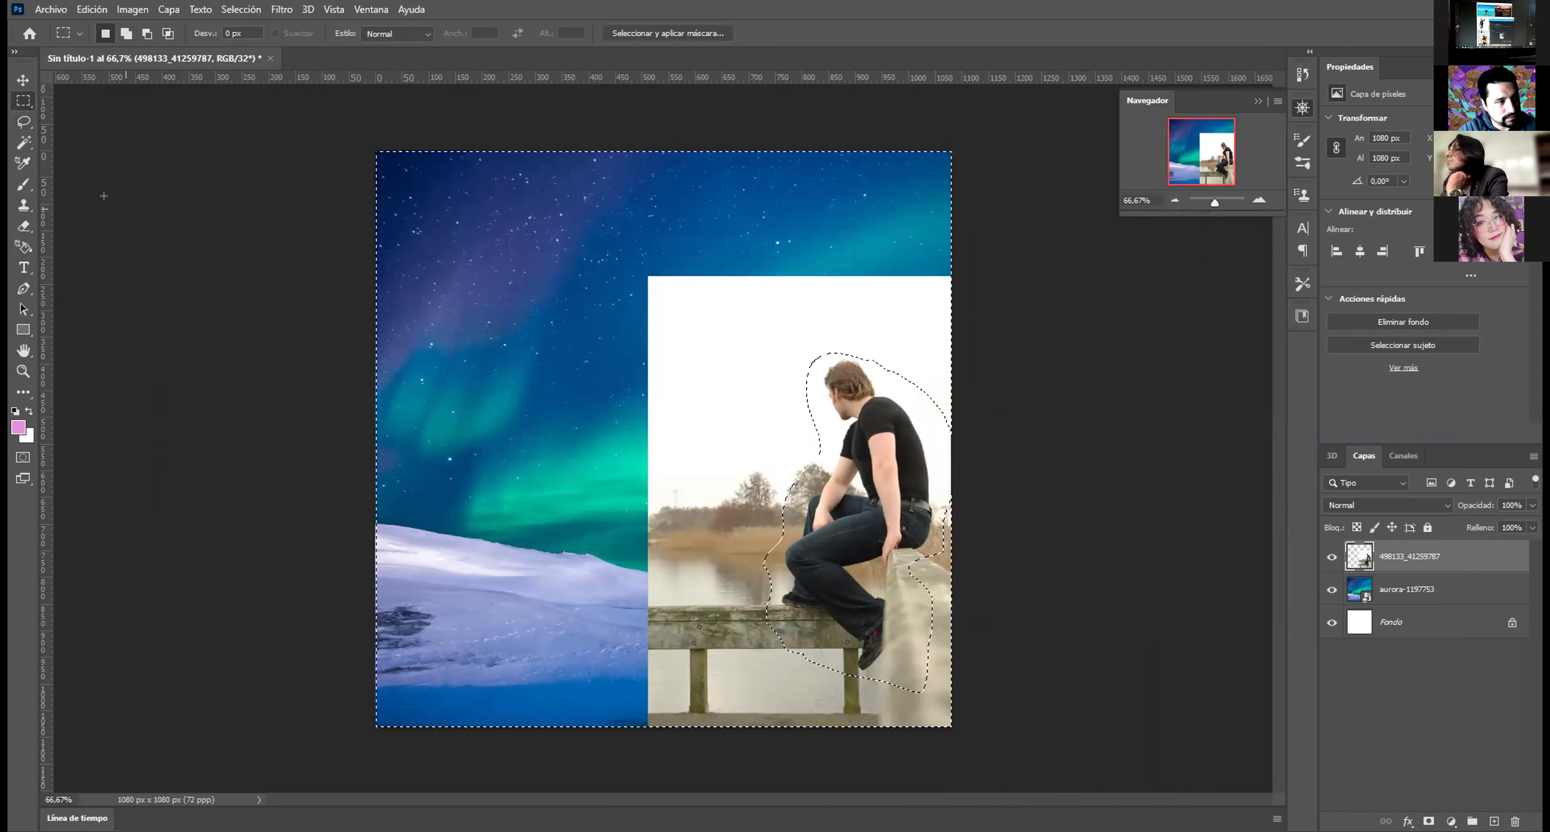
key("ctrl+d")
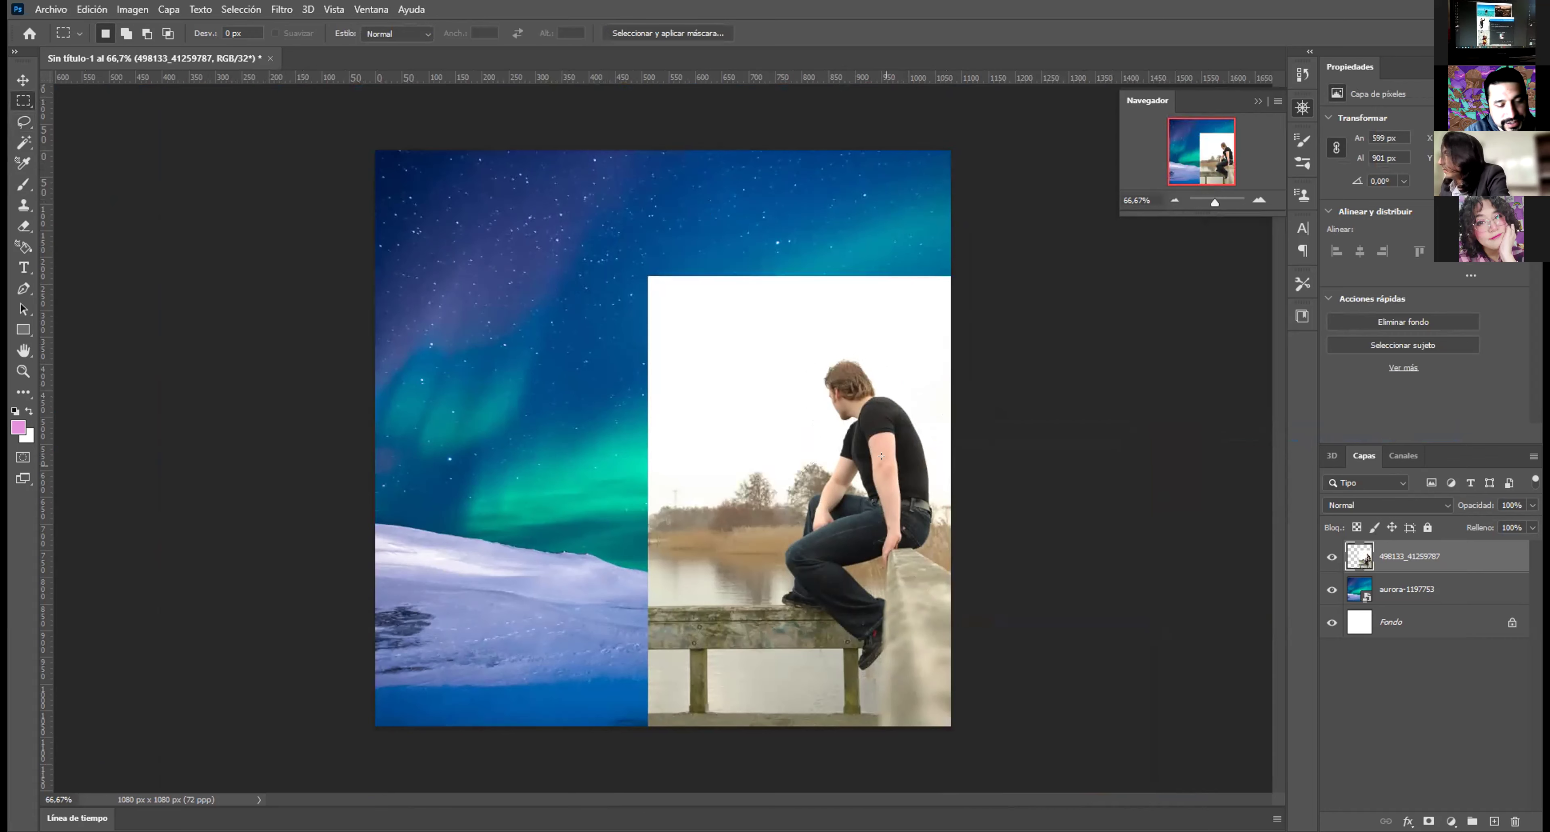
Step: Move the photo of the seated man down about 150 px and right about 9 px with the Move tool
key("v")
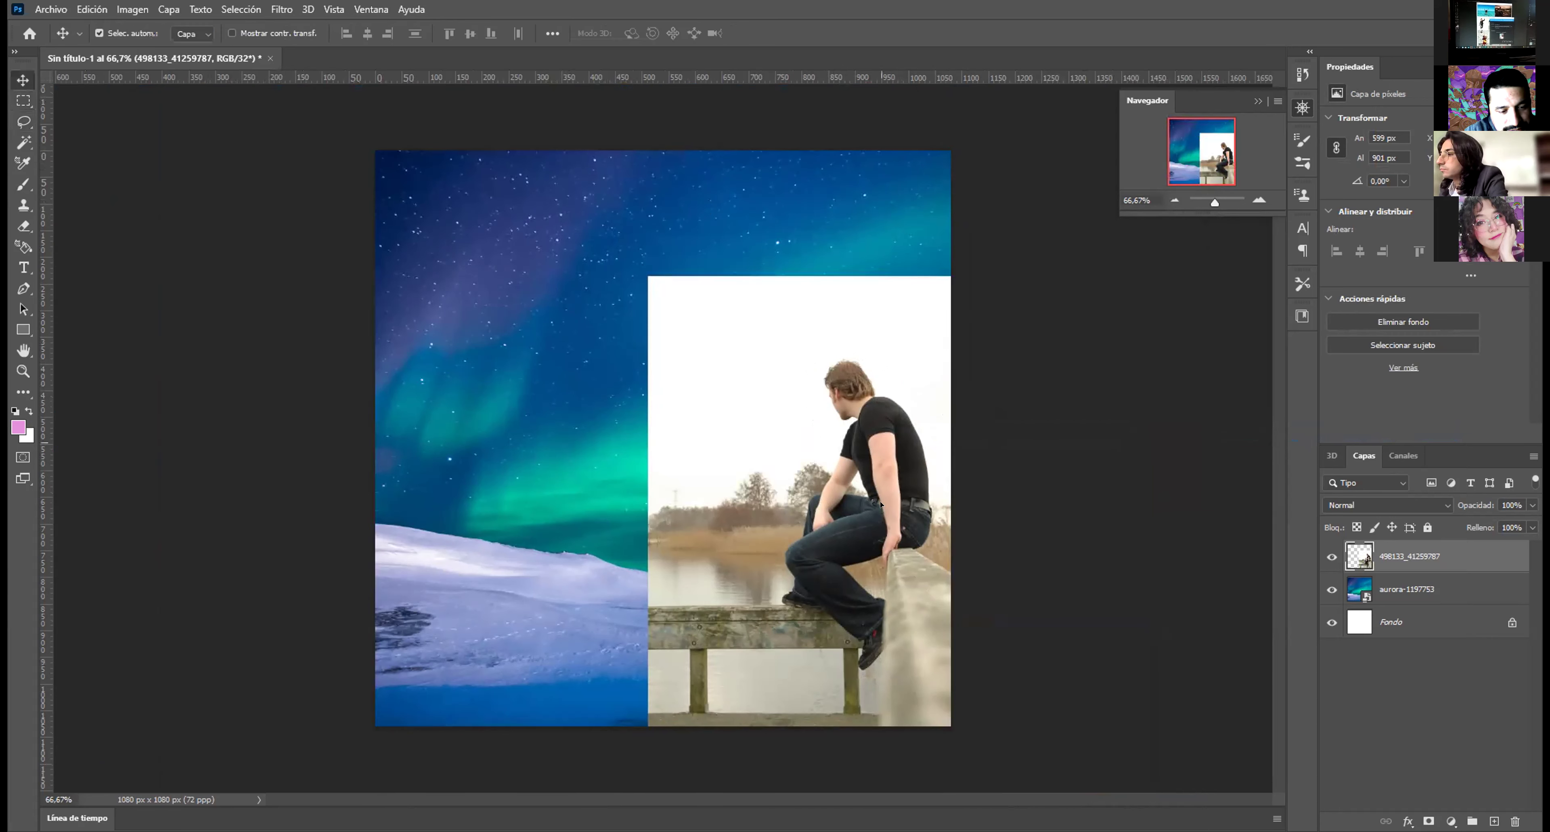
left_click_drag(882, 519, 887, 601)
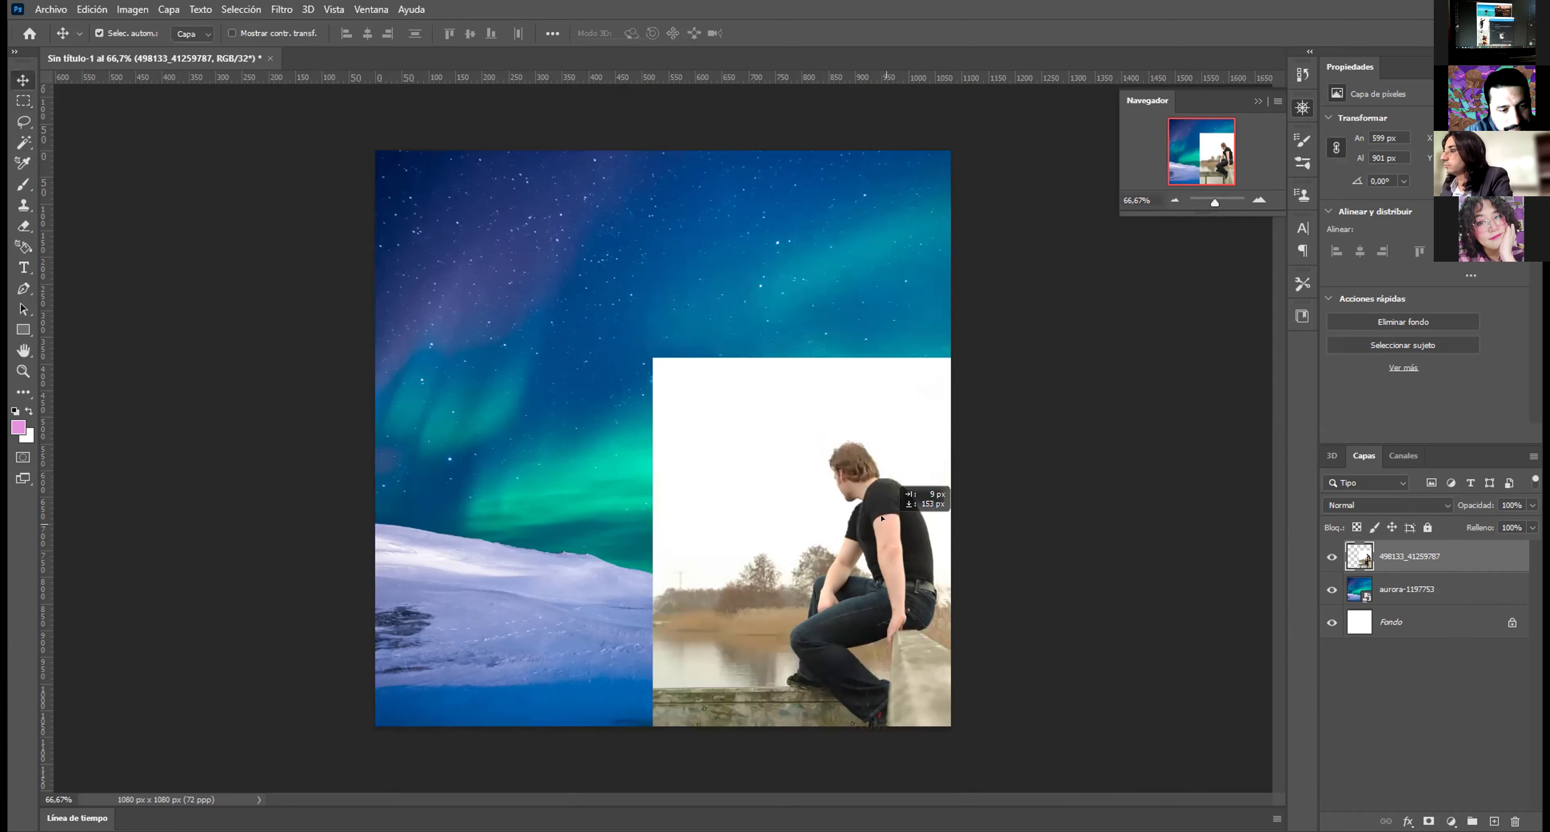
left_click_drag(883, 518, 882, 516)
Step: Make a rectangular marquee selection over the starry purple part of the sky on the aurora-1197753 layer
key("m")
left_click(1260, 200)
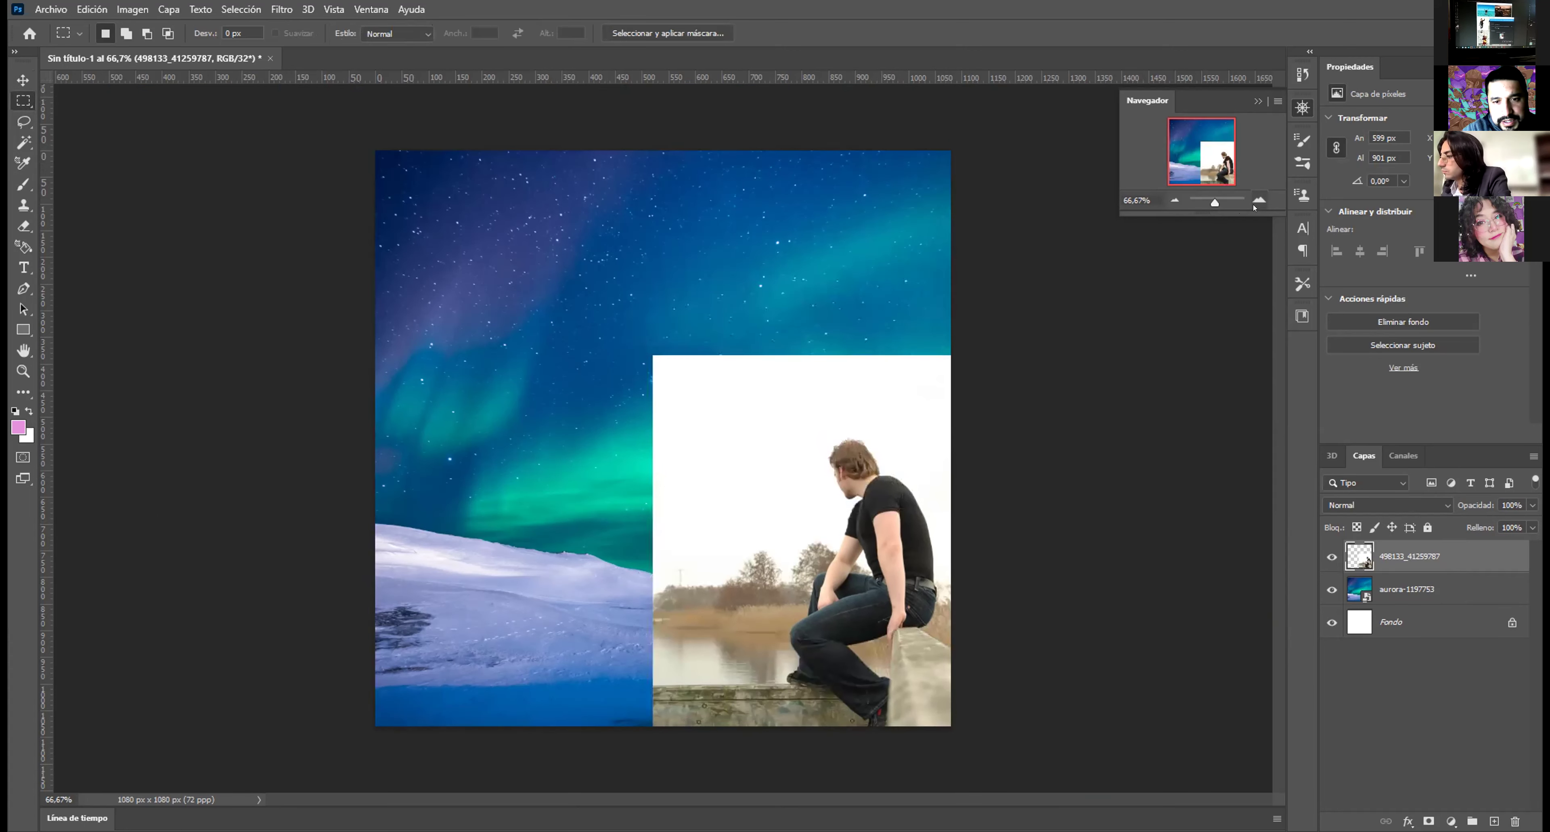
left_click(1174, 200)
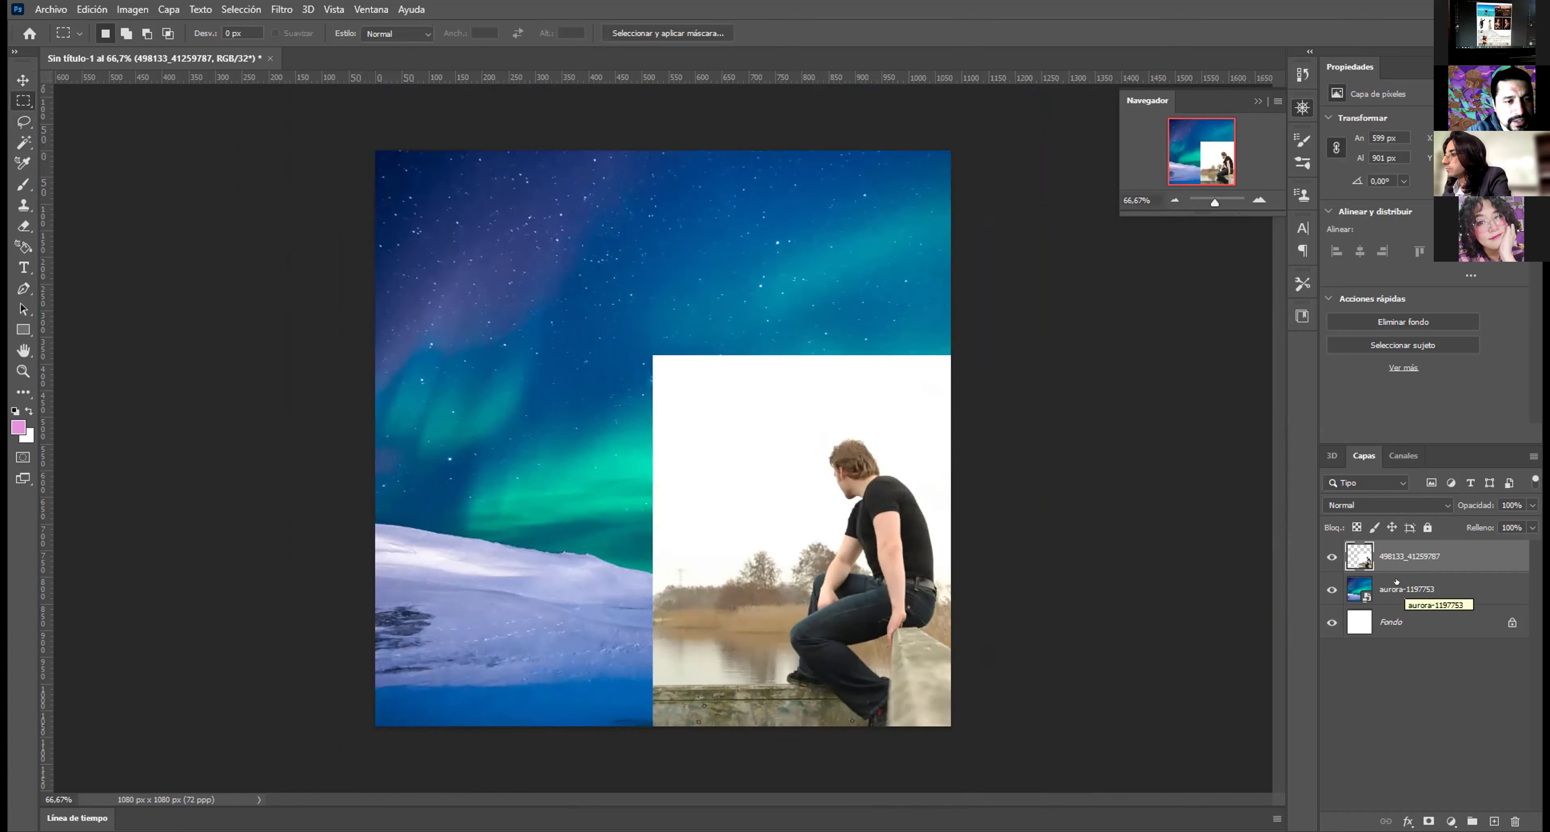
left_click(1418, 582)
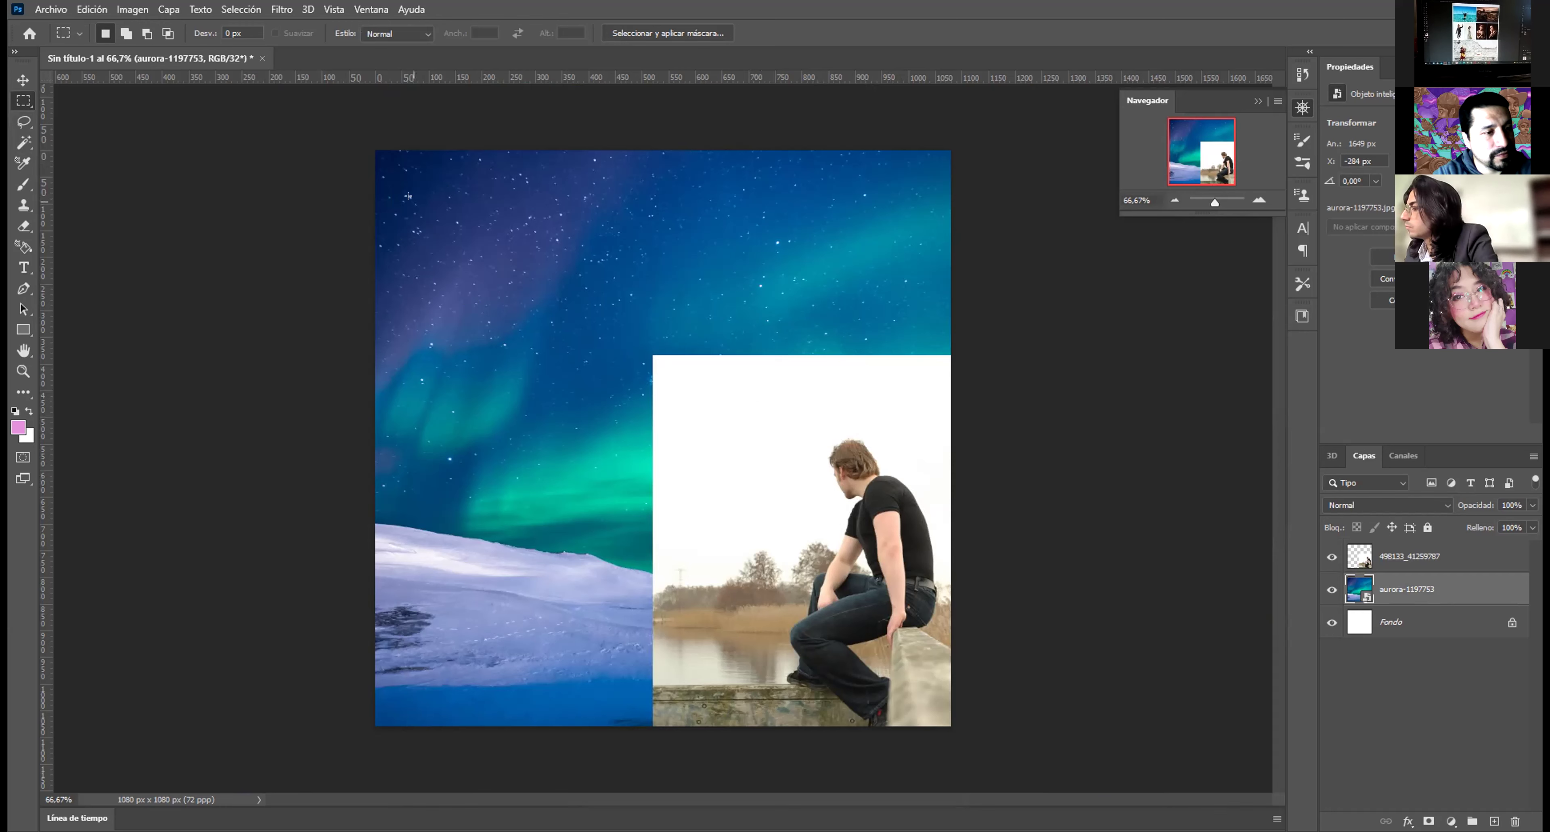
left_click_drag(554, 382, 414, 193)
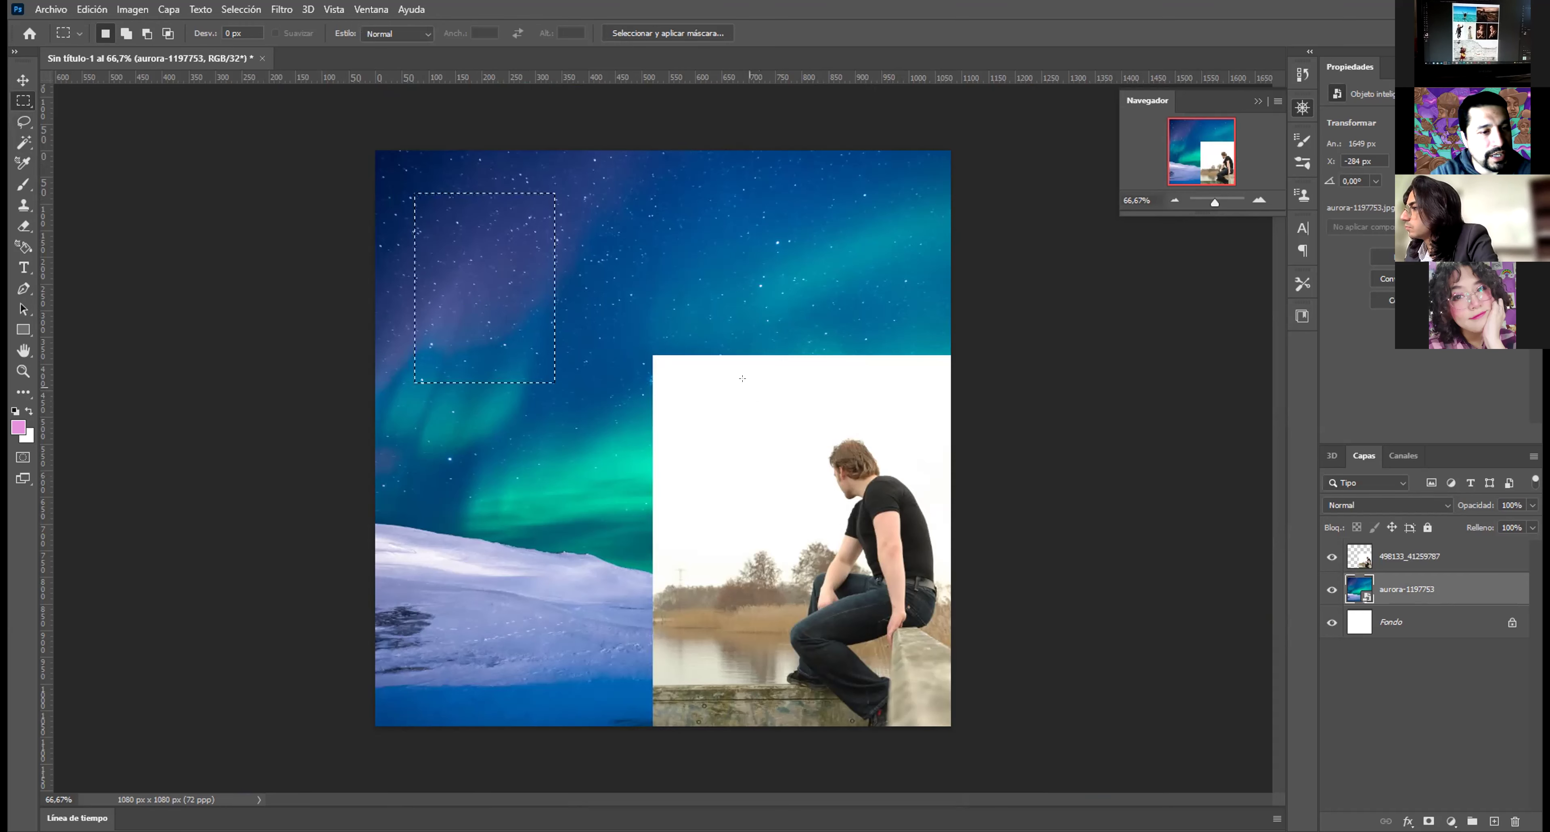
Step: Try to delete the marquee area from the starry sky, and rasterize the aurora-1197753 smart object layer
key("Delete")
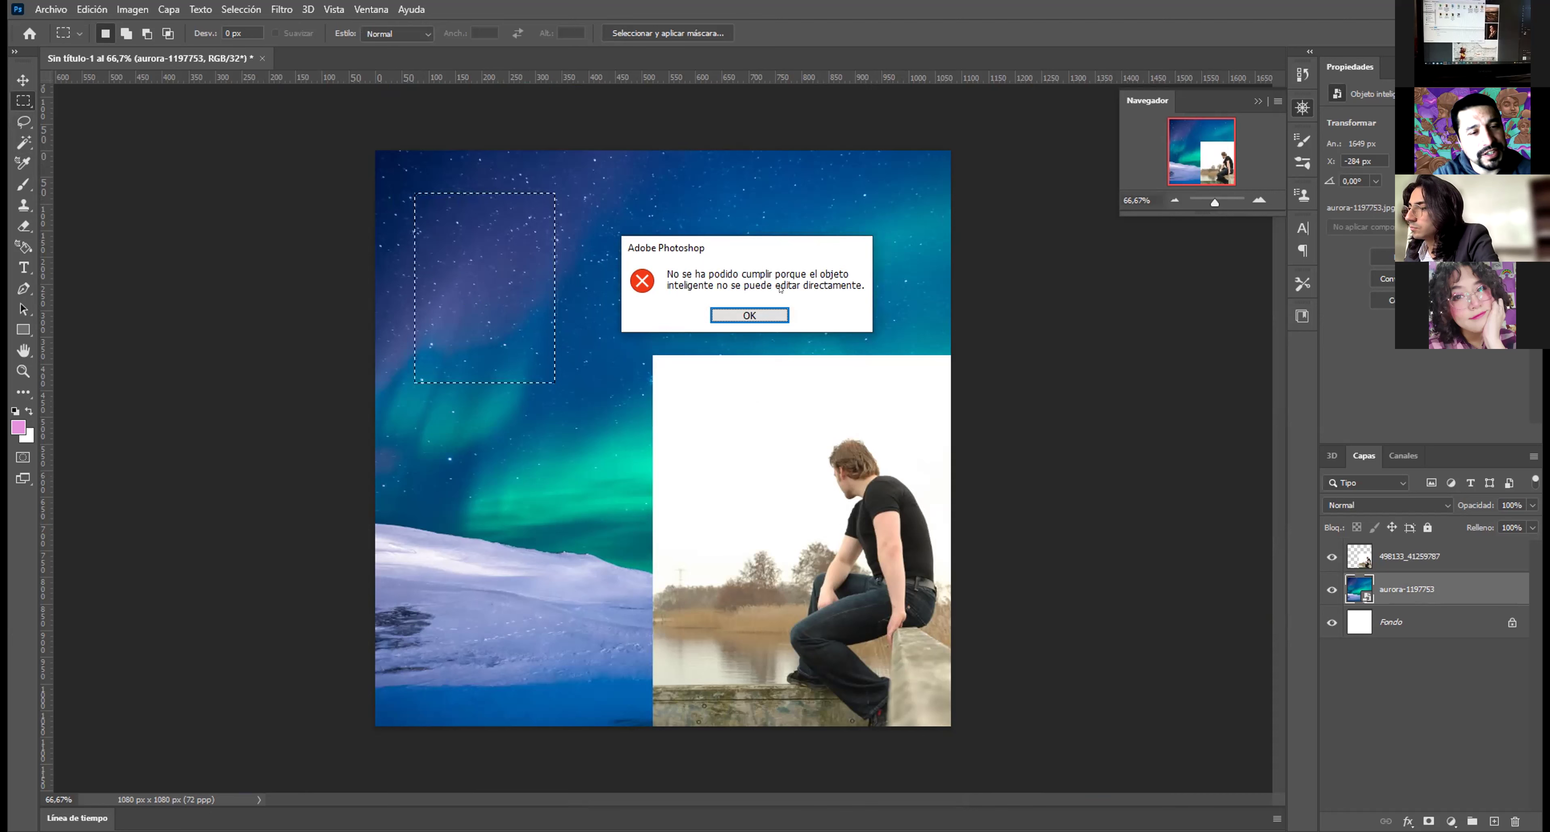
left_click(744, 313)
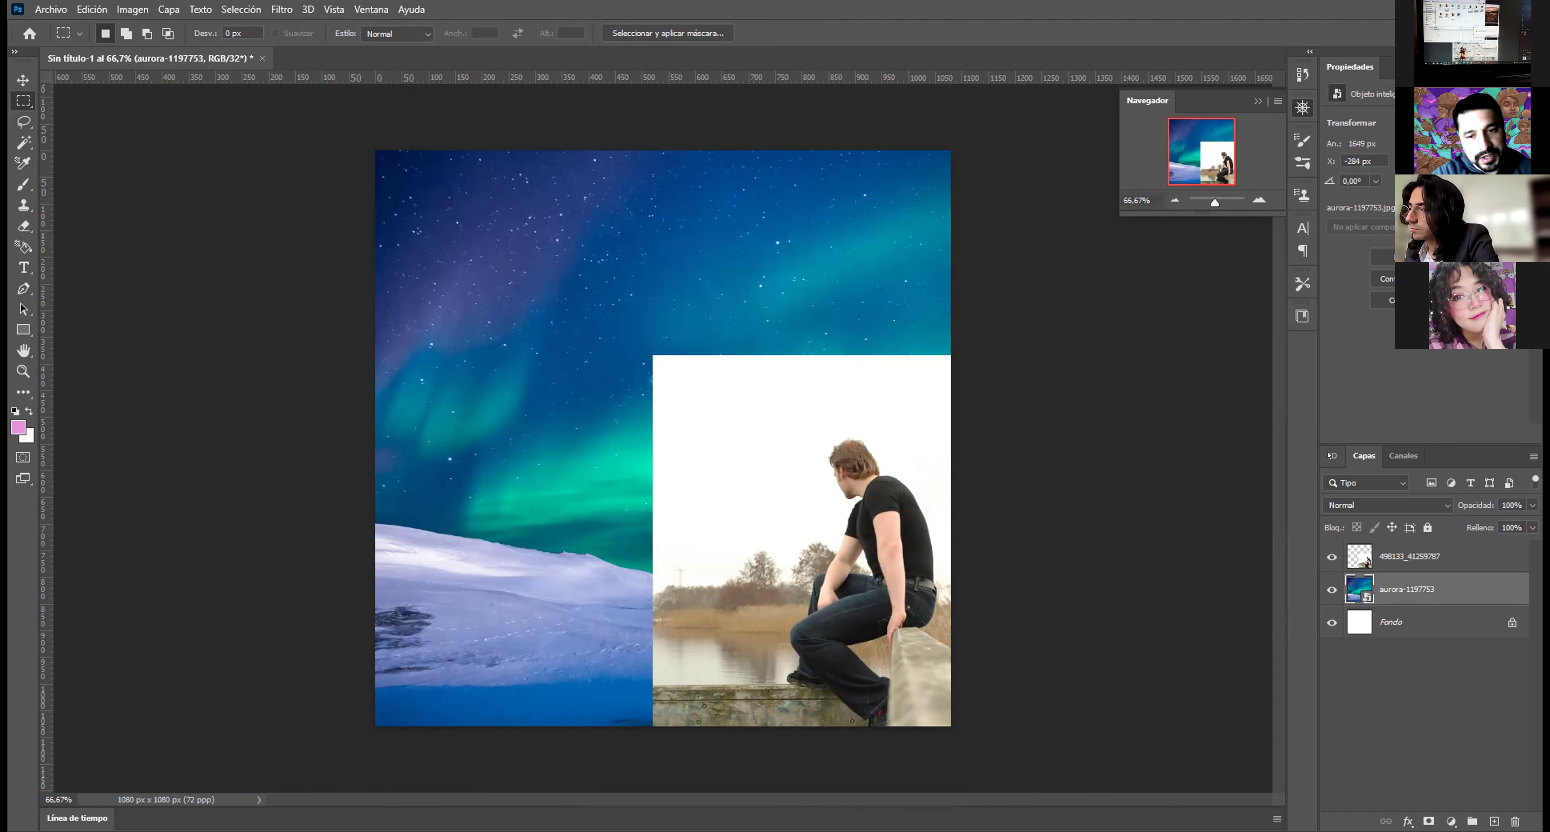
right_click(1441, 591)
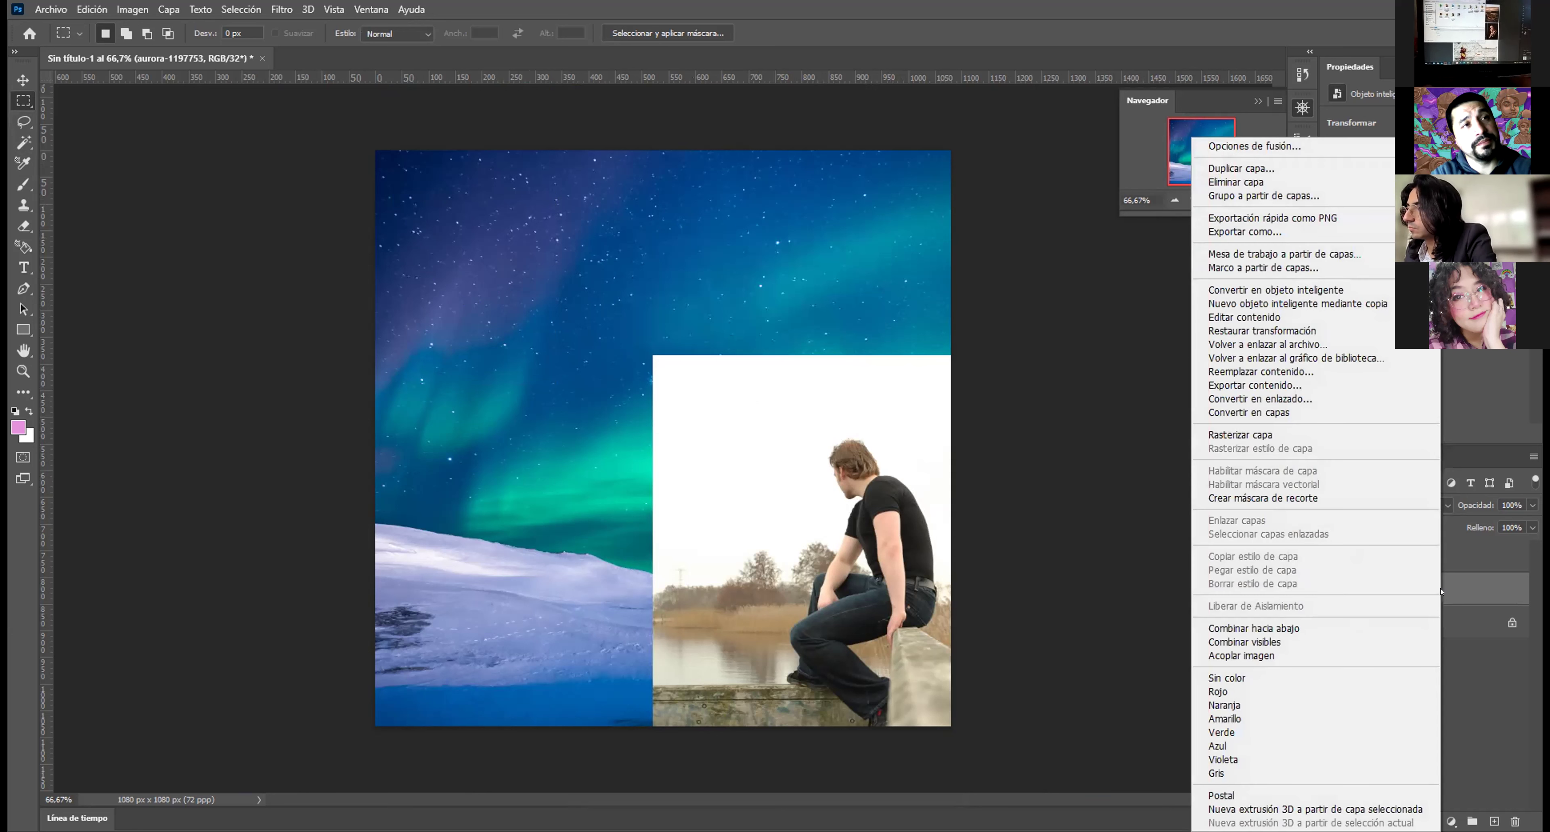
left_click(1300, 436)
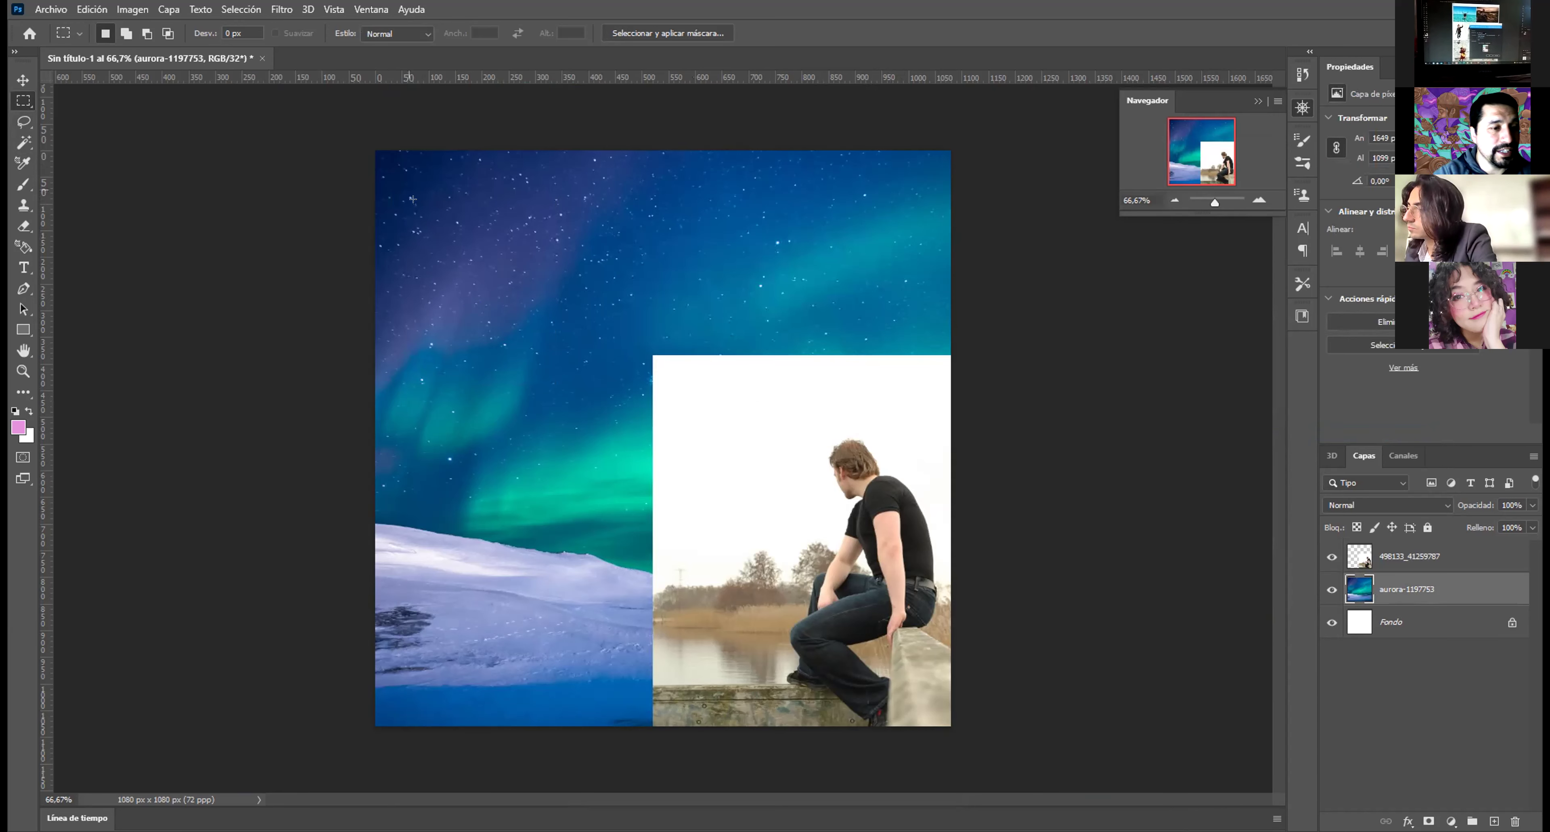
Step: Delete a rectangular area about 345 by 266 px from the purple starry sky, and undo the deletion and selection
left_click_drag(592, 331, 409, 190)
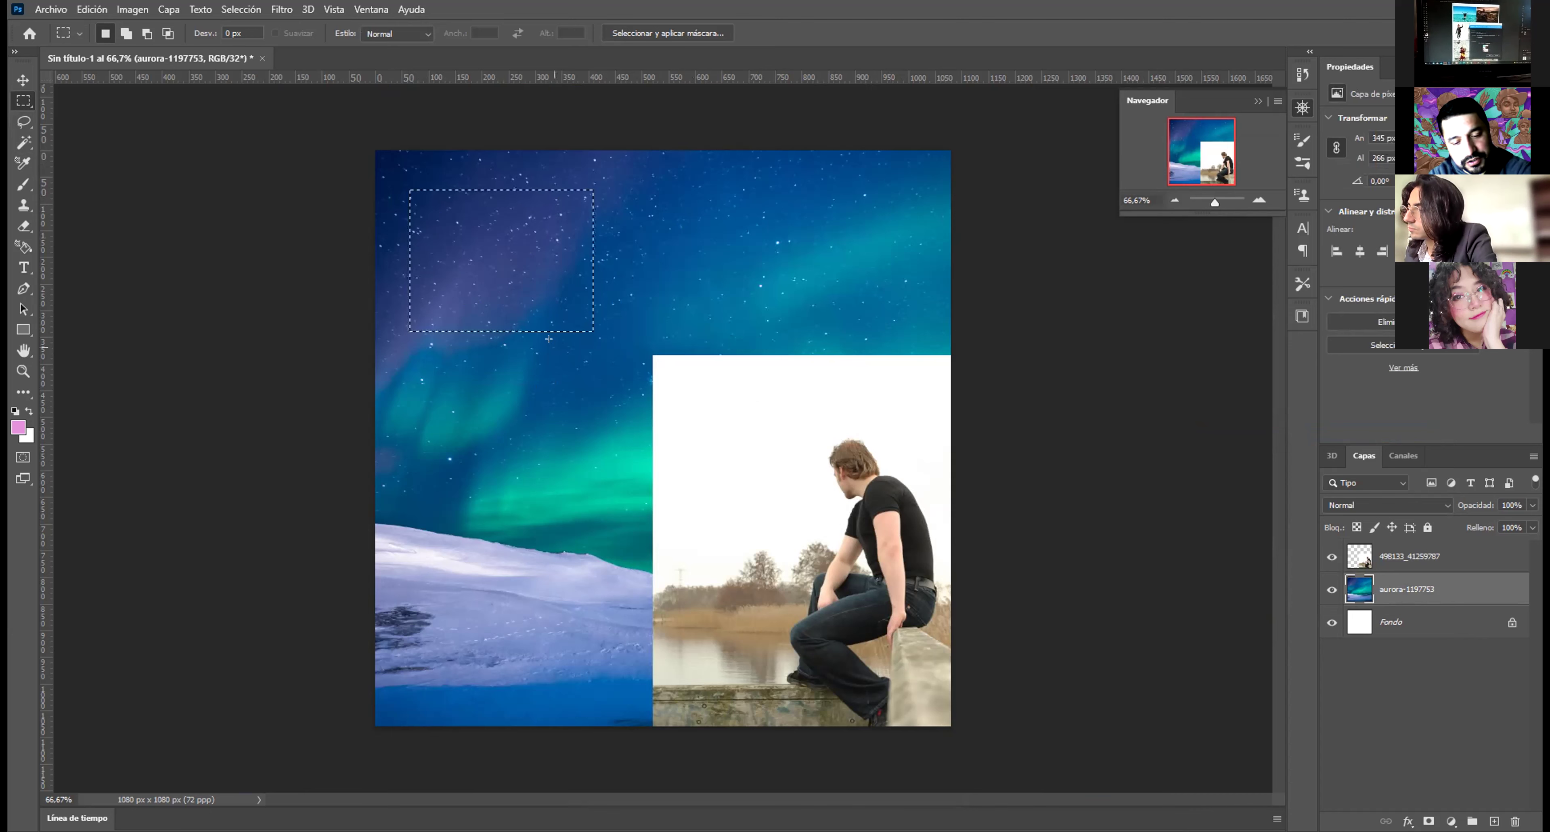
key("Delete")
left_click(654, 210)
key("ctrl+z")
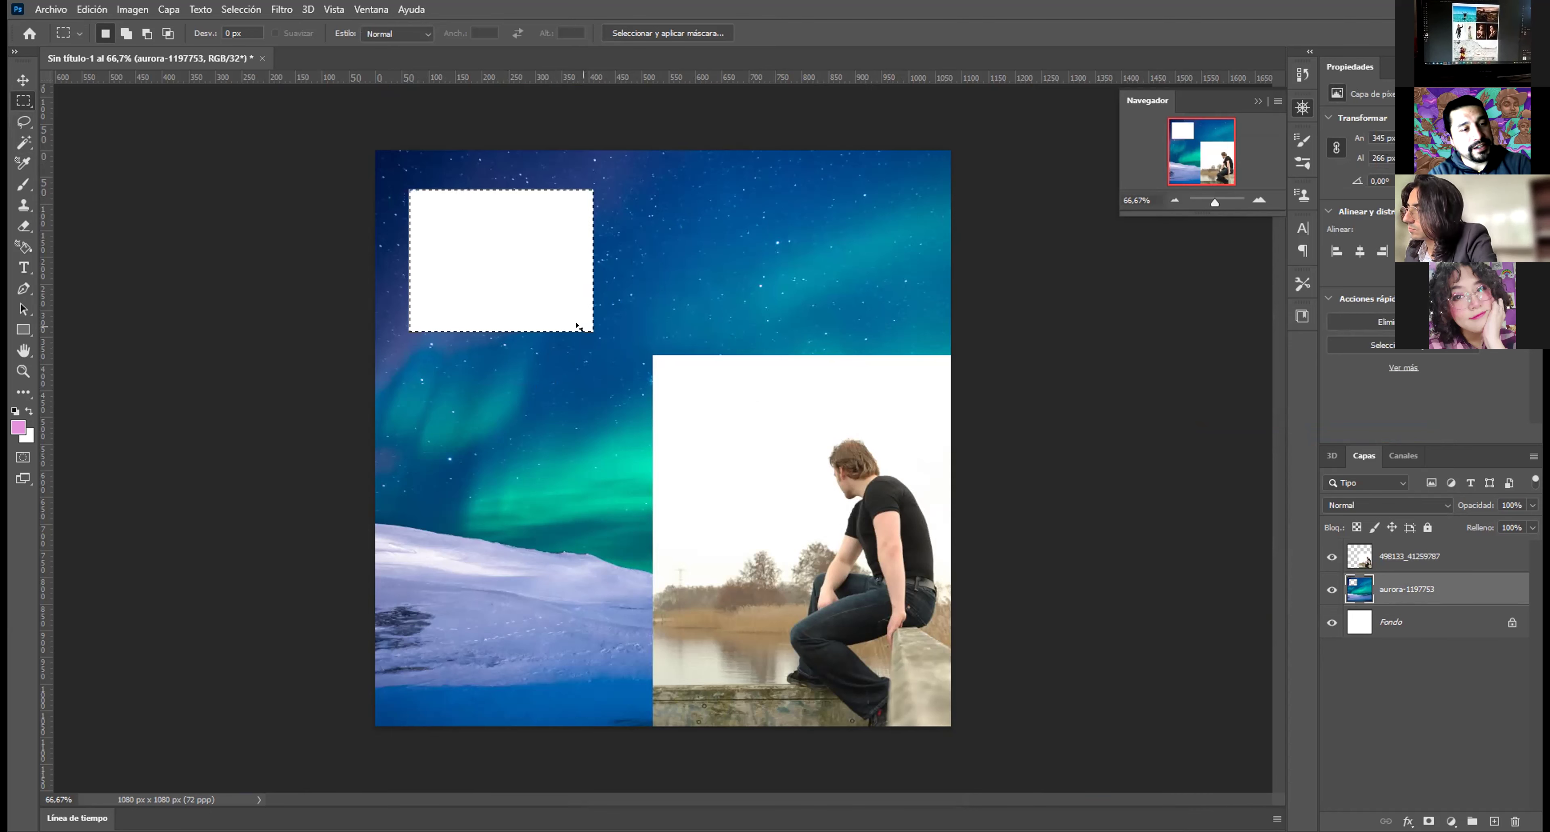
key("ctrl+z")
key("ctrl+z")
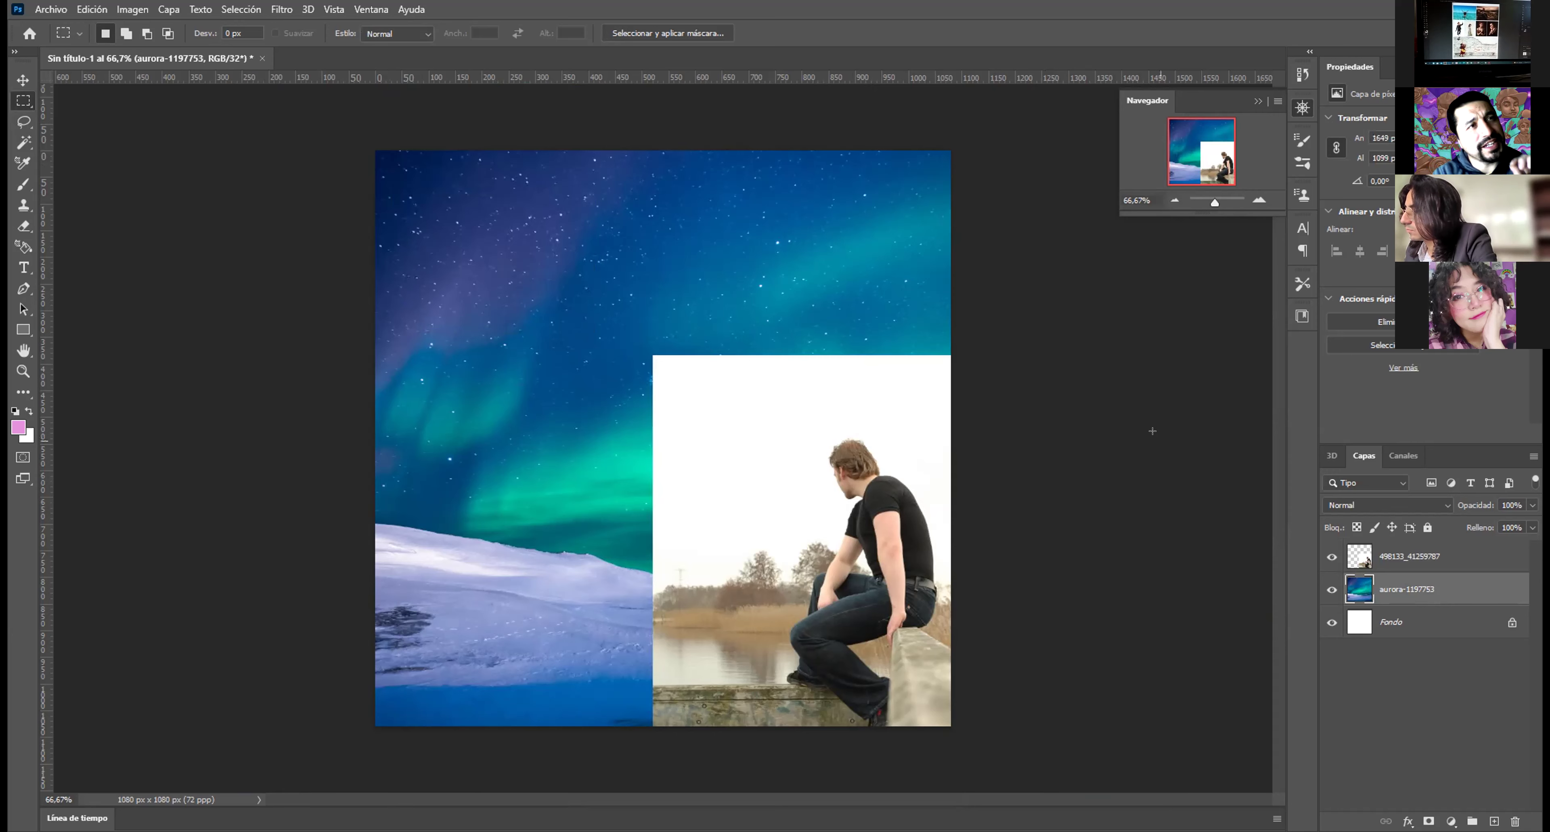
Step: Try to select the white background of the man's photo on the 498133_41259787 layer with the Magic Wand
left_click(1258, 200)
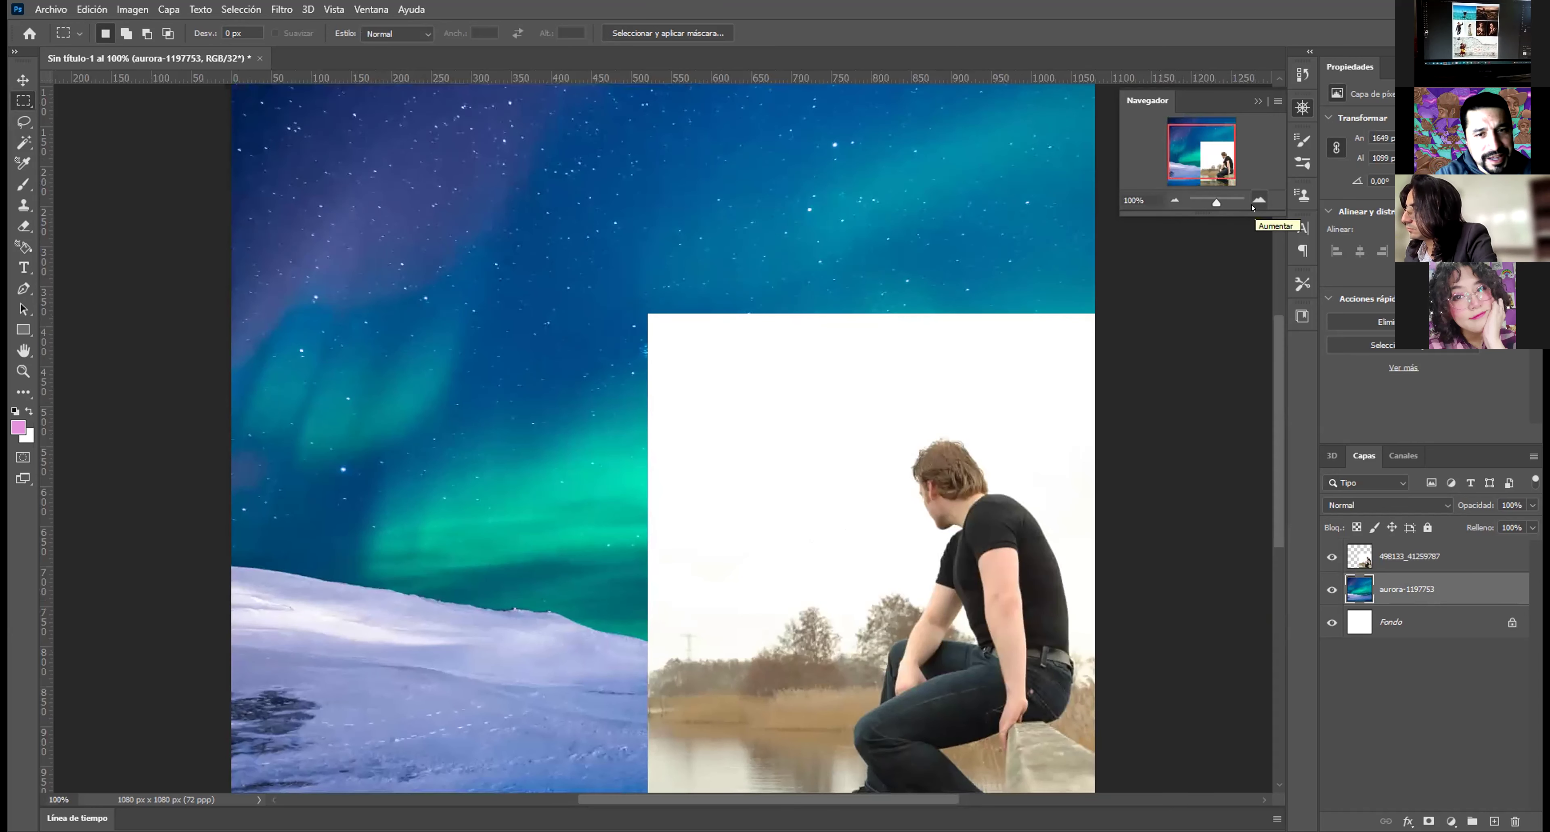
left_click(1254, 198)
left_click_drag(1202, 146, 1216, 146)
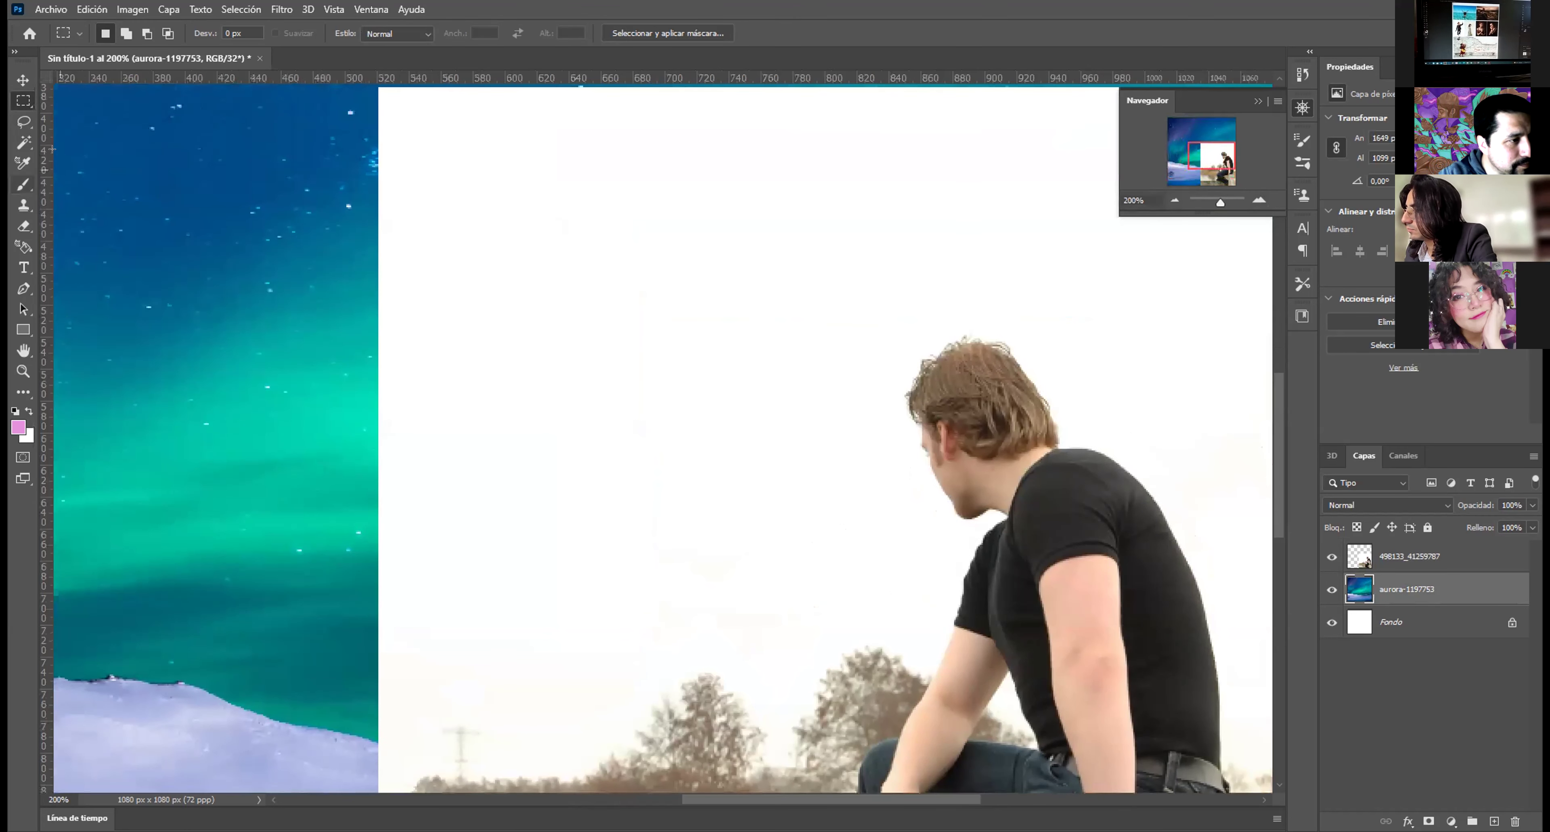
left_click(23, 142)
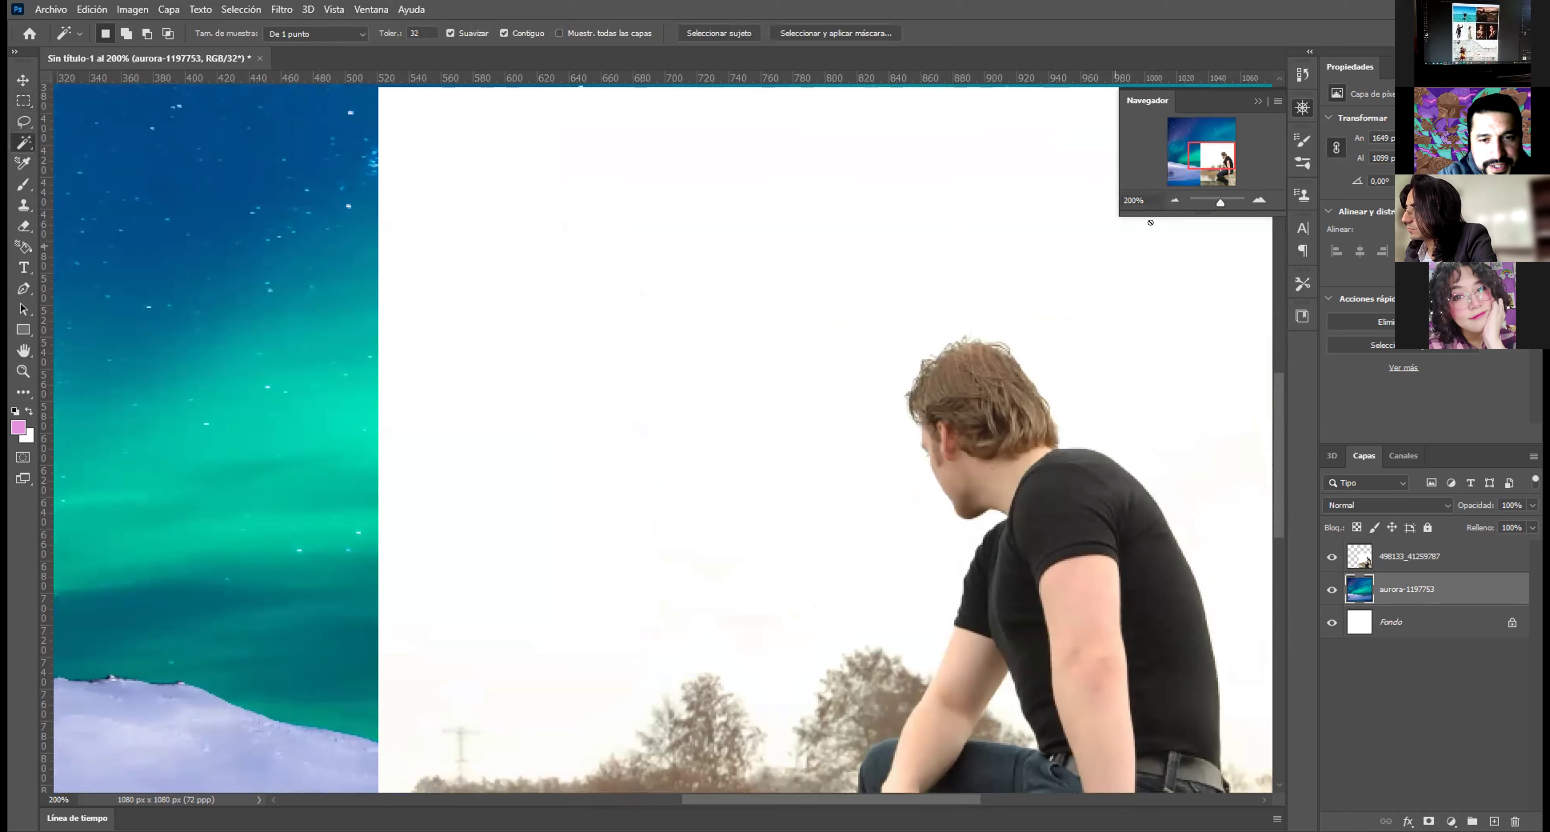
left_click(1175, 200)
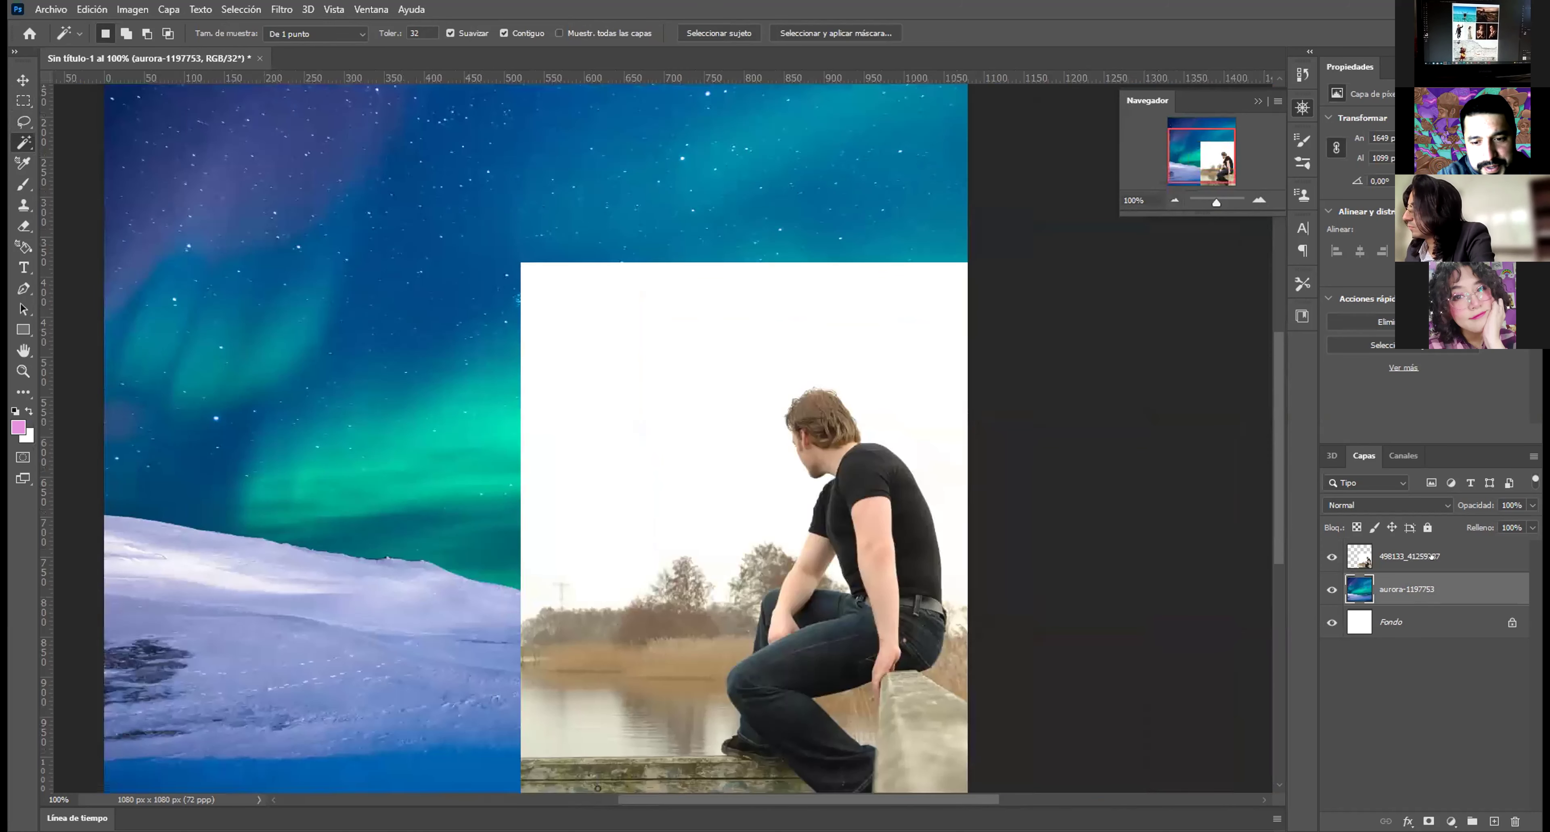
left_click(1408, 556)
left_click(1260, 199)
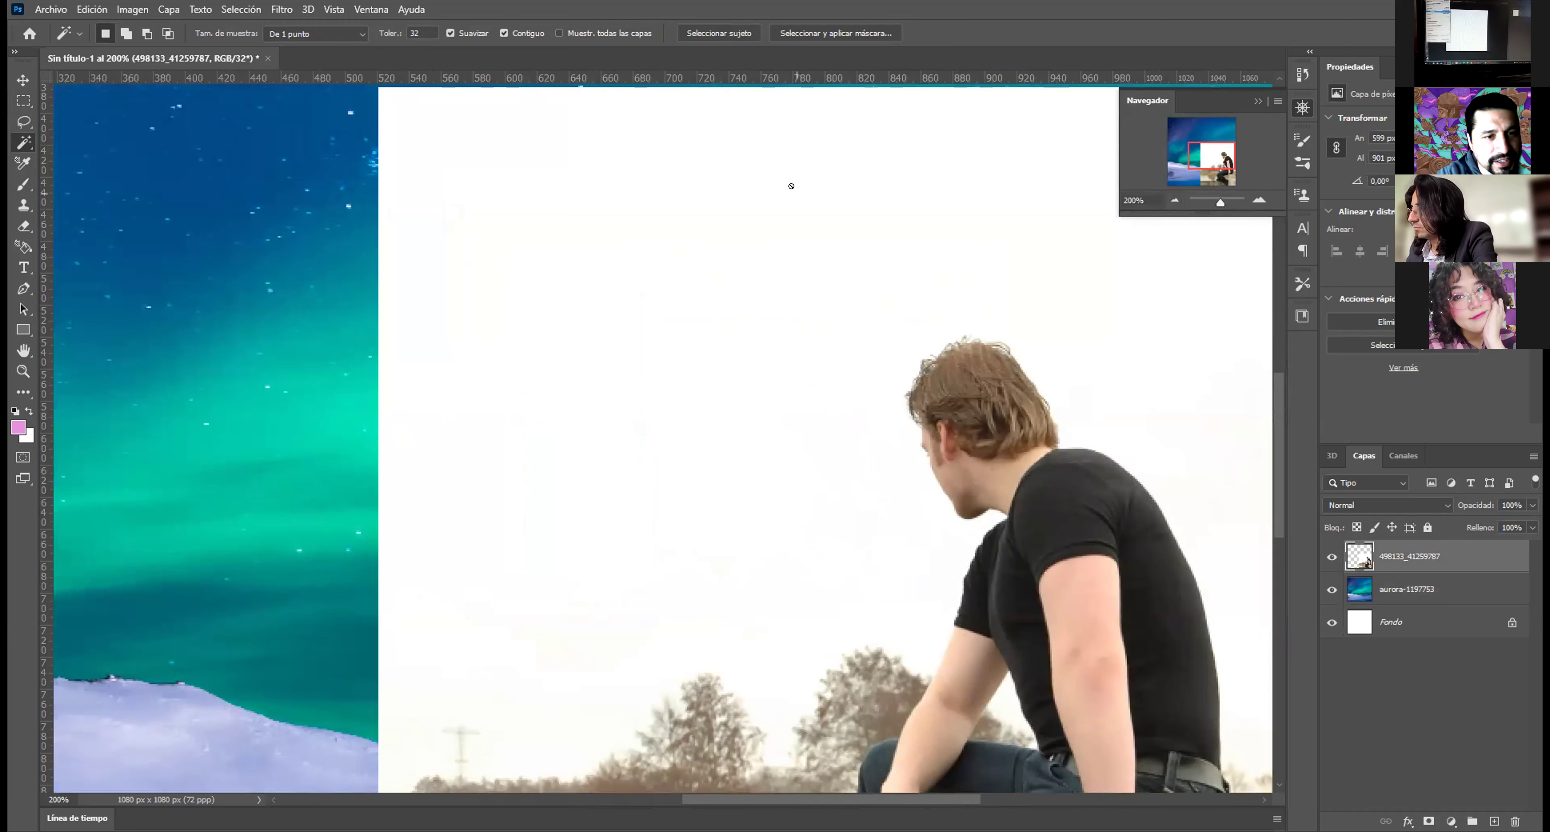
left_click(1166, 197)
left_click(717, 361)
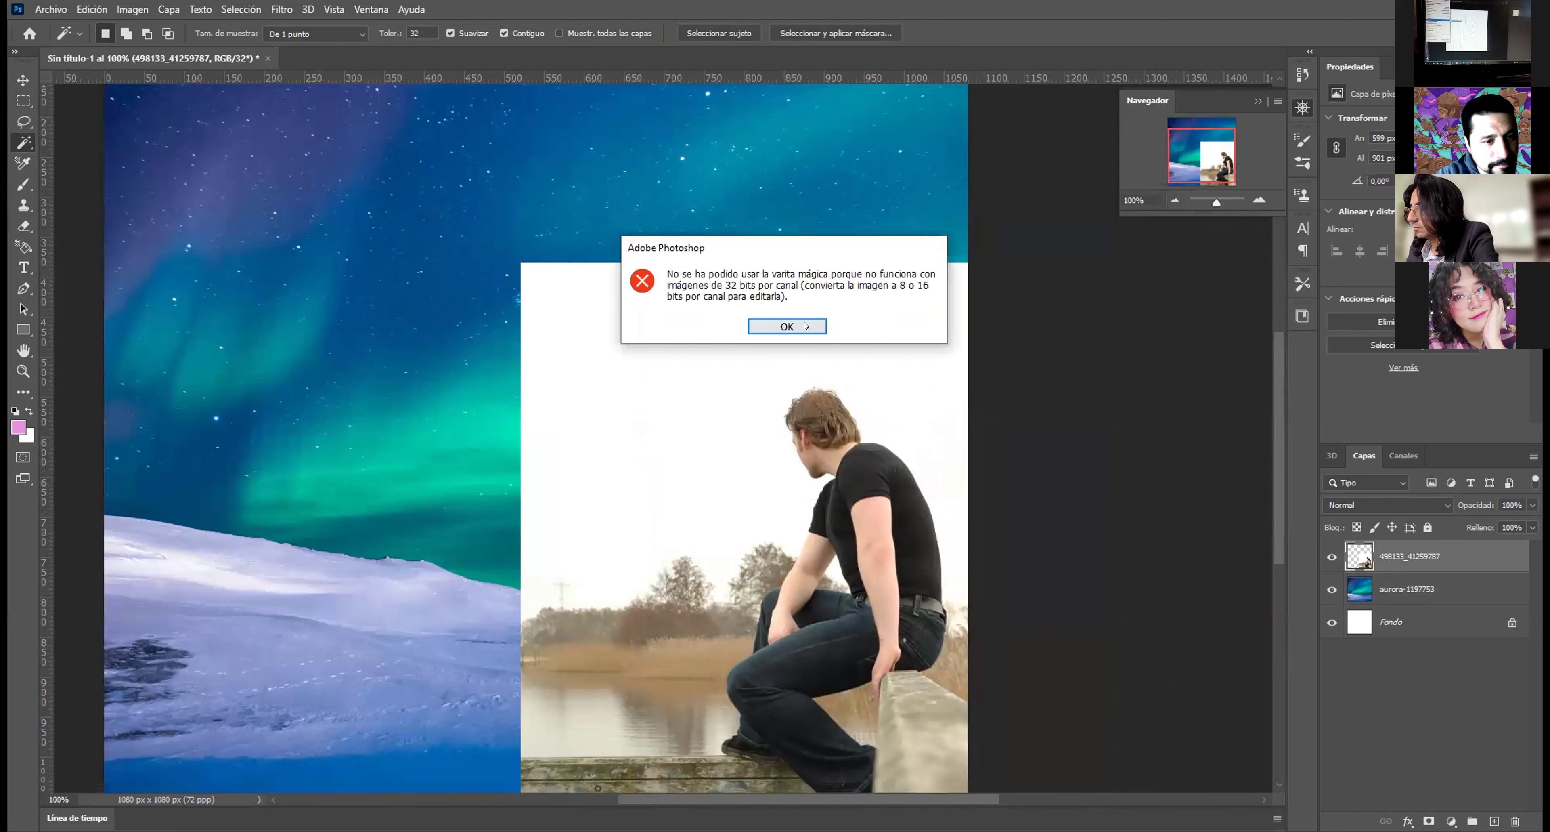
left_click(791, 326)
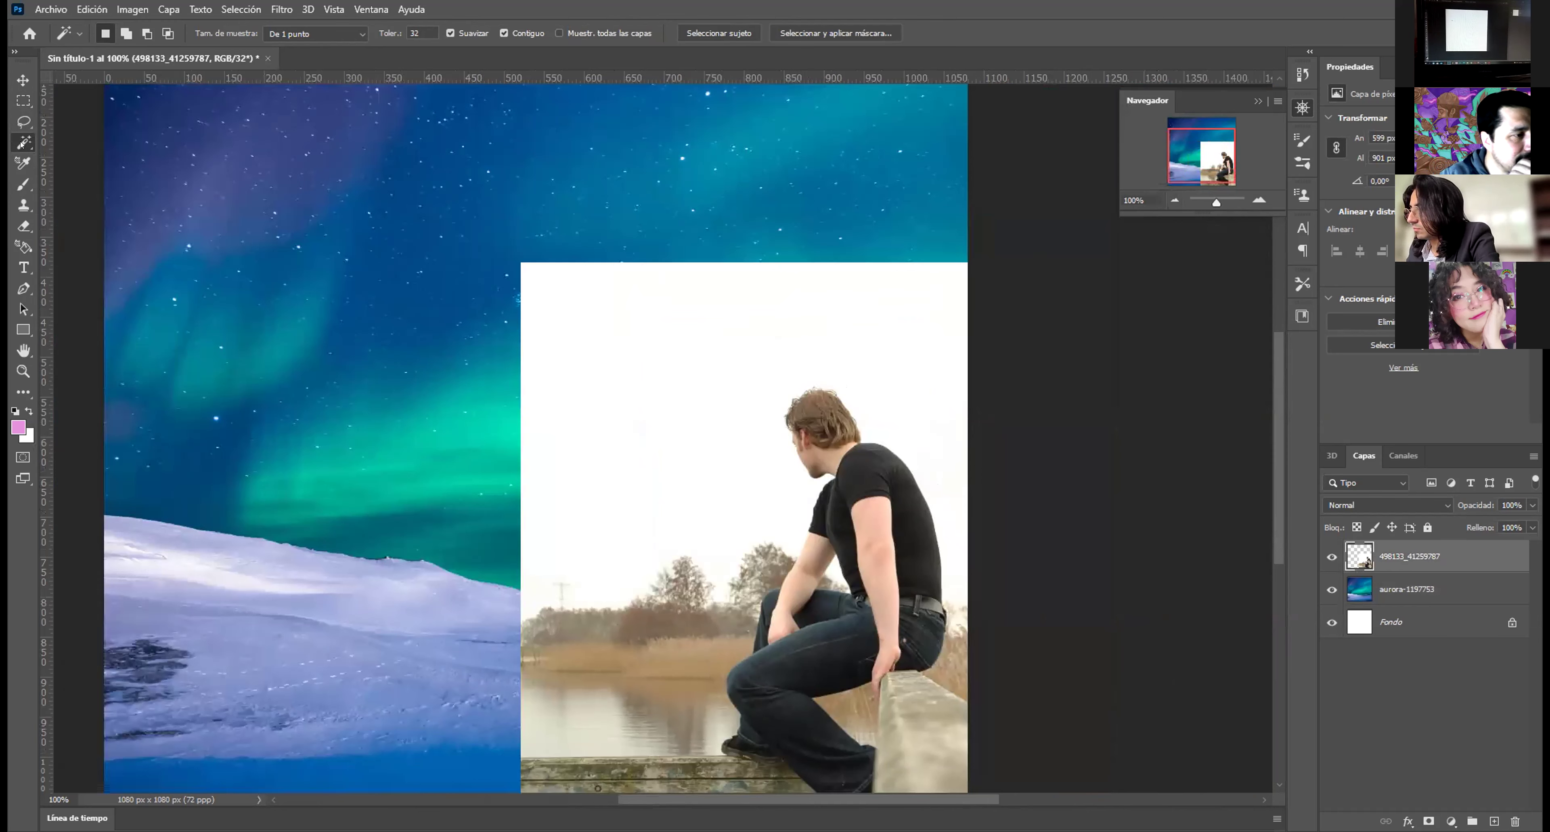
left_click(654, 323)
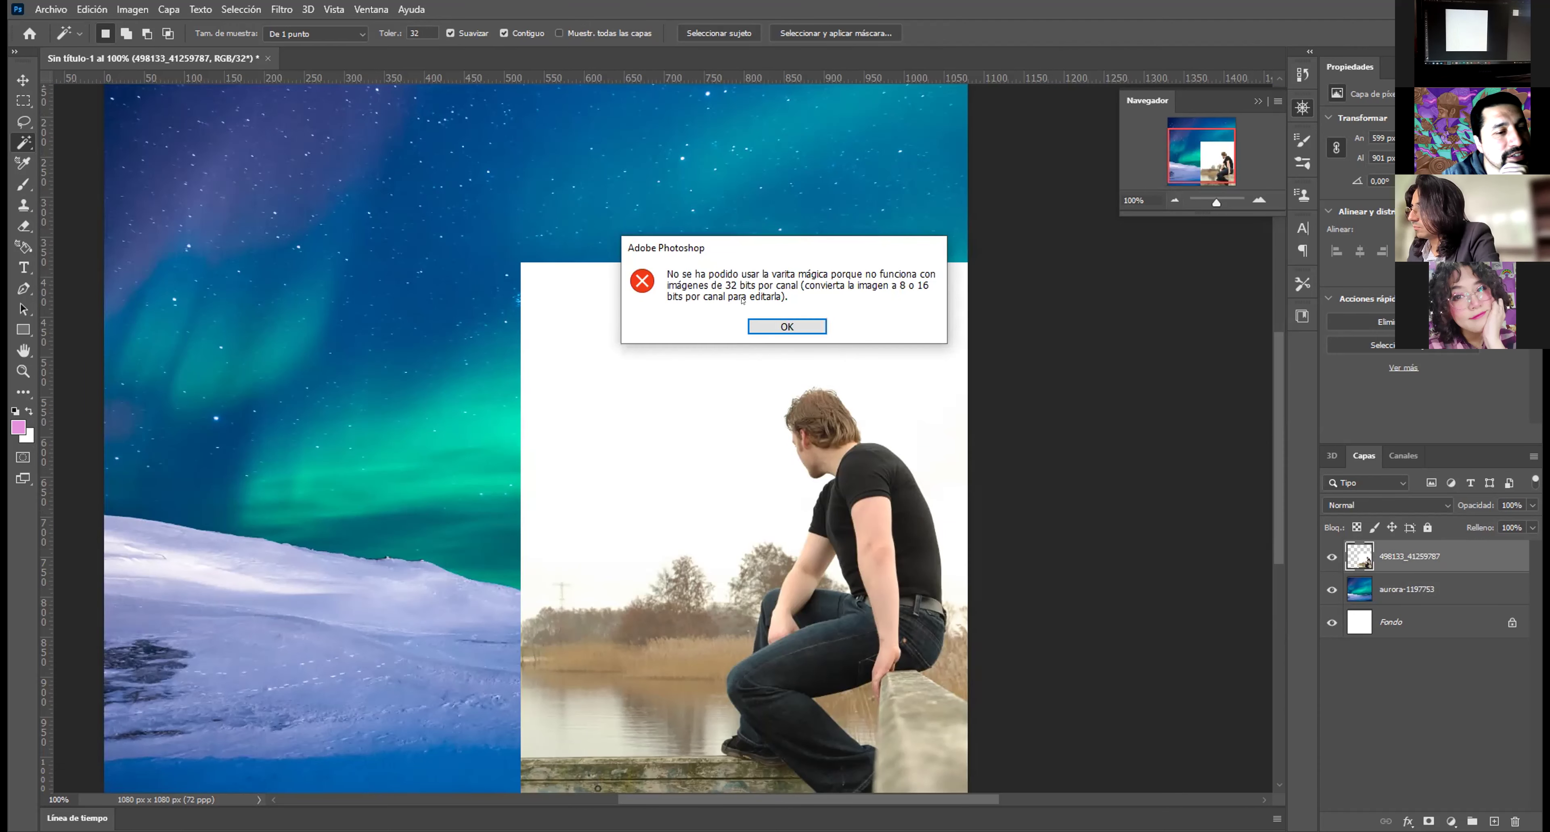
left_click(774, 325)
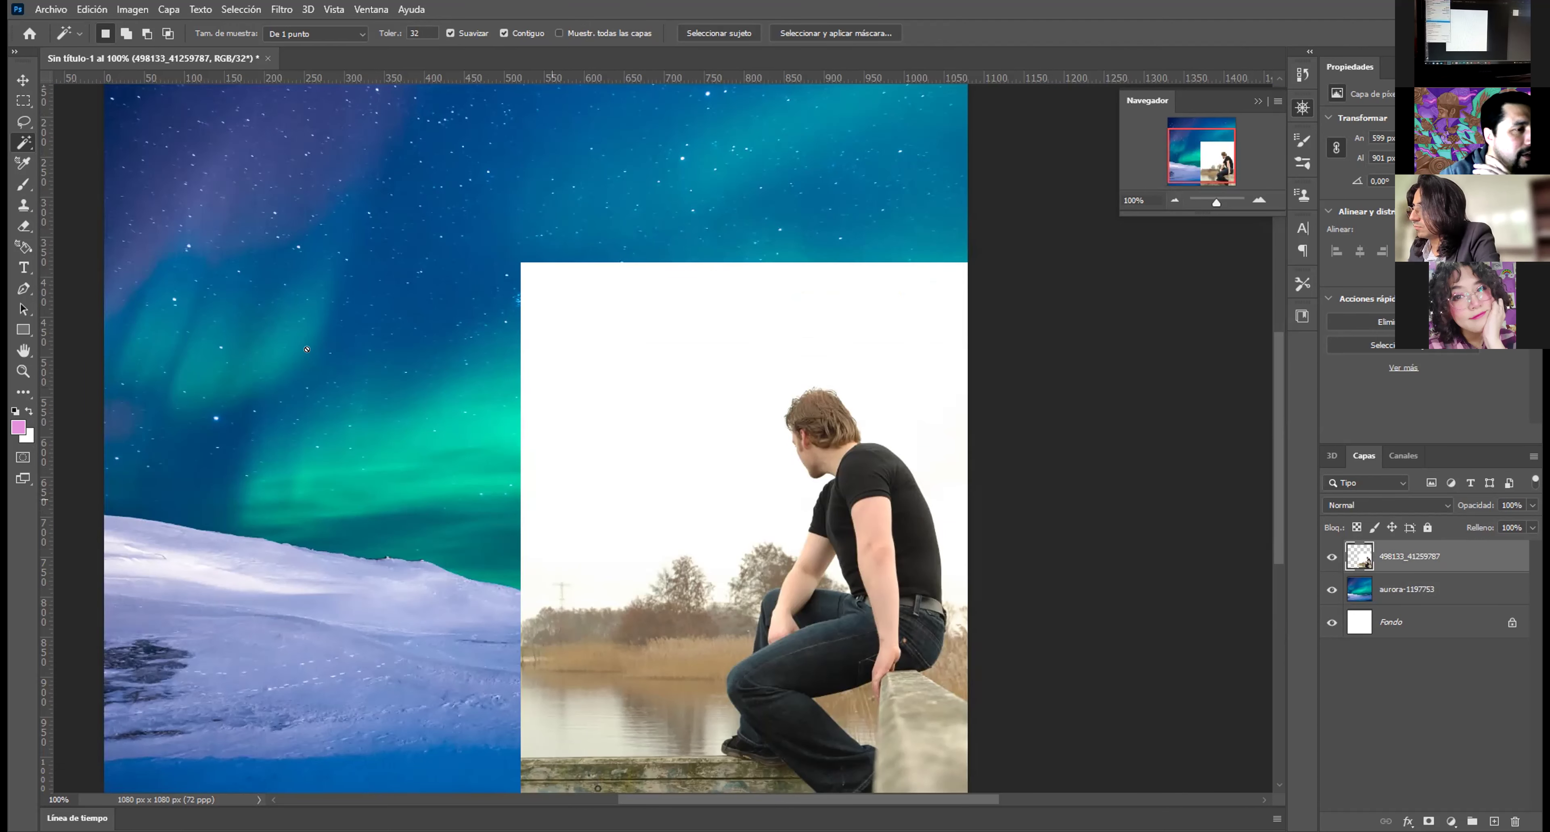
Step: Convert the document's colour depth to 8 bits per channel without merging the layers
left_click(134, 9)
mouse_move(289, 26)
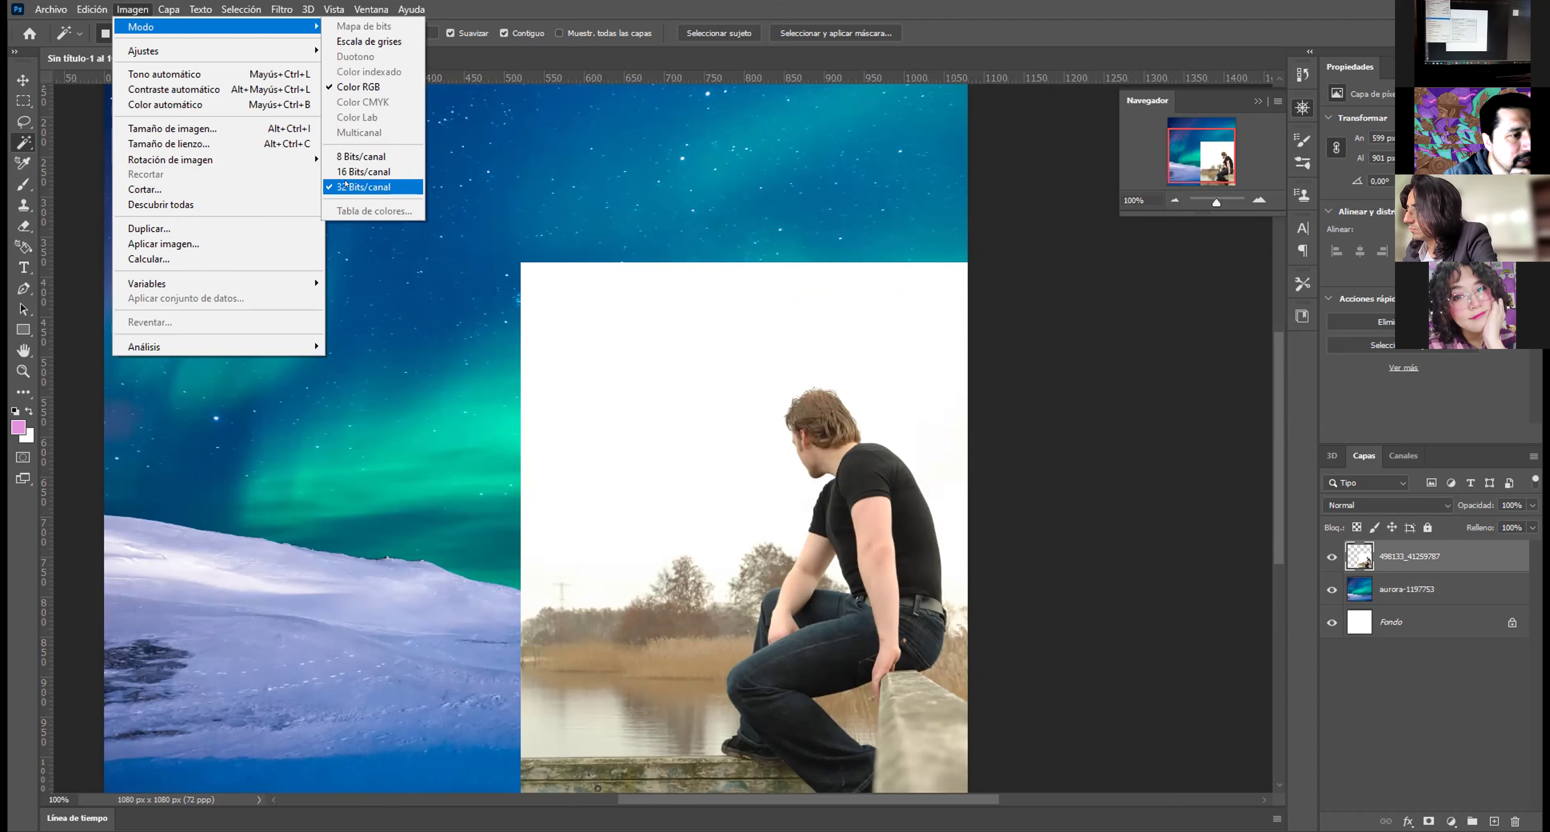
left_click(368, 157)
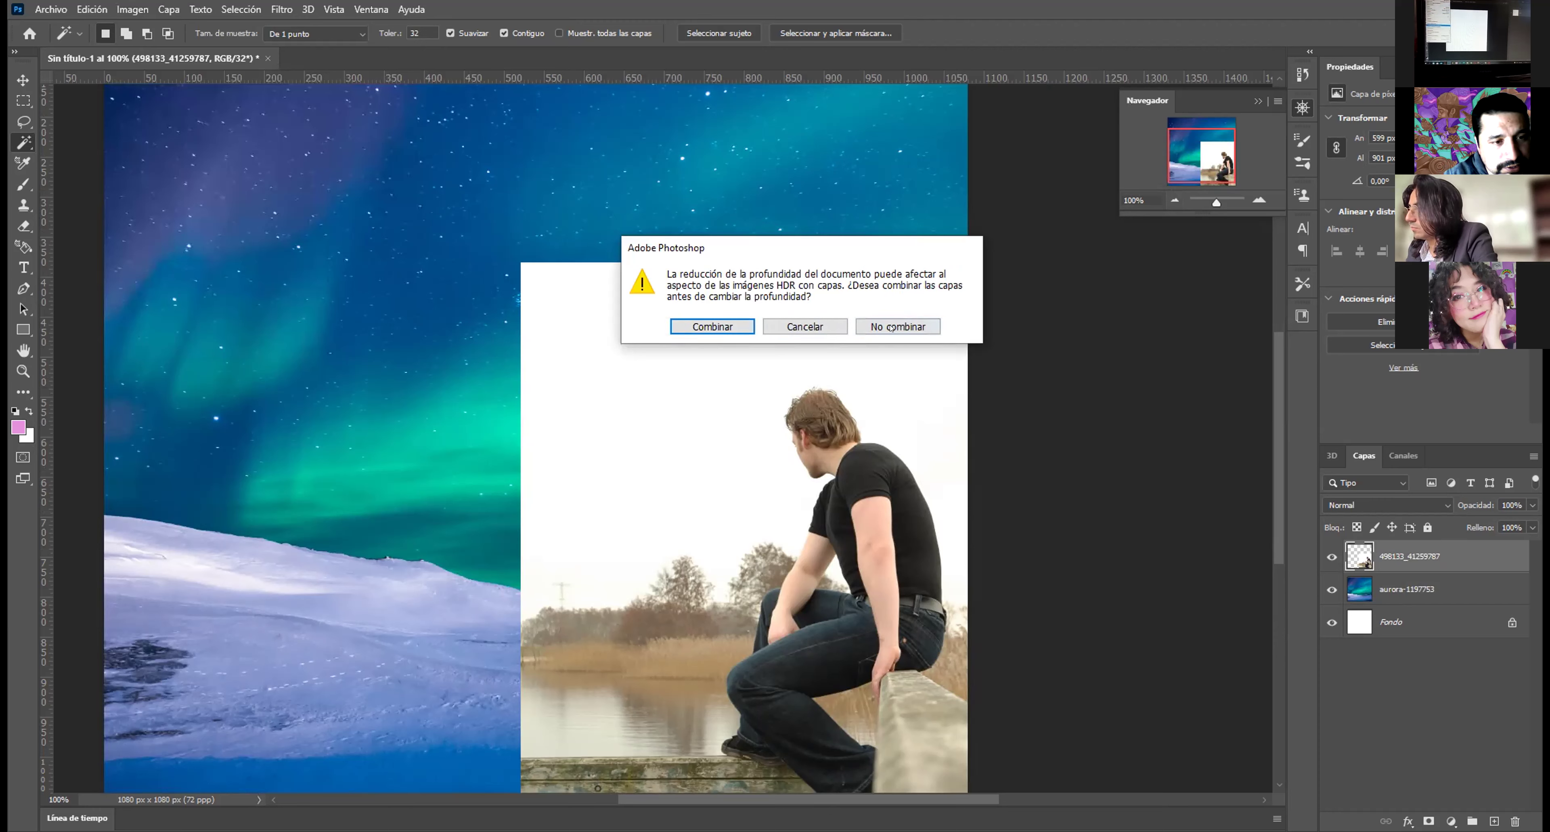
left_click(902, 326)
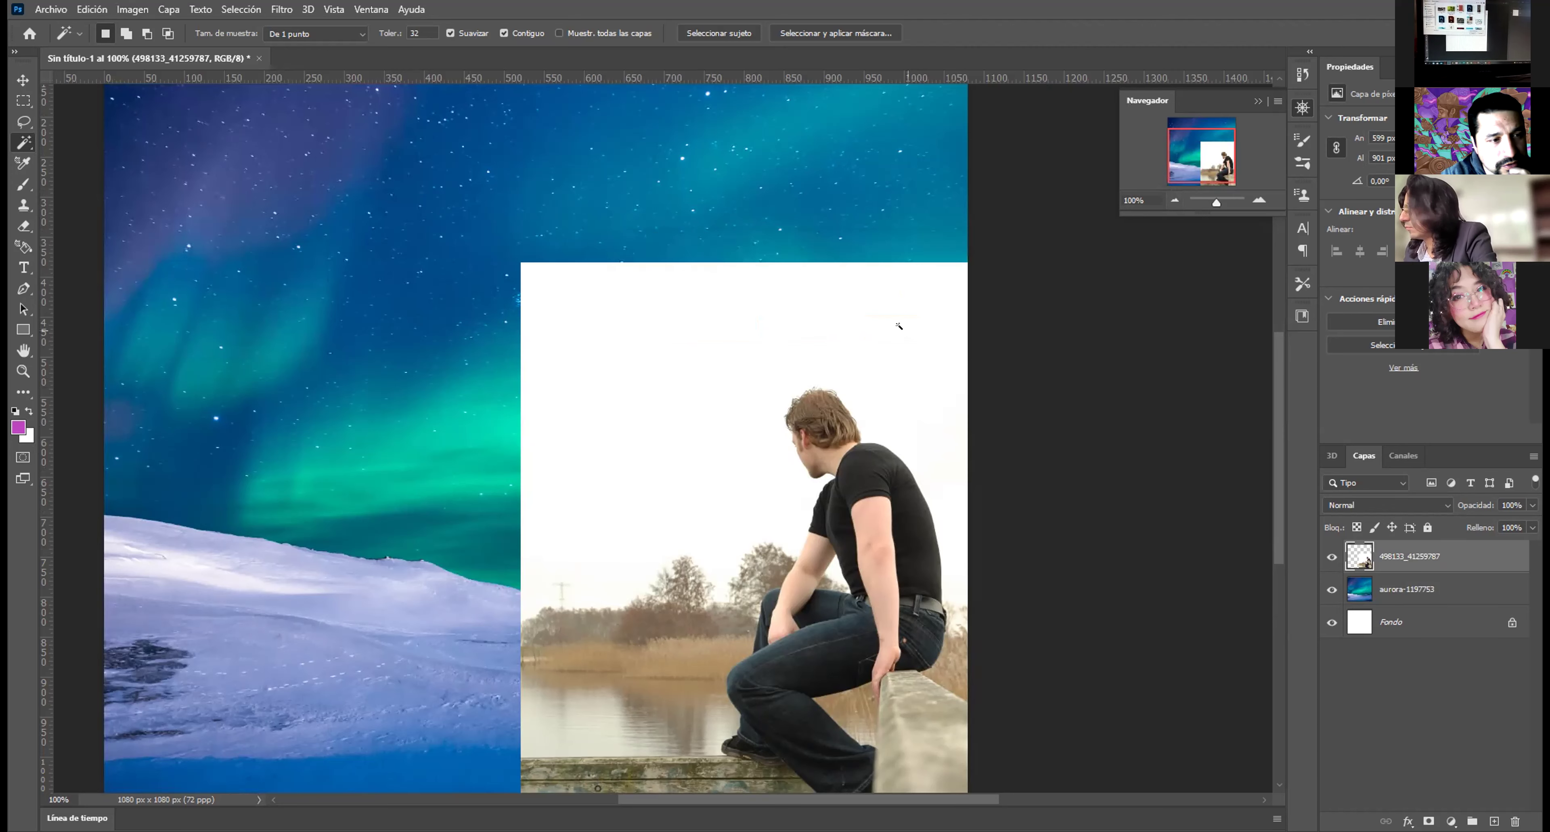
Step: Examine the contour of the man's hair and shoulders against the white background at up to 400% zoom
left_click(1258, 199)
mouse_move(1183, 138)
left_mouse_down()
mouse_move(1165, 160)
mouse_move(1176, 136)
mouse_move(1197, 144)
mouse_move(1189, 164)
left_mouse_up()
left_click(1175, 199)
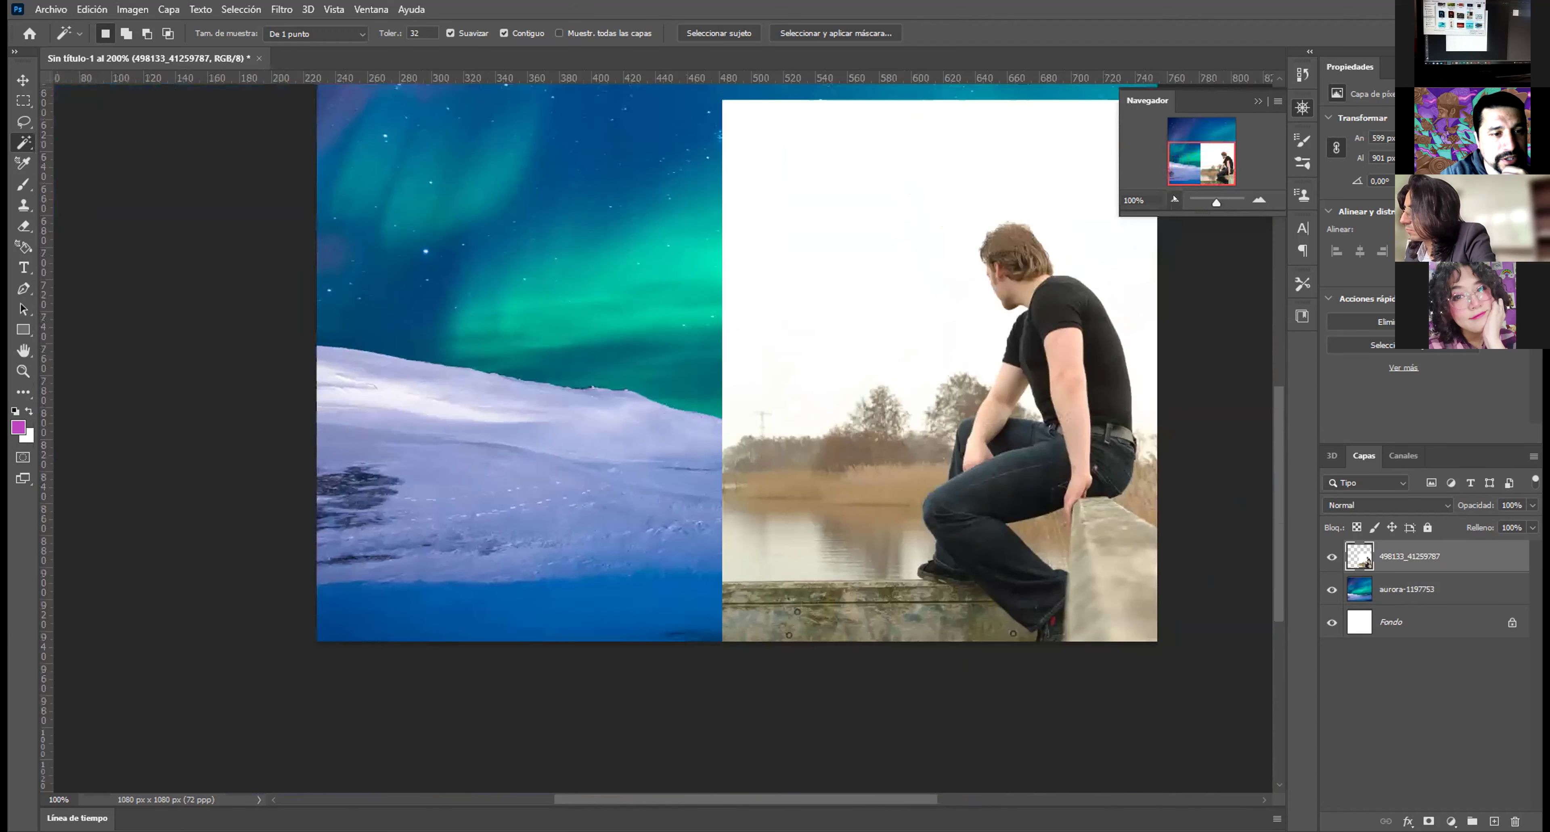
left_click(1175, 199)
left_click(1260, 199)
left_click_drag(1198, 154, 1216, 161)
left_click(1259, 199)
left_click(1259, 199)
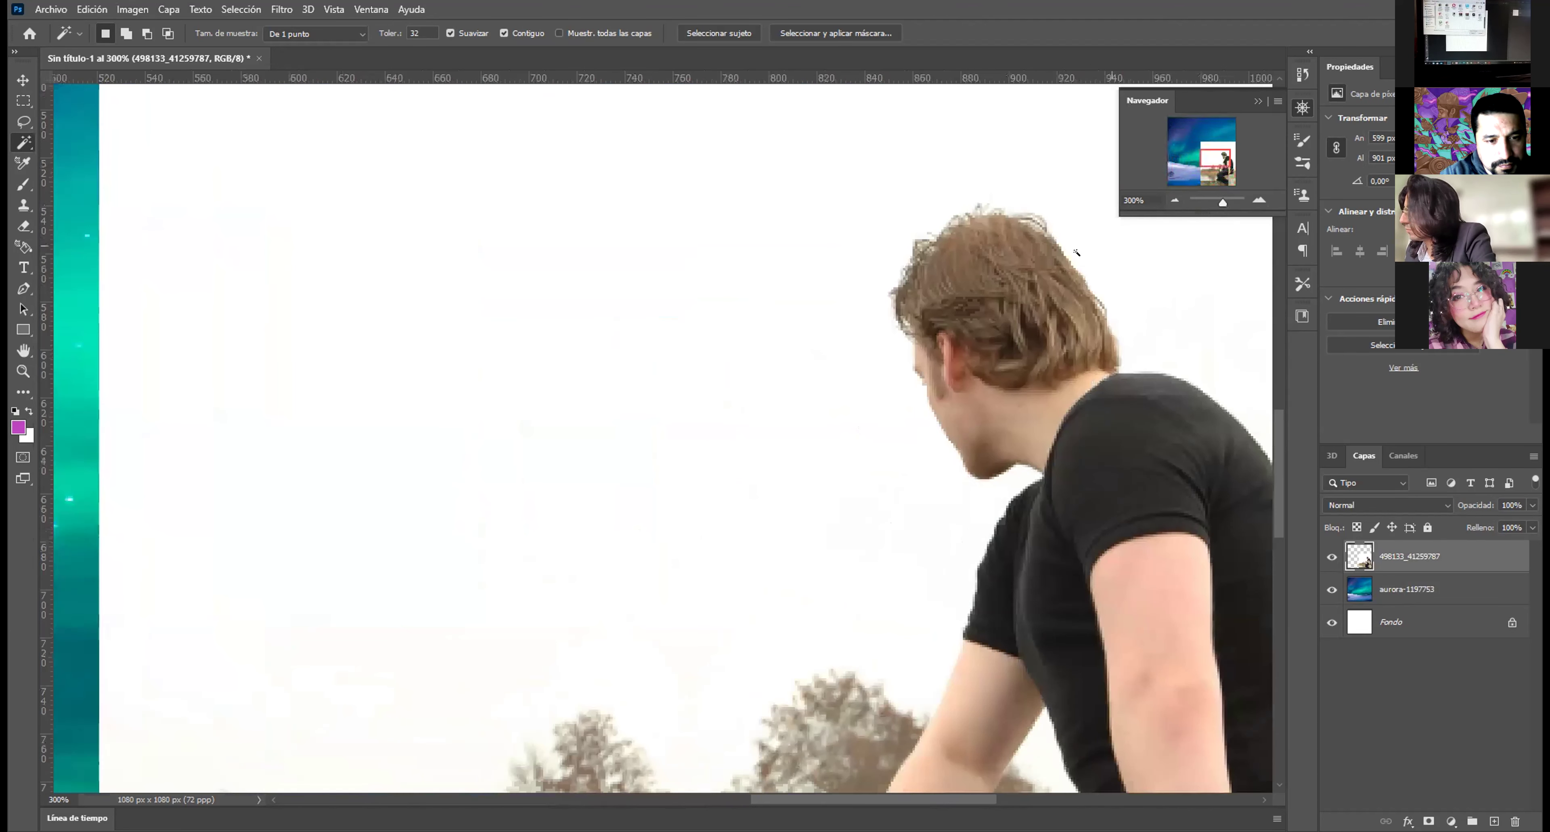
left_click(1259, 199)
left_click_drag(1209, 152, 1216, 149)
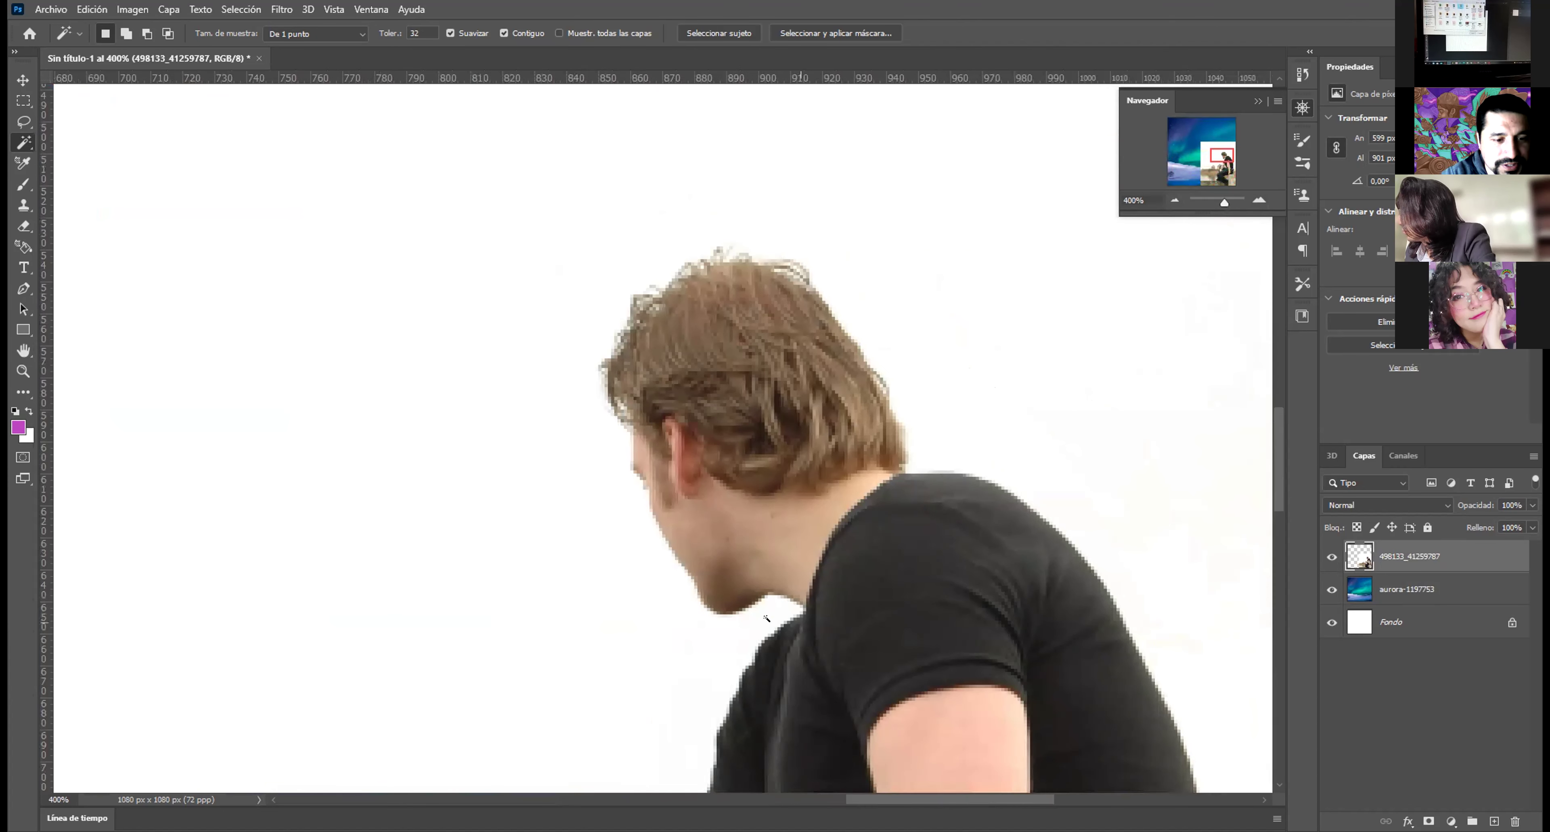
left_click(1173, 199)
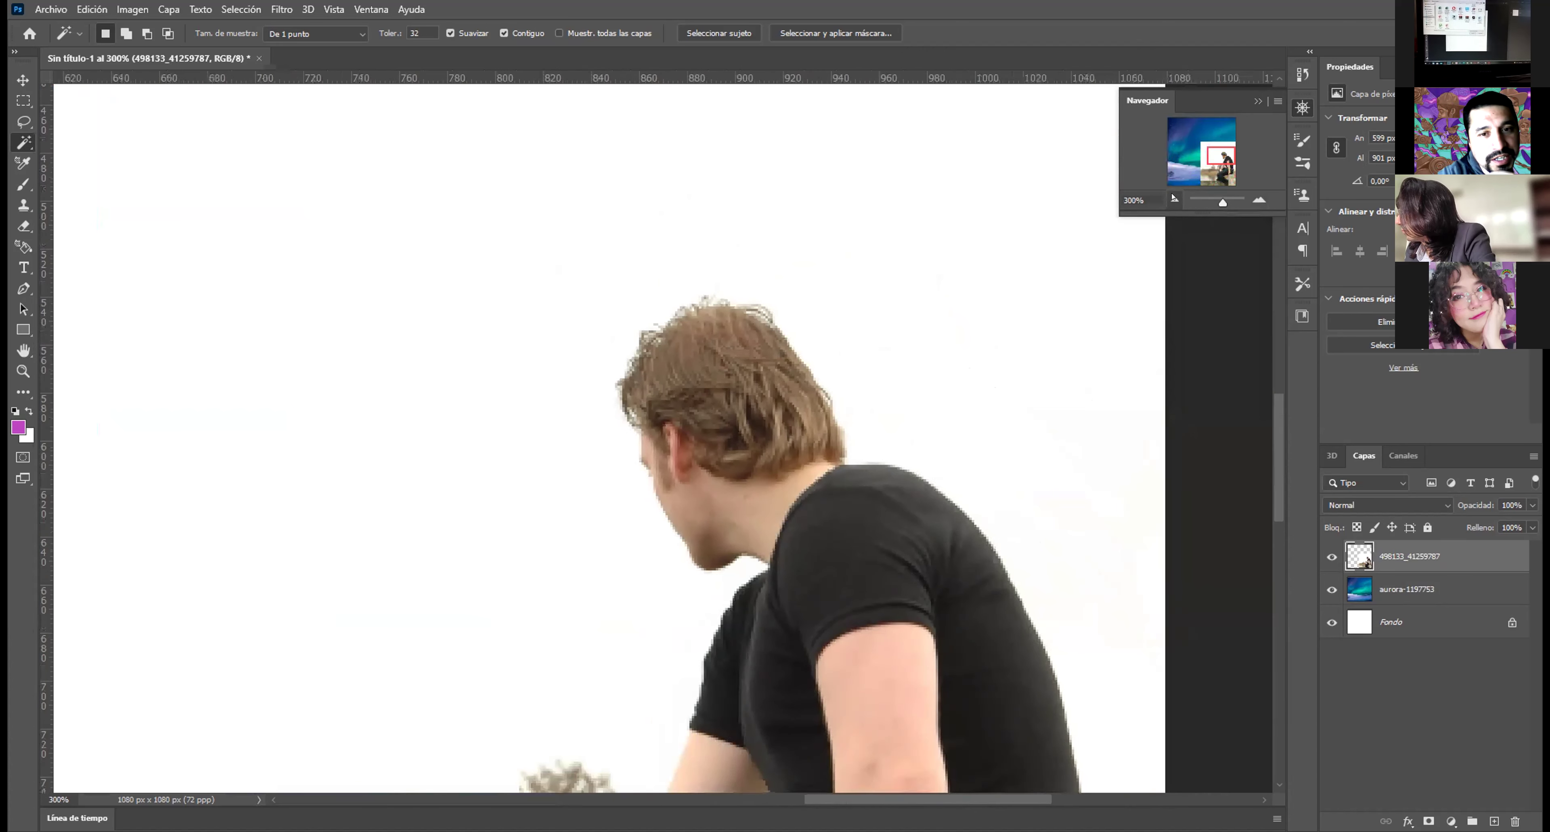
left_click(1174, 200)
left_click(1174, 199)
left_click(1187, 186)
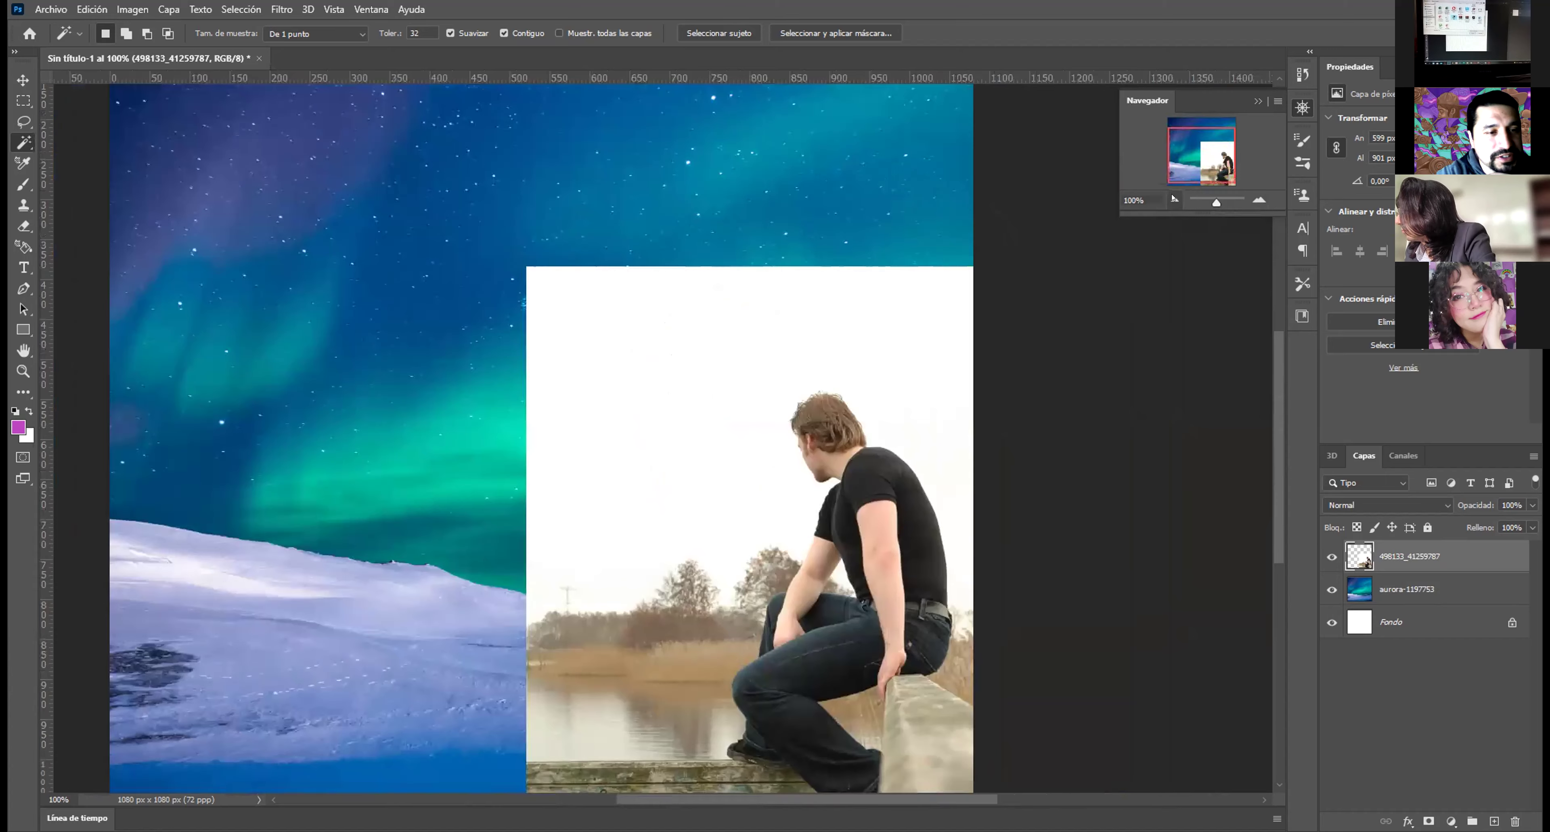
left_click(1174, 199)
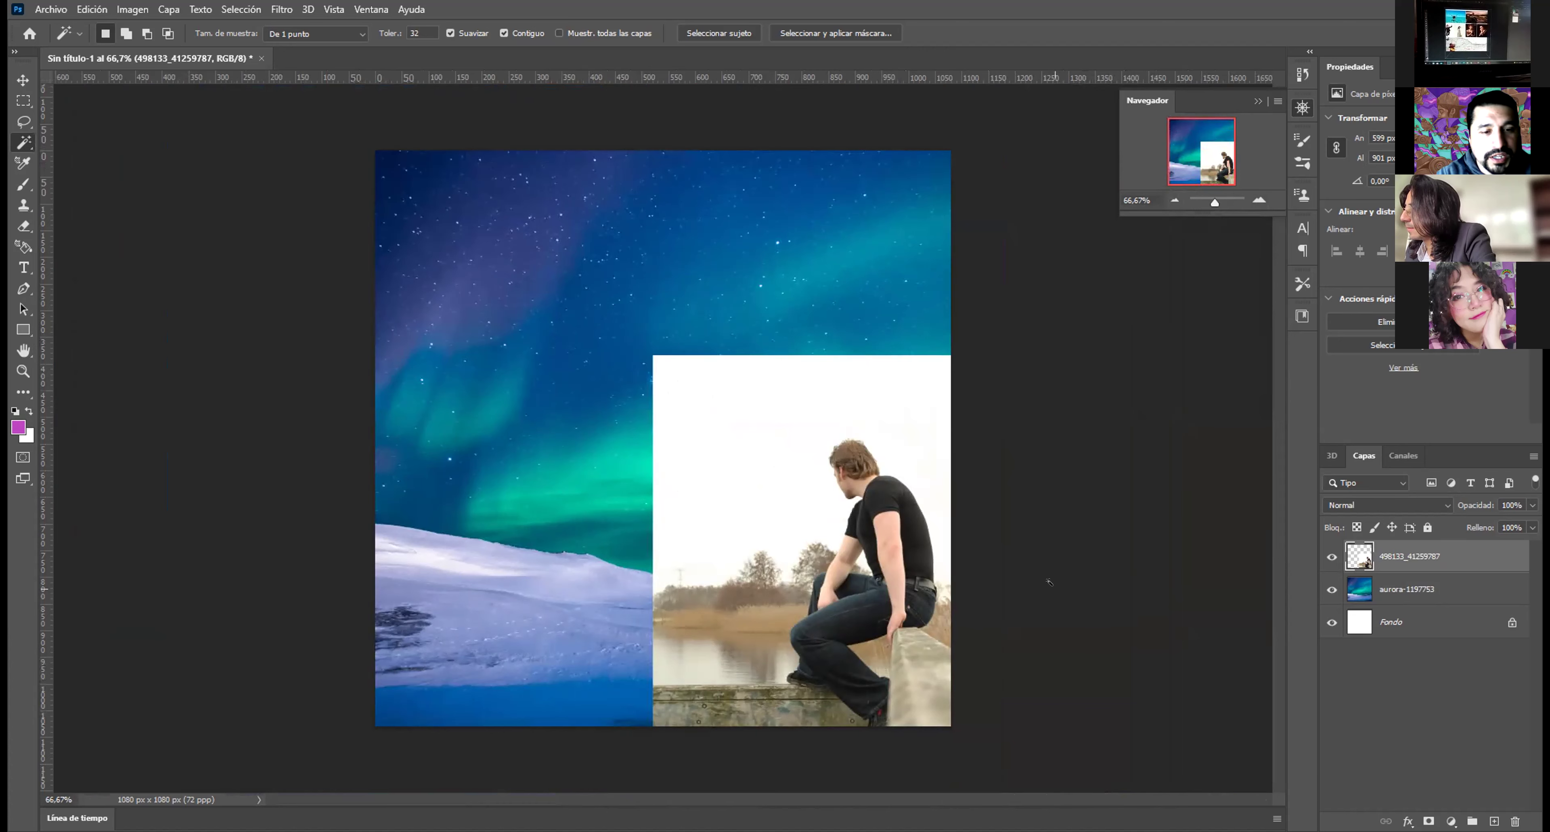
Step: Select the white sky around the man with the Magic Wand at tolerance 32 and inspect the edge around his head
left_click(1261, 199)
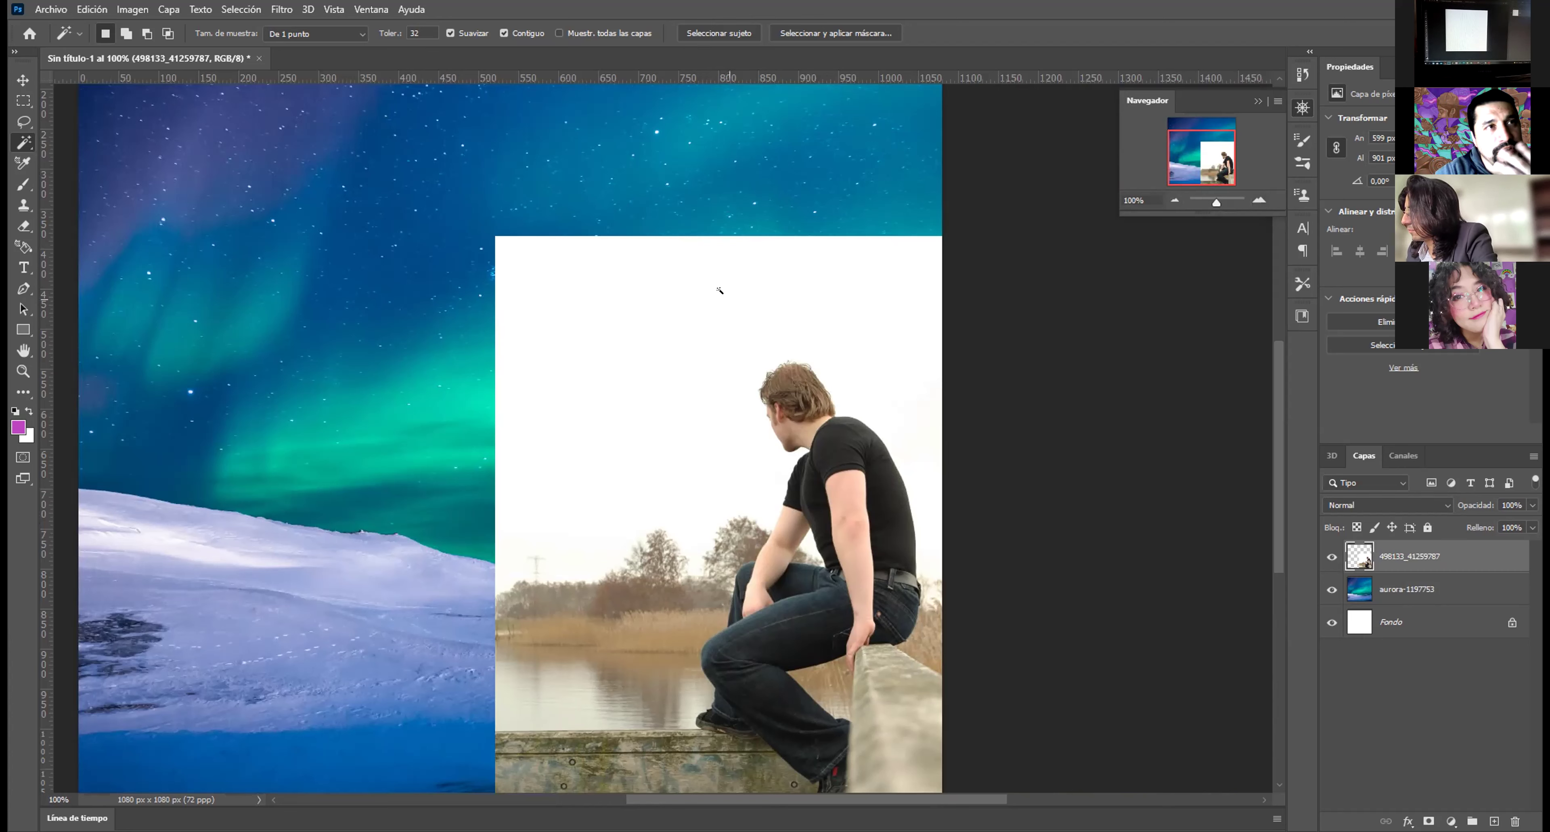
left_click(738, 299)
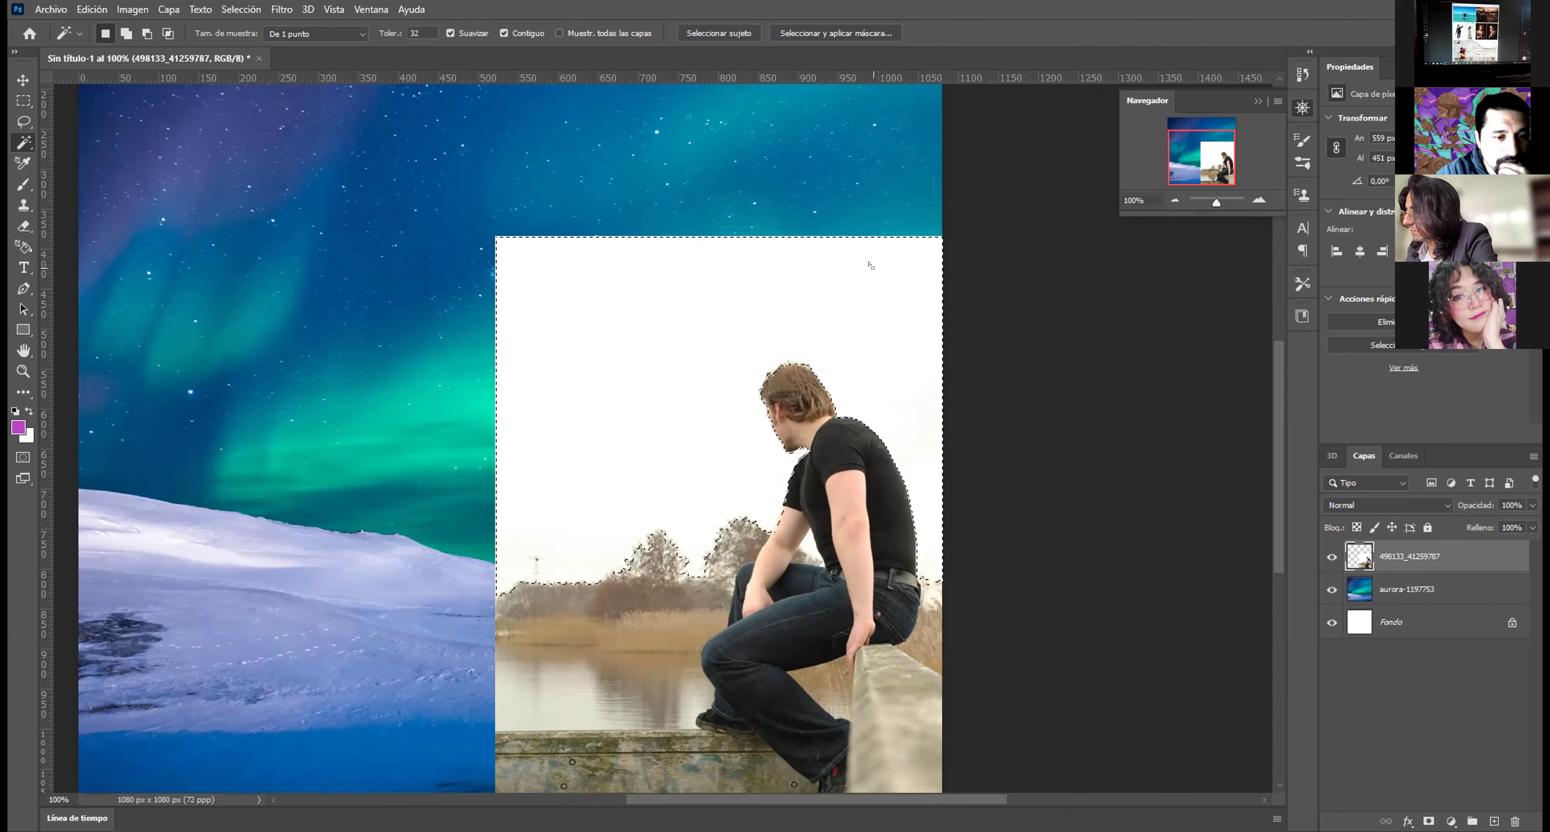
left_click(1258, 200)
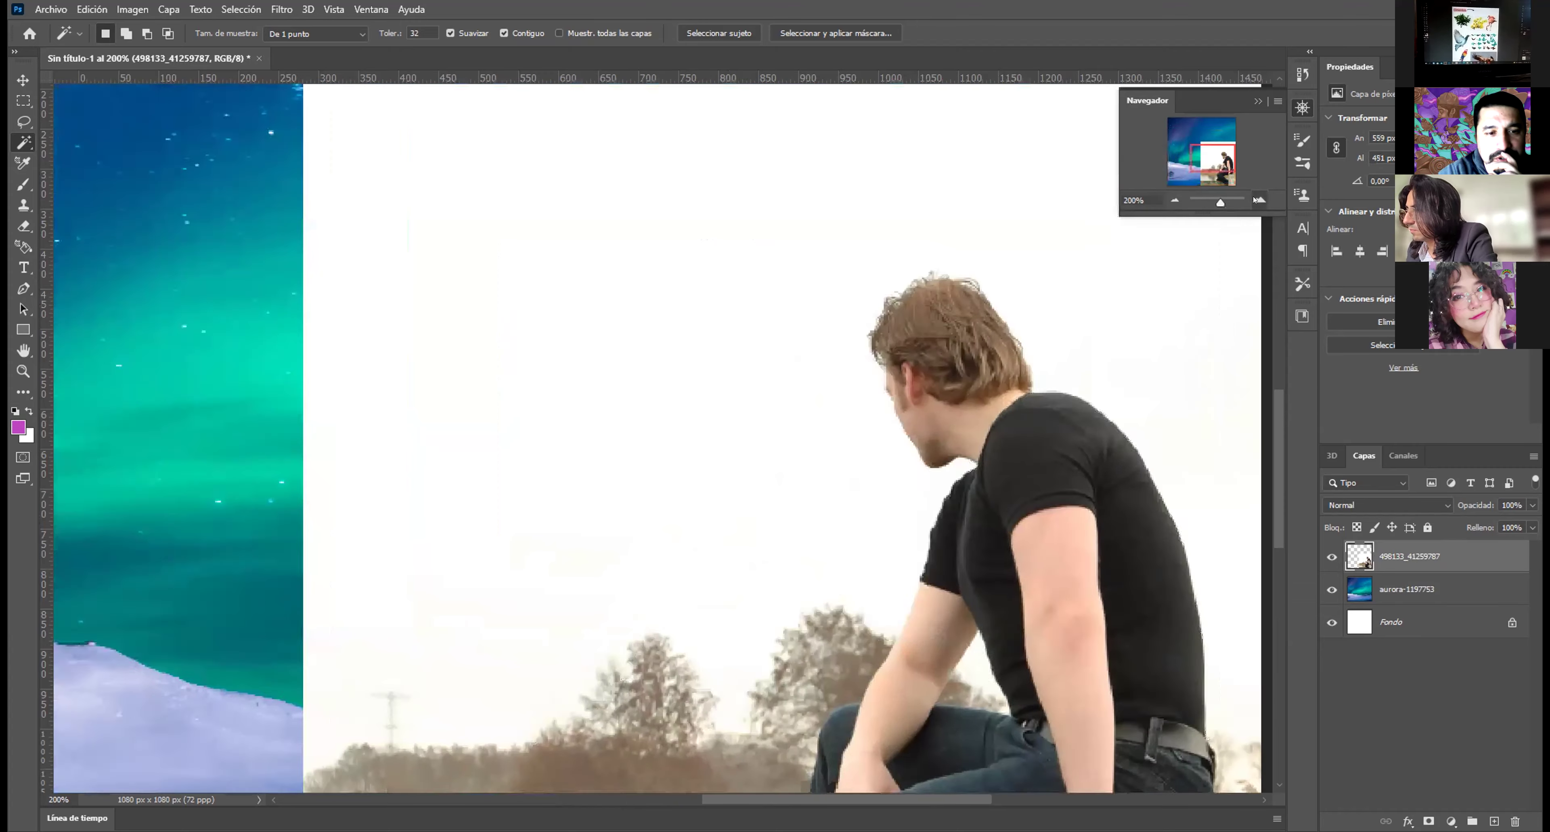
left_click(1258, 199)
left_click(1258, 199)
left_click_drag(1208, 151, 1216, 150)
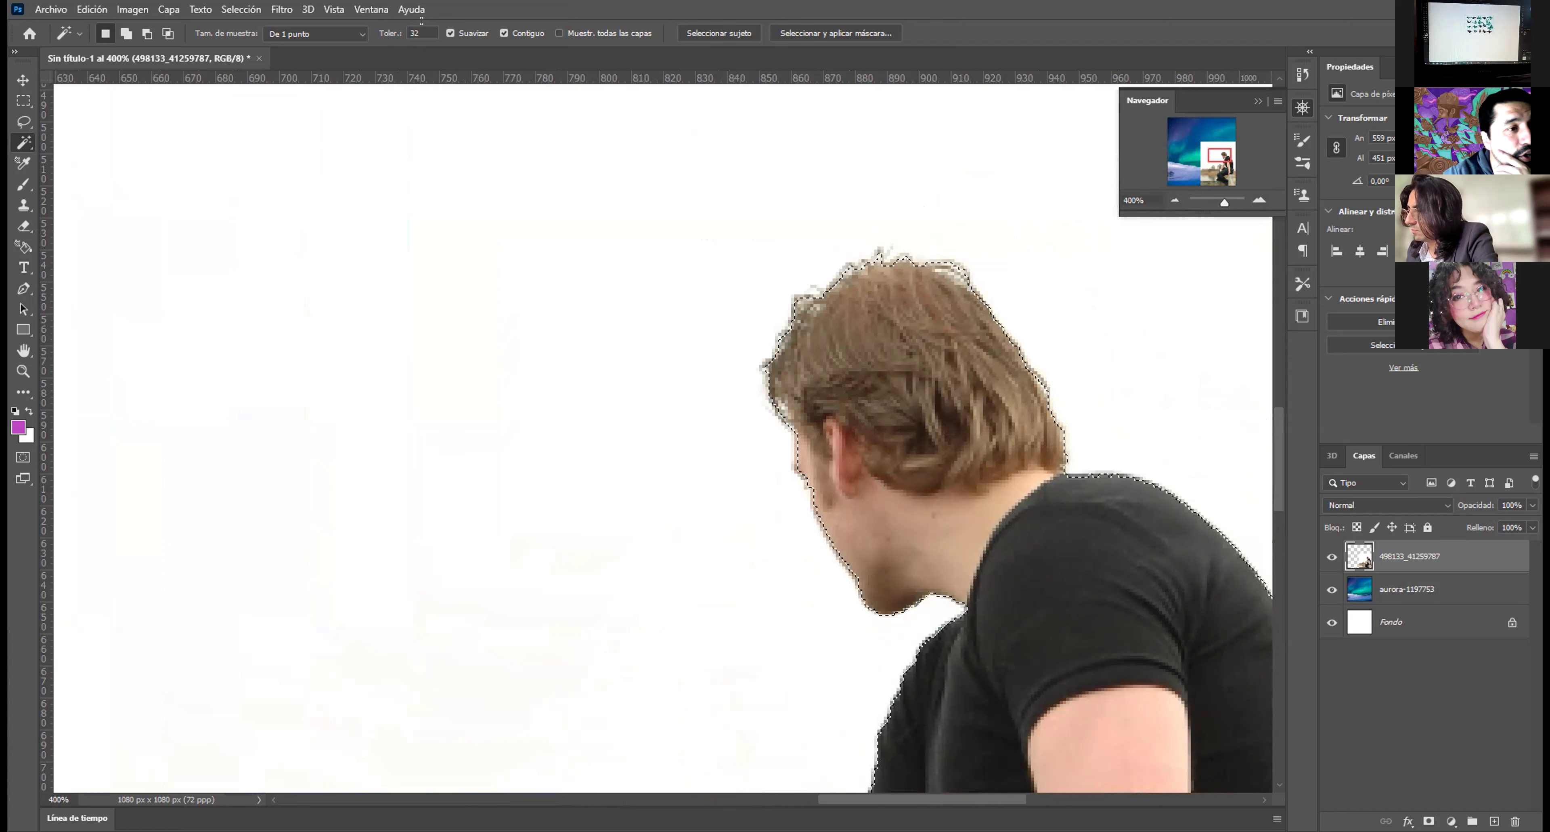
Step: Set the Magic Wand tolerance to 80 and reselect the white background around the man
left_click(405, 33)
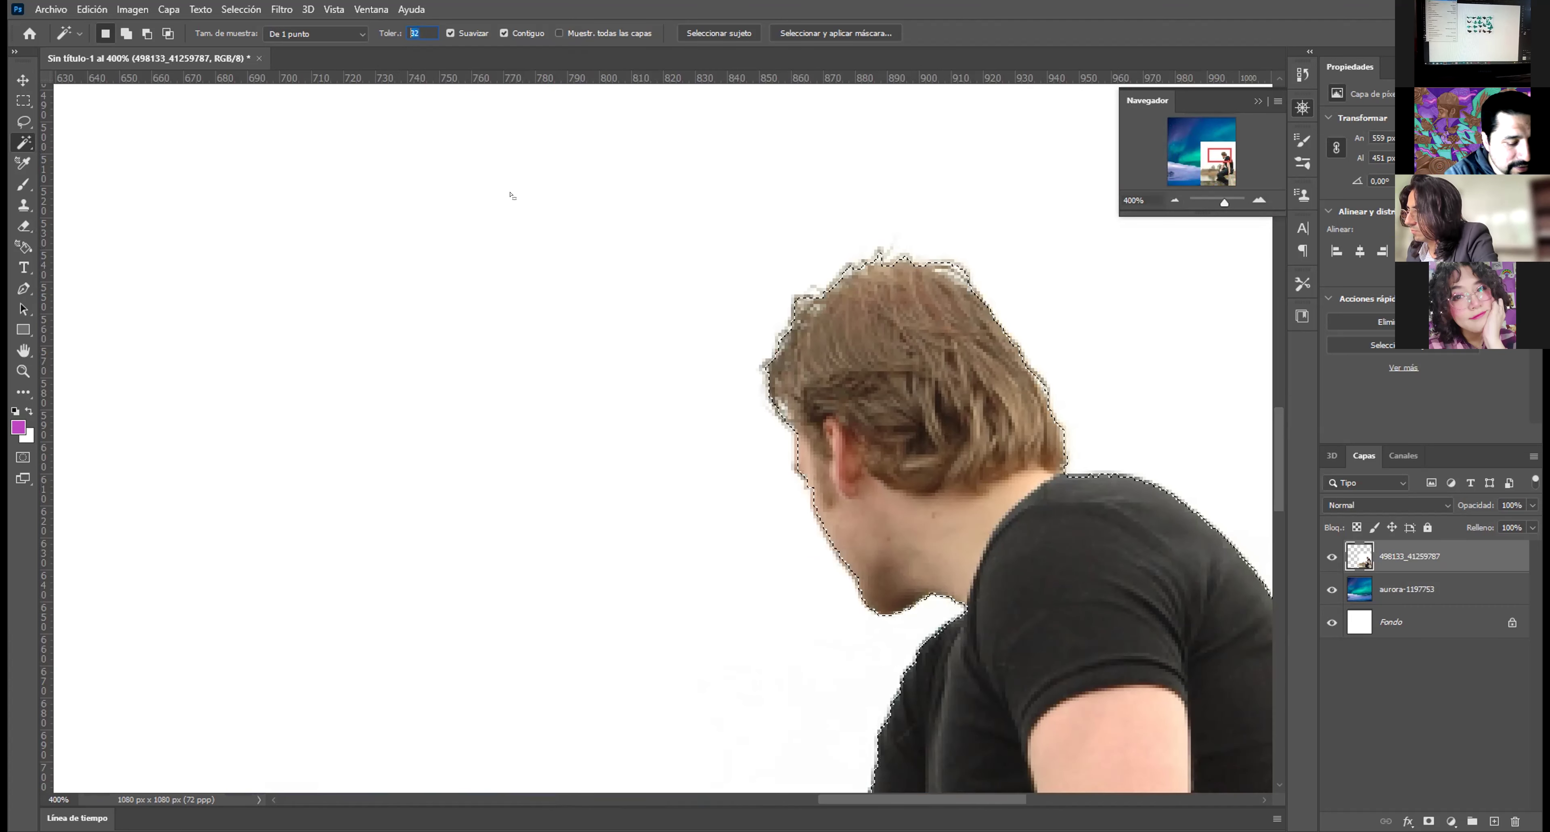
type("80")
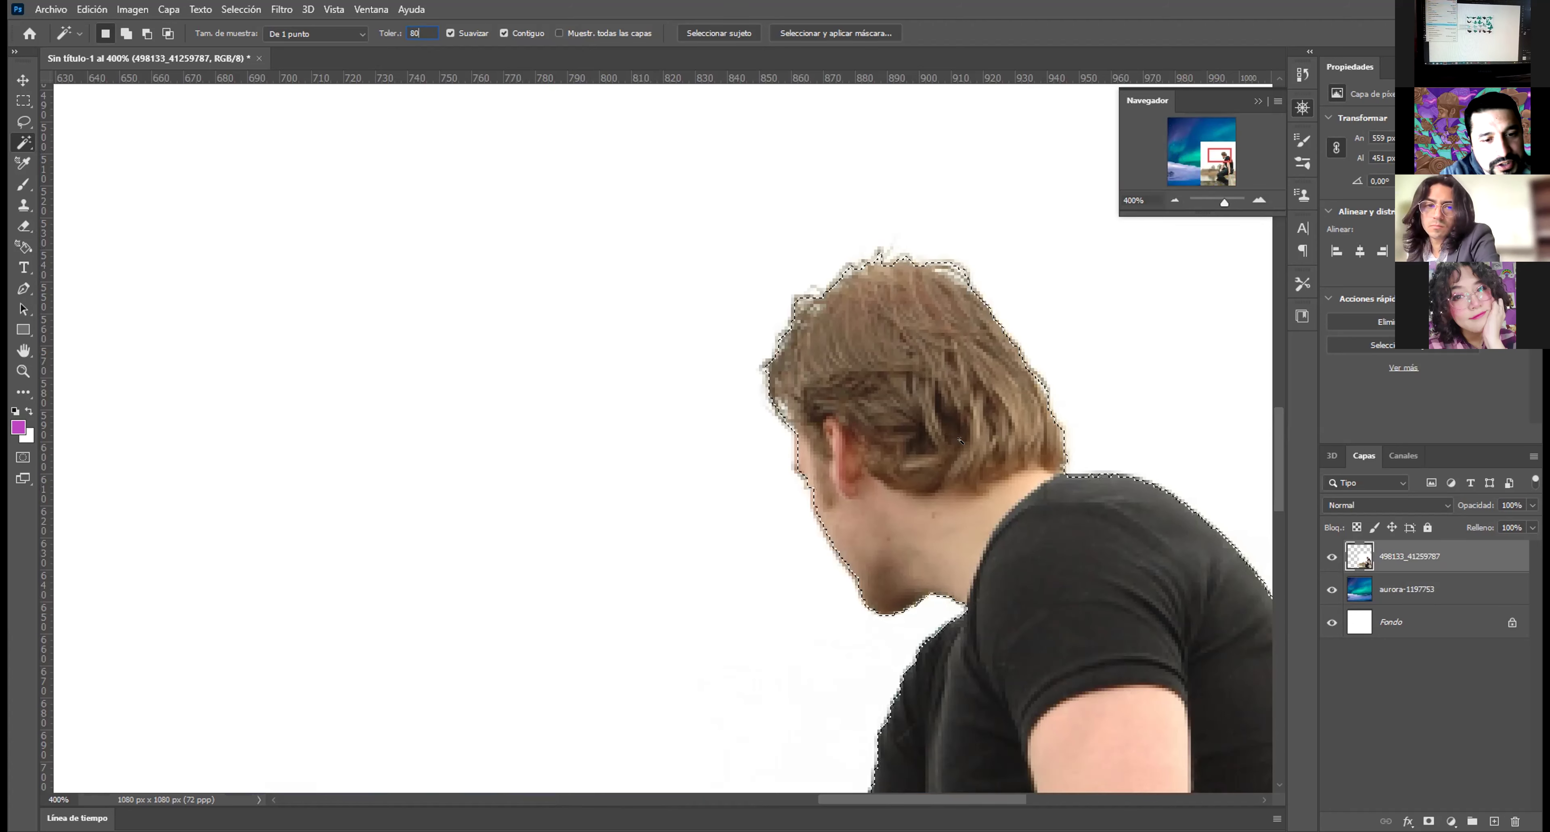
left_click(686, 237)
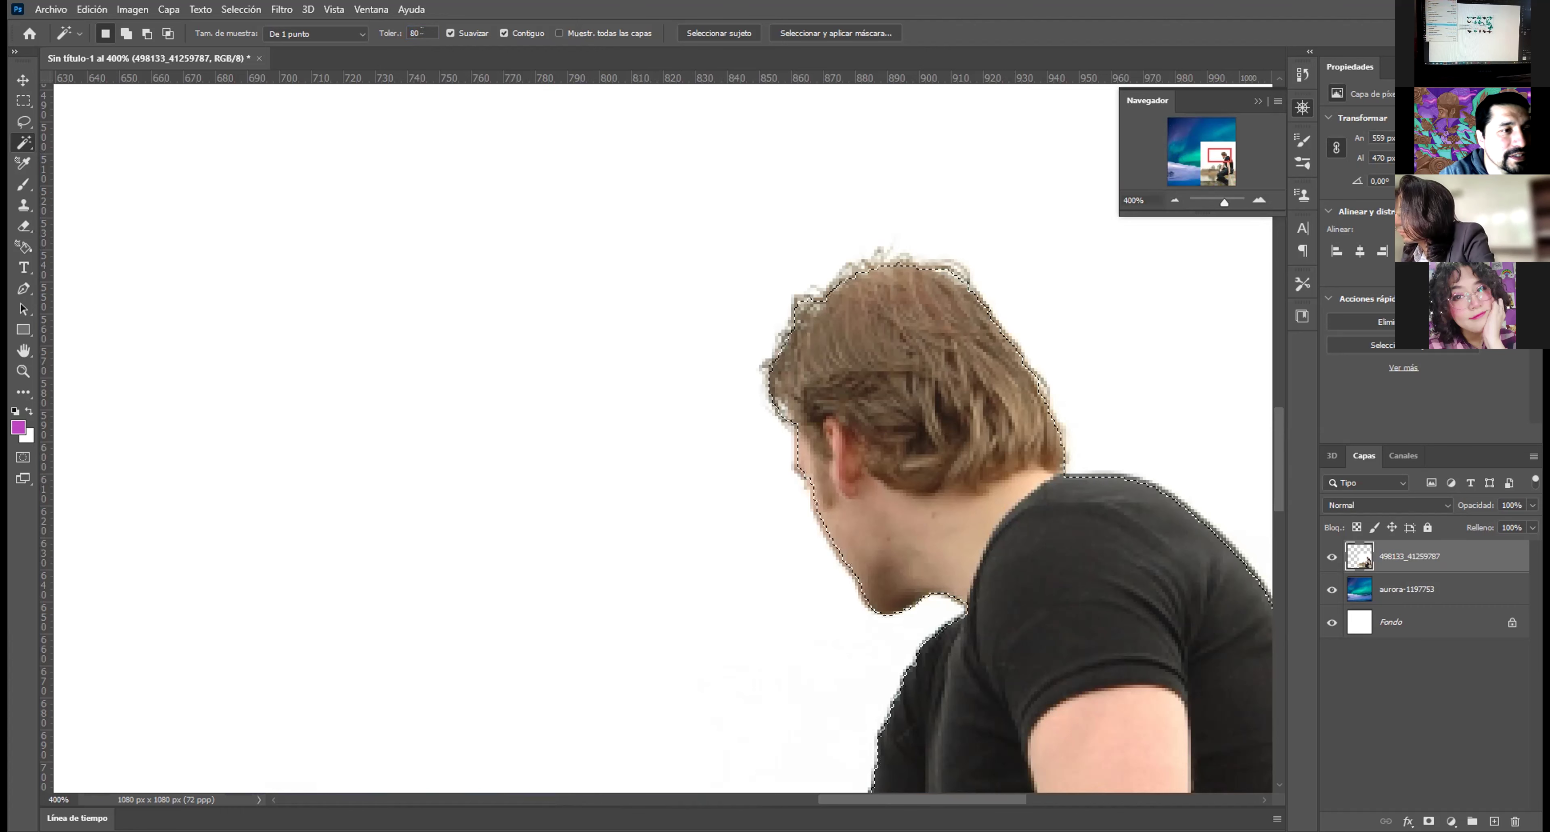
Step: Reselect the white background around the man with the Magic Wand at tolerance 10 and again at tolerance 1
type("10")
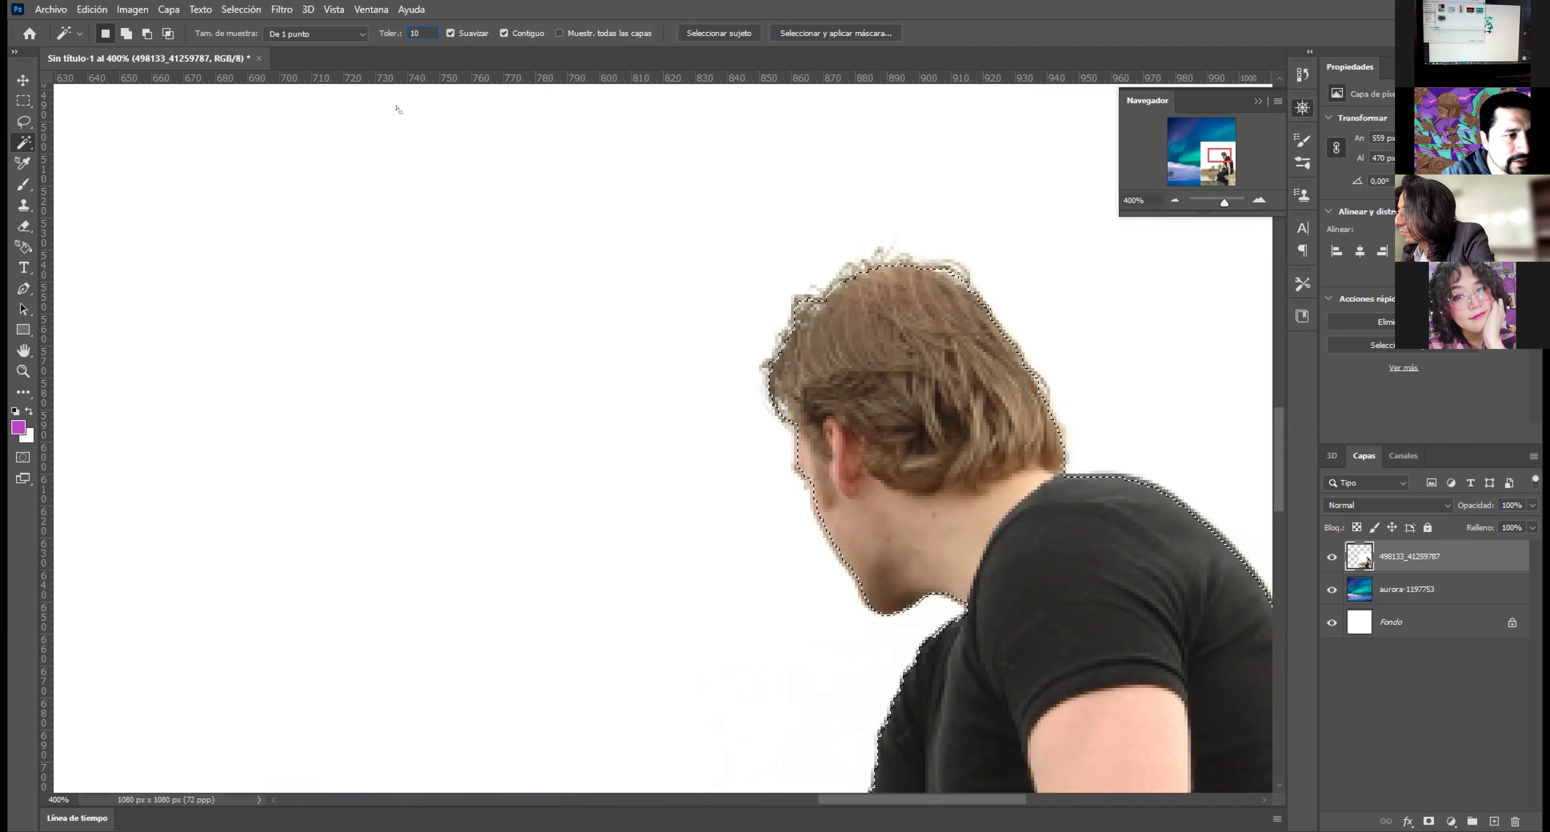
key("ctrl+d")
left_click(498, 185)
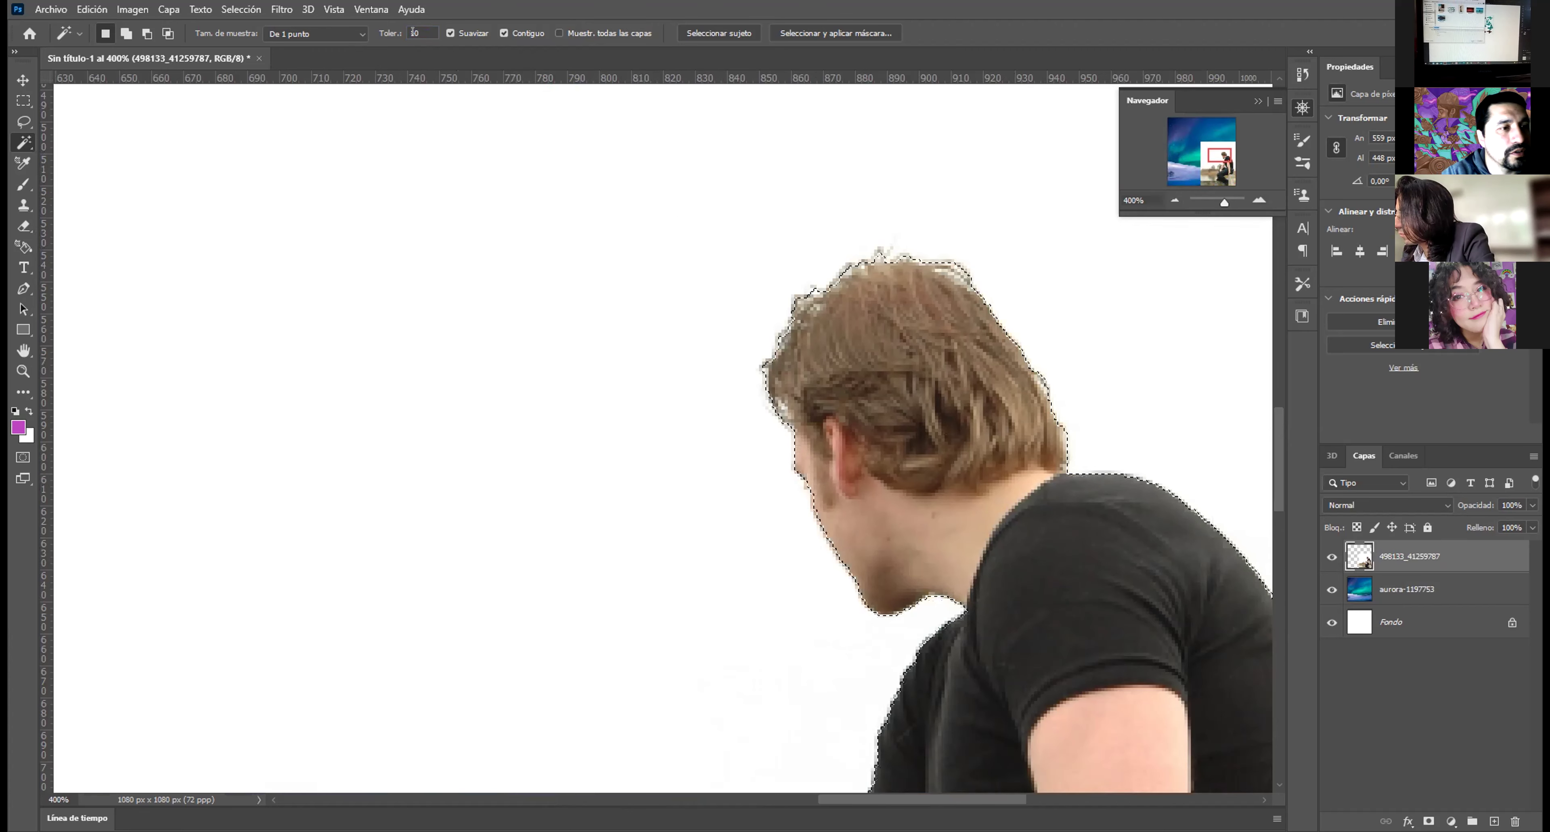
key("Return")
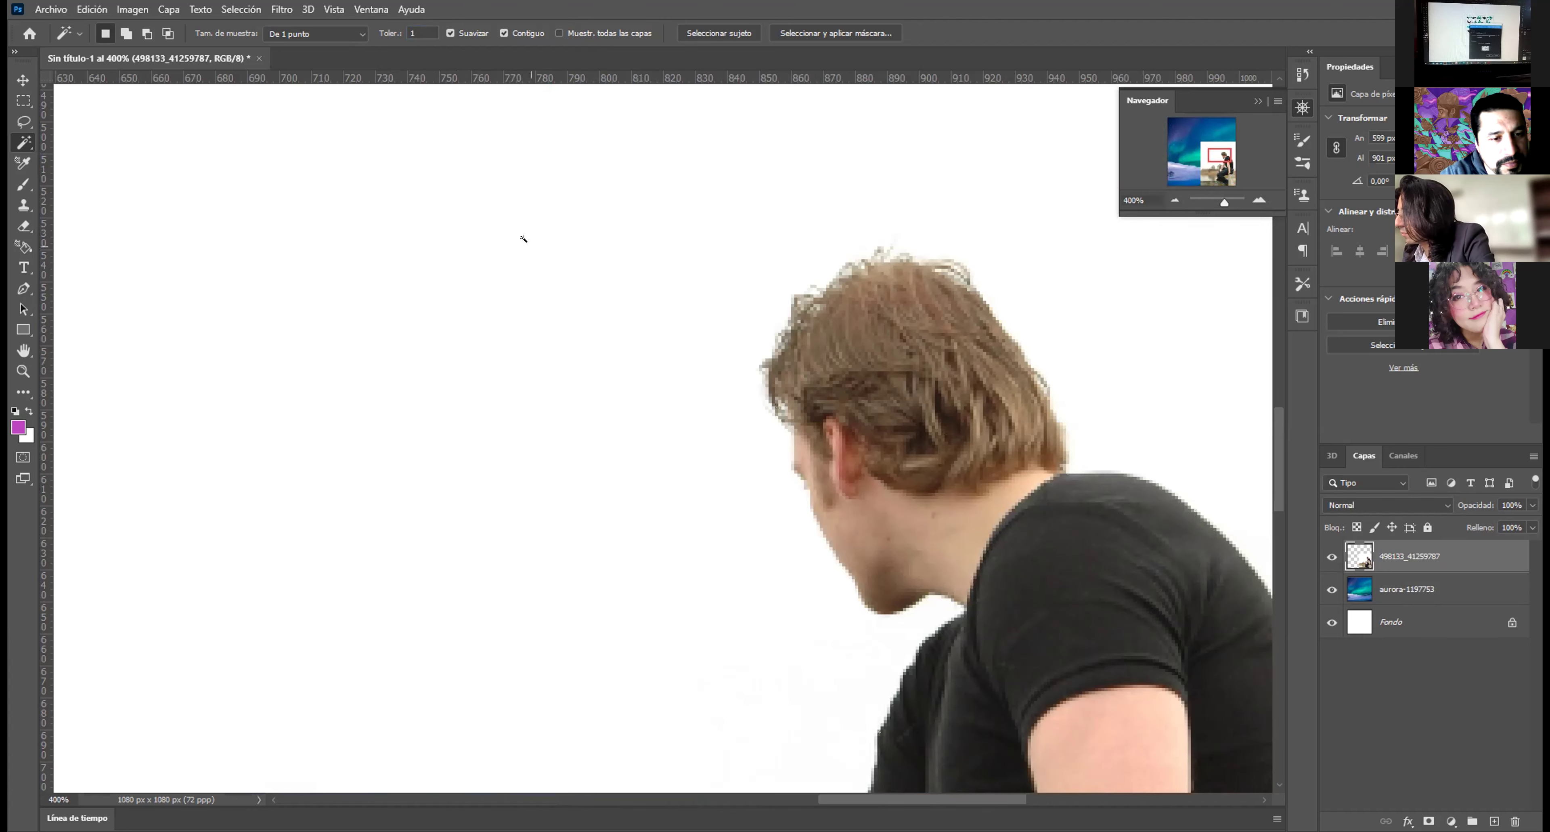
left_click(525, 248)
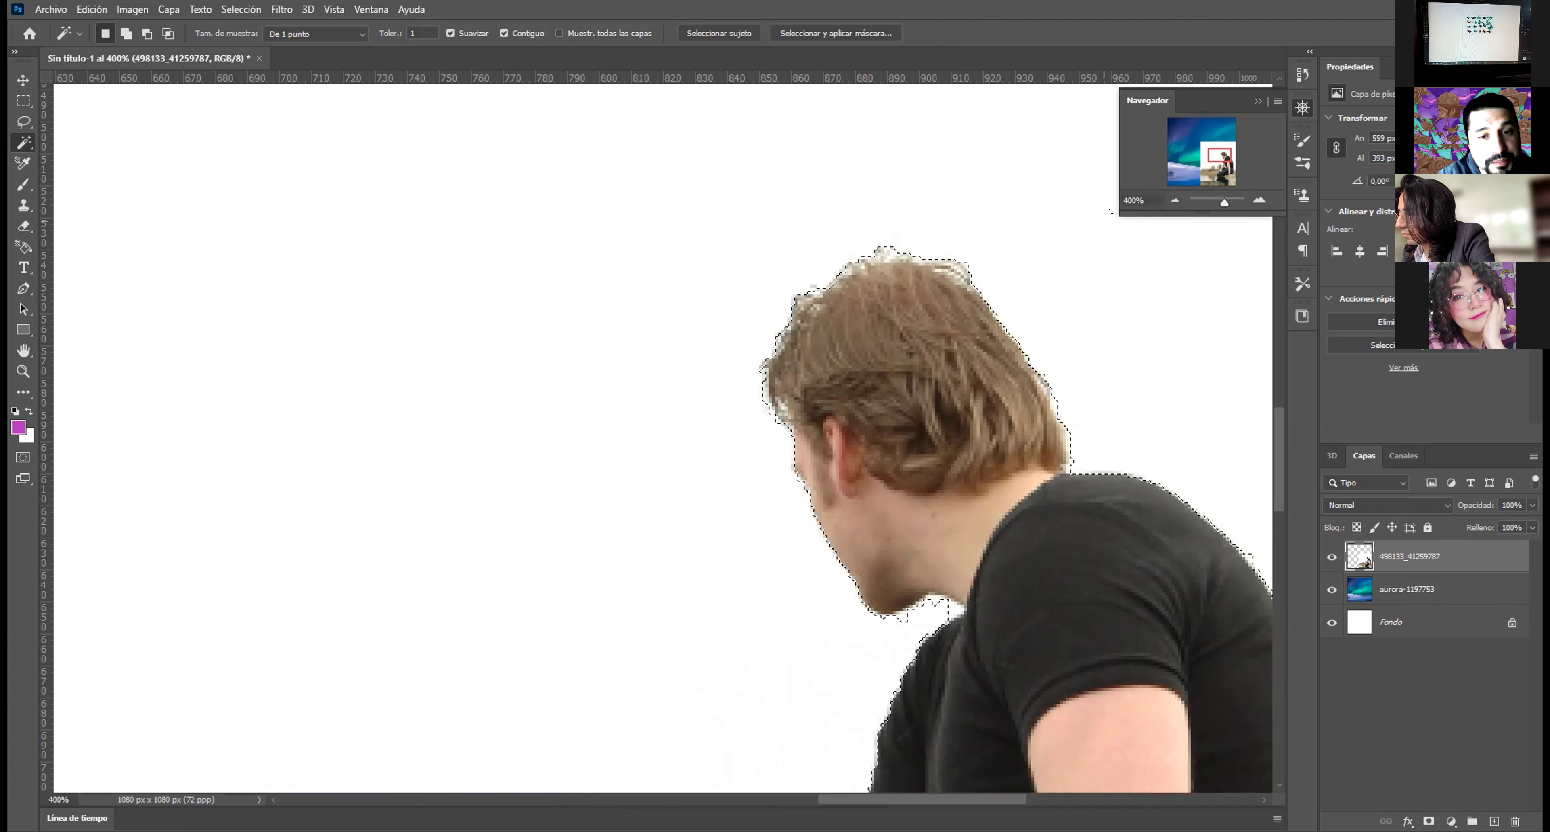
Step: Delete the selected white sky from the man's photo layer and clear the selection
left_click(1174, 200)
left_click(1174, 199)
left_click(1174, 200)
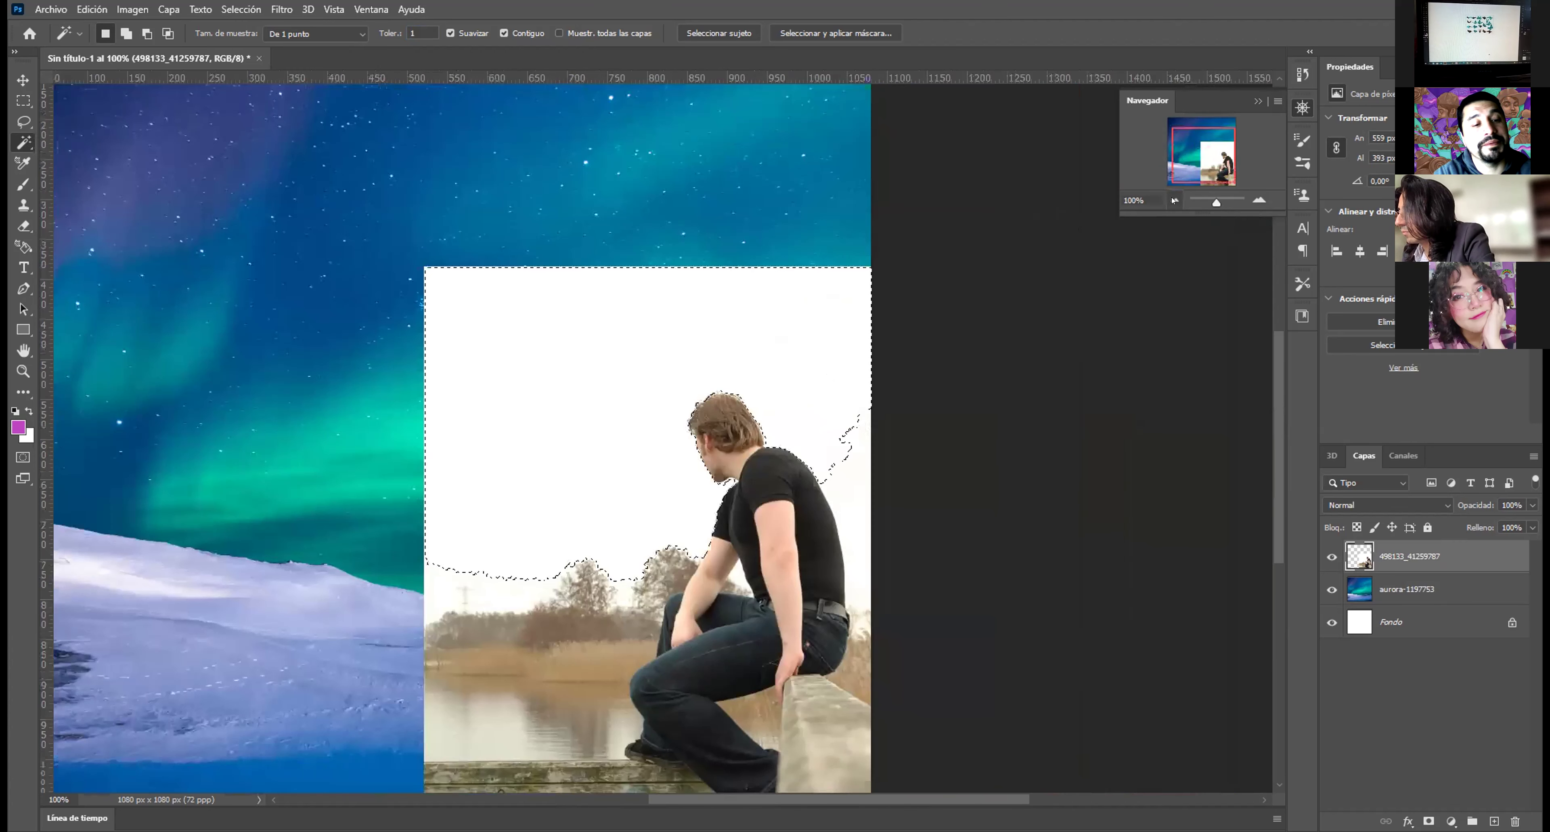
key("ctrl+plus")
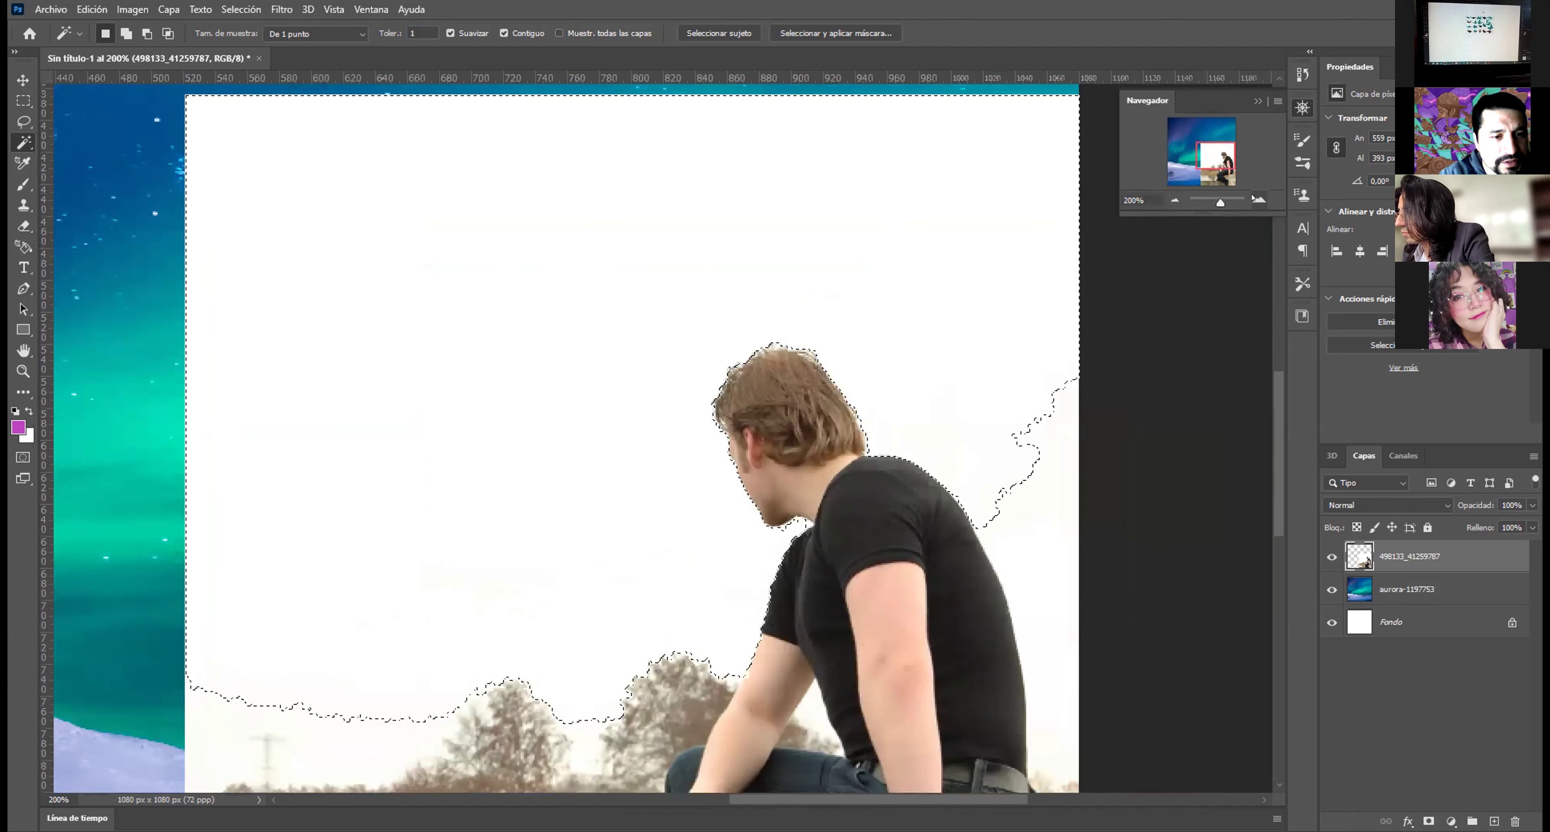
key("ctrl+minus")
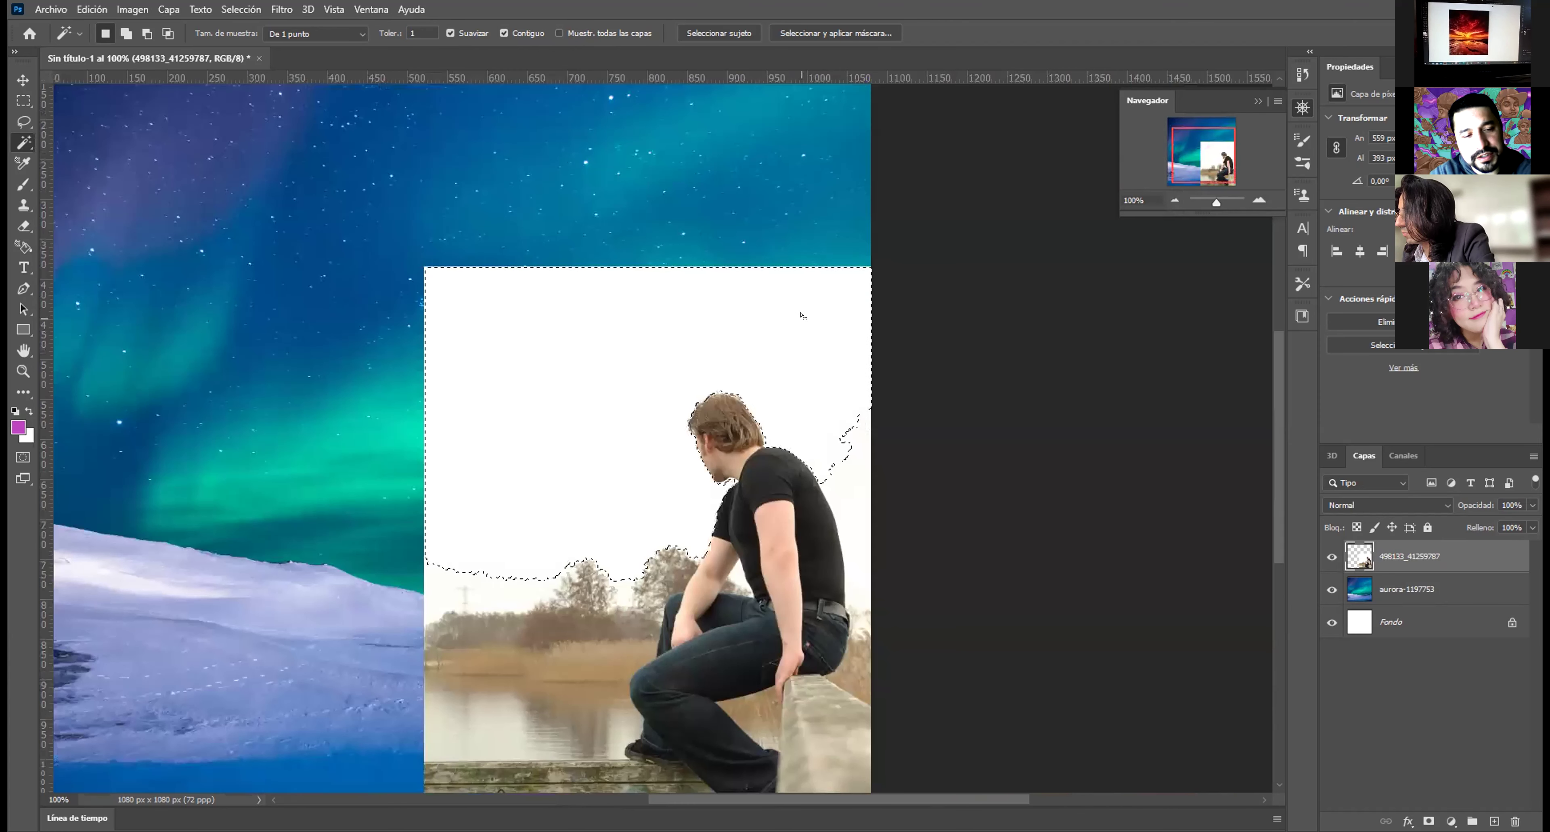
key("Delete")
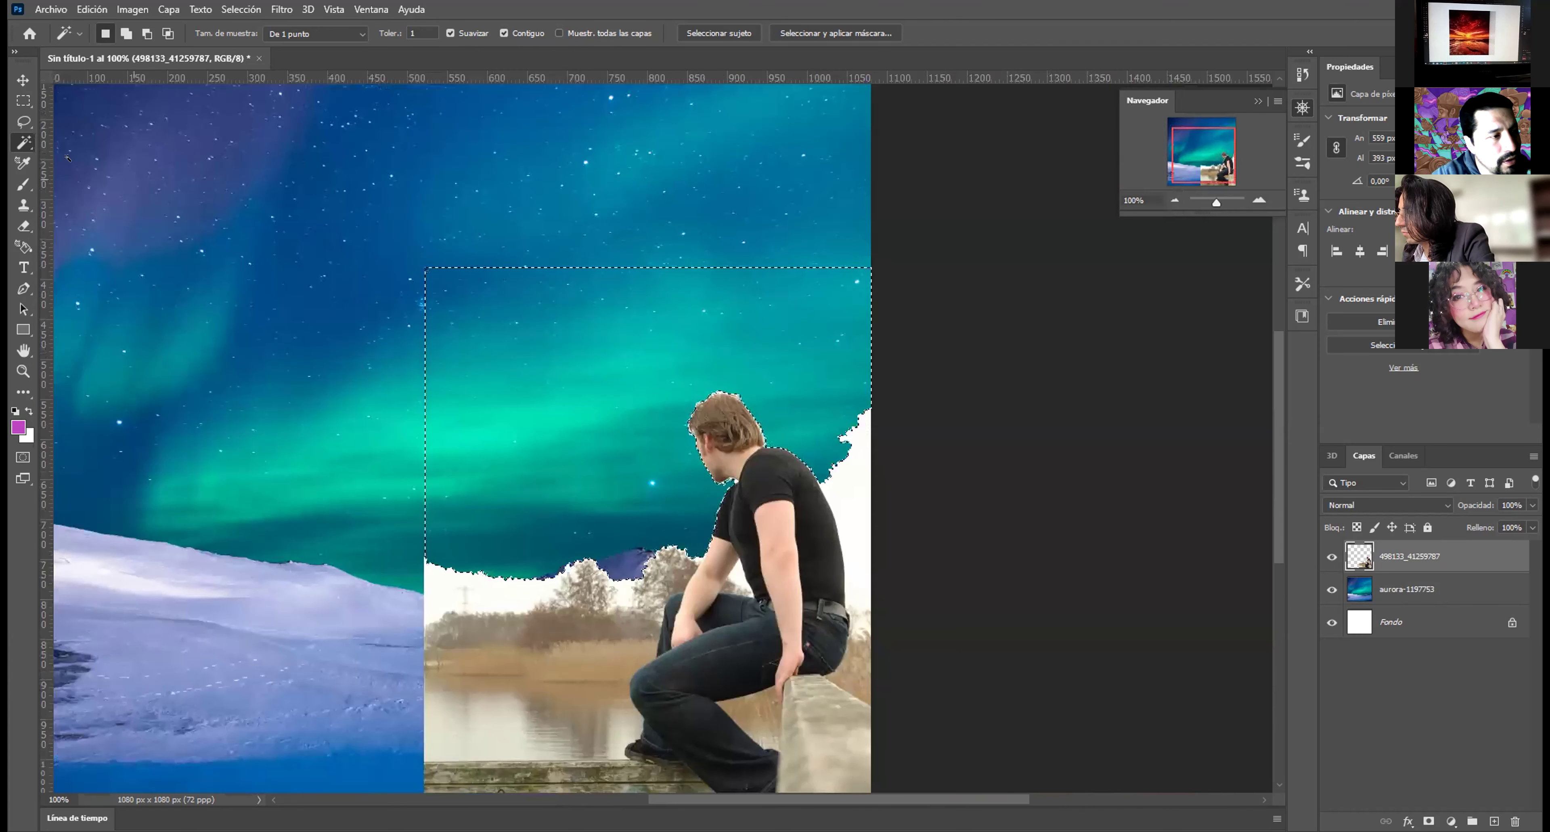
left_click(15, 97)
key("ctrl+d")
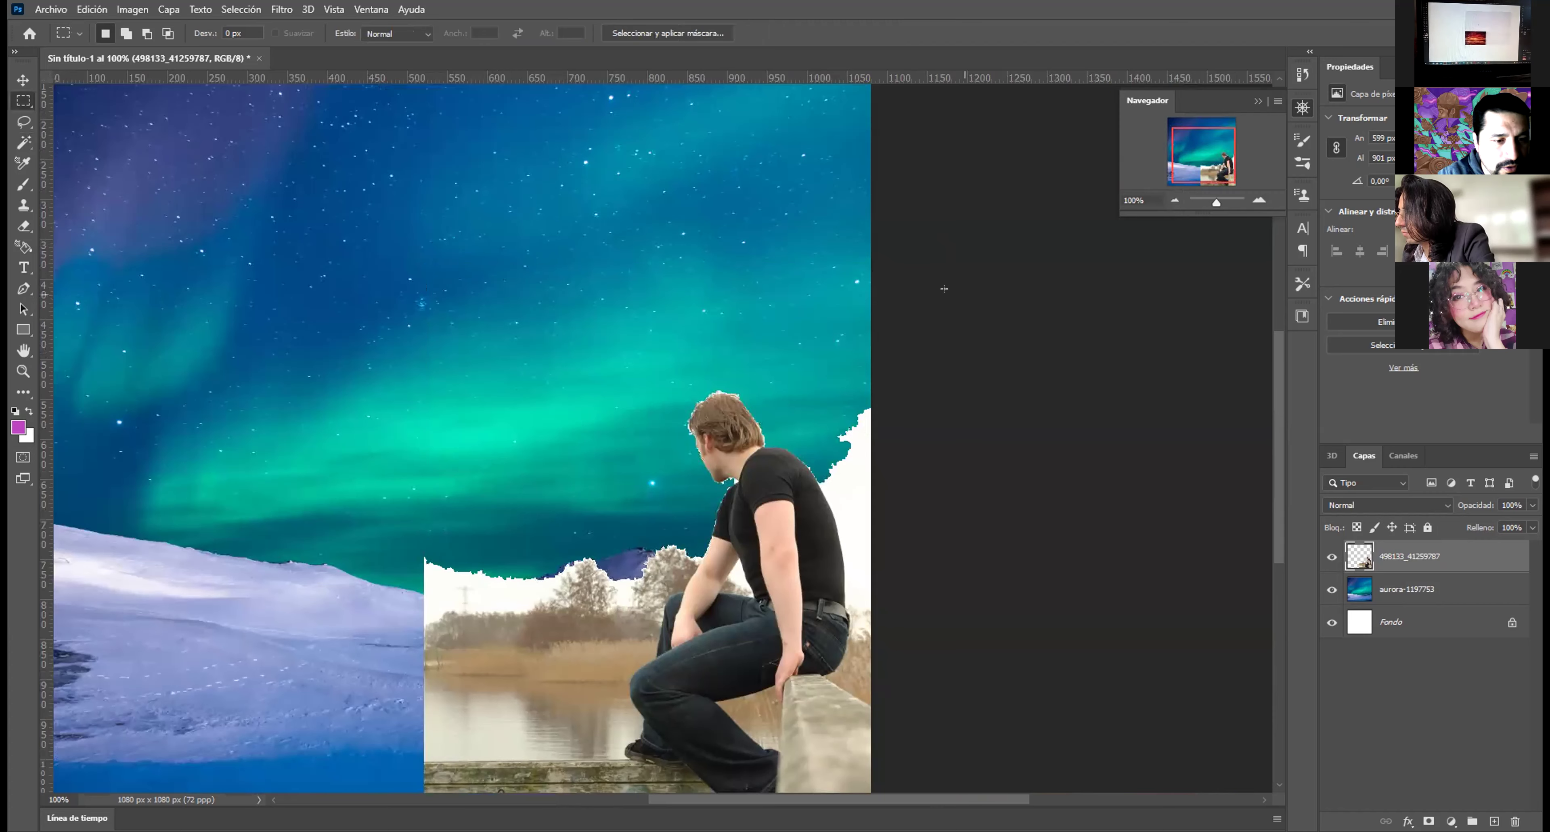
Step: Outline the white remnants under the man's chin with the Polygonal Lasso, delete them and clear the selection
left_click(1260, 201)
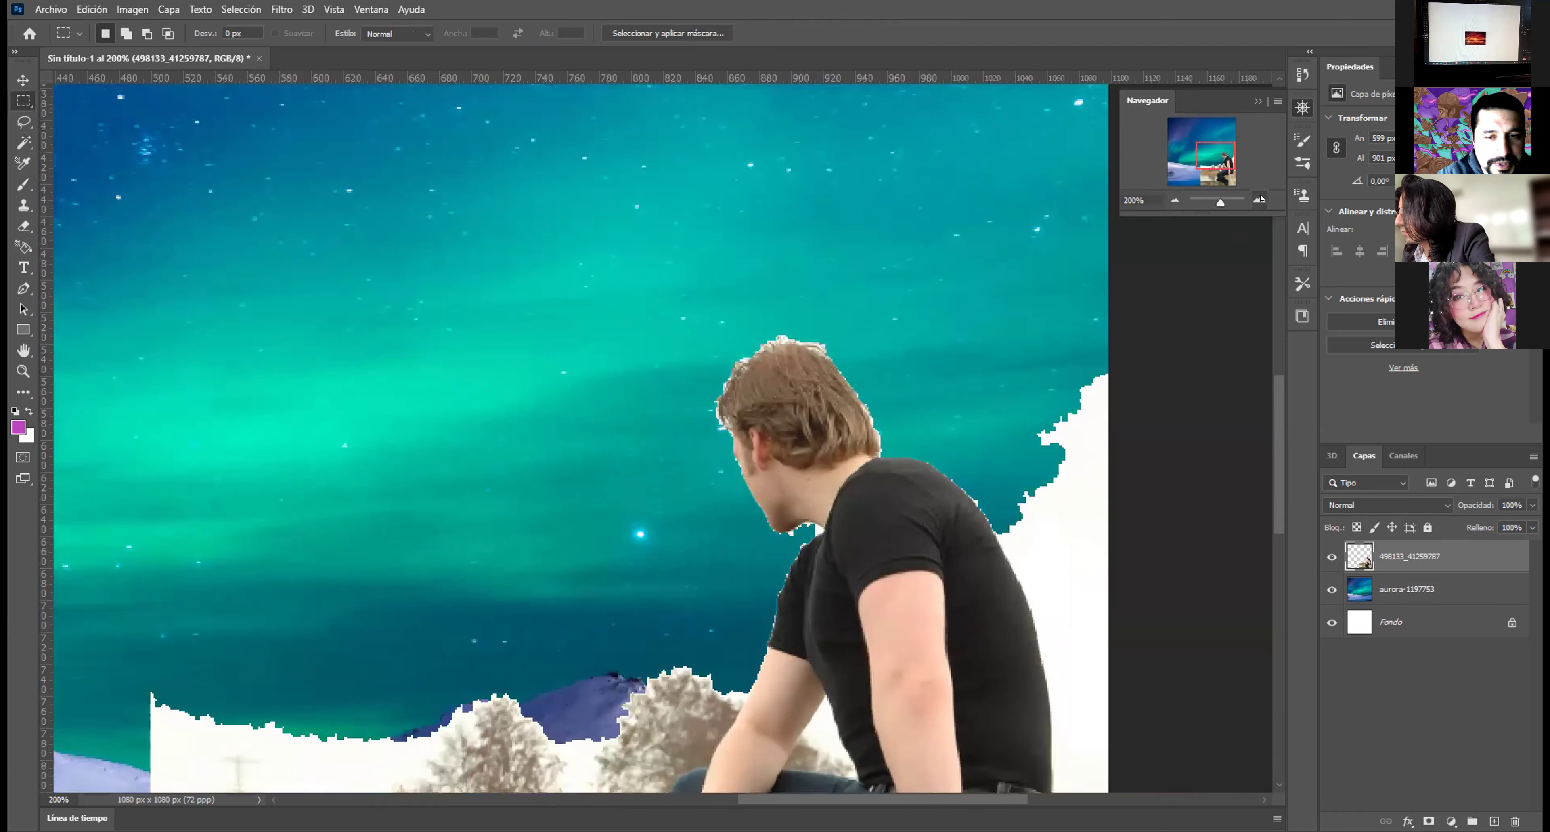
left_click(1260, 200)
left_click(1260, 200)
left_click_drag(1218, 148, 1223, 150)
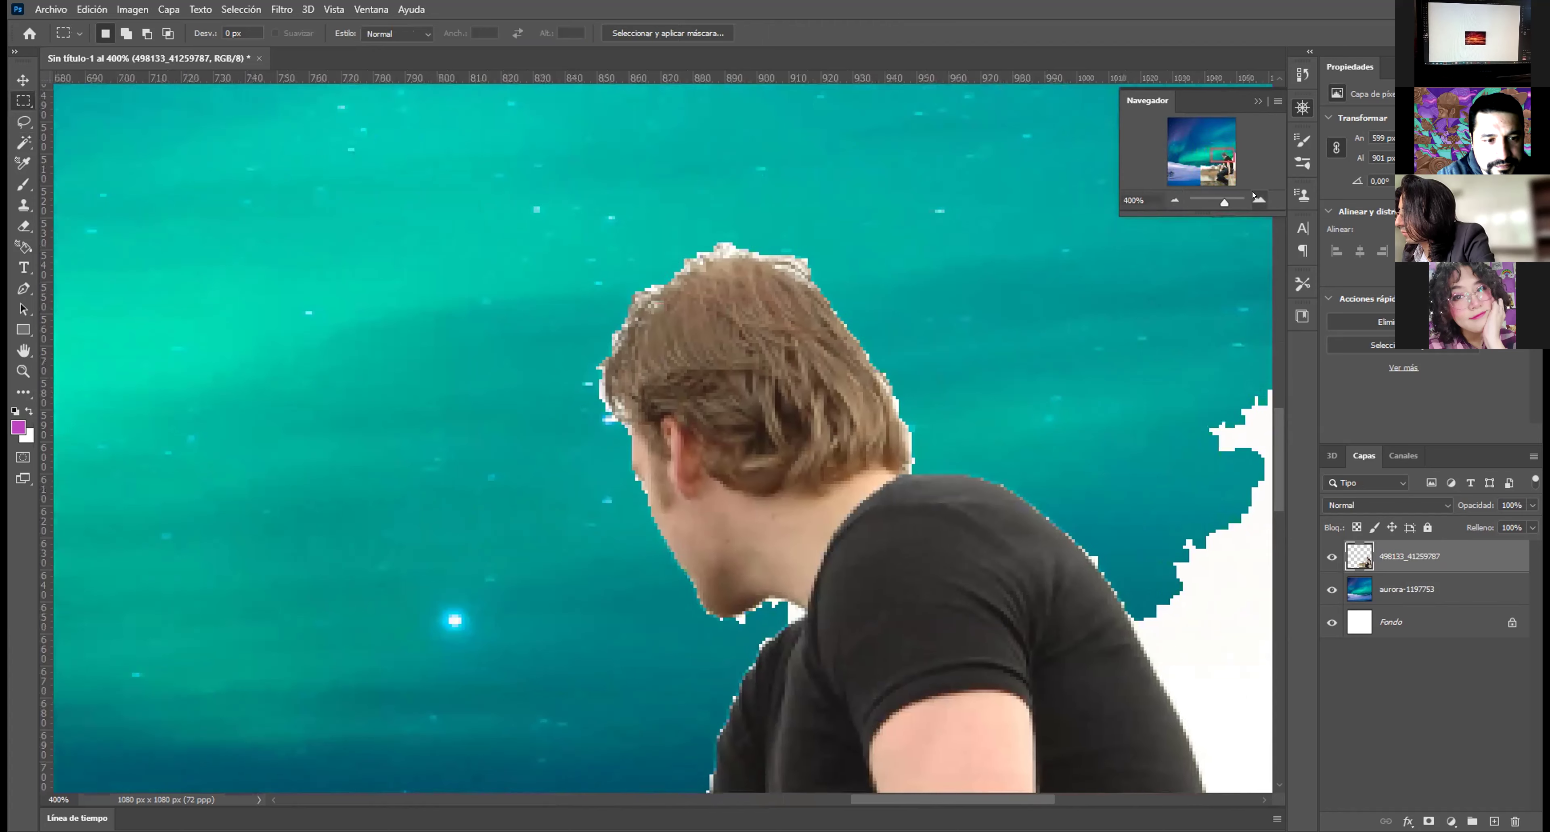
key("ctrl+plus")
key("ctrl+plus")
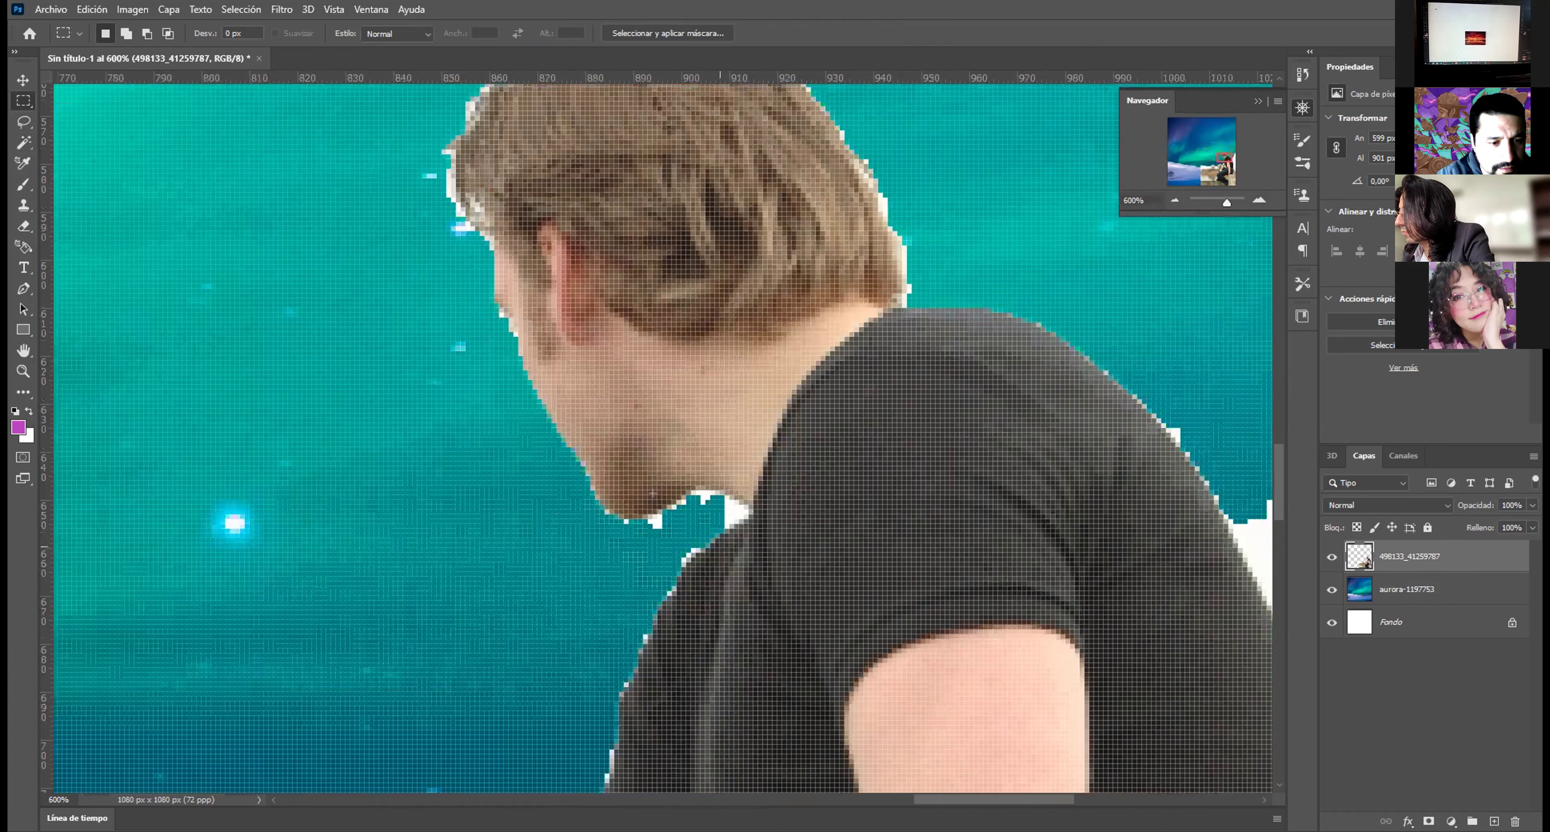
right_click(23, 102)
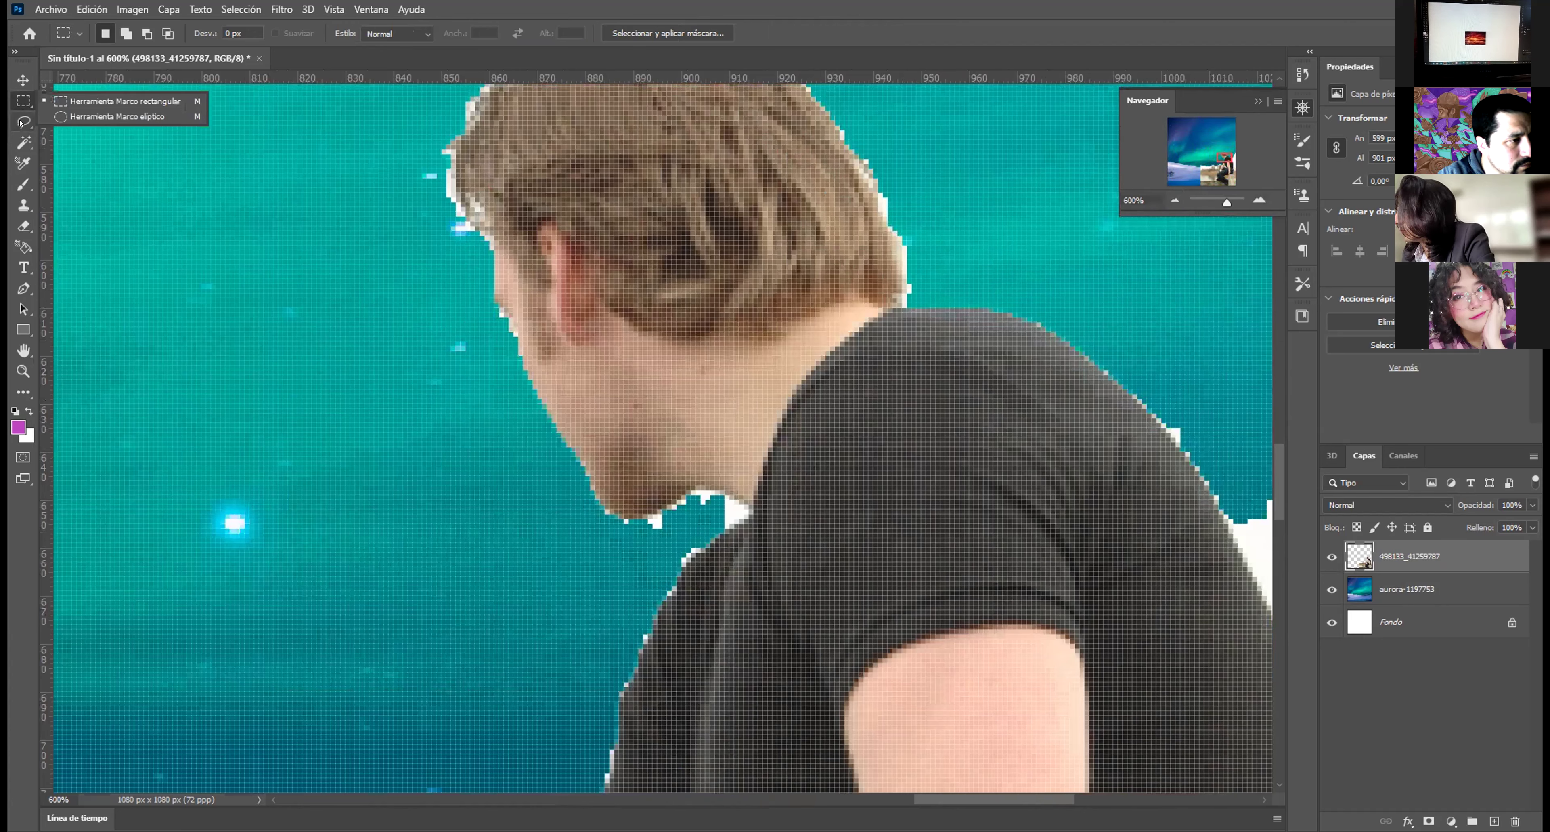
left_click(21, 122)
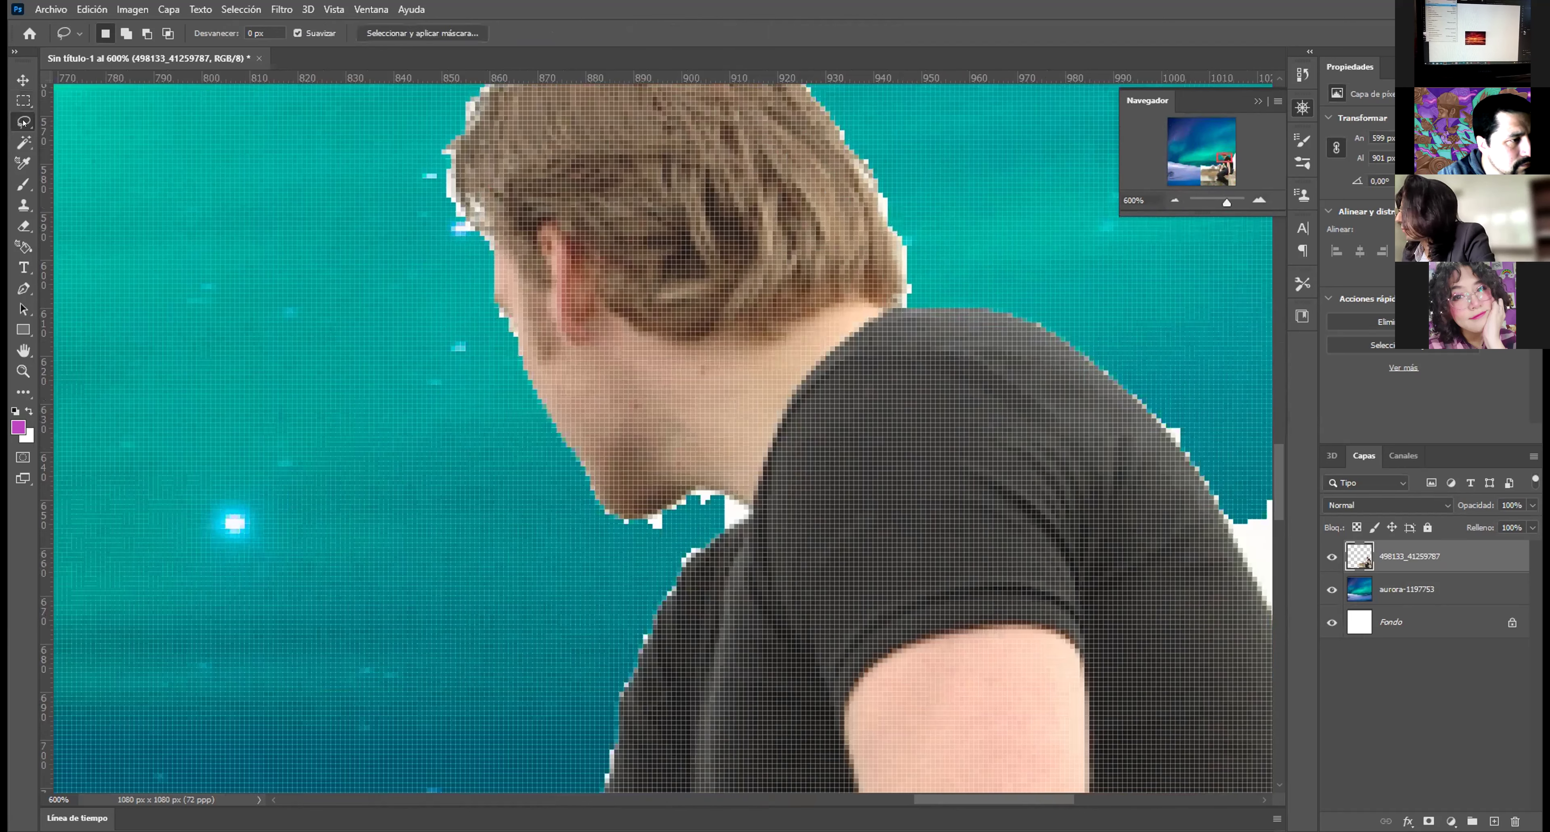
right_click(23, 121)
left_click(75, 136)
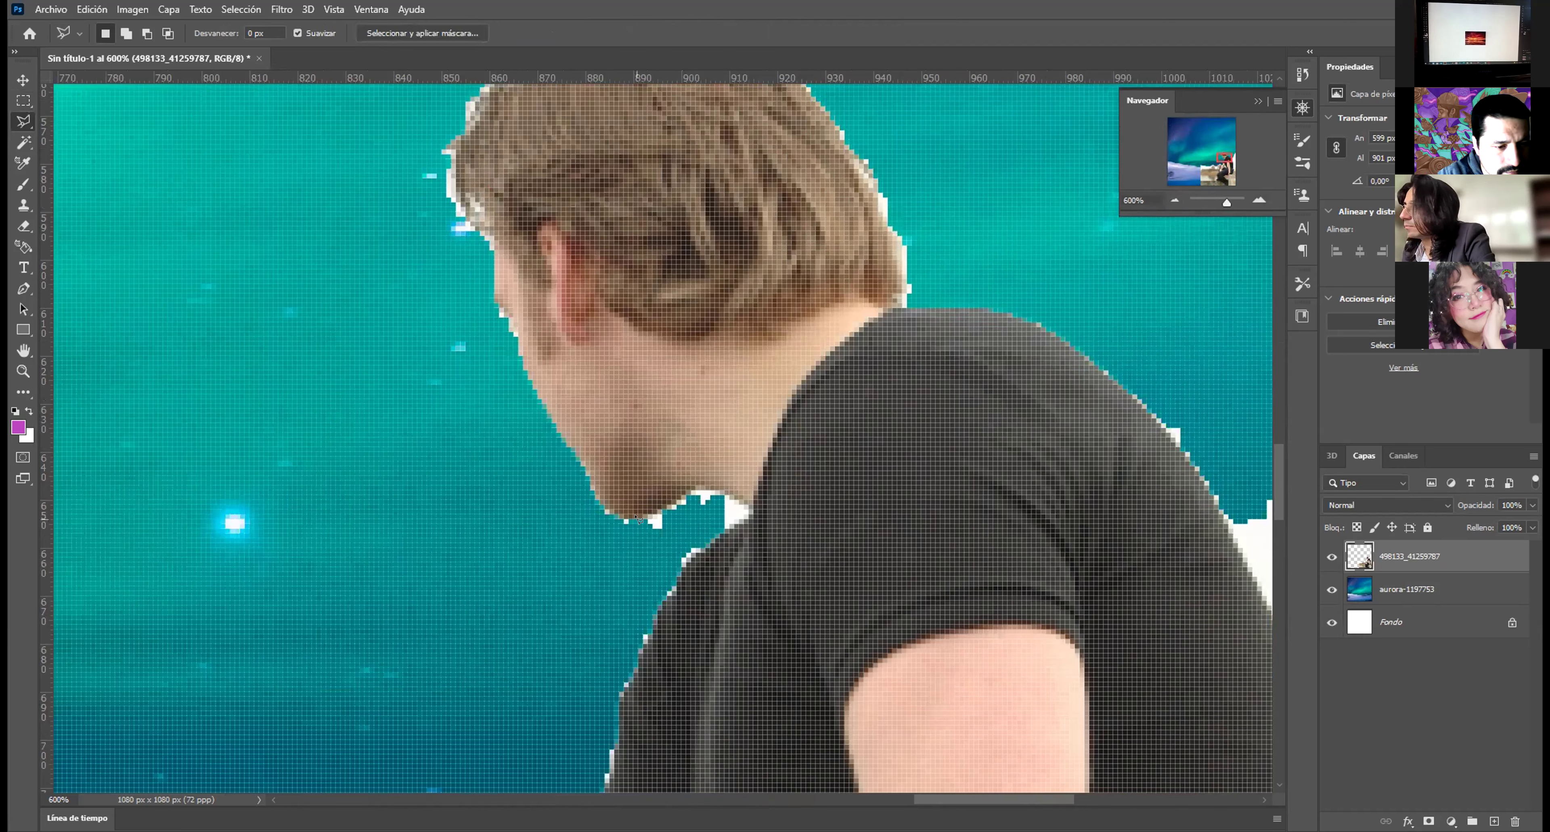
left_click(640, 516)
left_click(696, 491)
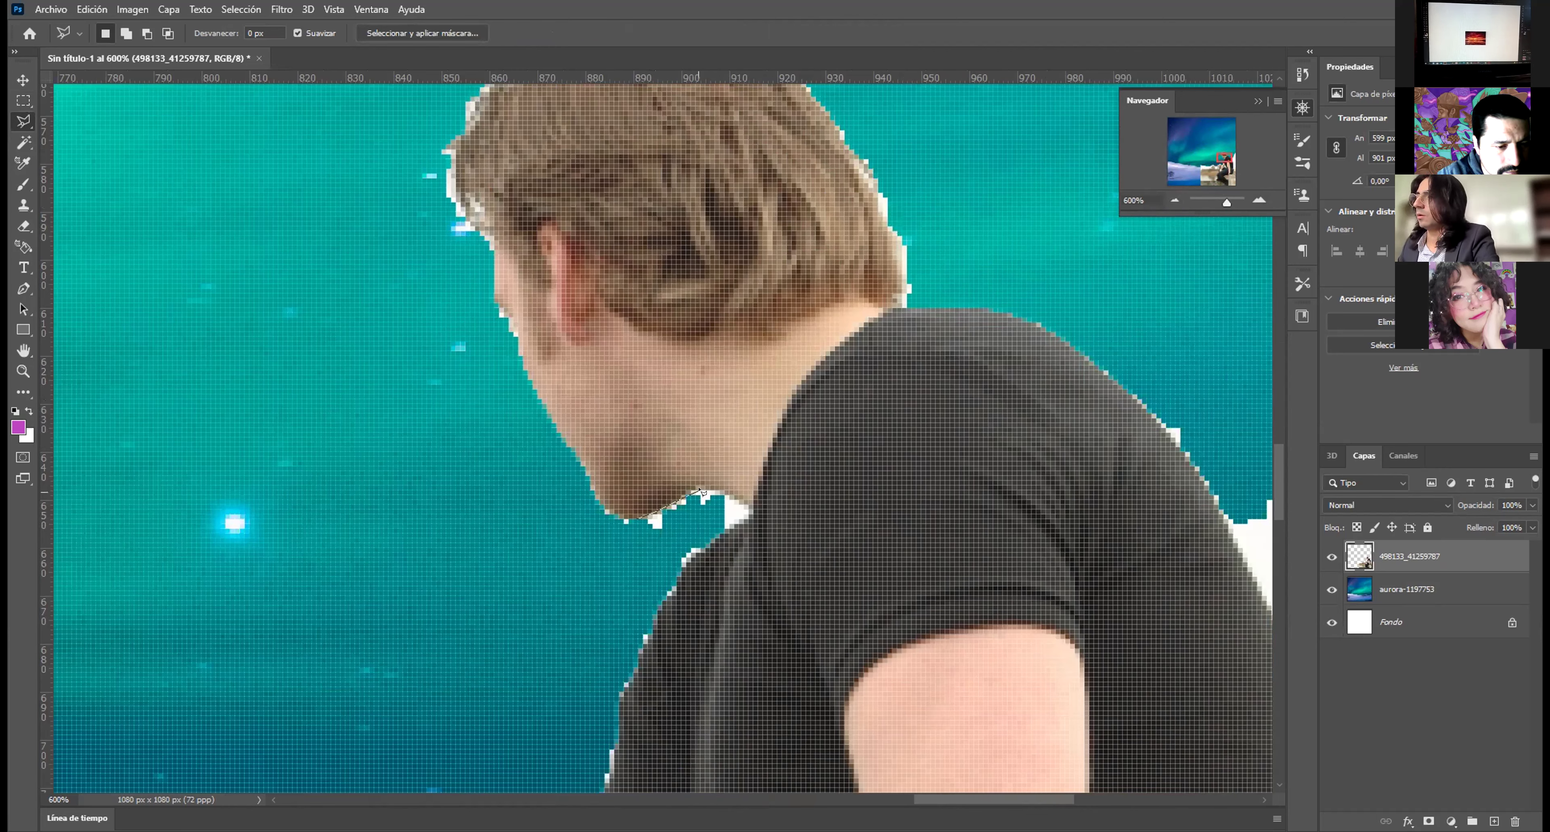
left_click(747, 510)
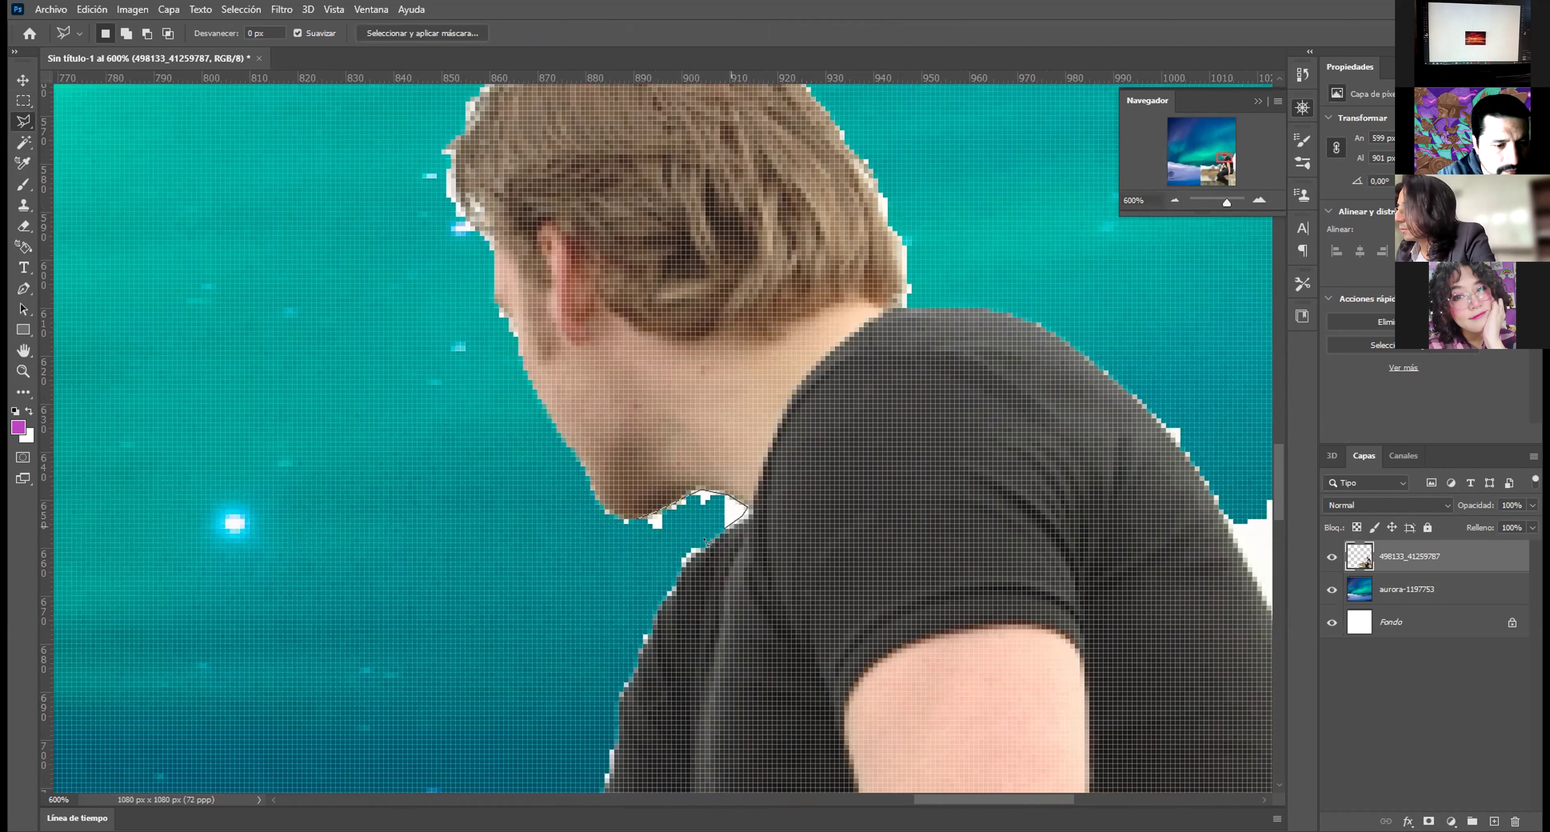
left_click(654, 580)
left_click(629, 520)
key("ctrl+d")
key("m")
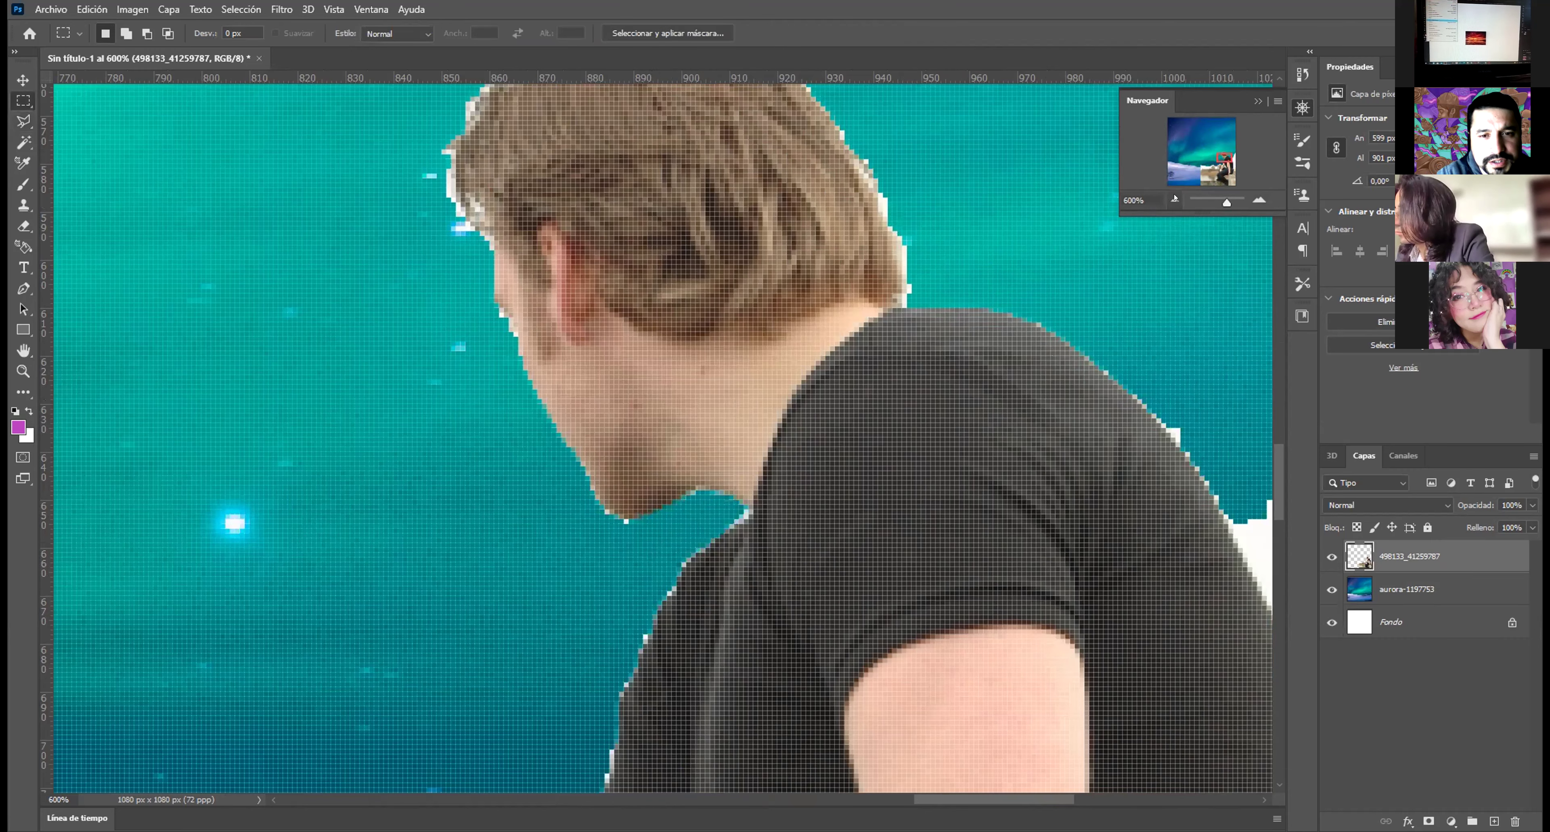
Step: Outline the leftover white area behind the man's back down to his belt with the Polygonal Lasso, delete it and deselect
scroll(1204, 259, "down", 4)
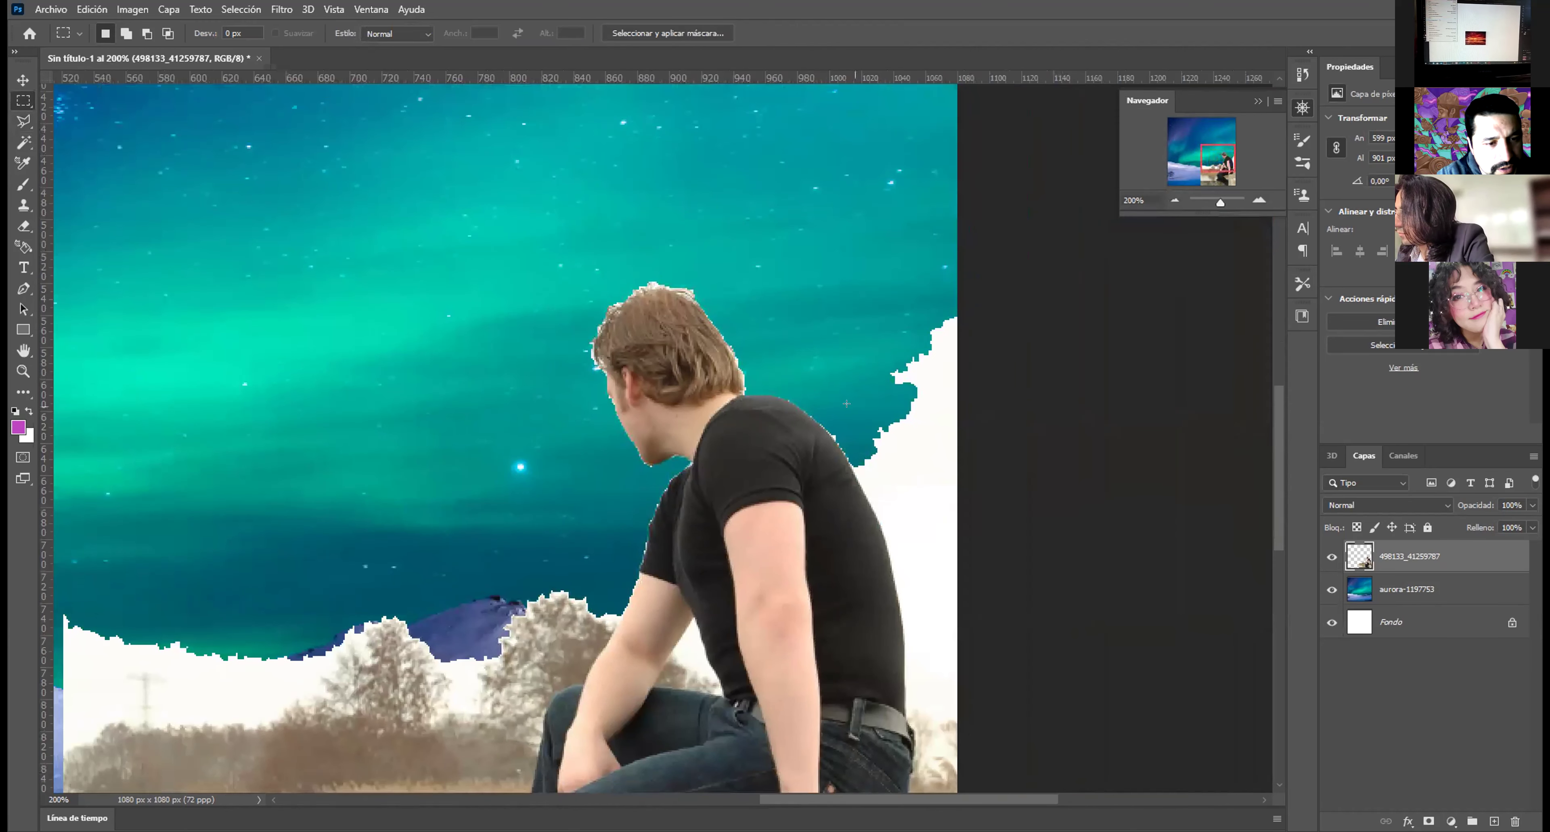
left_click(14, 120)
left_click(797, 405)
left_click(855, 470)
left_click(882, 540)
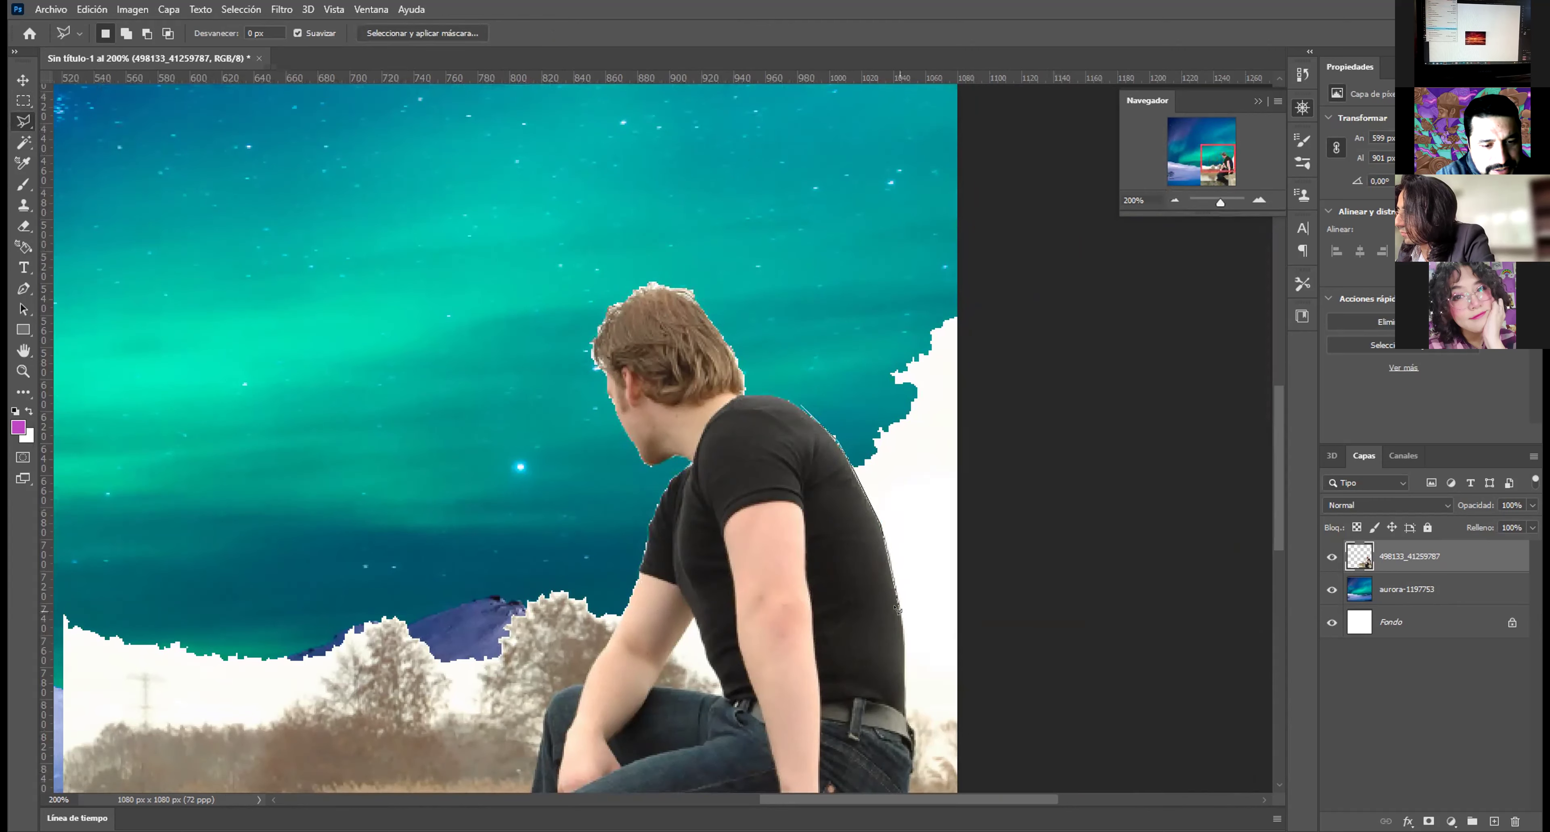
left_click(901, 644)
left_click(920, 732)
left_click(976, 730)
left_click(1030, 277)
left_click(902, 276)
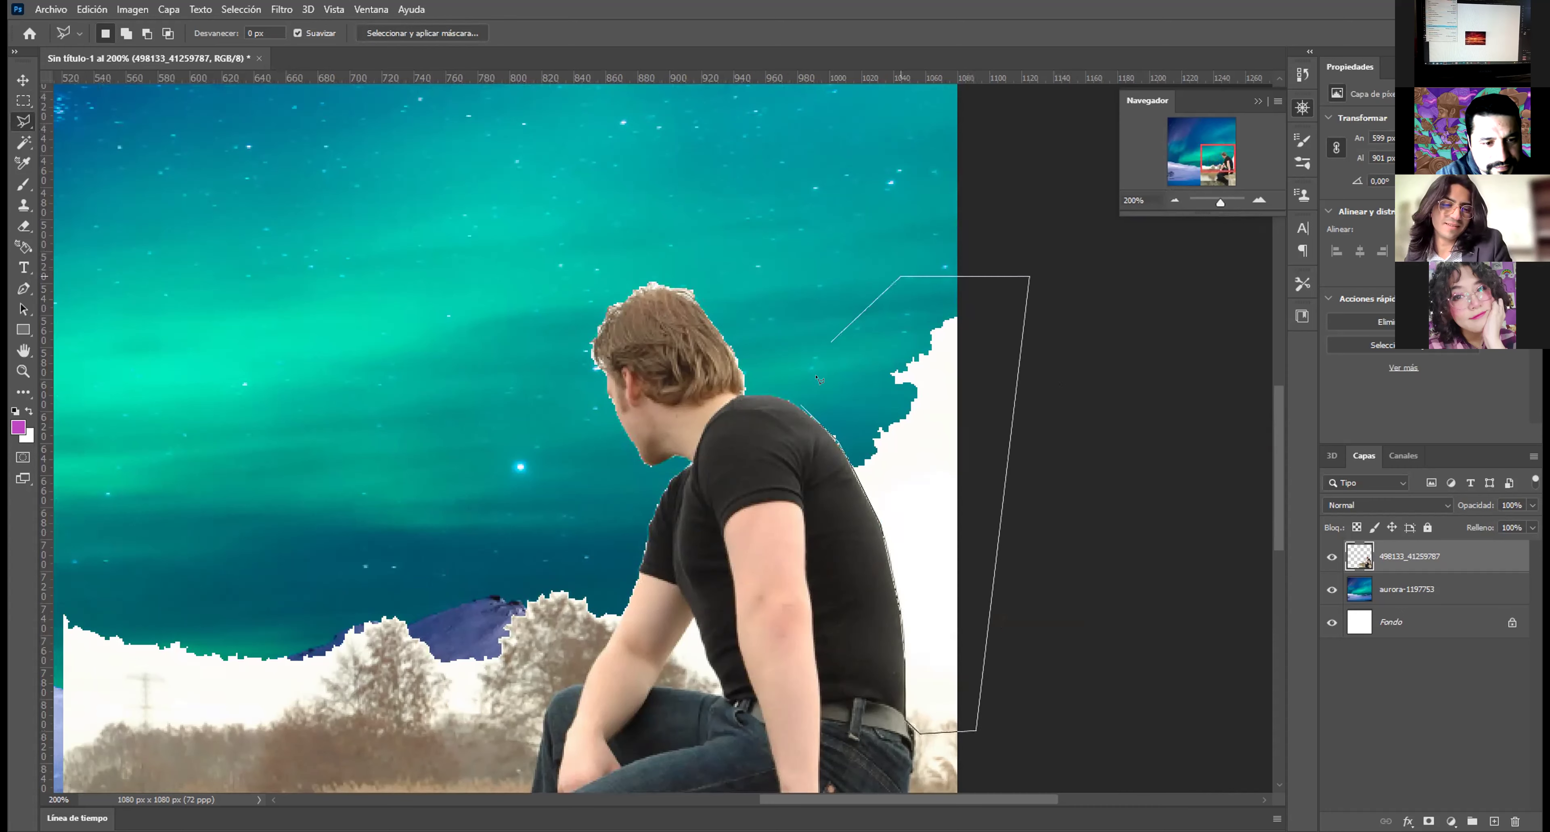
left_click(803, 404)
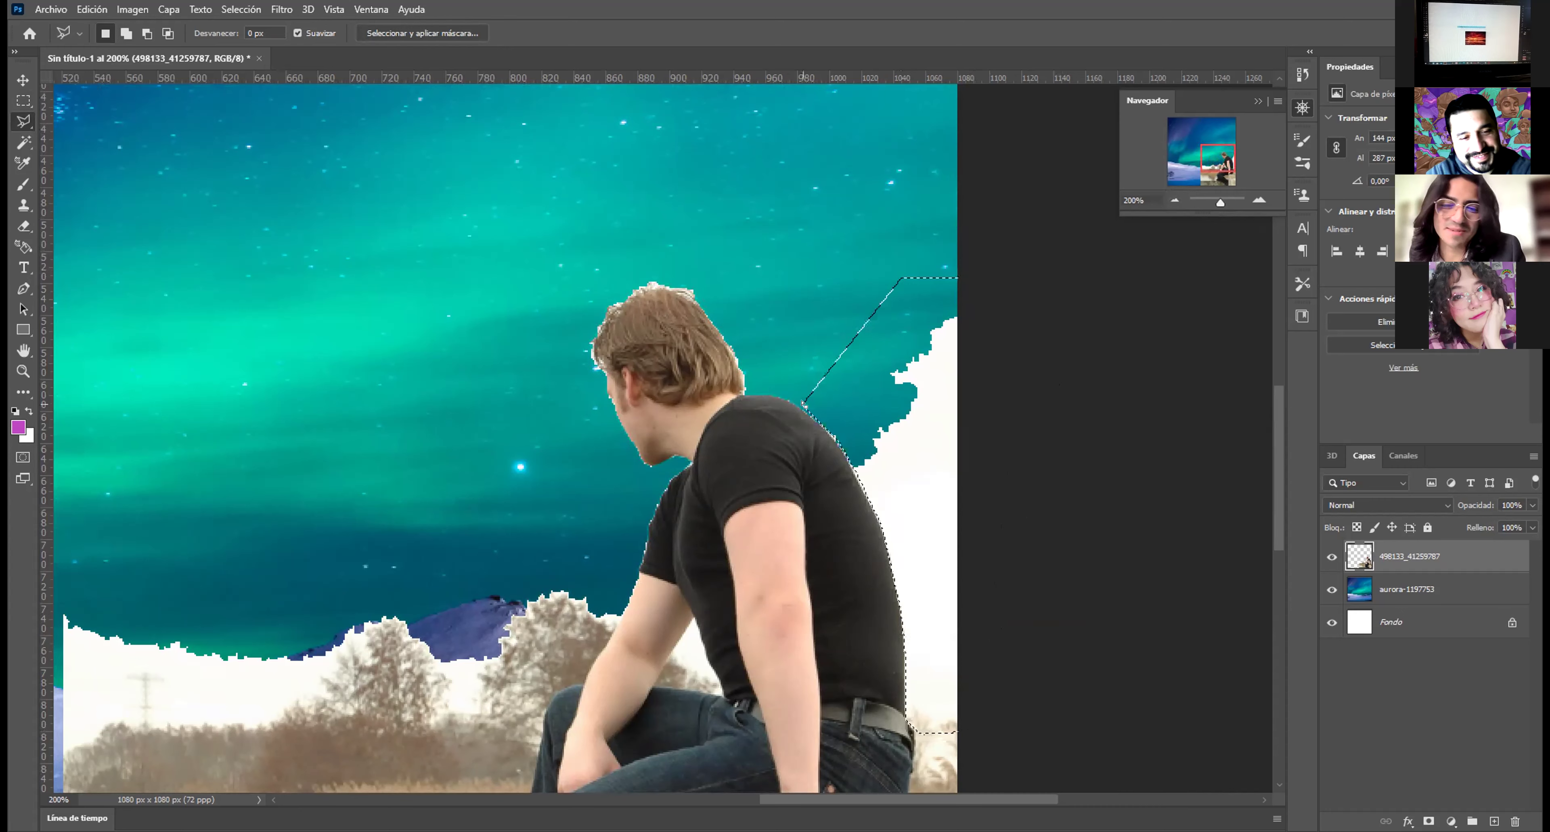
key("Delete")
key("m")
key("ctrl+d")
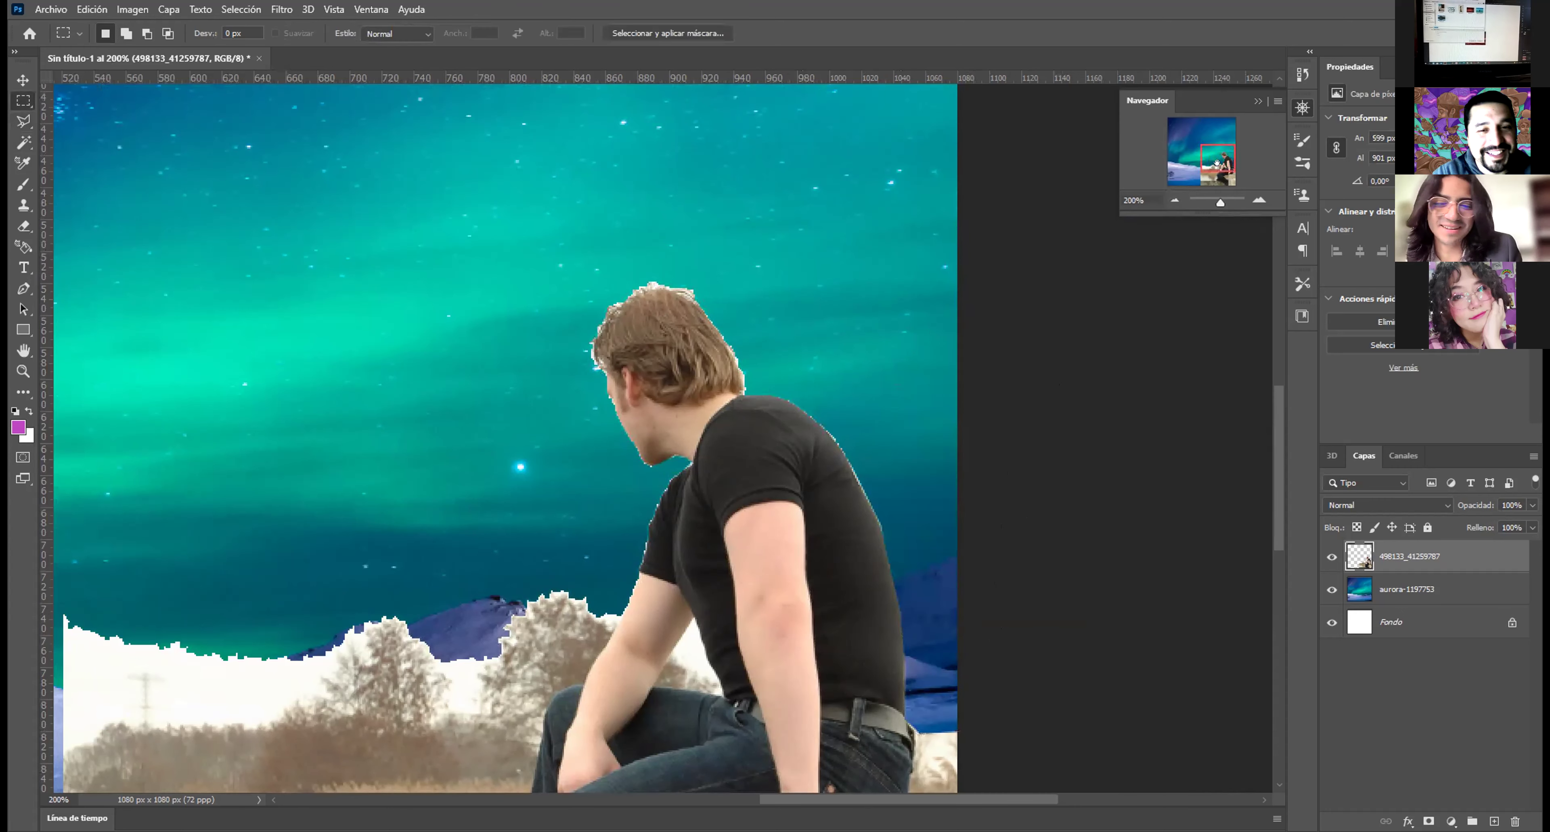
Step: Outline the trees, lake and remaining sky in front of the man with the Polygonal Lasso, delete them and deselect
left_click(1174, 200)
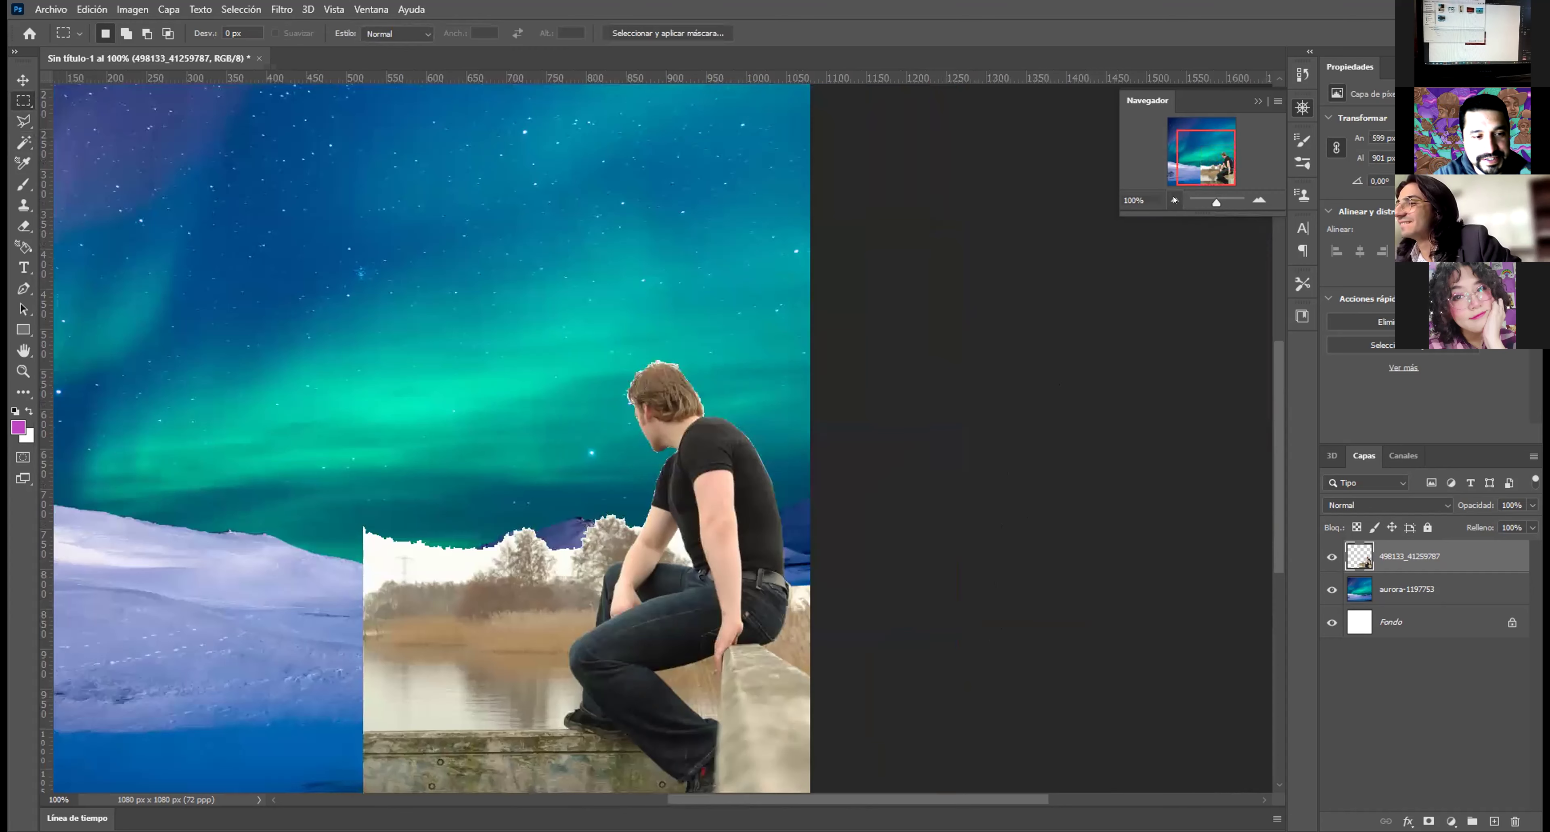
scroll(1174, 199, "left", 3)
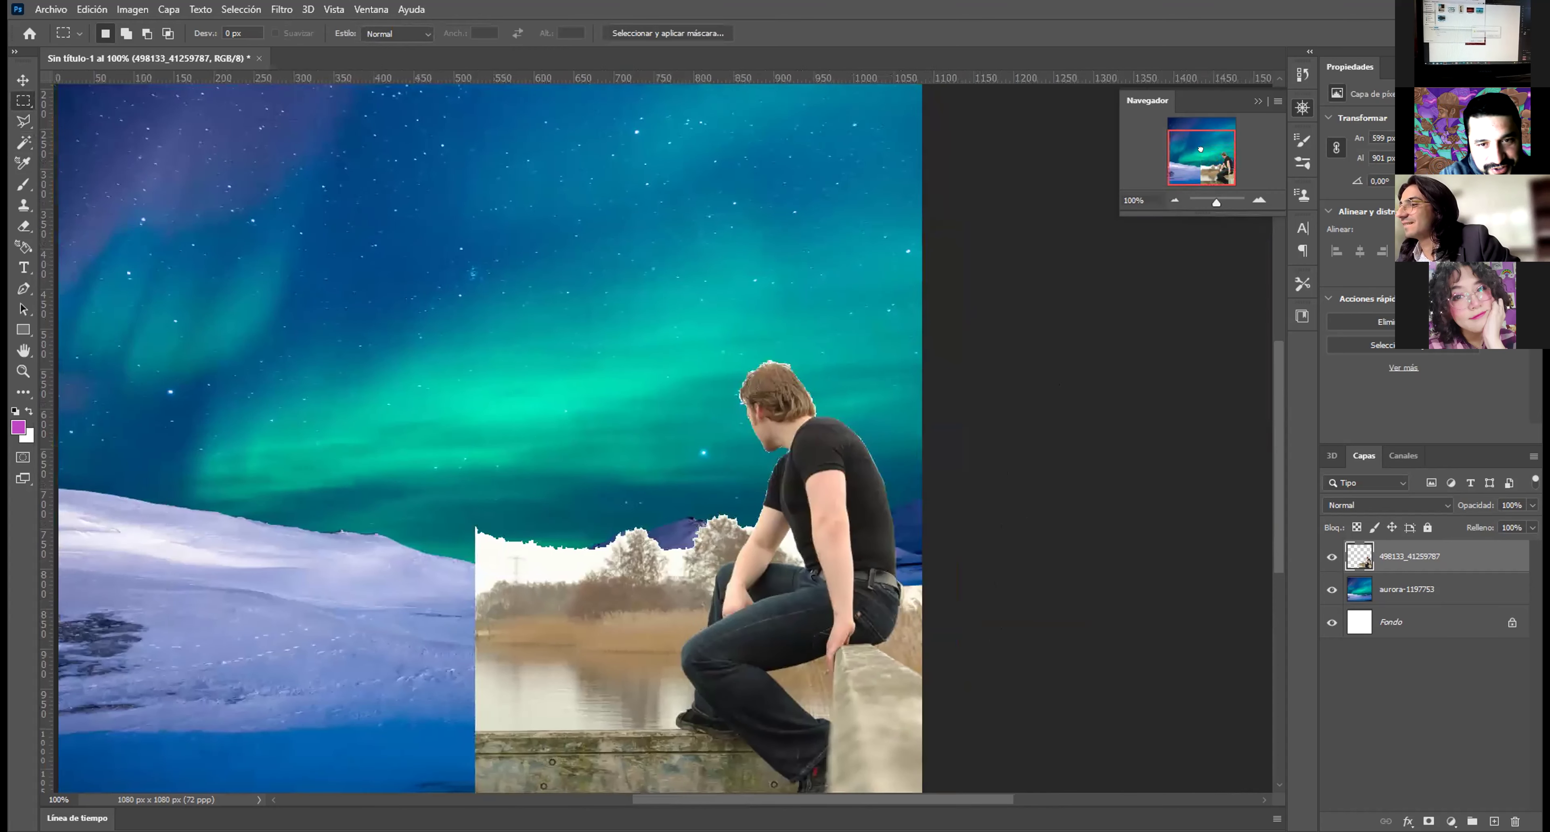
left_click(1260, 199)
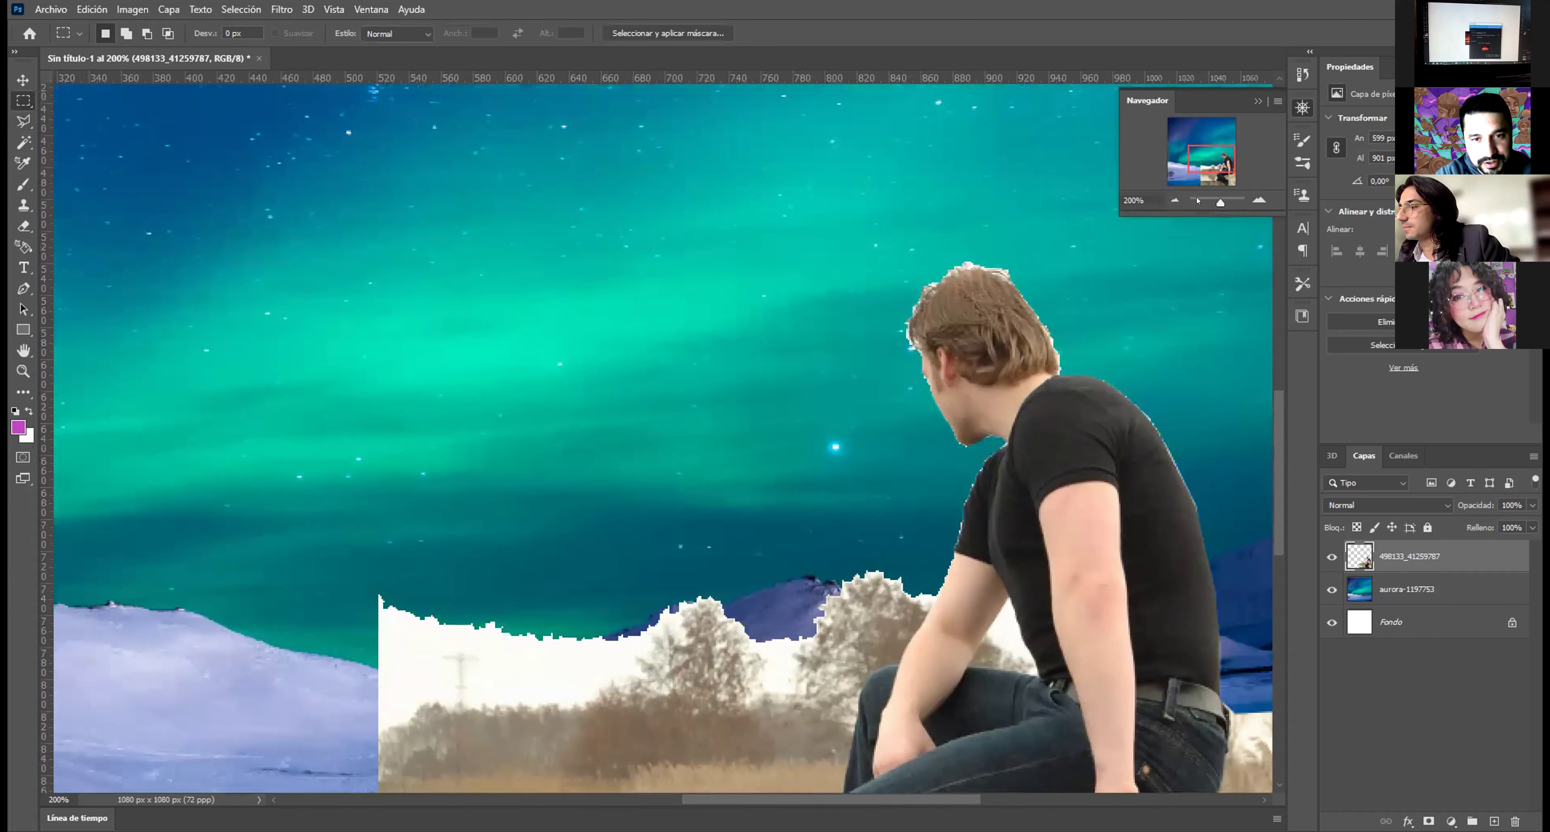
left_click(1175, 200)
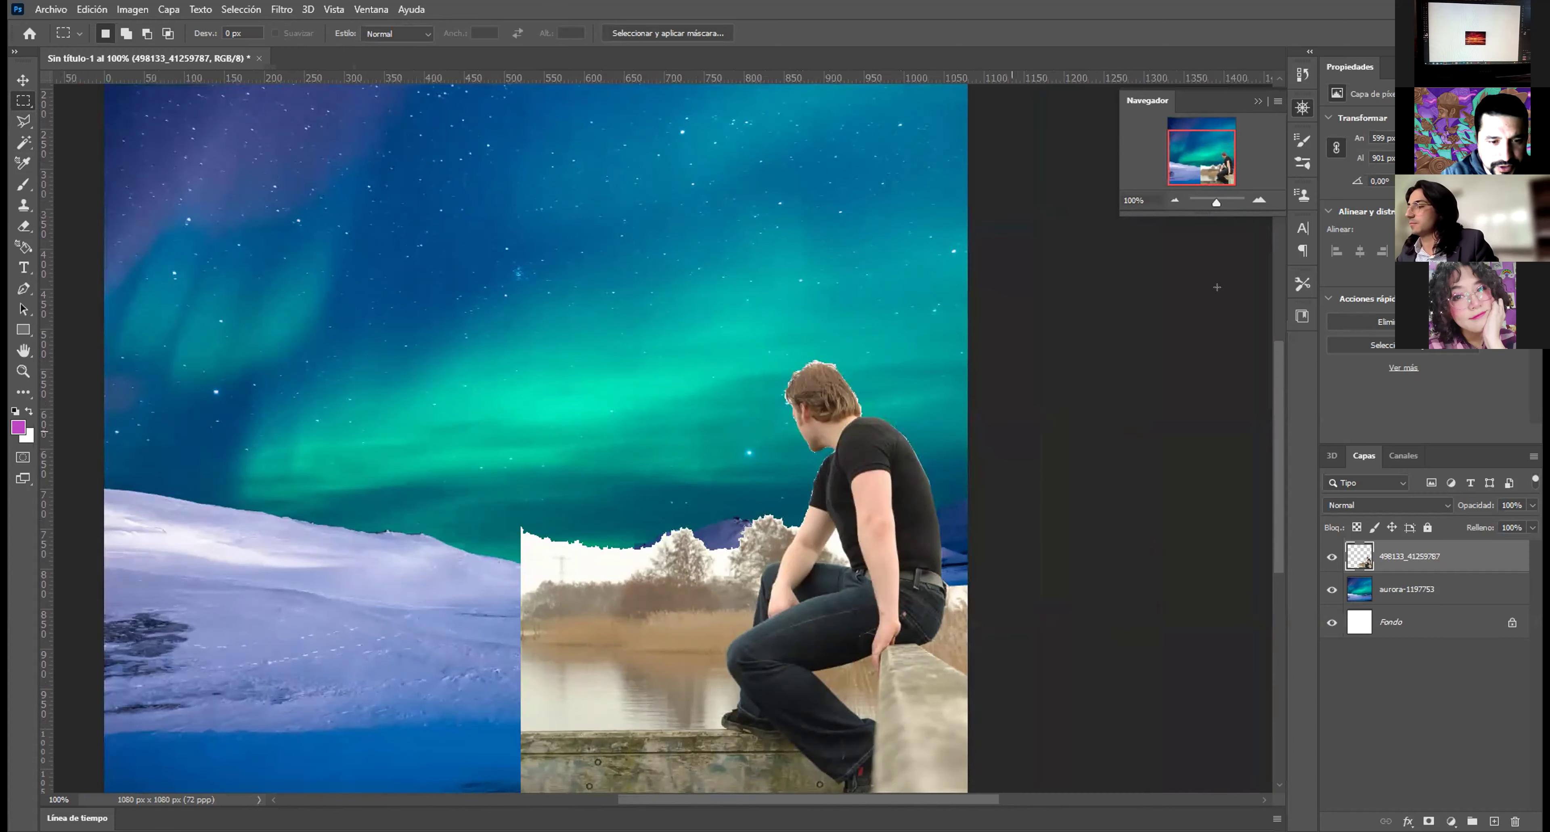
left_click(1258, 200)
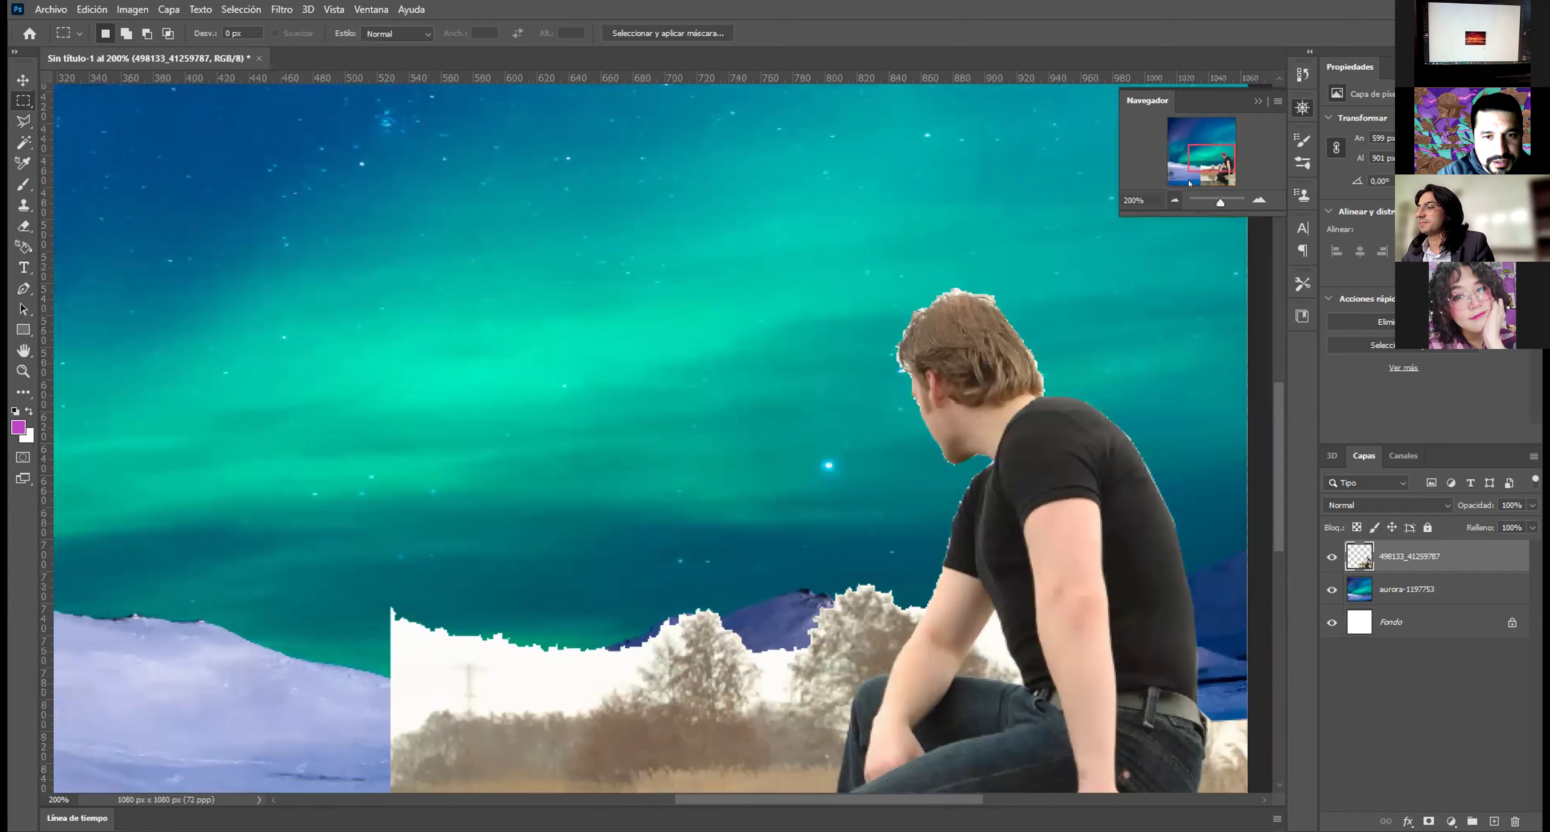
left_click(1174, 200)
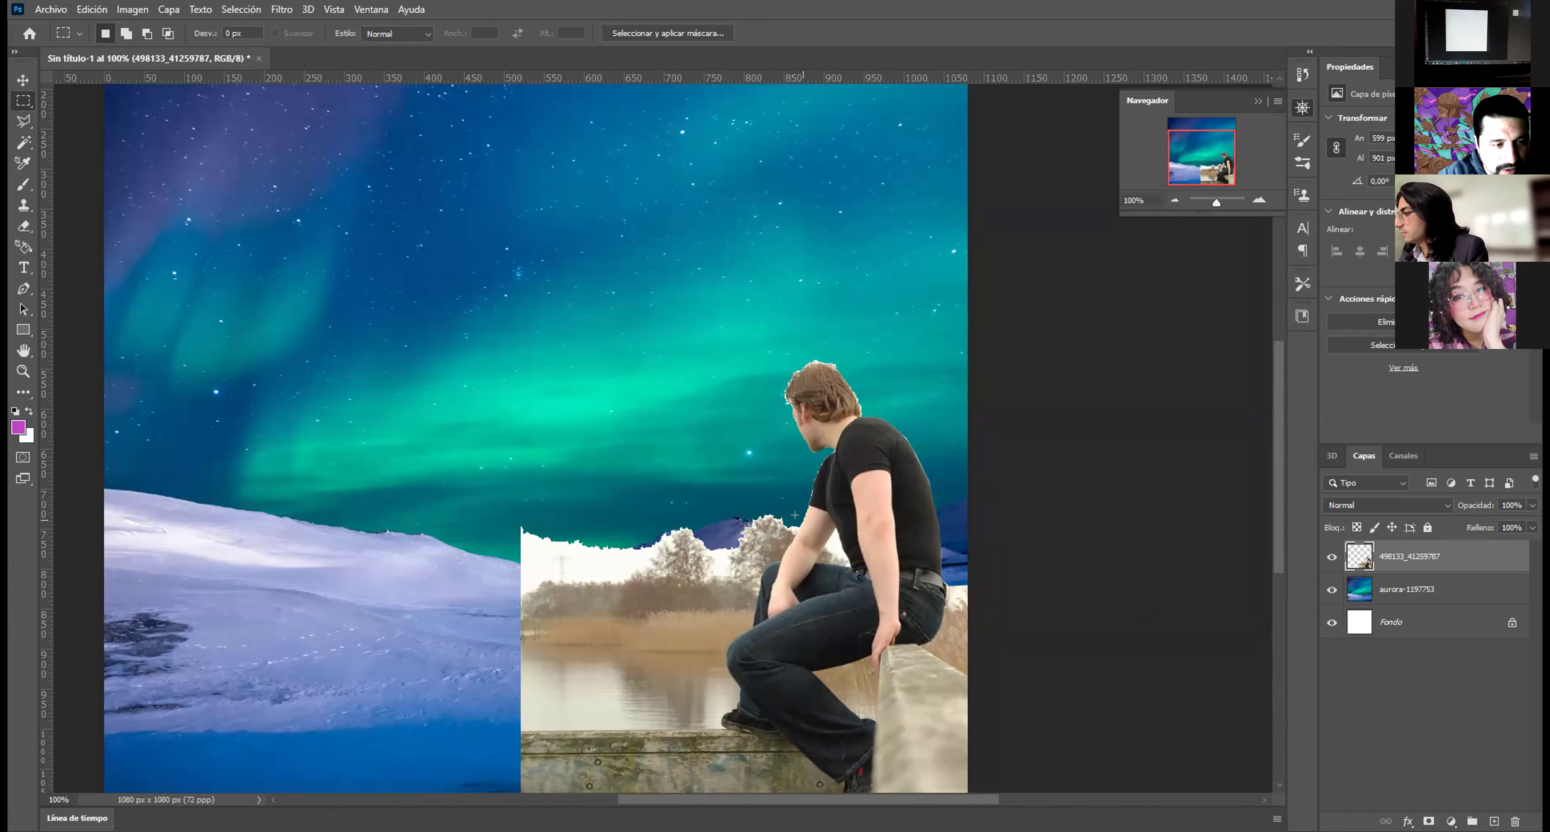
left_click(25, 122)
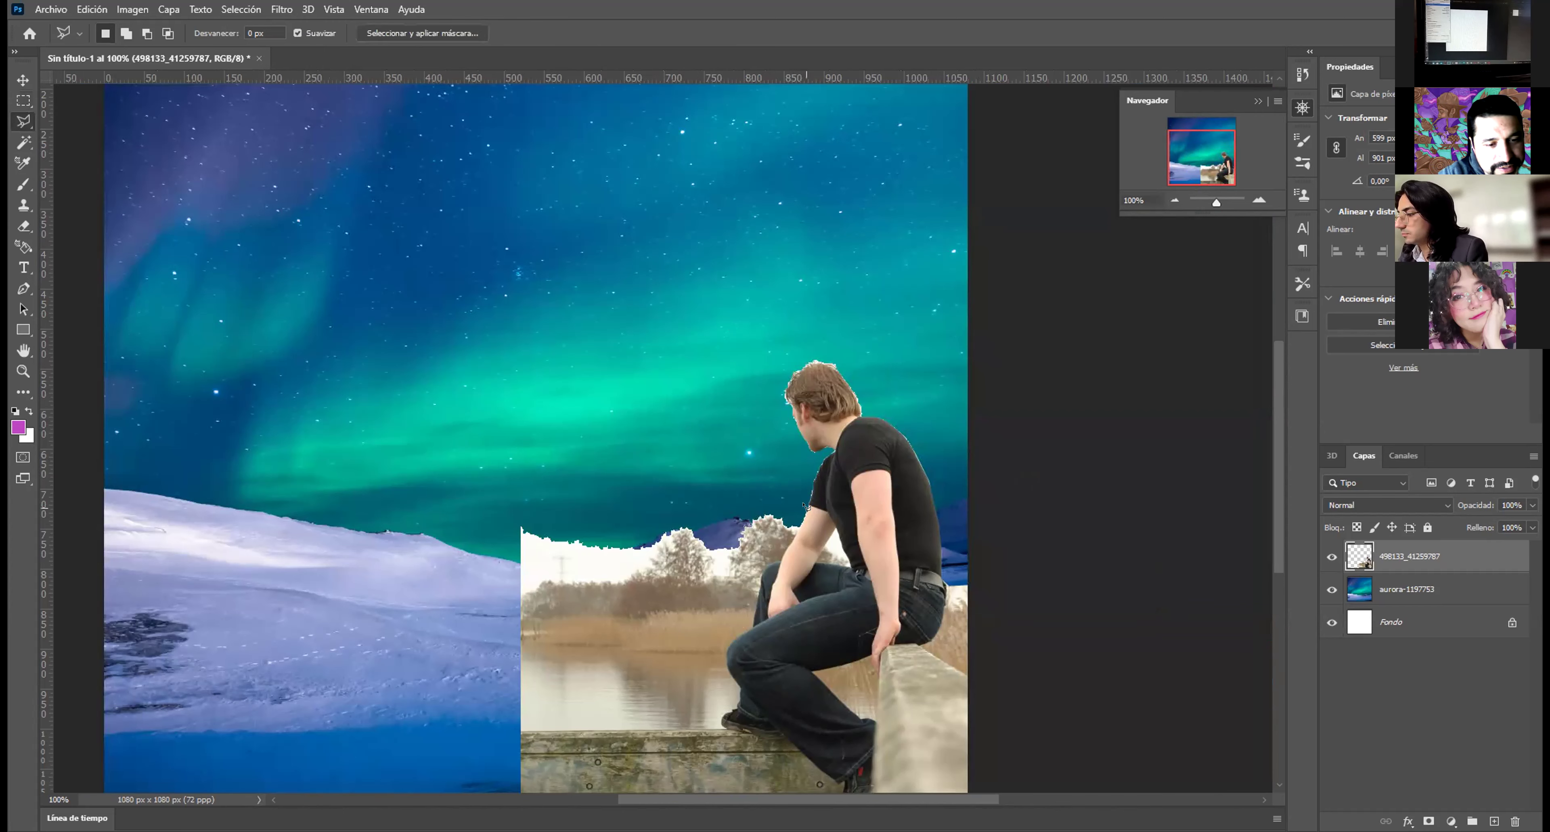
mouse_move(805, 516)
left_mouse_down()
mouse_move(765, 579)
mouse_move(765, 544)
mouse_move(775, 557)
mouse_move(753, 566)
mouse_move(744, 621)
mouse_move(697, 682)
mouse_move(704, 645)
mouse_move(729, 692)
mouse_move(703, 731)
mouse_move(496, 731)
mouse_move(472, 492)
mouse_move(763, 473)
mouse_move(793, 448)
mouse_move(806, 516)
left_mouse_up()
key("Delete")
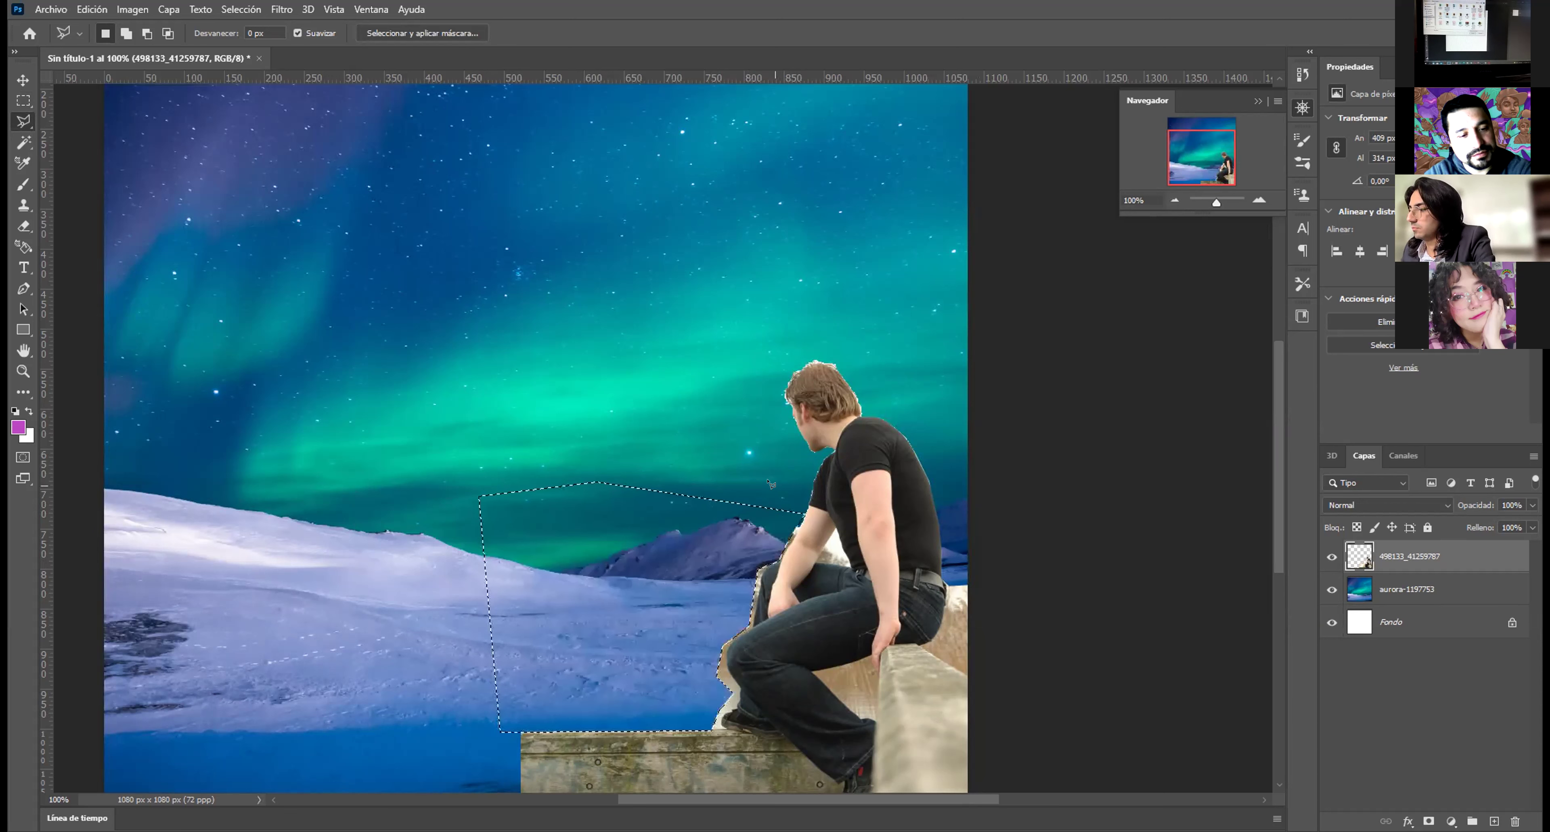
key("ctrl+d")
key("m")
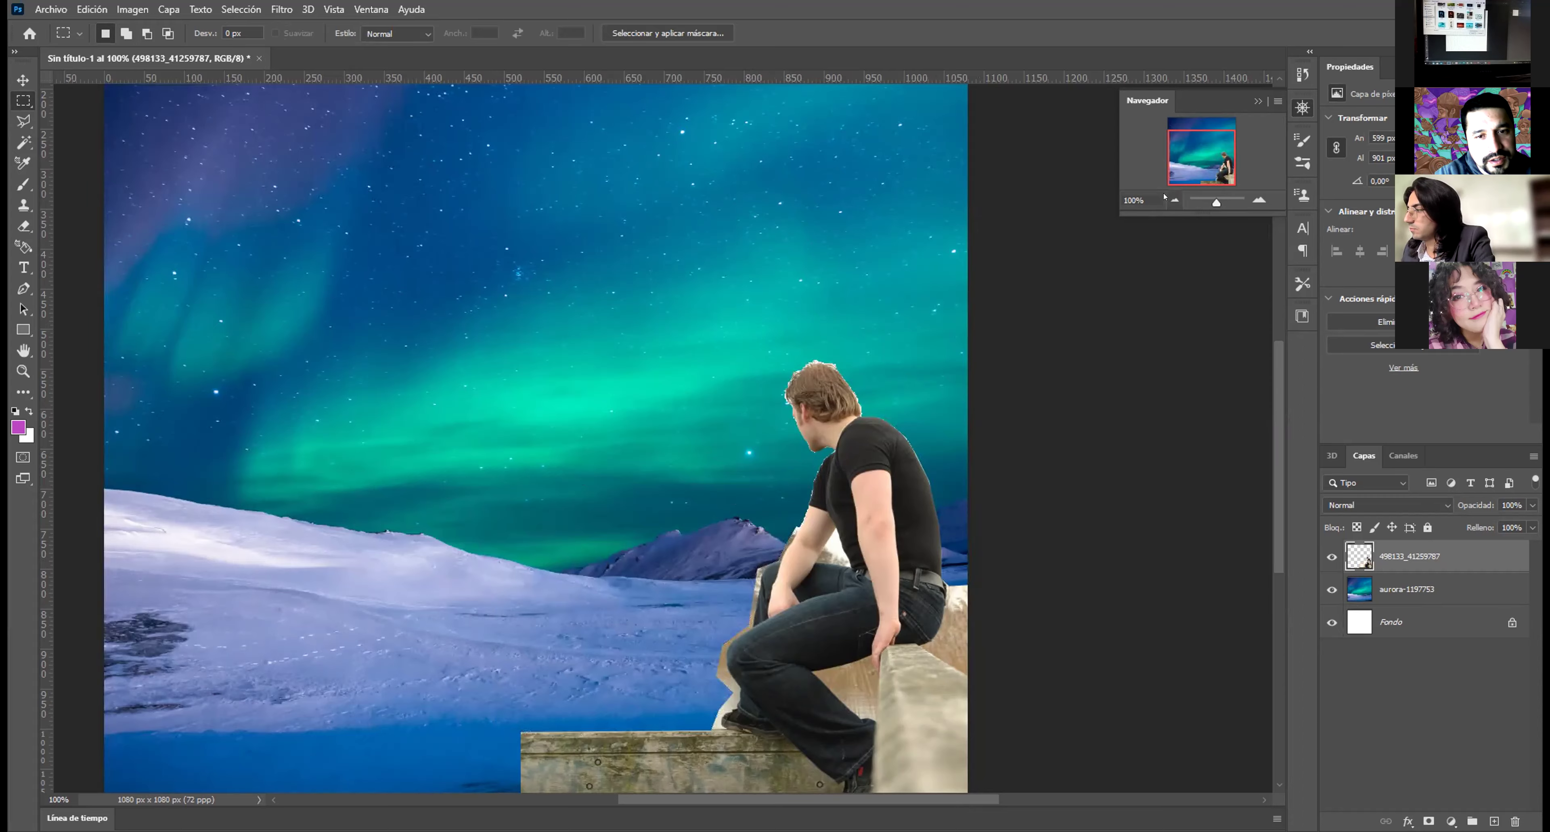
left_click(1175, 200)
left_click(1259, 200)
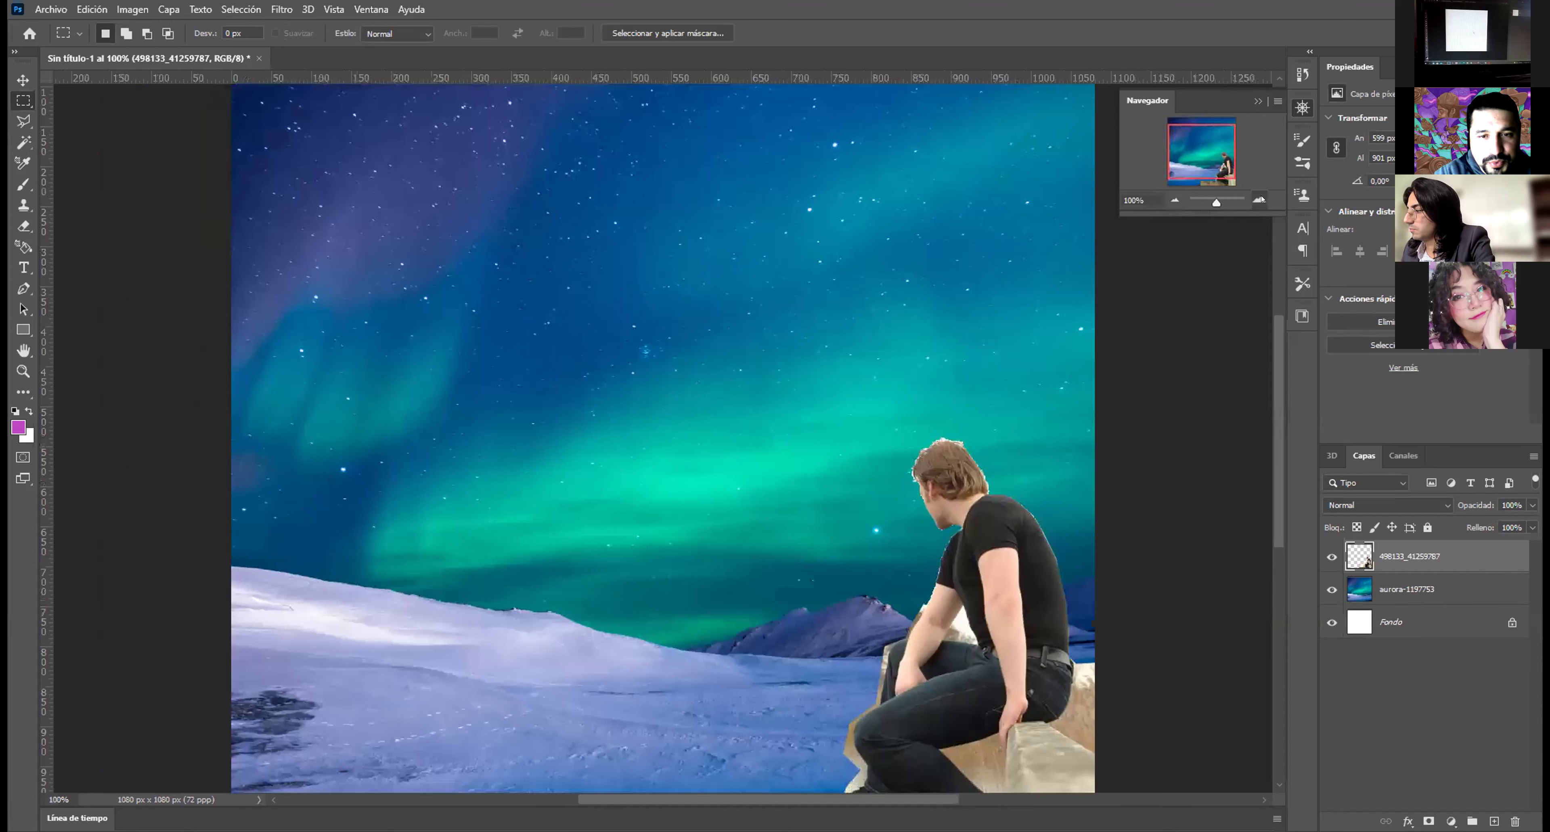
left_click(1175, 200)
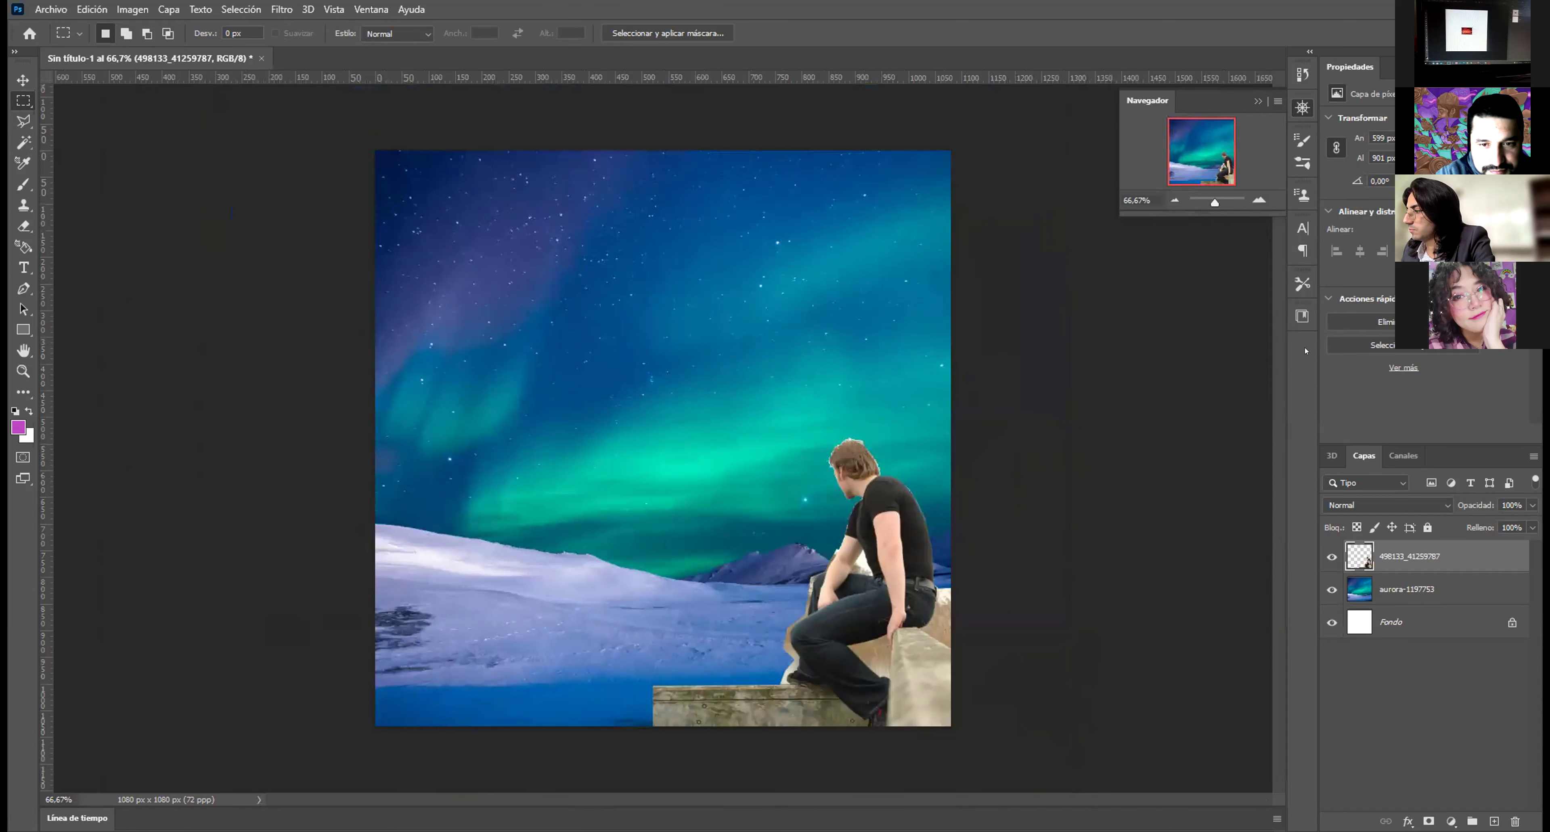
left_click(1260, 202)
left_click_drag(1216, 147, 1225, 165)
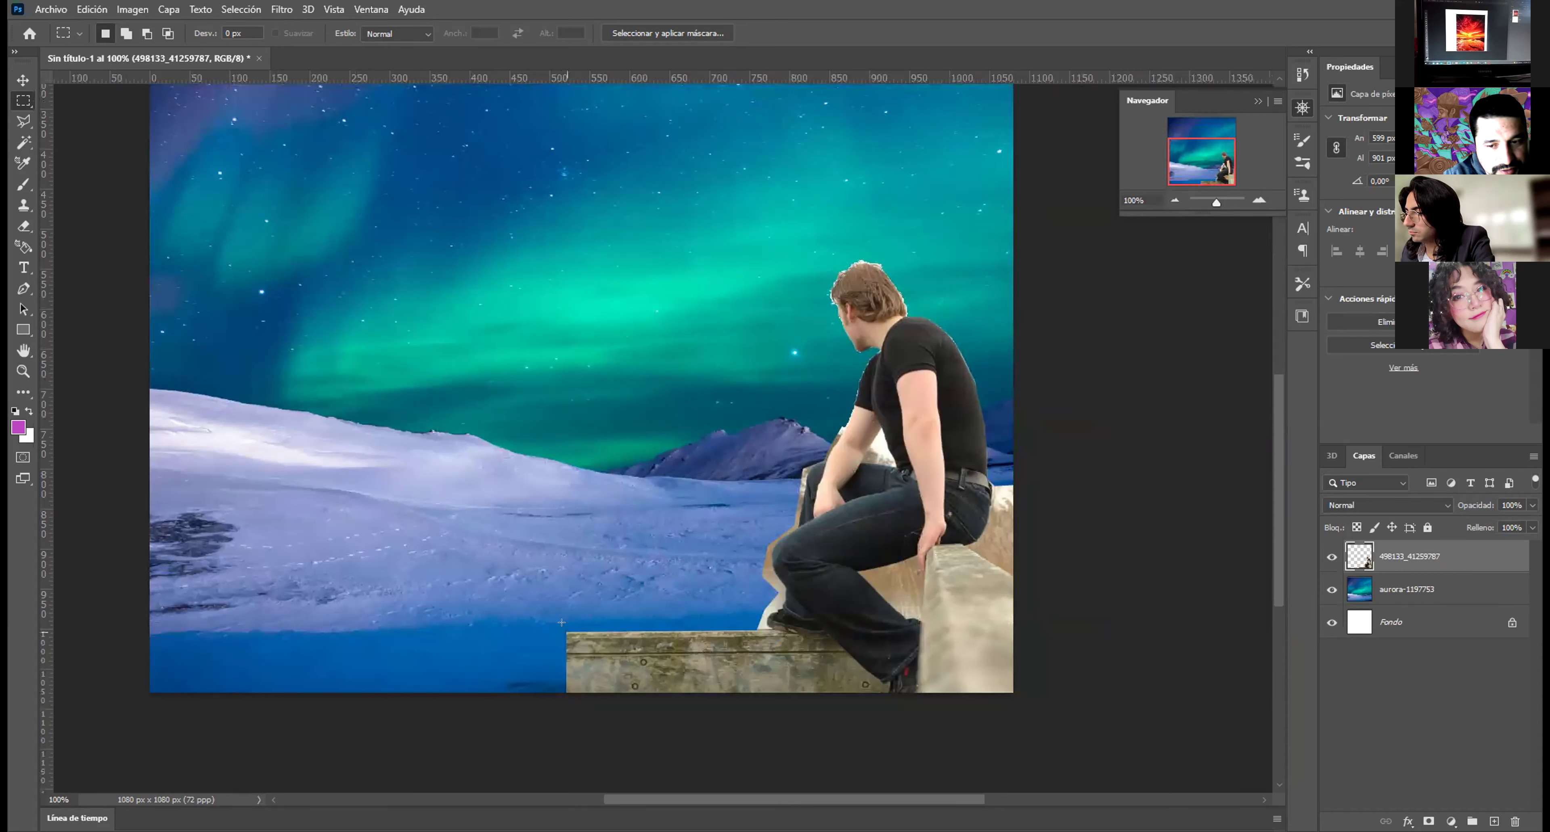
Step: Copy a 238 × 76 px block from the wall's free end to a new layer and align it beside the wall to extend it
left_click_drag(565, 631, 755, 689)
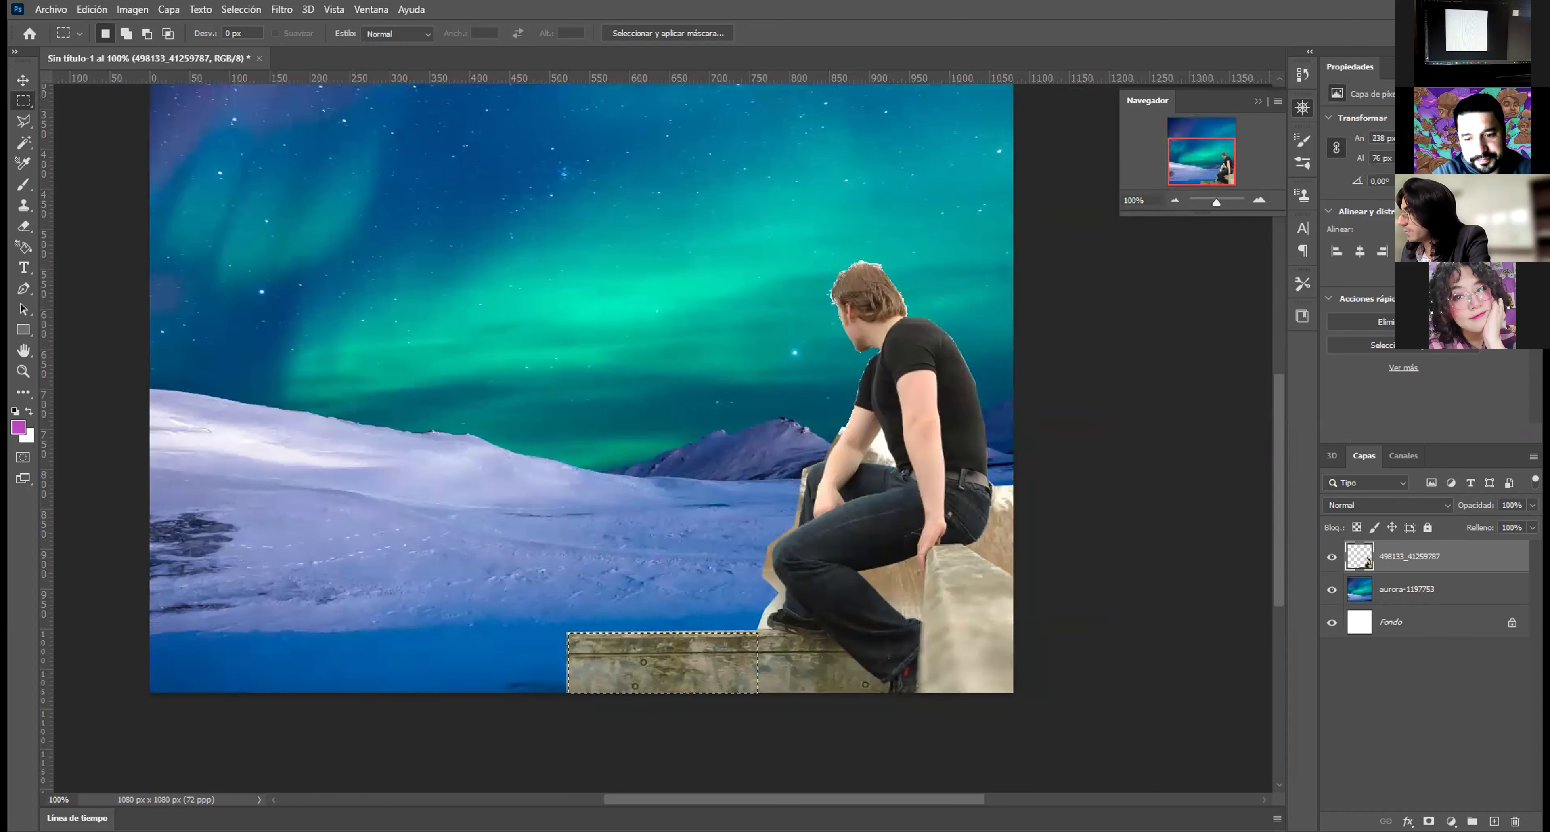
left_click(1495, 821)
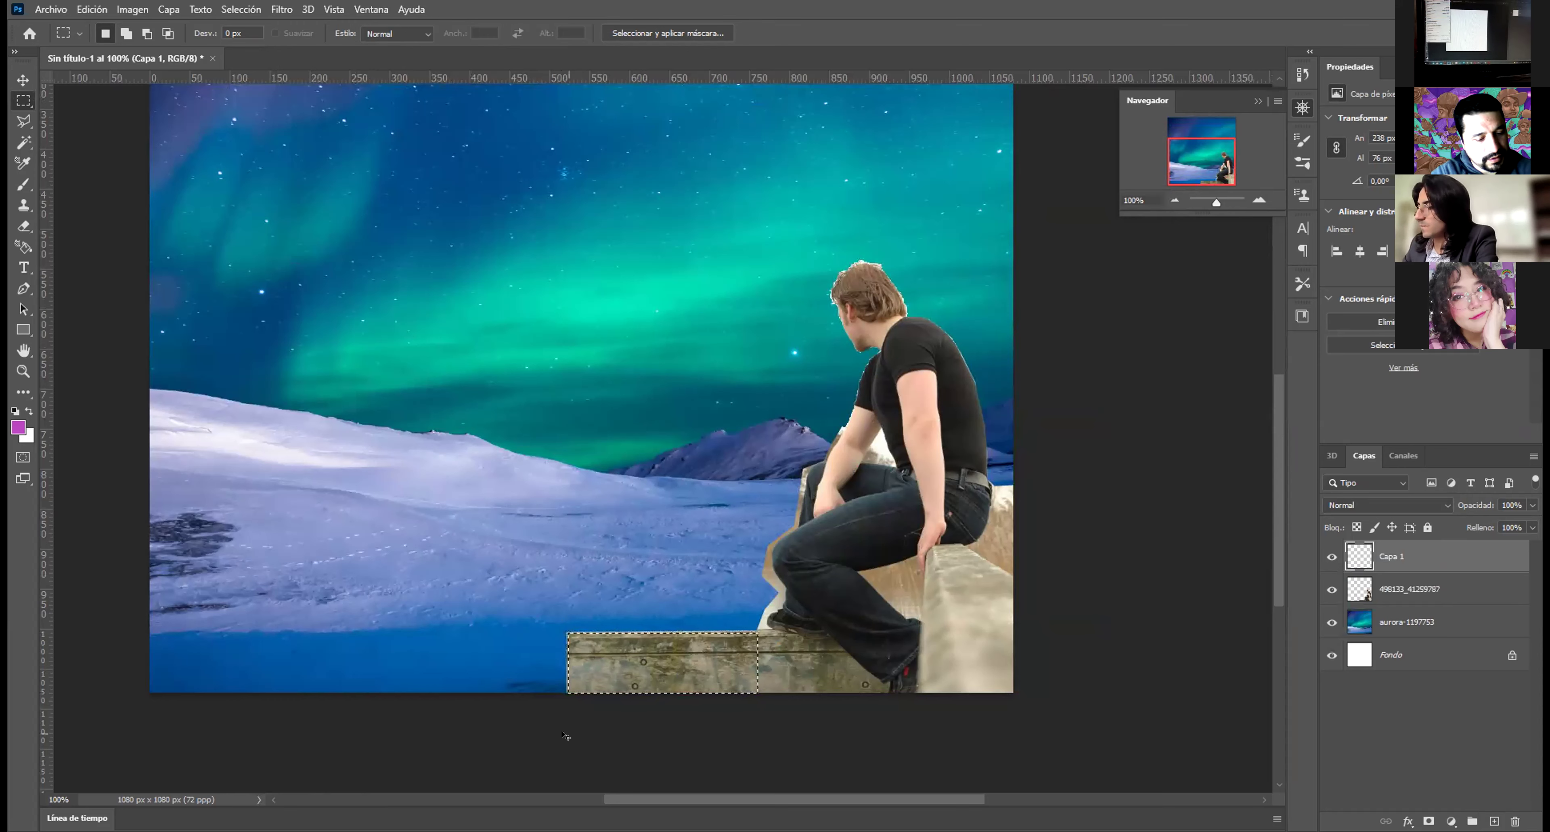
key("ctrl+d")
key("v")
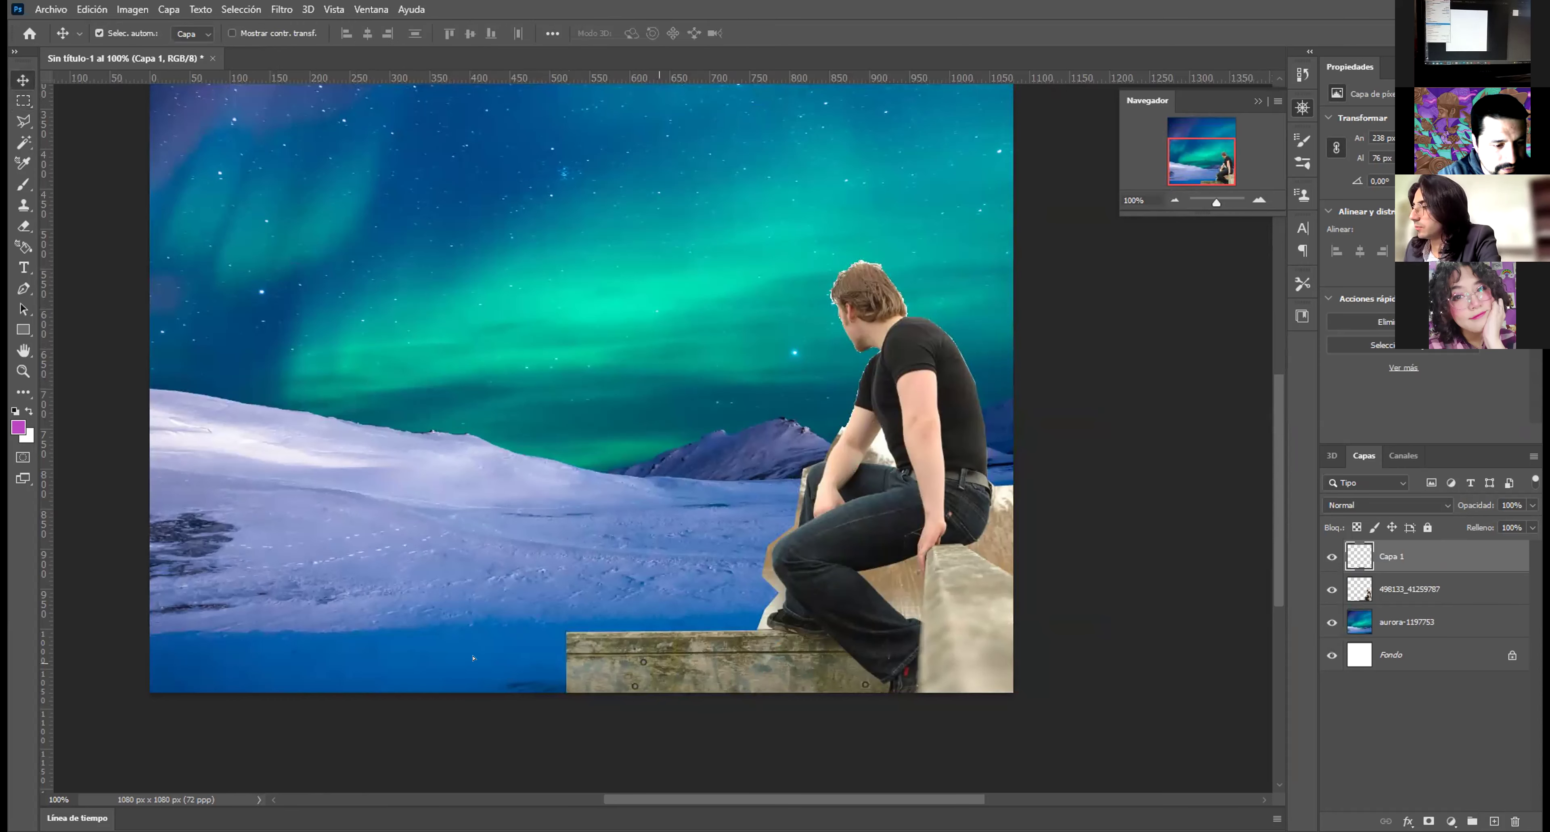
left_click_drag(656, 660, 482, 660)
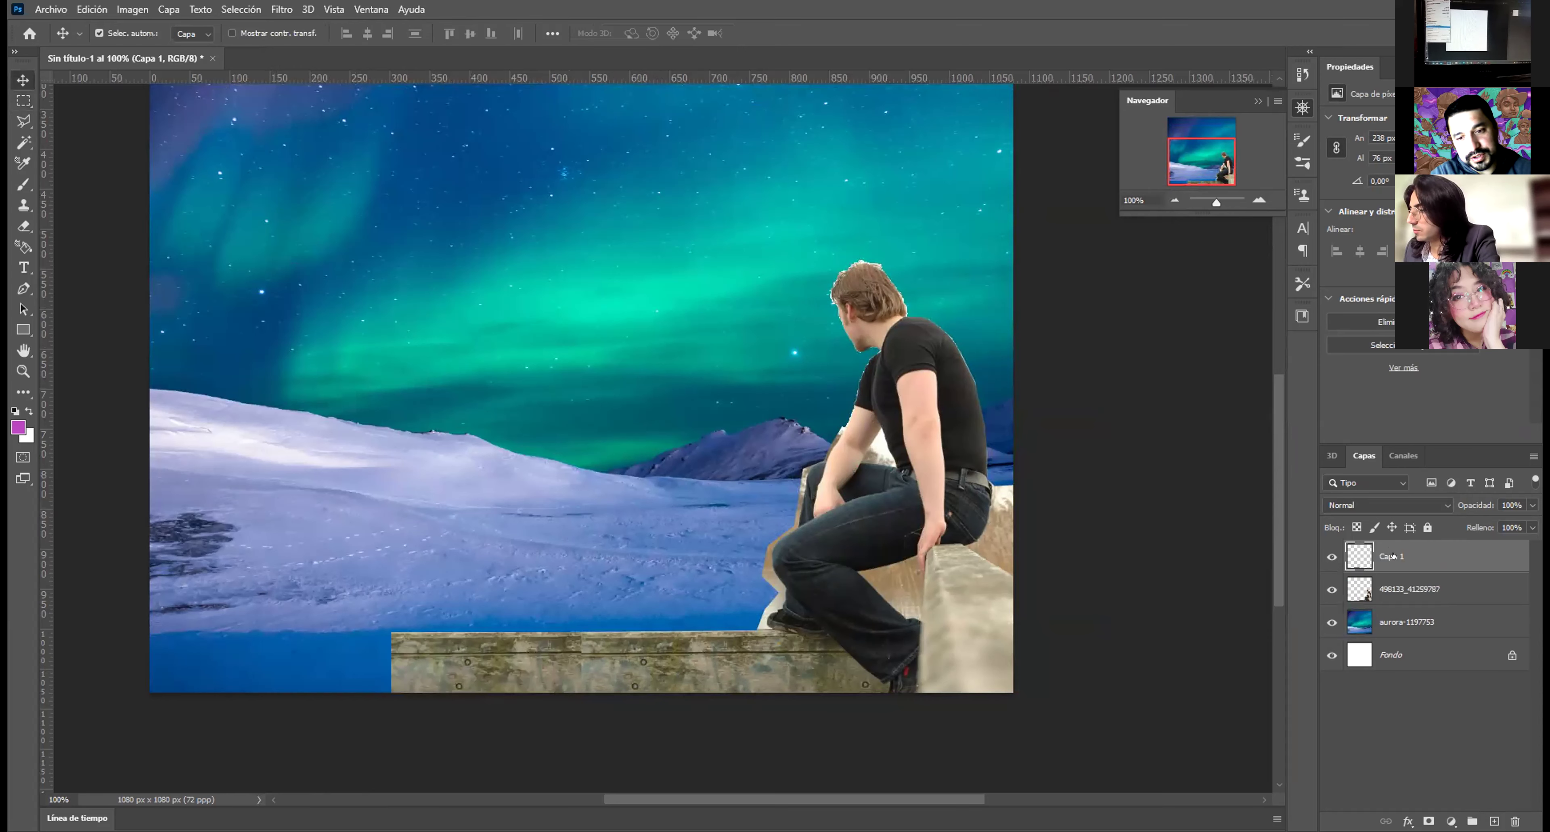
Step: Paste two more copies of the wall block and line them up end to end until the wall reaches the canvas edge
key("ctrl+v")
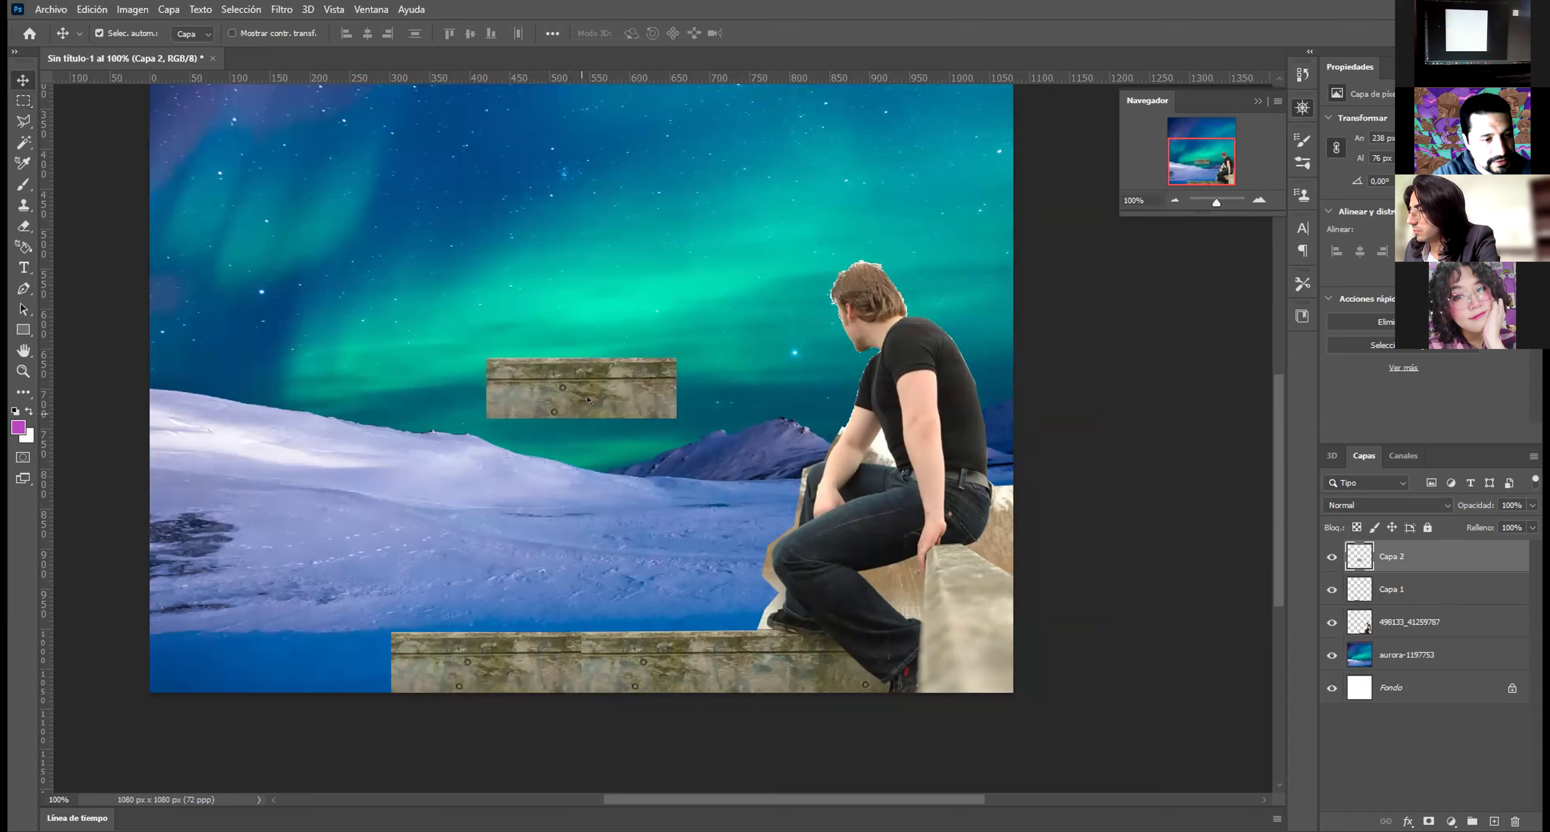
left_click_drag(315, 660, 318, 662)
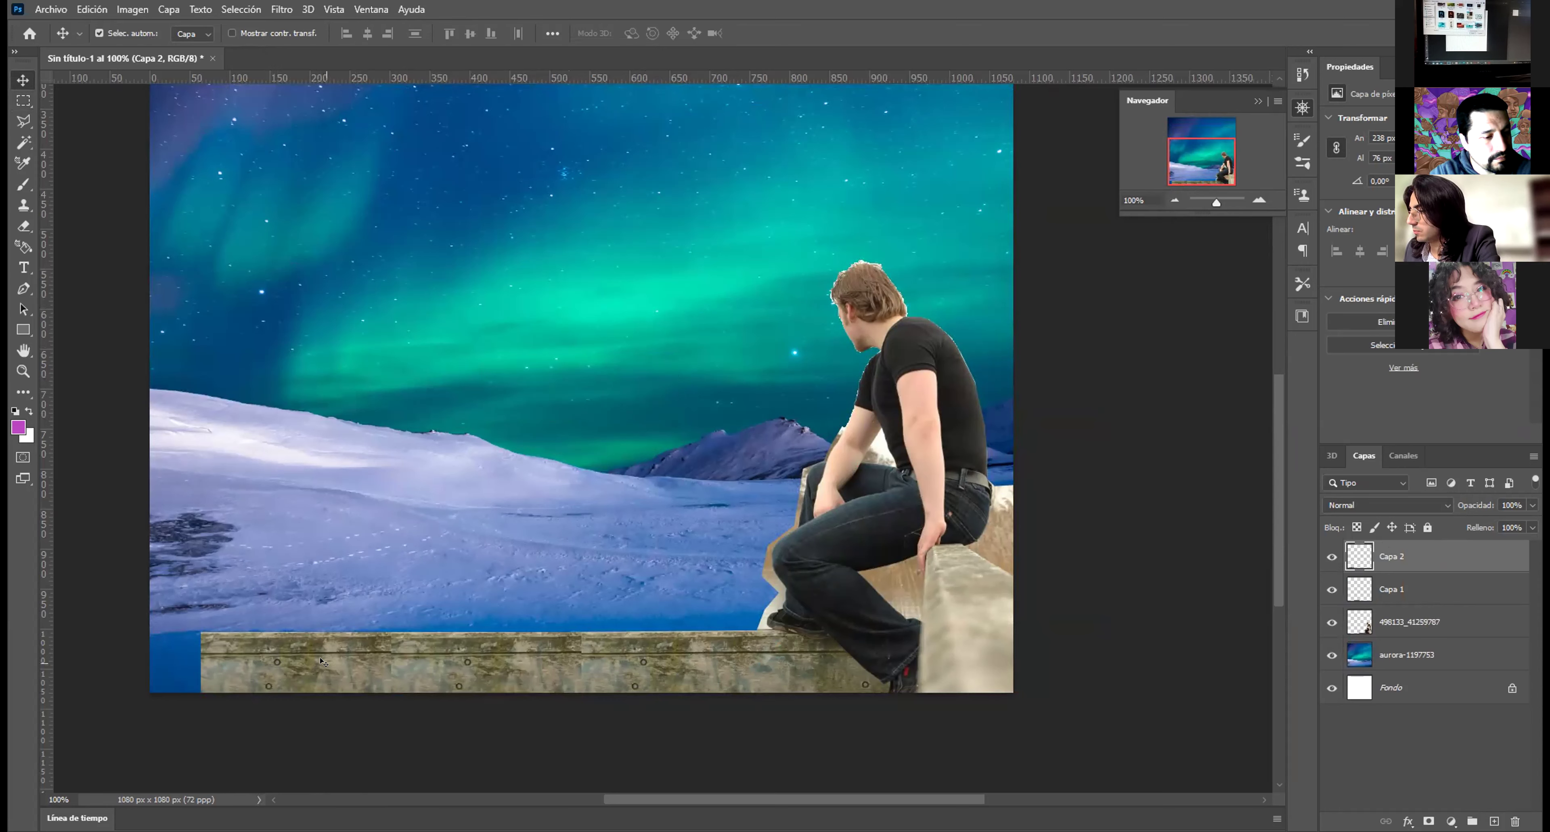
key("ctrl")
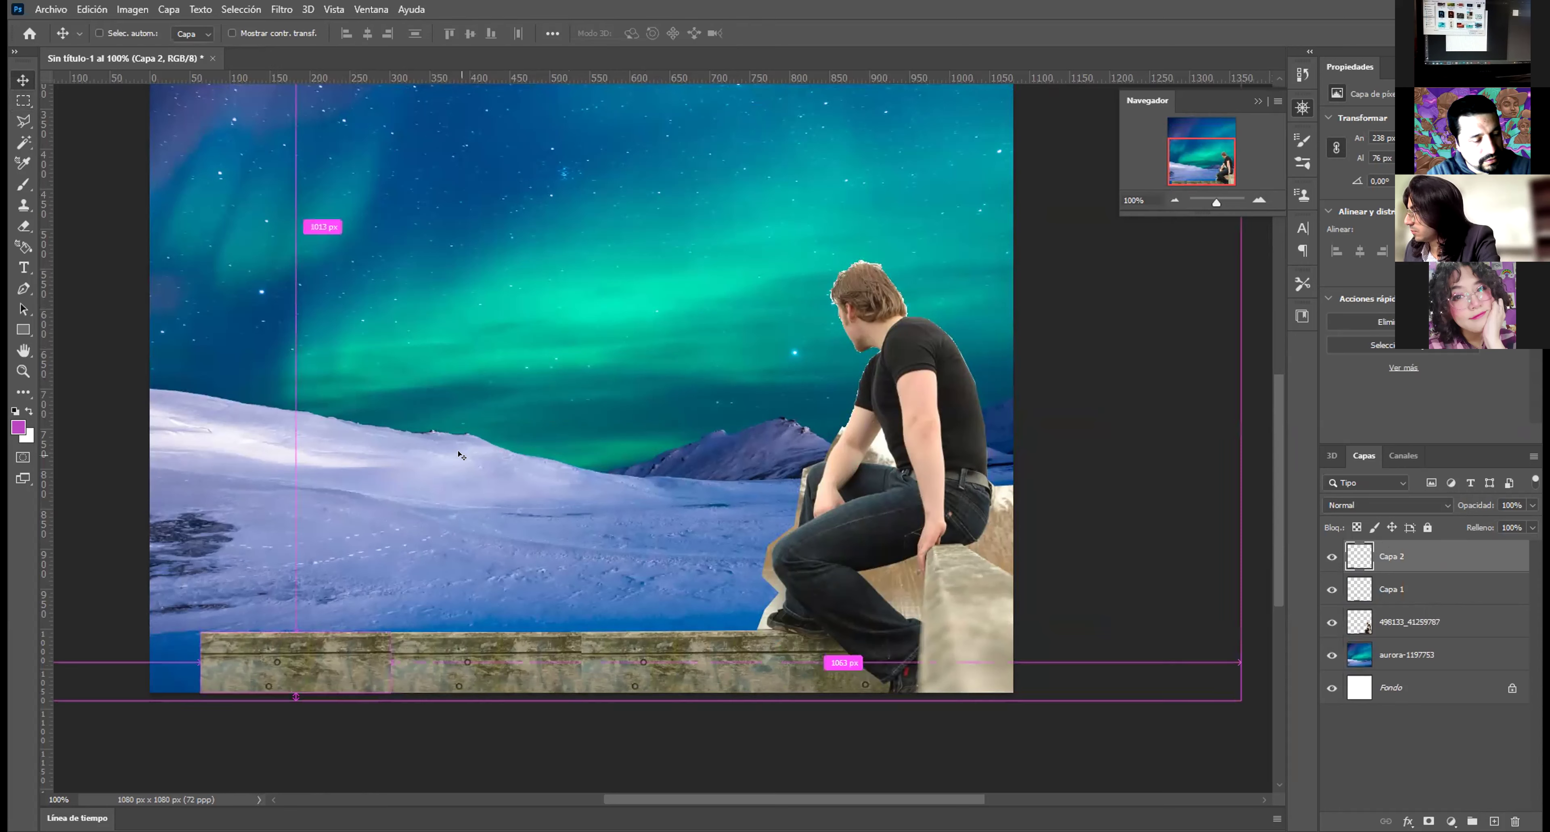
key("ctrl+v")
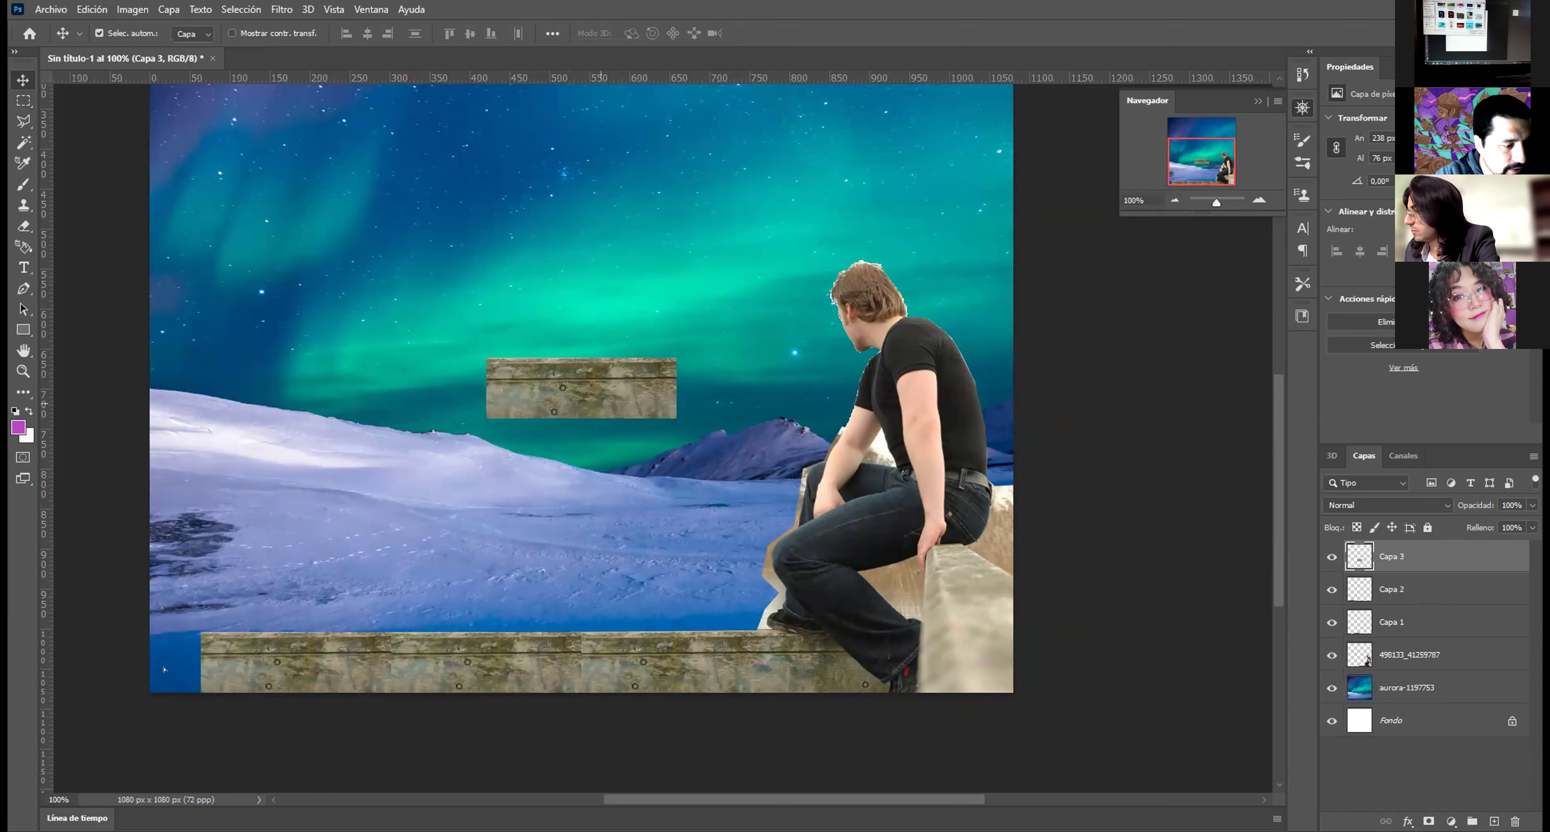
key("m")
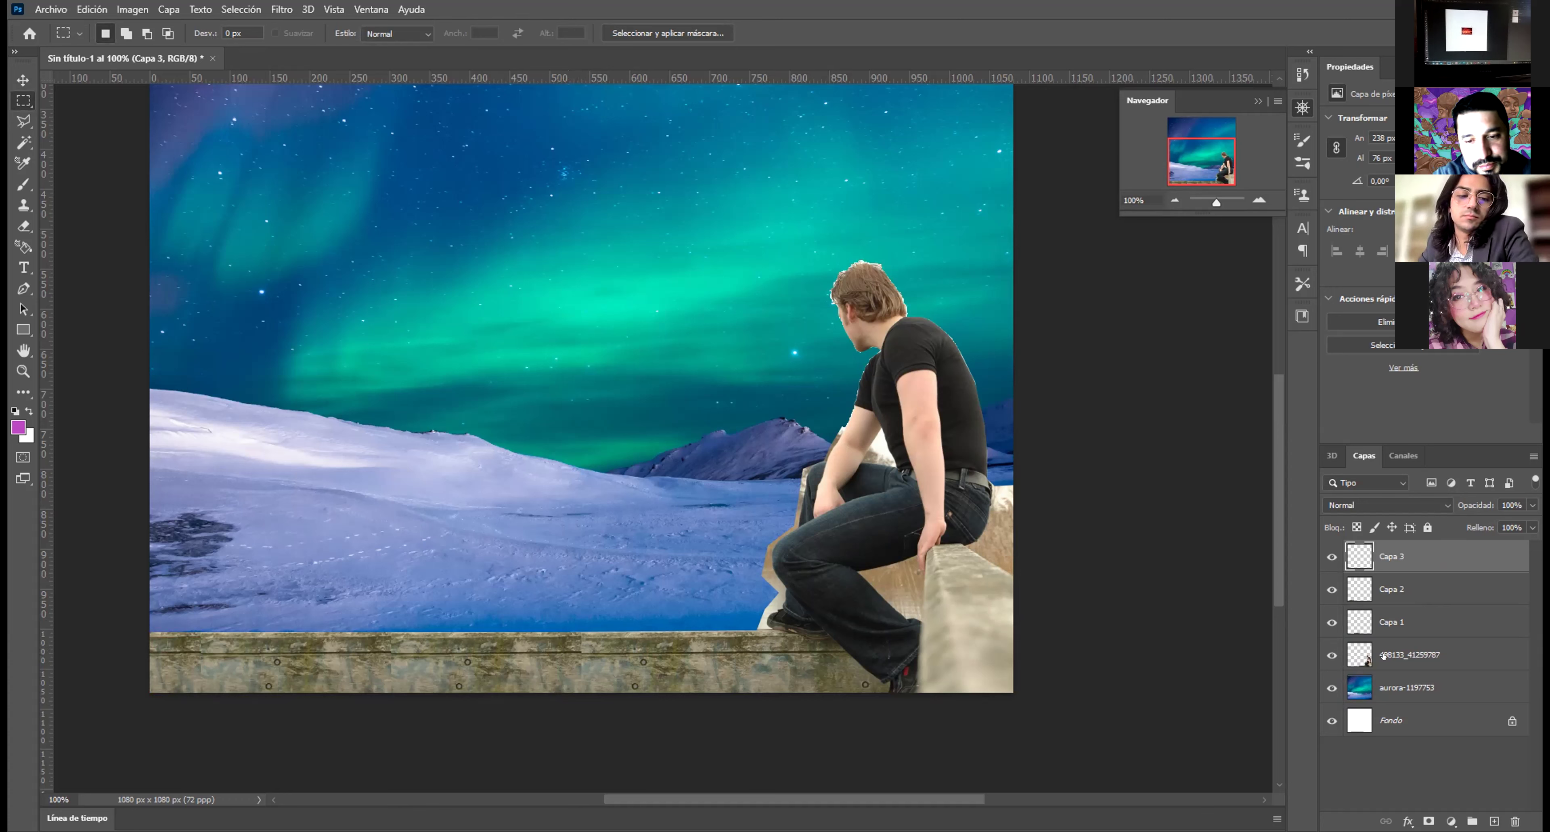
Step: Hide the layers Capa 3, Capa 2 and Capa 1, and choose the Clone Stamp with the man's photo layer active
left_click_drag(1332, 556, 1331, 606)
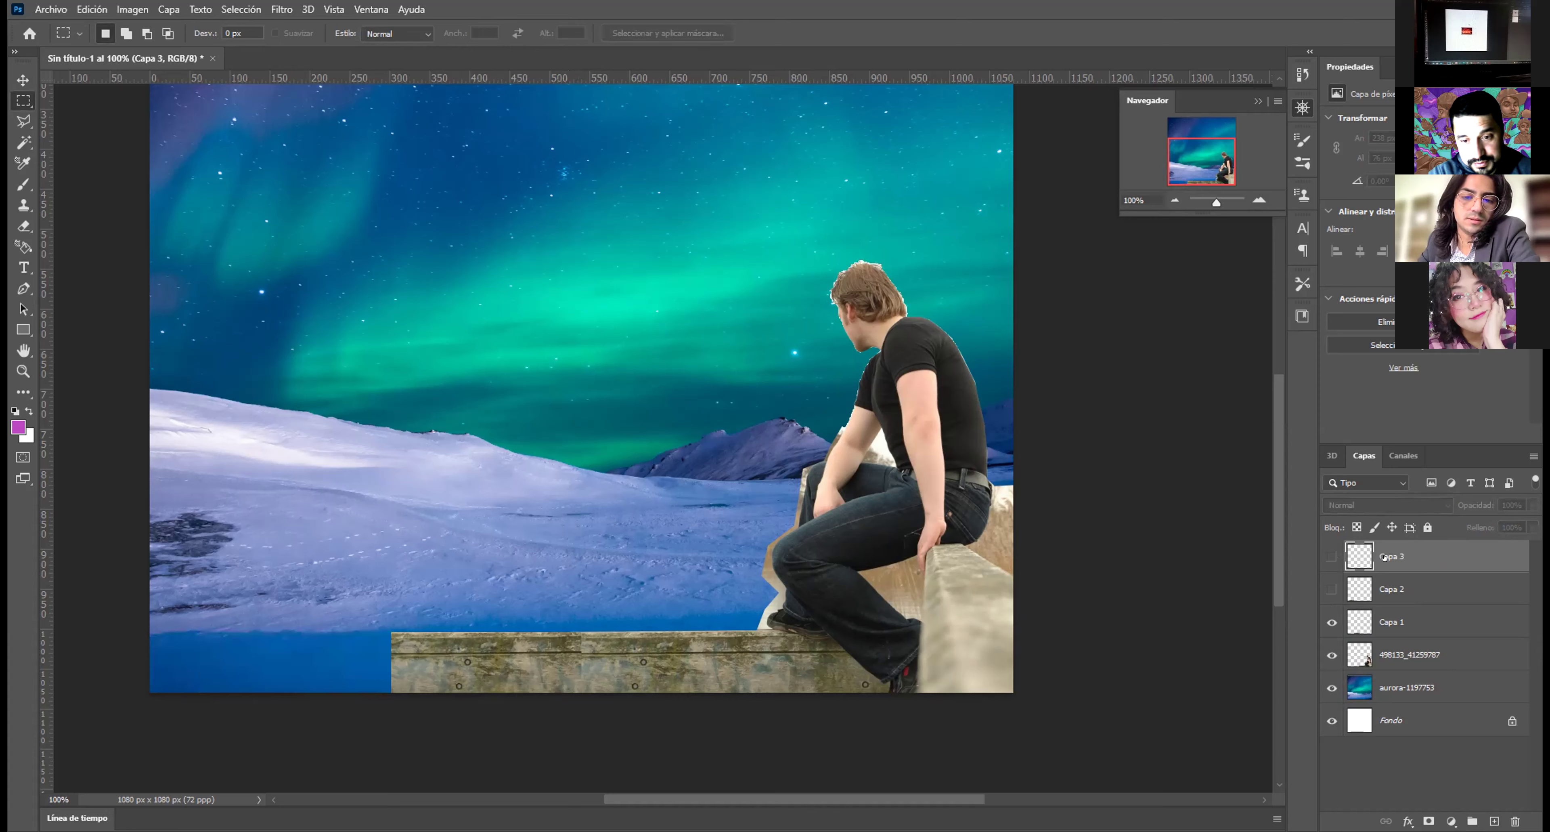
left_click(1385, 618)
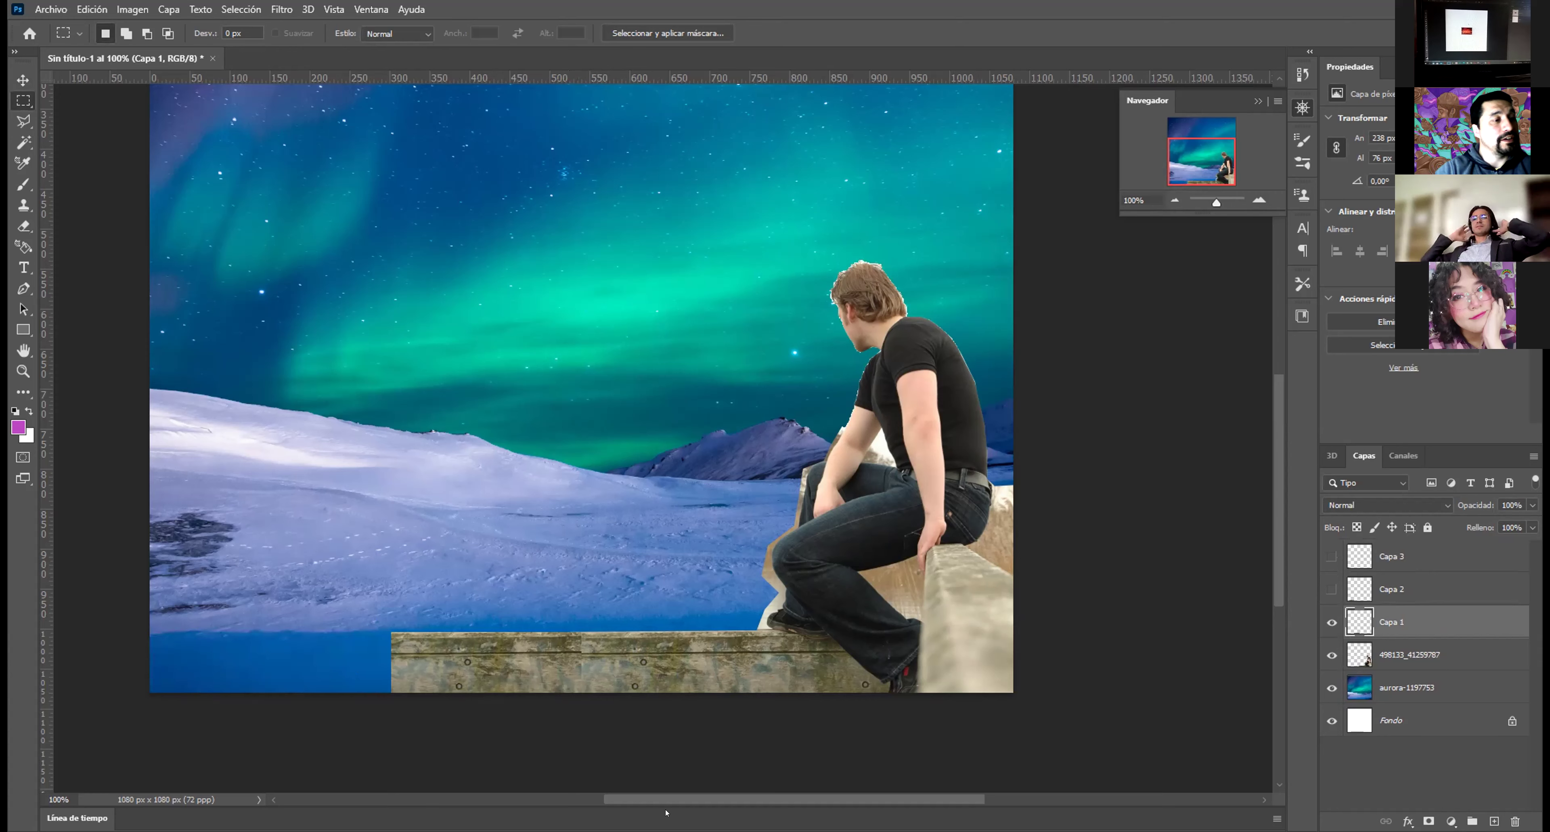
left_click(23, 205)
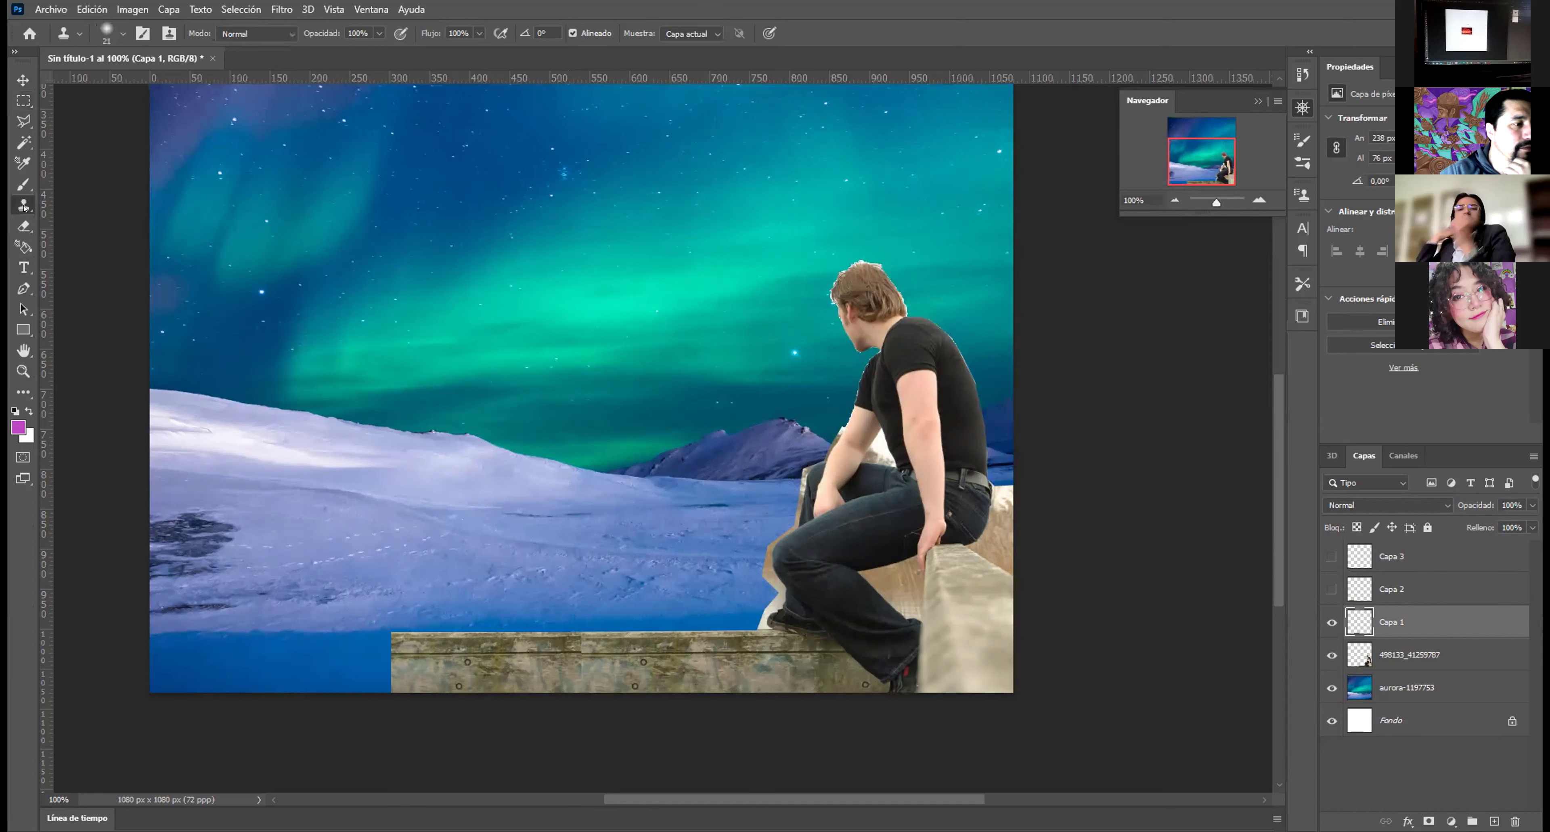
right_click(23, 204)
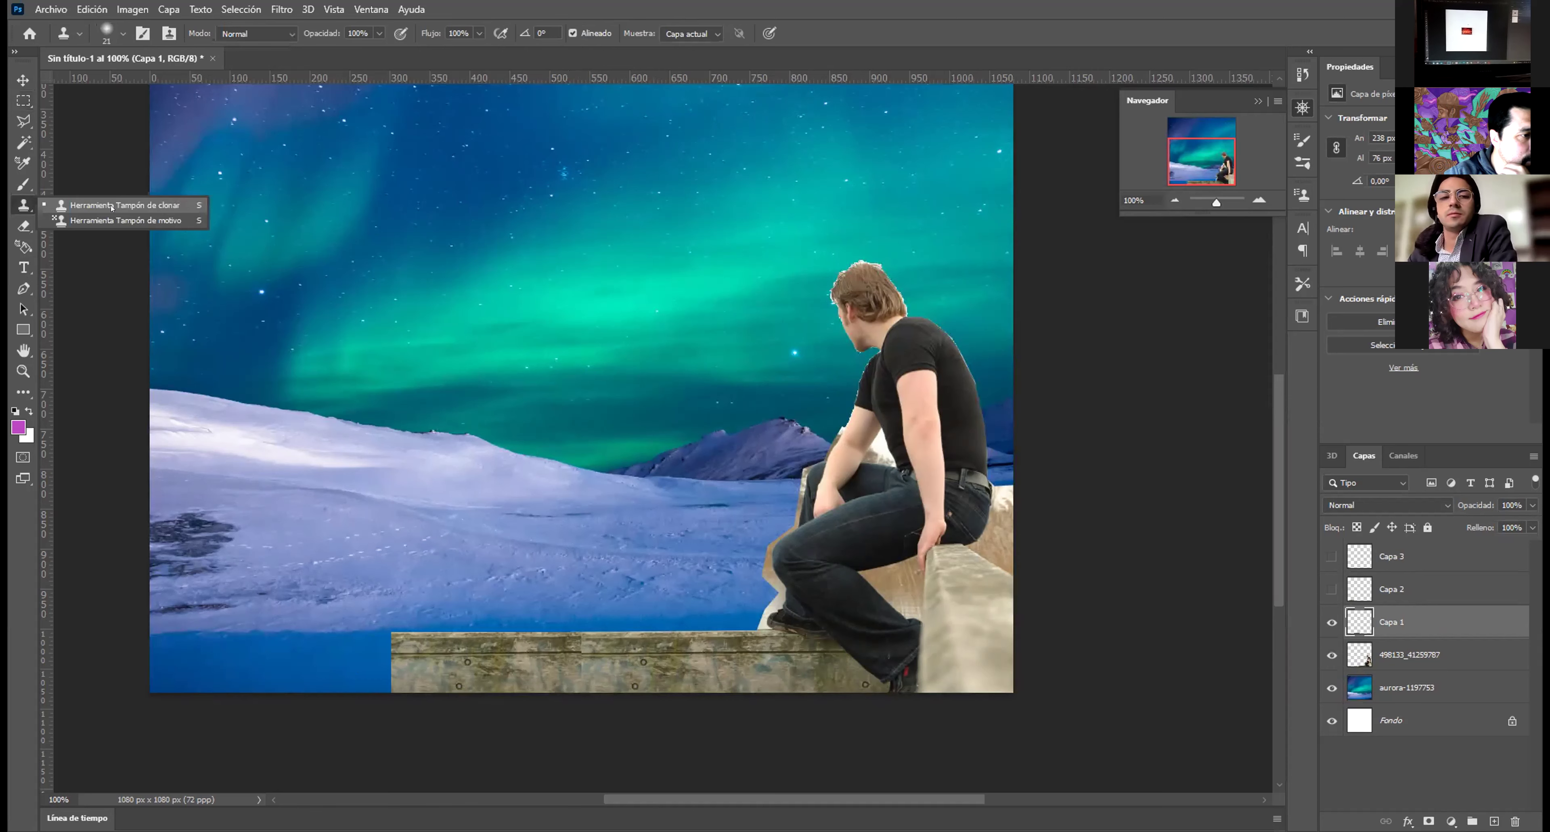
left_click(111, 206)
left_click(1330, 619)
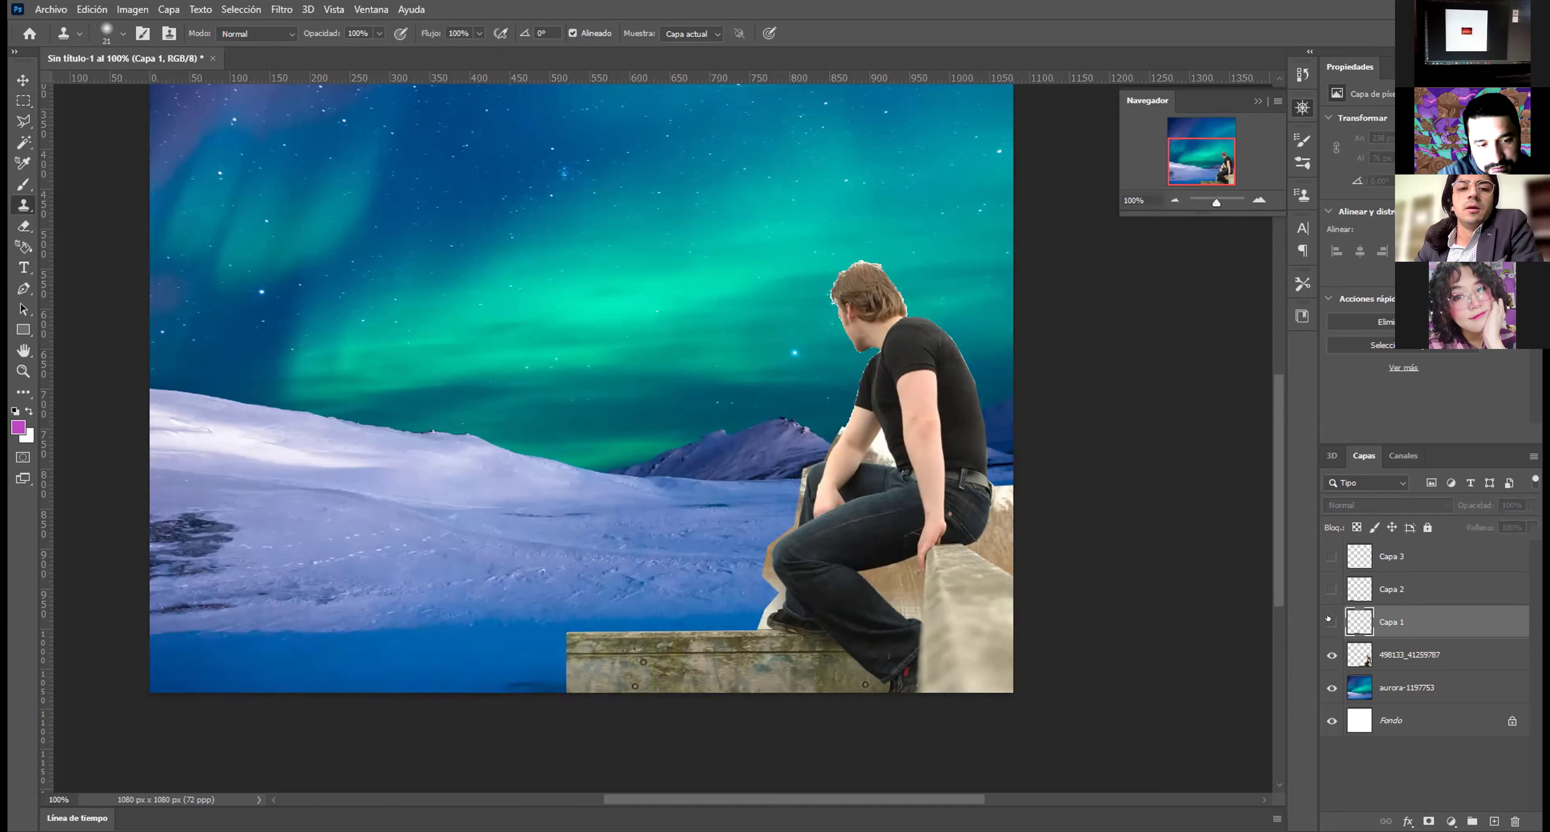
left_click(1406, 650)
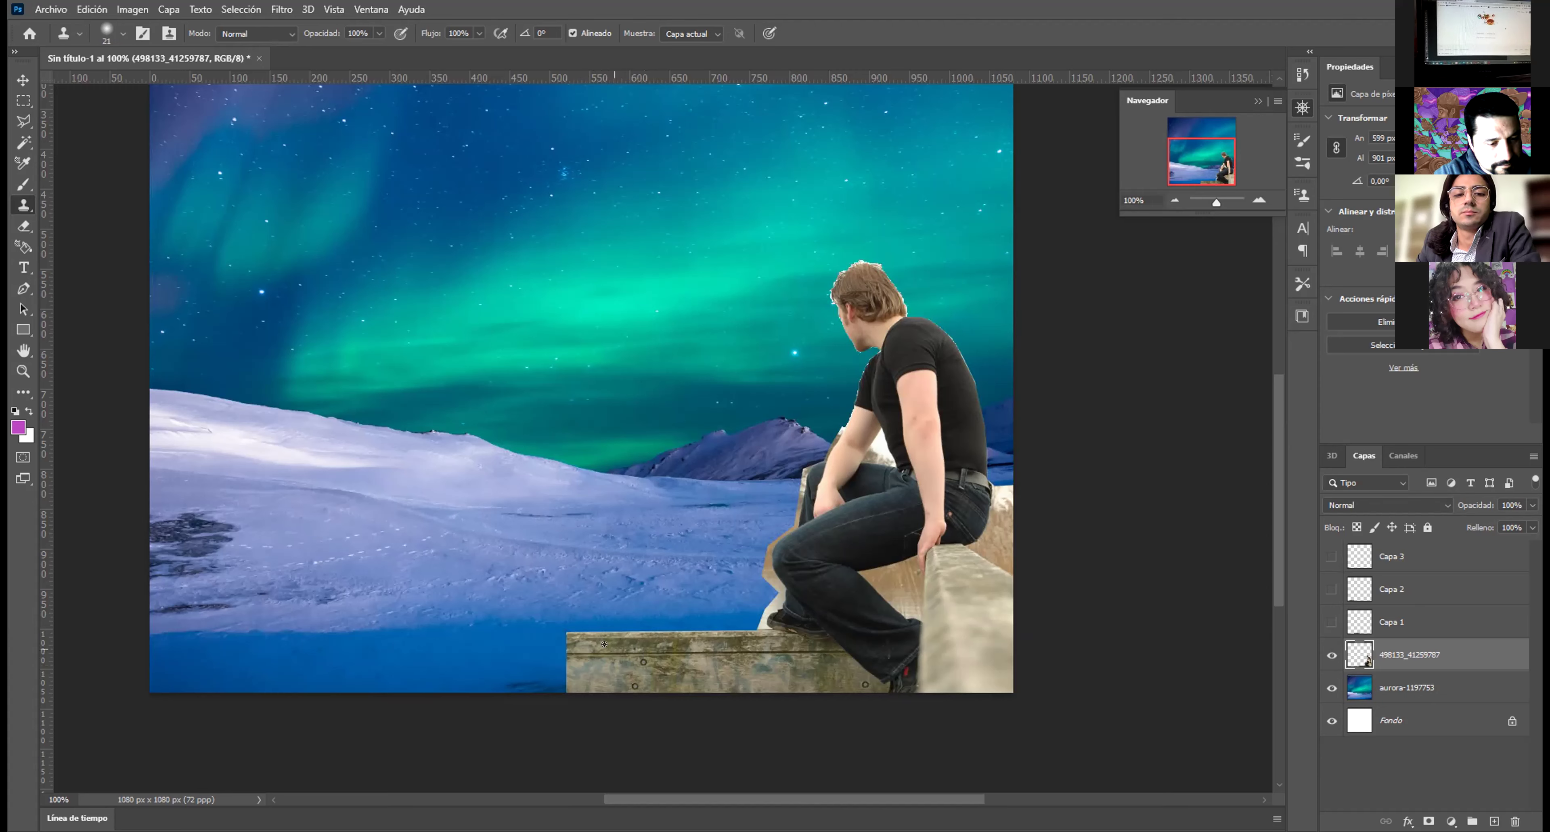
Step: Try cloning the wall texture past the wall's free end with the Clone Stamp and undo the strokes
left_click(558, 642)
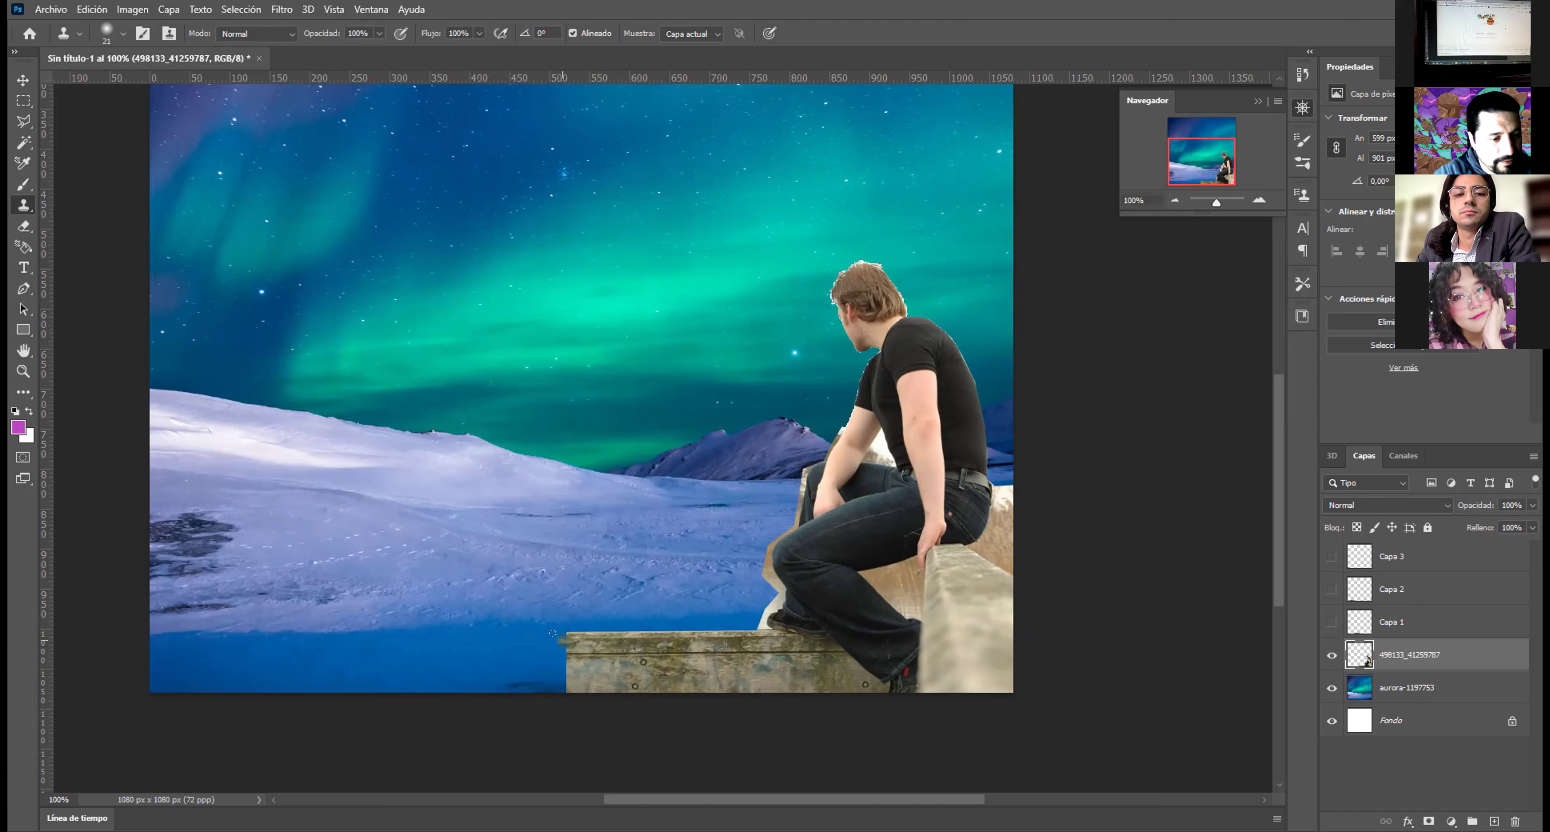
left_click_drag(554, 633, 560, 655)
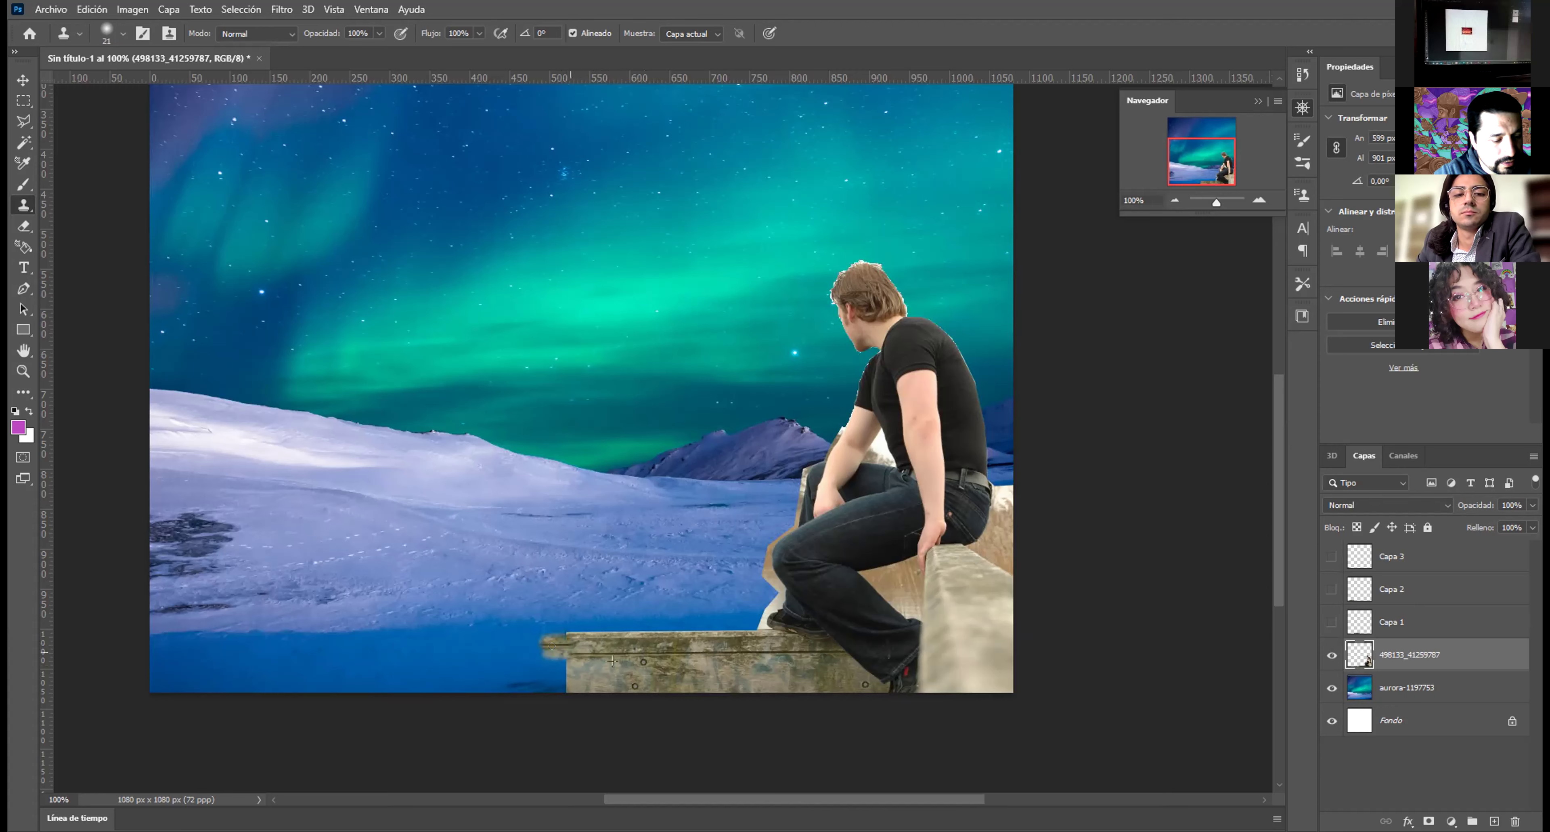
key("ctrl+z")
key("ctrl+z")
key("ctrl+z")
key("ctrl+z")
key("ctrl+z")
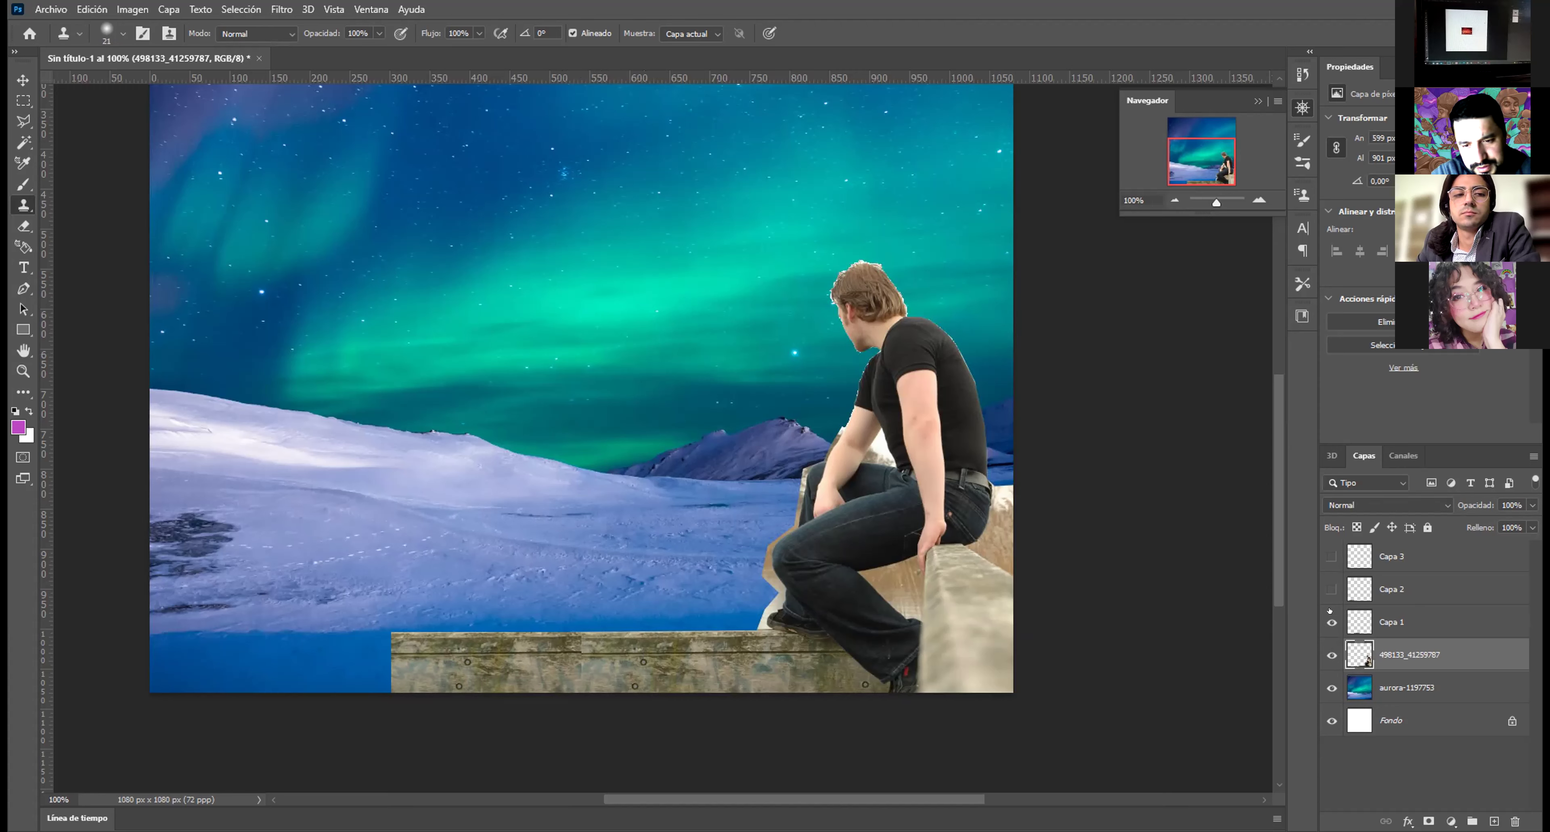
Step: Hide Capa 1 again and extend the wall's free end on the man's photo layer by cloning its texture with the Clone Stamp
left_click(1332, 622)
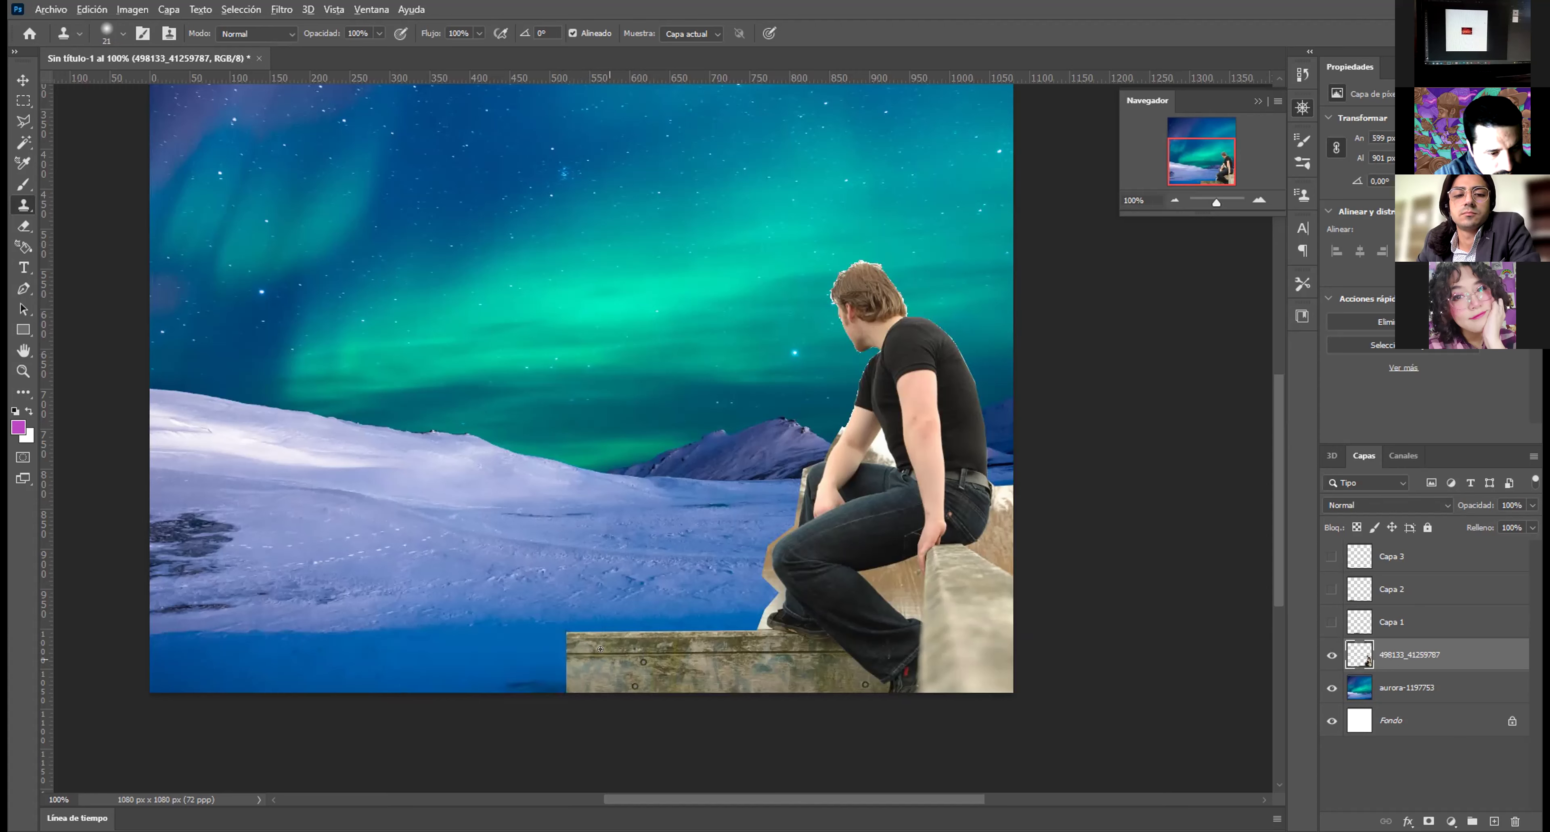
mouse_move(579, 650)
left_mouse_down()
mouse_move(524, 646)
mouse_move(561, 645)
mouse_move(563, 685)
mouse_move(549, 647)
mouse_move(548, 685)
mouse_move(527, 648)
mouse_move(527, 684)
mouse_move(527, 633)
left_mouse_up()
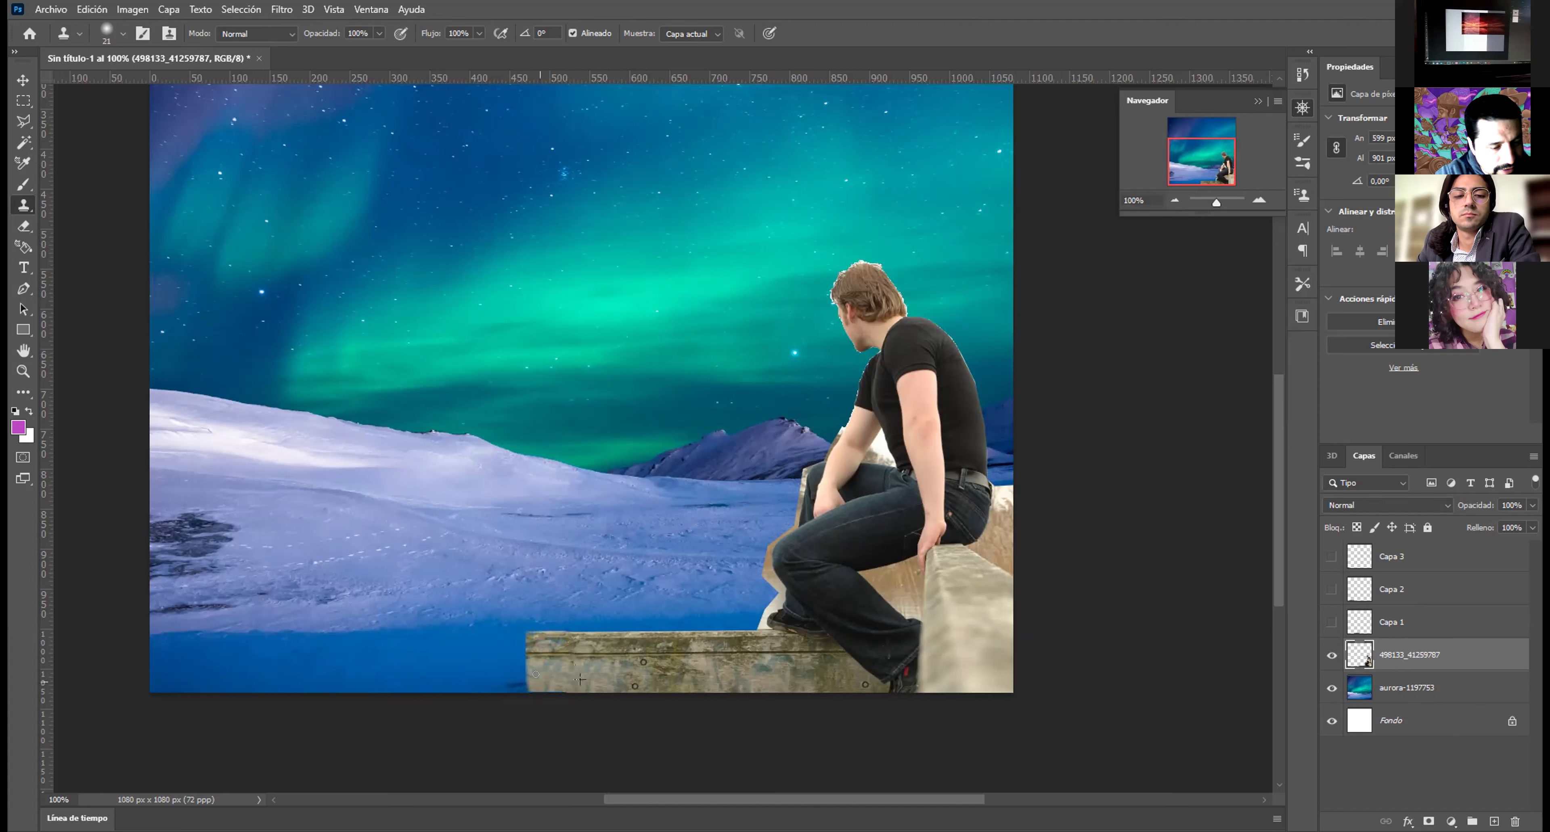
left_click_drag(539, 683, 537, 686)
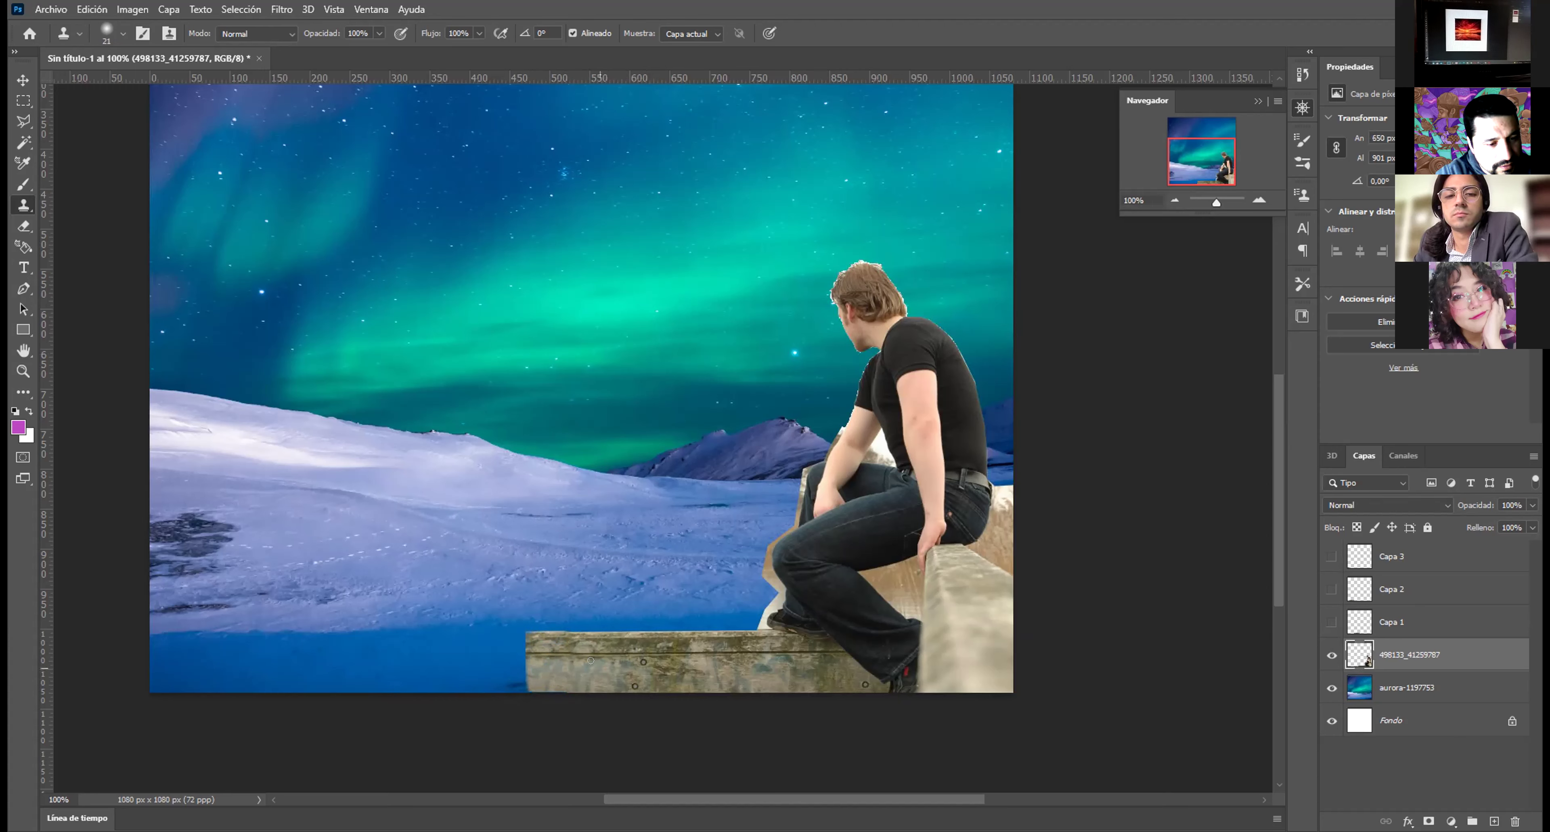
mouse_move(535, 685)
left_mouse_down()
mouse_move(517, 678)
mouse_move(518, 638)
mouse_move(515, 658)
left_mouse_up()
key("ctrl+z")
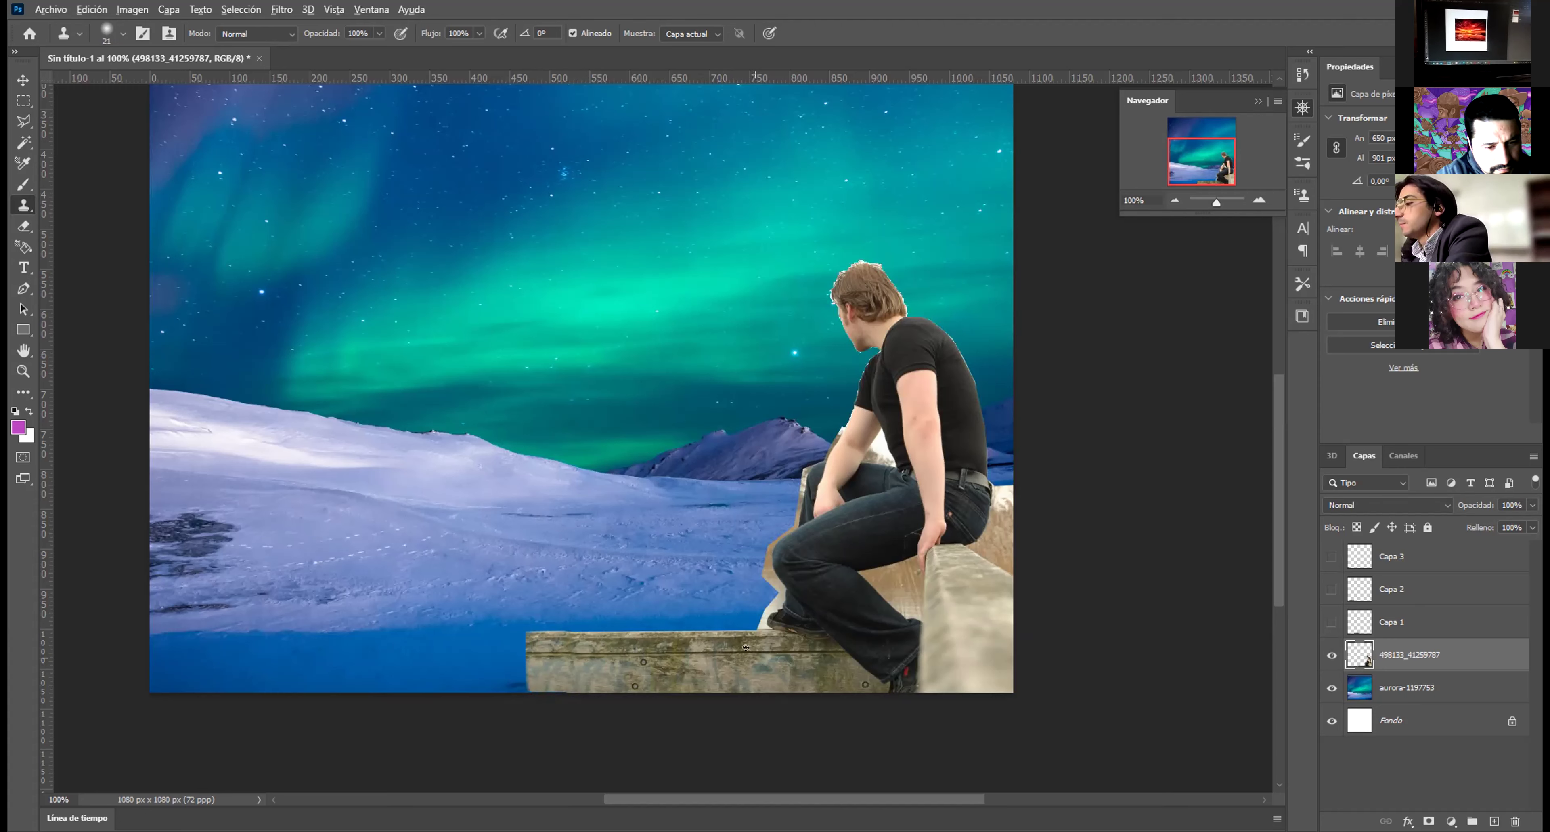
mouse_move(519, 652)
left_mouse_down()
mouse_move(424, 647)
mouse_move(524, 648)
mouse_move(515, 683)
mouse_move(501, 649)
mouse_move(501, 682)
mouse_move(485, 687)
mouse_move(473, 659)
mouse_move(447, 683)
mouse_move(424, 657)
mouse_move(436, 695)
mouse_move(511, 683)
mouse_move(535, 660)
mouse_move(514, 633)
mouse_move(475, 682)
left_mouse_up()
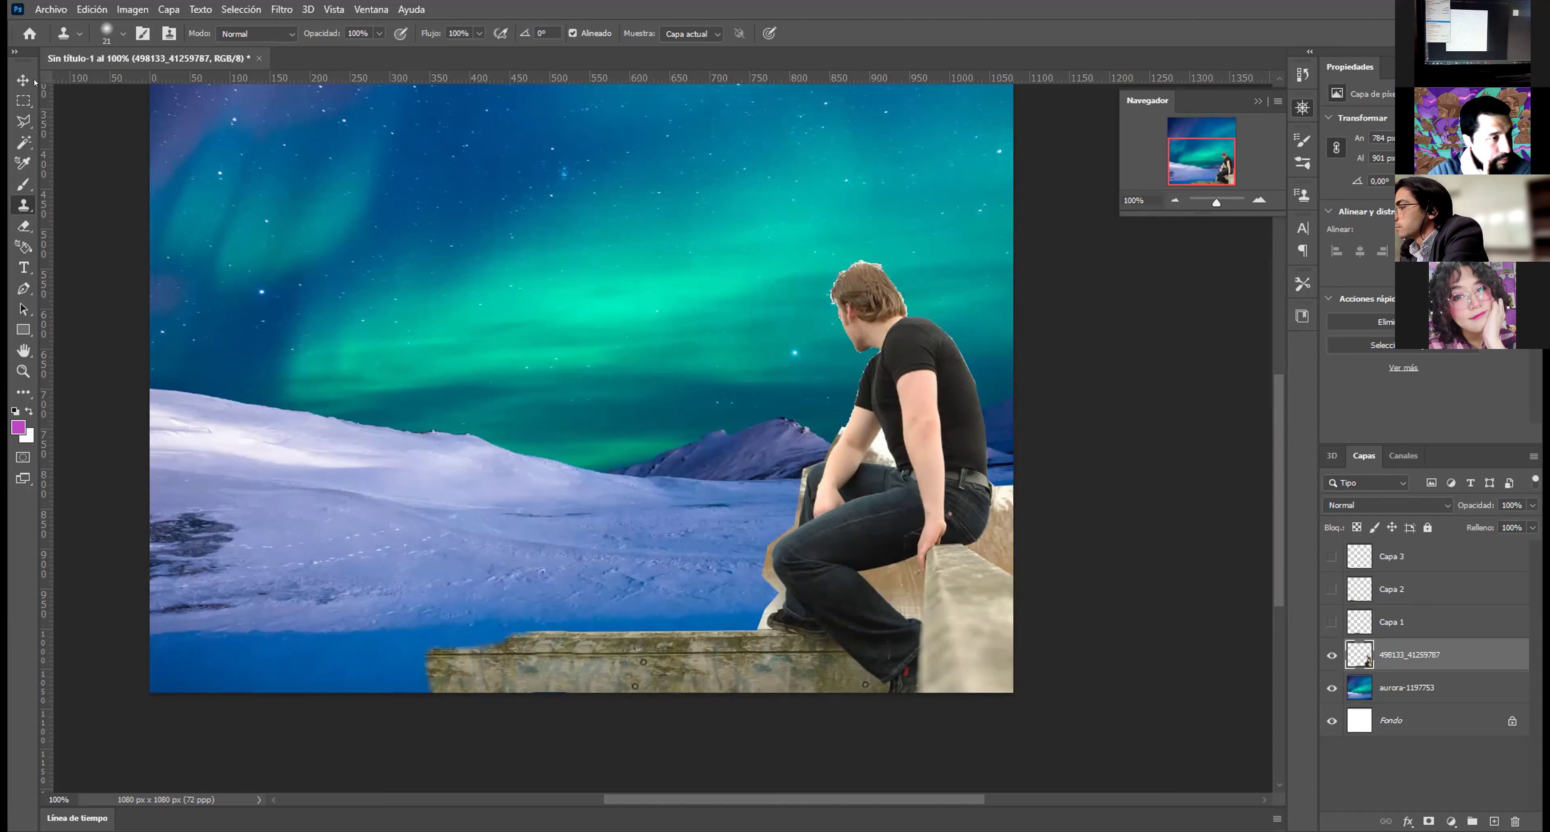
Step: Show the wall copy layers Capa 1, Capa 2 and Capa 3 again
key("m")
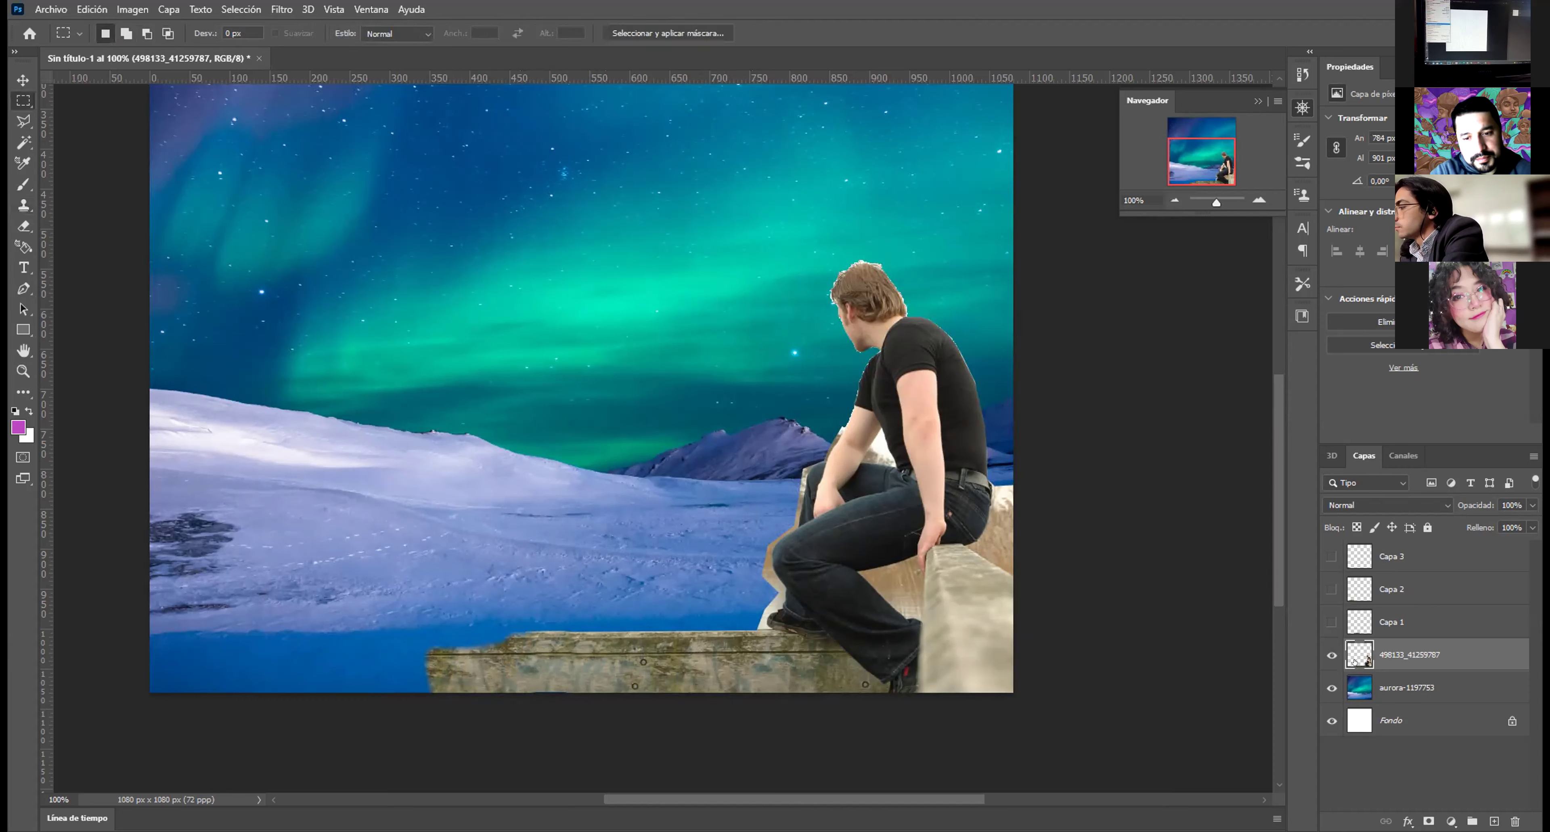
left_click(1331, 622)
left_click(1331, 588)
left_click(1331, 556)
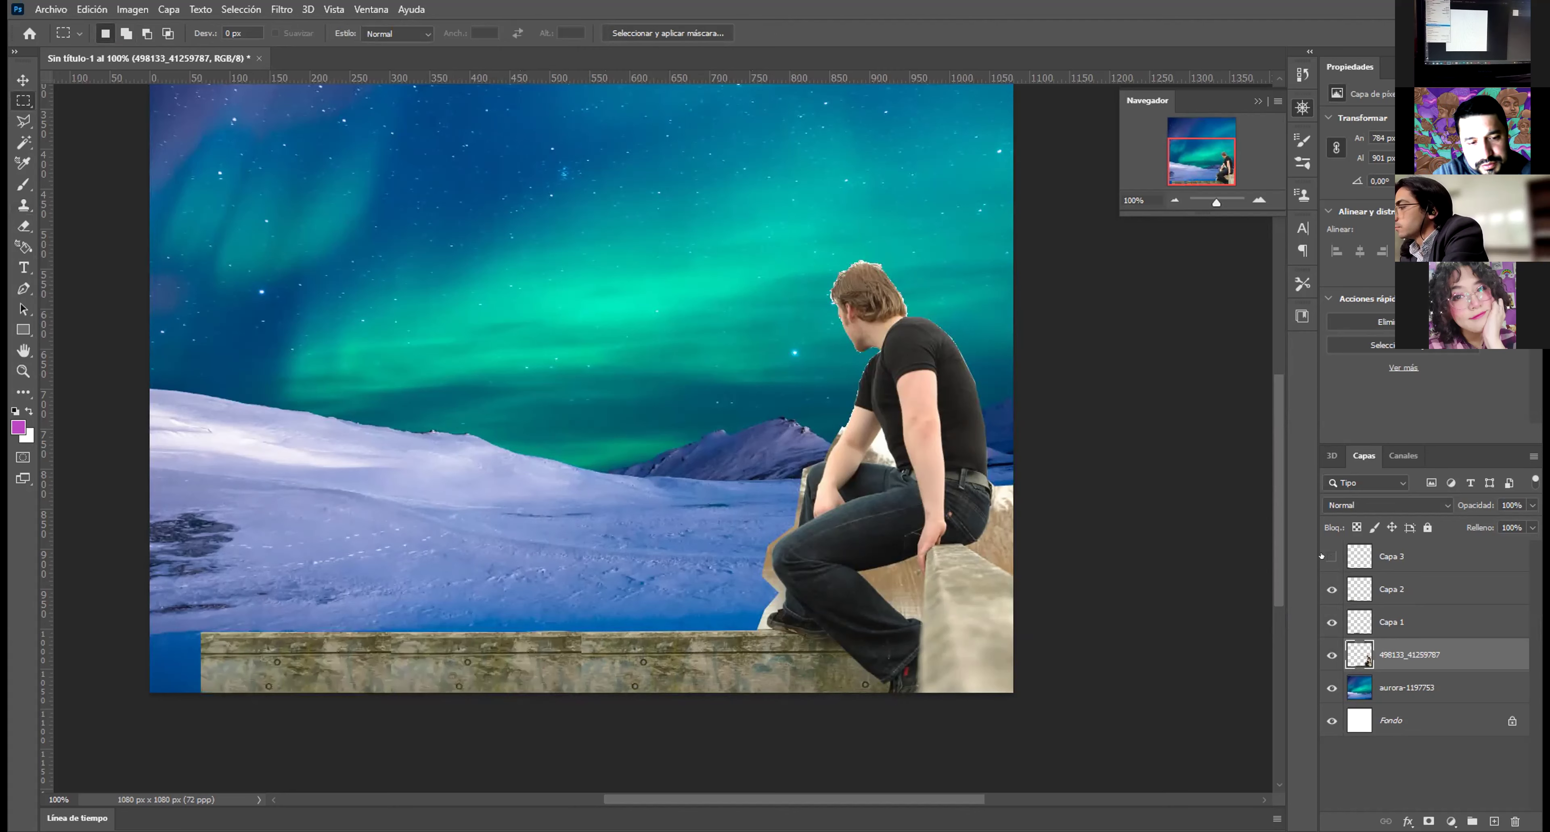
Step: Place the yellow flowers image in the composition, move it above the wall opposite the man and scale it down to 576 px wide
left_click(1175, 200)
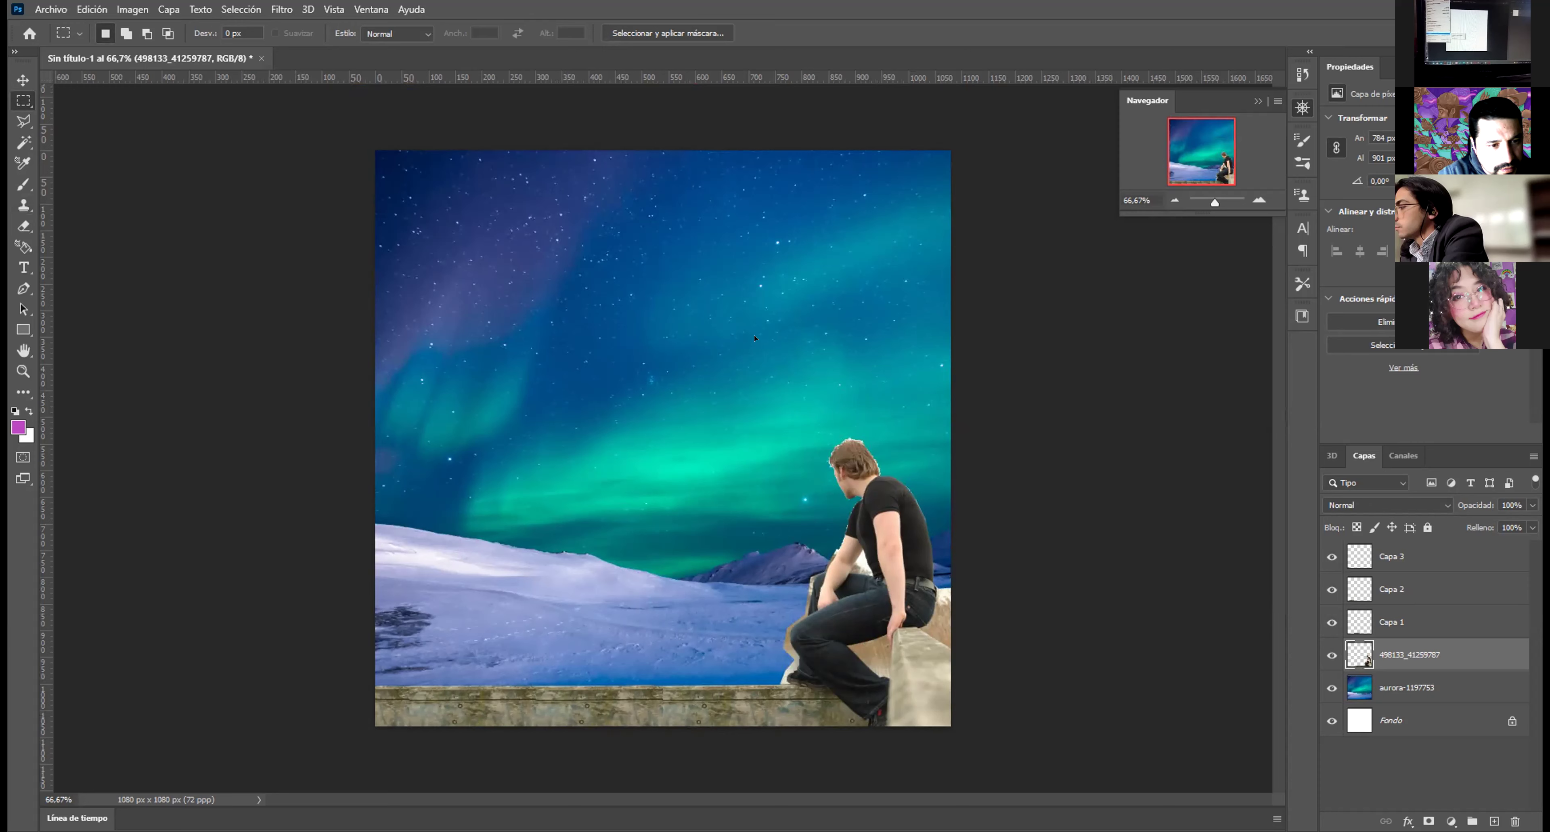
left_click_drag(756, 338, 650, 424)
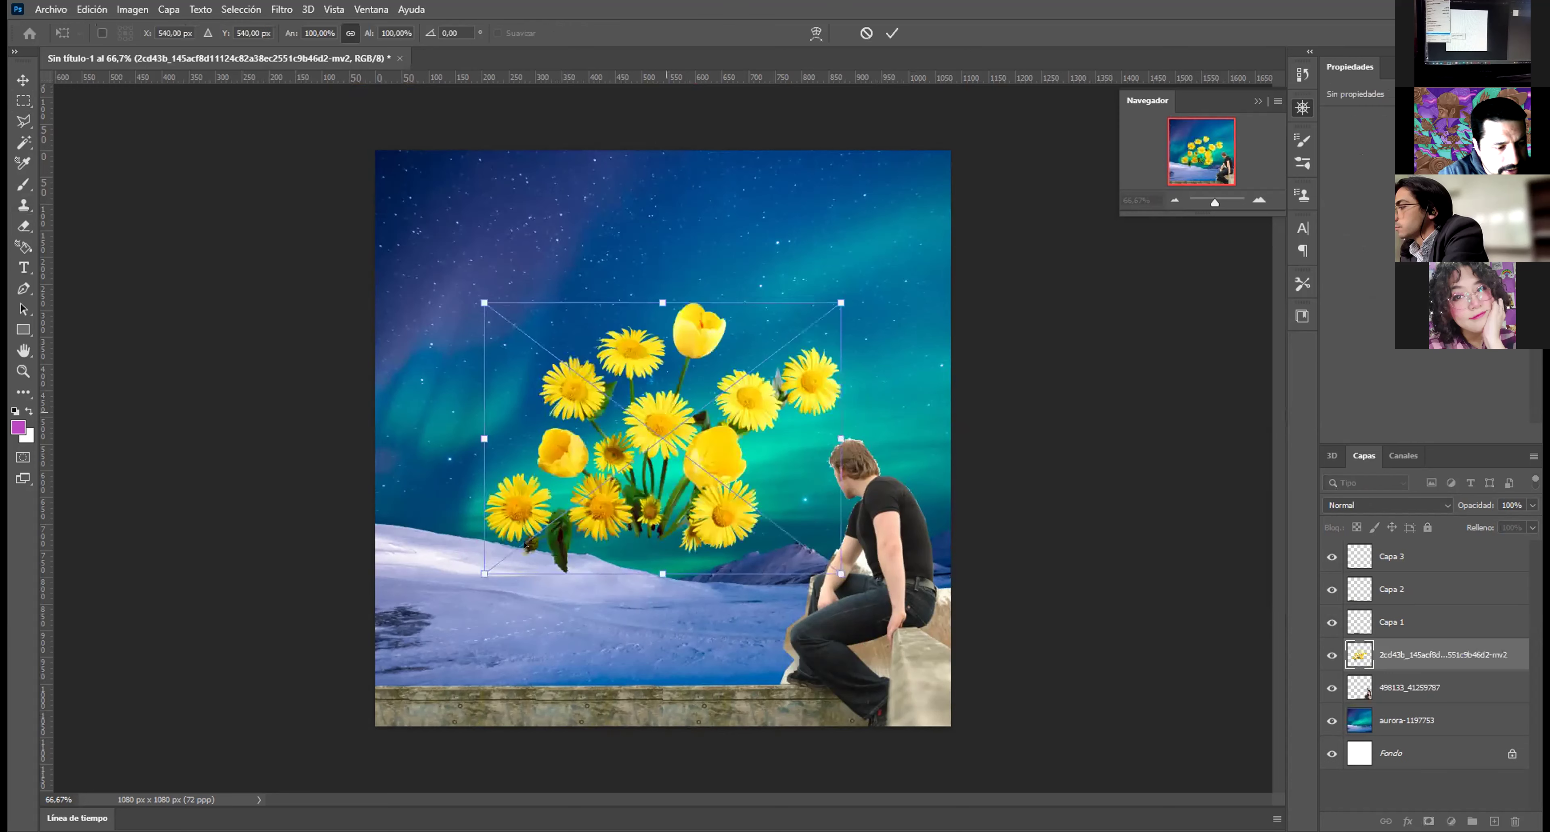
left_click_drag(525, 545, 427, 702)
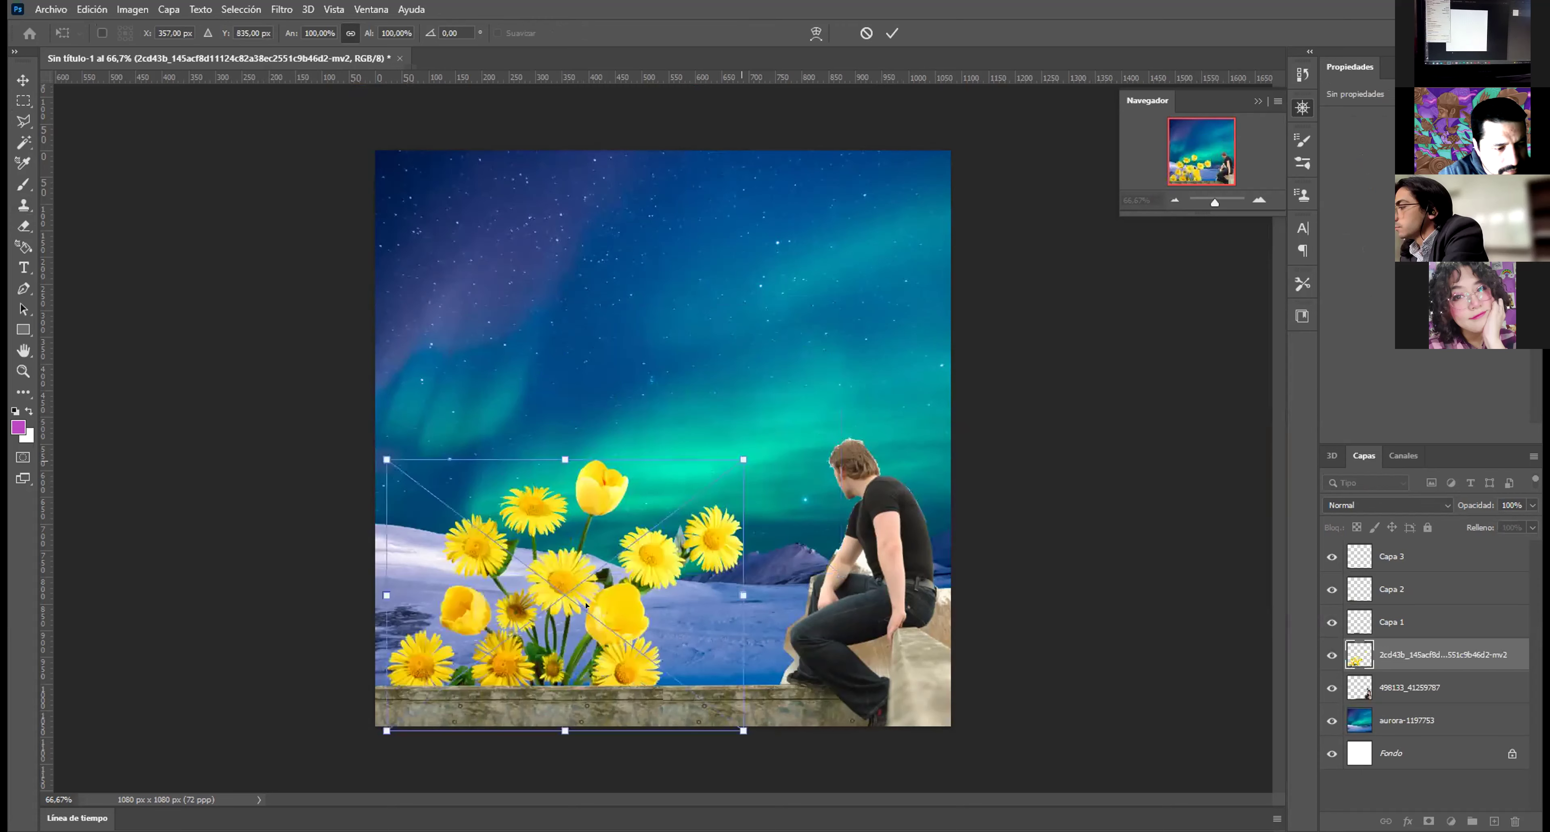
left_click_drag(743, 459, 691, 500)
left_click(23, 100)
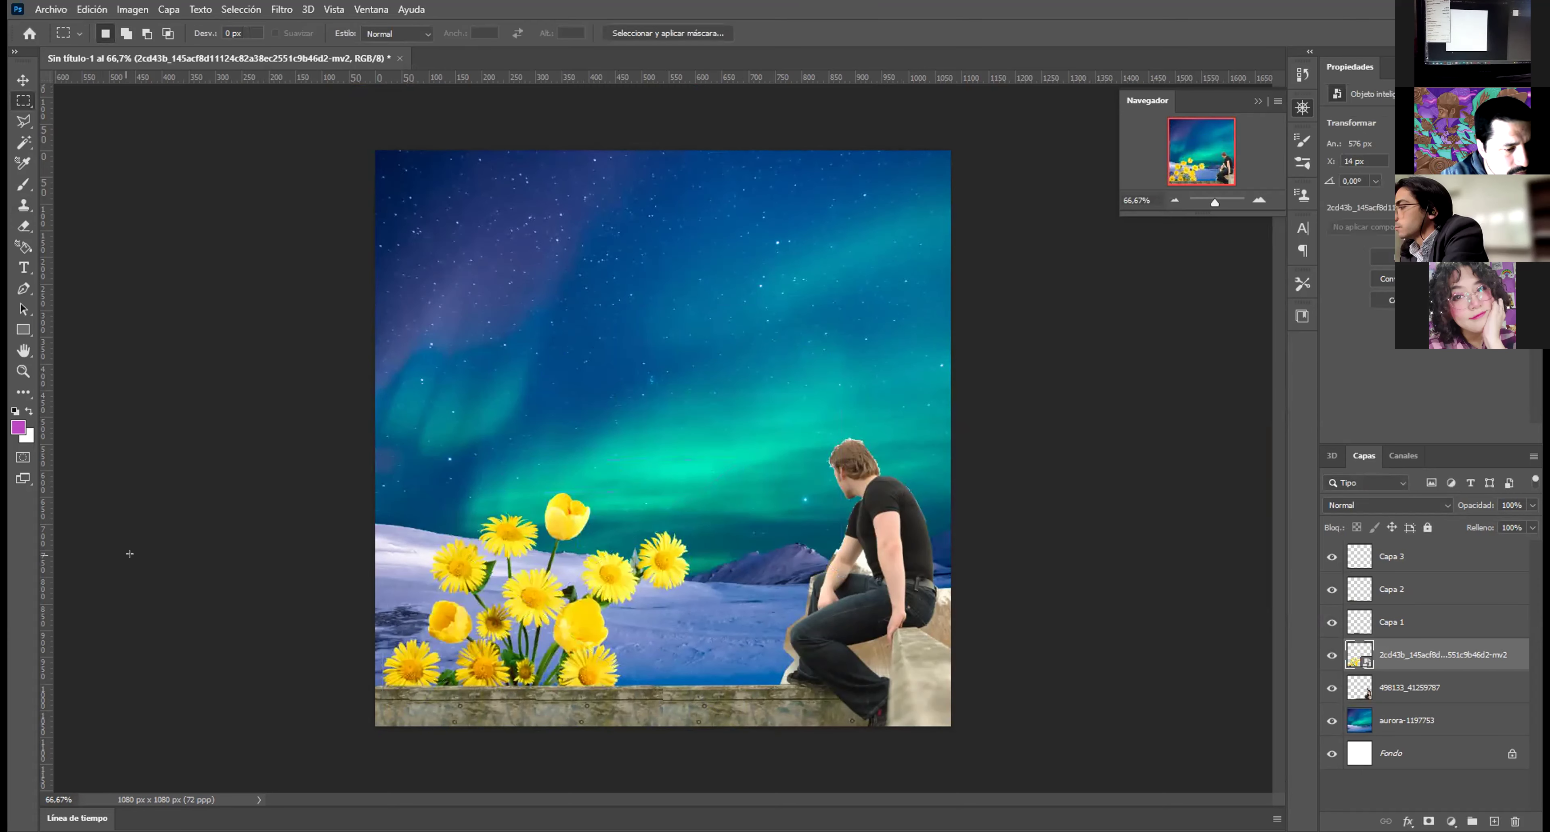
Step: Bring the flowers layer to the front of the stack and shift the flowers down into the canvas corner over the wall
left_click_drag(1430, 647, 1427, 547)
key("v")
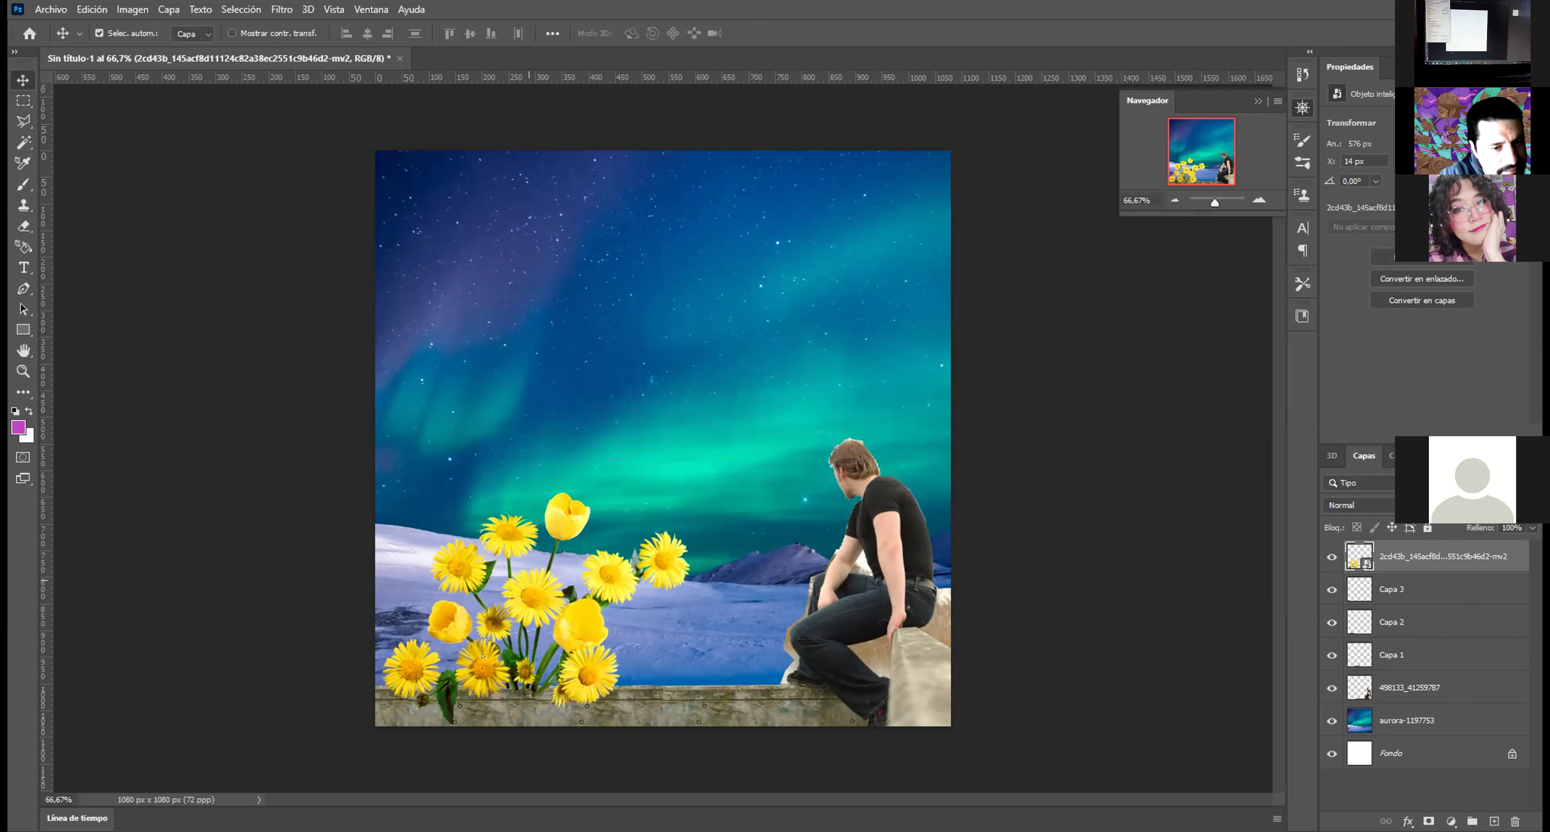
left_click_drag(482, 655, 448, 731)
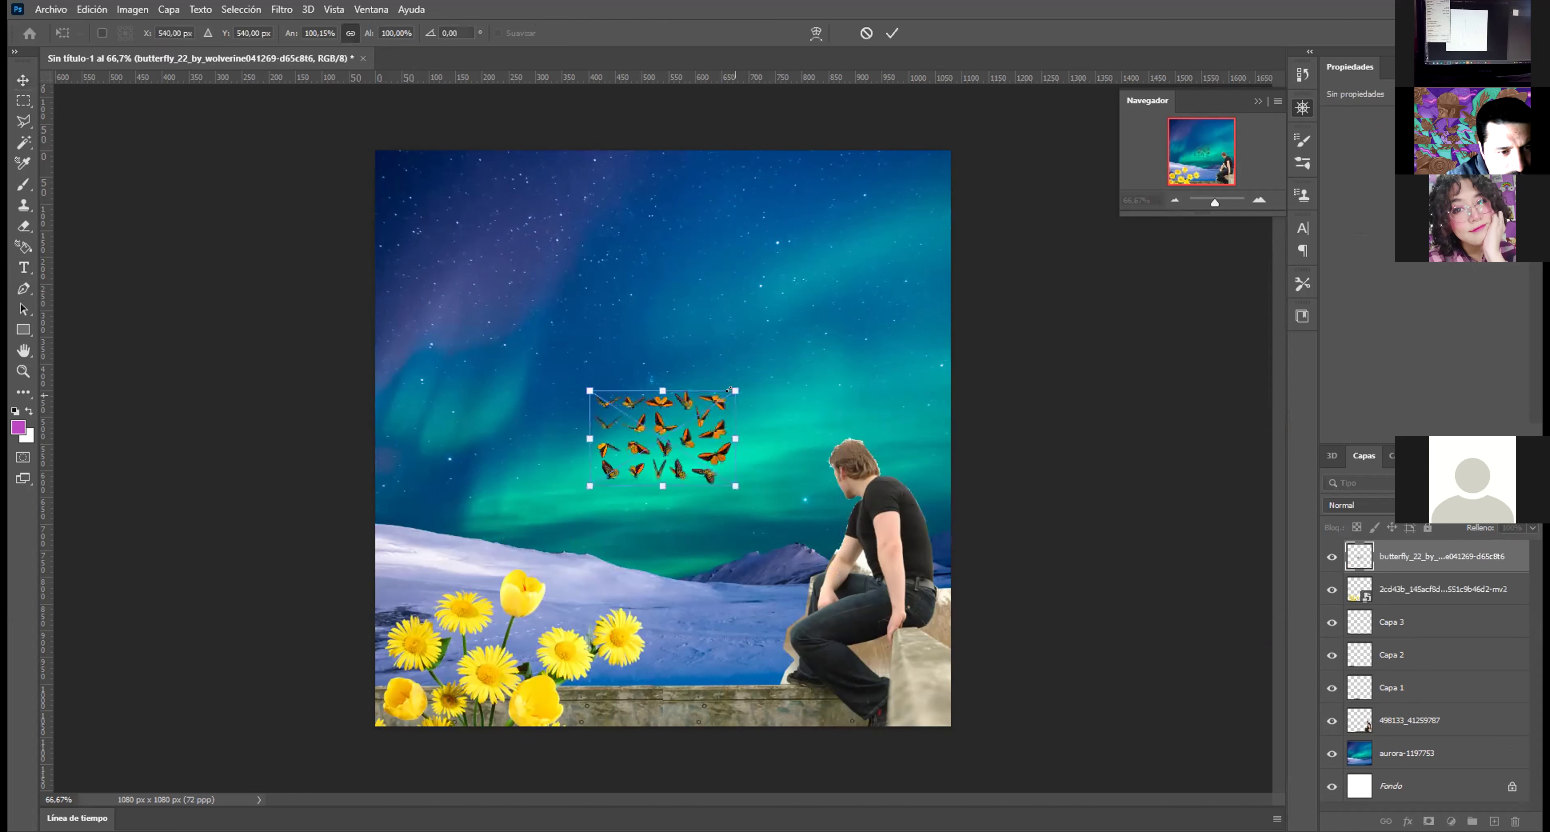
Step: Enlarge the placed butterflies image to about 248% and move it up into the sky above the flowers
left_click_drag(736, 390, 951, 248)
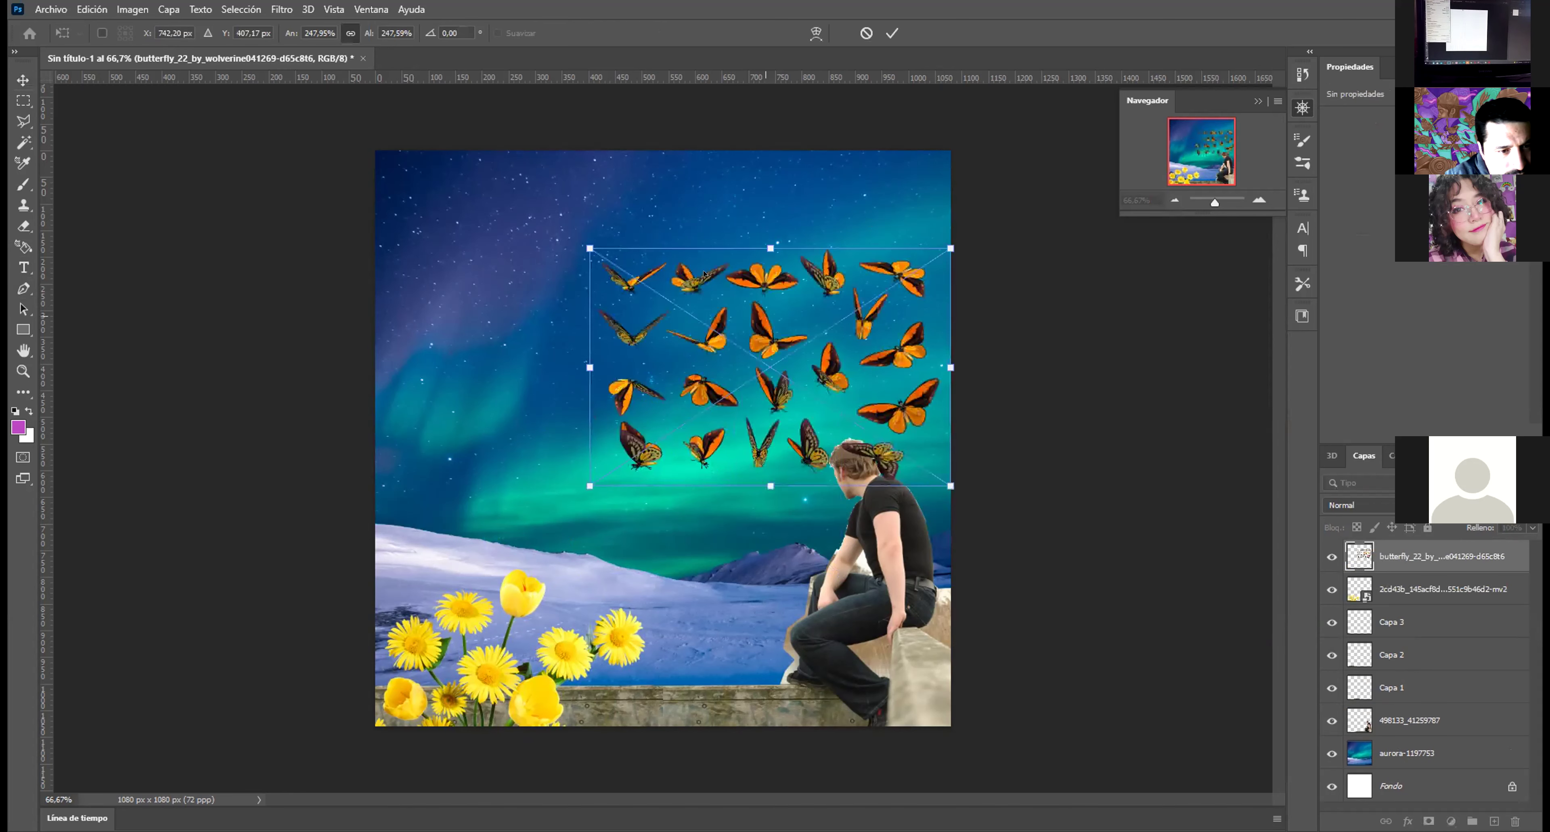
left_click_drag(636, 287, 419, 170)
key("Return")
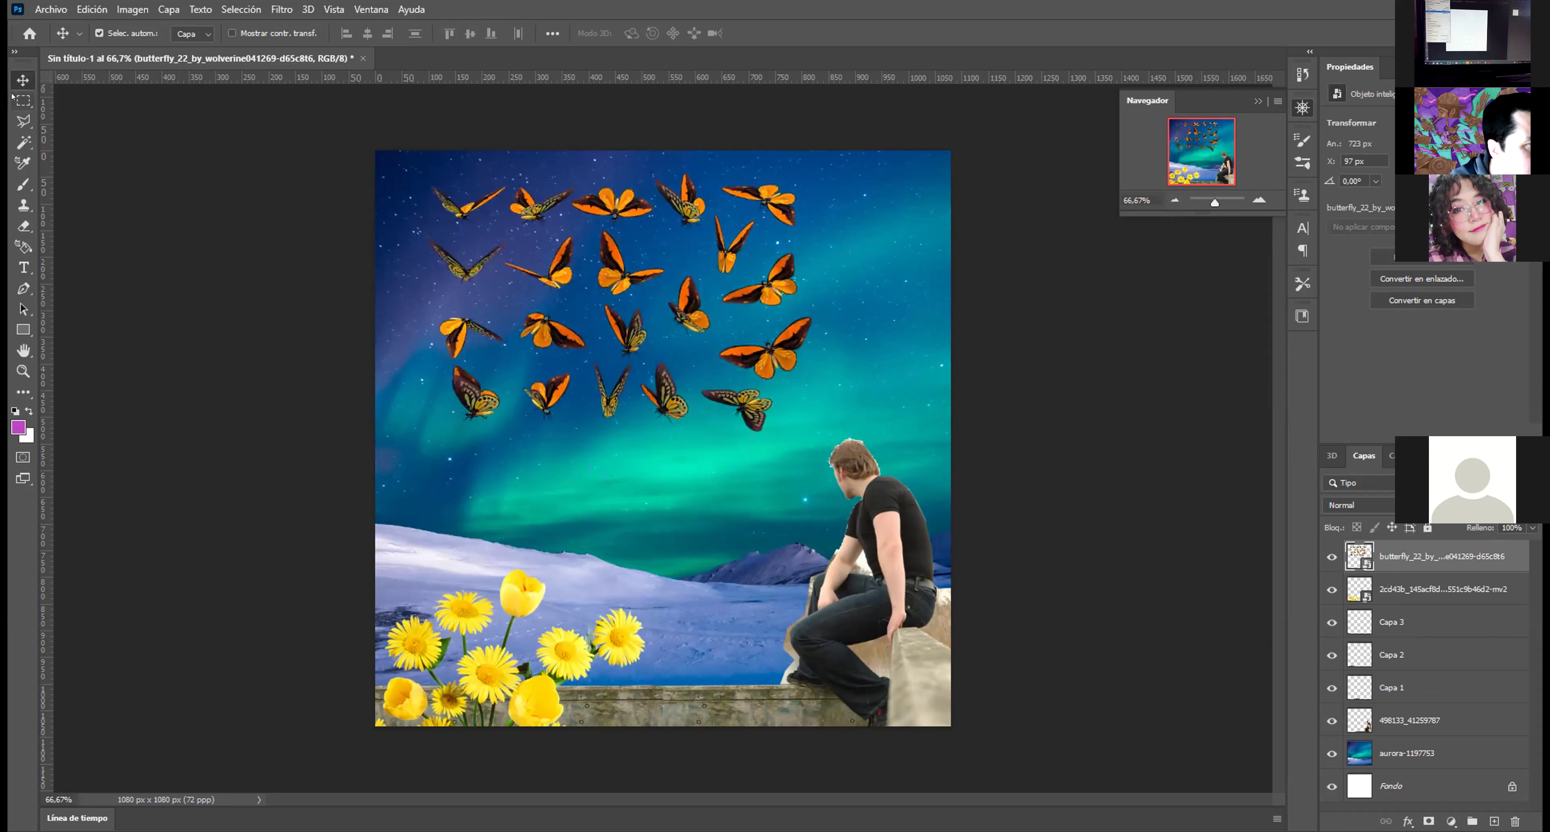
Step: Copy the large orange butterfly at the right end of the third row to its own layer and move it to the upper-right sky
left_click(21, 120)
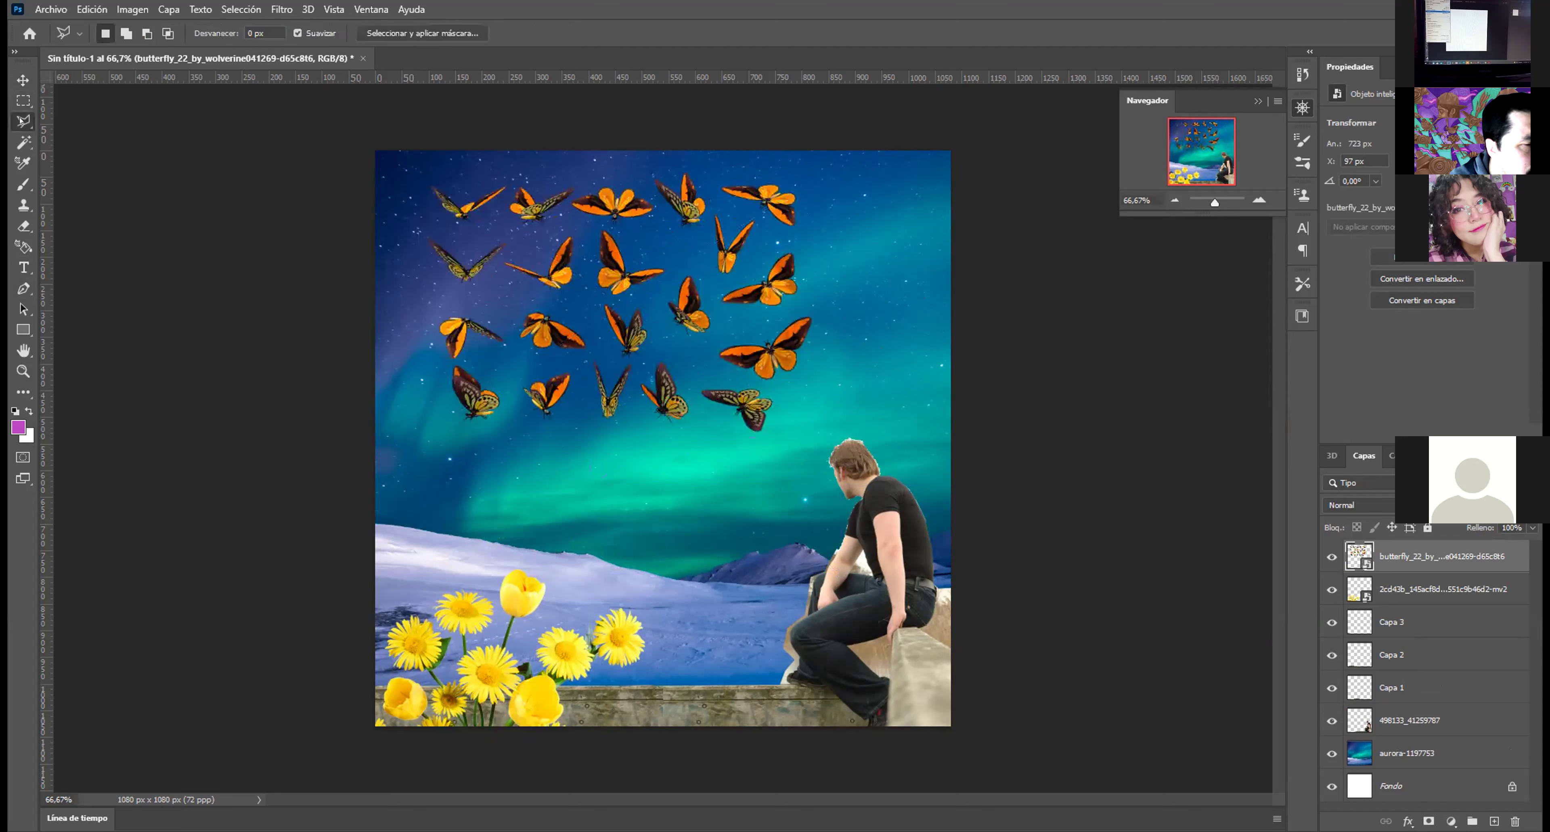
left_click(817, 300)
left_click(746, 323)
left_click(700, 354)
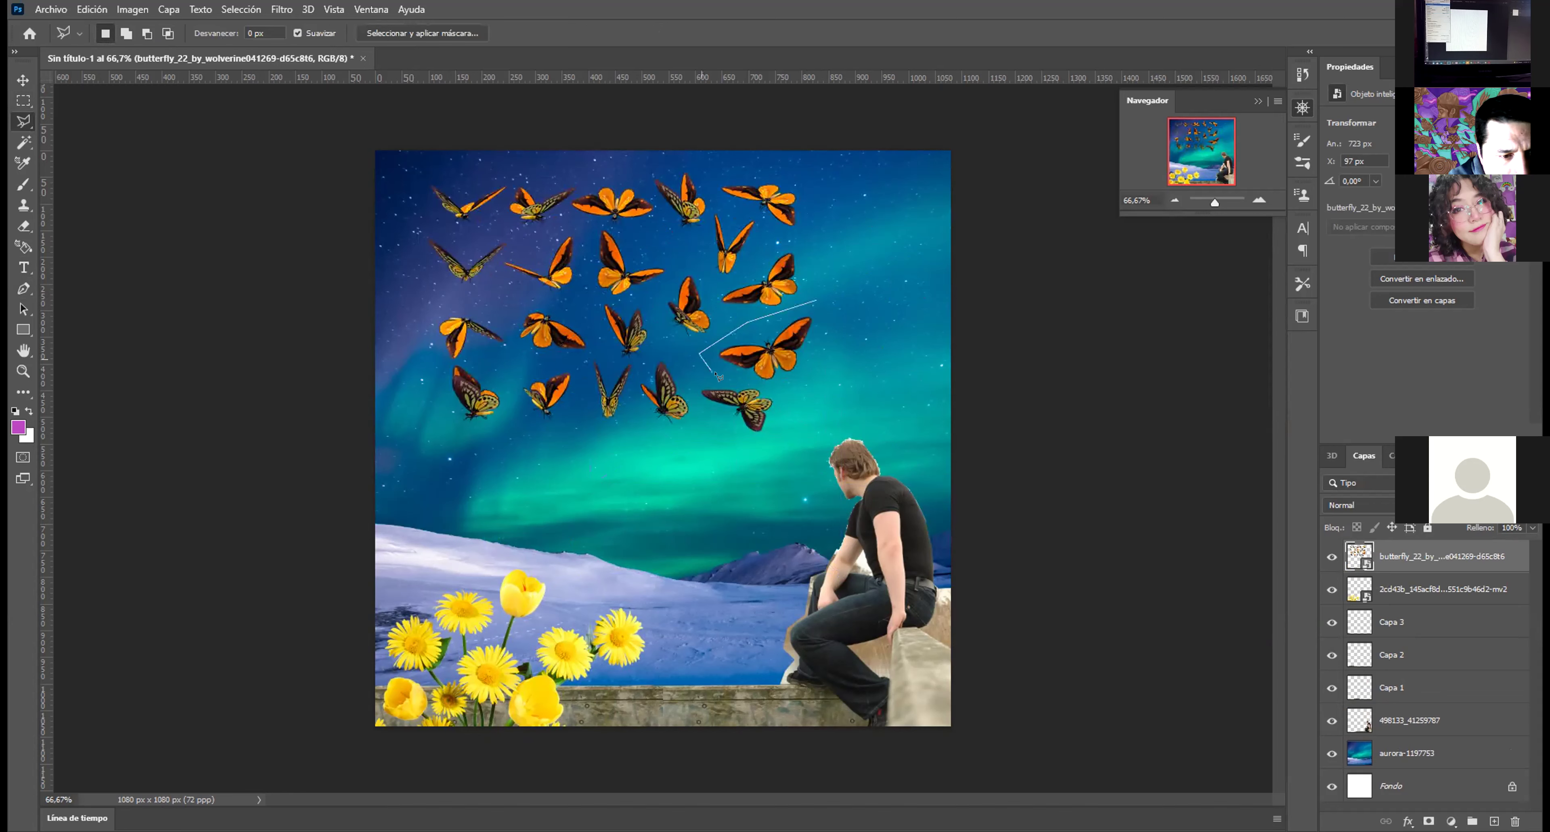
left_click(783, 388)
left_click(846, 341)
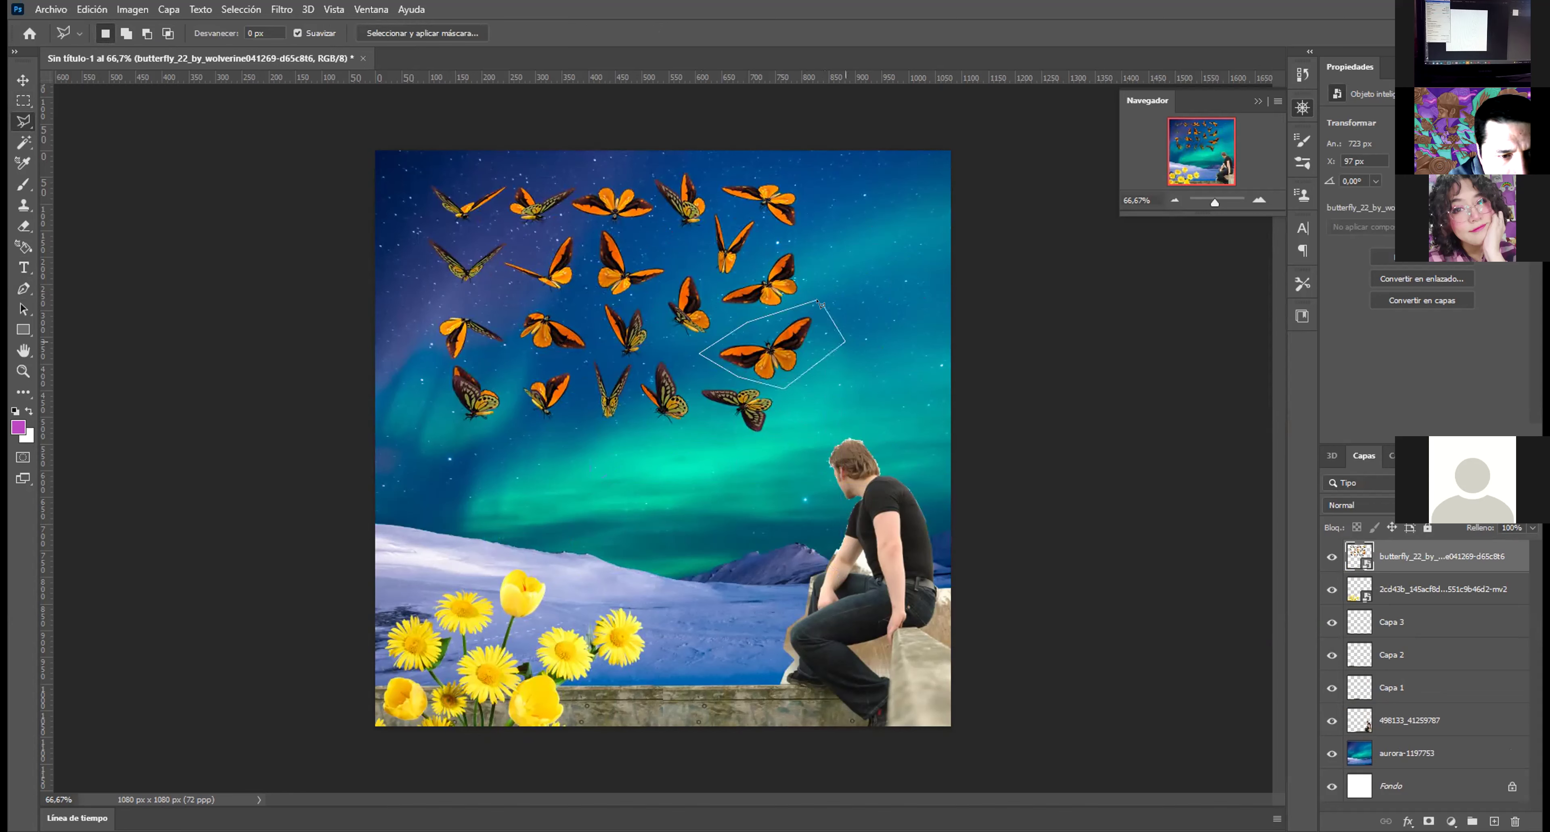
left_click(817, 301)
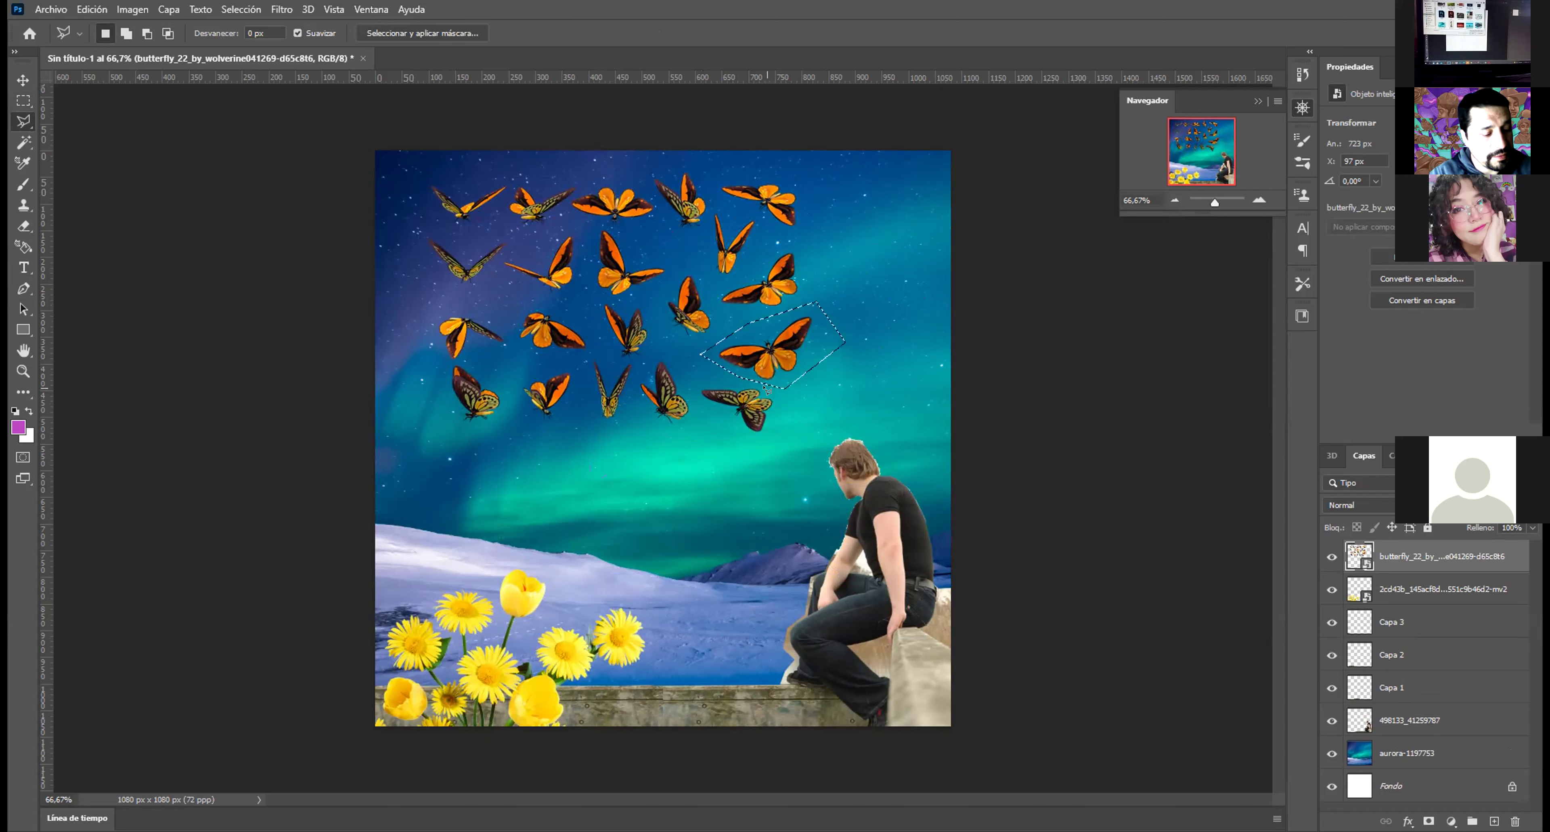
key("ctrl+j")
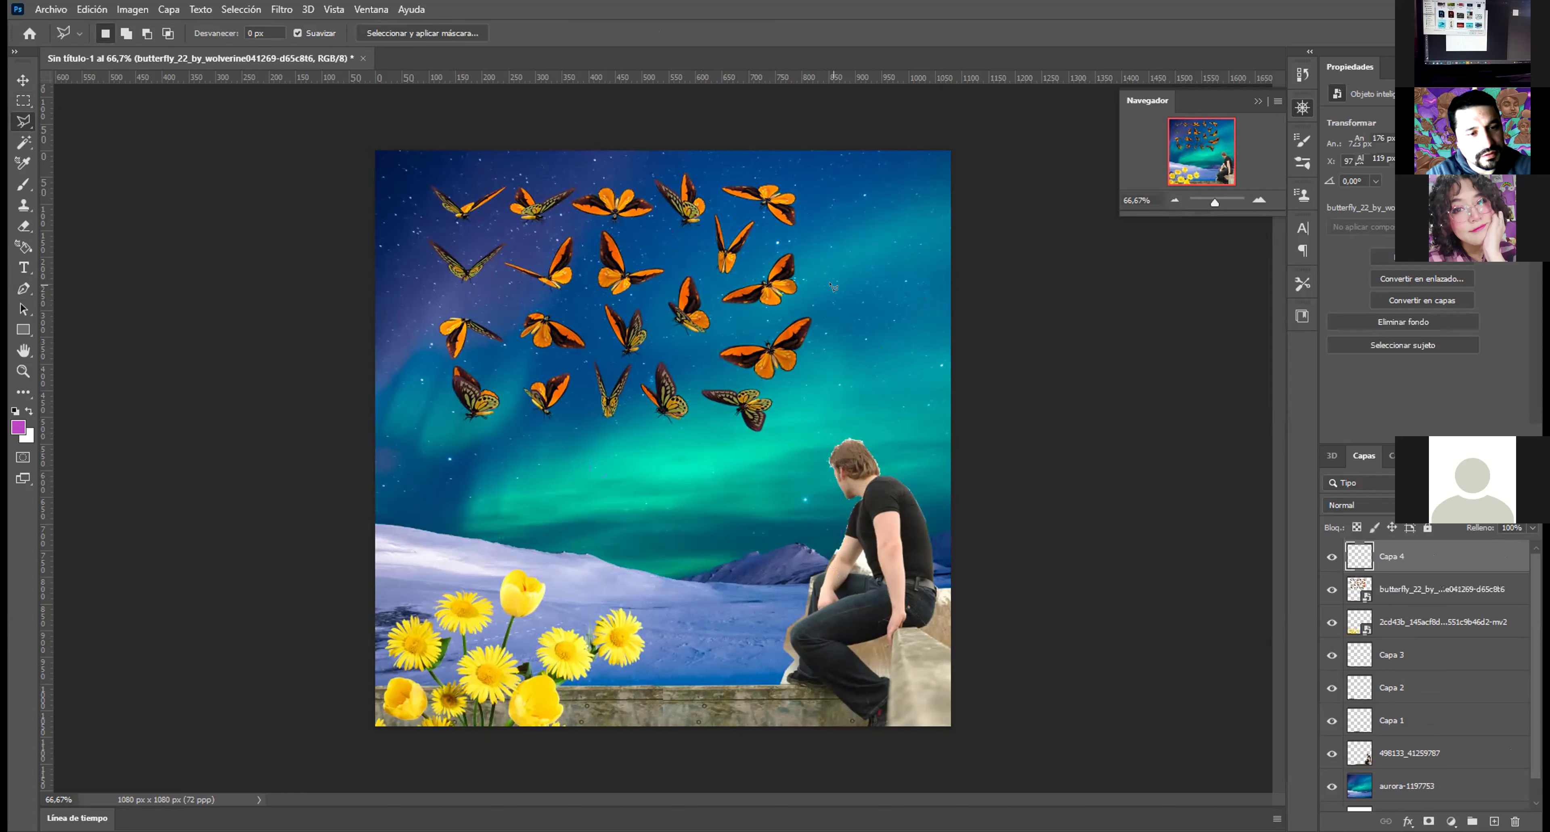
key("v")
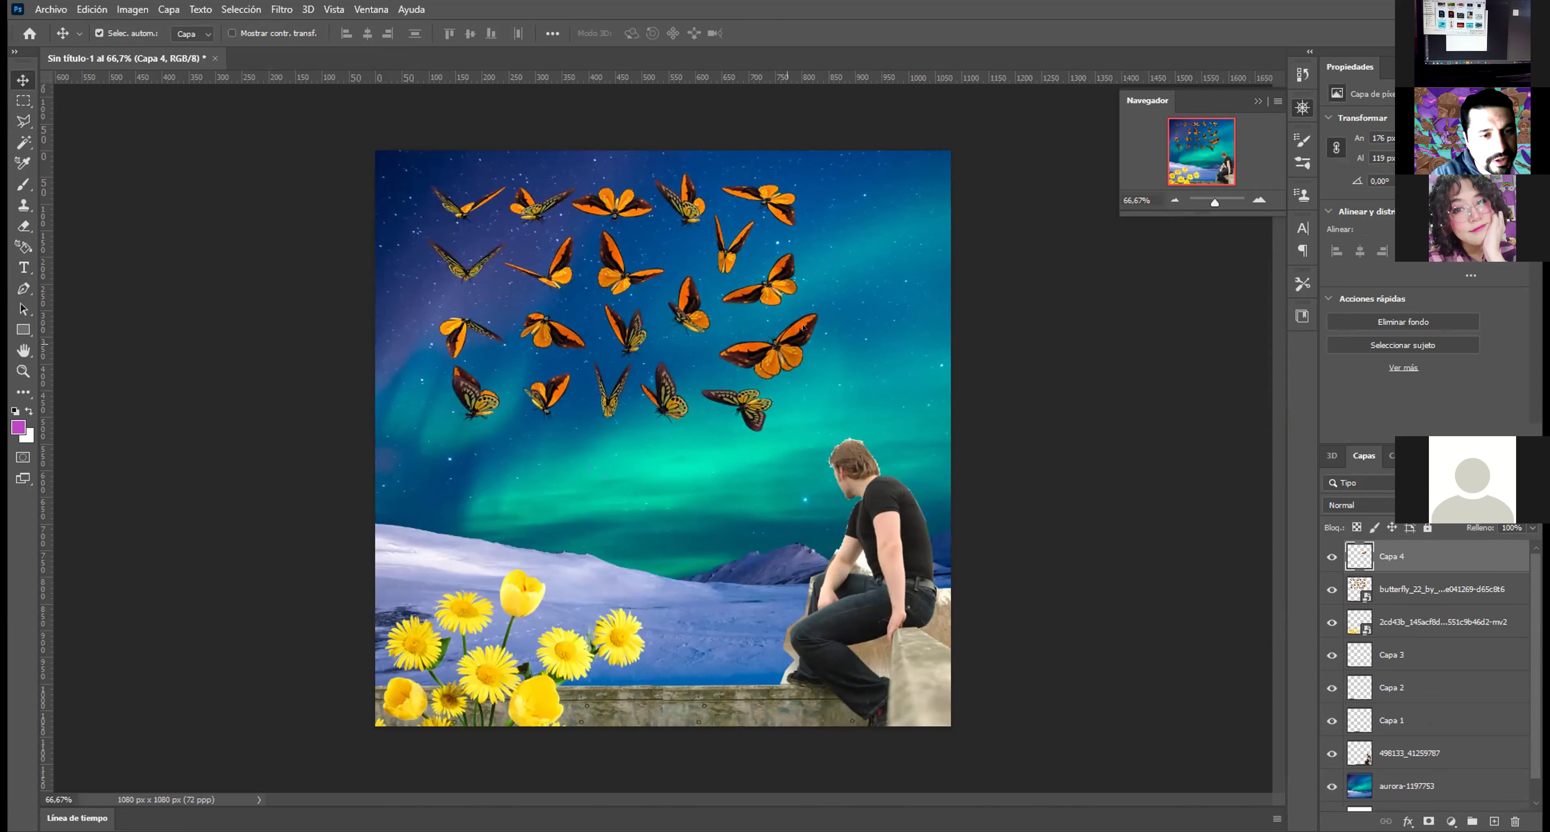
Step: Copy the first butterfly of the sheet's lowest row to its own layer and move it into the sky above the man
left_click(1439, 589)
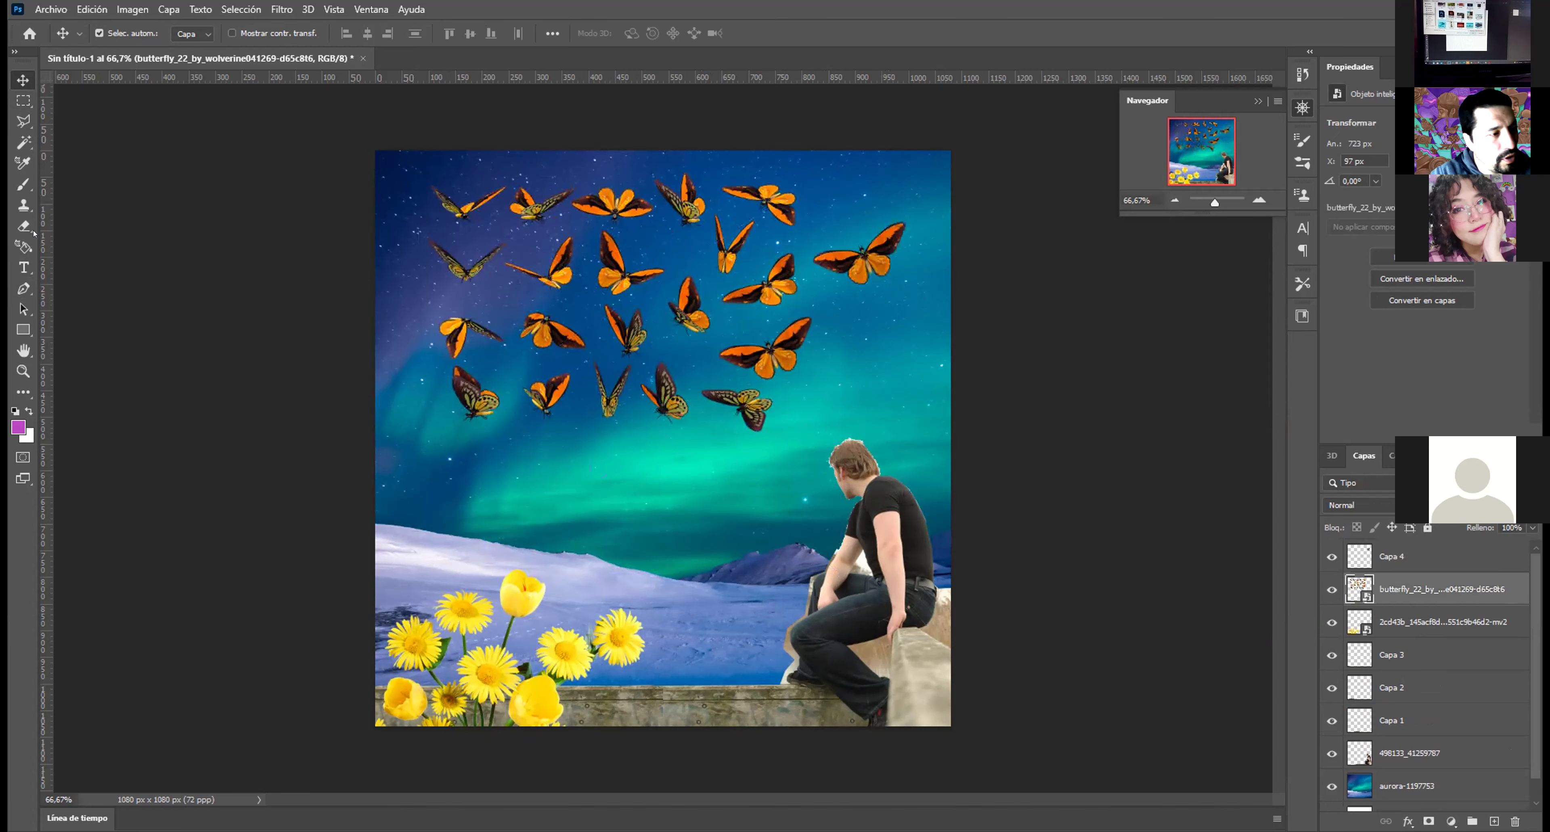
left_click(23, 121)
left_click(417, 304)
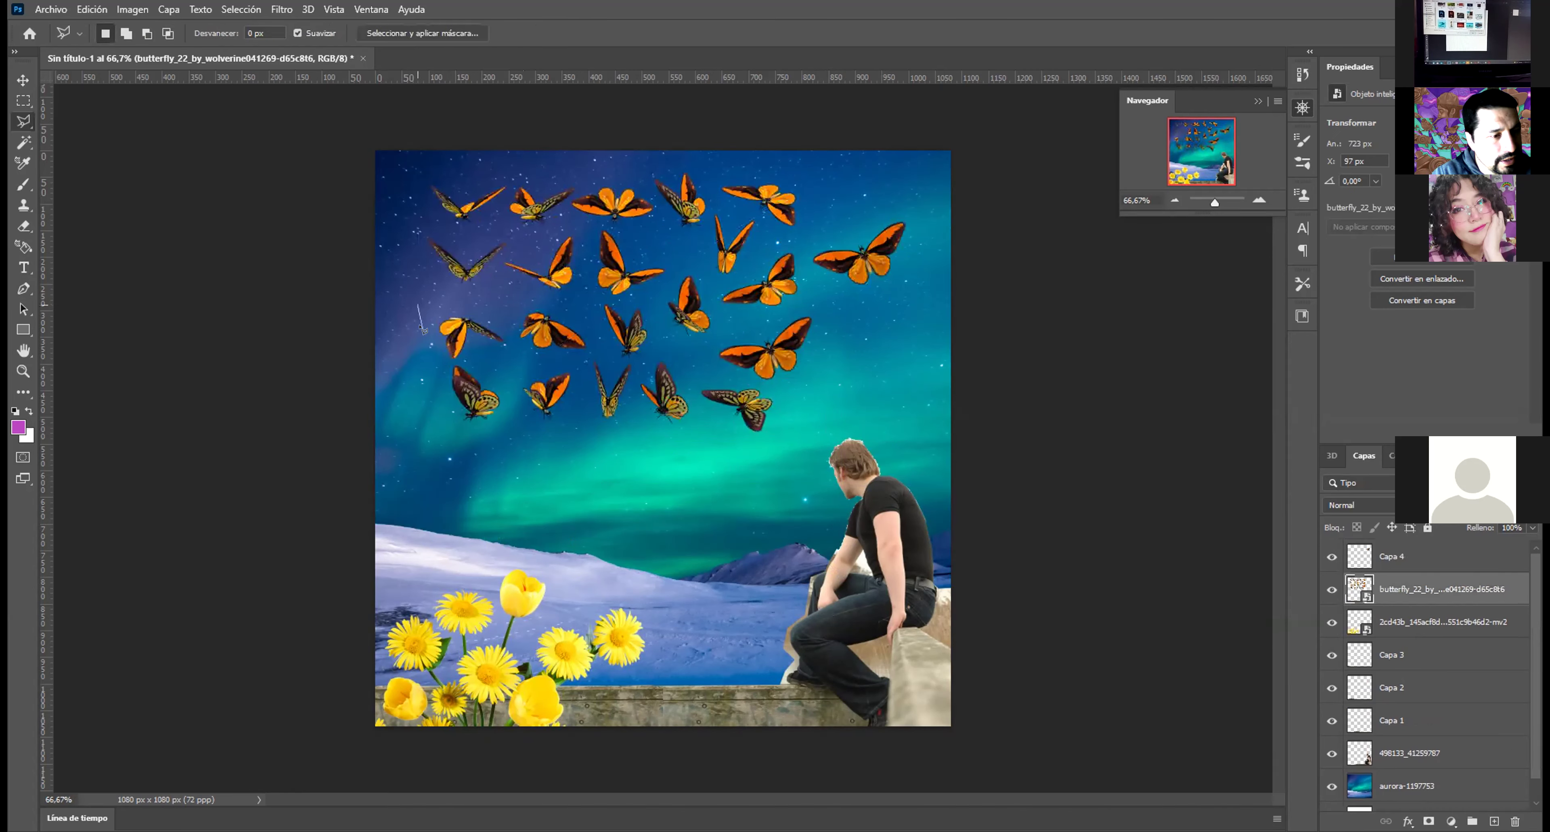
key("Escape")
left_click(433, 379)
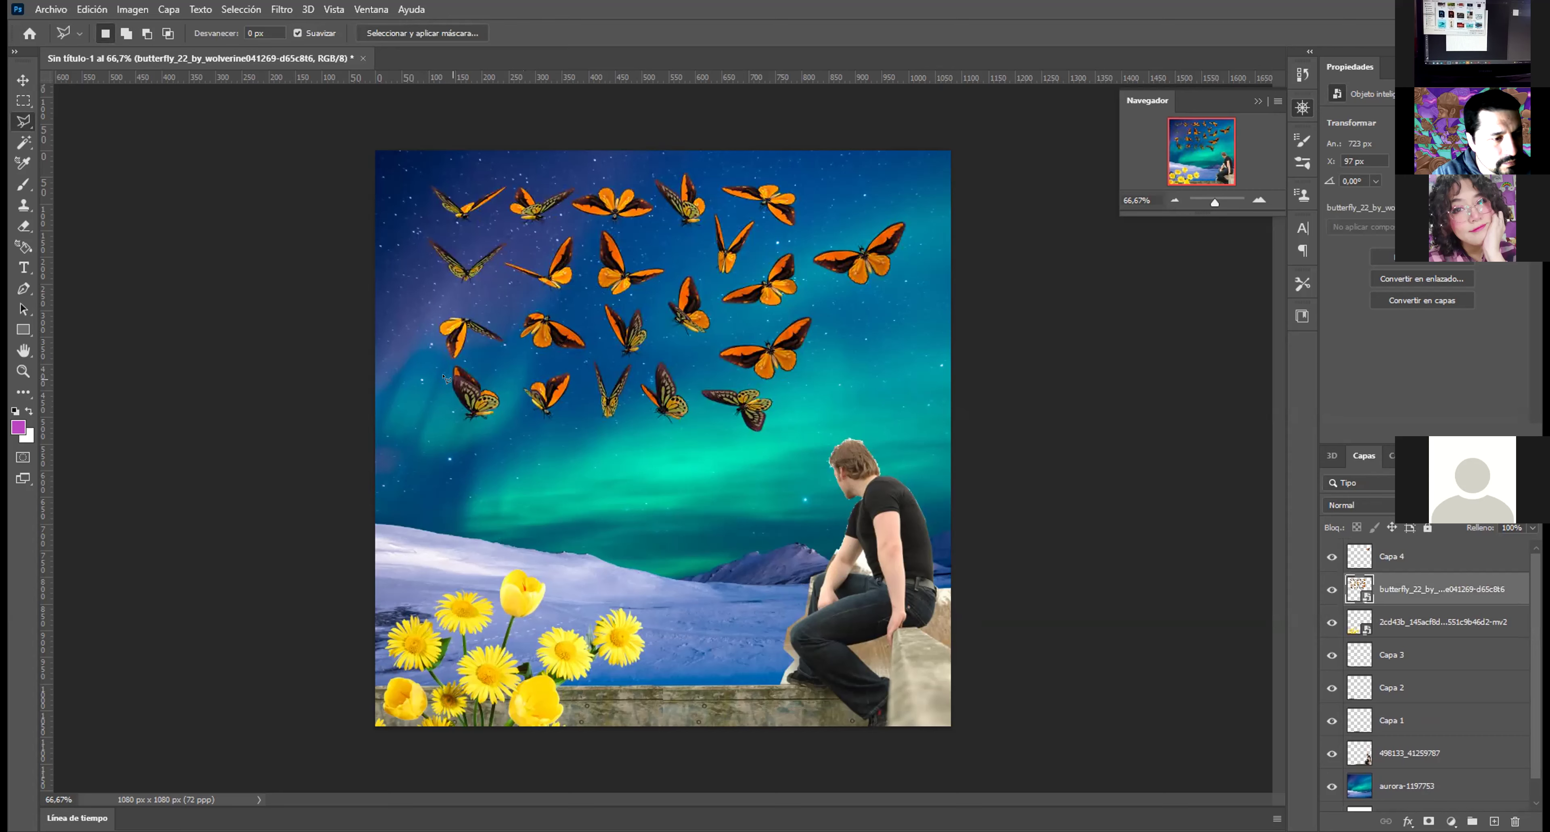
left_click(461, 361)
left_click(503, 375)
left_click(509, 417)
left_click(454, 437)
left_click(433, 379)
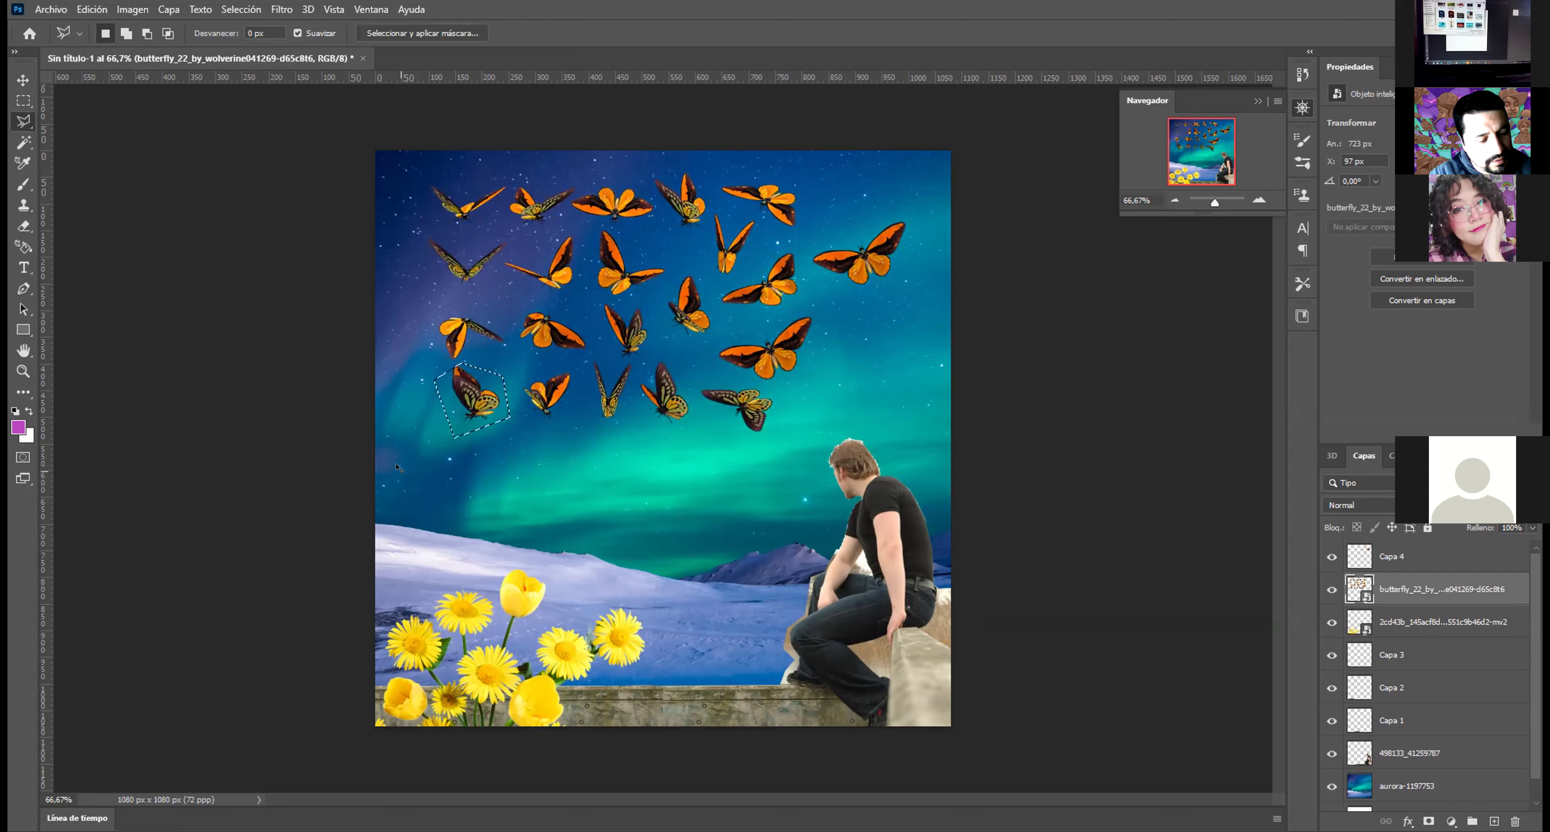
key("ctrl+j")
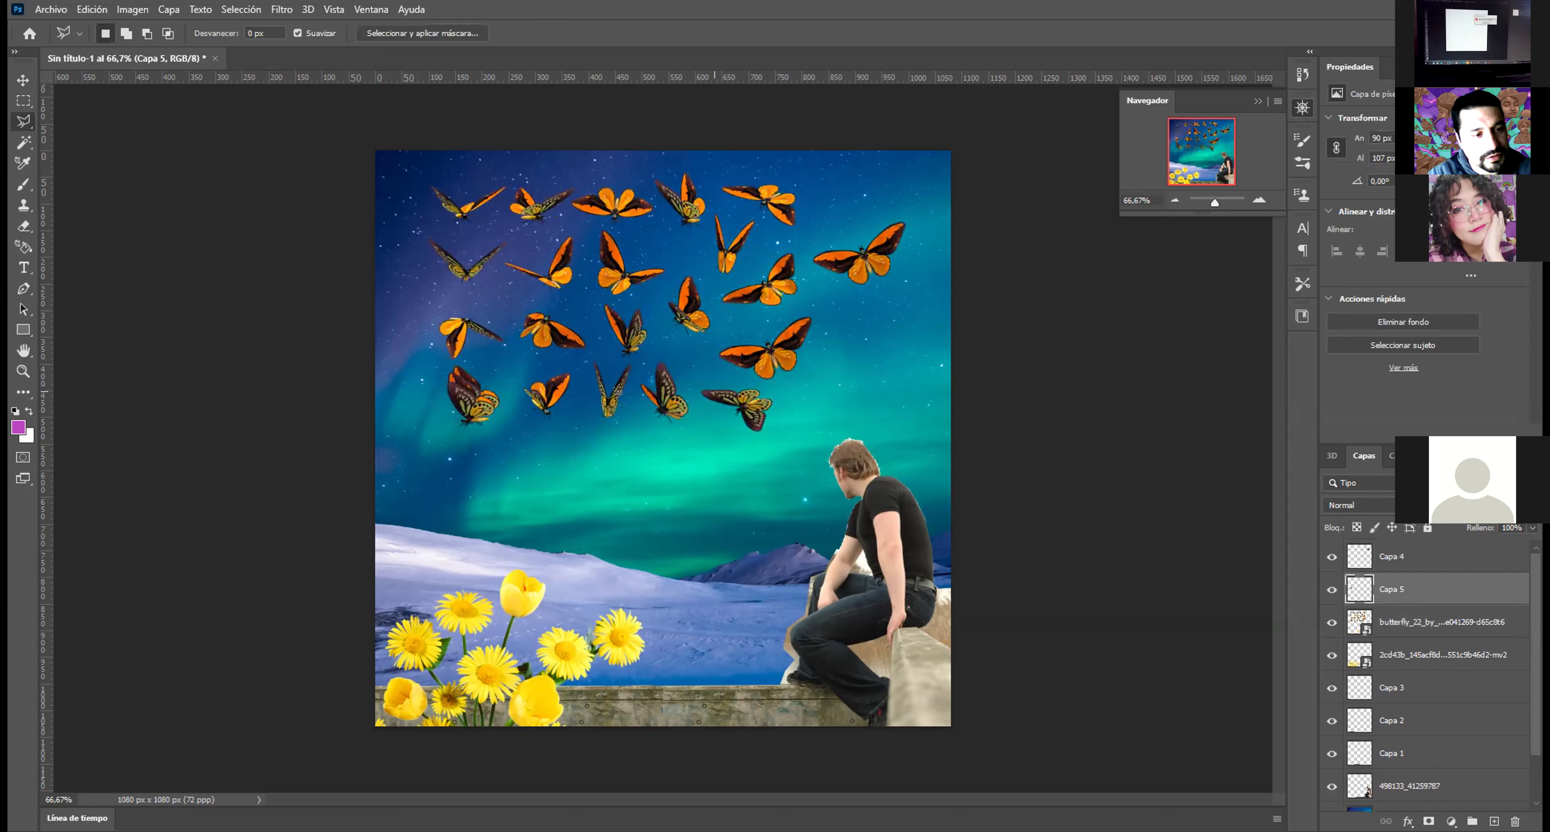
key("v")
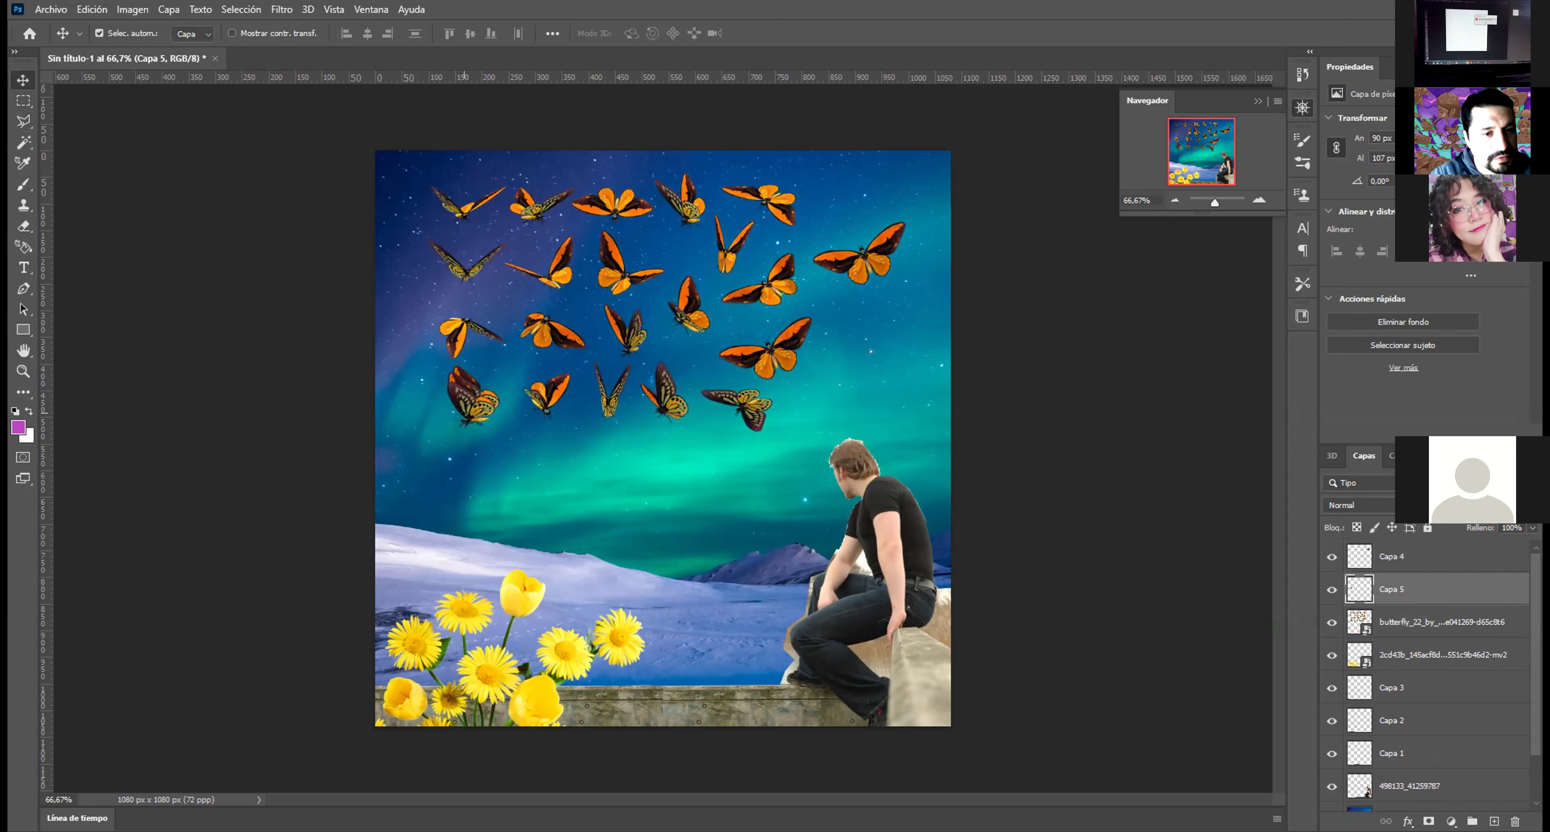
left_click_drag(472, 397, 871, 351)
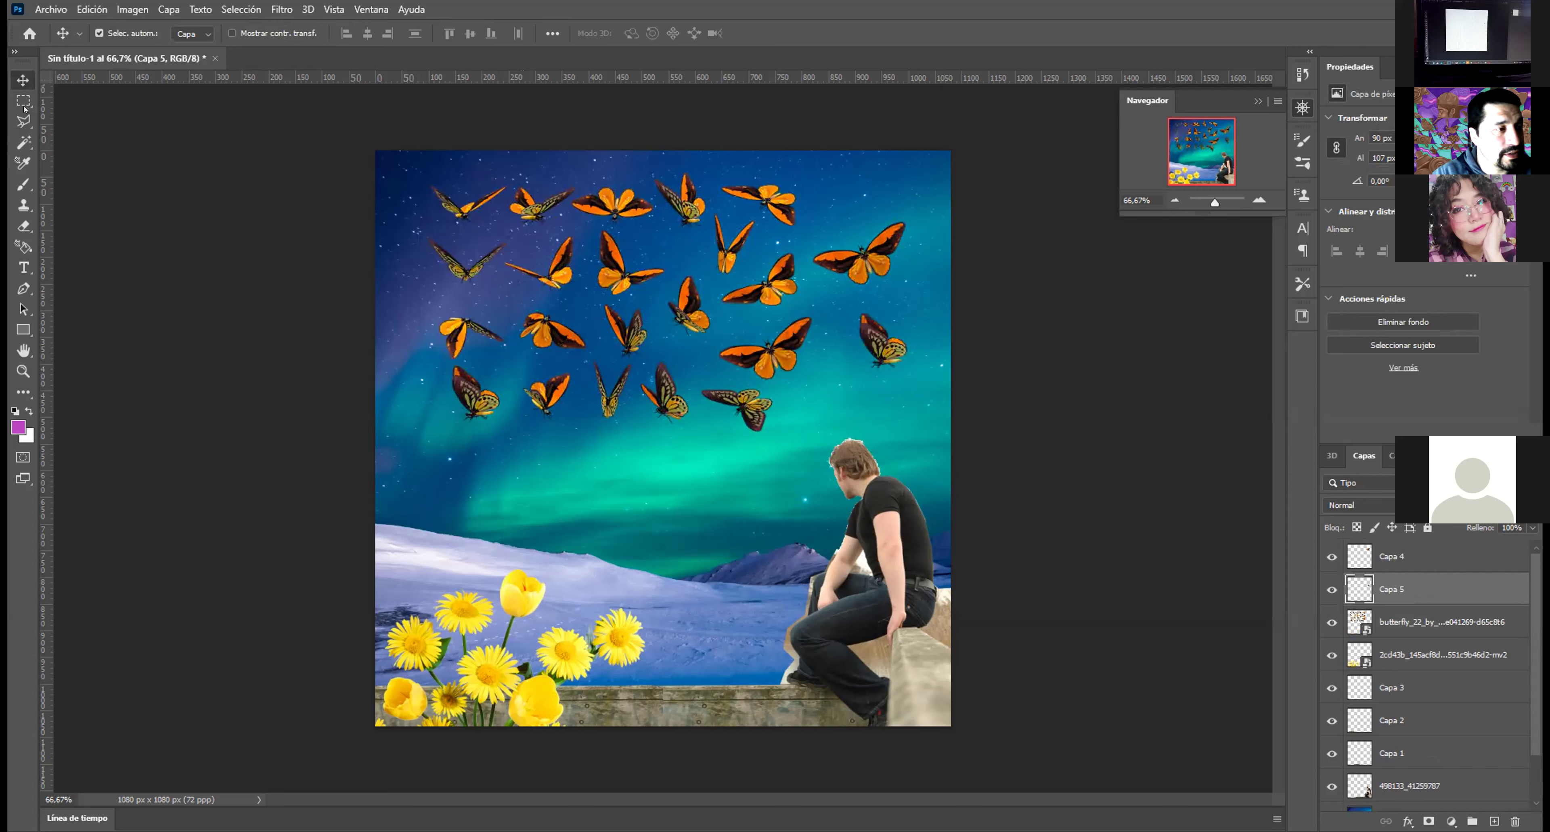
Step: On the butterfly sheet layer, outline the middle butterfly of the second row with the Polygonal Lasso and invert the selection
left_click(1396, 631)
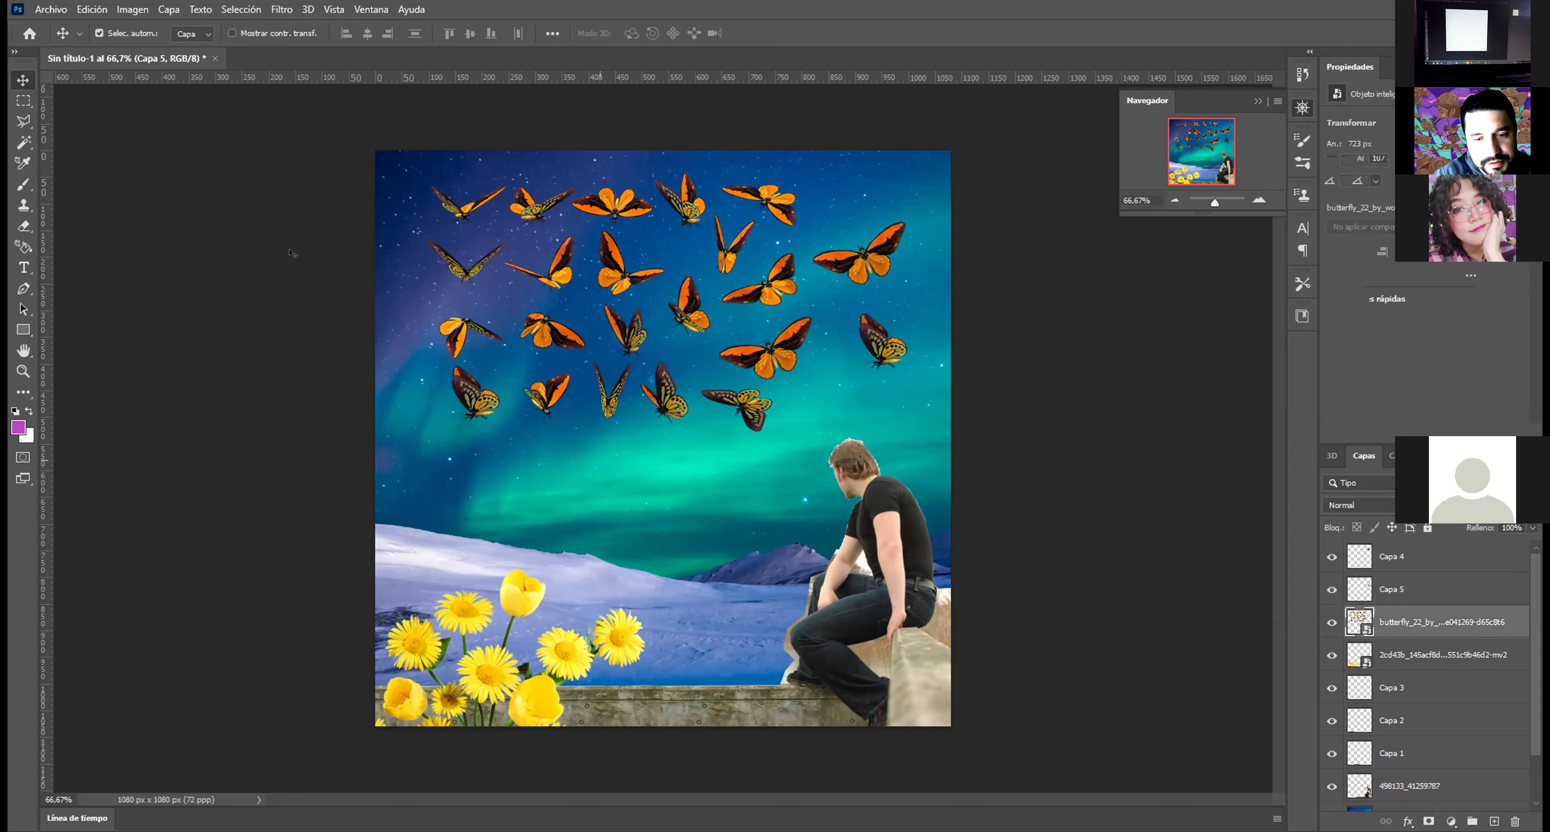
left_click(22, 120)
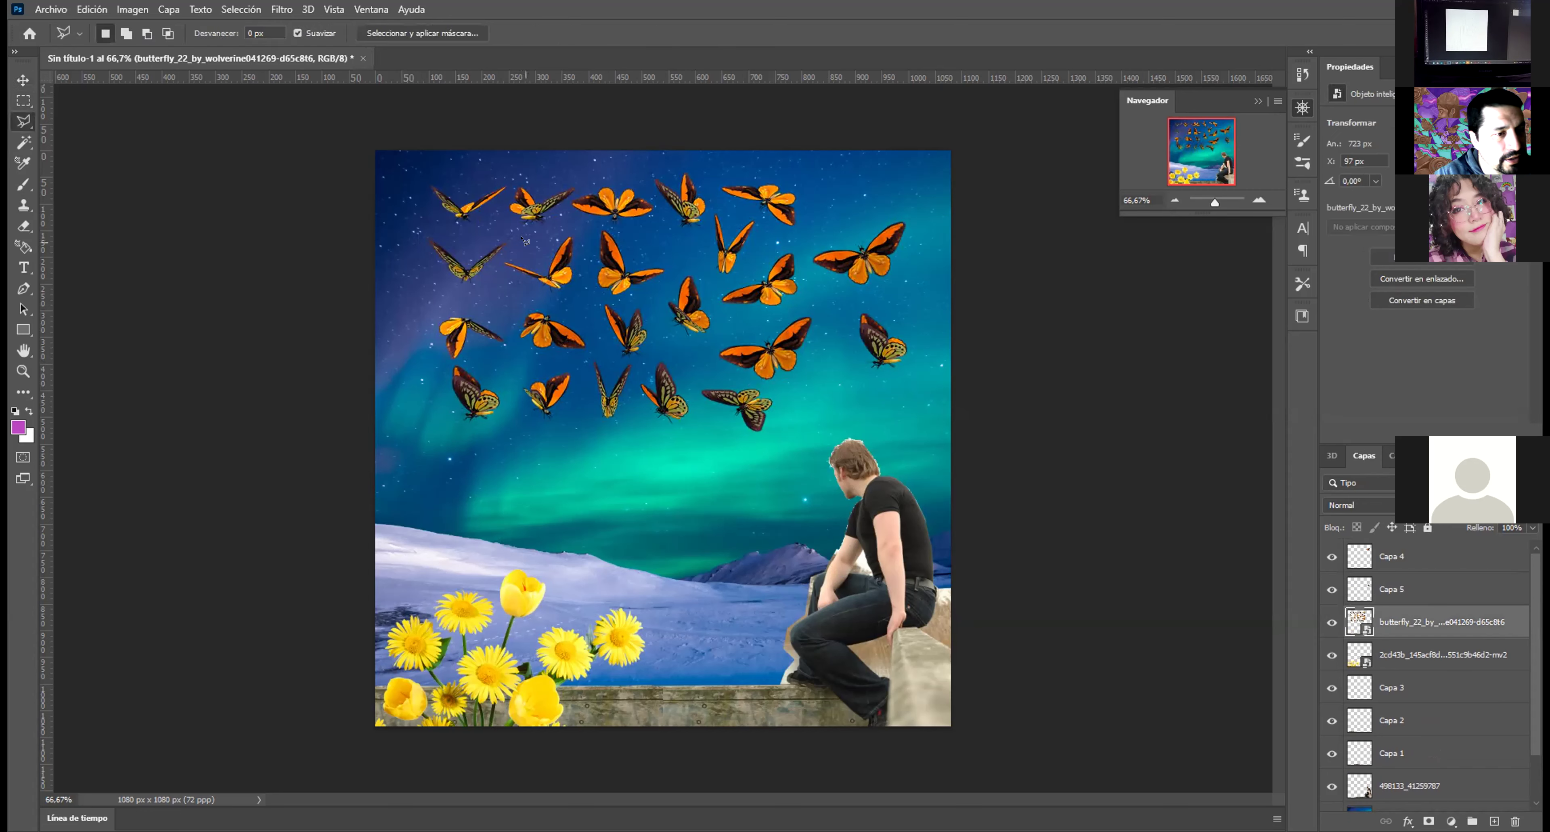
left_click(593, 230)
left_click(583, 293)
left_click(628, 299)
left_click(654, 296)
left_click(674, 263)
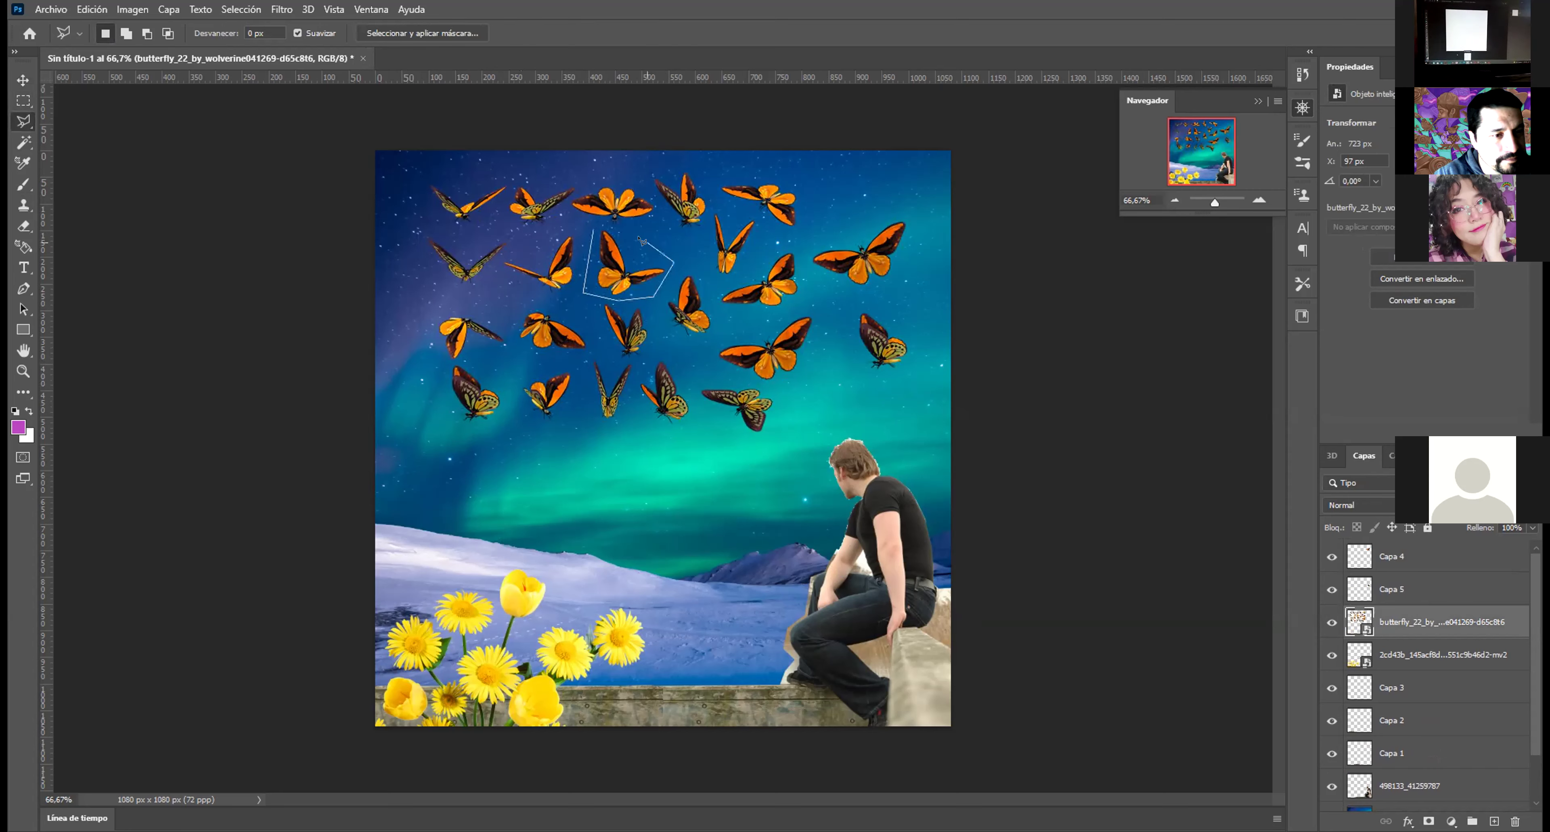
left_click(593, 230)
right_click(628, 264)
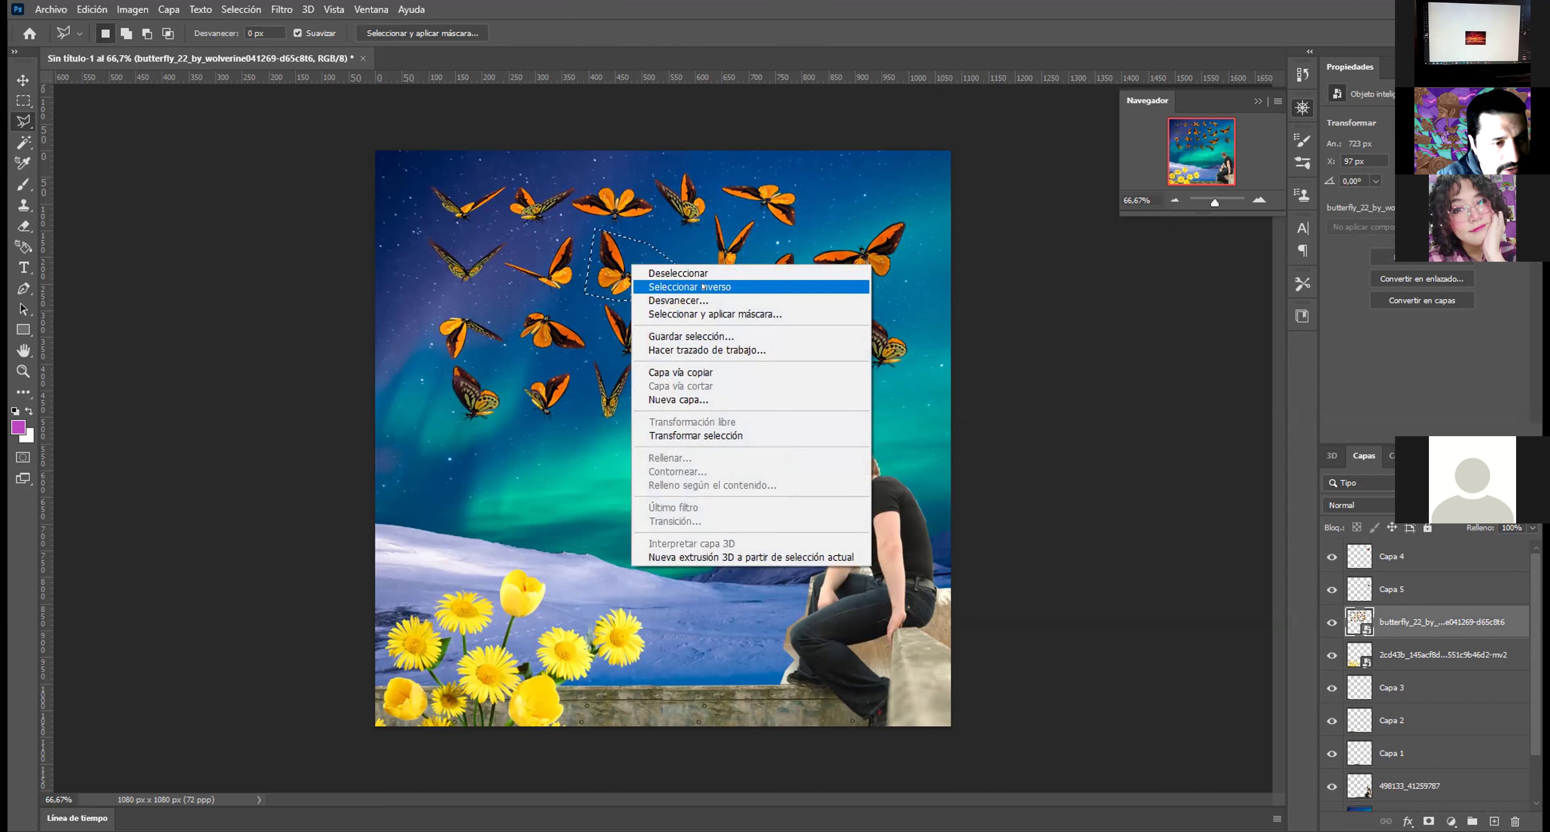
left_click(676, 286)
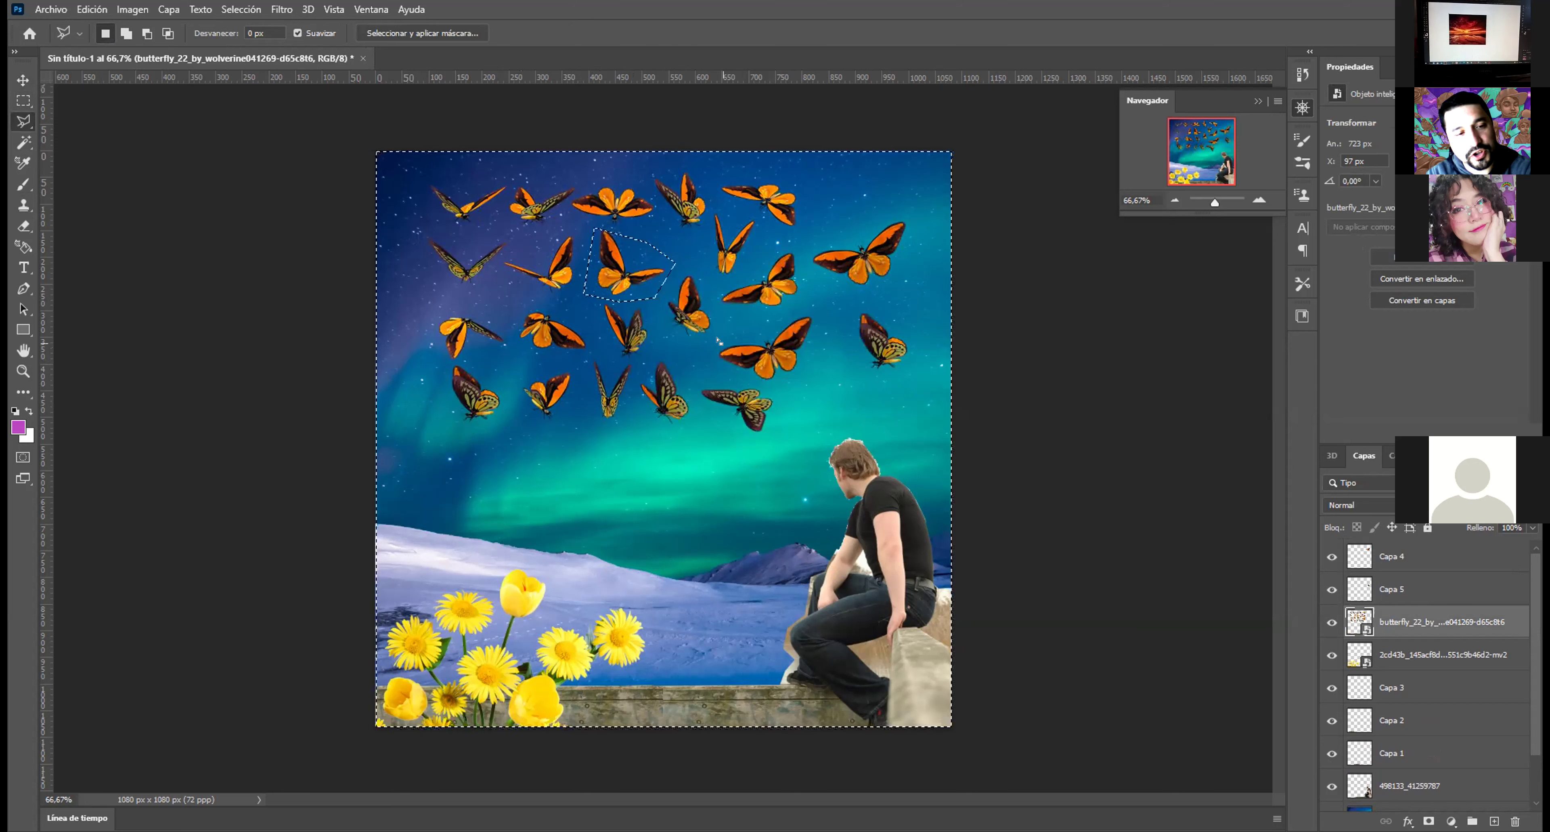
Step: Rasterize the butterfly sheet layer, delete every butterfly outside the outlined one, and clear the selection
key("Delete")
left_click(742, 310)
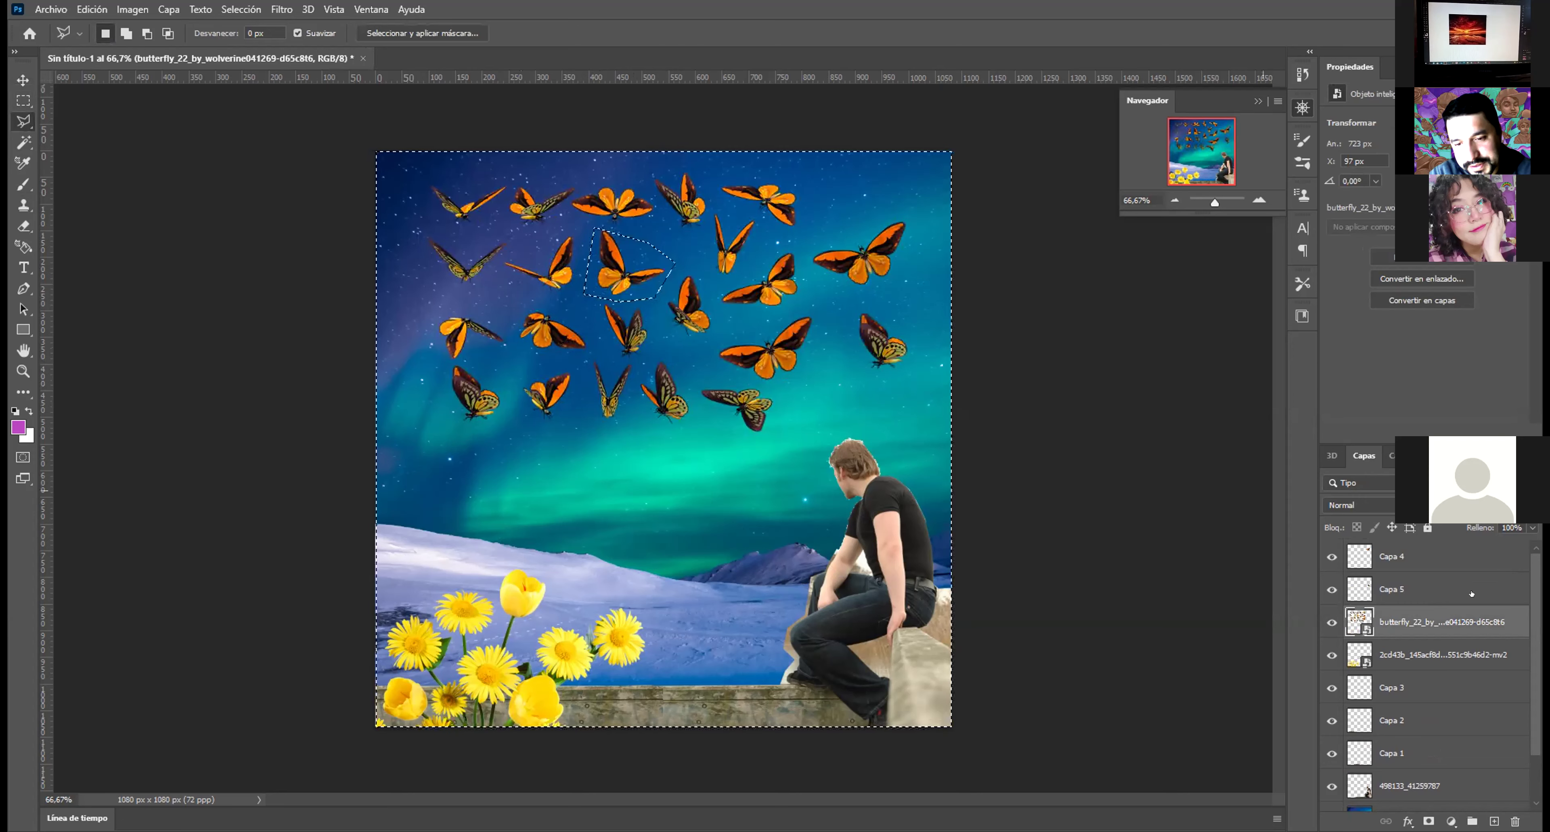
right_click(1456, 621)
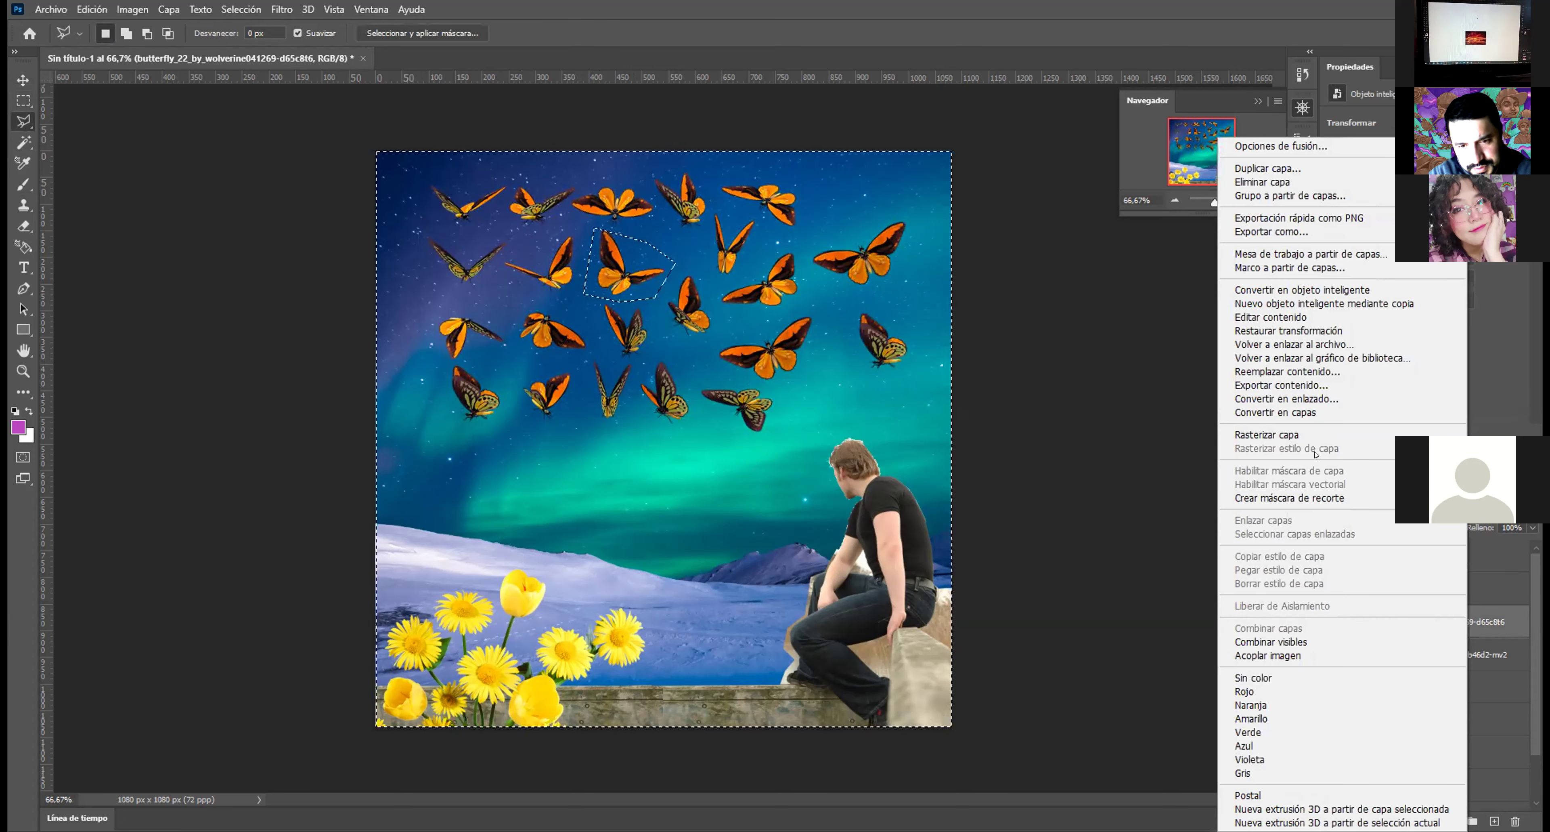
left_click(1269, 434)
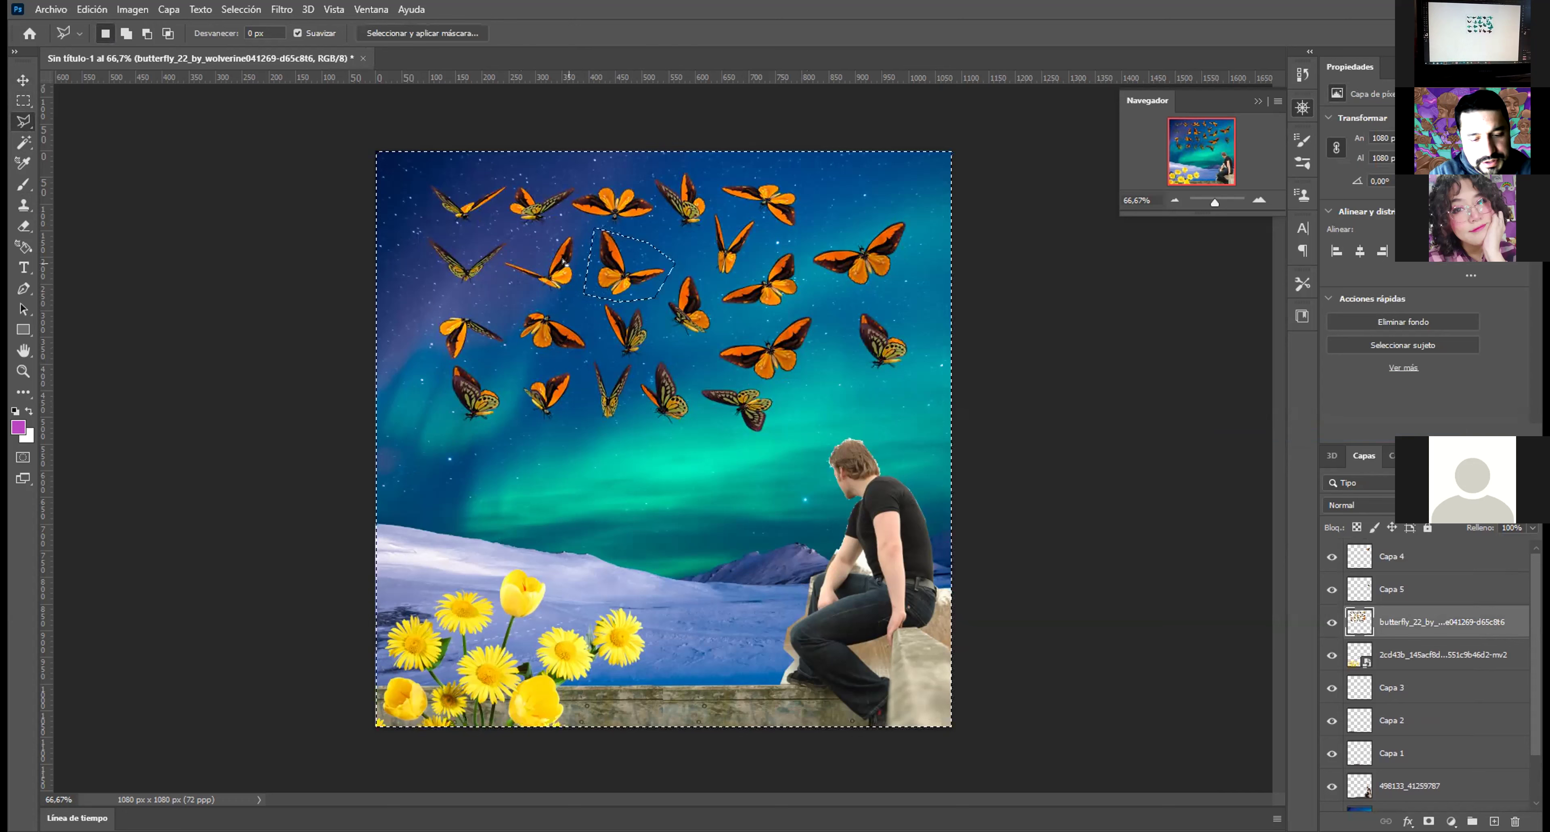
key("Delete")
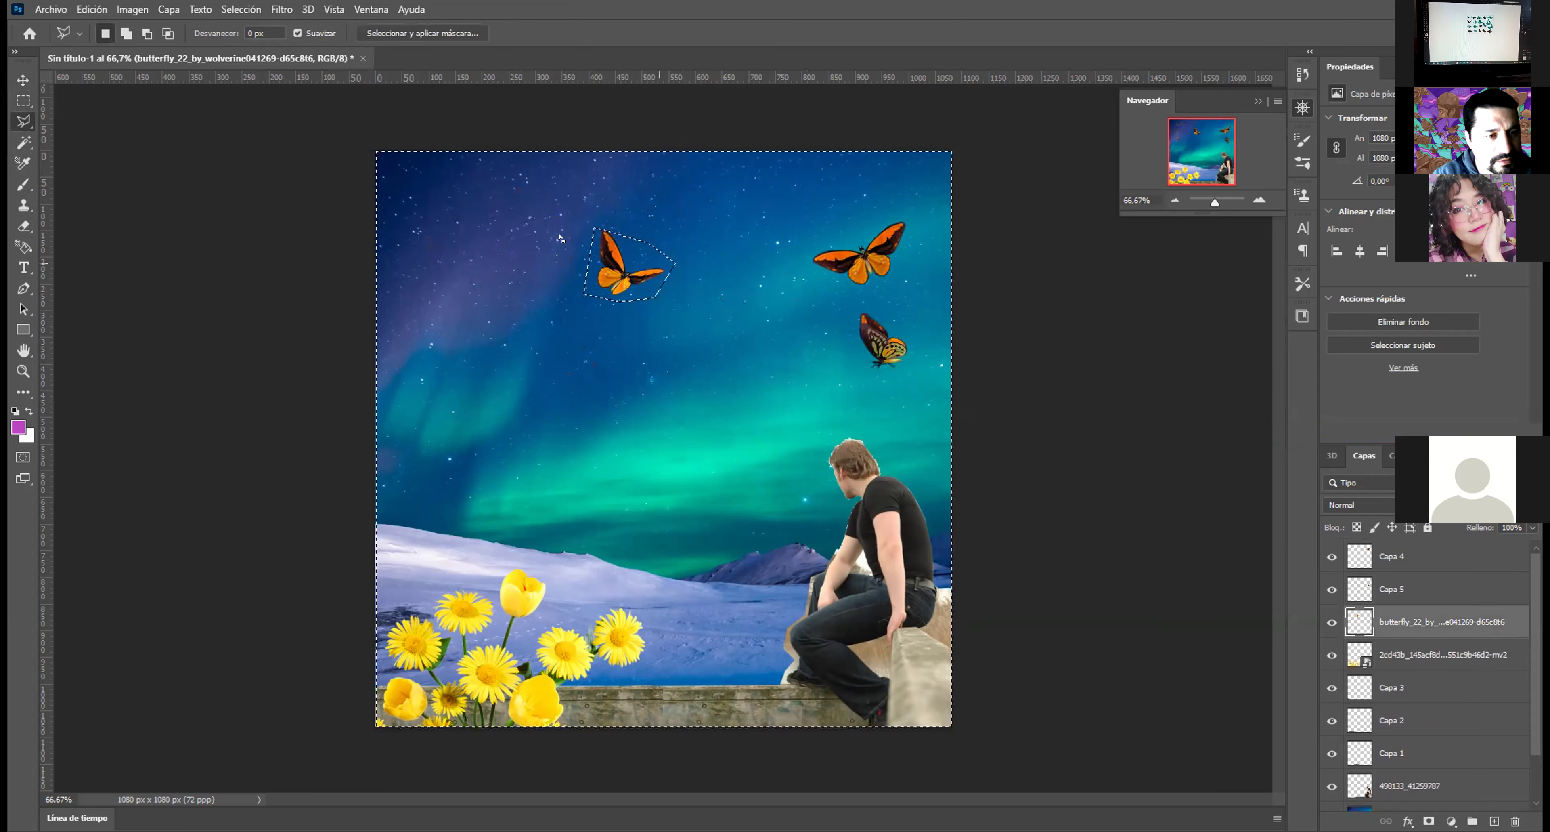
key("m")
key("ctrl+d")
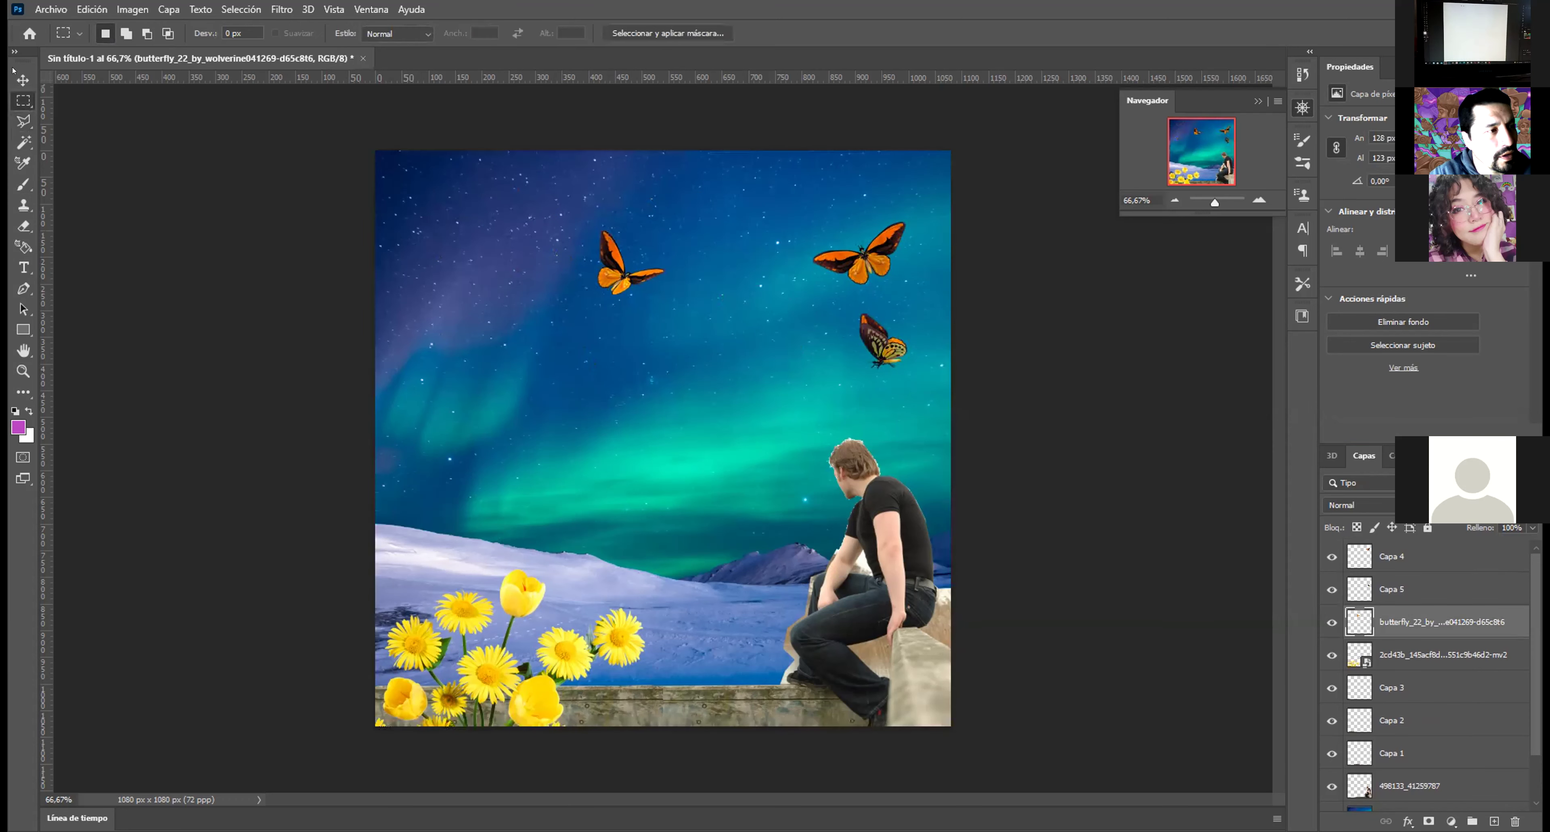
Step: Move the two copied butterflies closer to the one remaining from the sheet so the three form a group
key("v")
left_click(842, 261)
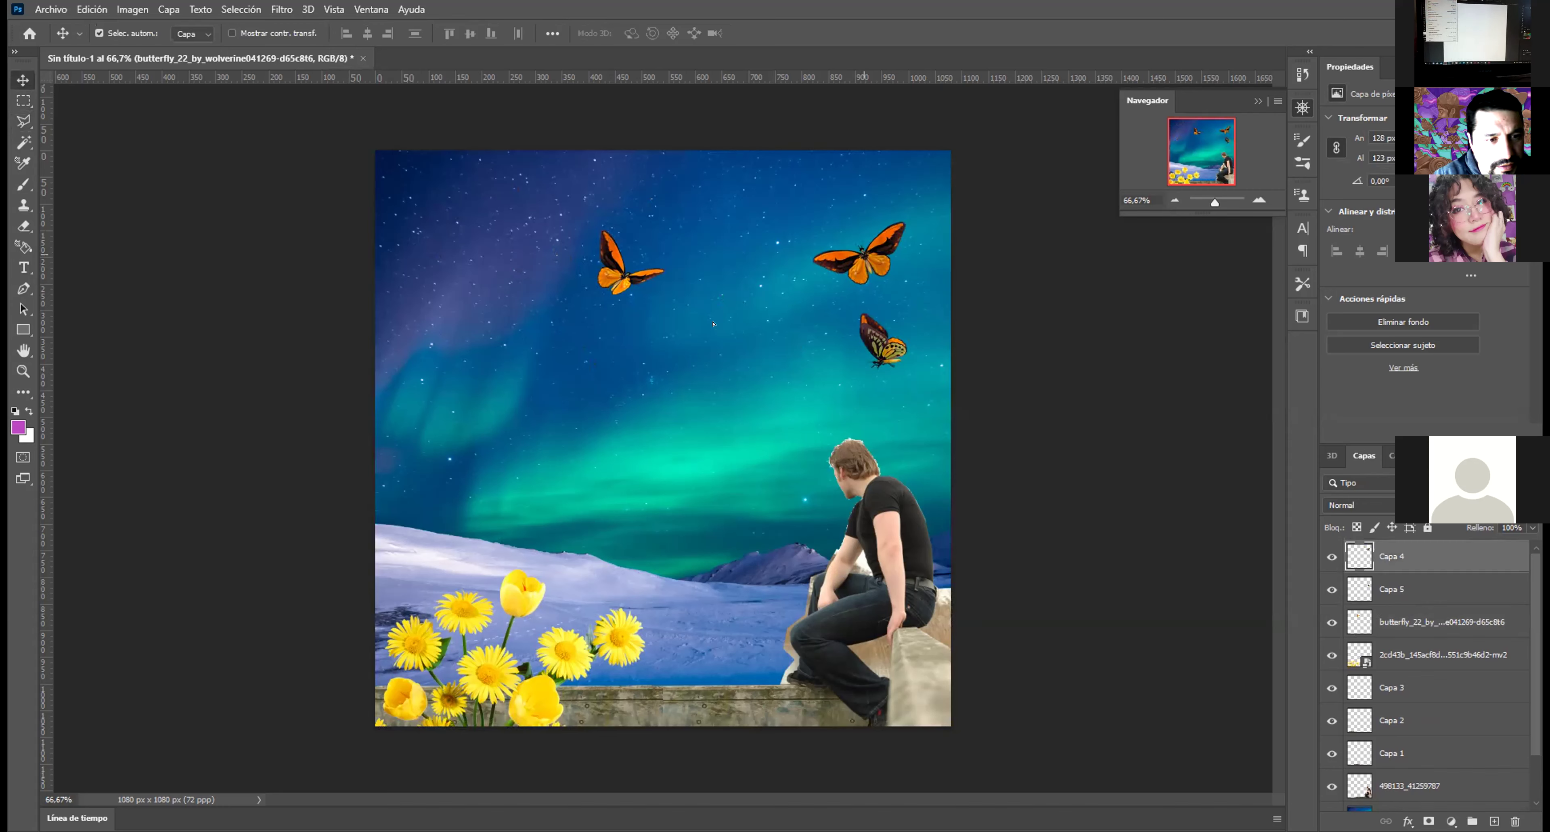
key("ctrl+z")
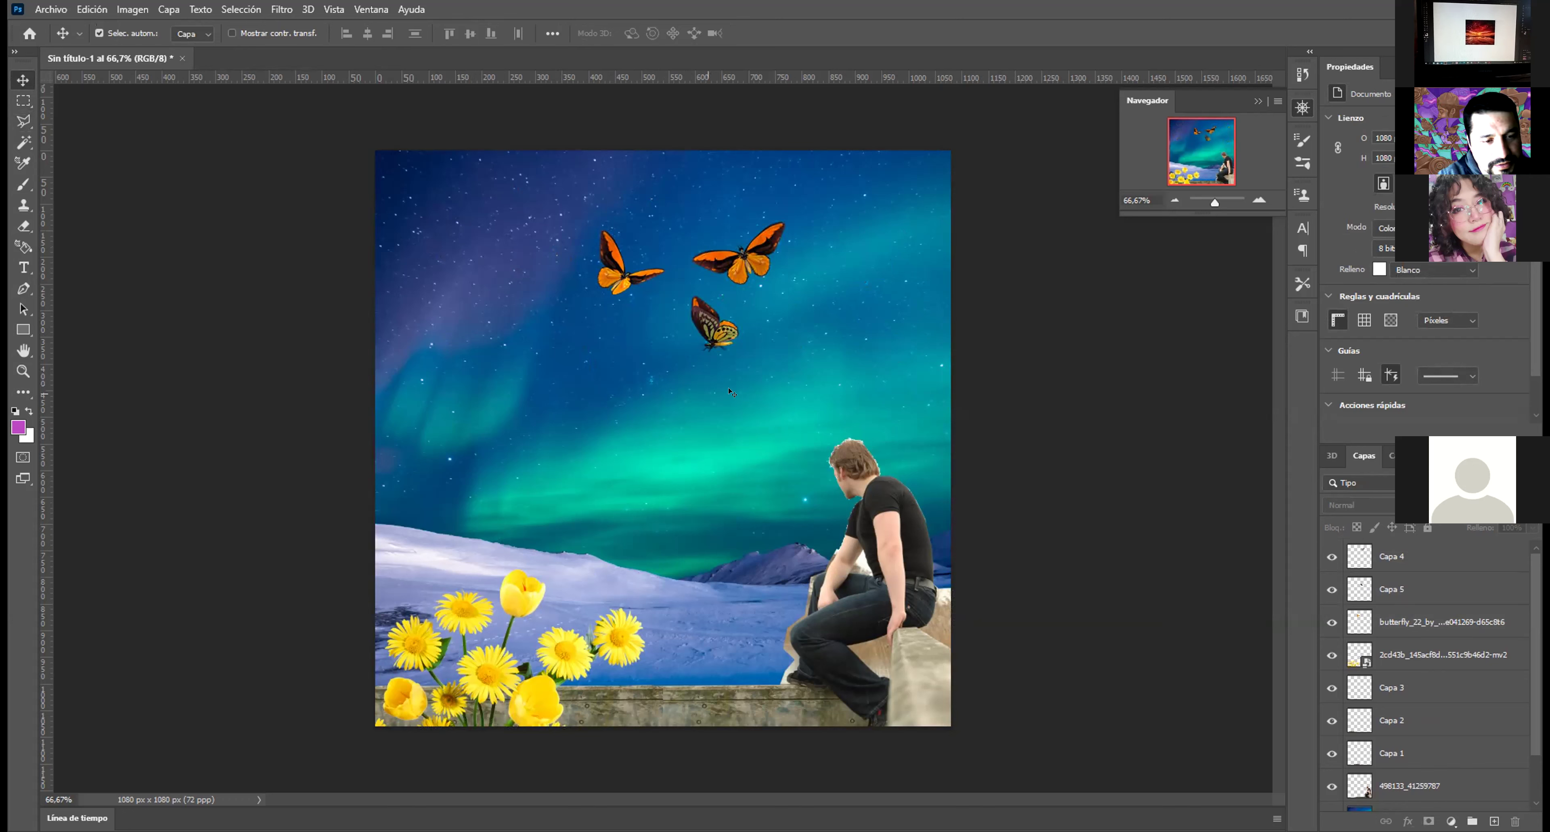
left_click(1504, 563)
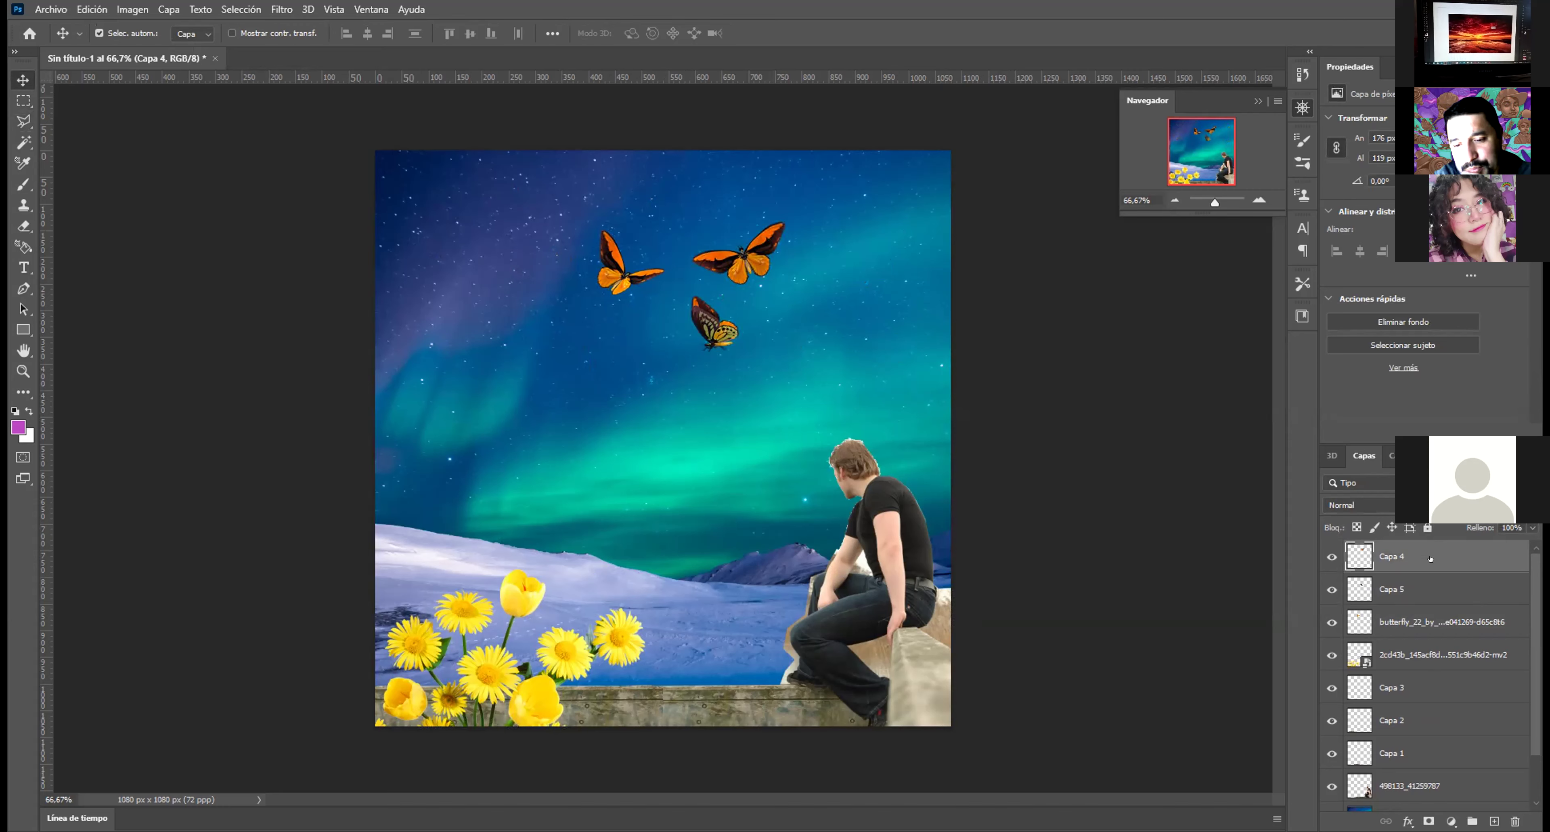
left_click(1451, 821)
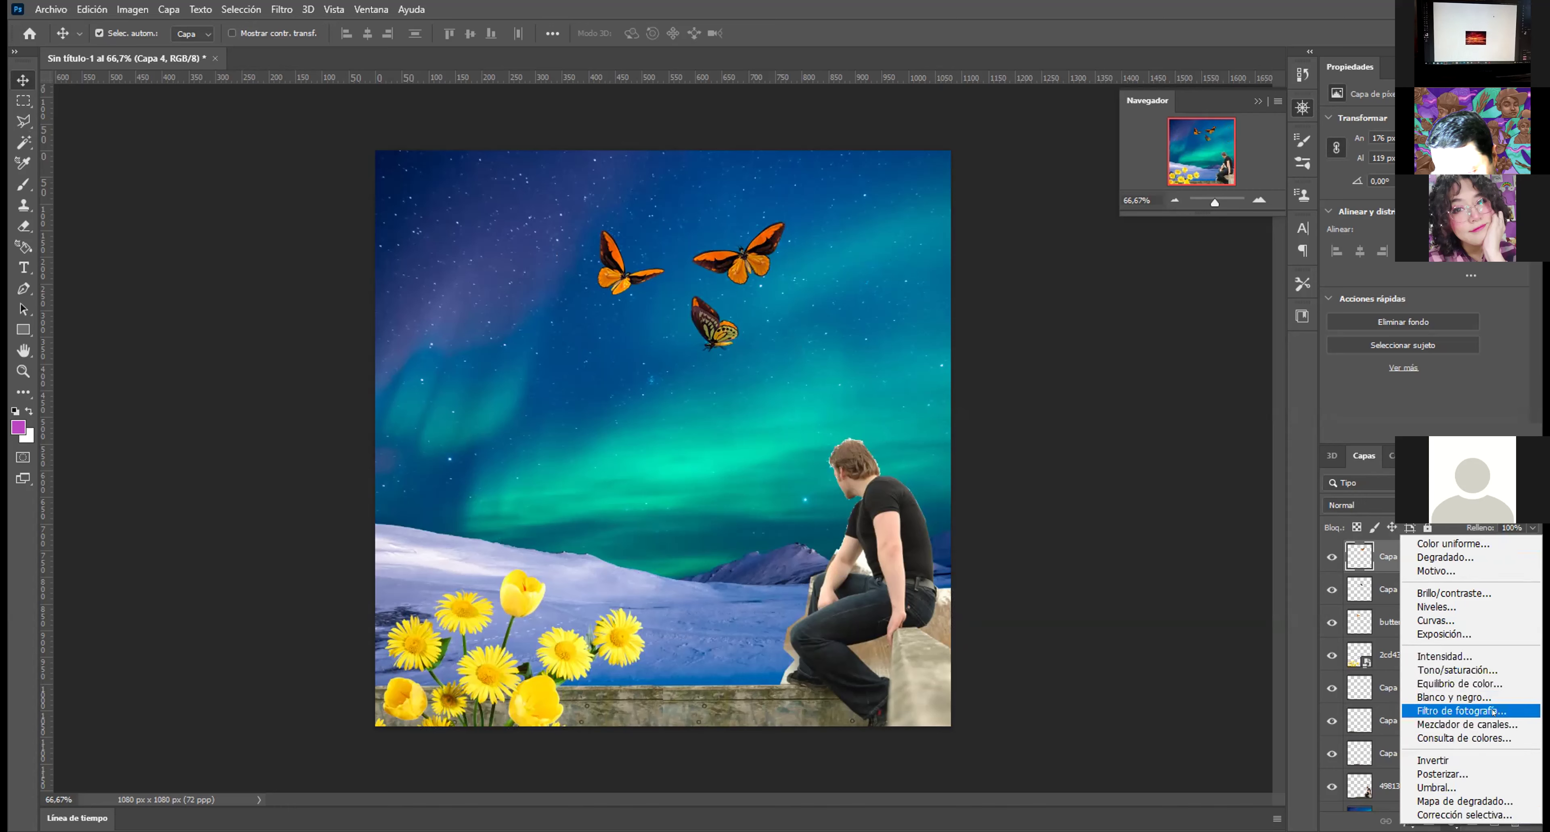
left_click(1487, 724)
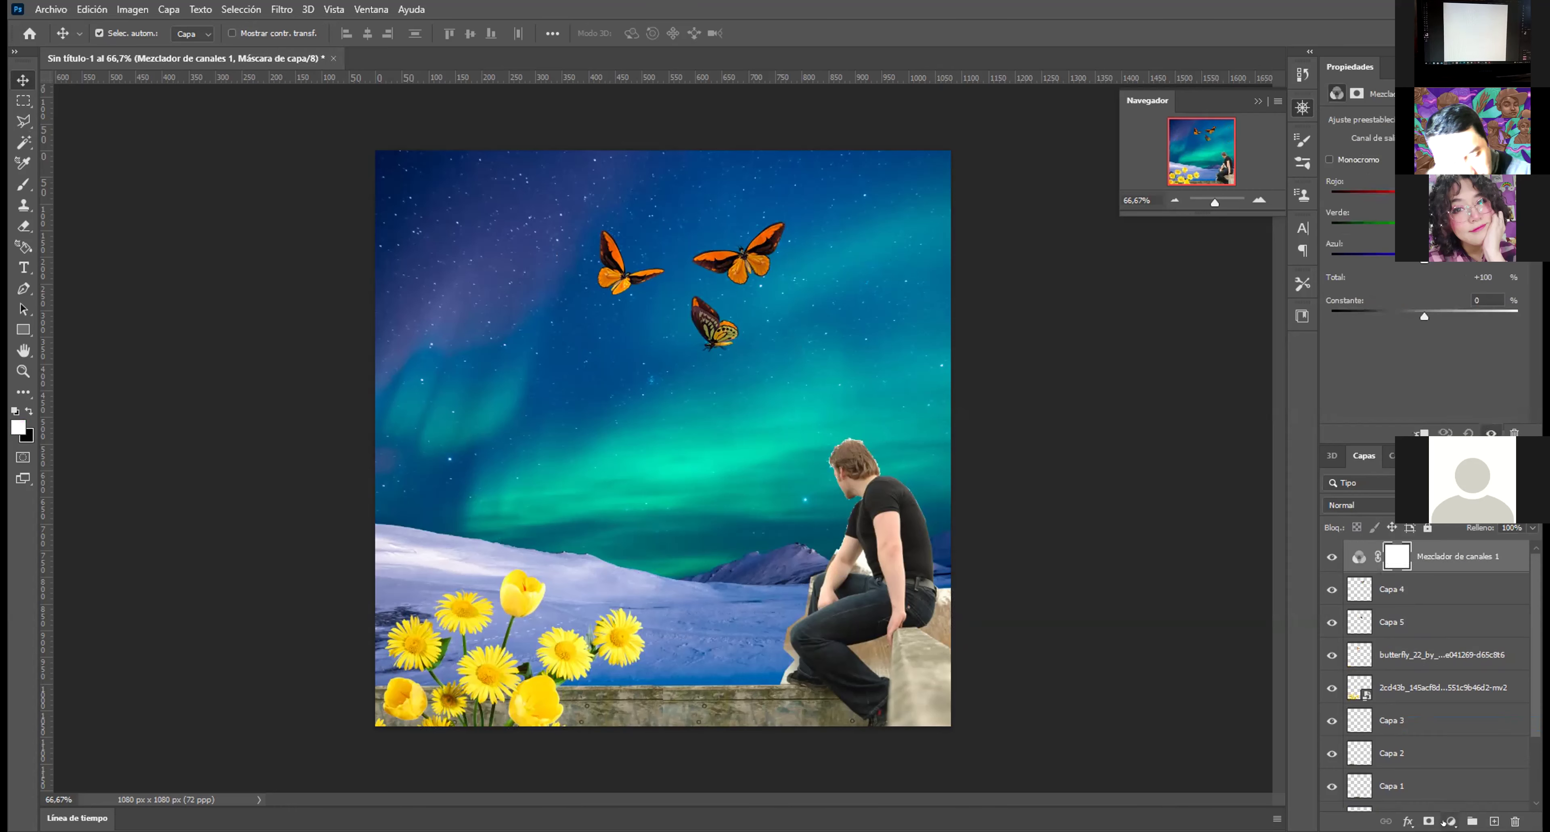
key("ctrl+z")
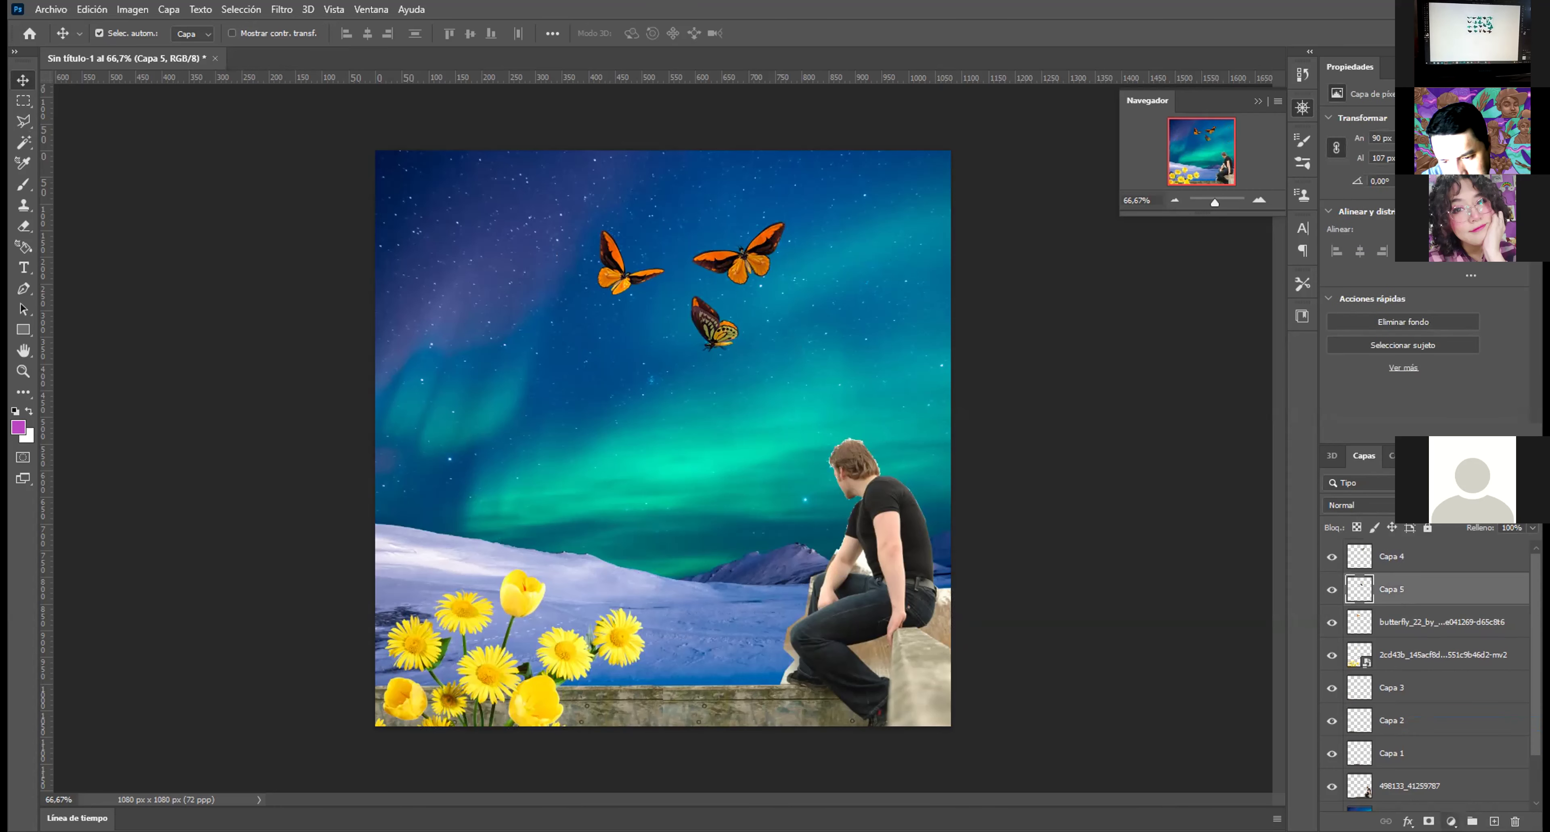
Step: Add a Photo Filter adjustment layer and place it above Capa 4 at the top of the layer stack
left_click(1451, 821)
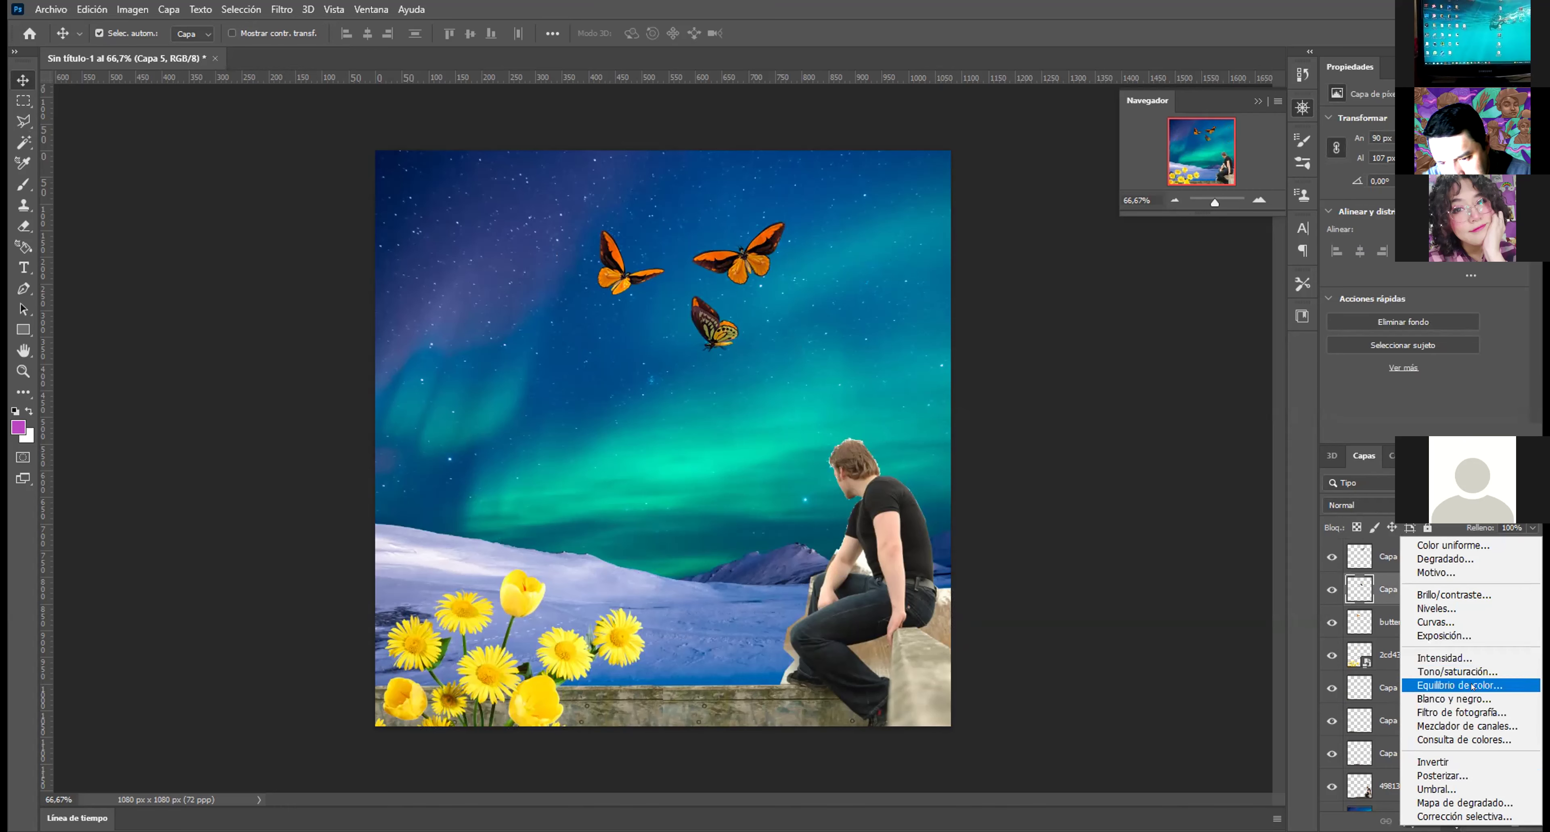
left_click(1466, 712)
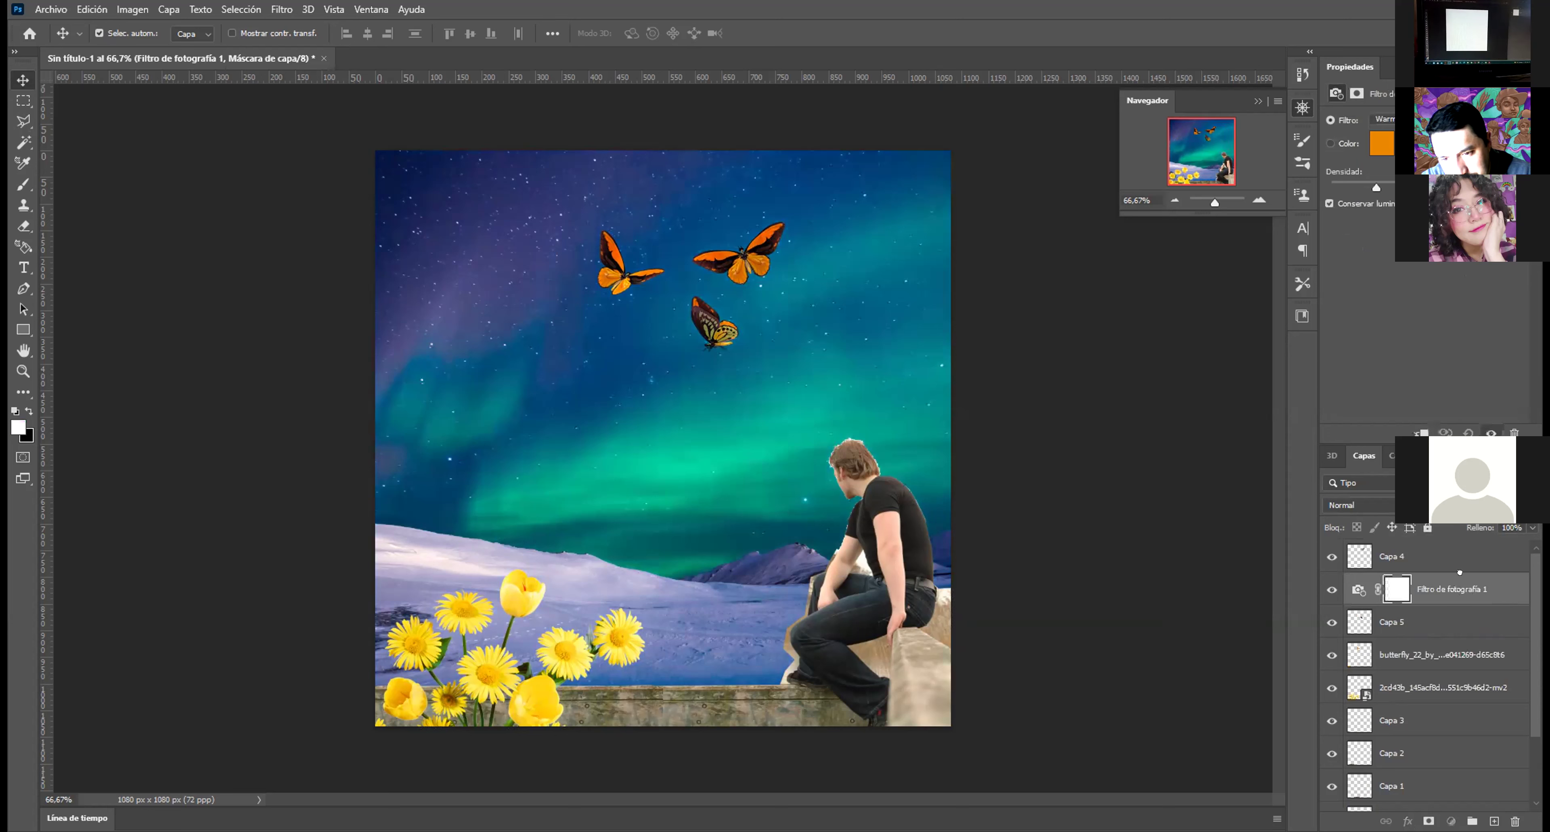
left_click_drag(1457, 545, 1457, 546)
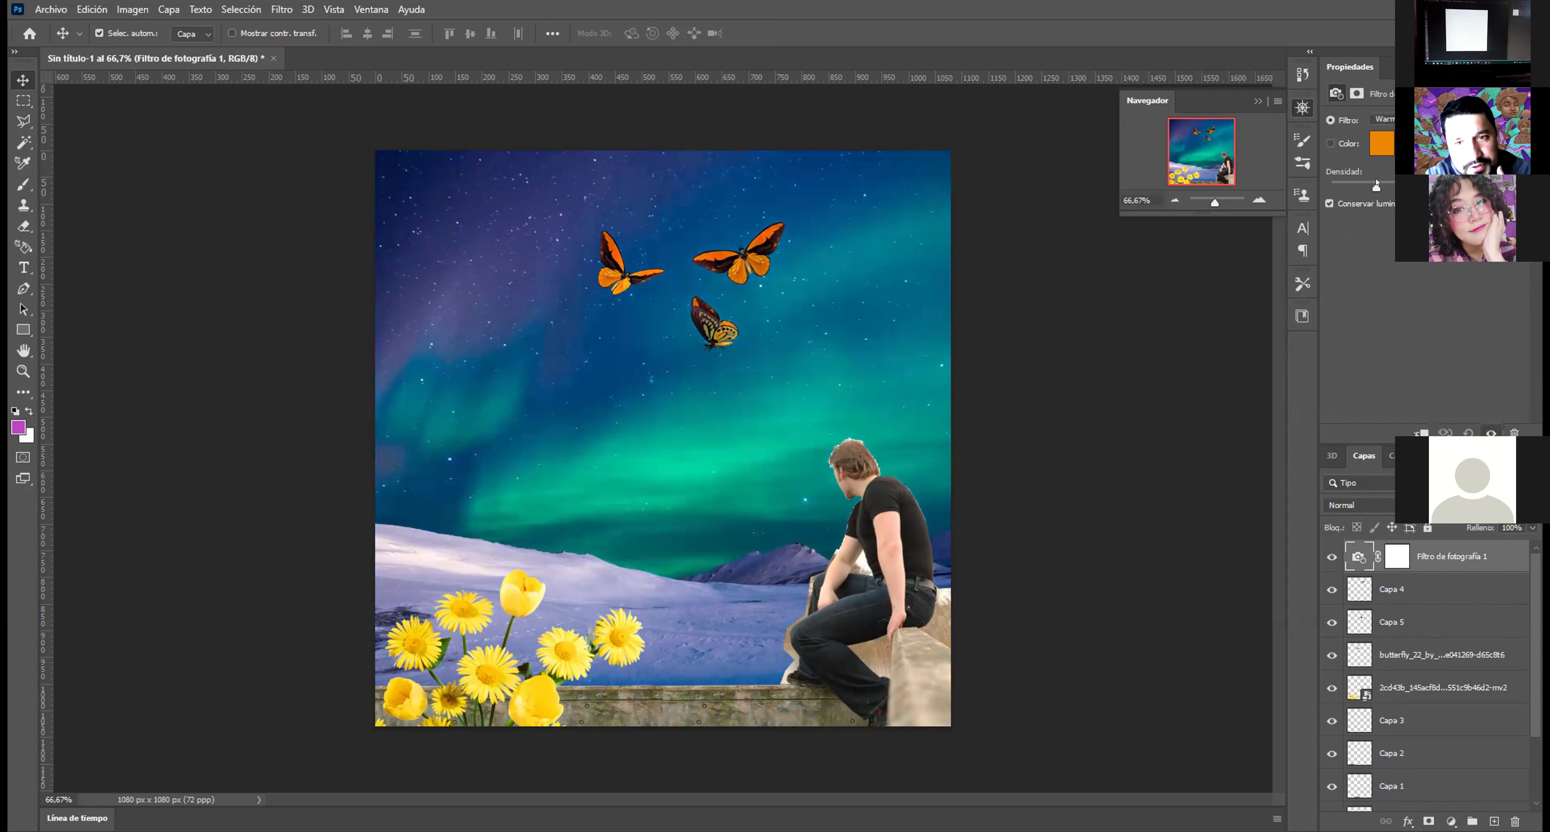
Step: Raise the Photo Filter's density, change its color to bright blue #07a1fa, and hide the adjustment layer
left_click_drag(1378, 187, 1435, 185)
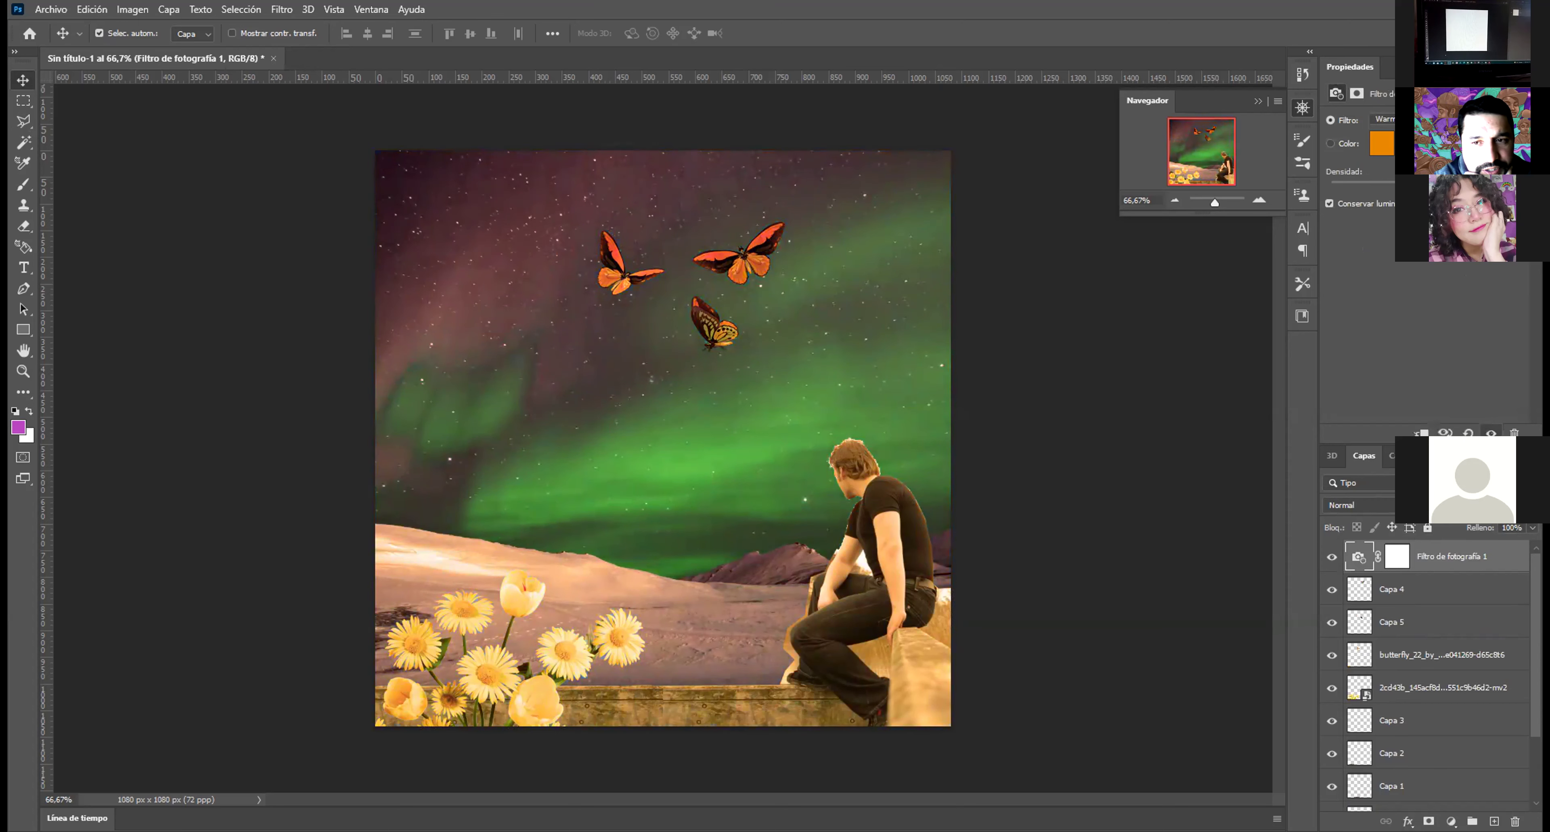
left_click_drag(1436, 185, 1420, 185)
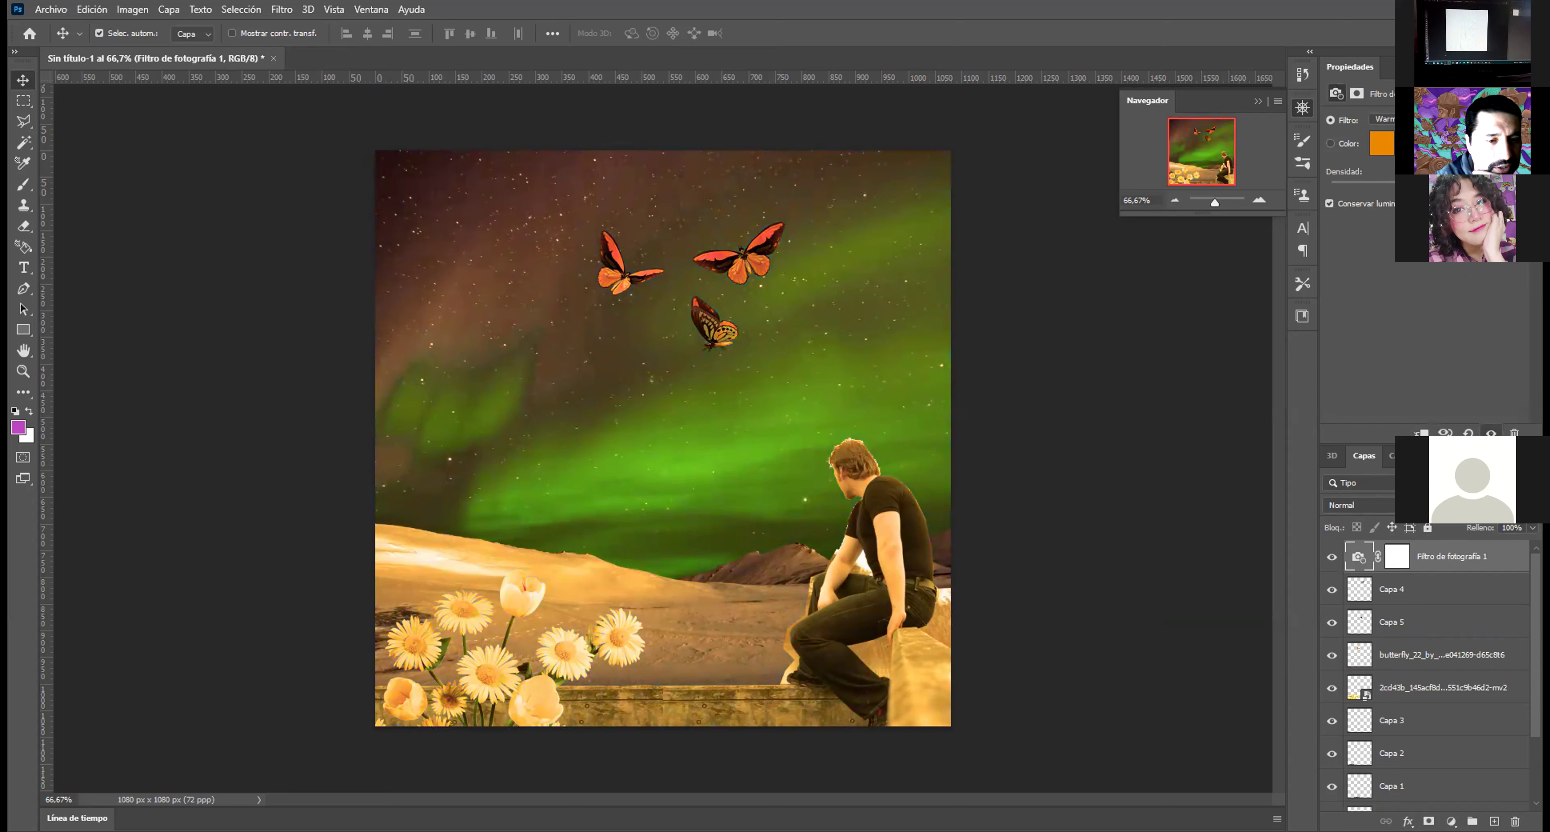
left_click(1380, 144)
left_click(1185, 331)
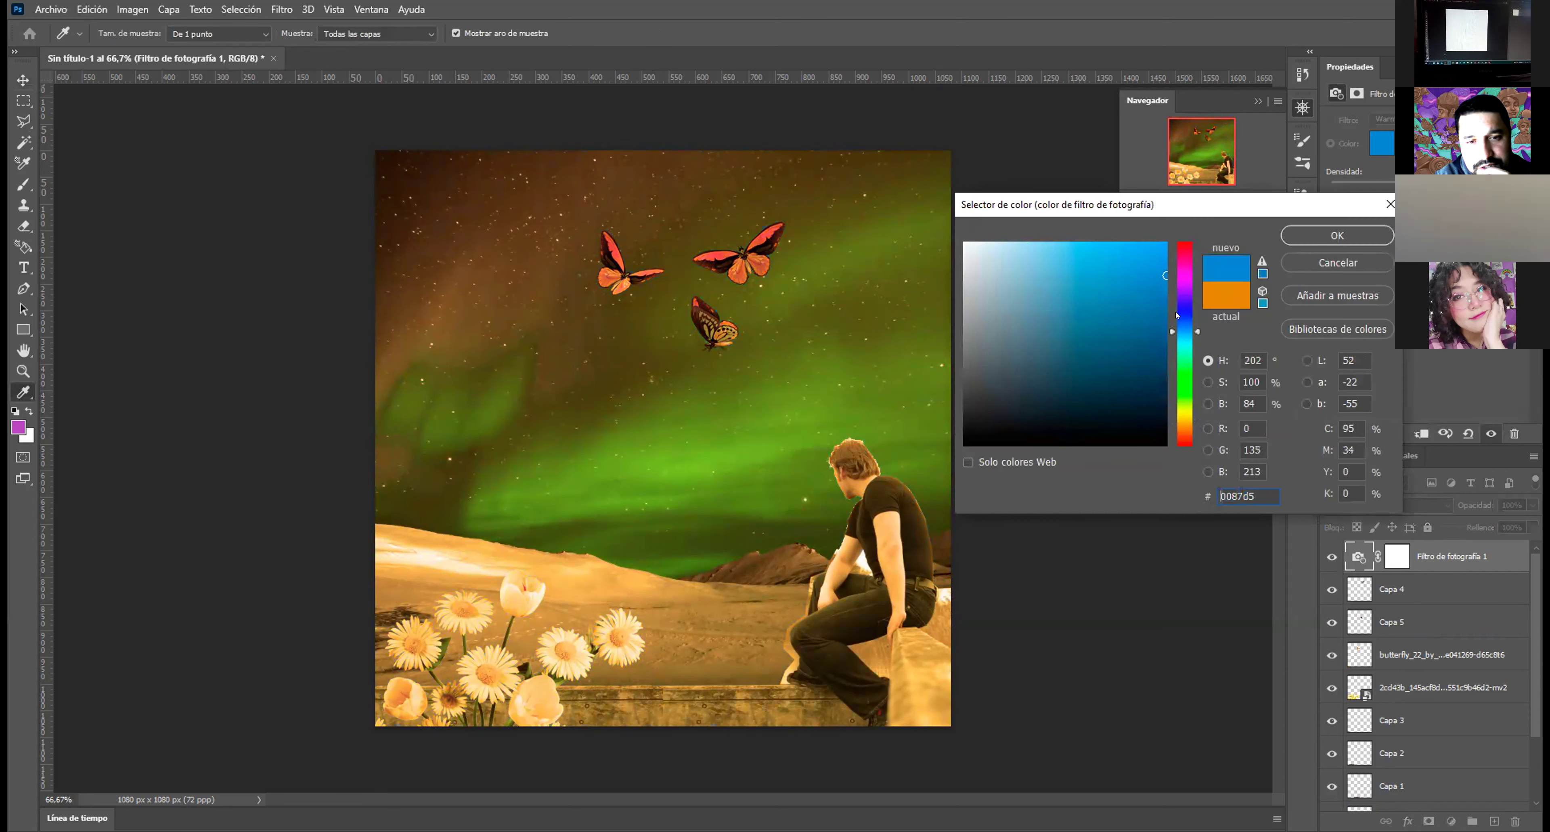
left_click_drag(1165, 275, 1160, 245)
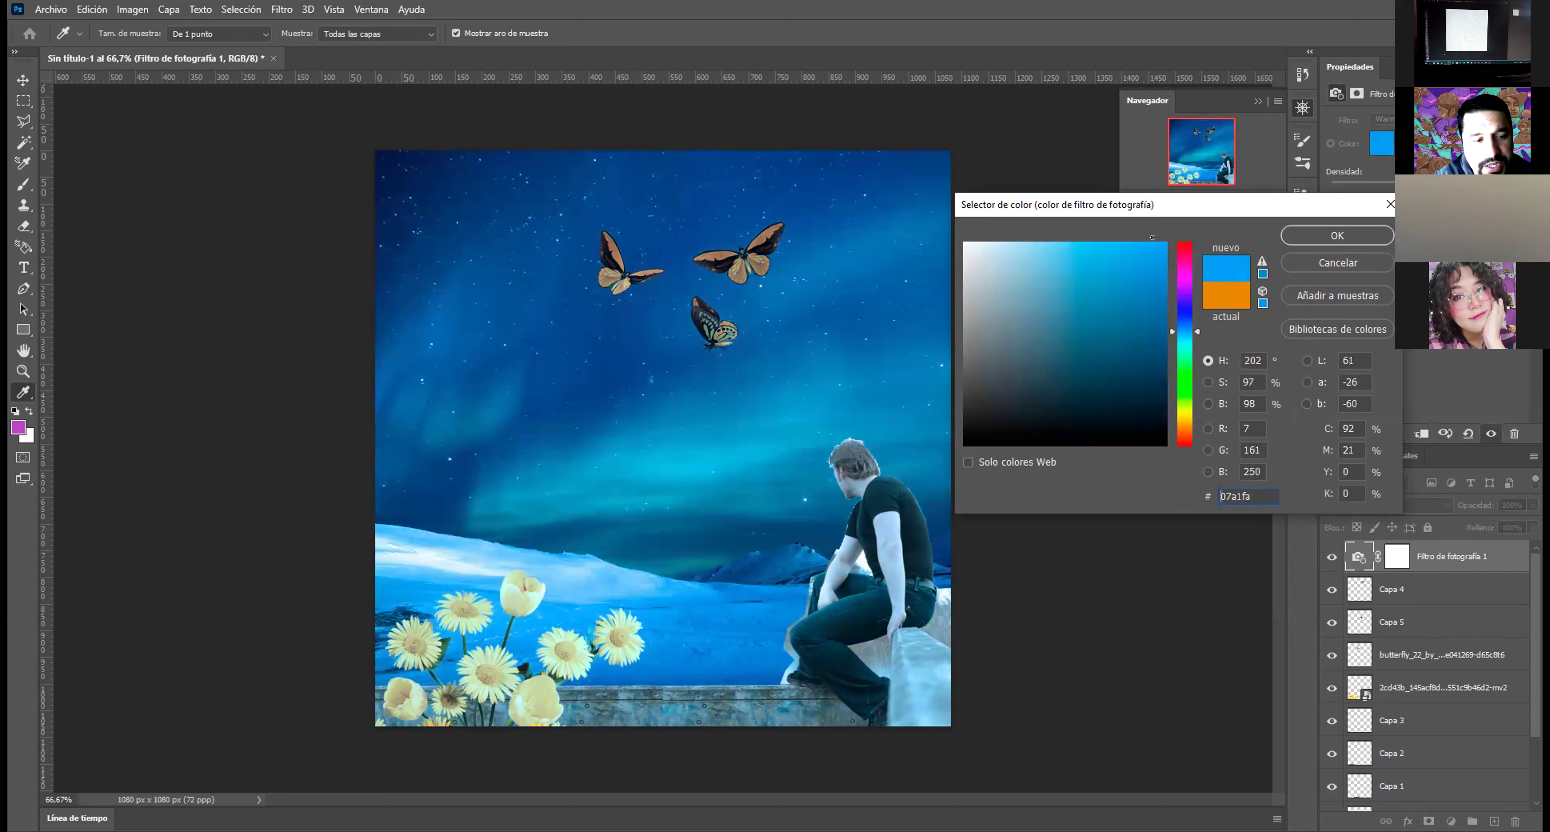
left_click(1337, 235)
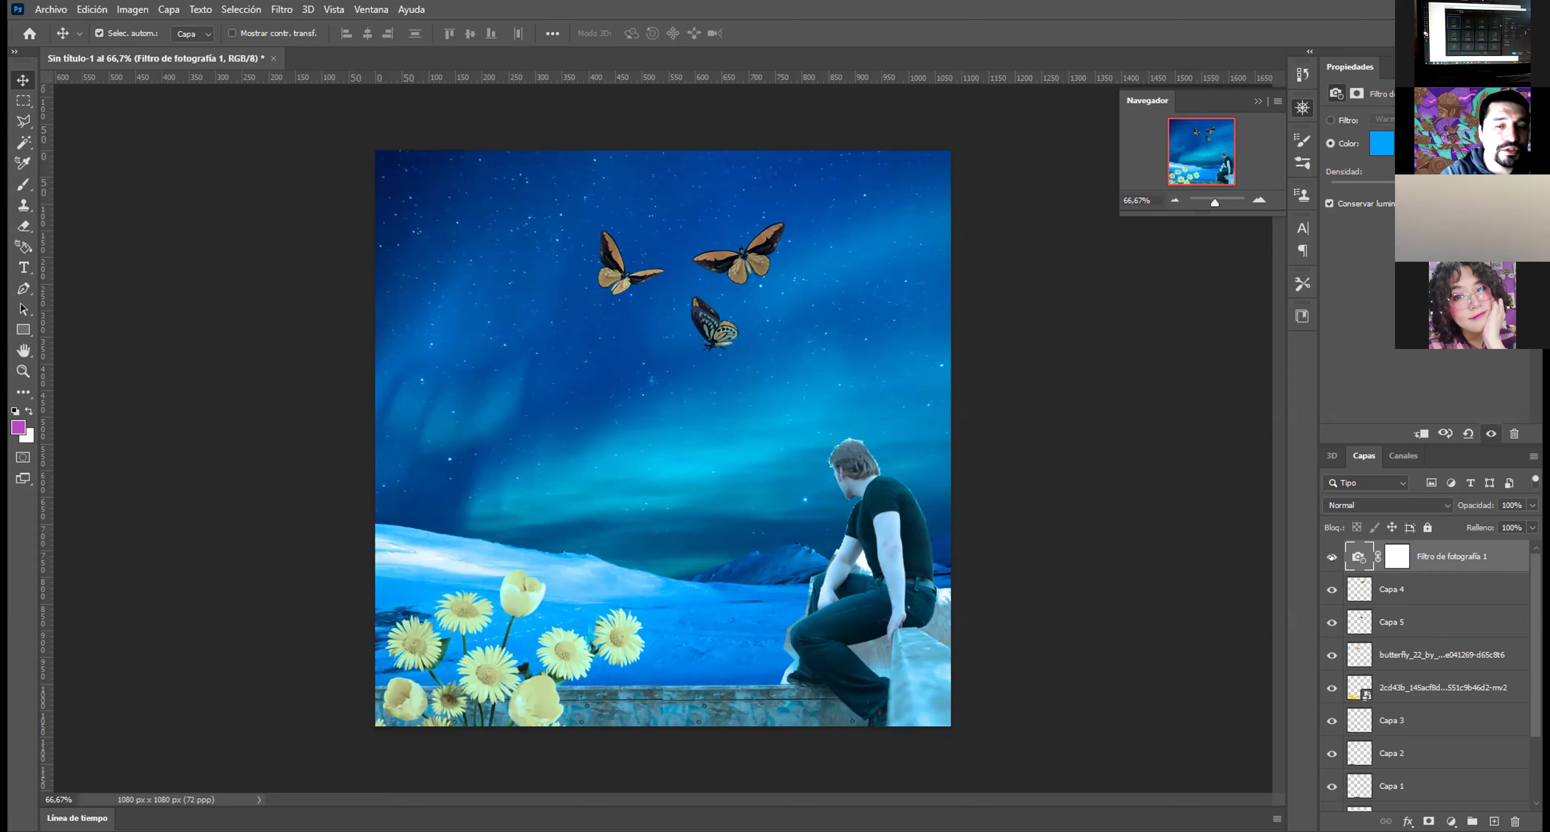
left_click(1332, 557)
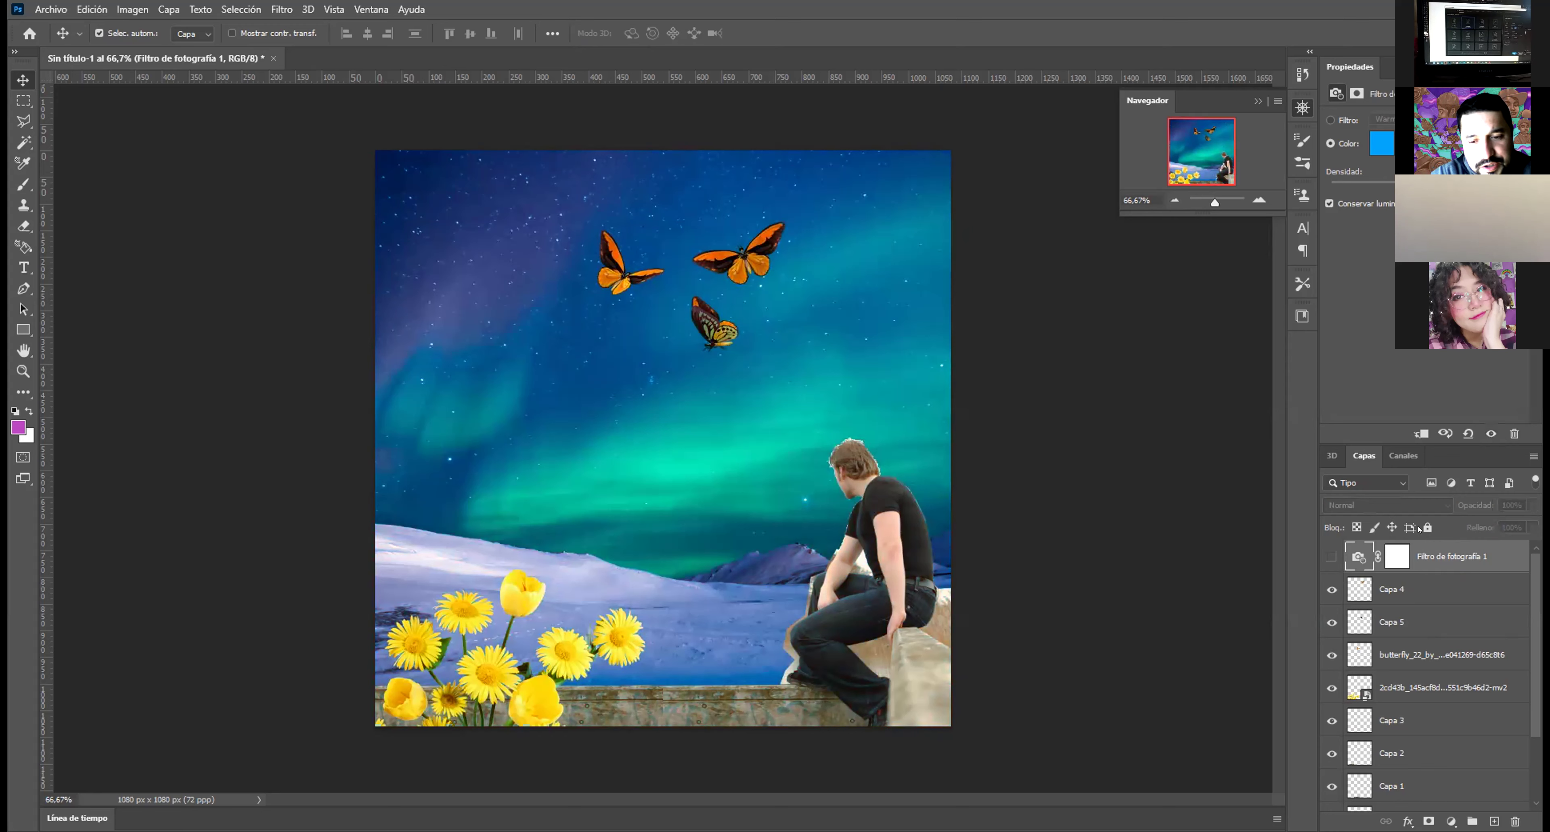
Step: Rasterize the yellow flowers layer and toggle its visibility to check its content
left_click(1418, 686)
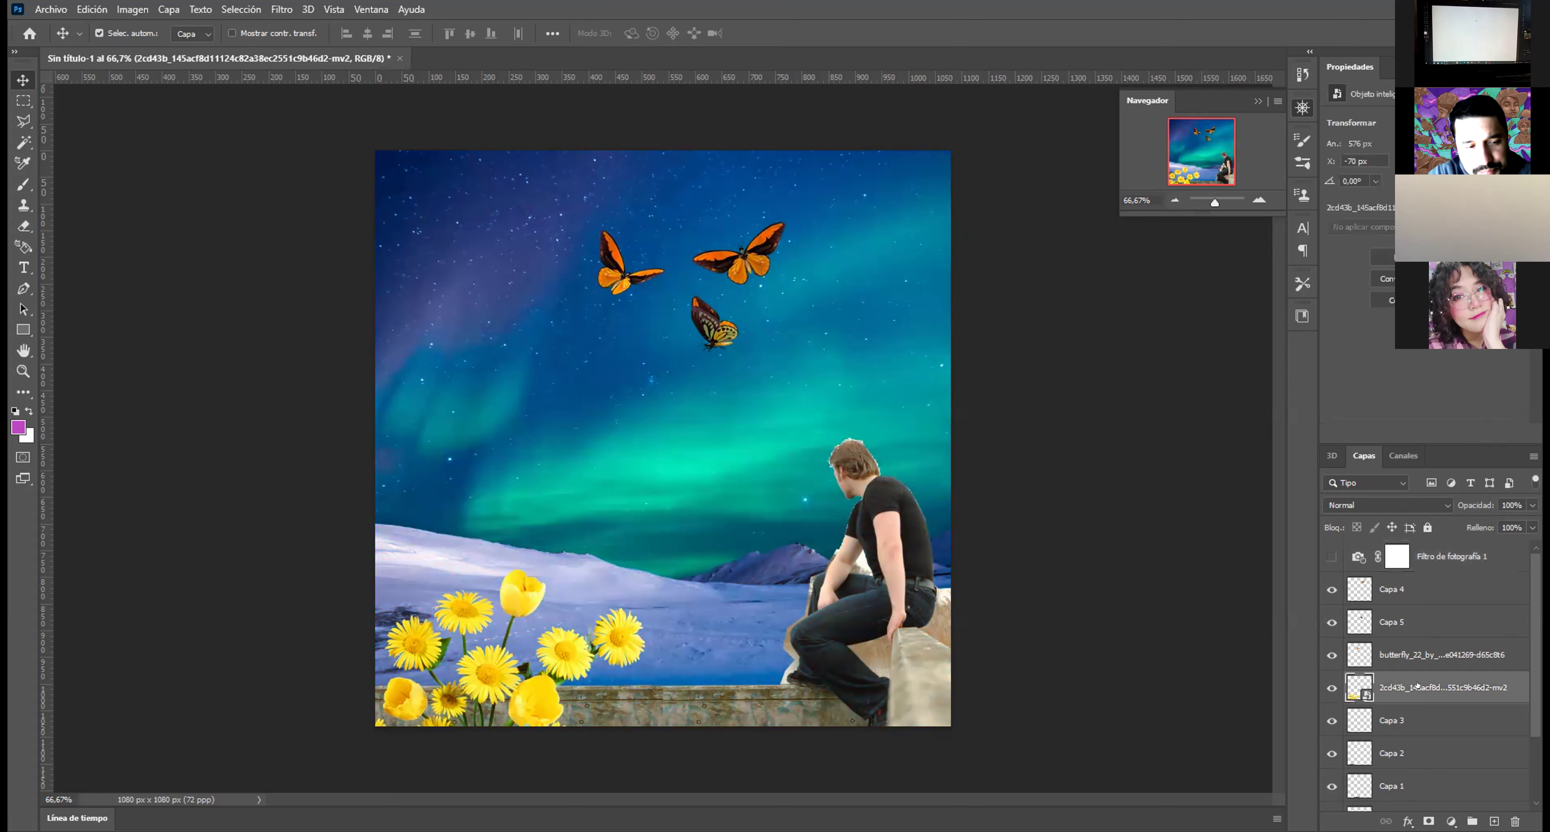
right_click(1395, 686)
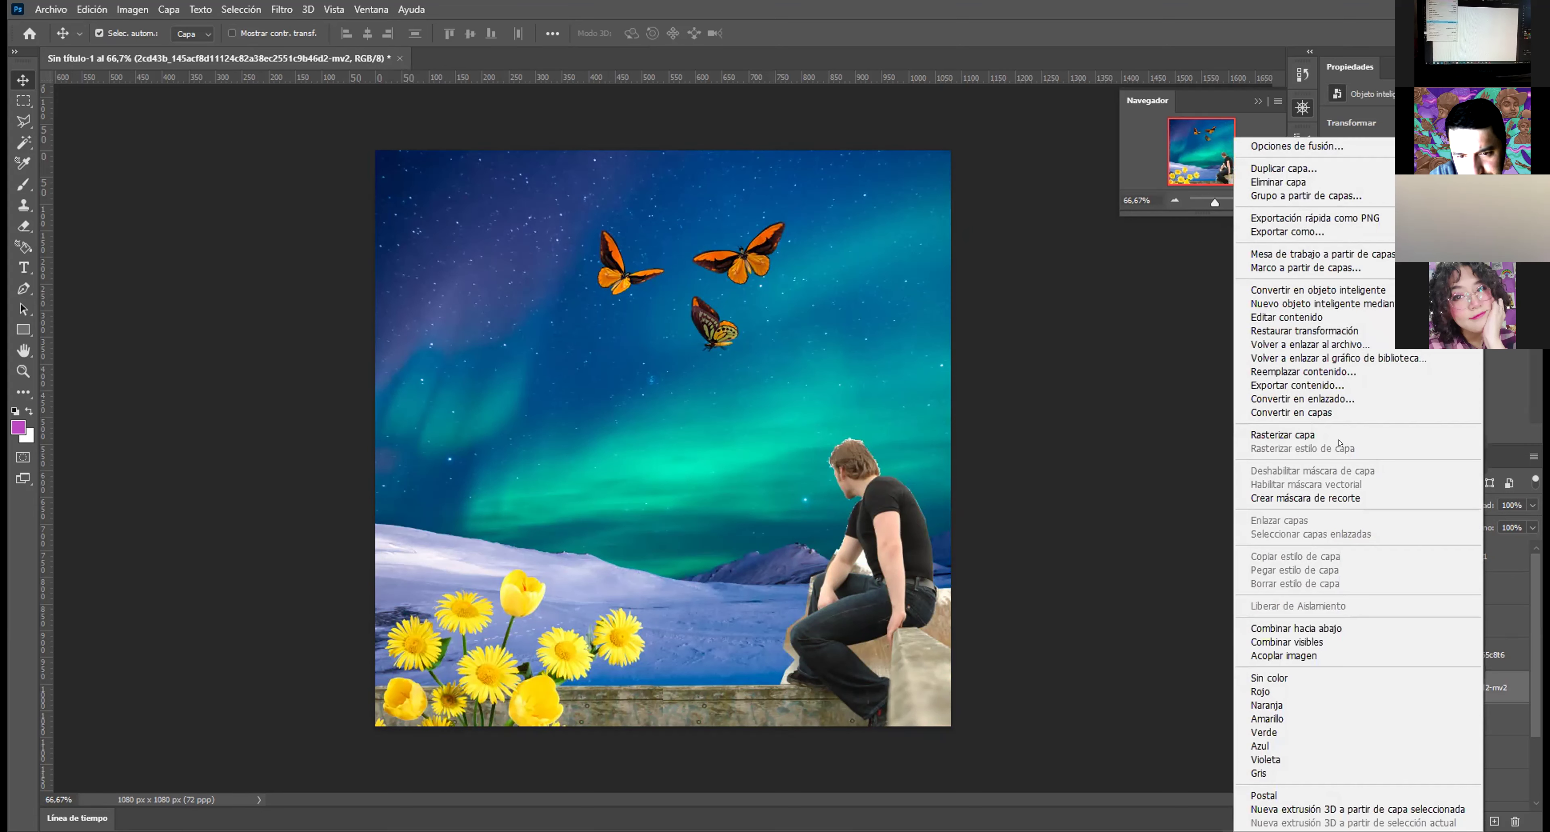
left_click(1334, 435)
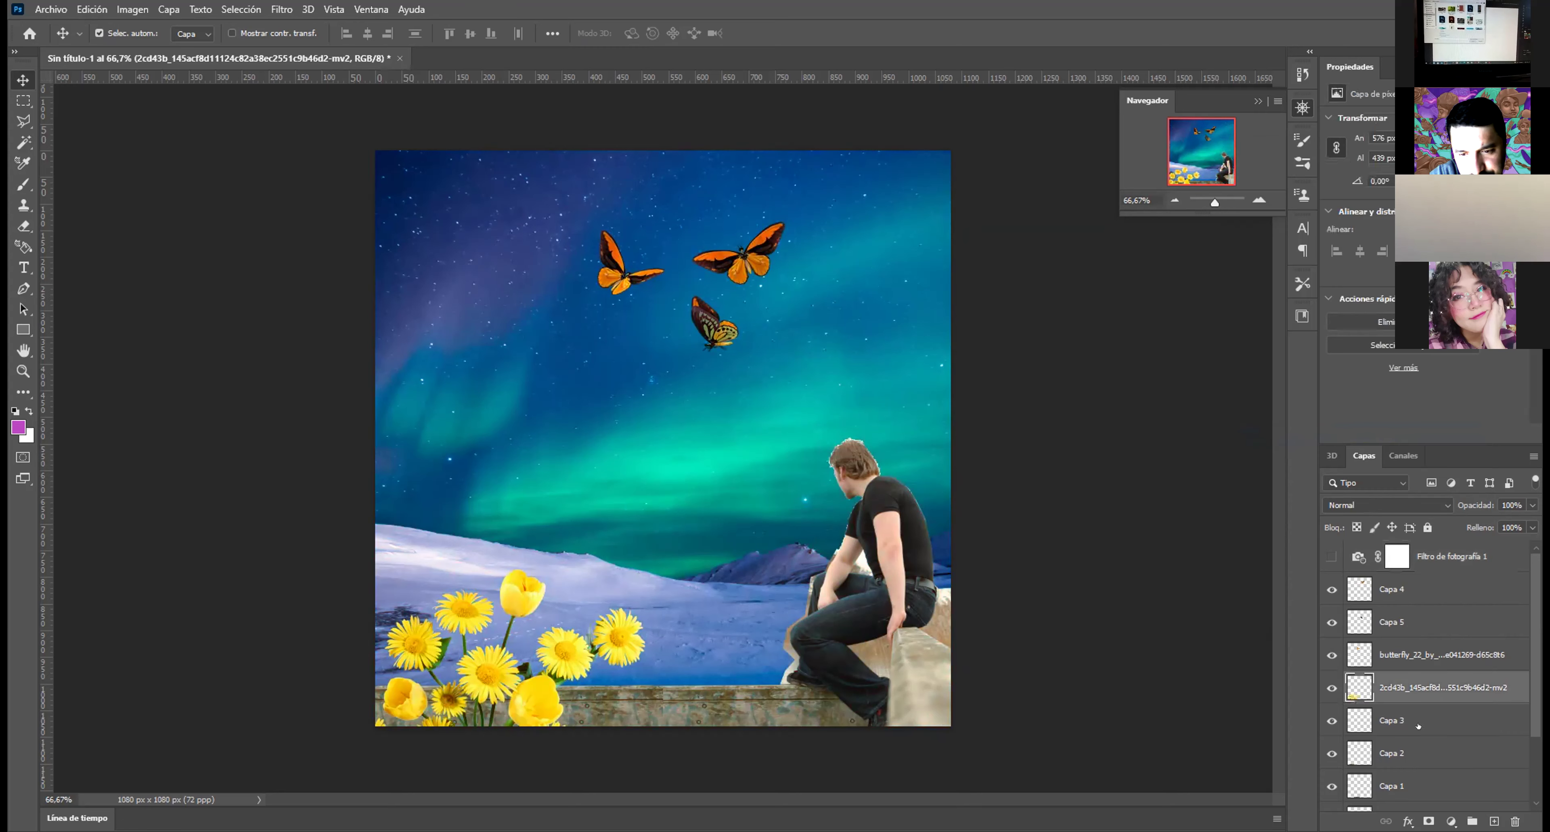
left_click(1332, 688)
left_click(1332, 688)
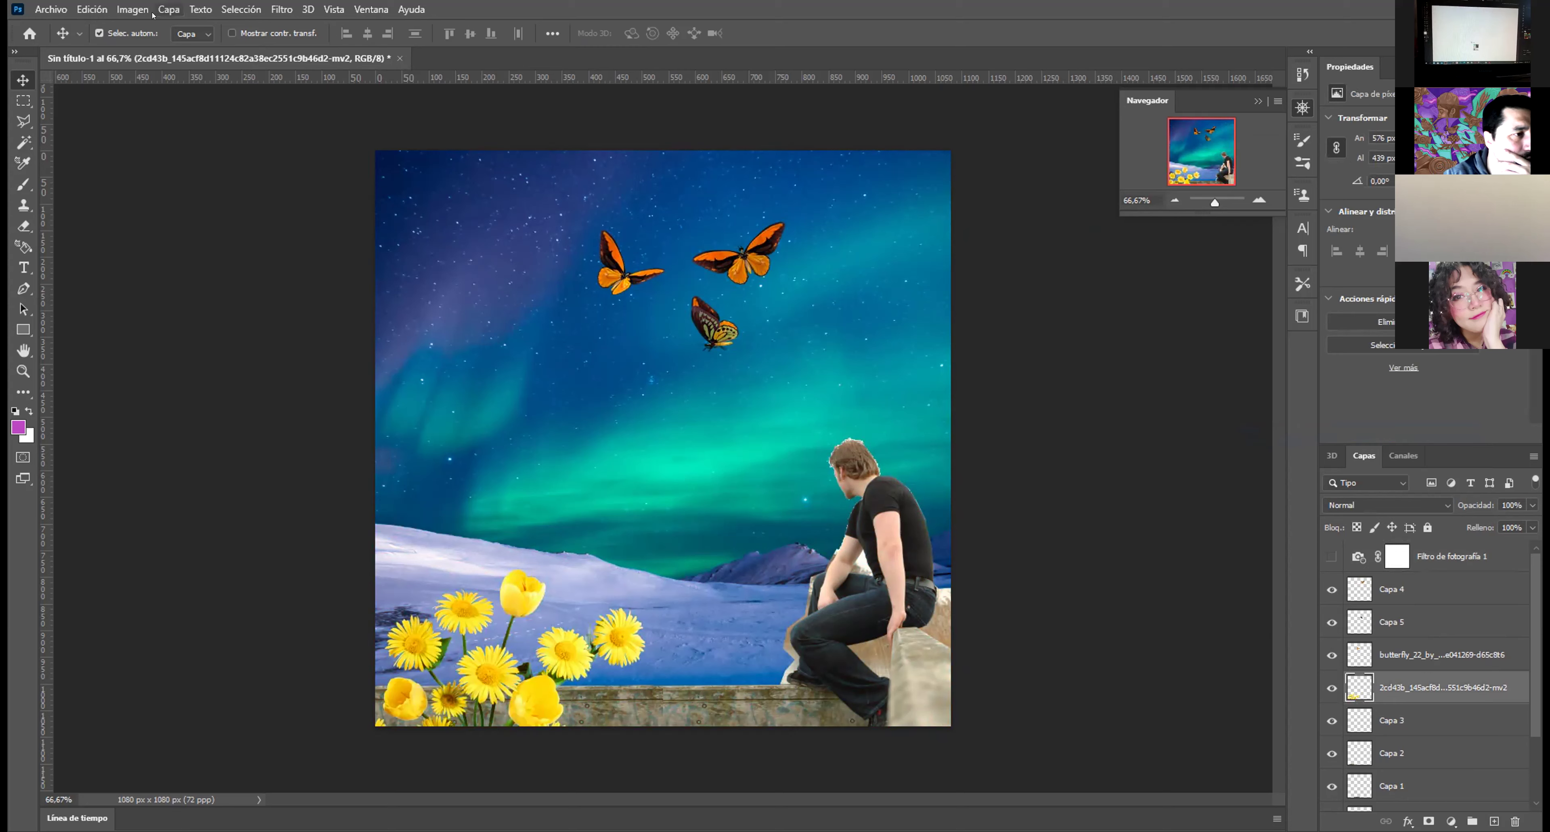
Step: Apply a Gaussian Blur with a 2.6-pixel radius to the flowers layer
left_click(126, 10)
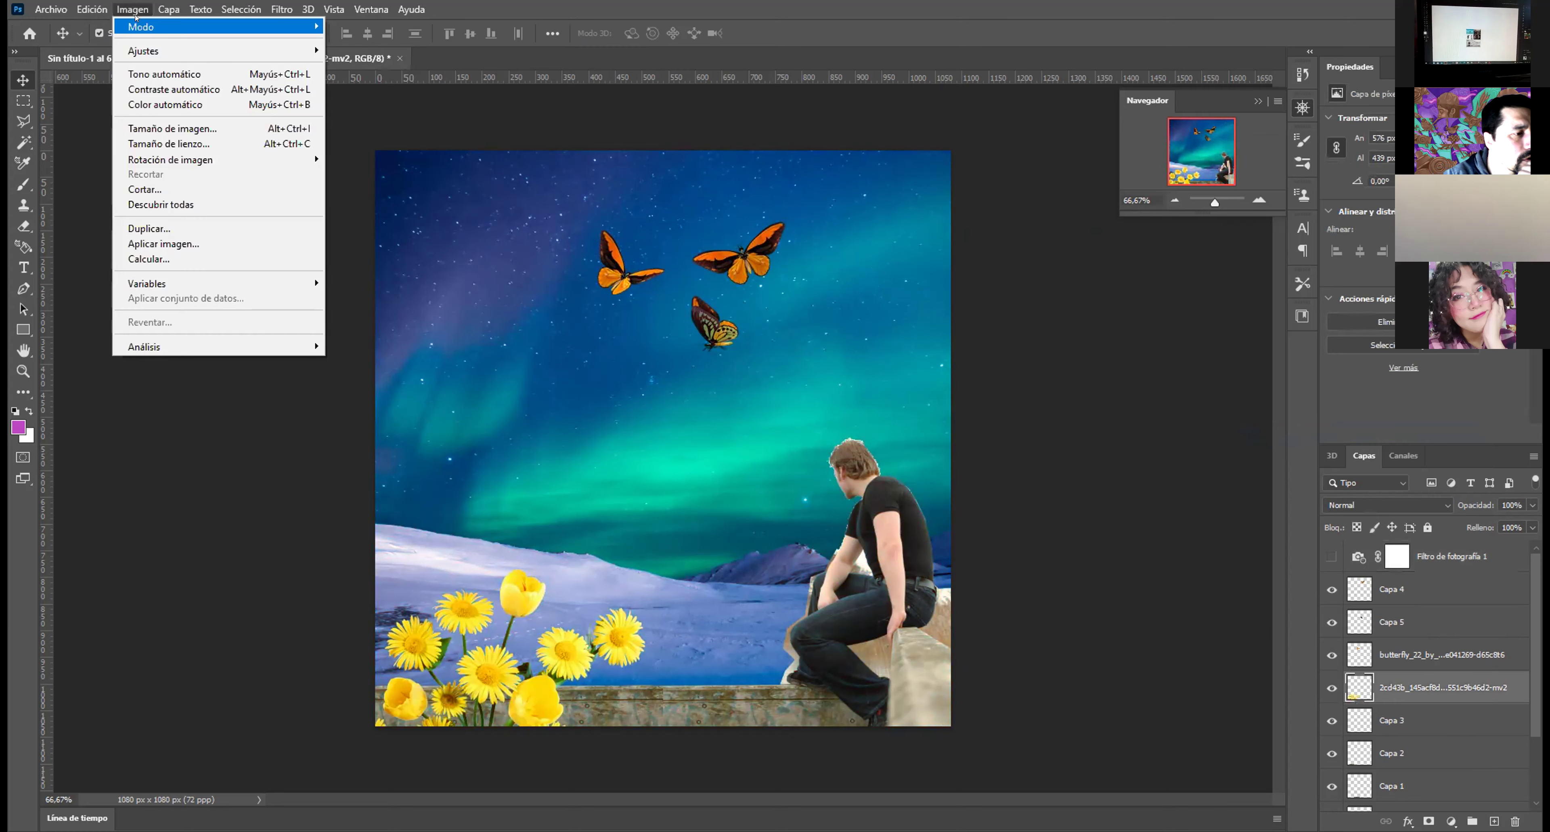
mouse_move(165, 9)
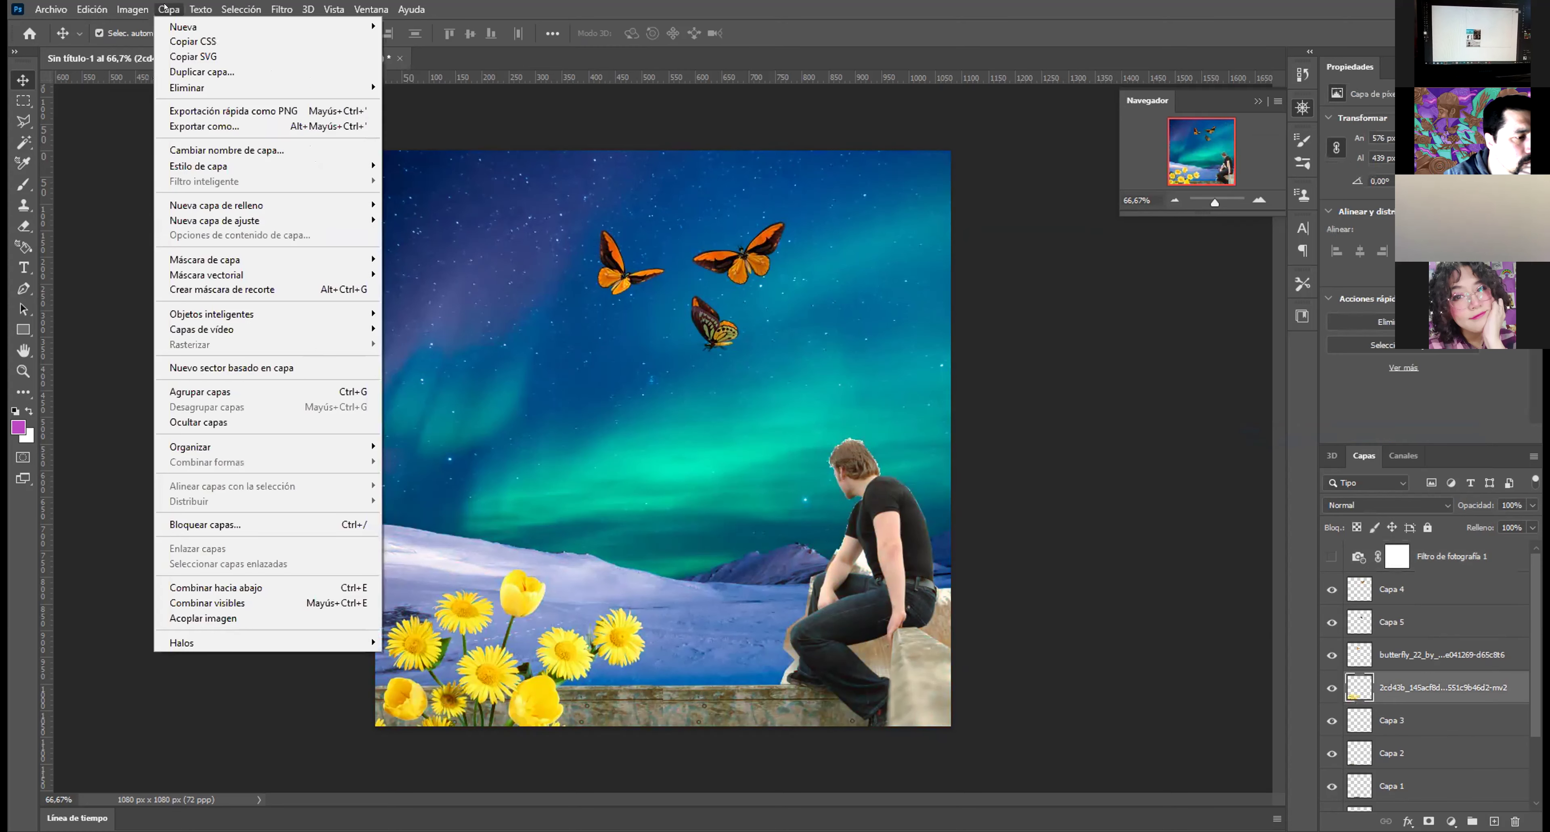
left_click(278, 9)
mouse_move(369, 213)
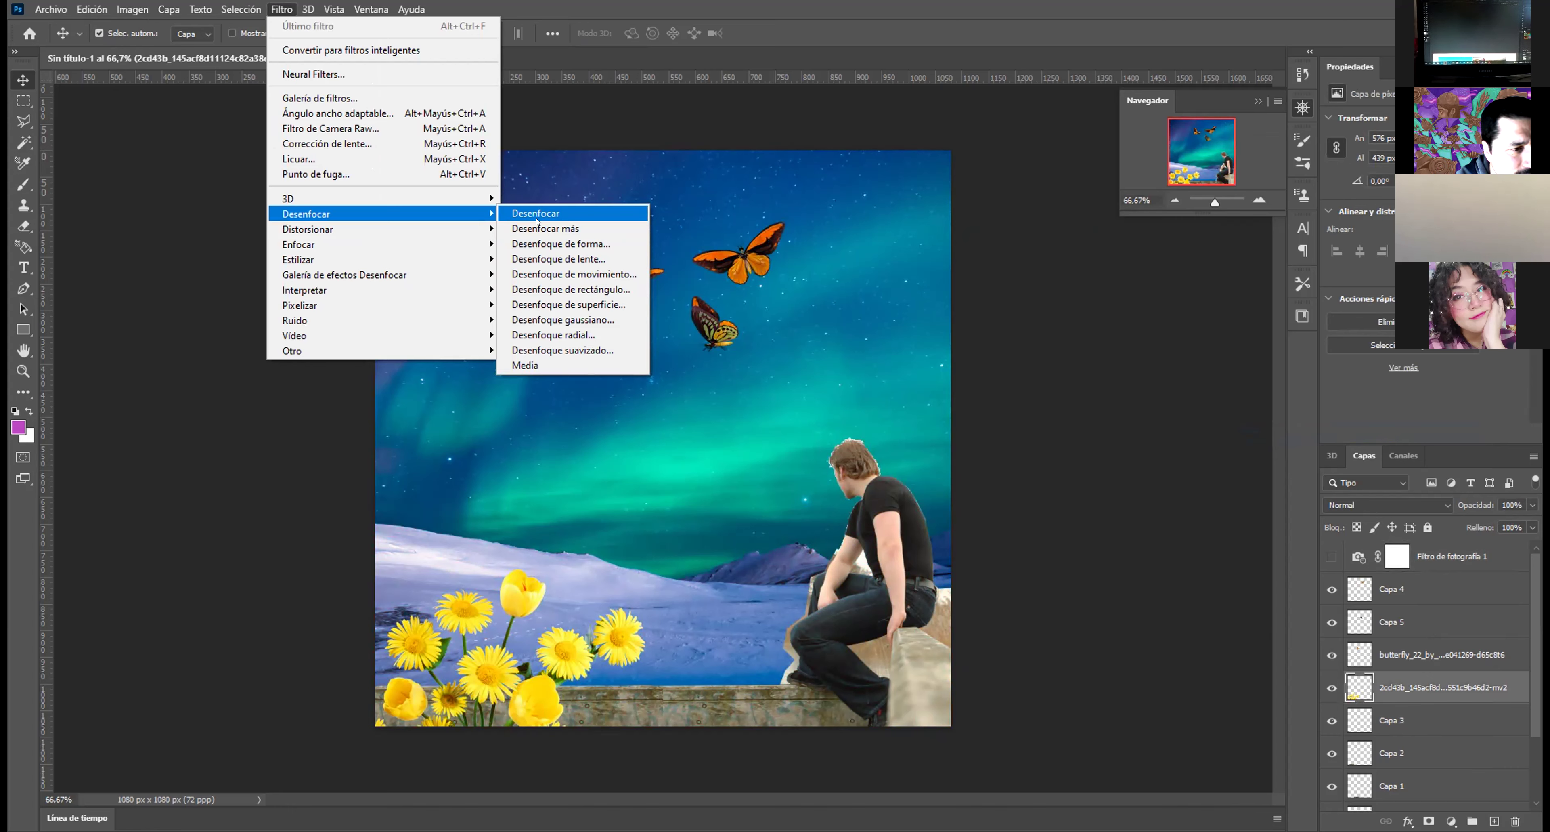
left_click(576, 324)
left_click_drag(1019, 504, 999, 505)
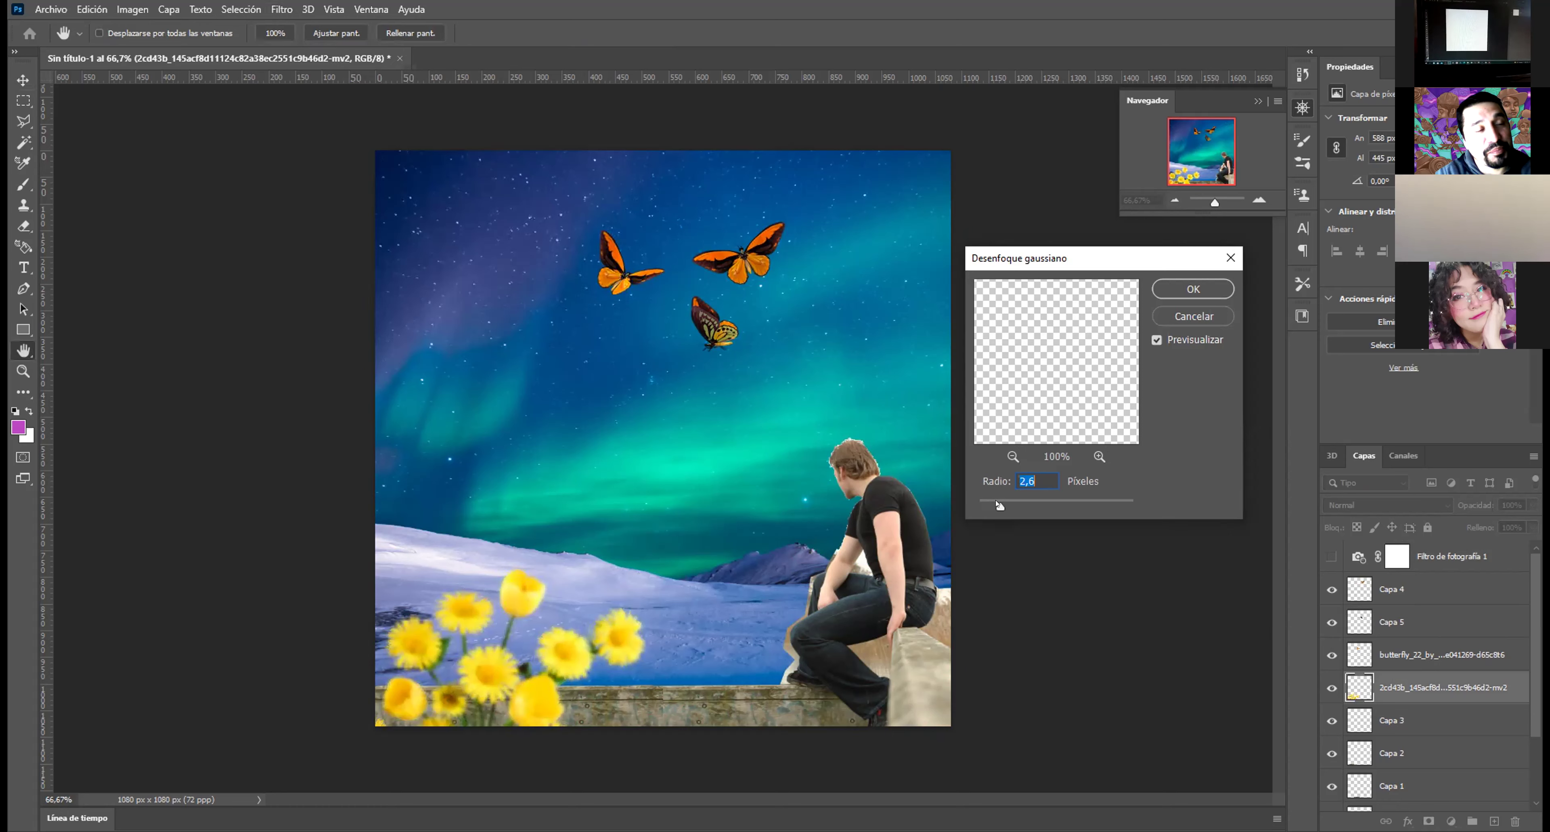
left_click_drag(999, 504, 1001, 506)
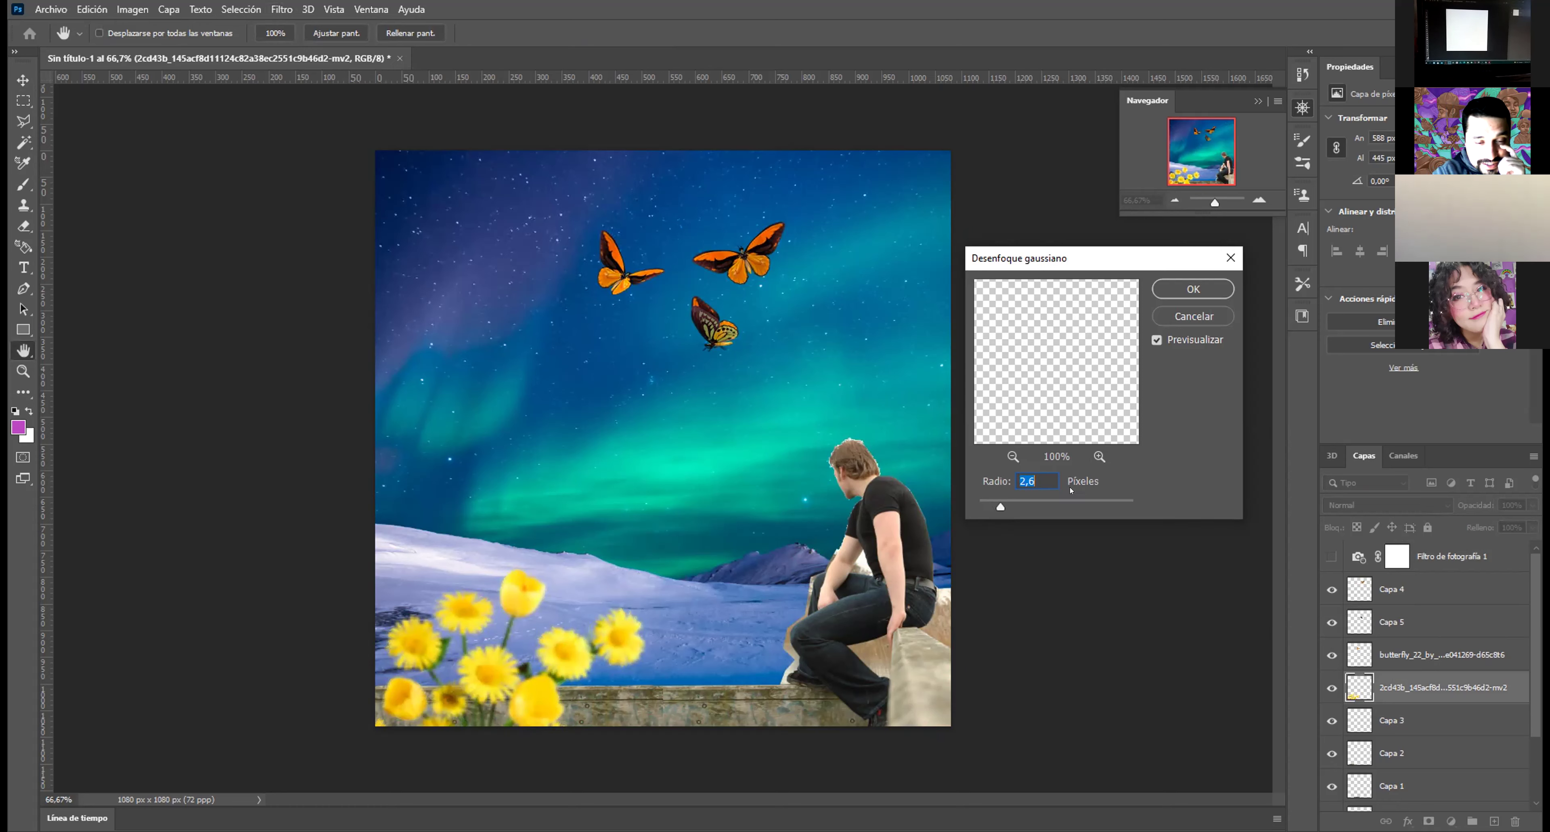
left_click_drag(1001, 507, 1000, 507)
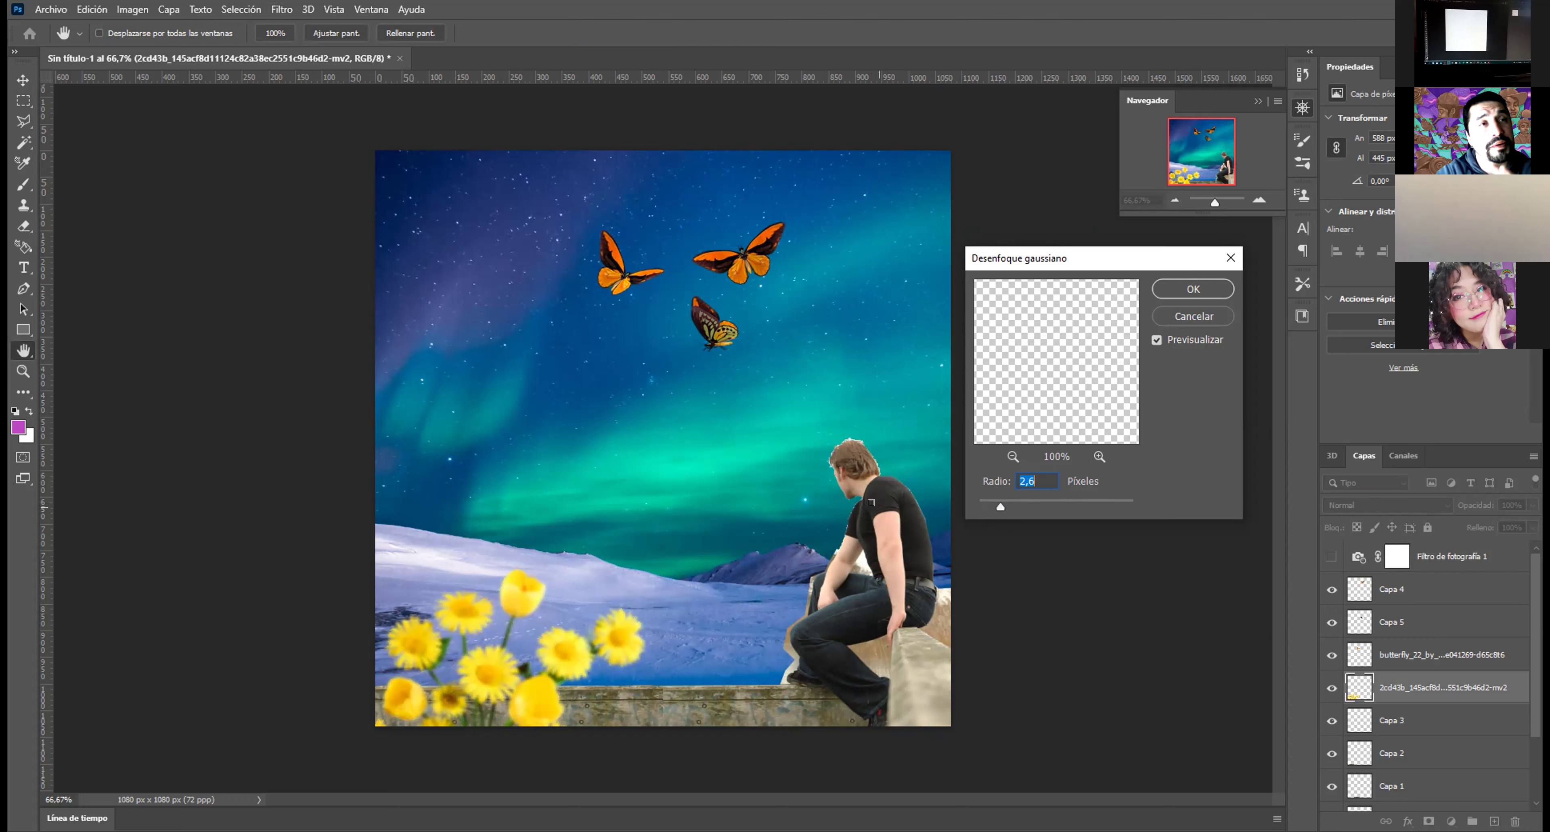
left_click(1195, 288)
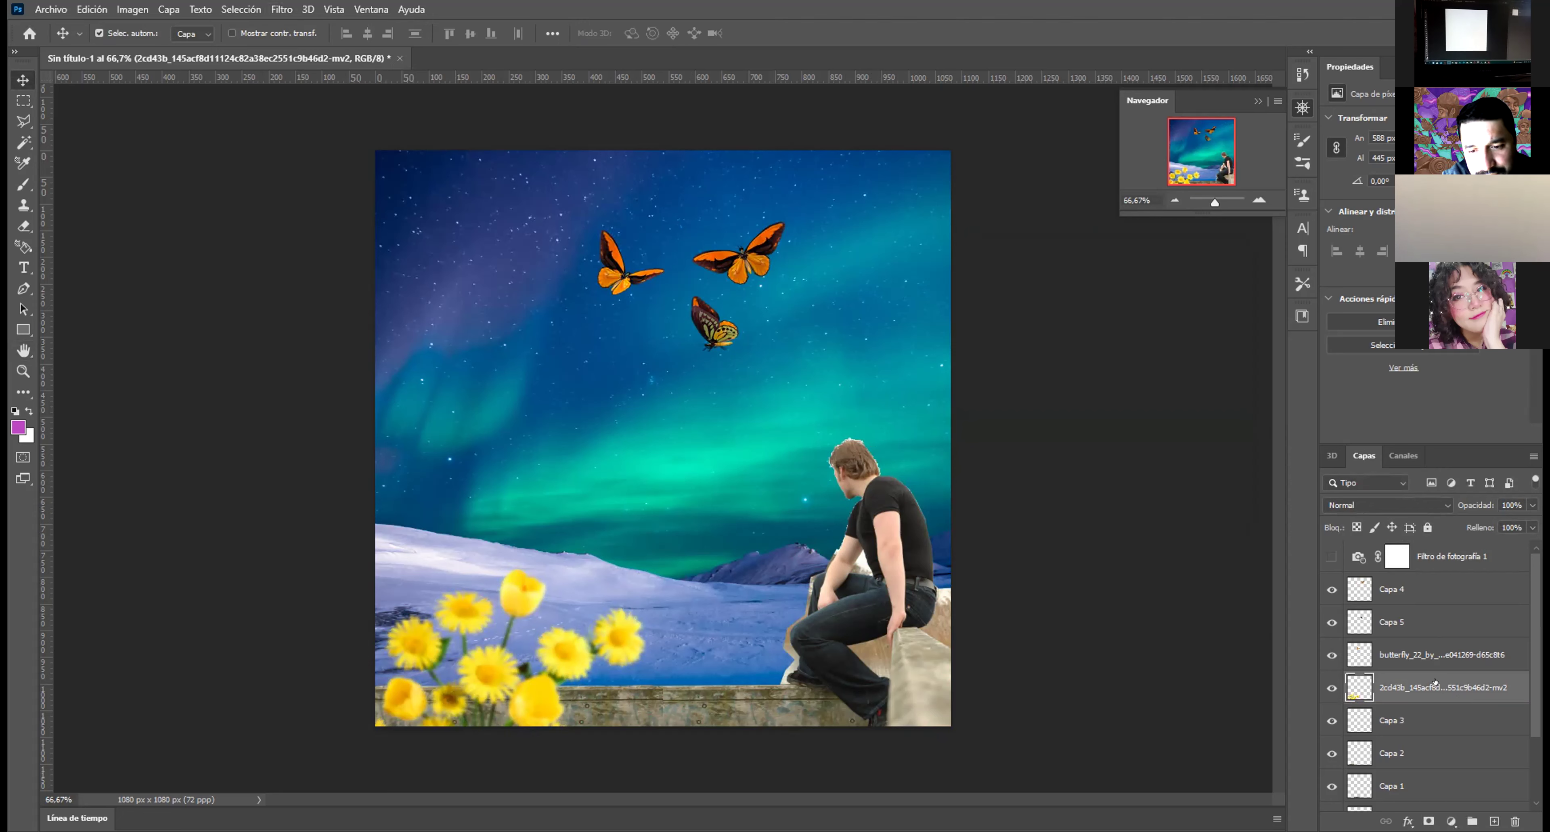
Step: Darken the flowers layer with Brightness/Contrast, using brightness -89 and contrast 16
left_click(132, 9)
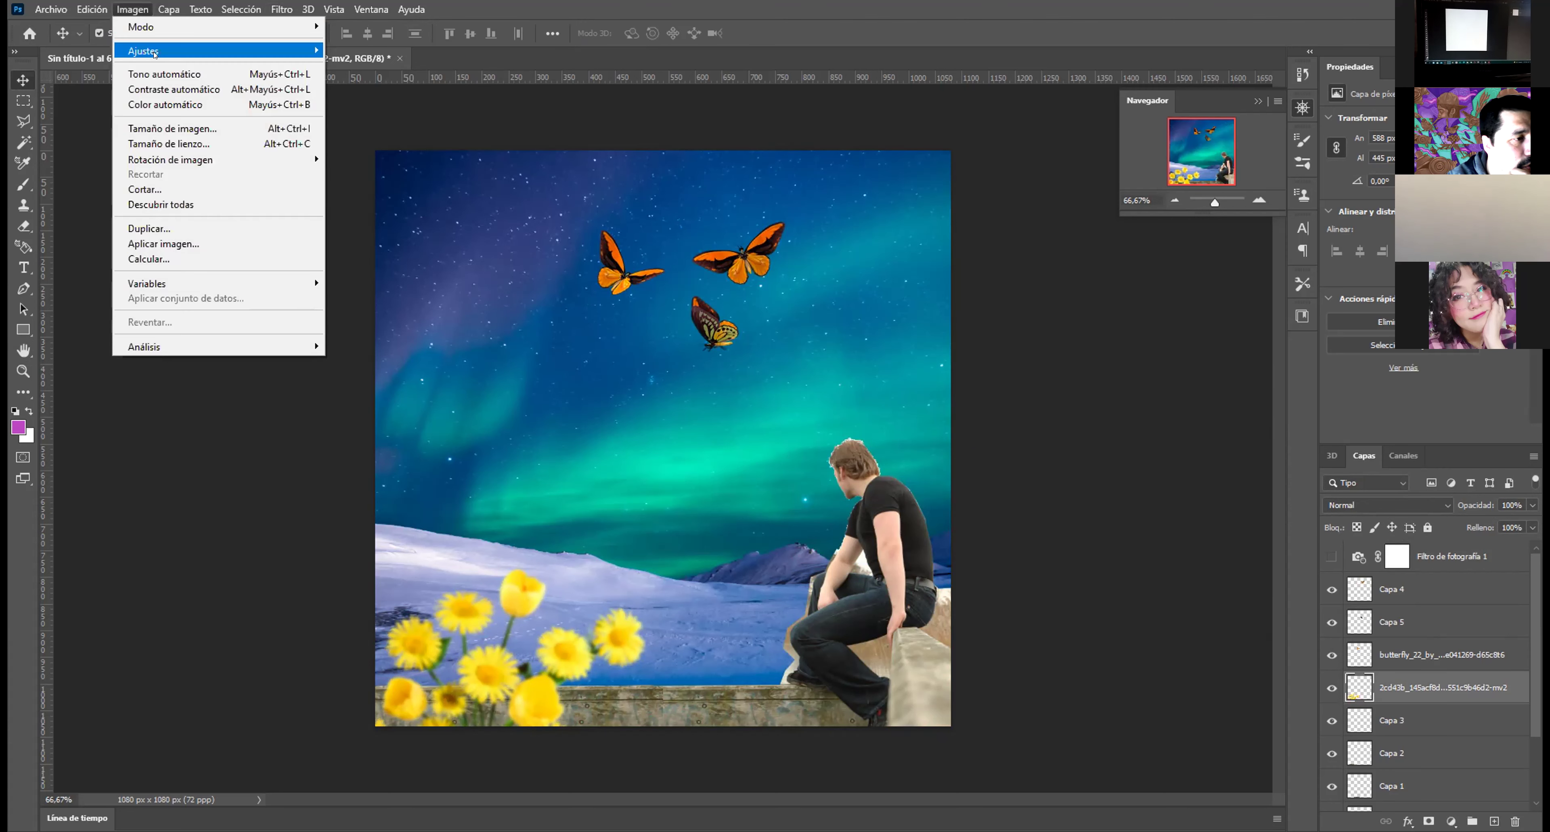
mouse_move(154, 54)
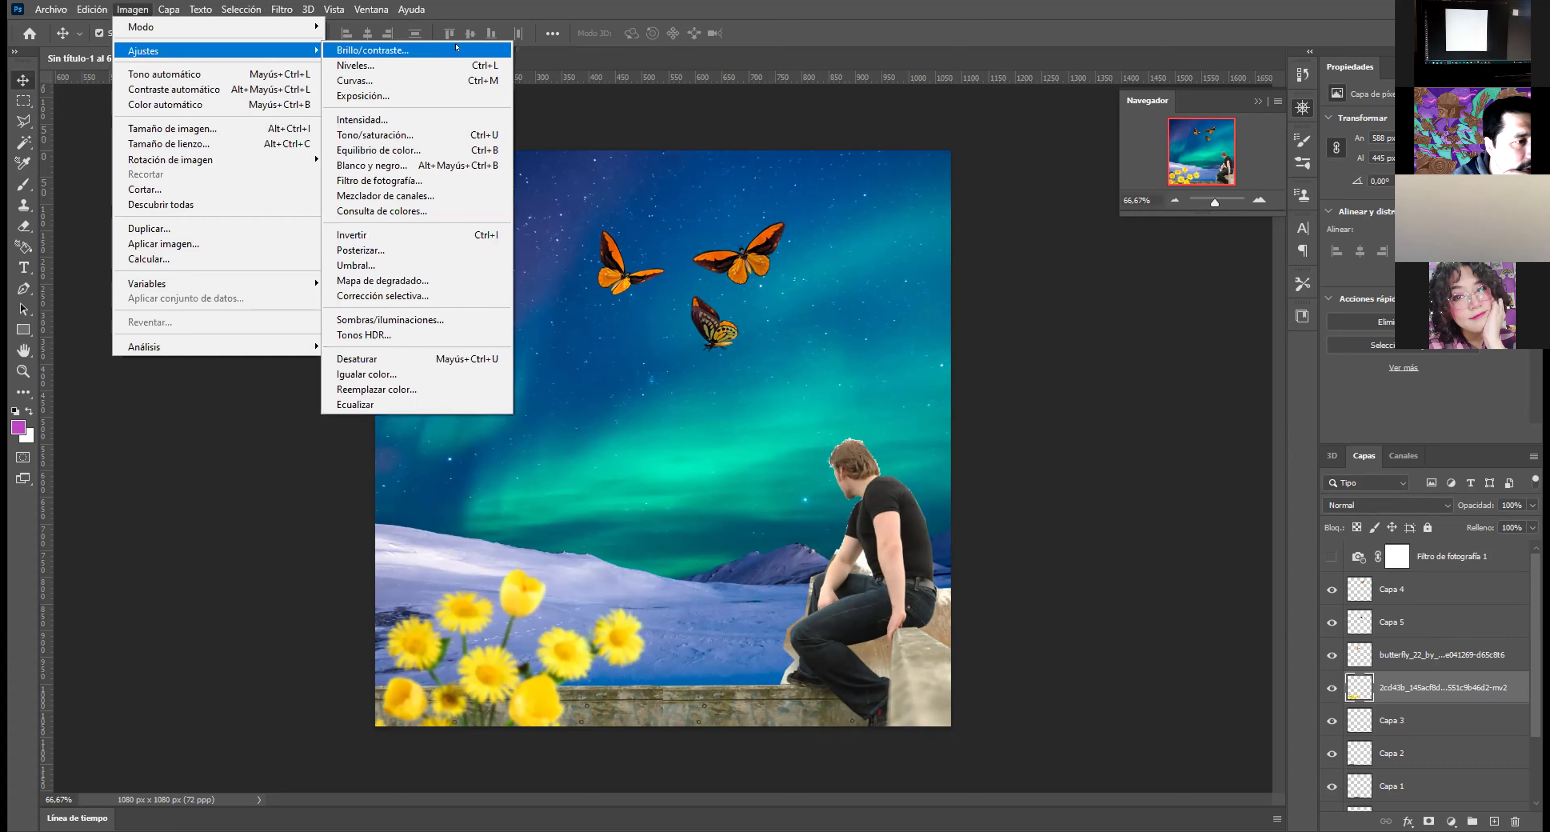
left_click(411, 51)
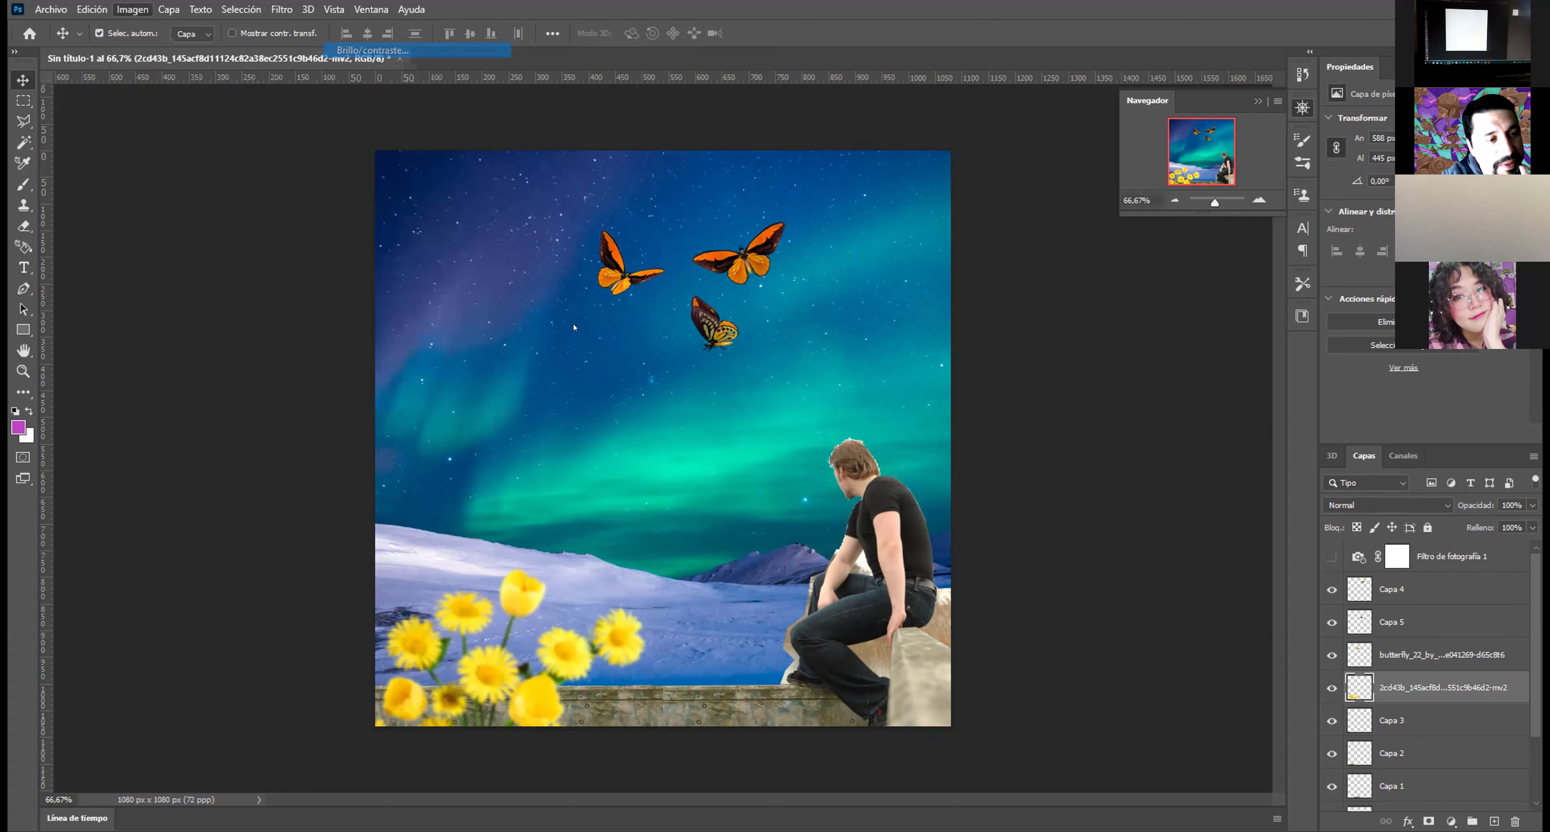
left_click_drag(423, 303, 437, 343)
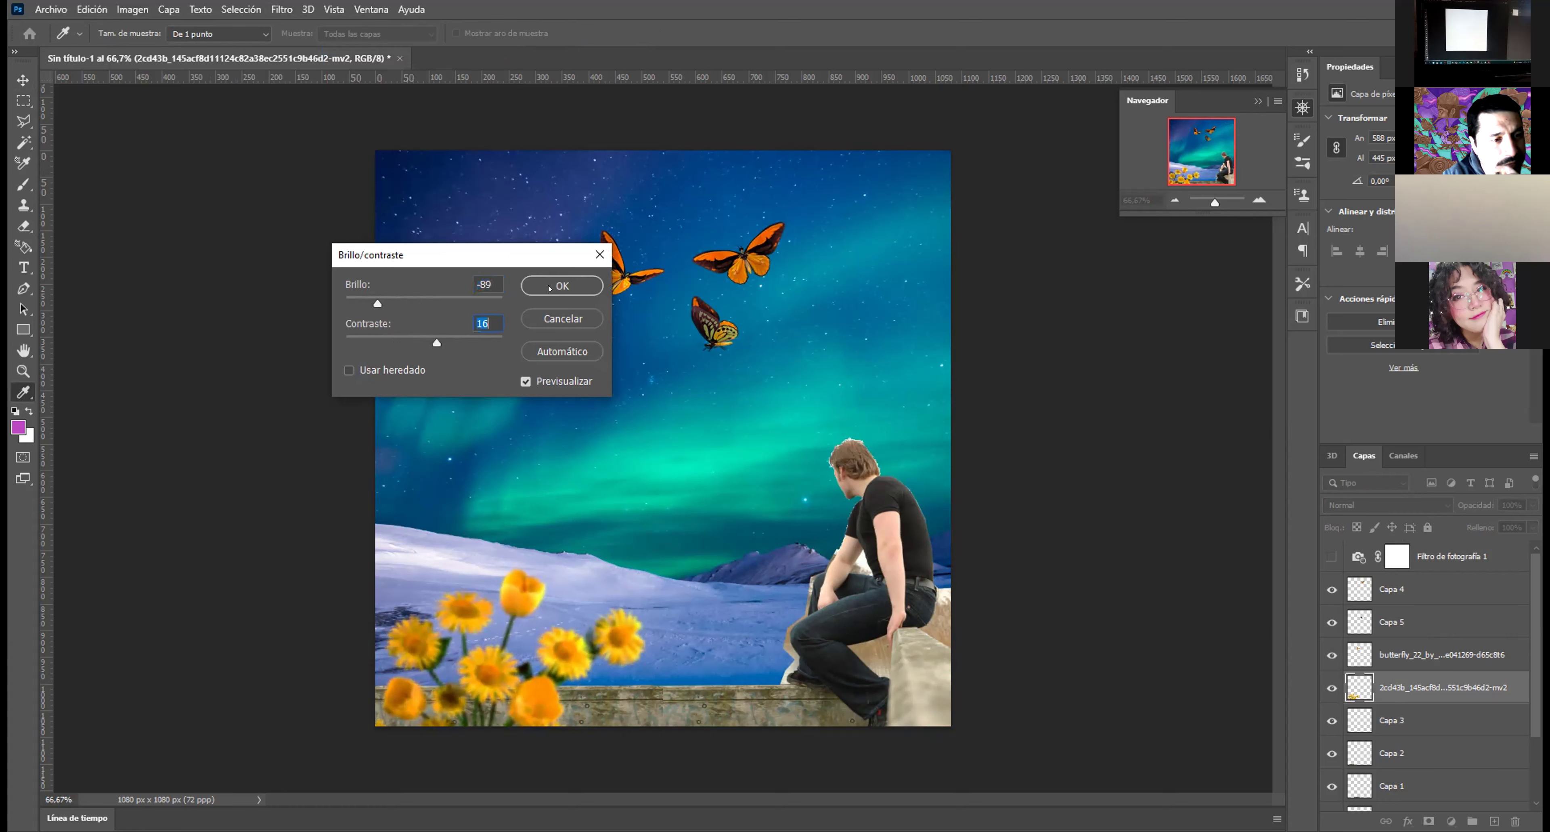
left_click(559, 287)
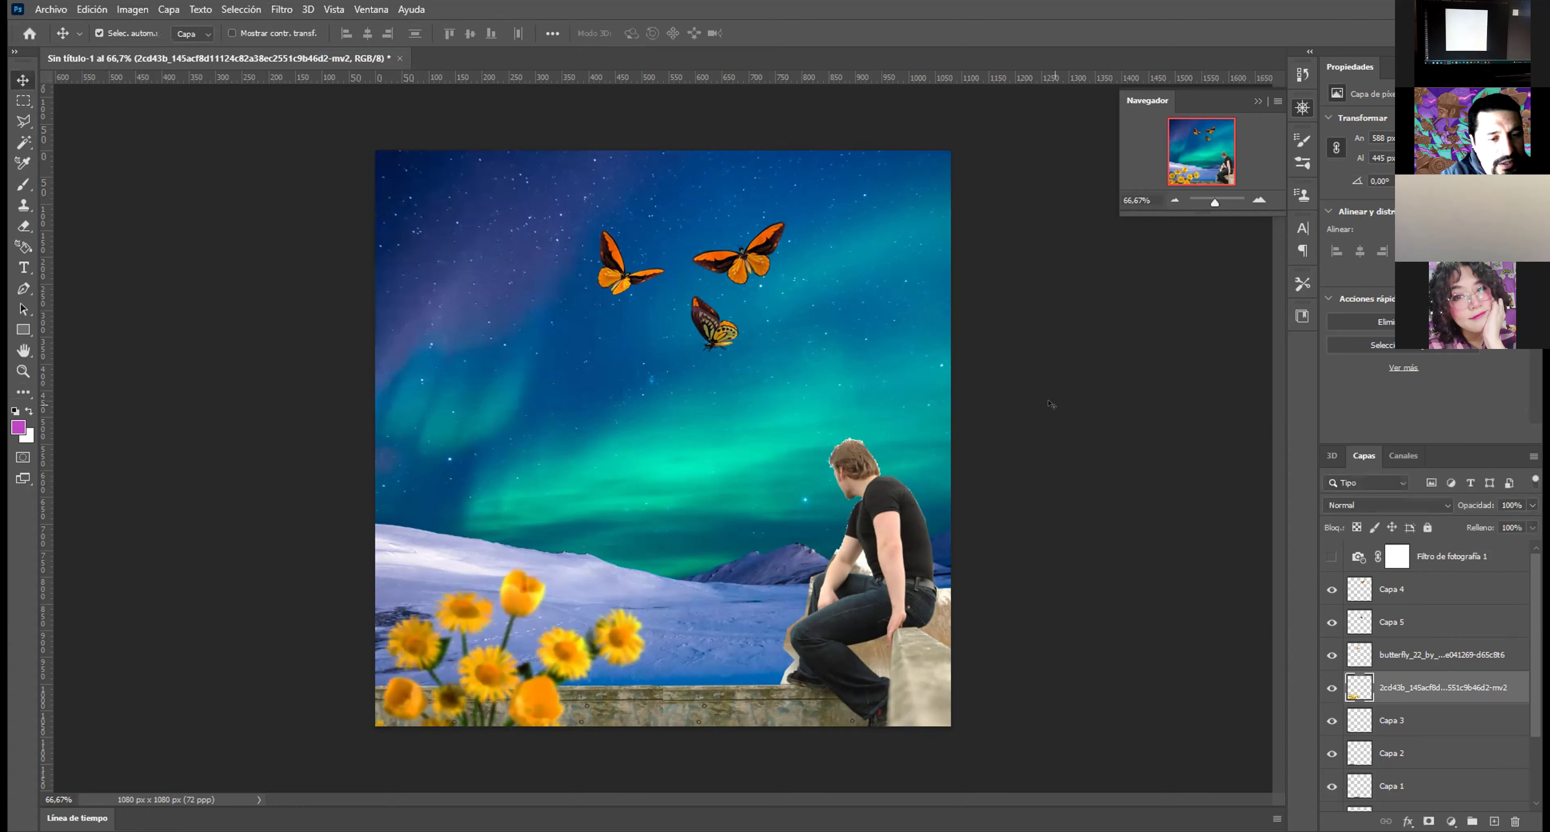
Step: Start a Hue/Saturation adjustment on the flowers with overall hue -9, saturation -32 and lightness -2
left_click(132, 9)
mouse_move(163, 53)
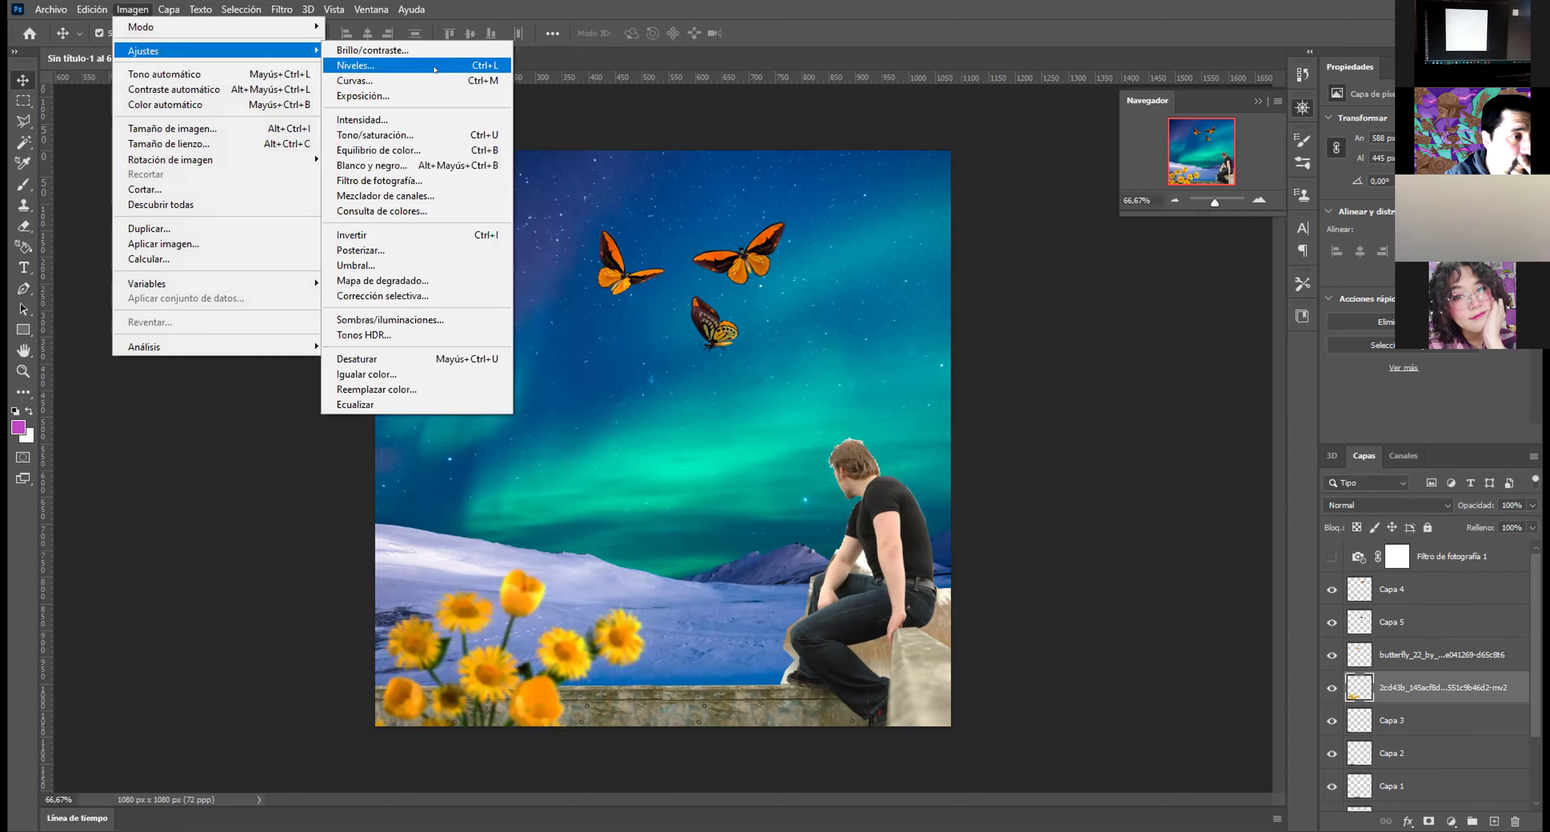
left_click(419, 134)
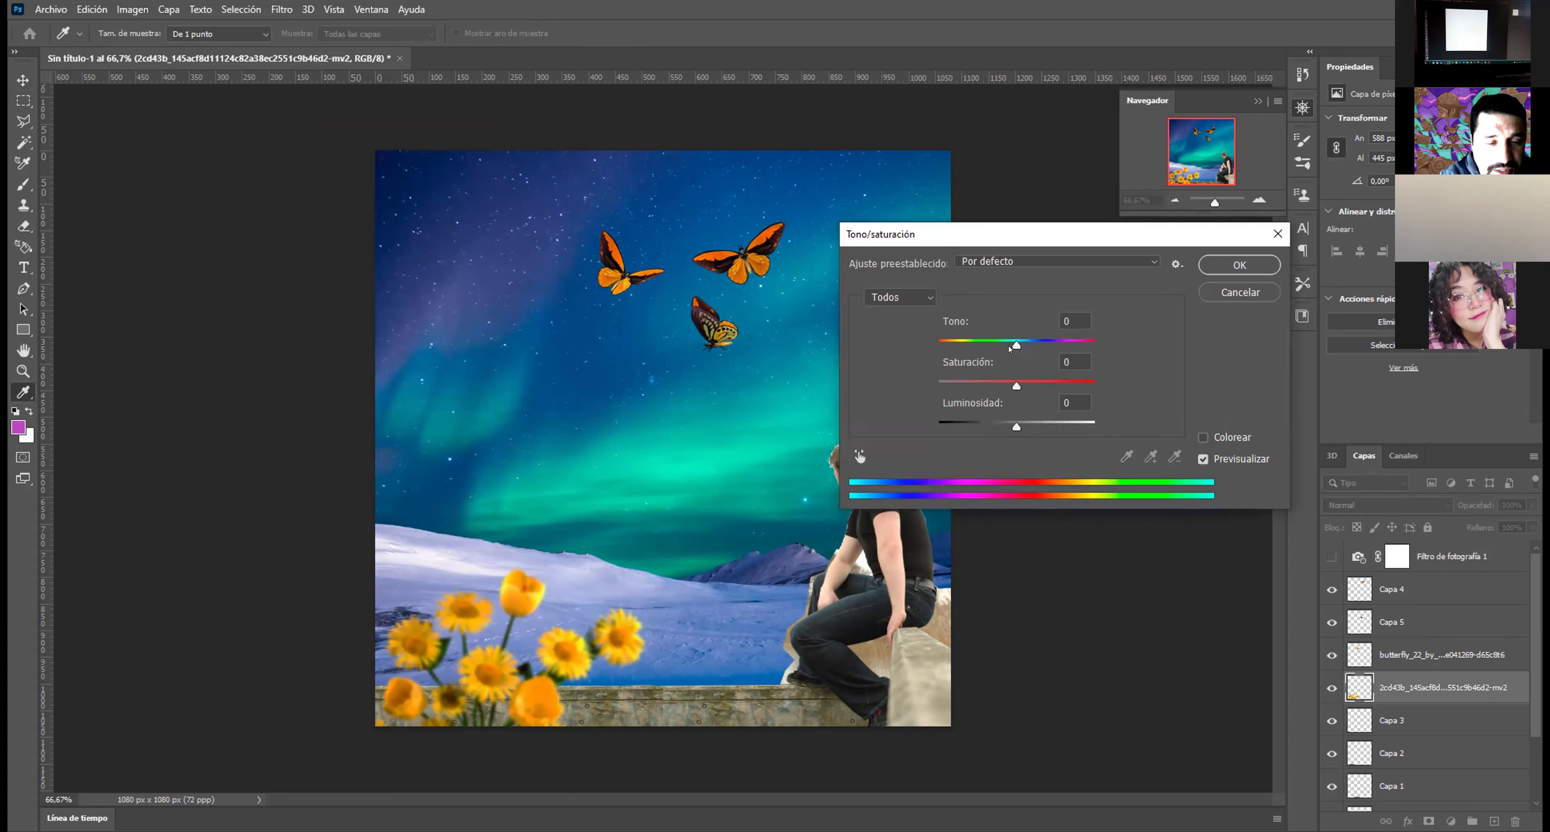
left_click_drag(1017, 341, 1014, 427)
left_click_drag(1022, 347, 1010, 348)
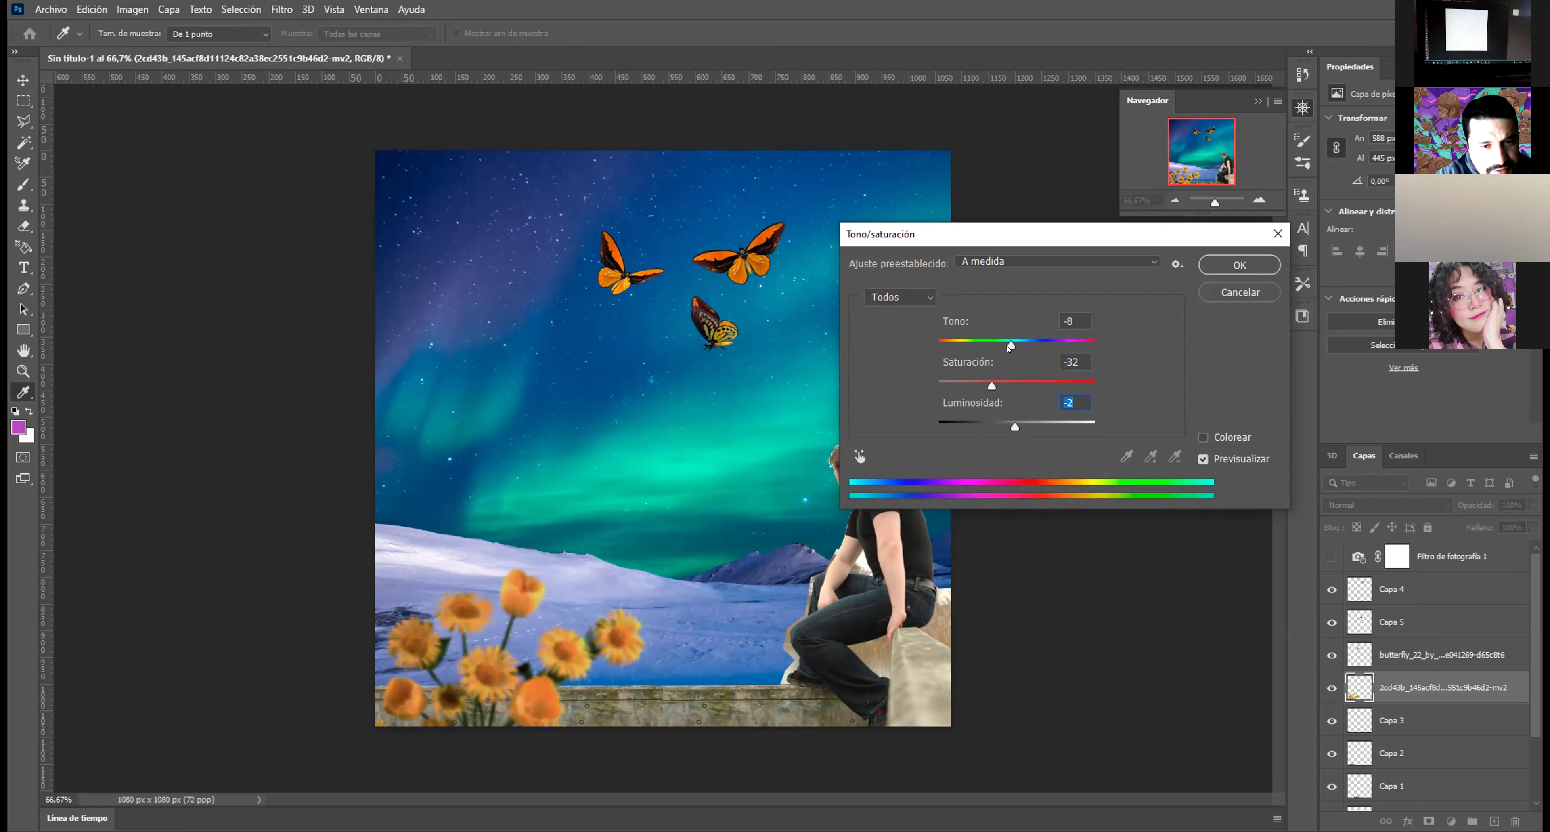
left_click(1010, 346)
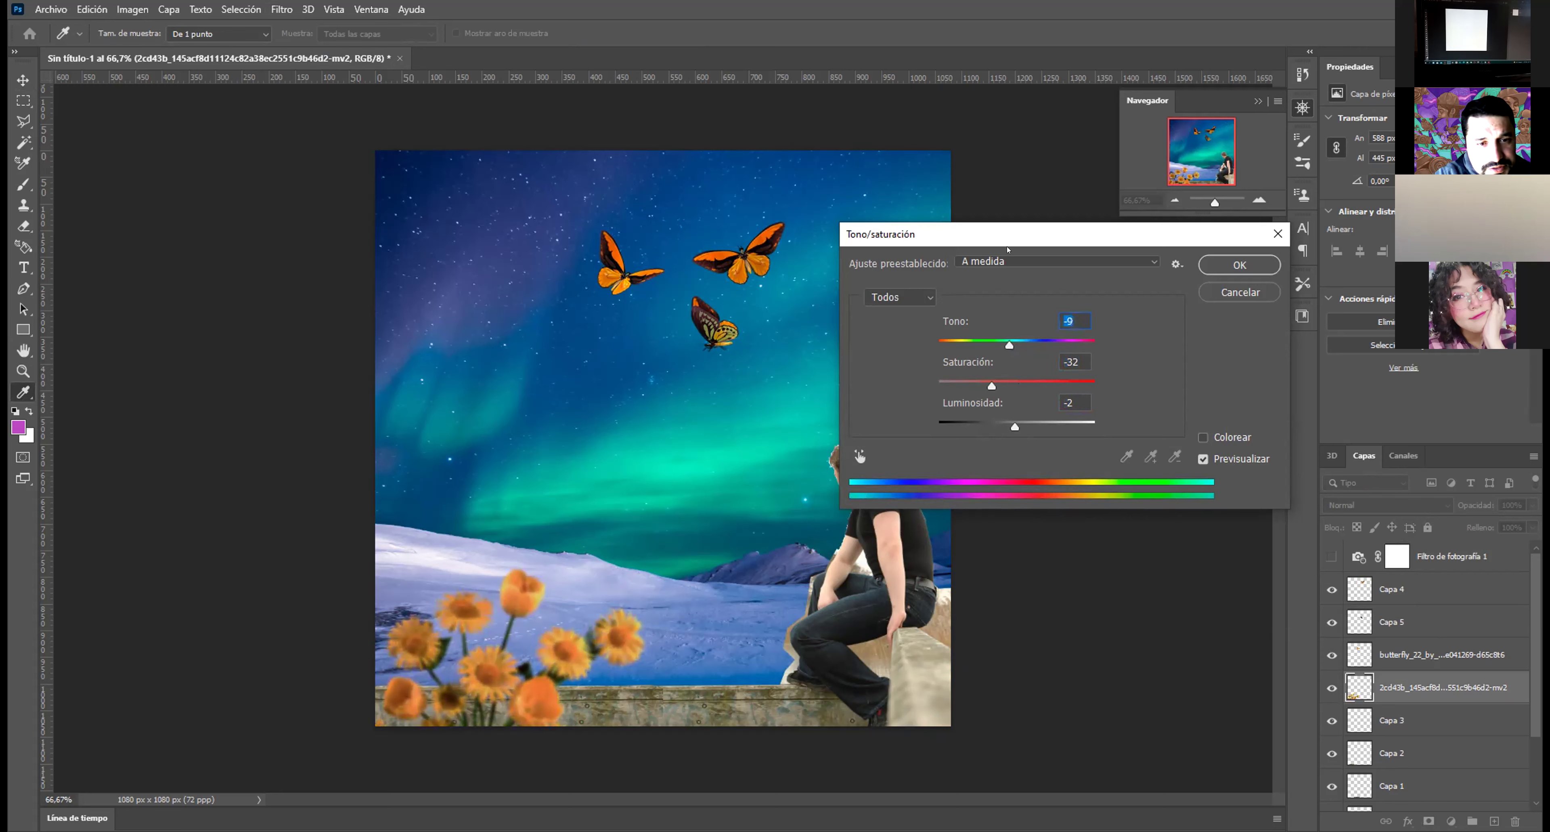
Step: Adjust only the flowers' yellows to hue +5, saturation -26 and lightness -7, and apply the Hue/Saturation adjustment
left_click(1138, 259)
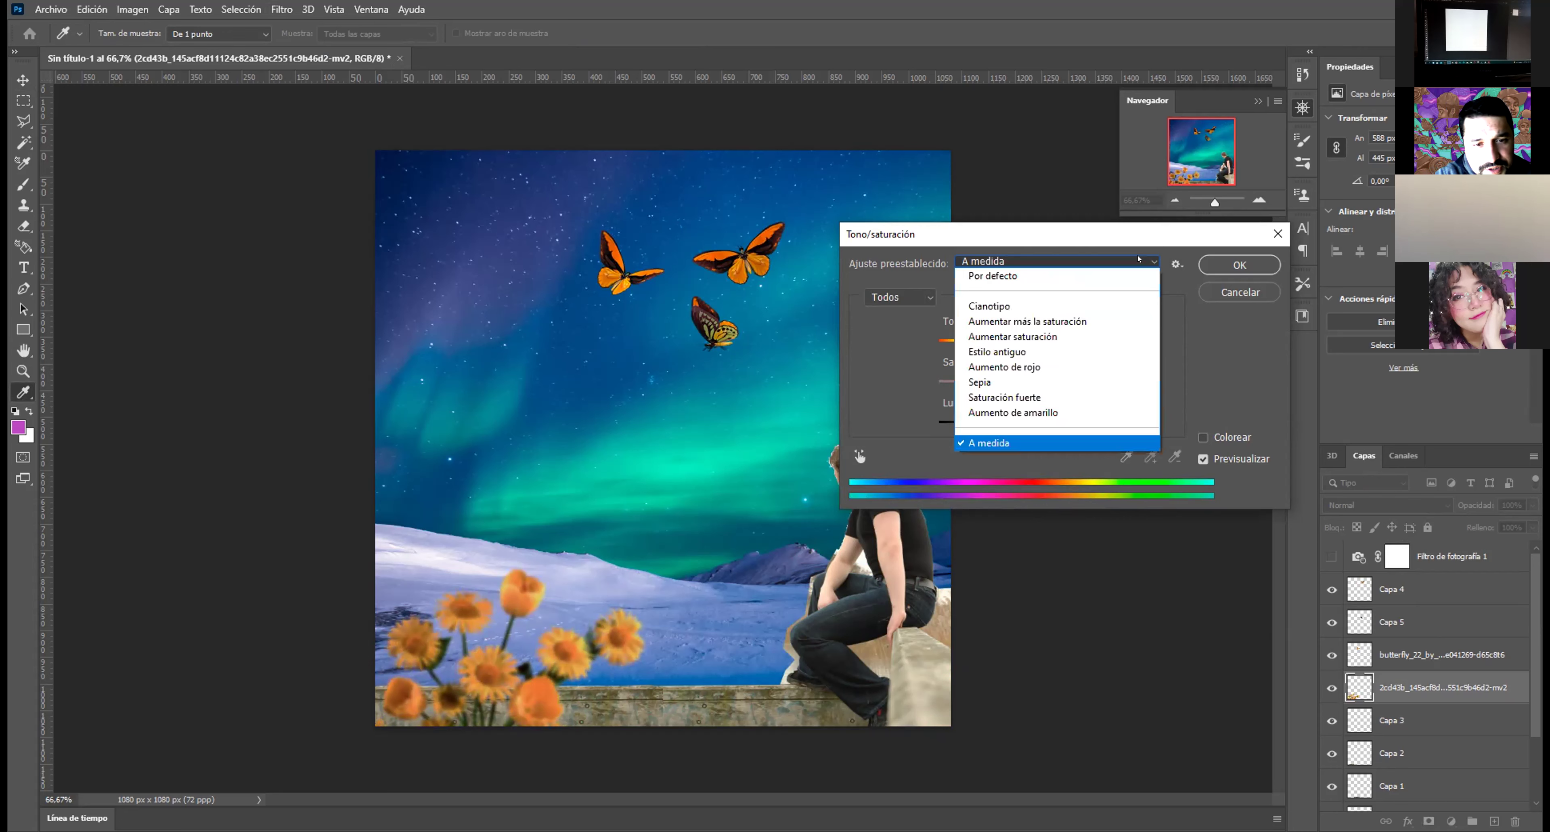
left_click(908, 297)
left_click(909, 297)
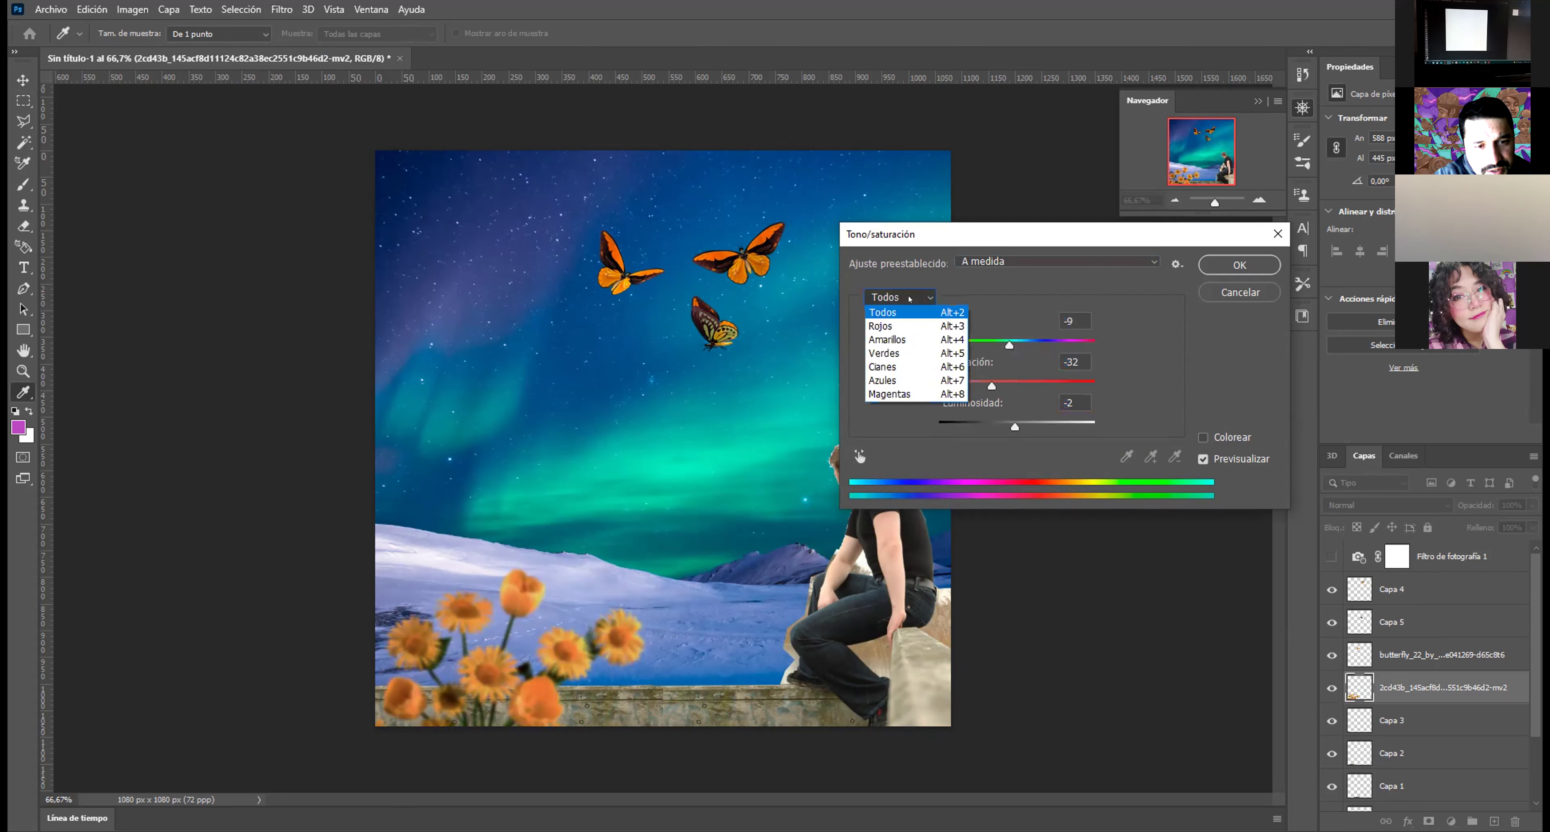
left_click(918, 339)
left_click_drag(1011, 341, 1011, 426)
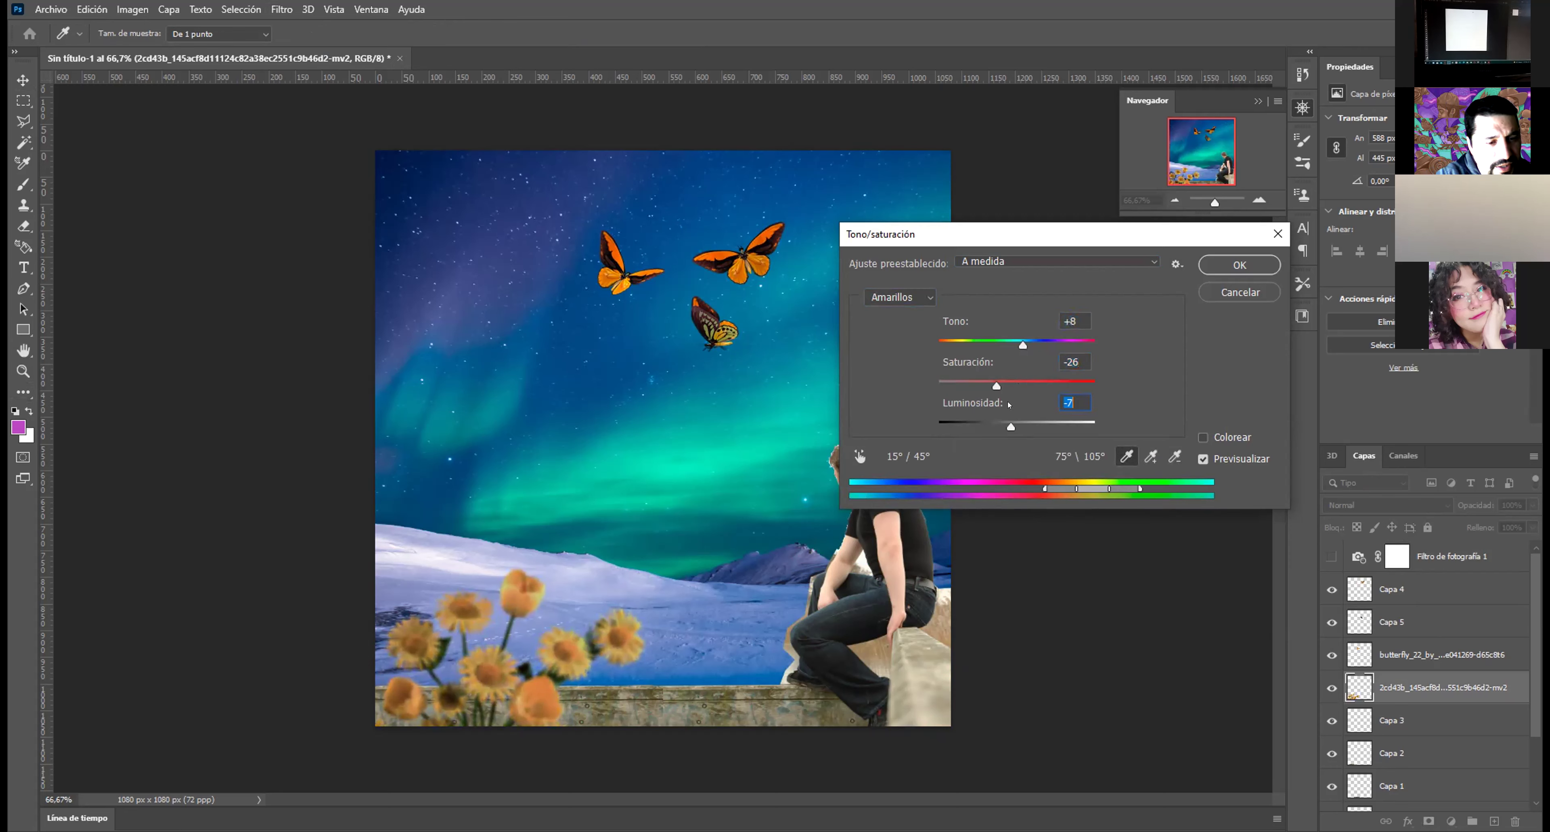
left_click_drag(1019, 347, 1020, 346)
left_click(1123, 262)
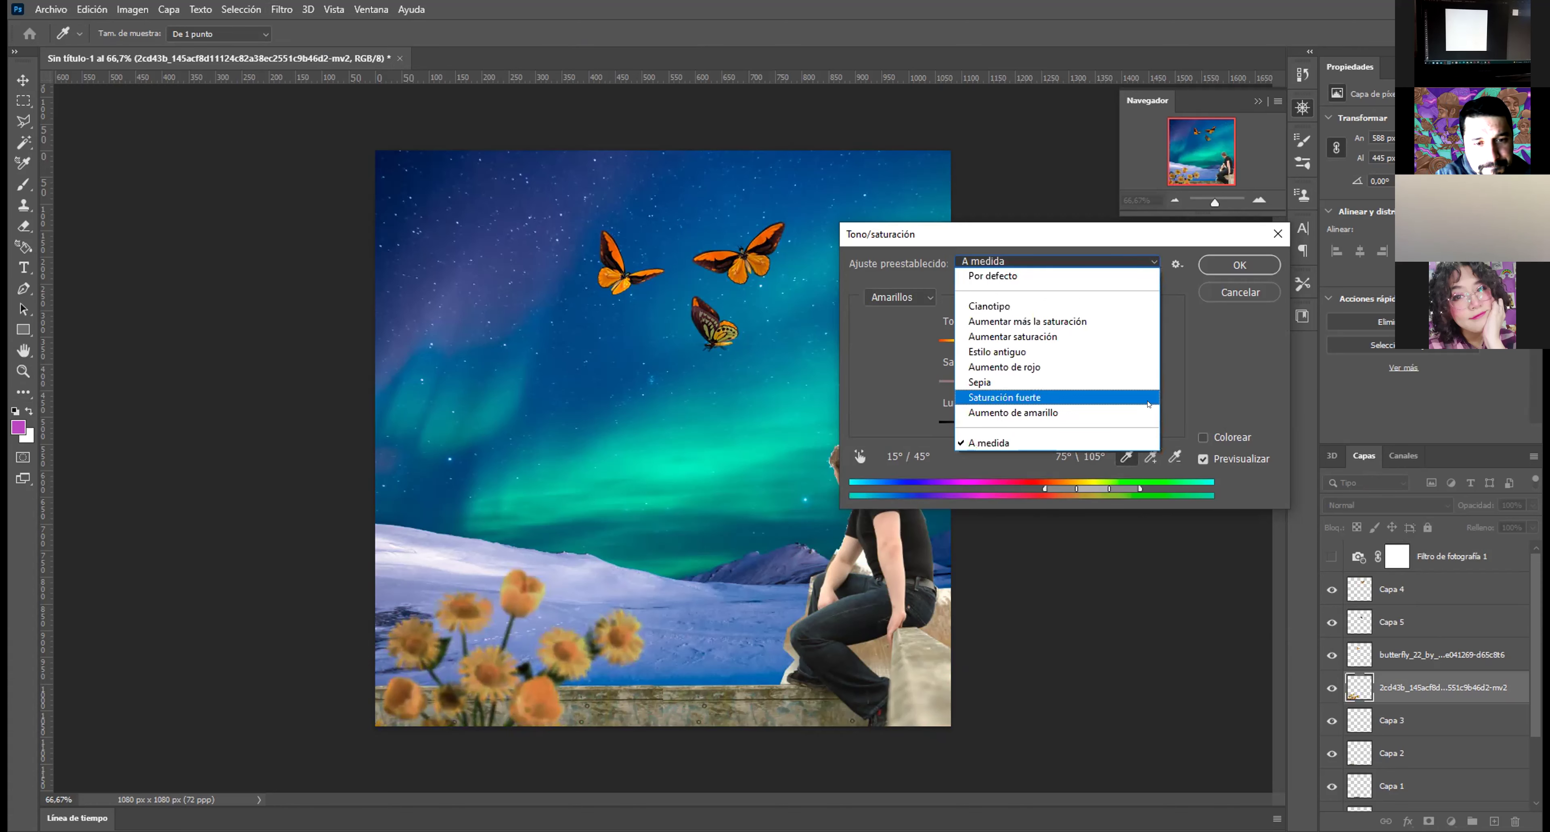
left_click(1164, 327)
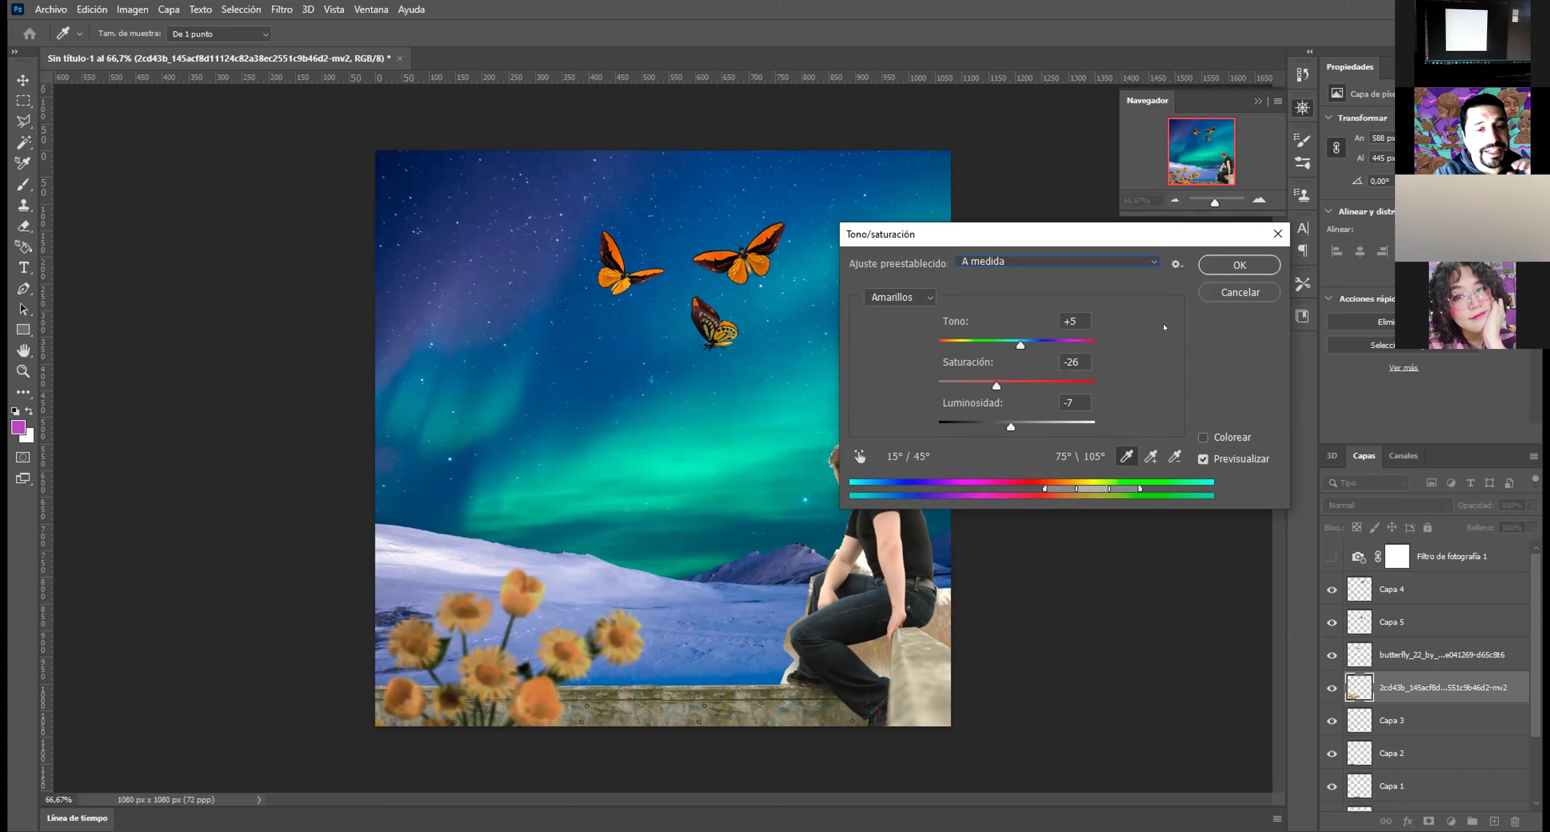
left_click(1238, 264)
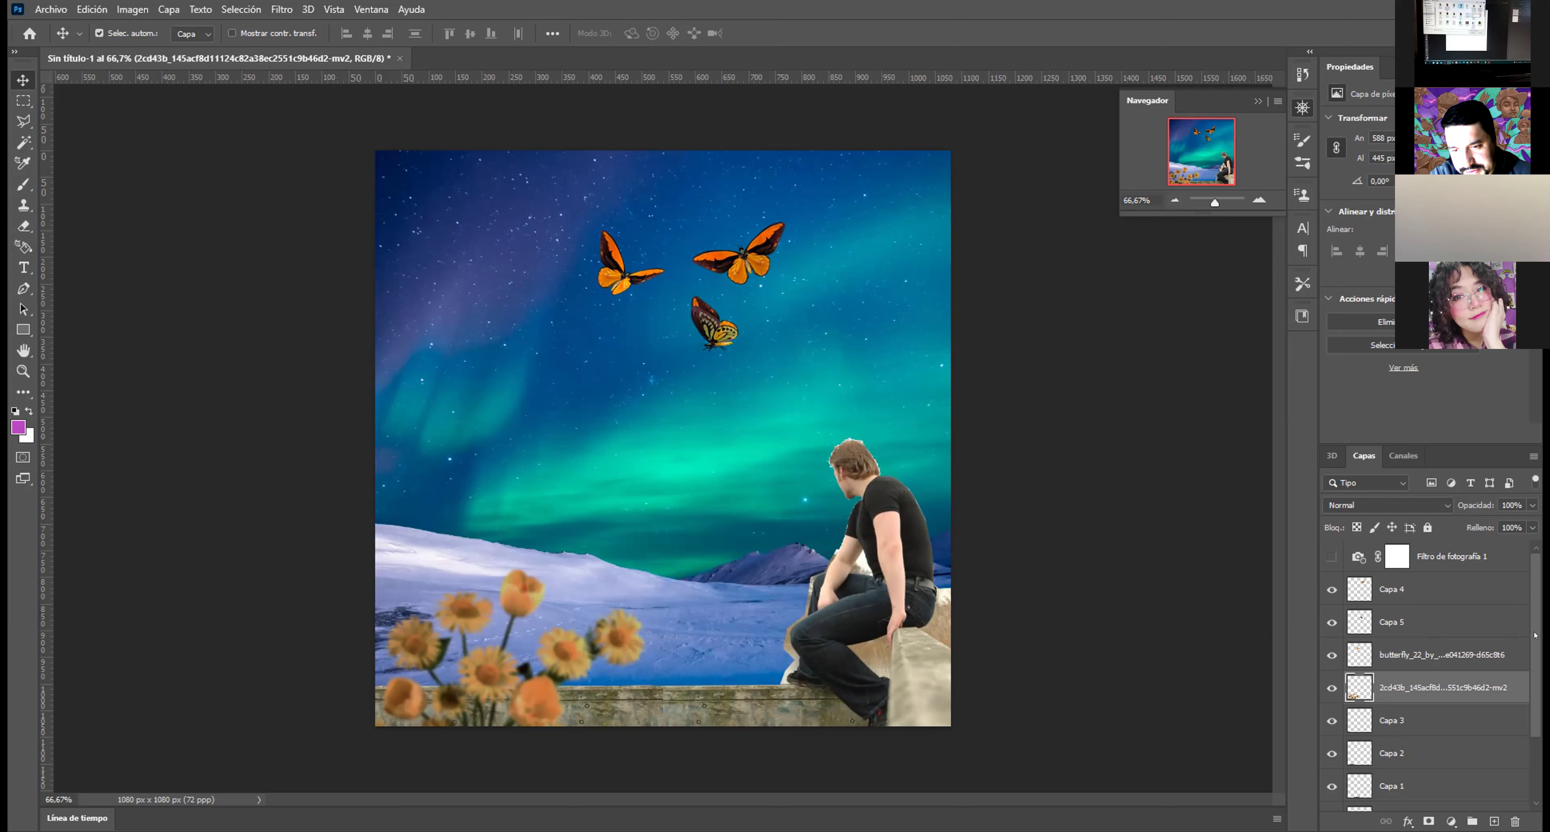
Step: Apply a Hue/Saturation adjustment to the seated man's layer with hue -6, saturation -32 and lightness -3
left_click_drag(1534, 616, 1535, 712)
left_click(1433, 726)
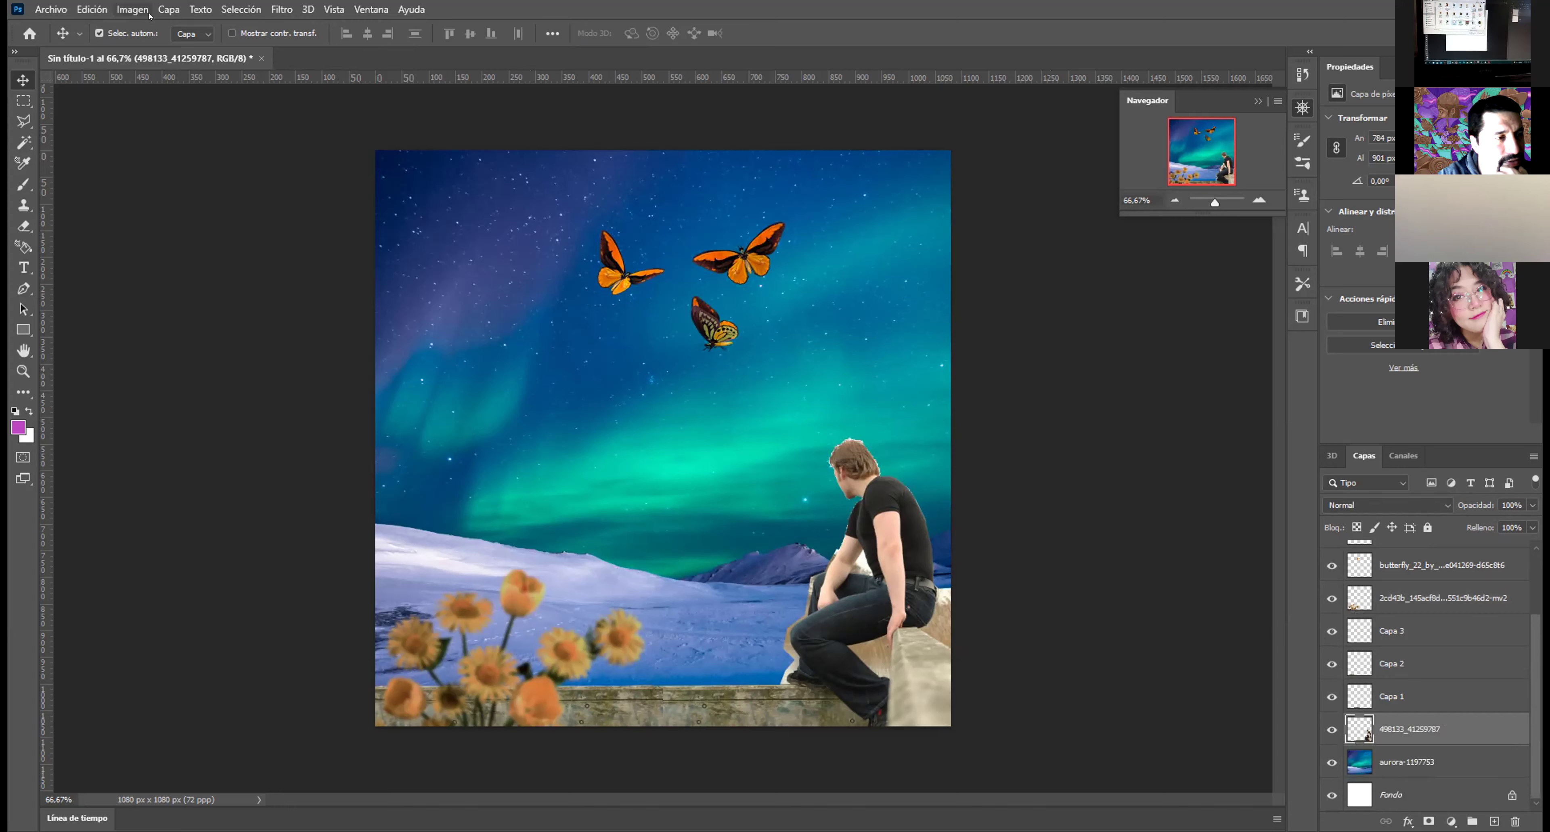
left_click(129, 9)
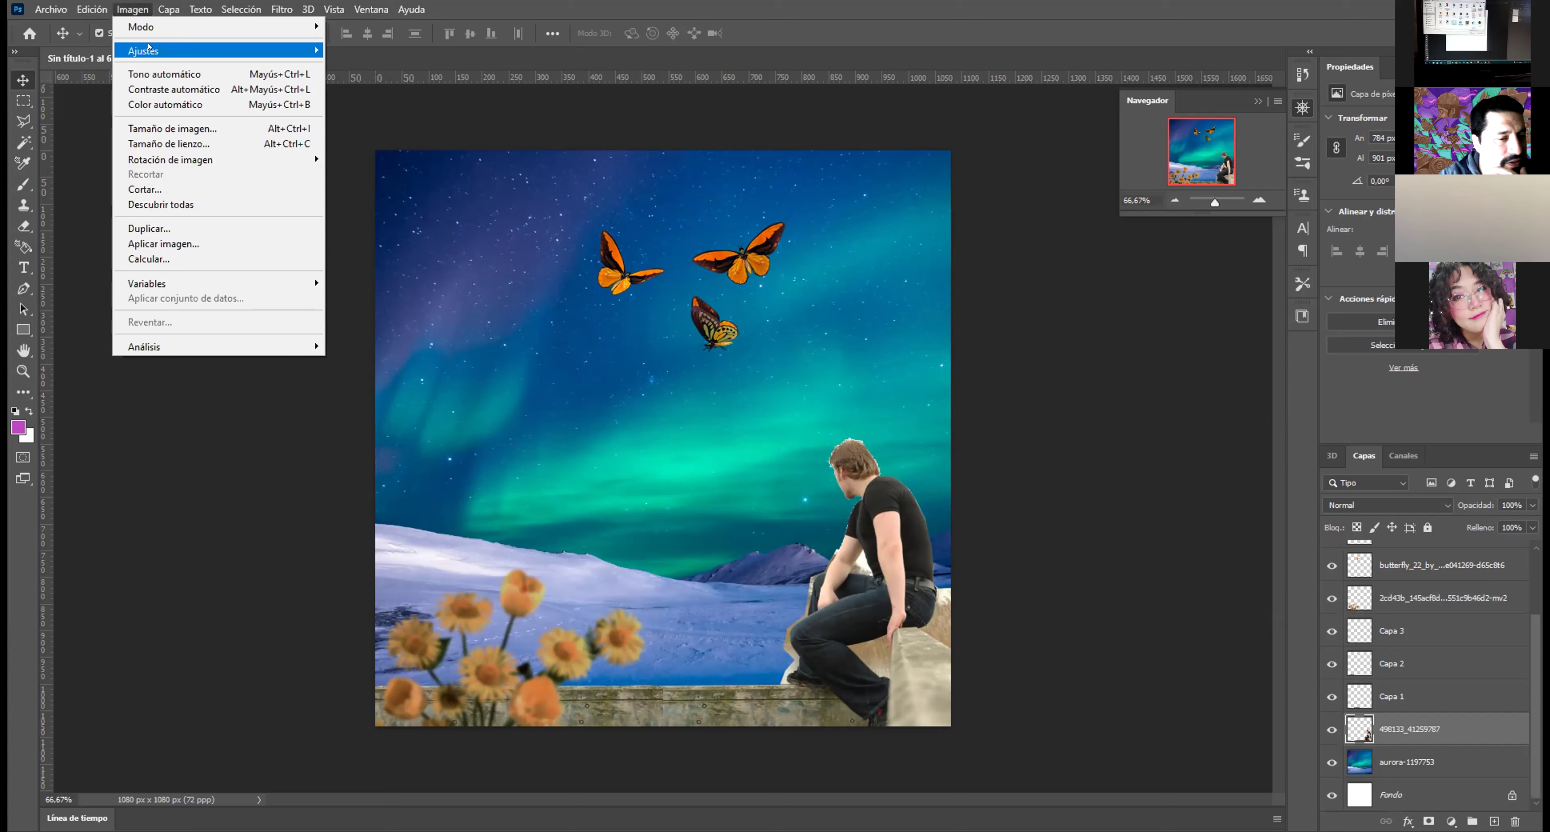
mouse_move(149, 48)
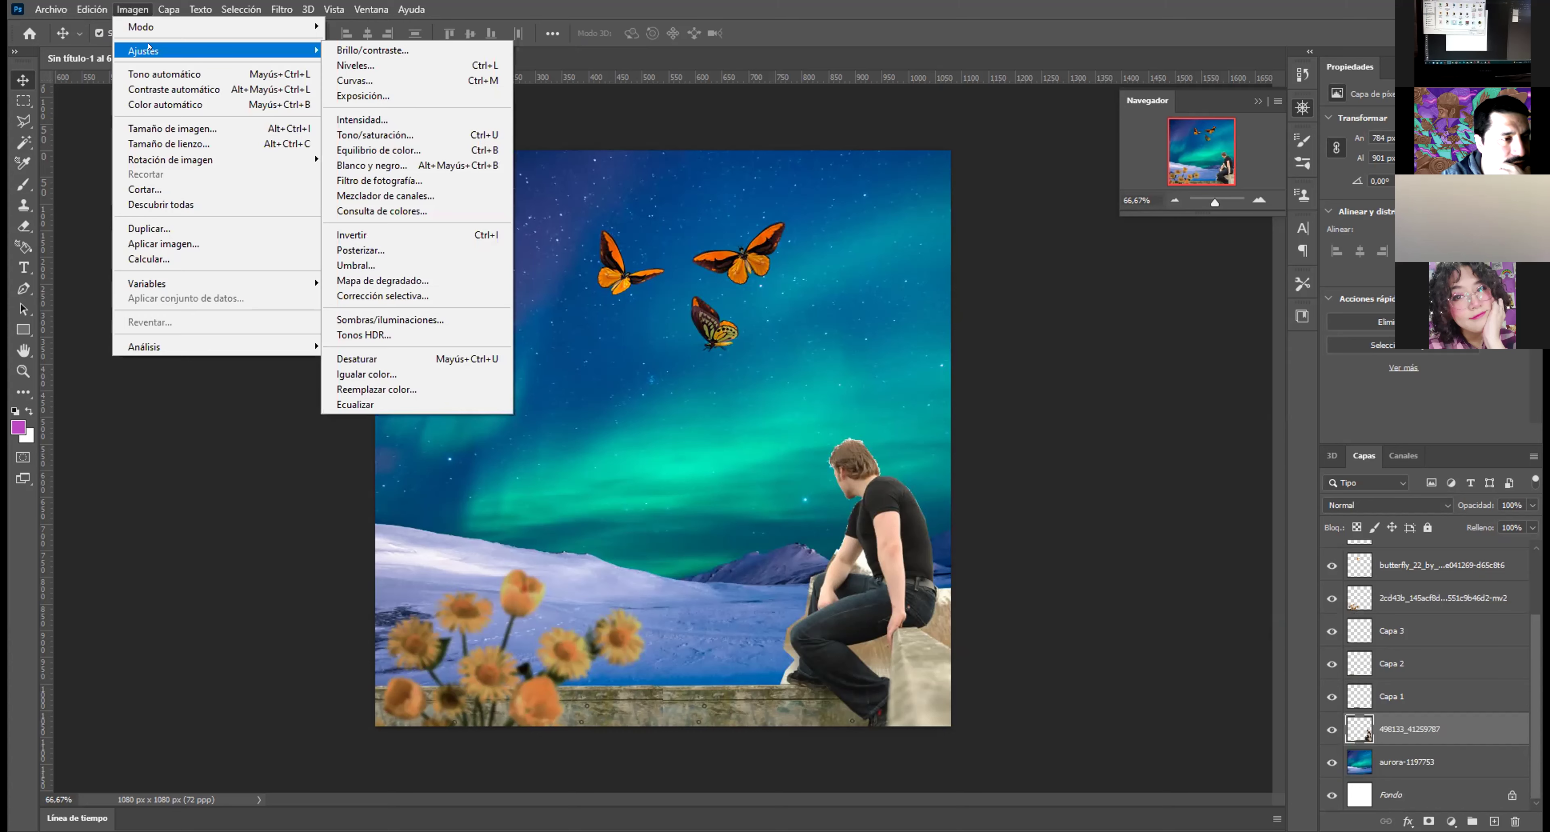
left_click(432, 134)
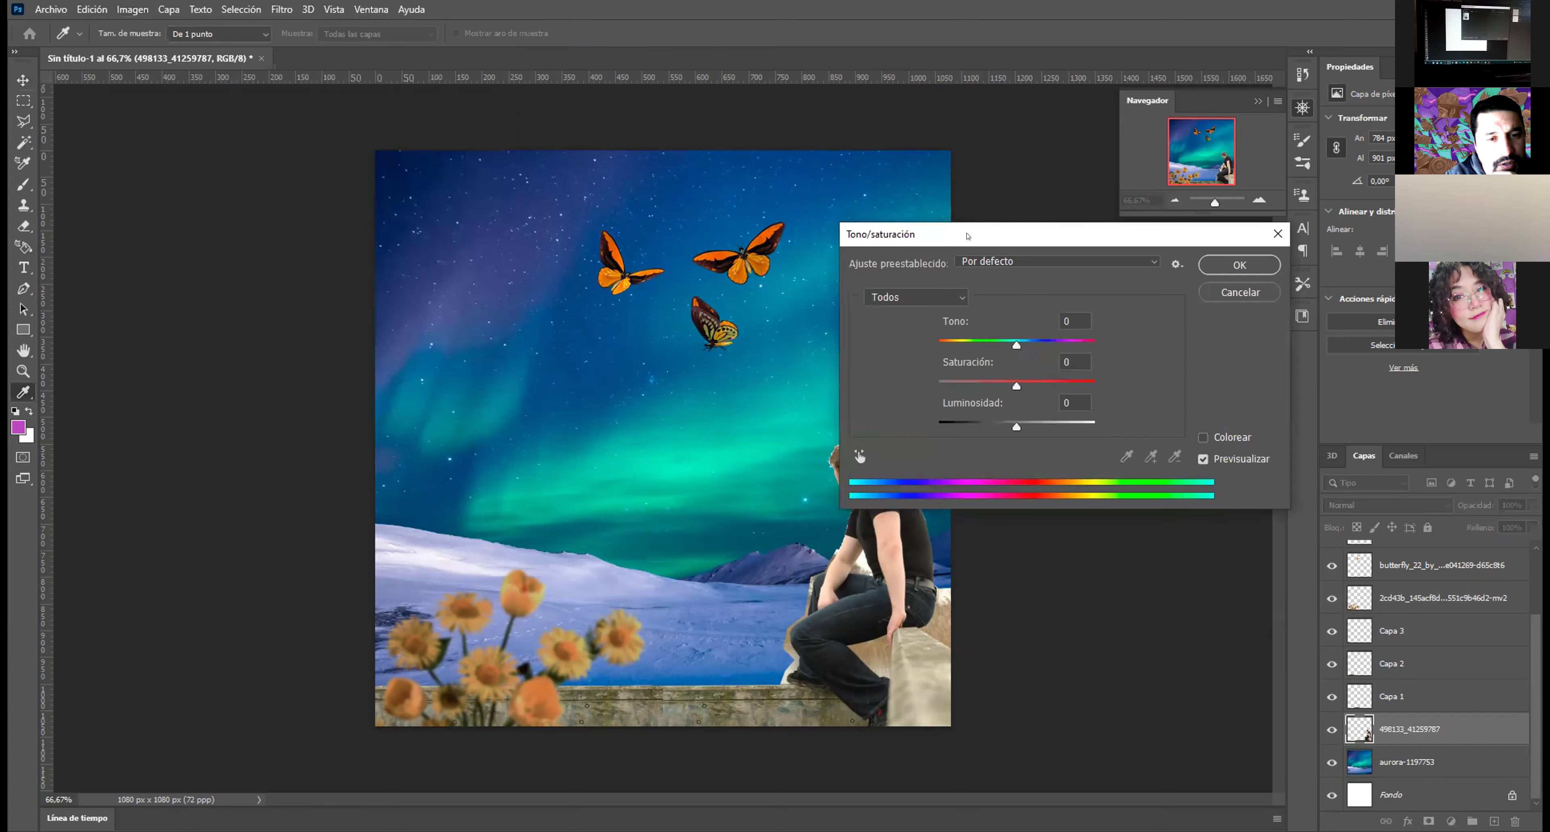
left_click_drag(939, 234, 1029, 202)
left_click_drag(1107, 311, 1092, 313)
left_click_drag(1086, 313, 1103, 392)
left_click_drag(1117, 313, 1102, 313)
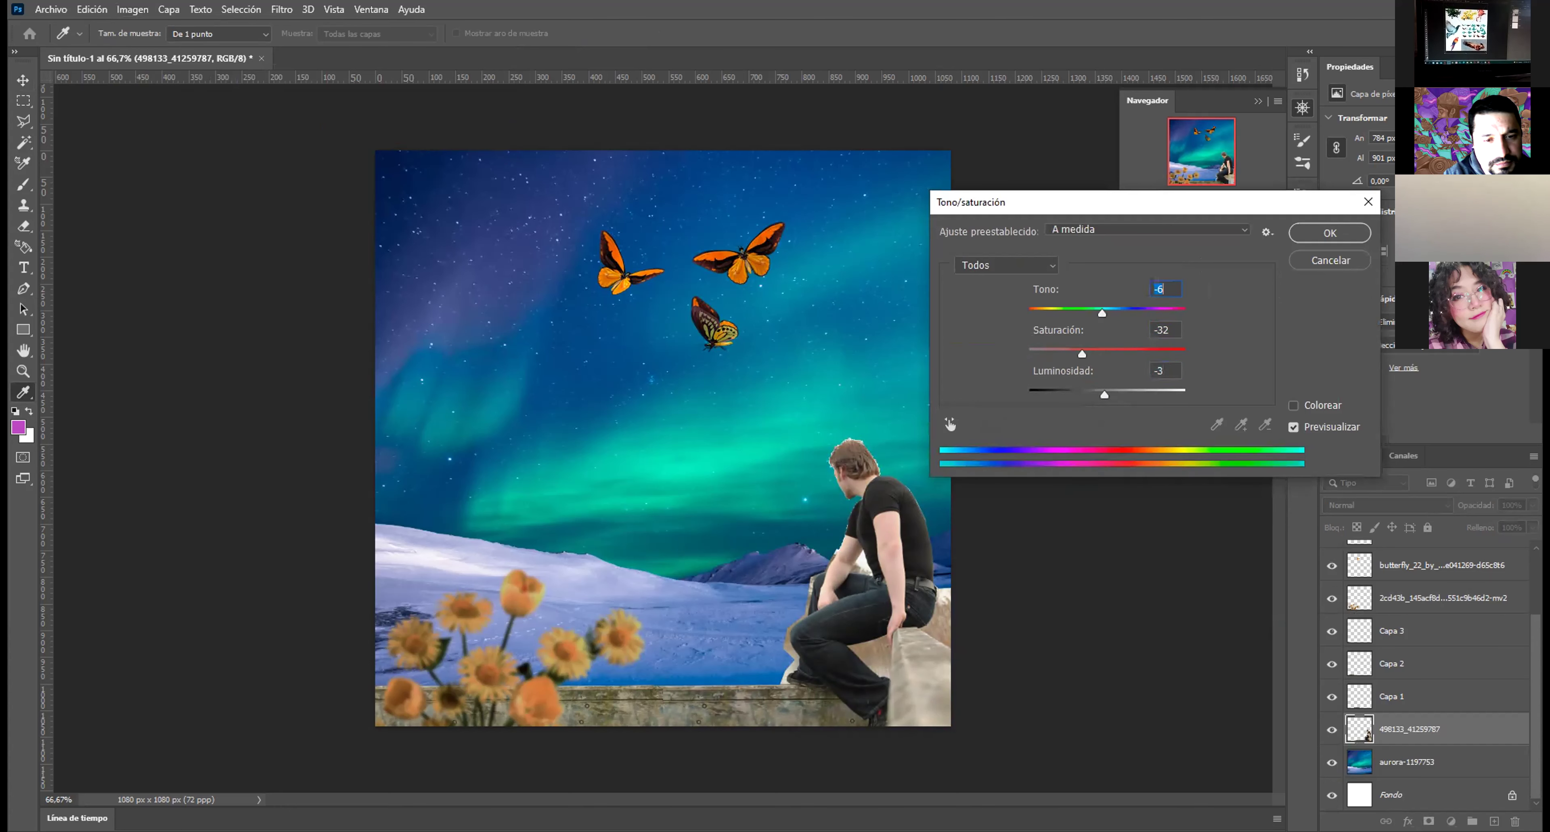
left_click(1246, 228)
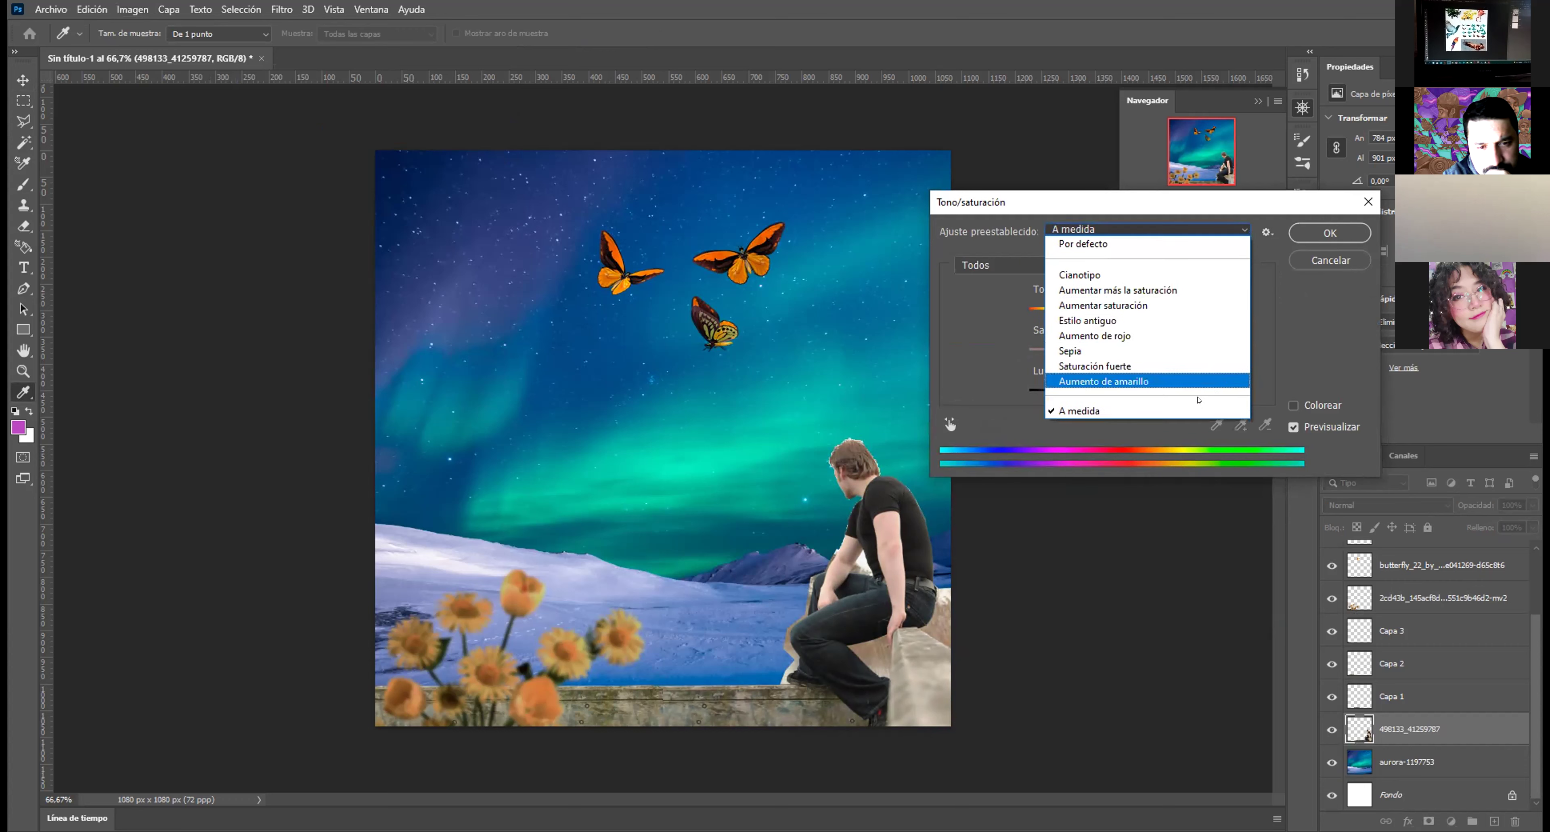
left_click(1083, 411)
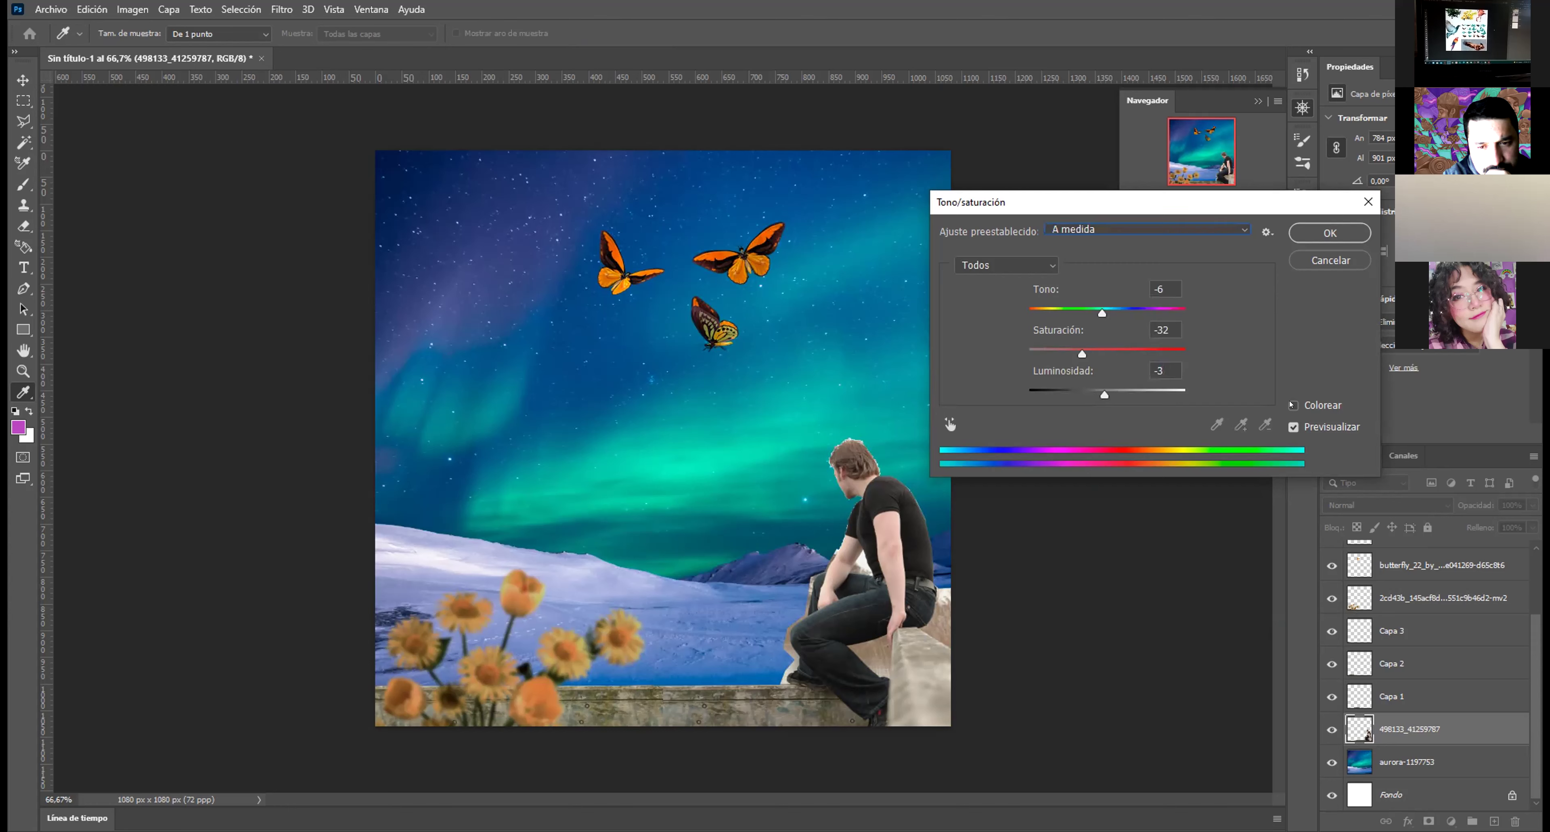
left_click(1048, 262)
left_click(1125, 262)
left_click(1329, 232)
Step: Start a Color Balance adjustment on the seated man, setting the midtones to cyan-red -40, magenta-green +16 and yellow-blue +69
left_click(133, 9)
mouse_move(193, 50)
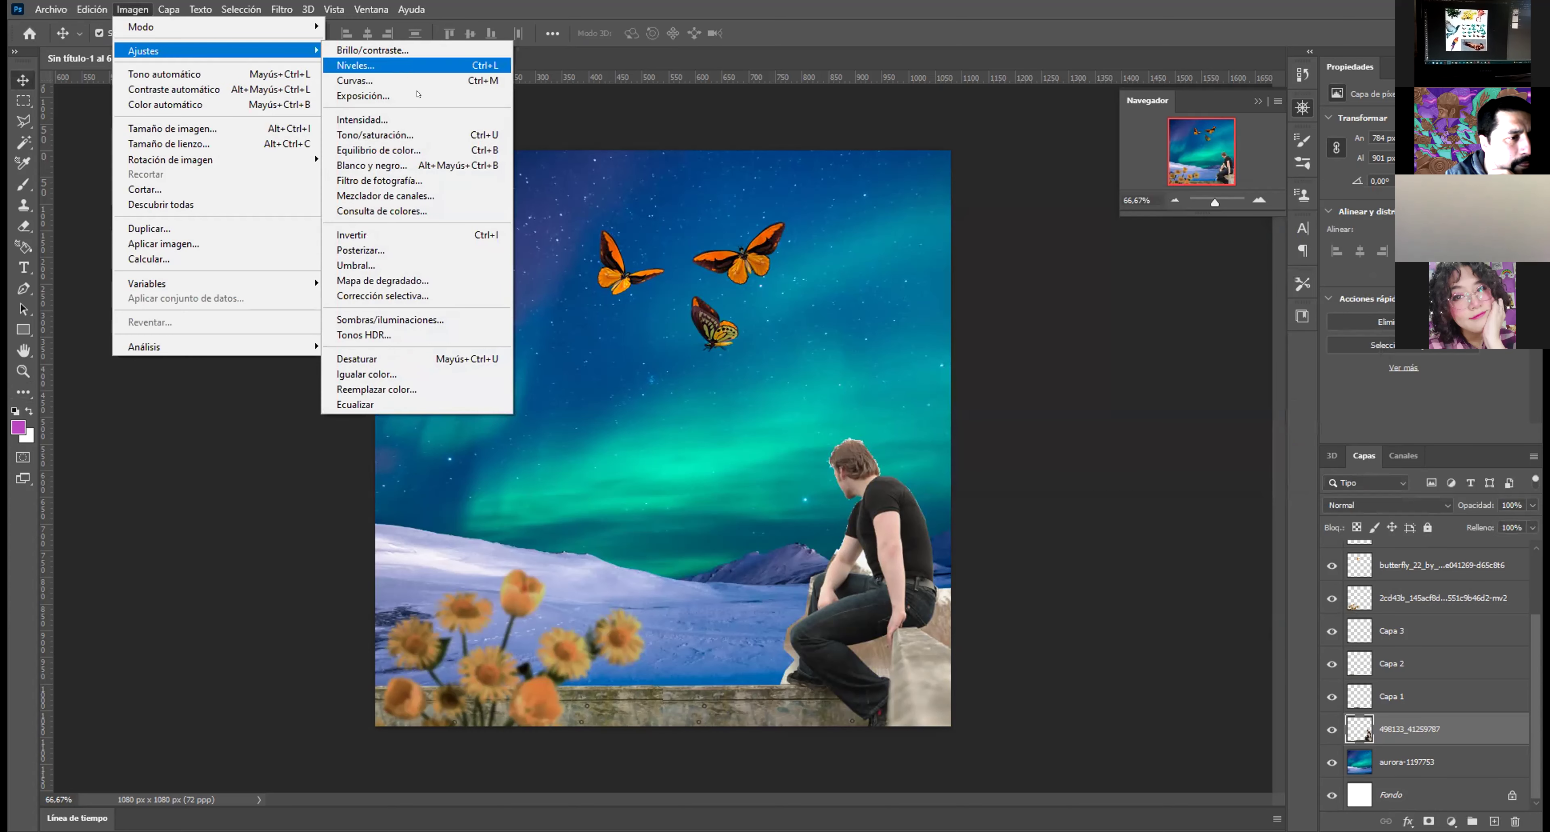
left_click(385, 150)
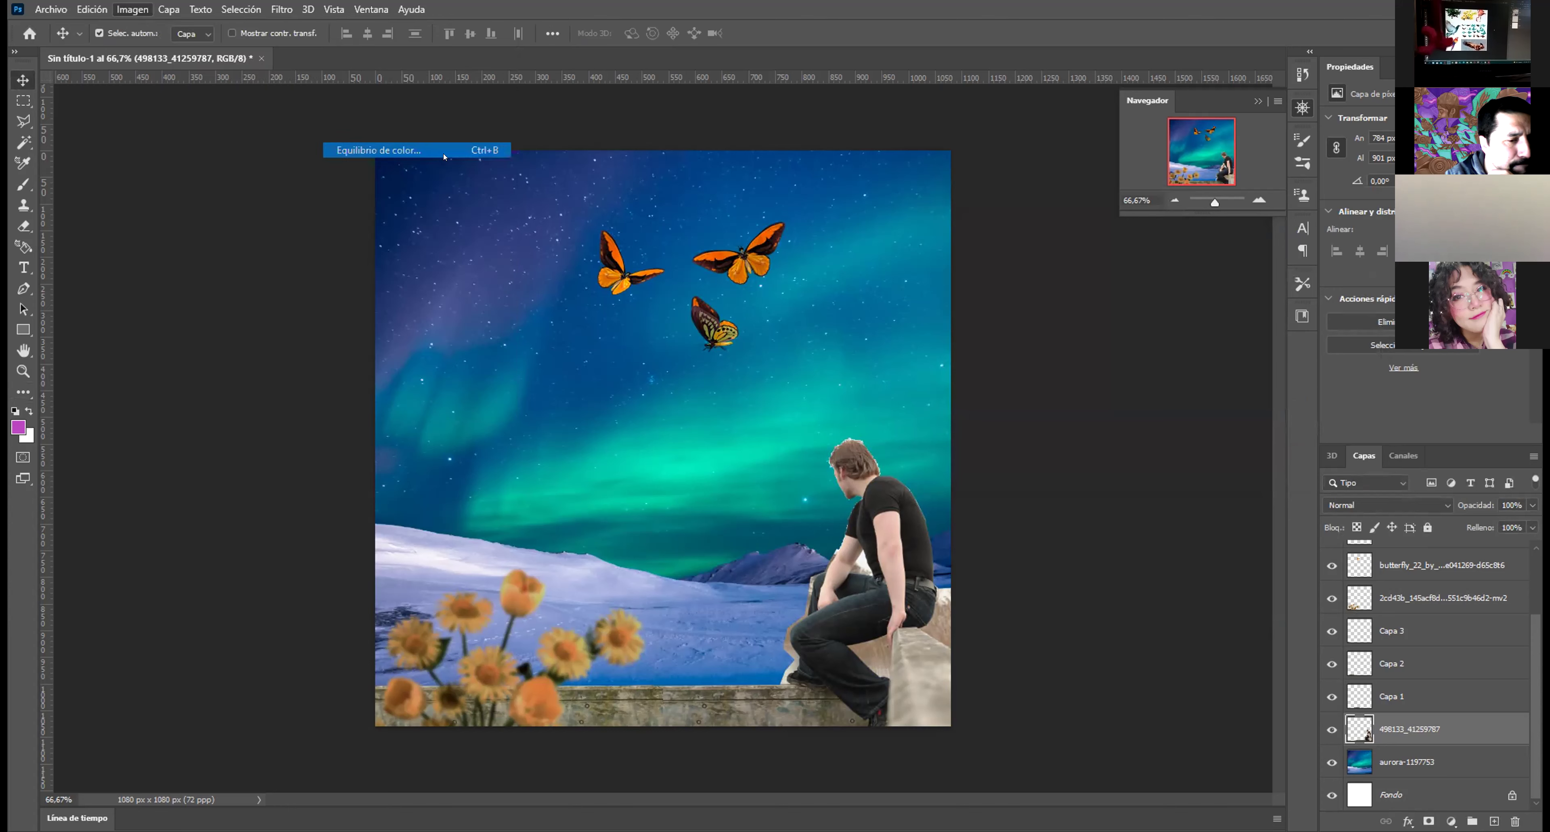
left_click_drag(1023, 331, 1073, 365)
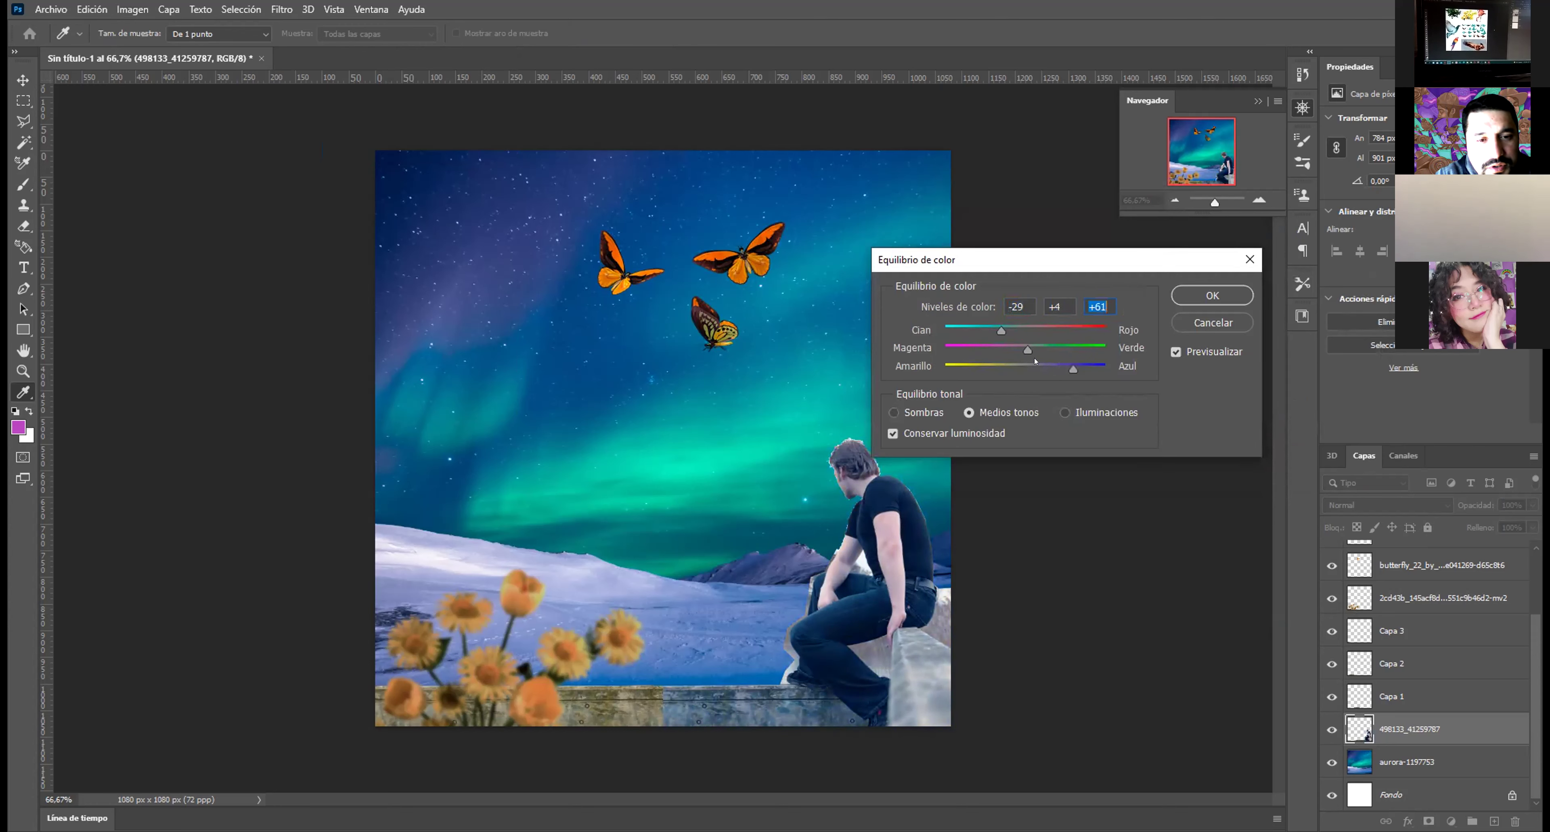
left_click_drag(1001, 328, 1031, 349)
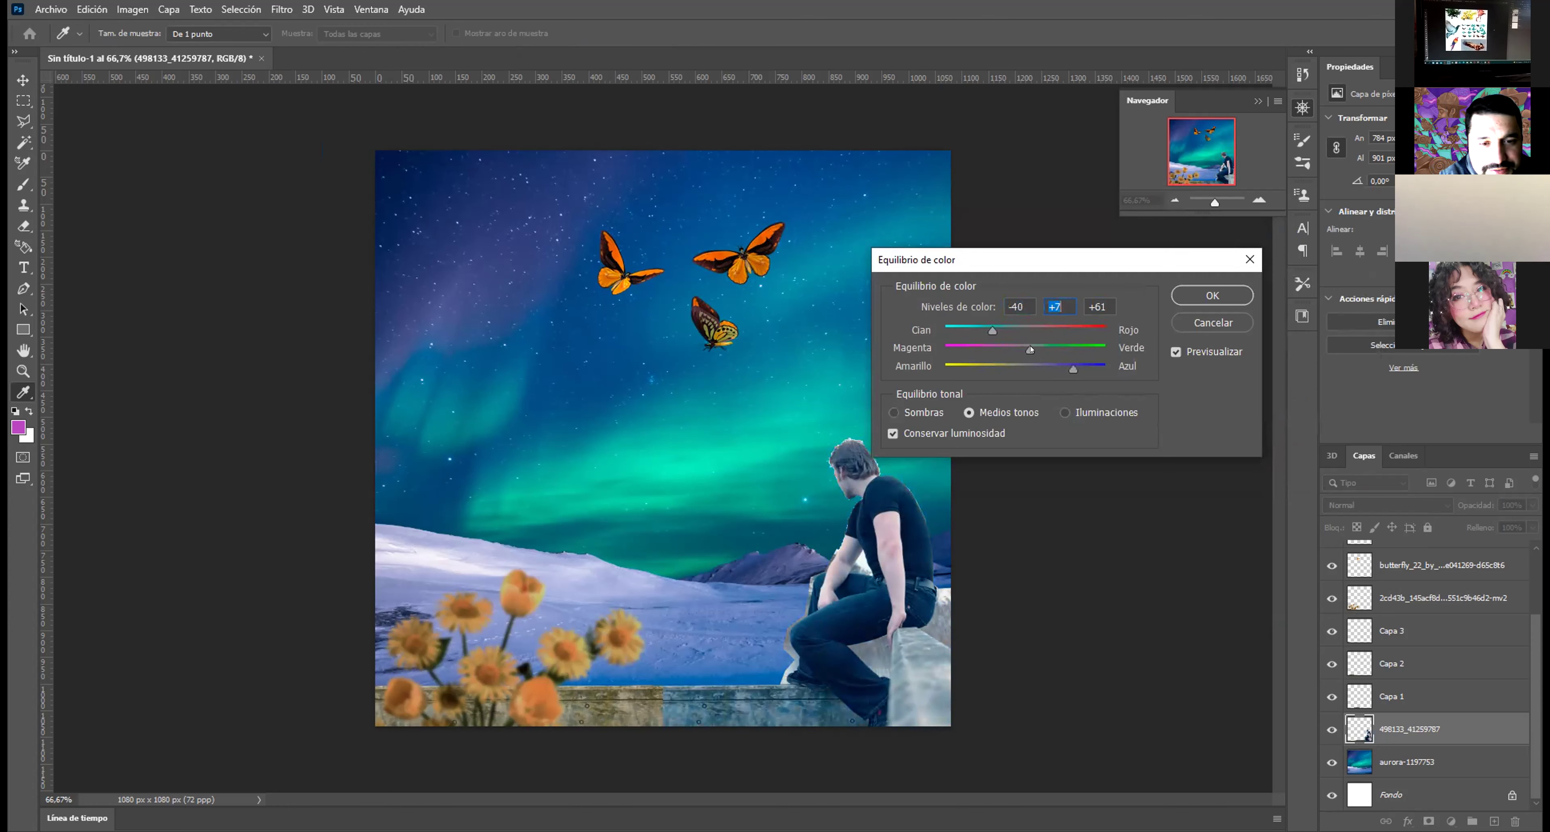
left_click_drag(1031, 349, 1079, 368)
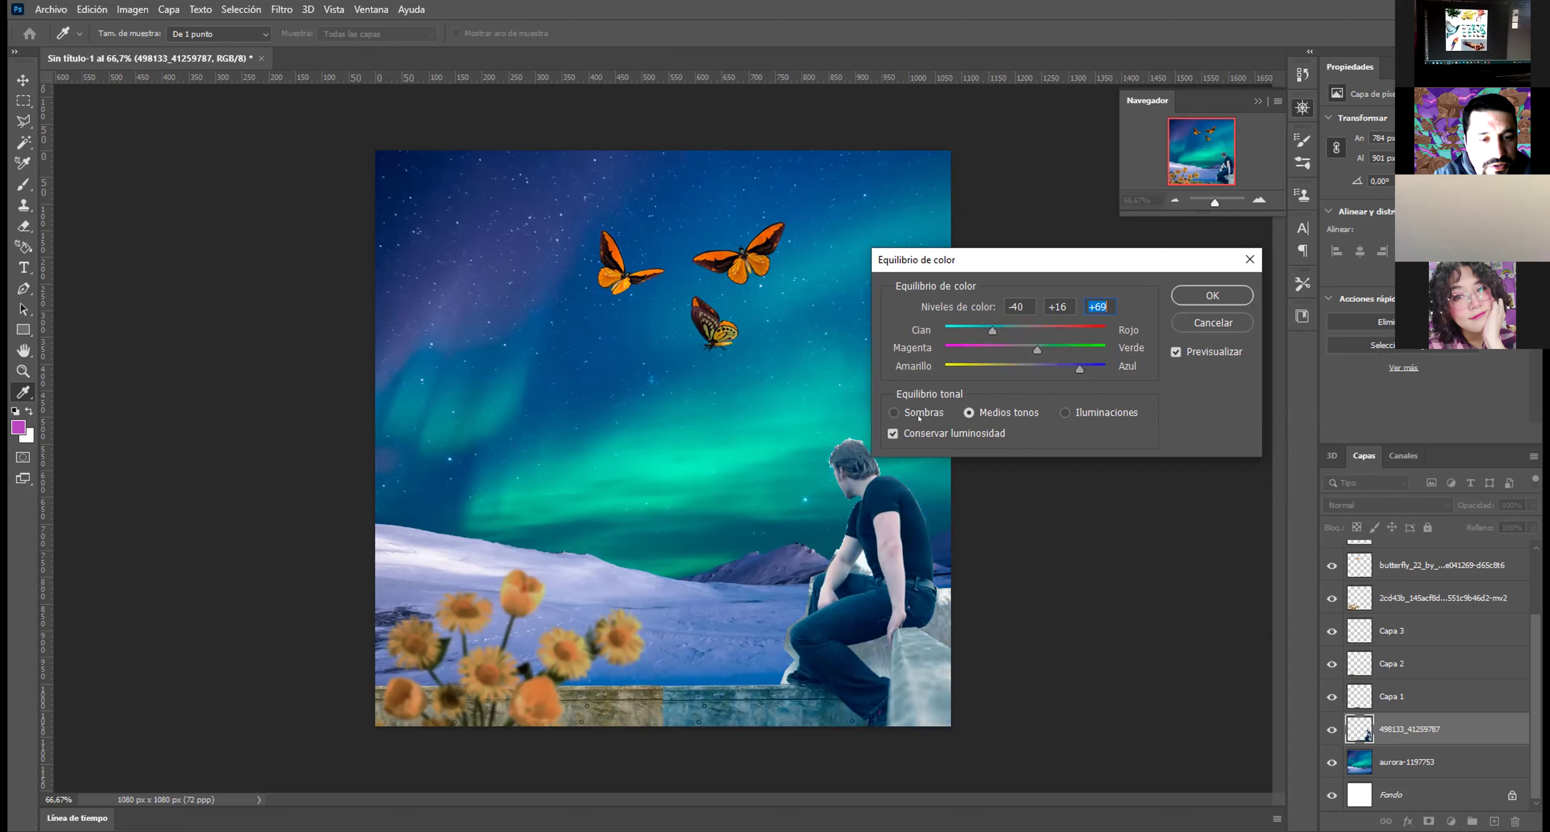
Step: Set the man's Color Balance highlights to -9, +11 and -22, and apply the adjustment
left_click(894, 413)
left_click(1065, 413)
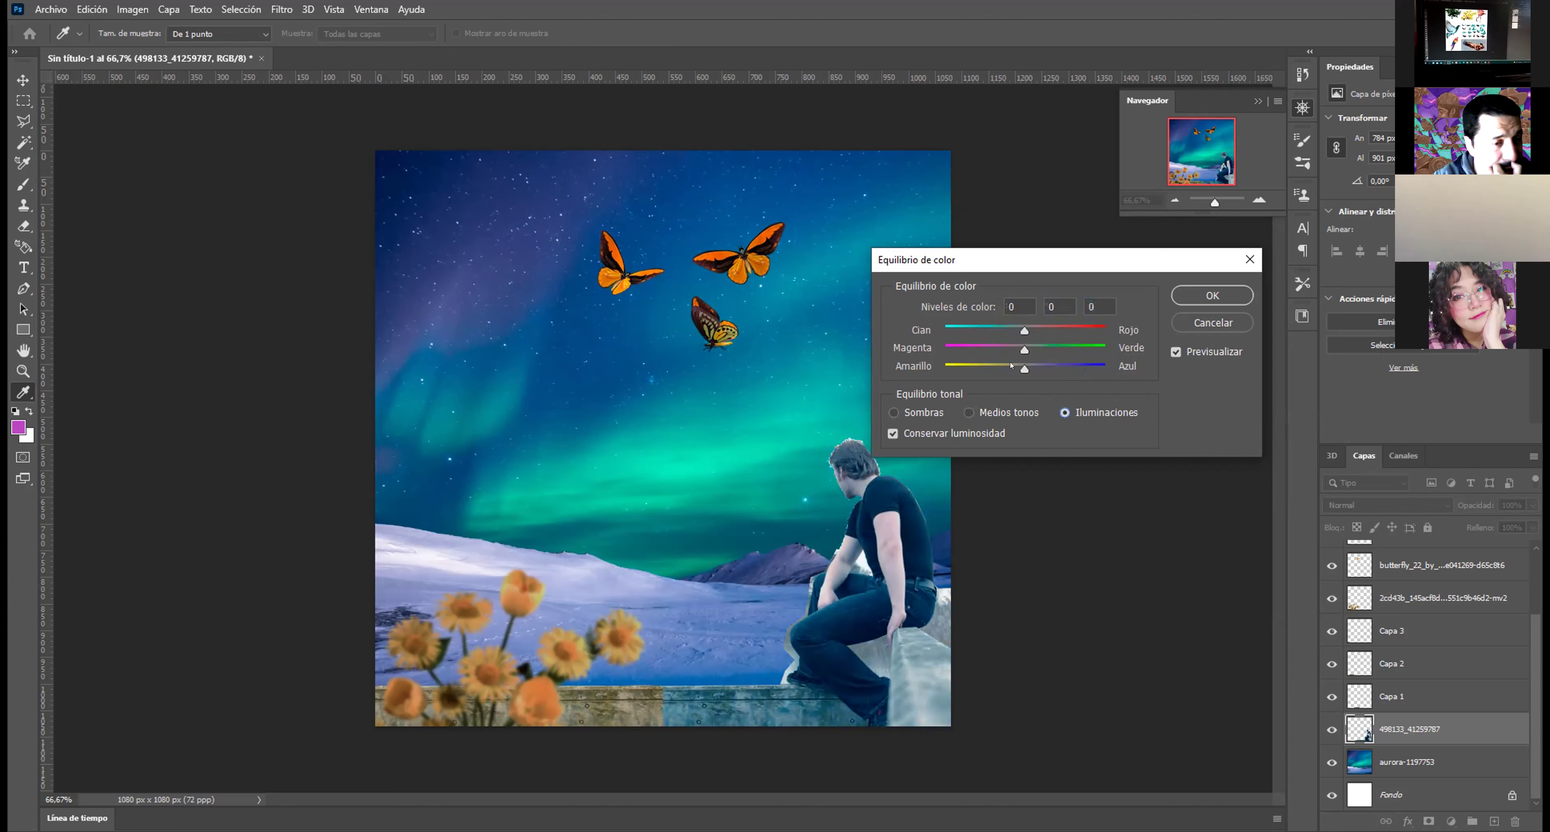
left_click_drag(1024, 329, 1006, 368)
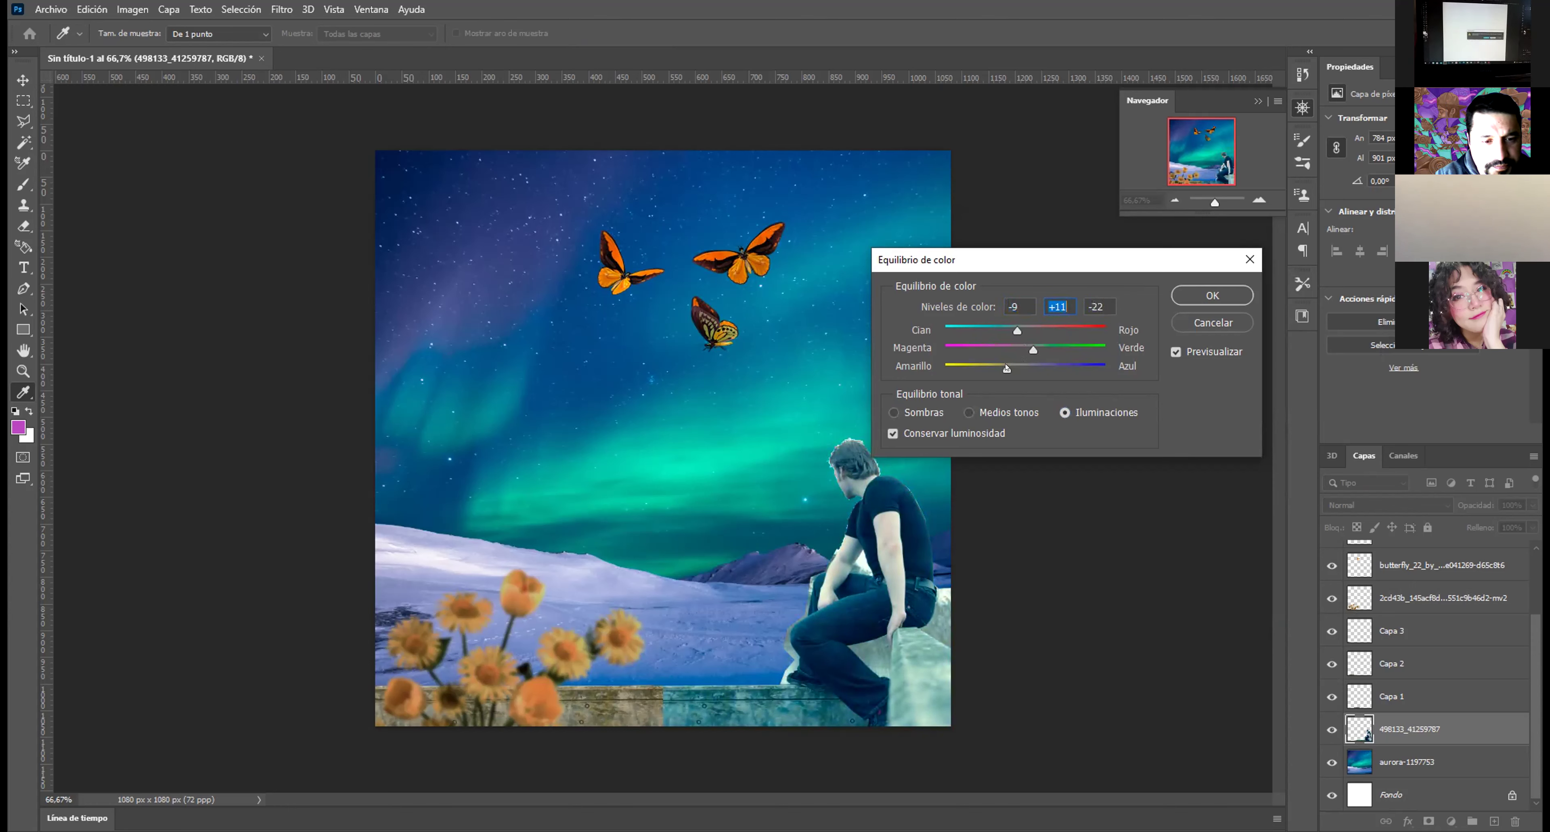
left_click(1212, 295)
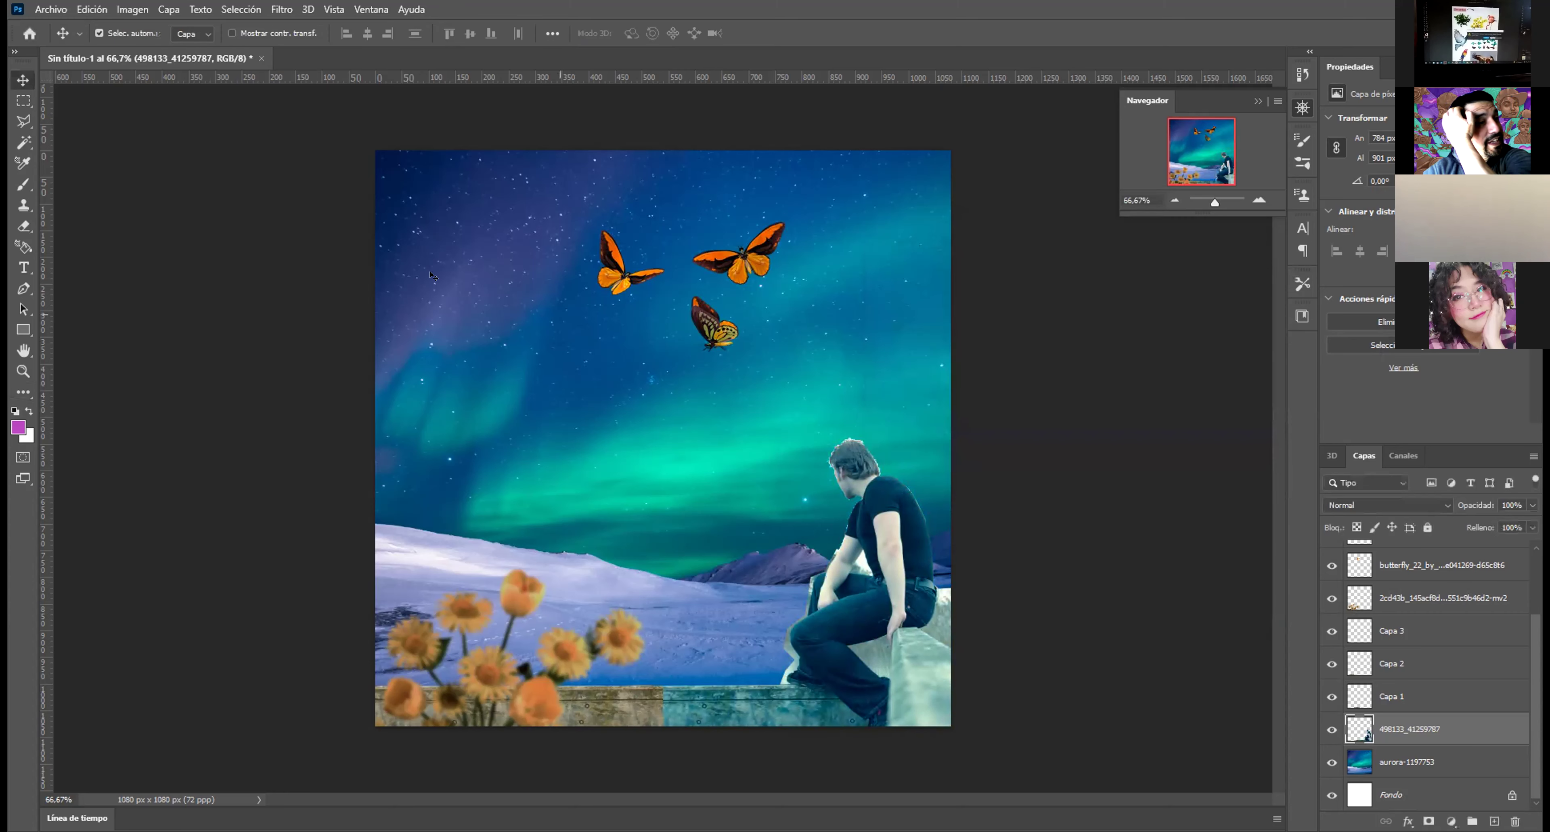
Step: Apply a Brightness/Contrast adjustment to the seated man's layer
left_click(127, 9)
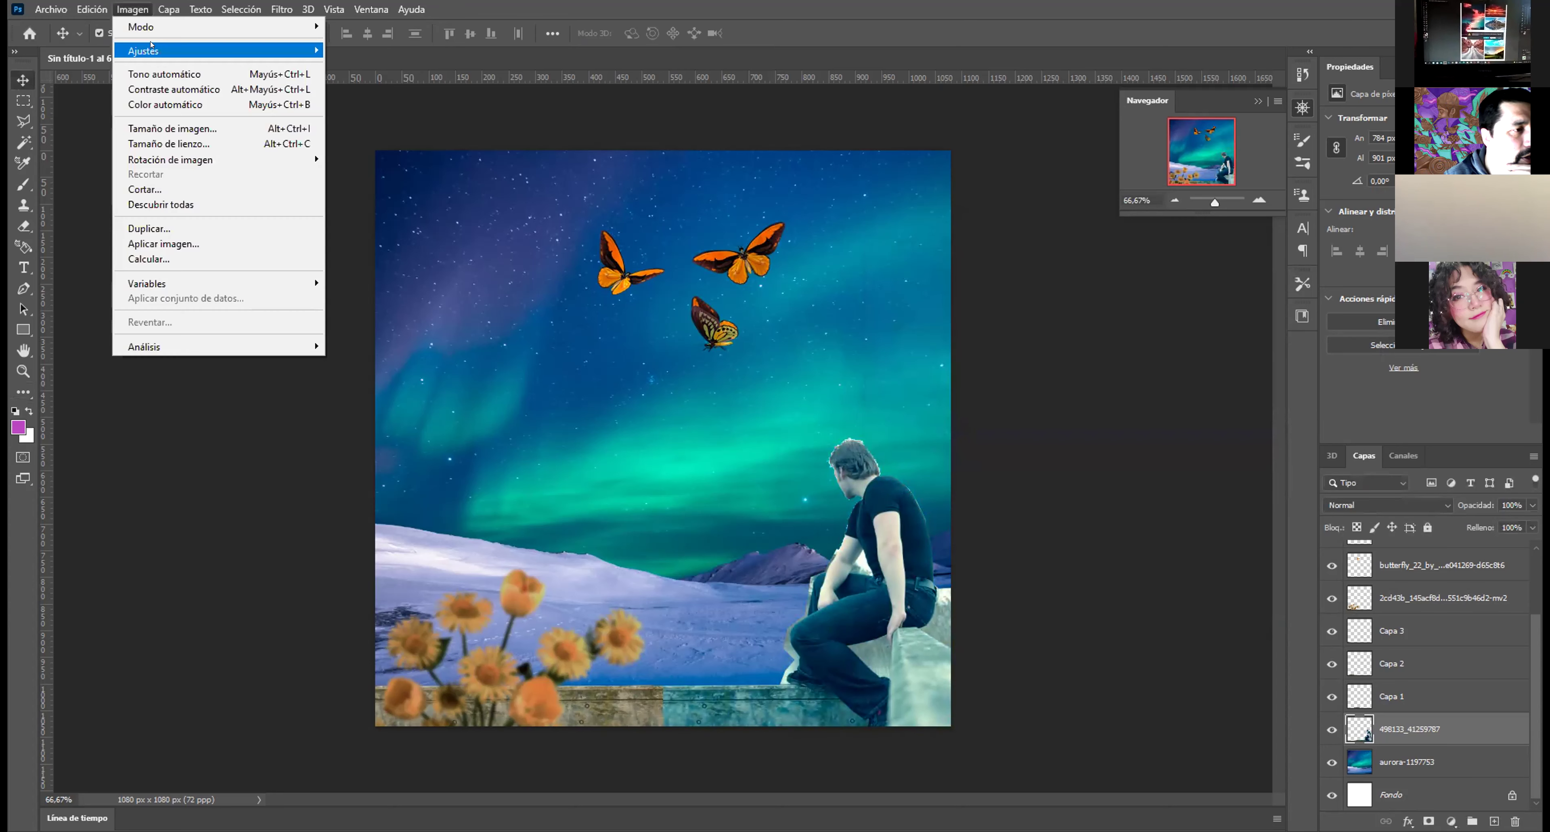
mouse_move(151, 48)
left_click(373, 49)
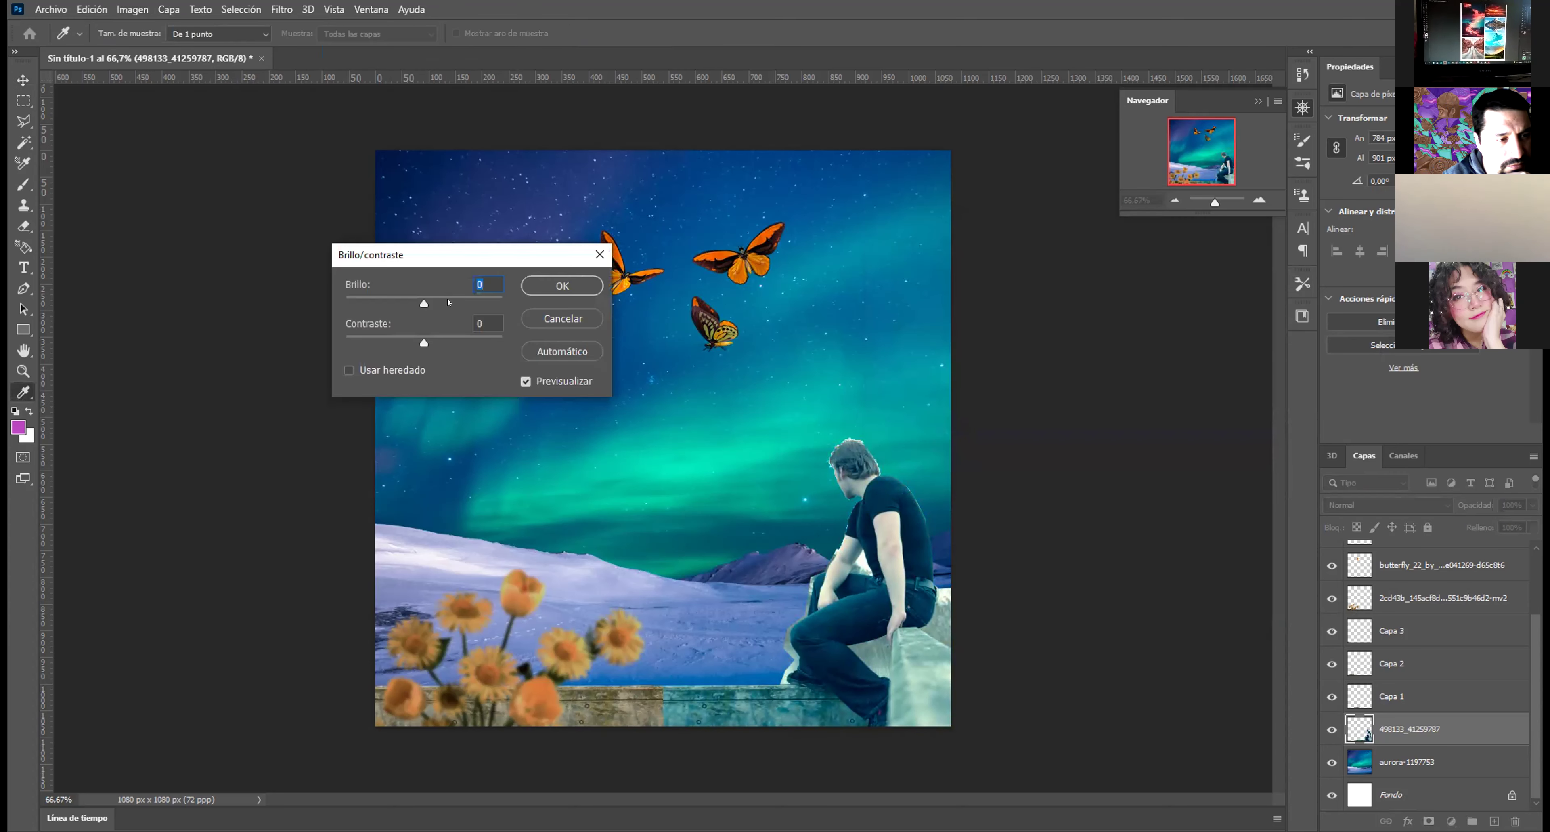
left_click_drag(423, 302, 439, 342)
left_click(562, 285)
Step: Apply Shadows/Highlights to the man: shadows 29%, tone 35%, radius 72; highlights 22%, tone 50%, radius 96; color -94, midtones +75
left_click(133, 9)
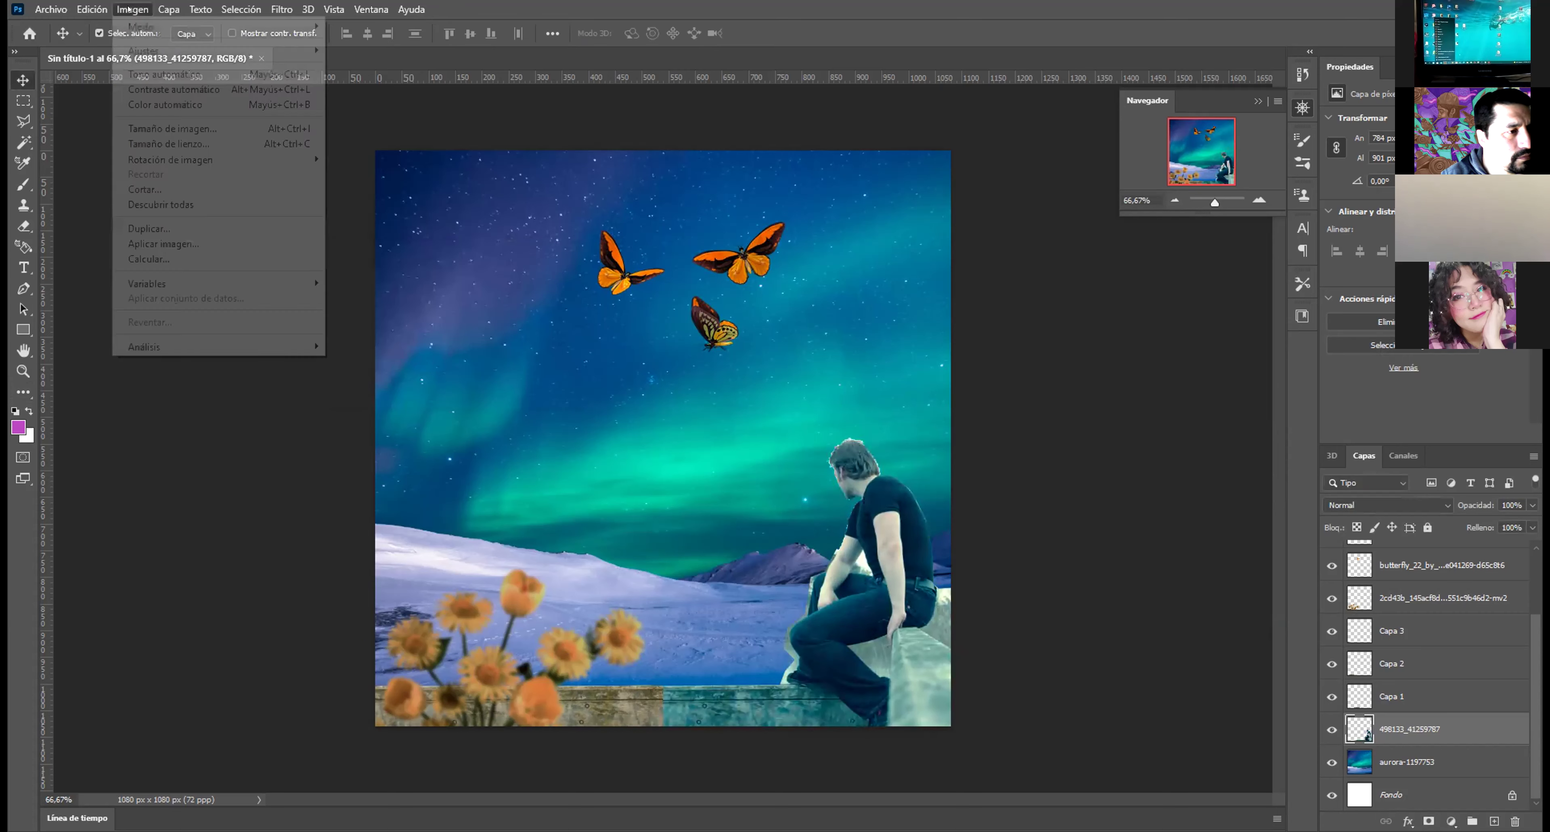
mouse_move(181, 50)
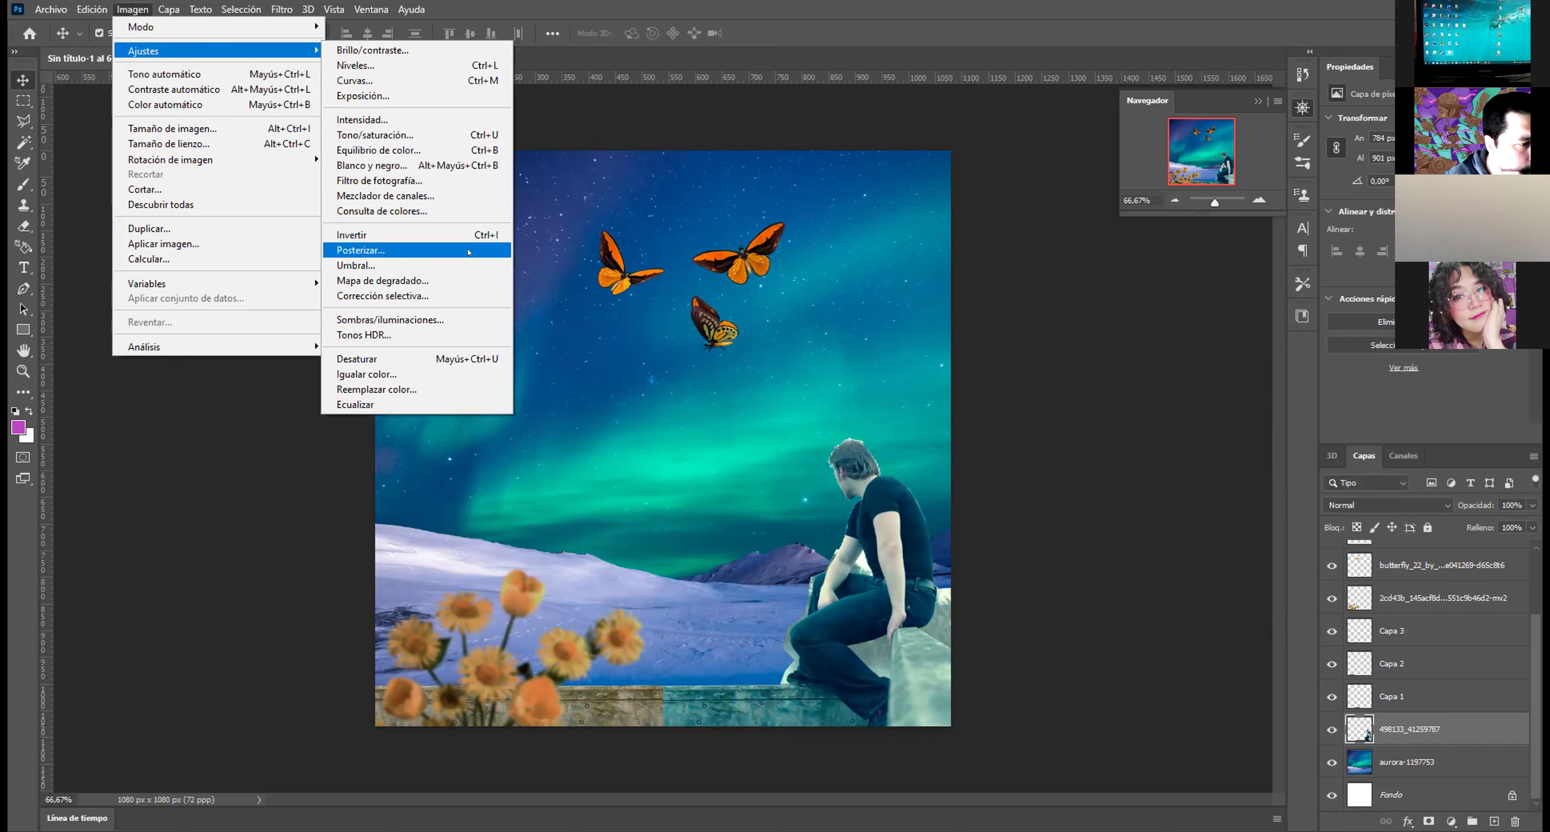
left_click(390, 320)
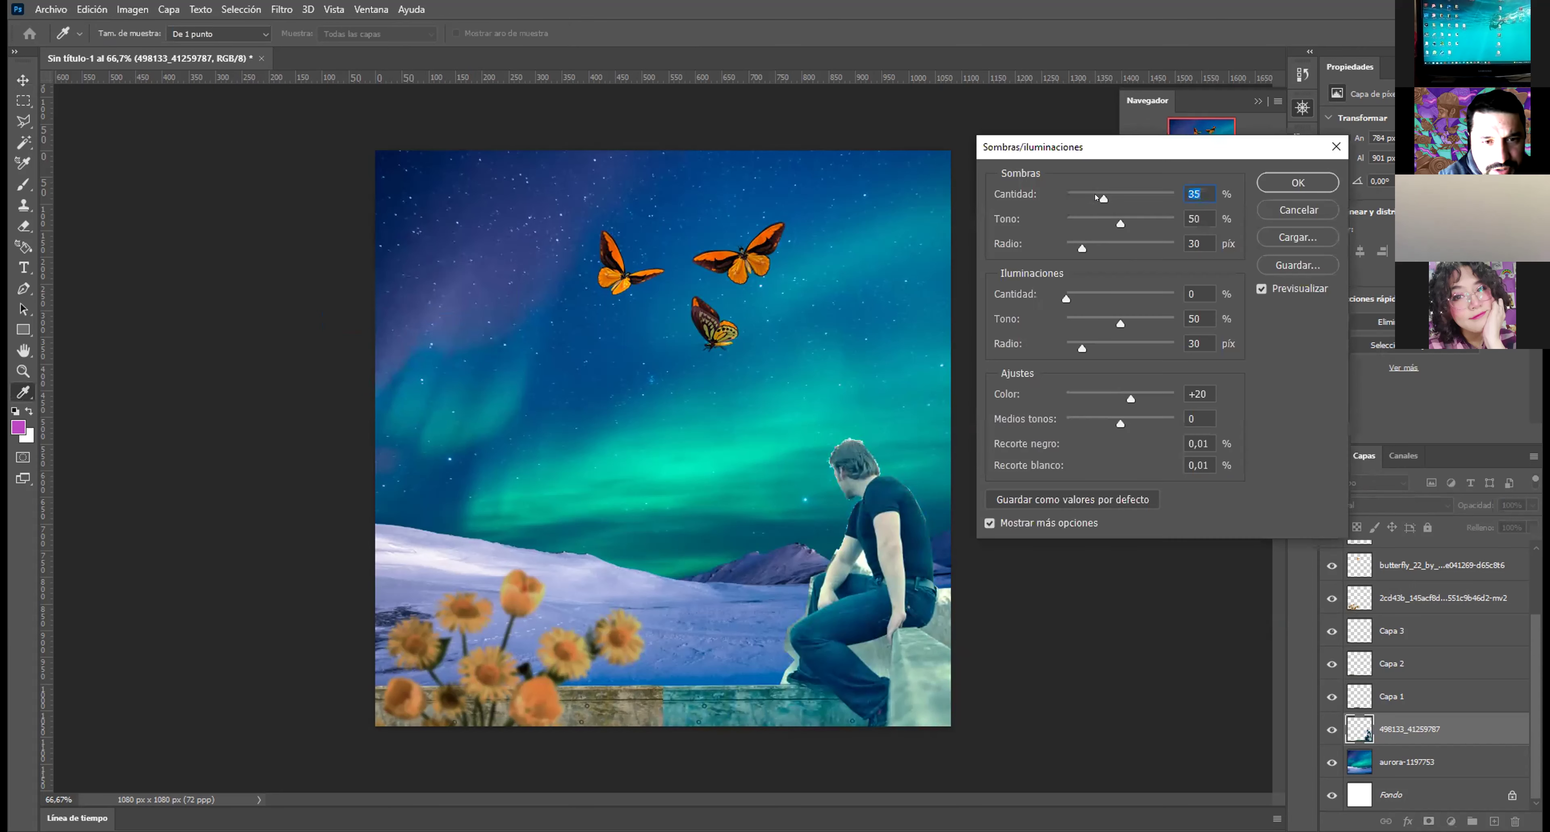
left_click_drag(1101, 197, 1104, 248)
left_click_drag(1066, 298, 1117, 348)
left_click_drag(1133, 398, 1159, 420)
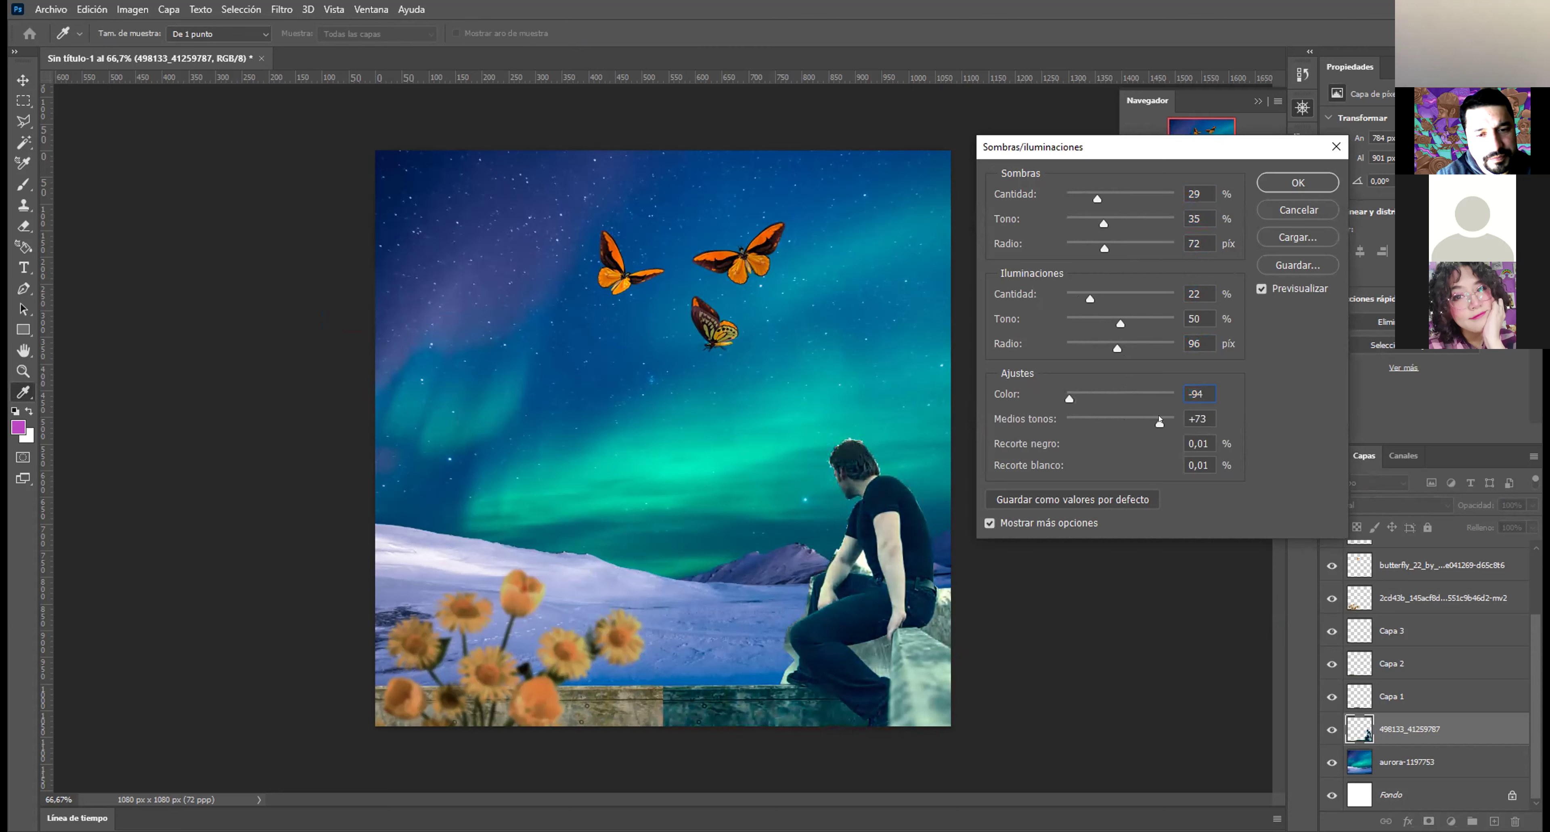
left_click_drag(1160, 419, 1160, 420)
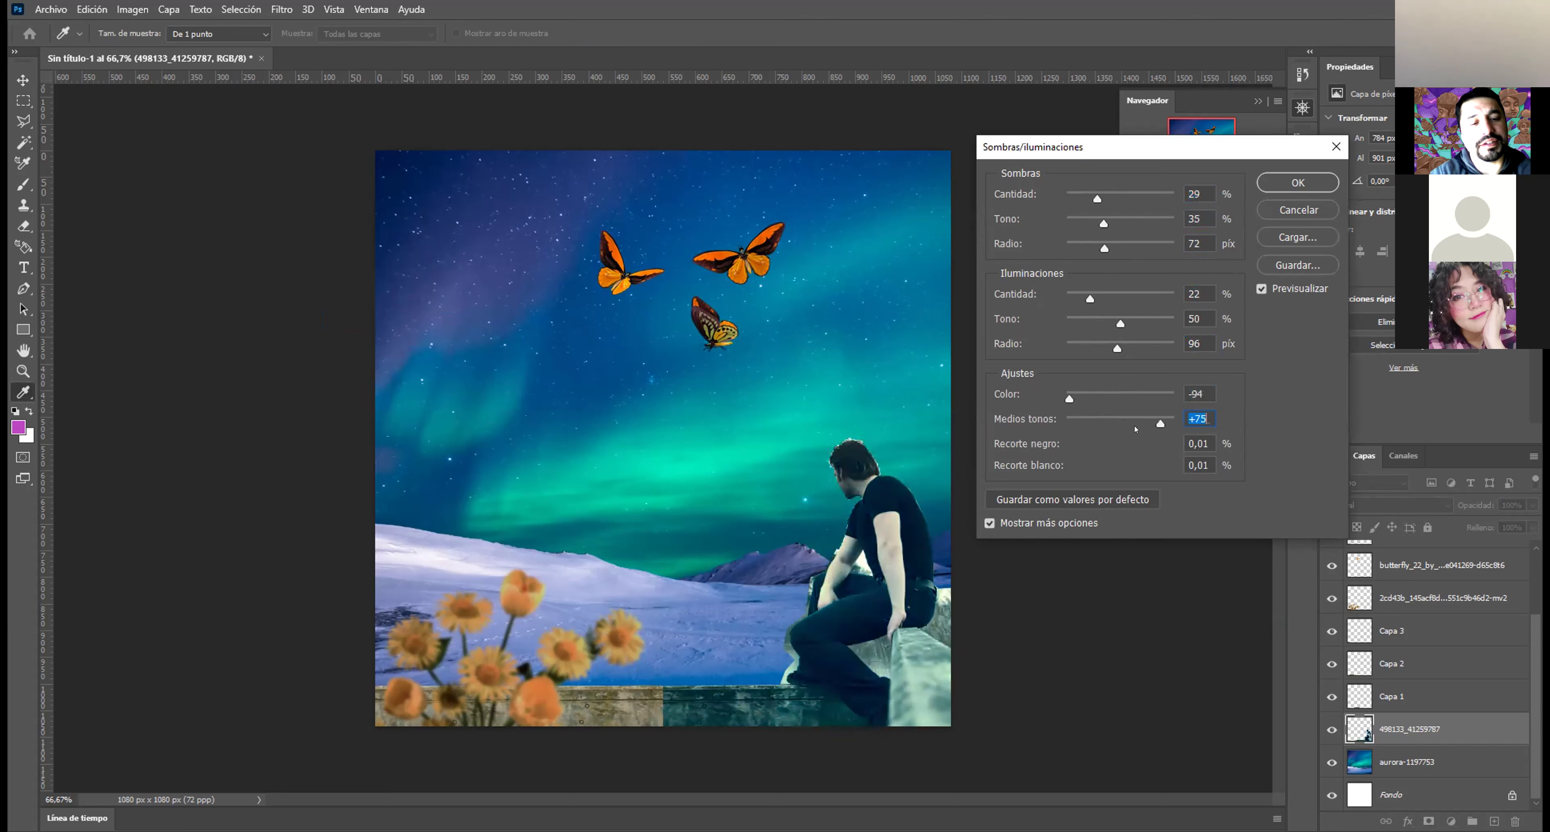
left_click(1291, 180)
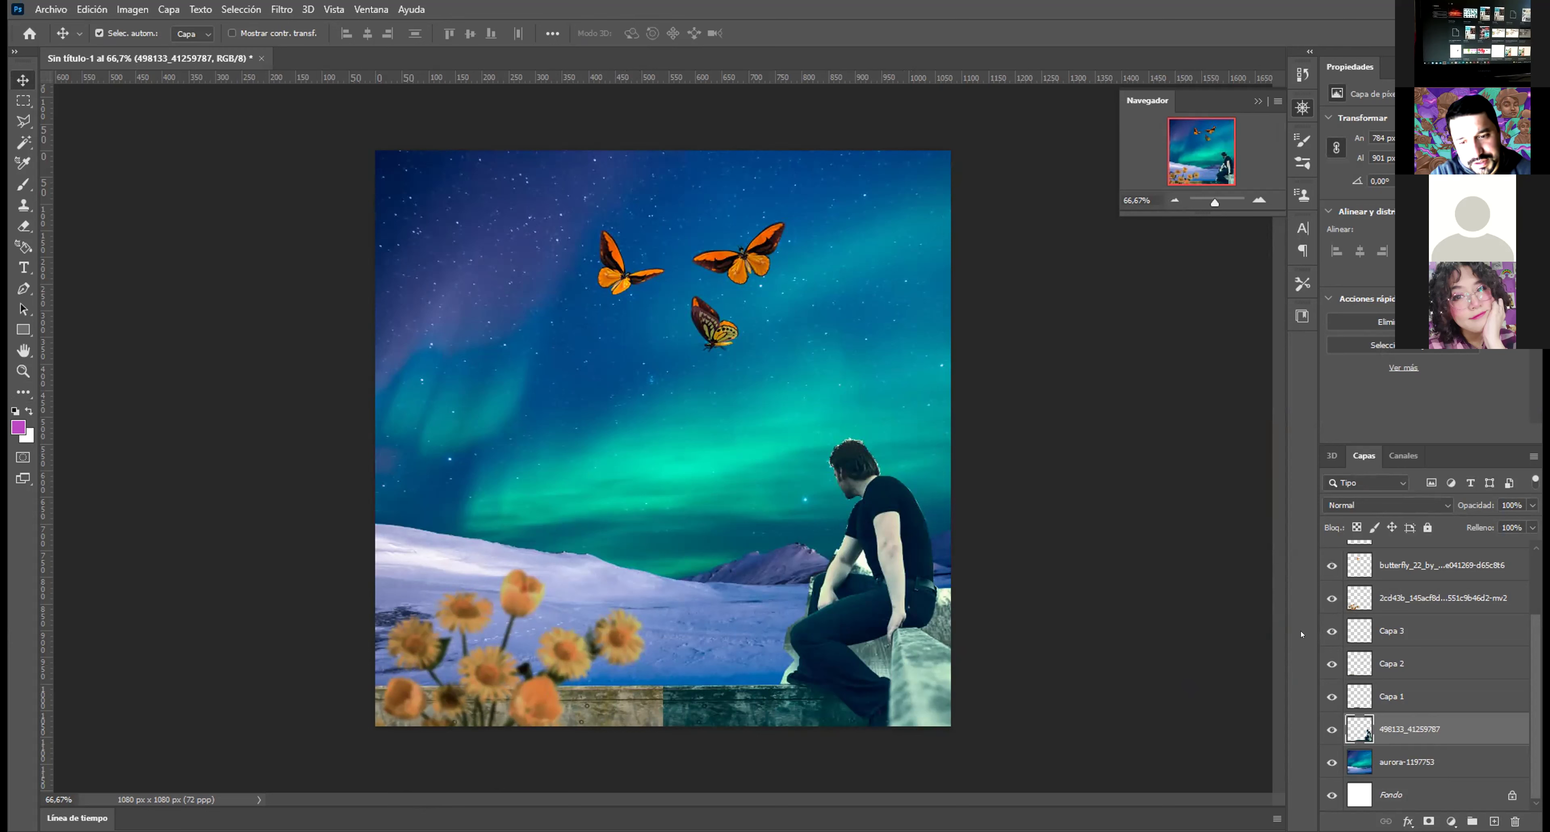
left_click(1385, 691)
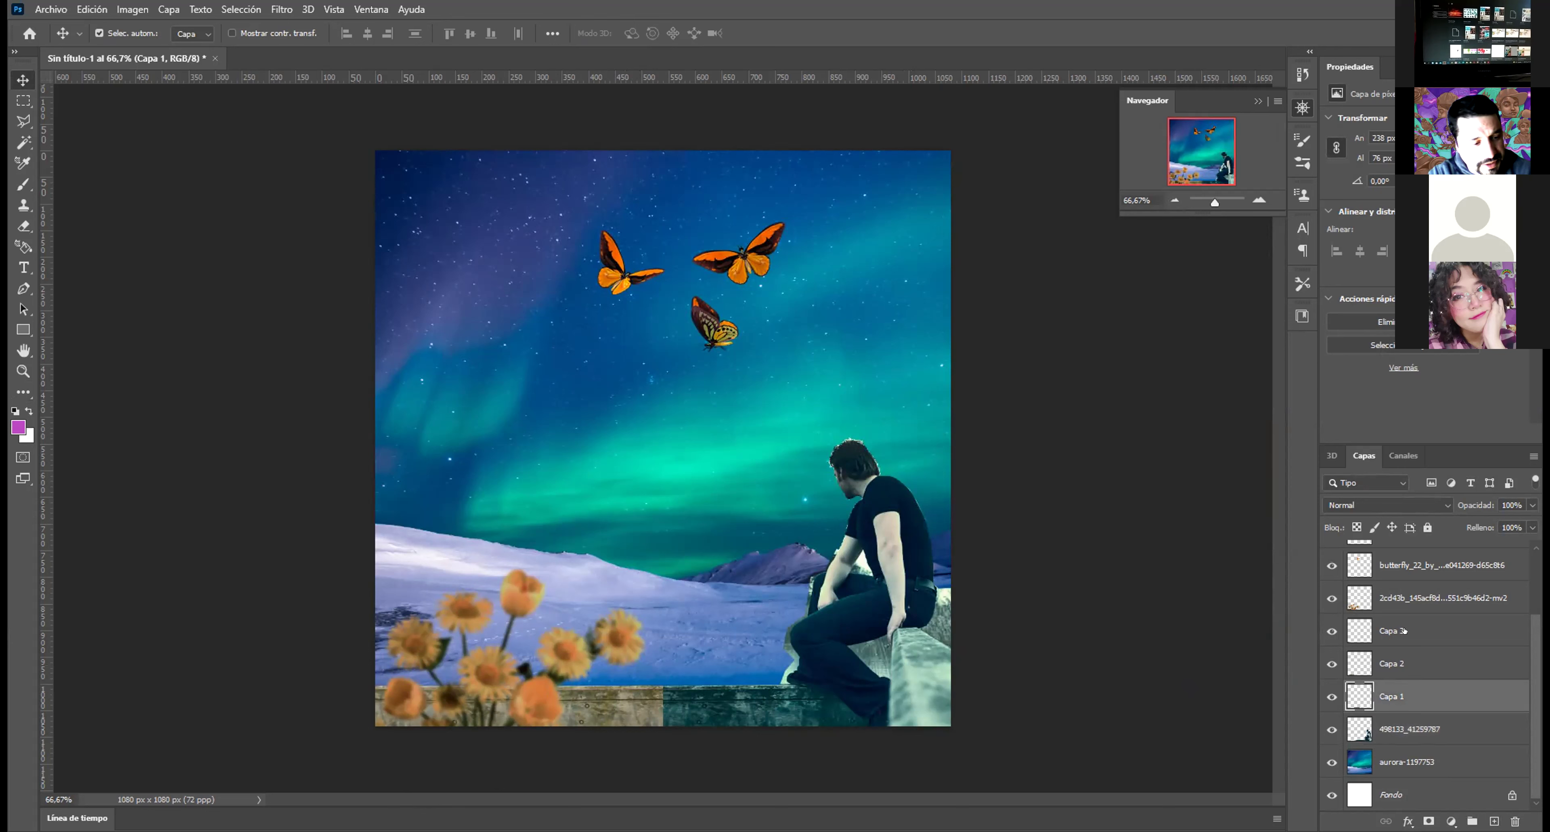
left_click(1403, 630, "shift")
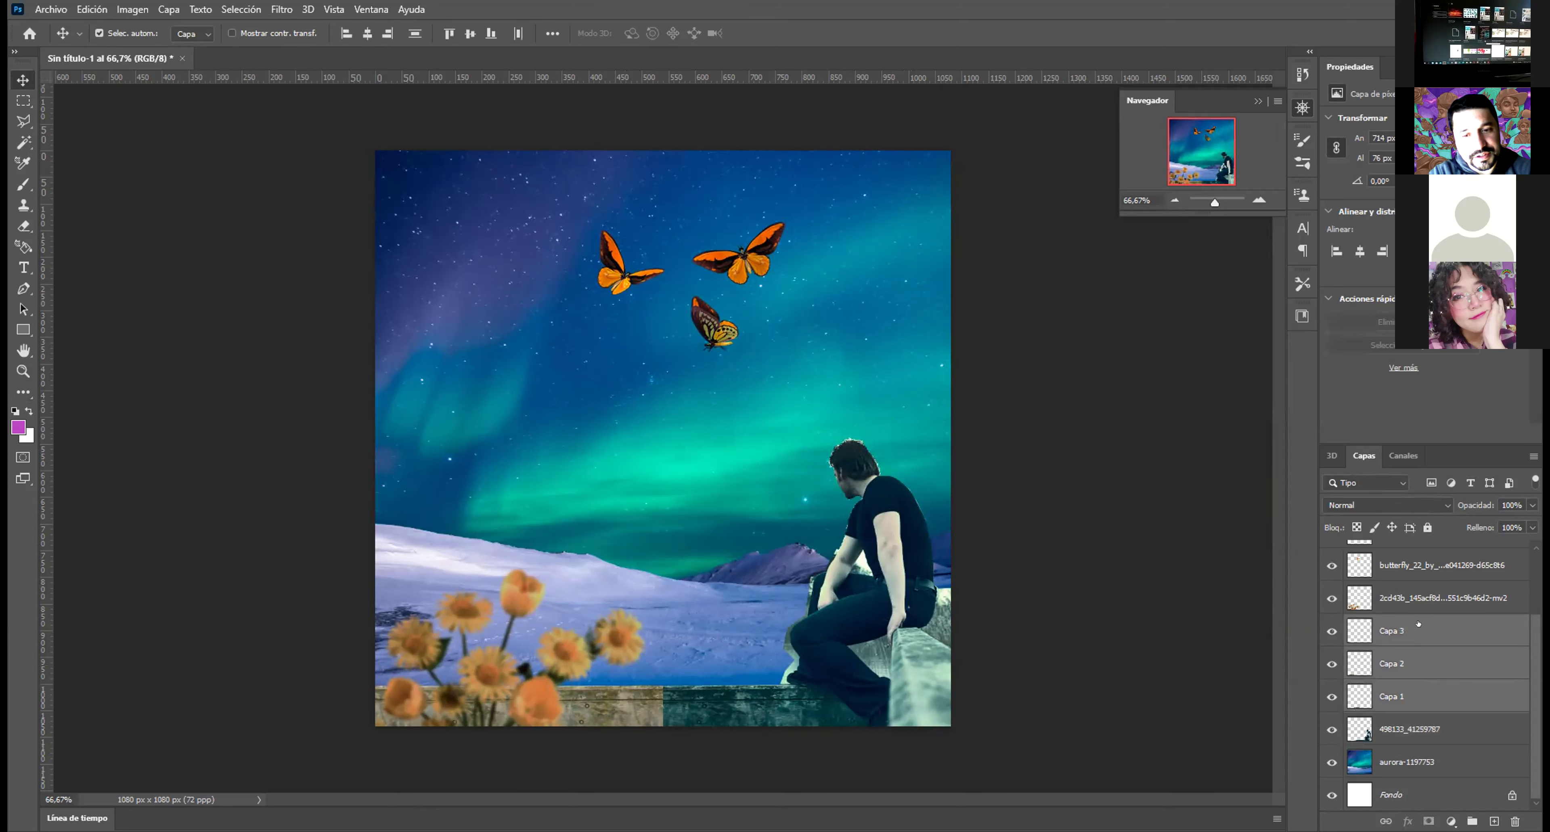
right_click(1418, 626)
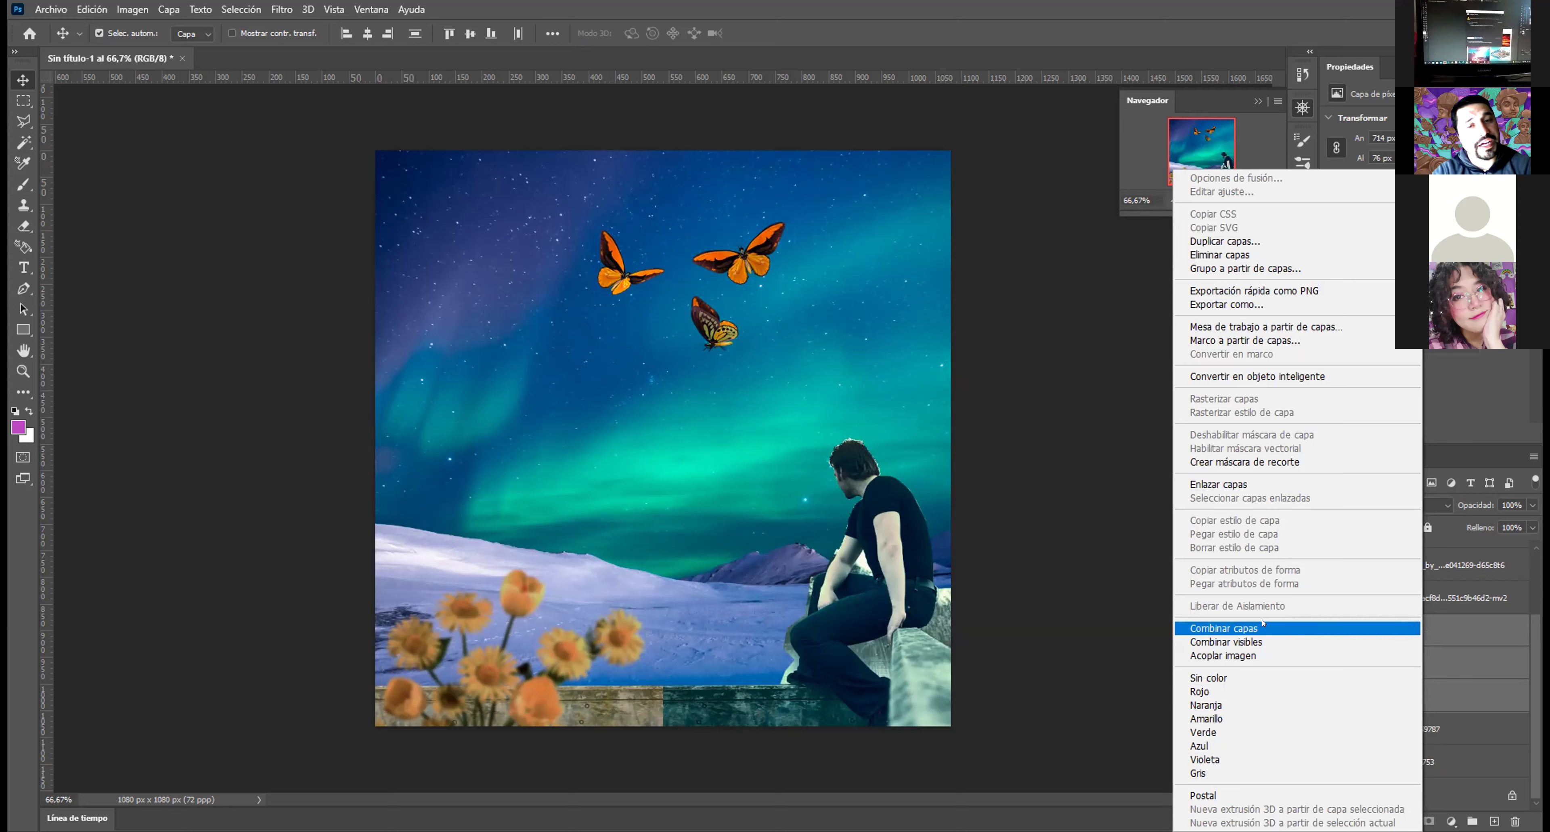
left_click(1359, 558)
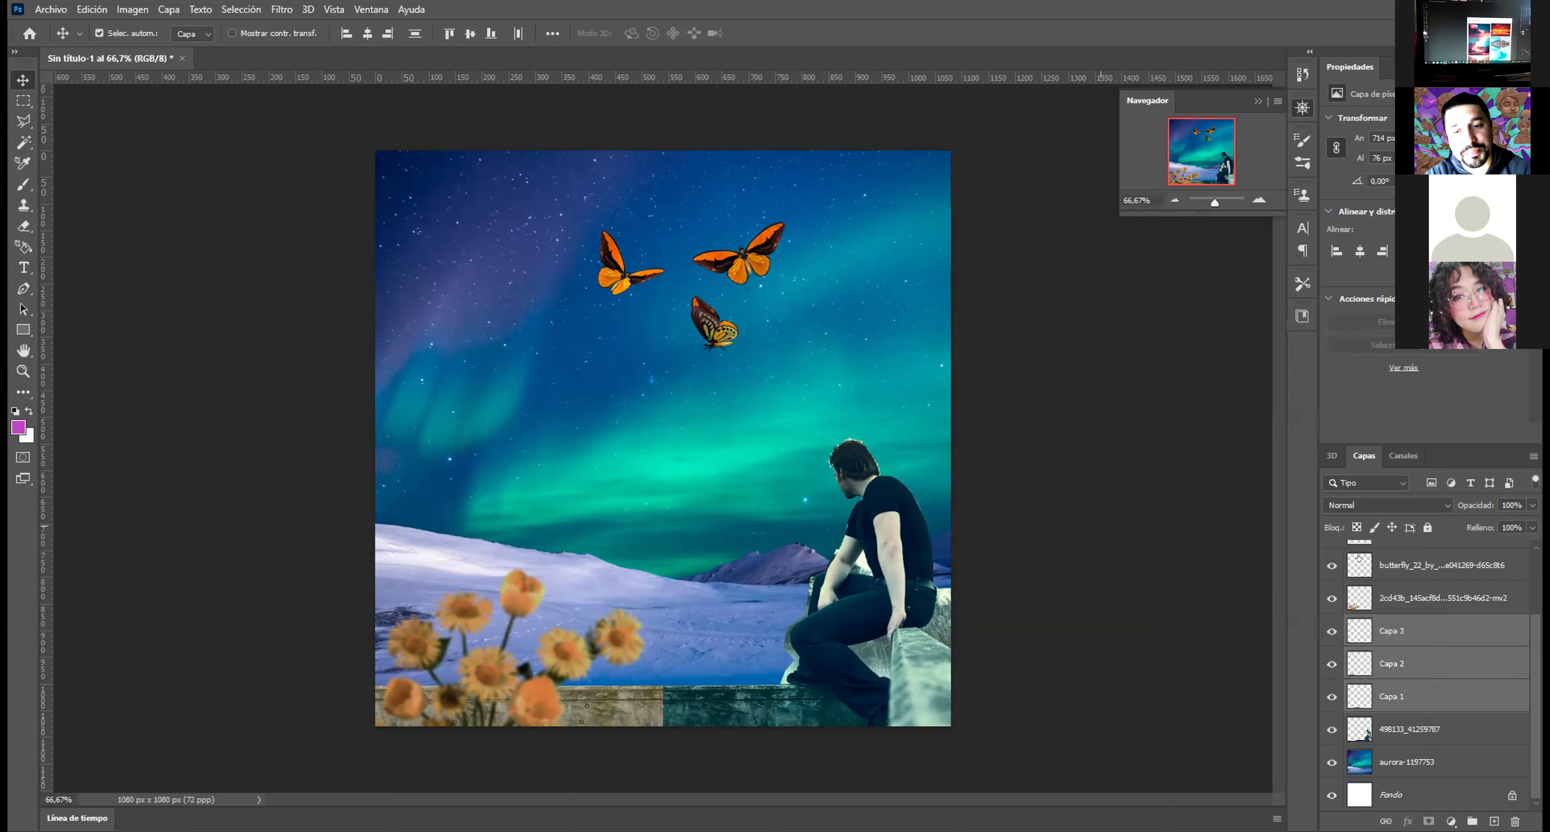
Step: Move the upper-right butterfly on layer Capa 4 slightly up and to the right
scroll(1499, 593, "up", 3)
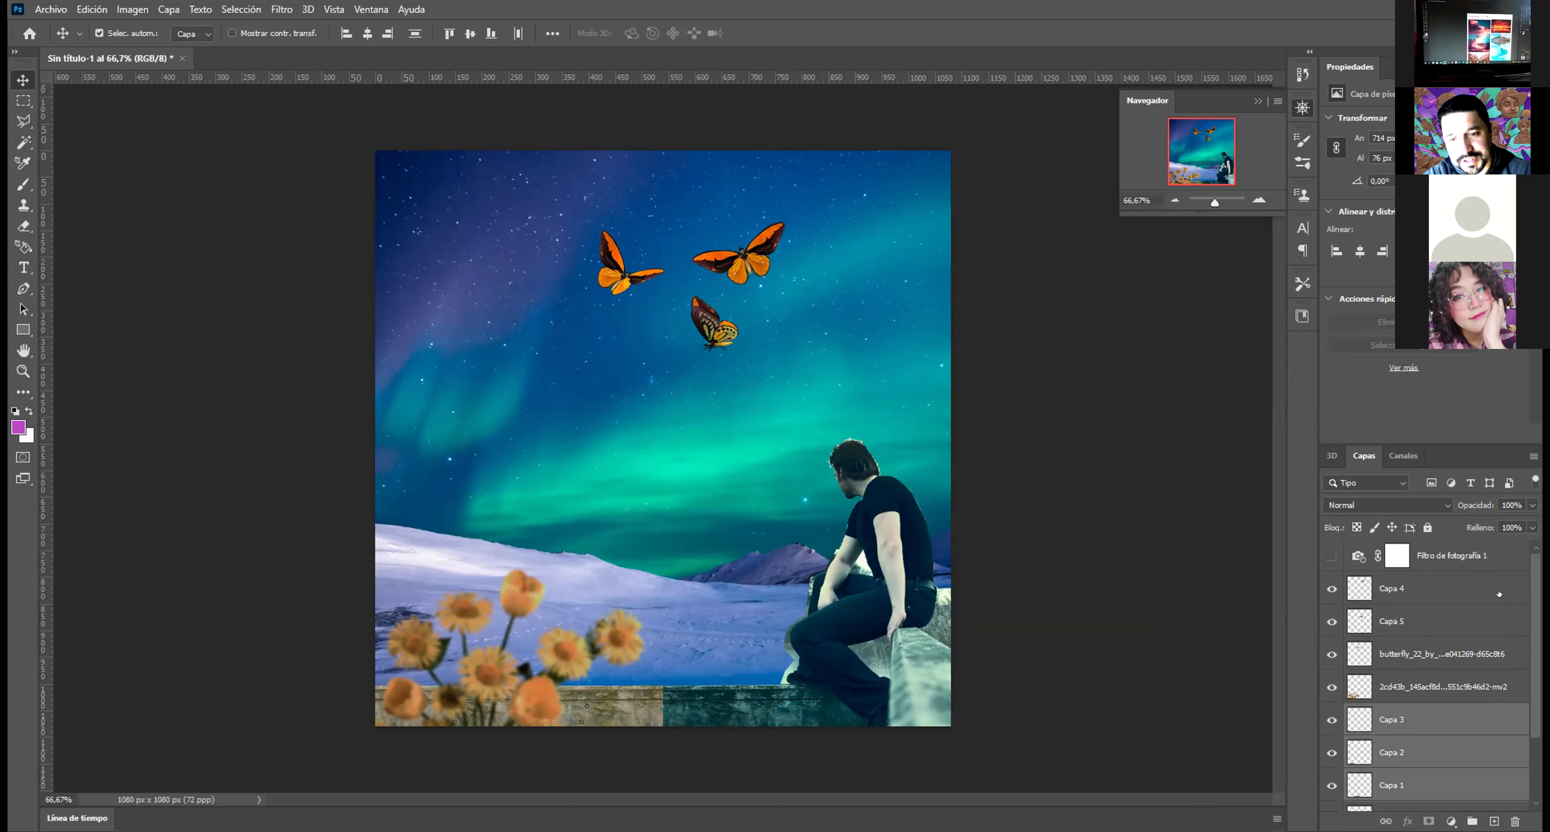
left_click(1410, 590)
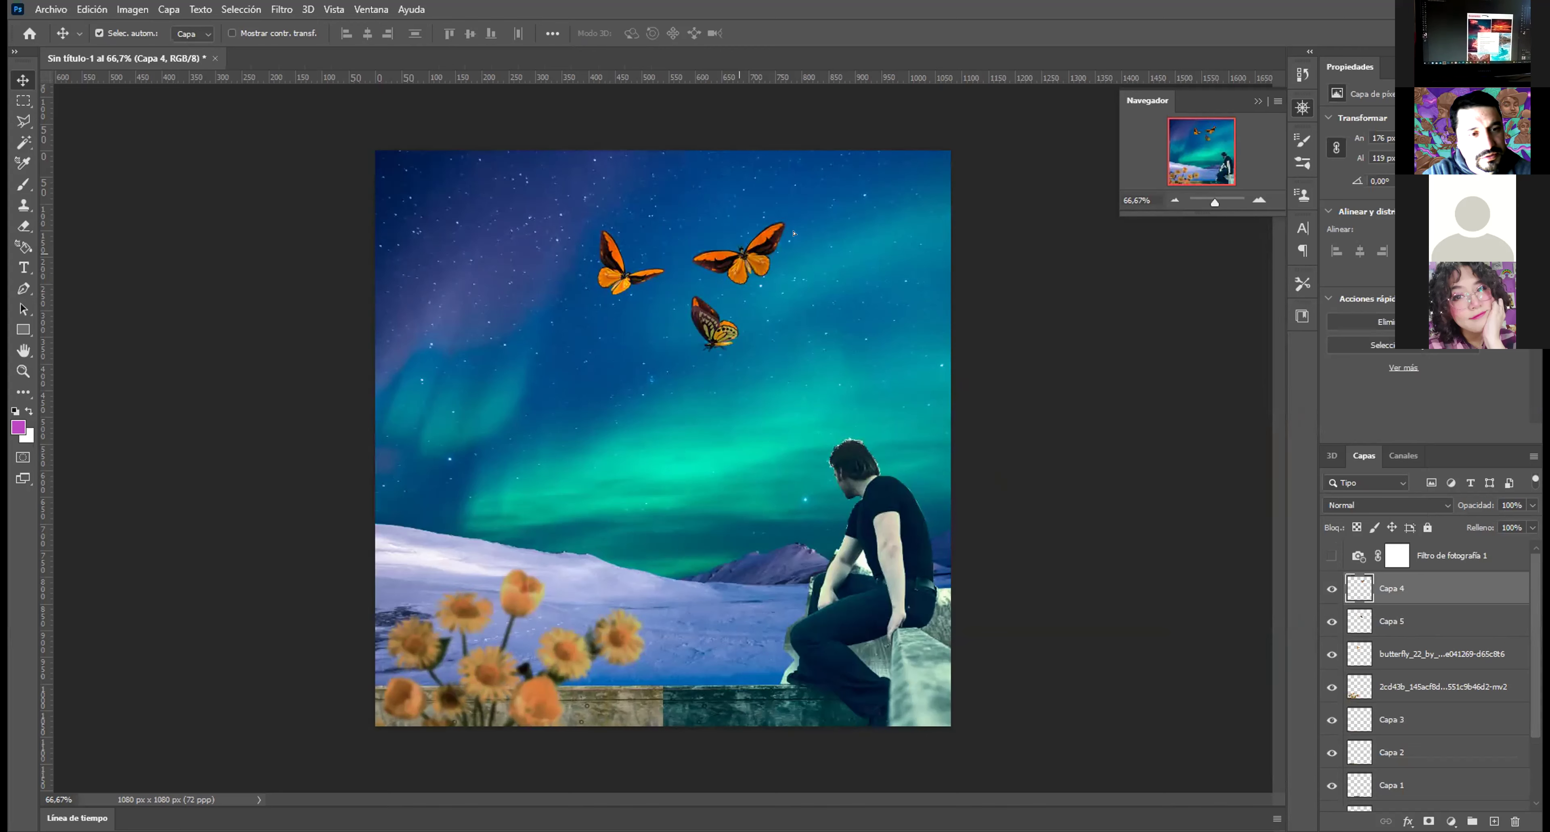
left_click_drag(742, 234, 751, 214)
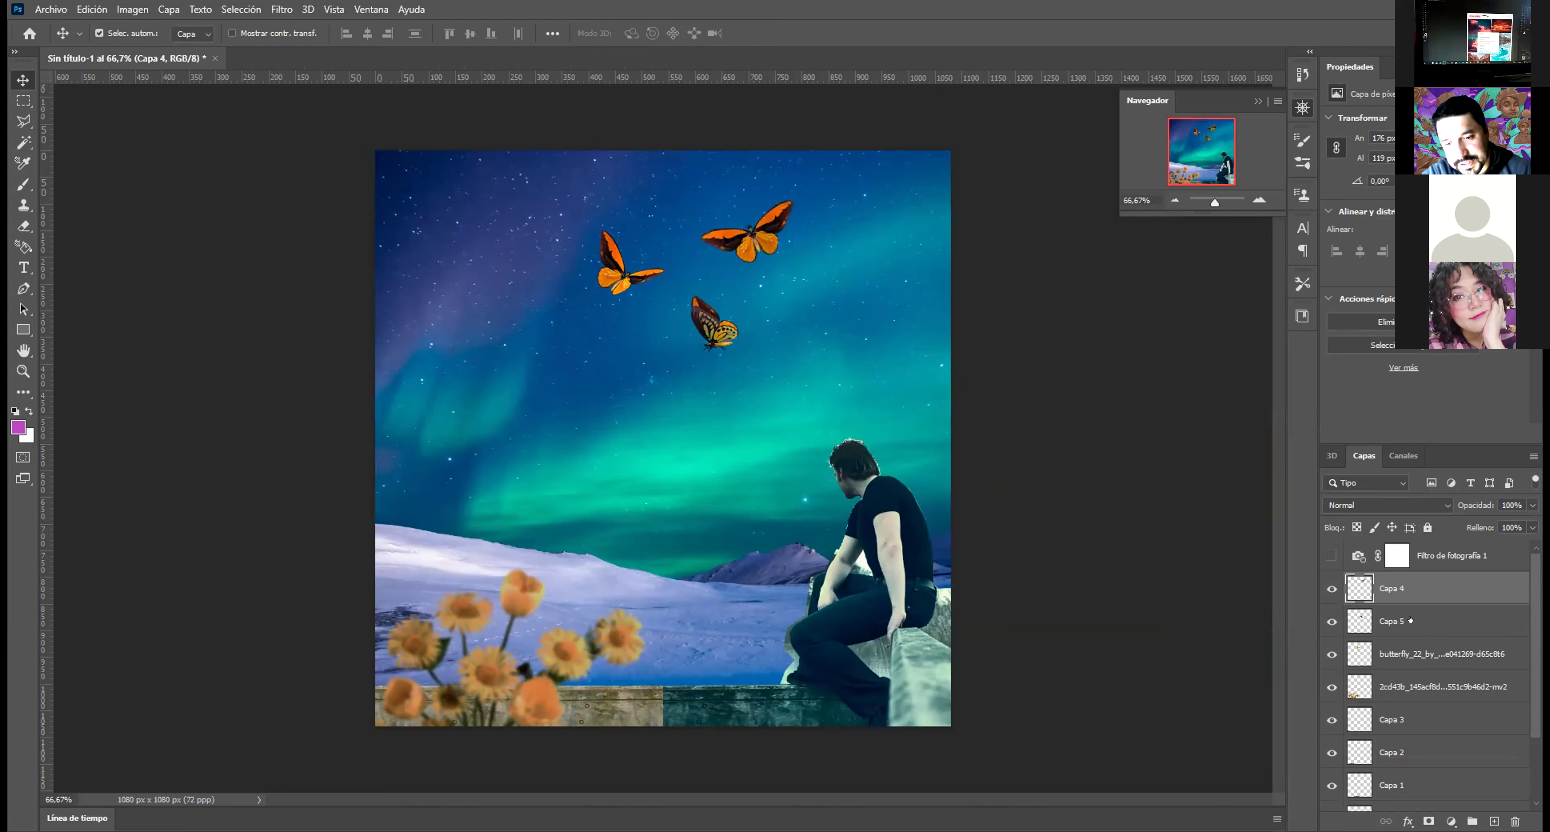
Step: Merge the three butterfly layers into one and move the butterflies slightly down
left_click(1398, 621, "shift")
left_click(1402, 653, "shift")
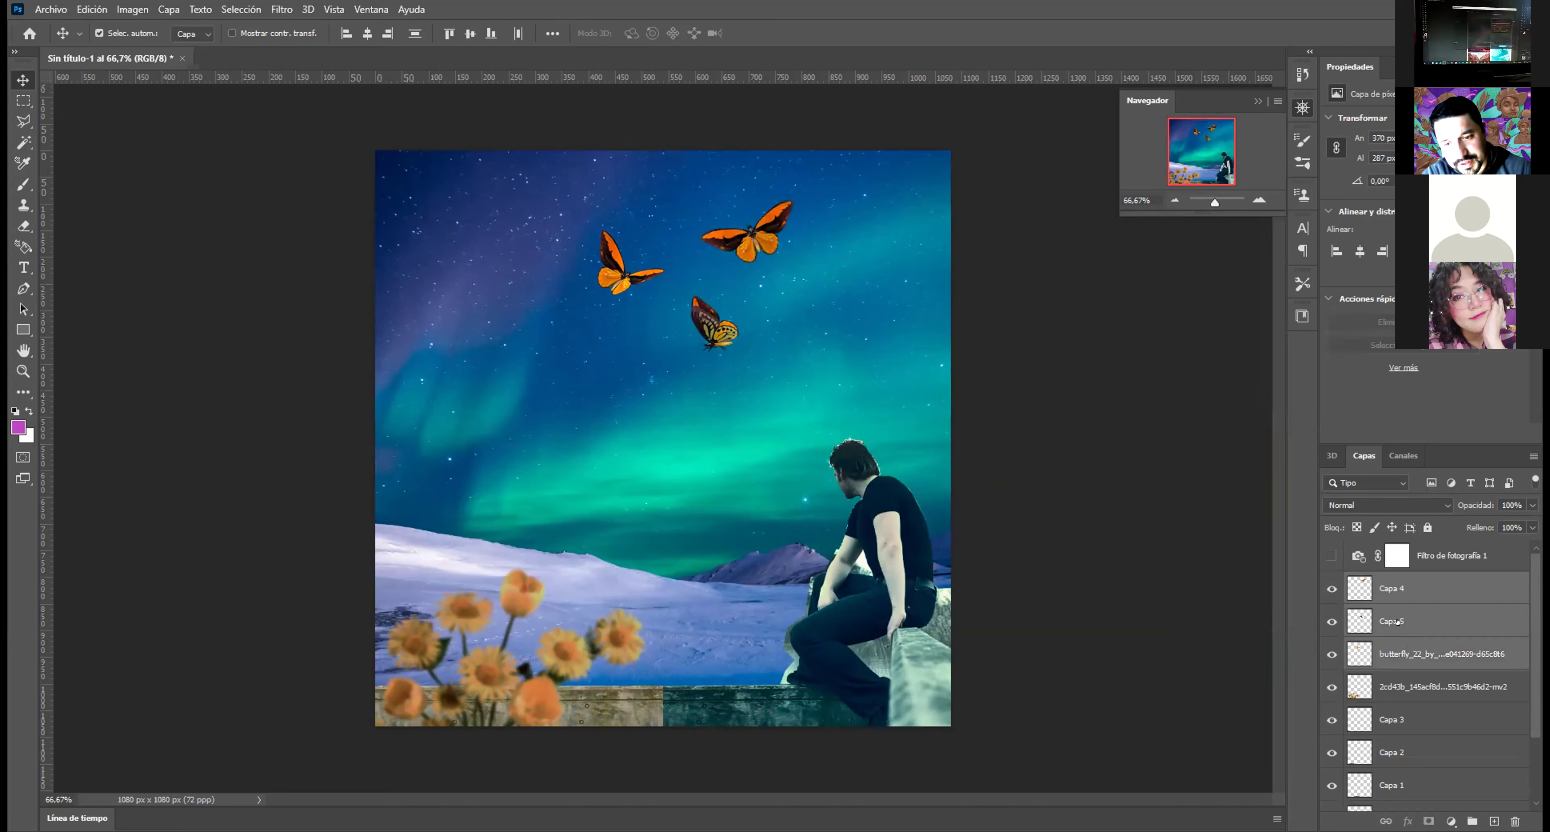
right_click(1437, 592)
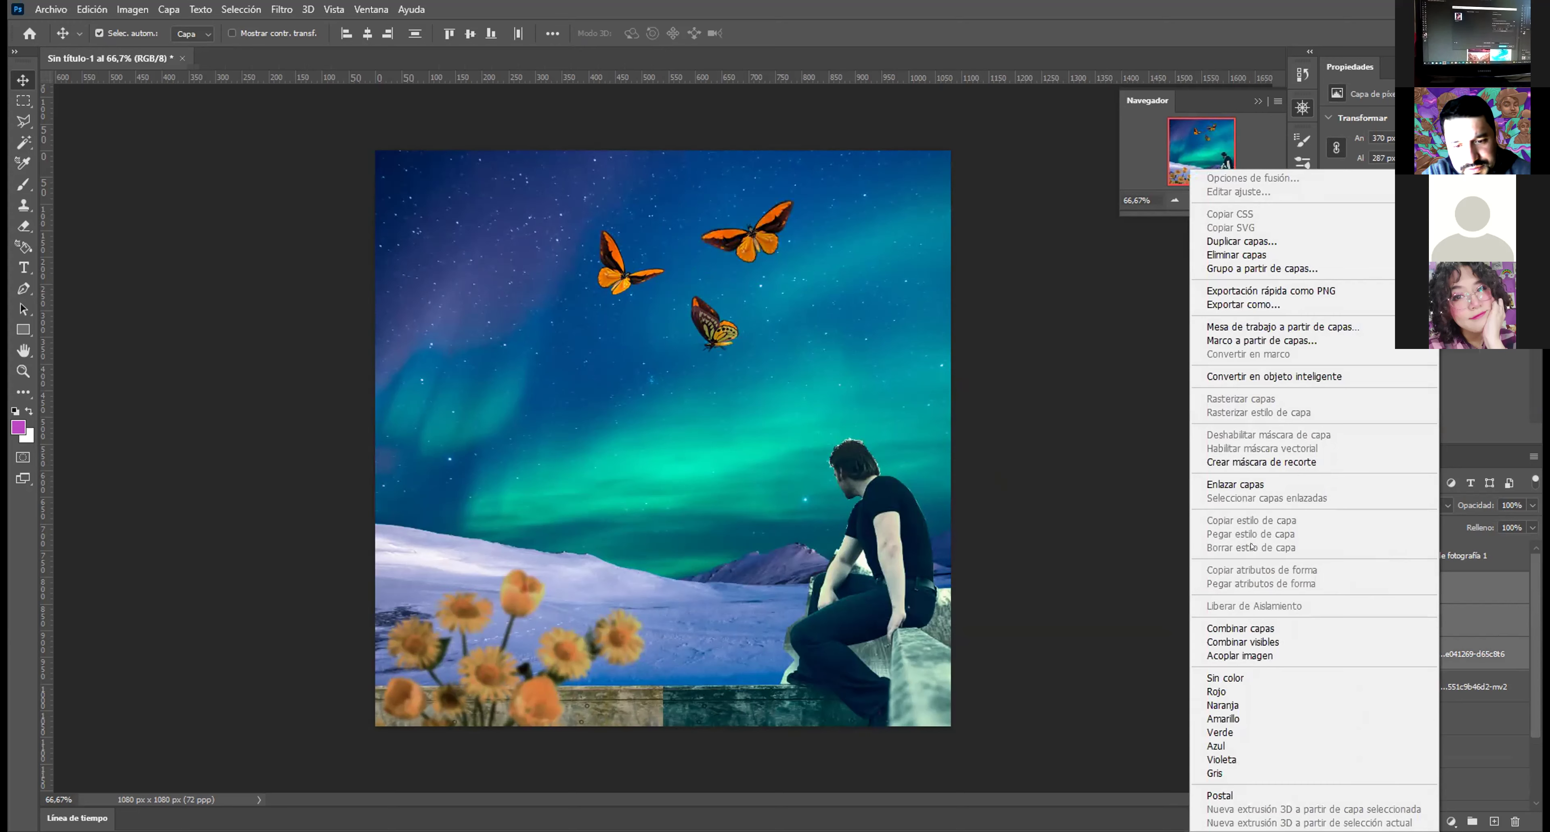
left_click(1275, 629)
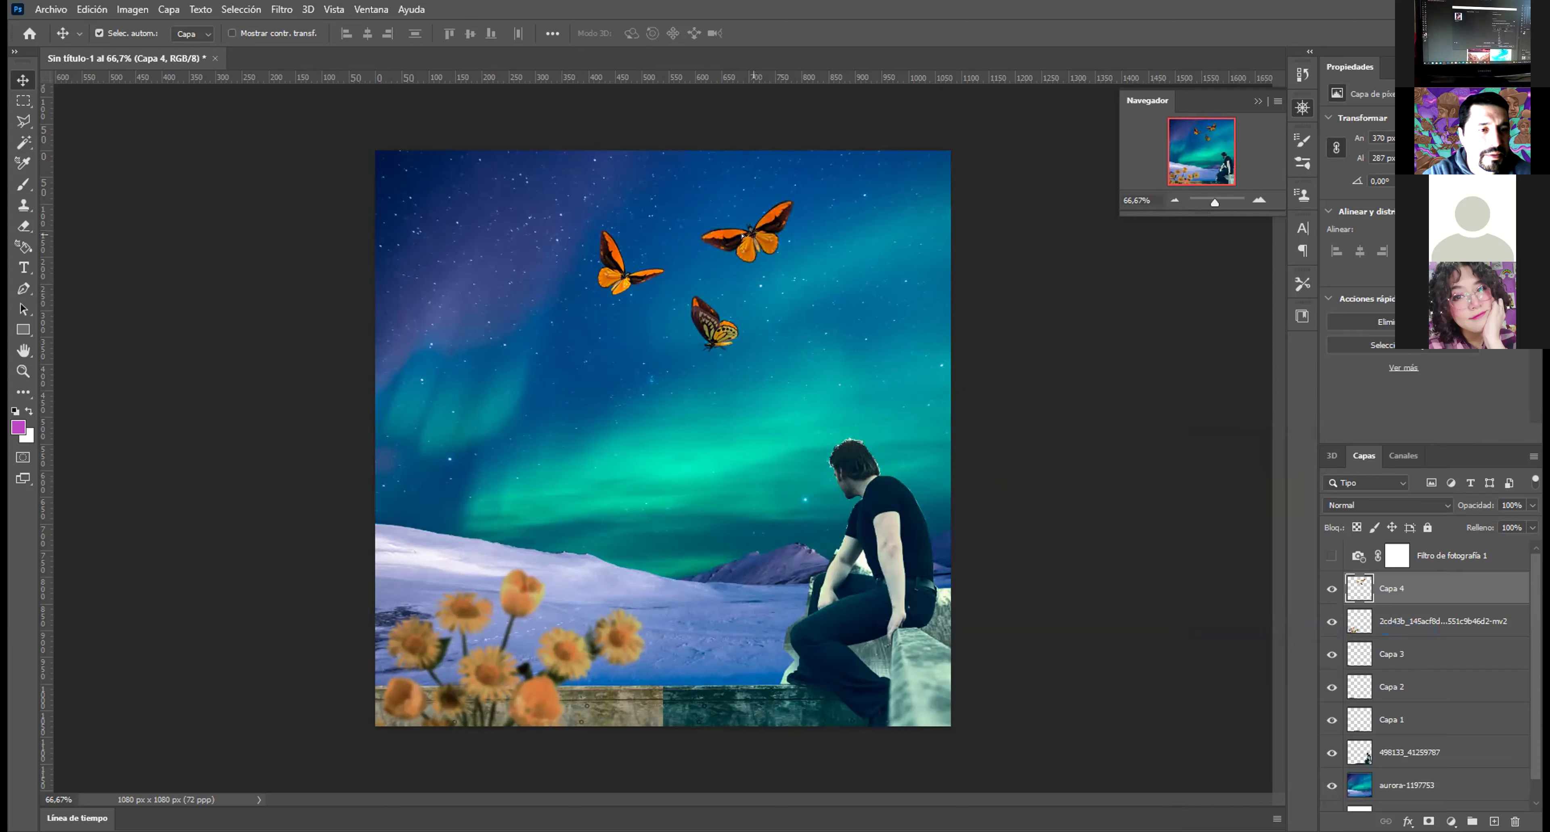
mouse_move(754, 259)
left_mouse_down()
mouse_move(773, 257)
mouse_move(741, 238)
left_mouse_up()
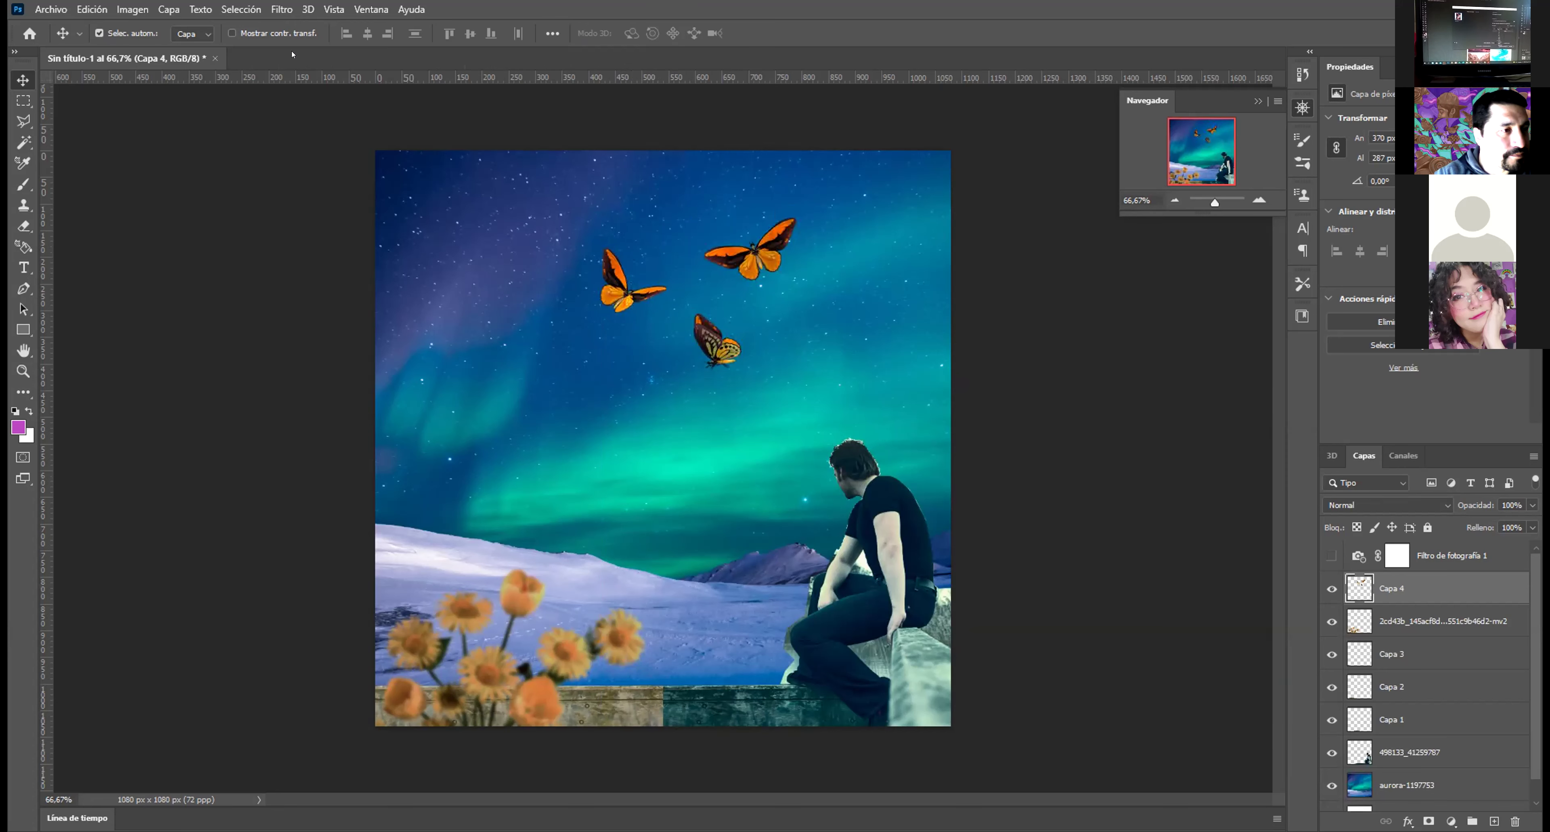
Step: Apply Color Balance to the merged butterflies, shifting midtones toward cyan and setting the highlights to -51, +6, +59
left_click(130, 9)
mouse_move(166, 46)
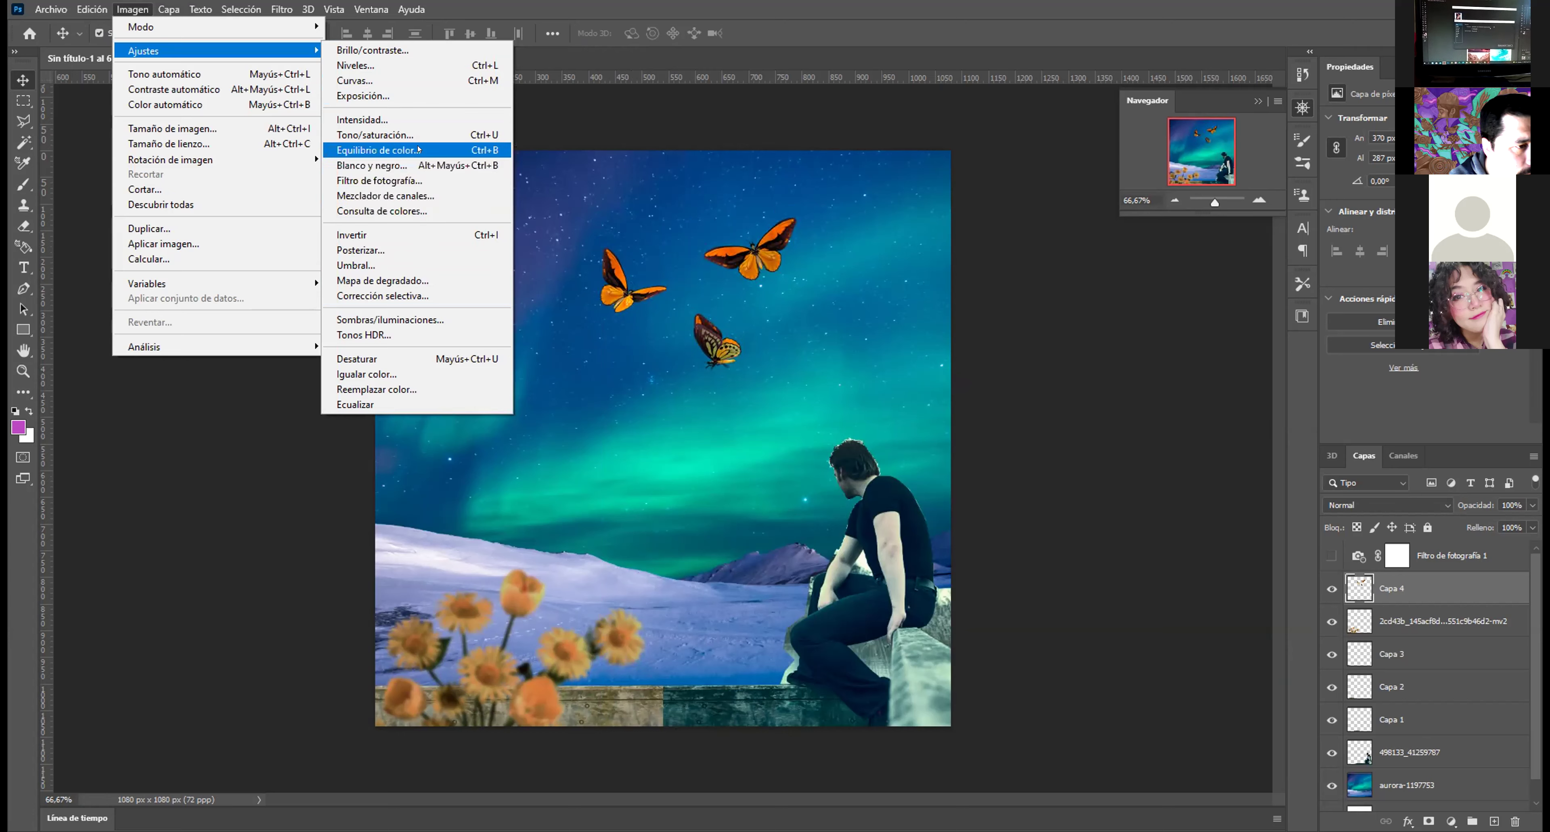
key("Return")
left_click_drag(1025, 330, 1098, 365)
mouse_move(975, 330)
left_mouse_down()
mouse_move(960, 330)
mouse_move(1074, 347)
mouse_move(1074, 365)
mouse_move(1023, 351)
mouse_move(1044, 349)
mouse_move(1041, 370)
mouse_move(1059, 369)
mouse_move(1025, 331)
mouse_move(984, 337)
left_mouse_up()
left_click(893, 413)
left_click(1064, 413)
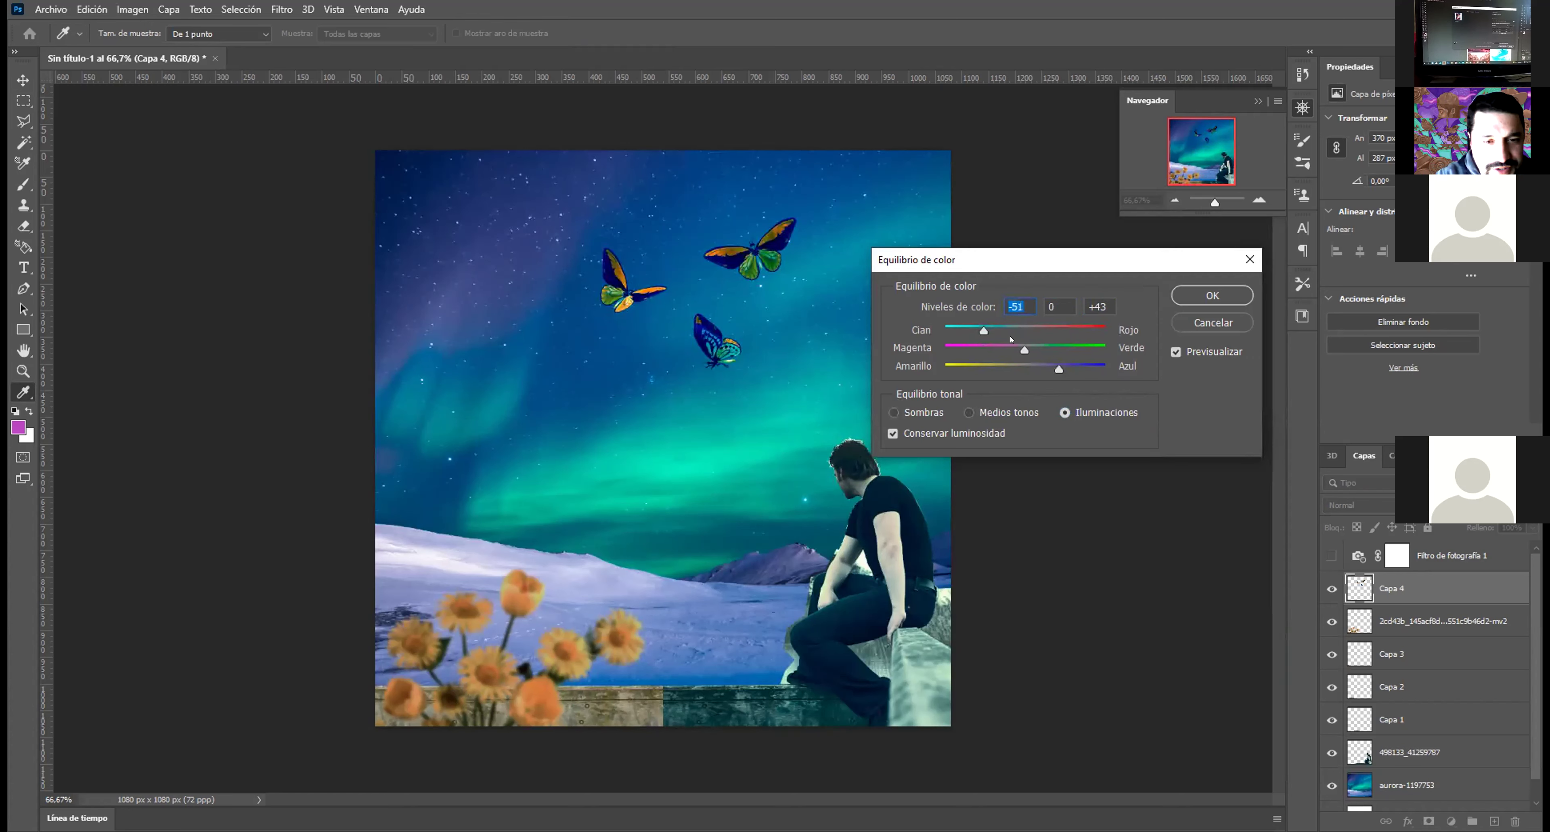
left_click_drag(1024, 350, 1029, 350)
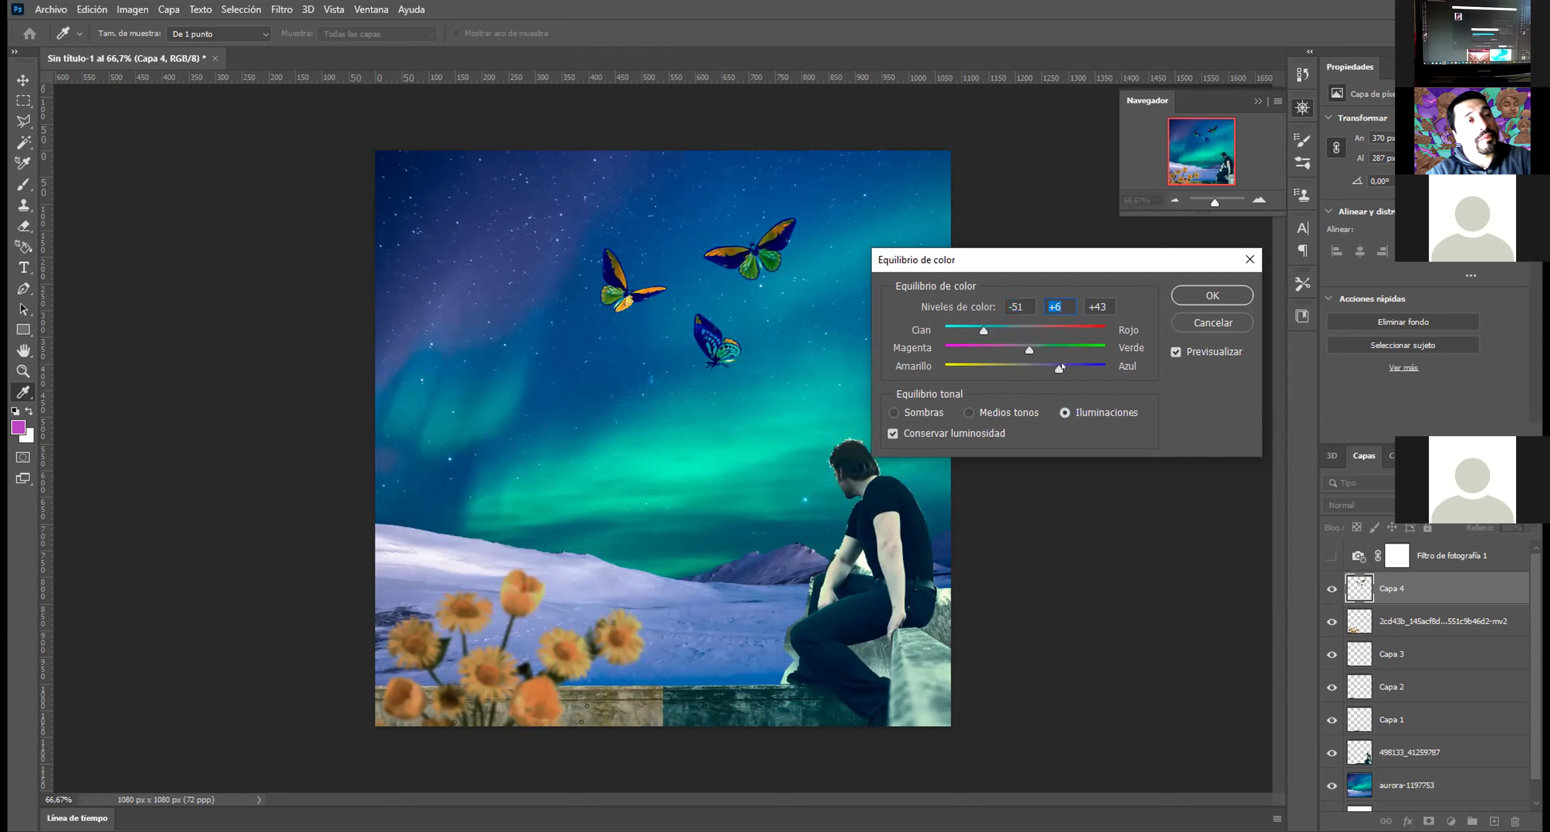
left_click_drag(1059, 367, 1072, 366)
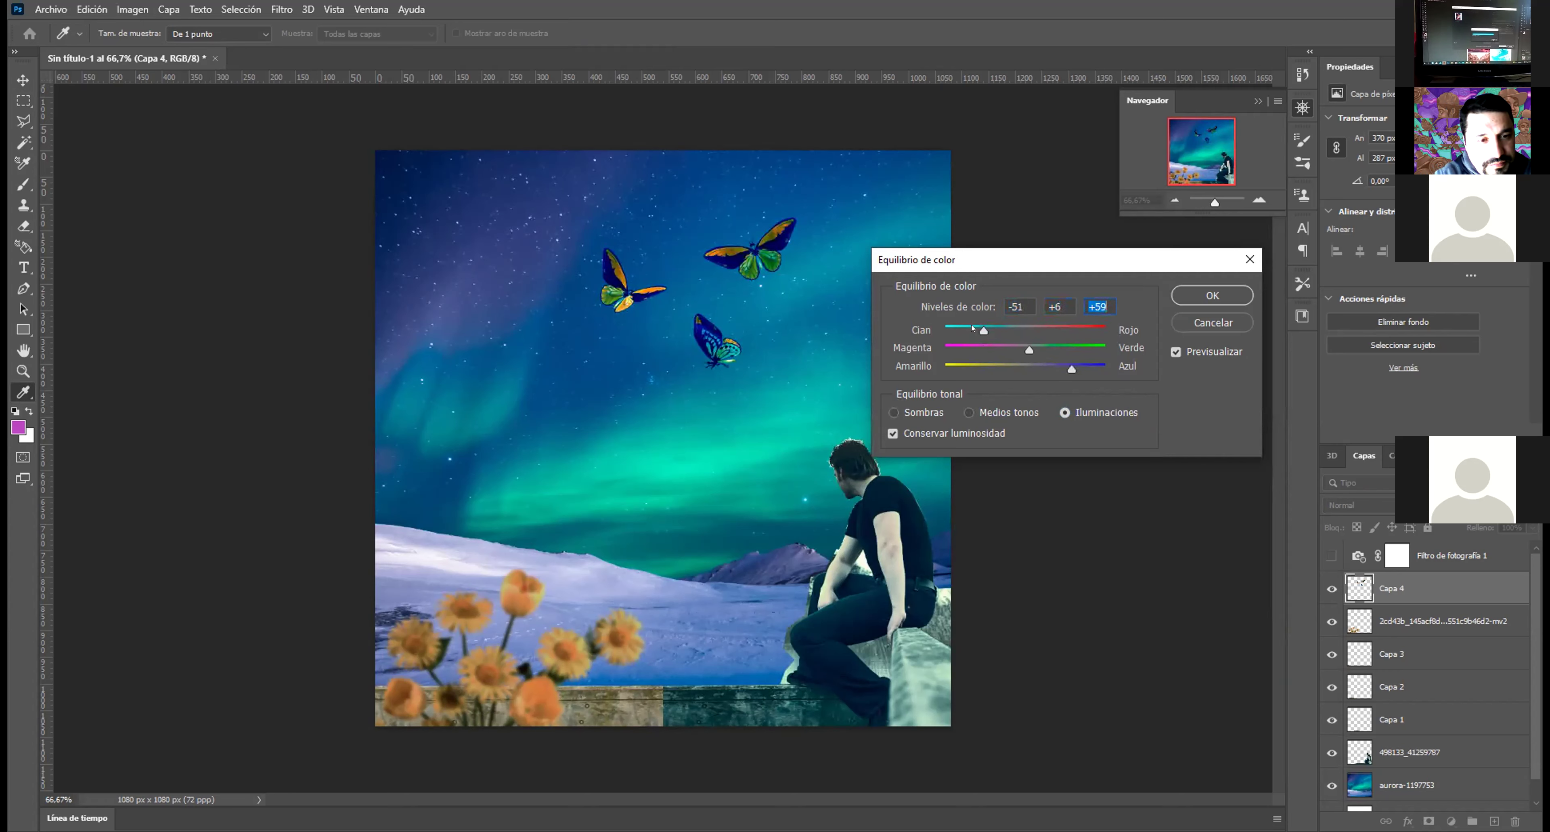
left_click(1213, 295)
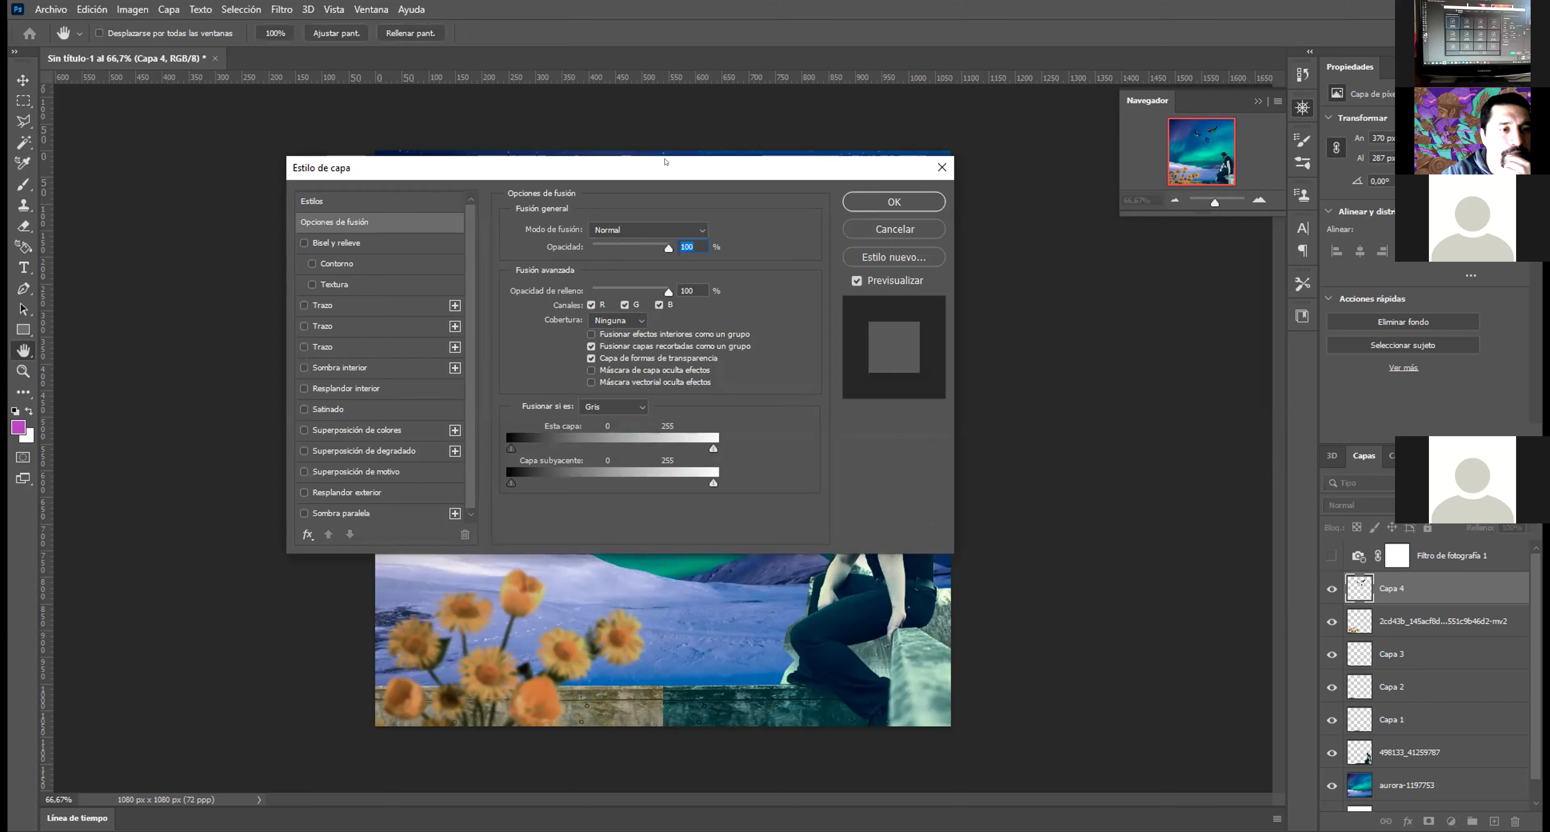
left_click_drag(665, 161, 696, 115)
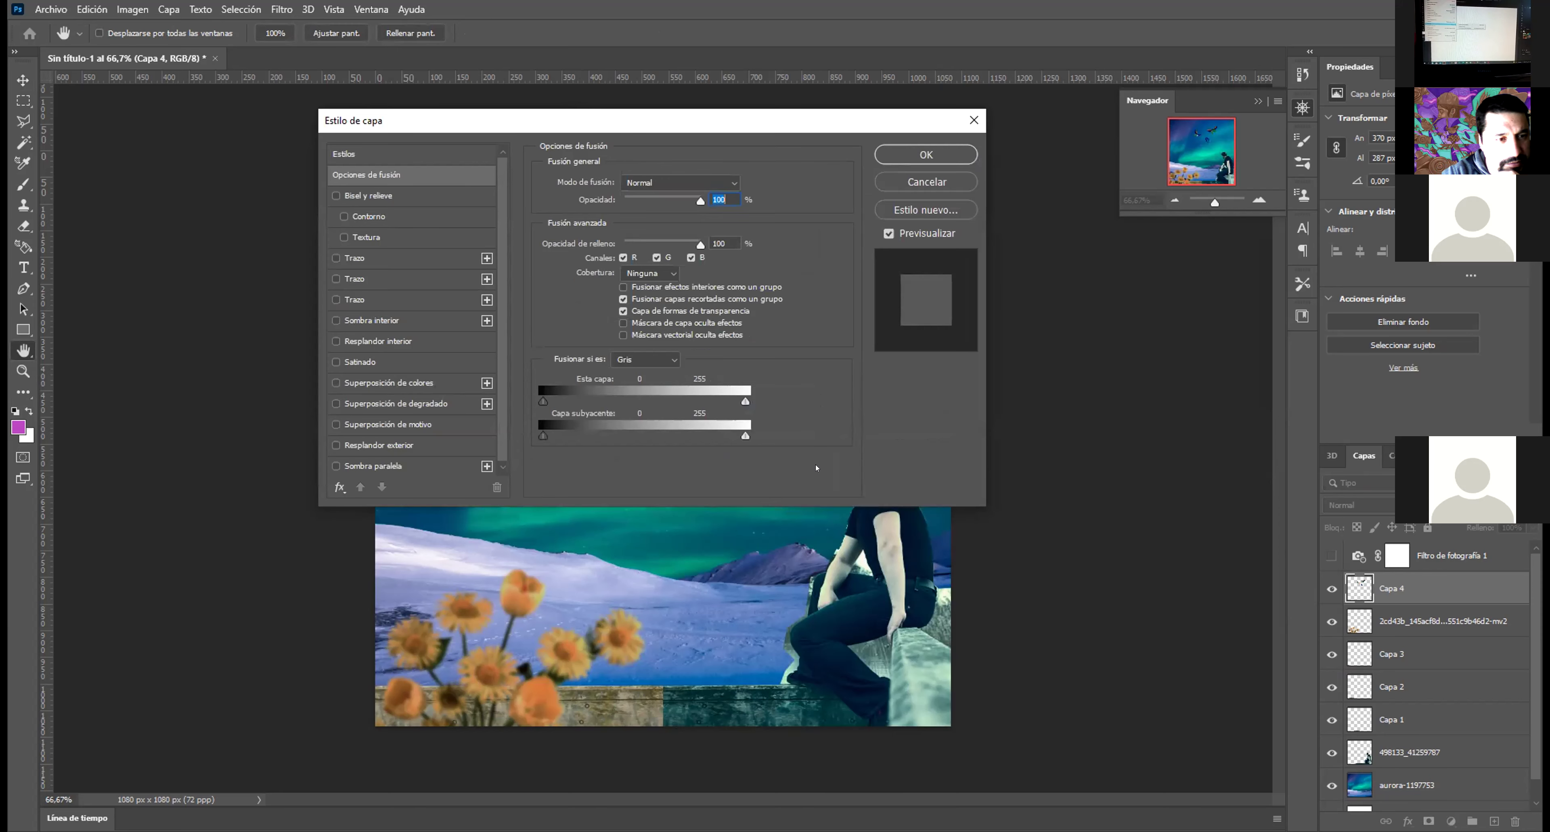
left_click_drag(843, 120, 872, 180)
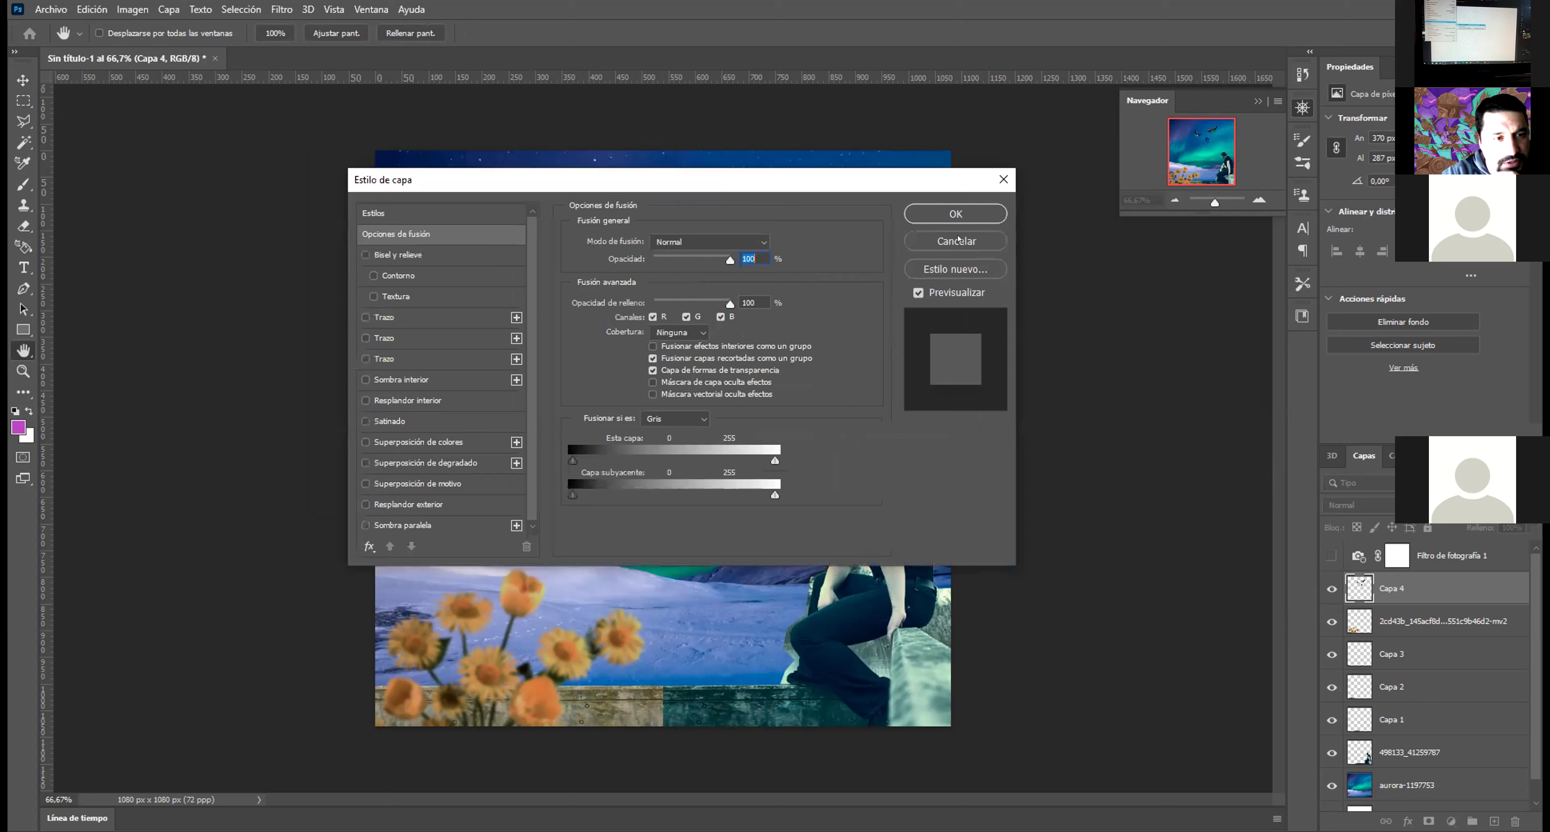
left_click(959, 239)
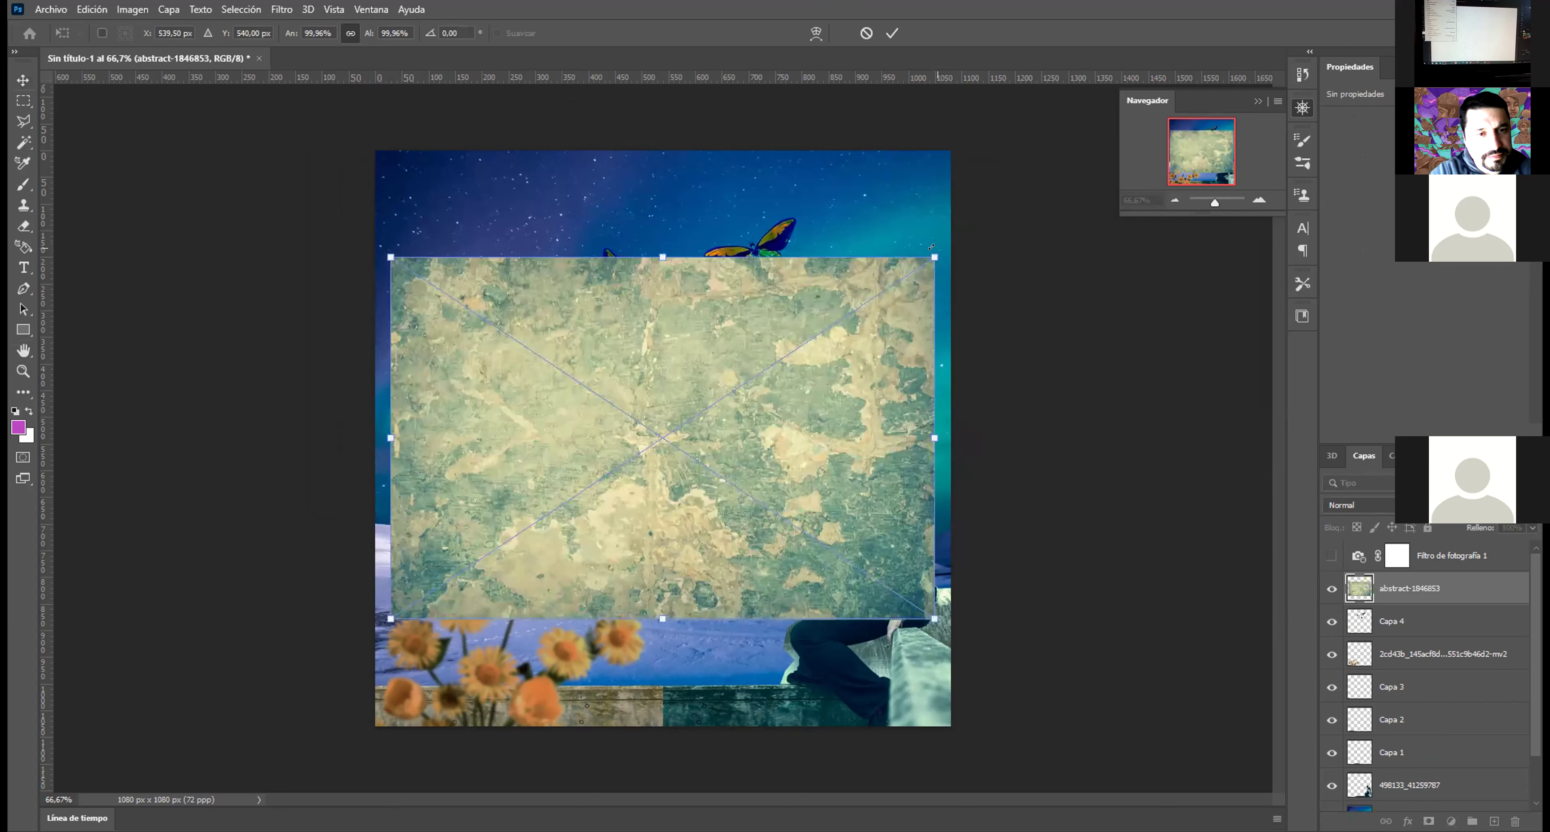
Step: Enlarge the placed abstract-1846853 texture to cover the whole canvas and set its blend mode to Difference (Diferencia)
left_click_drag(935, 257, 1033, 191)
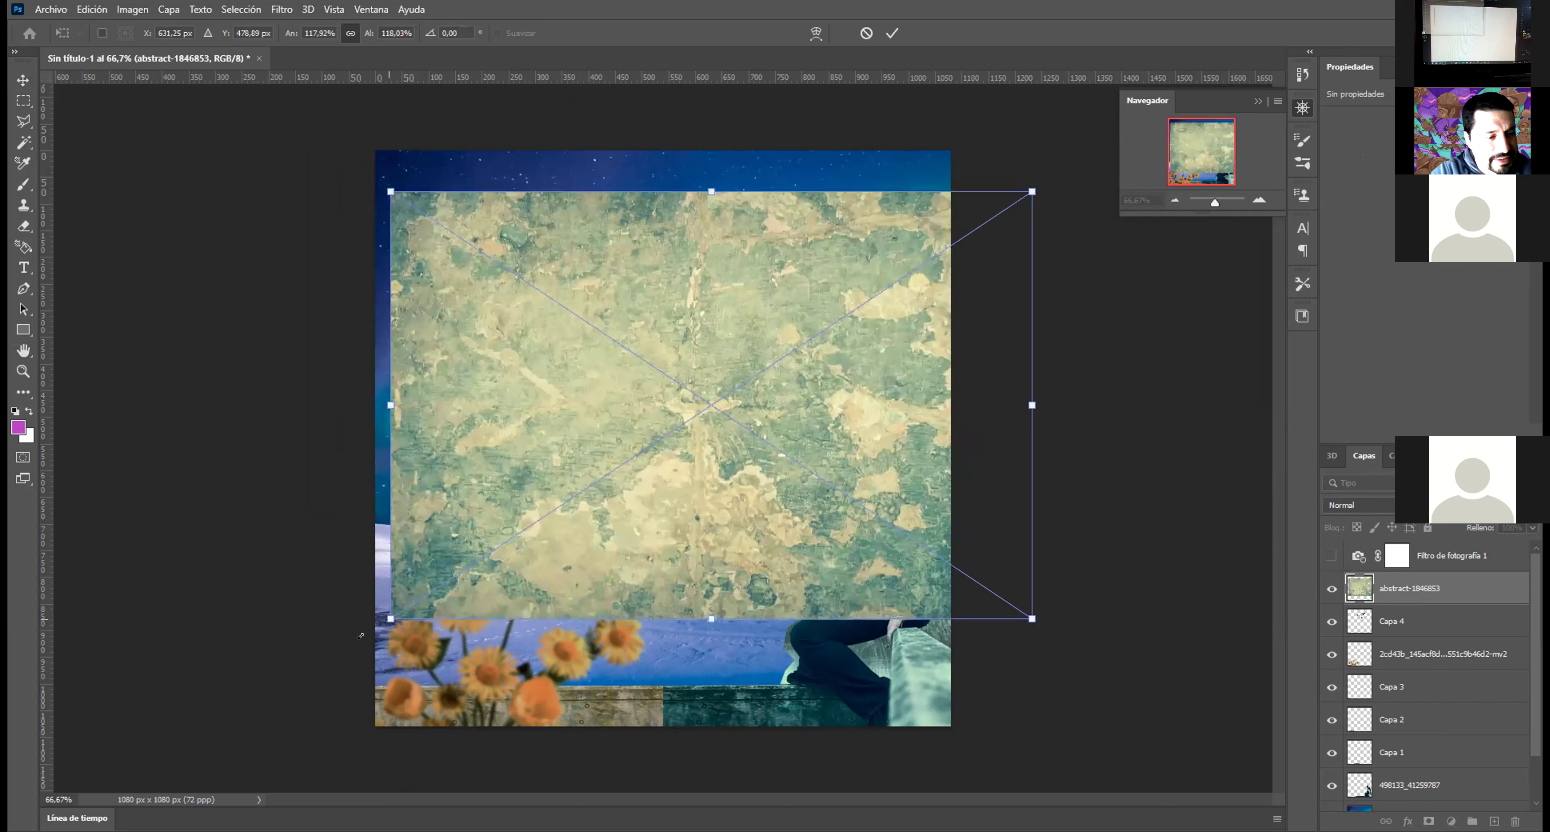
left_click_drag(390, 618, 206, 741)
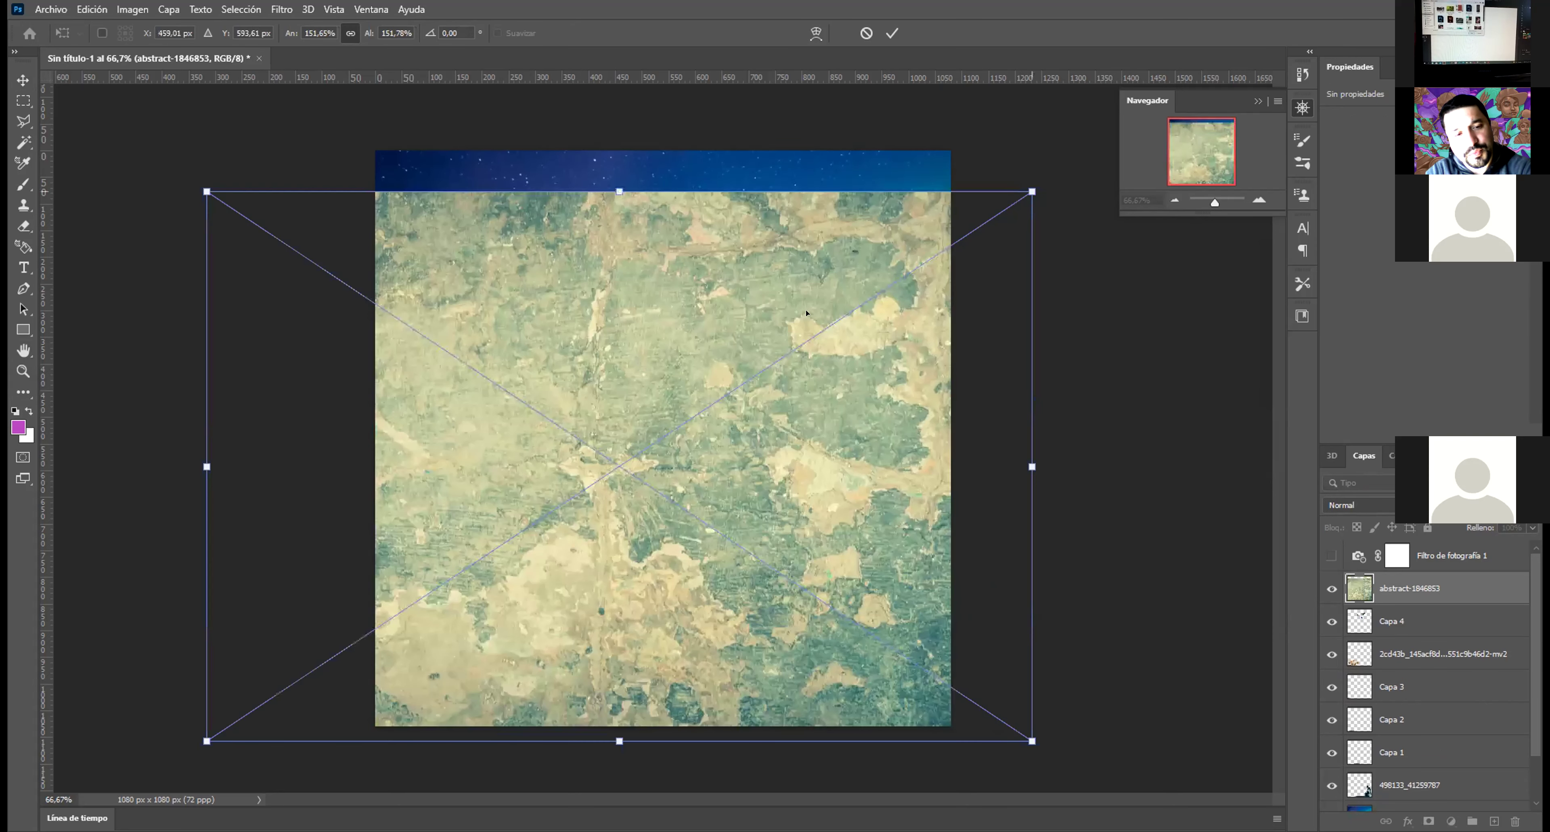
key("Return")
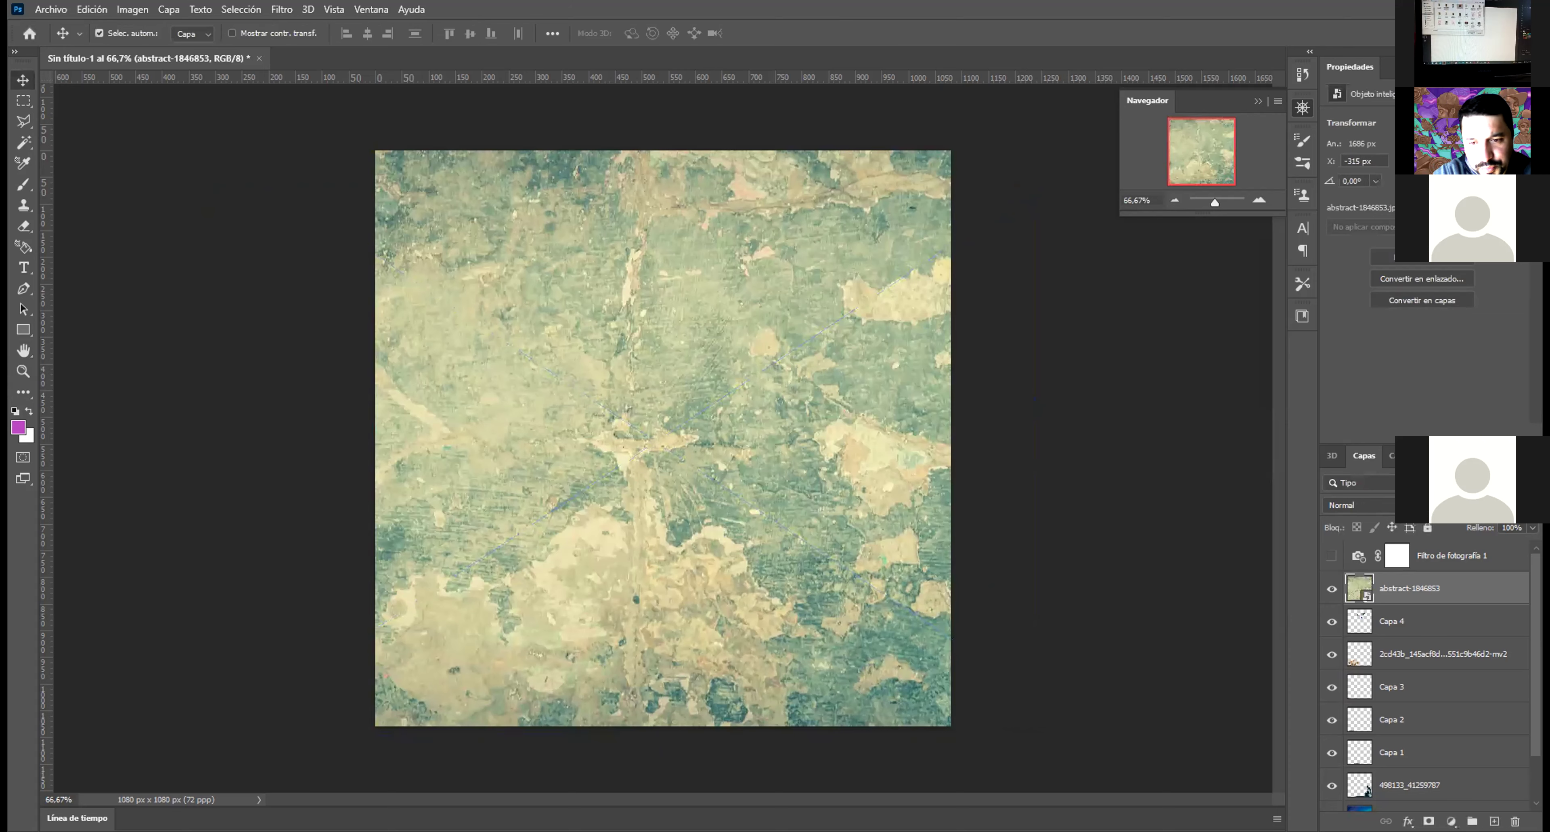
left_click(1359, 504)
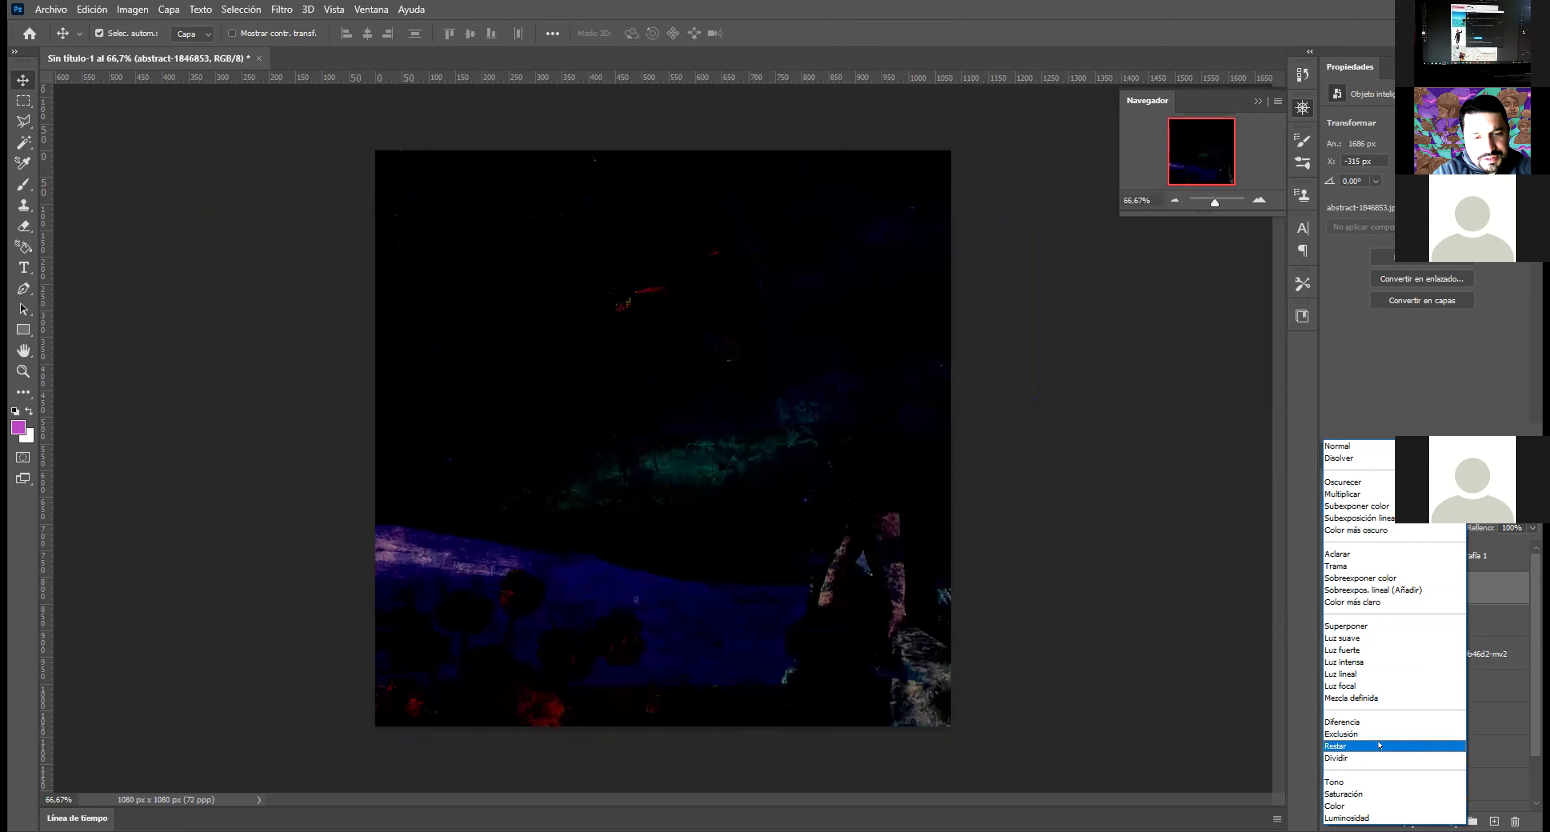
left_click(1389, 721)
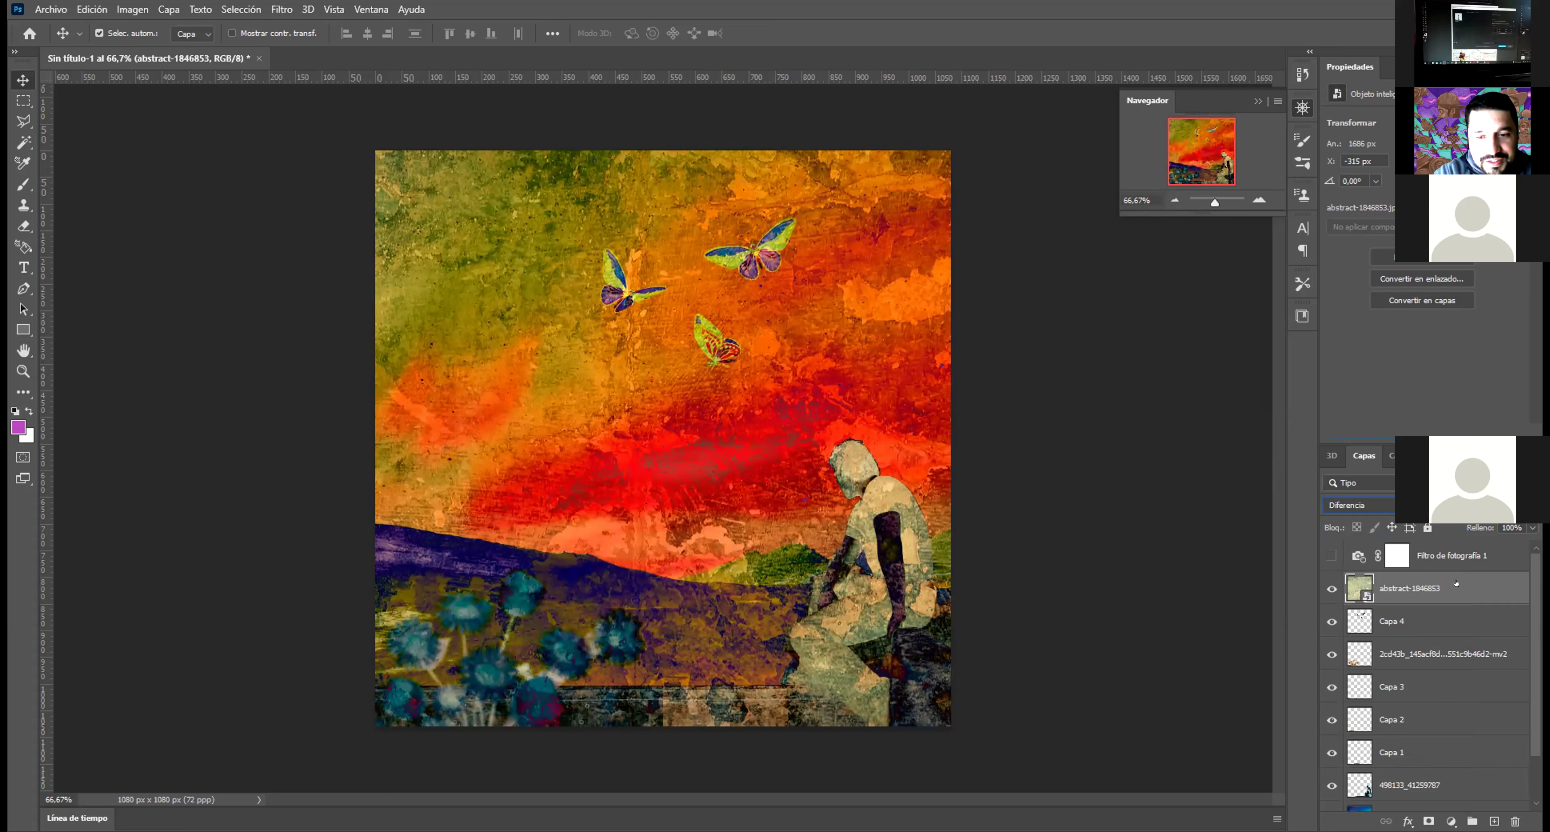
Step: Scale the butterflies on layer Capa 4 to about 229.7% and shift them slightly right and down
left_click(1395, 613)
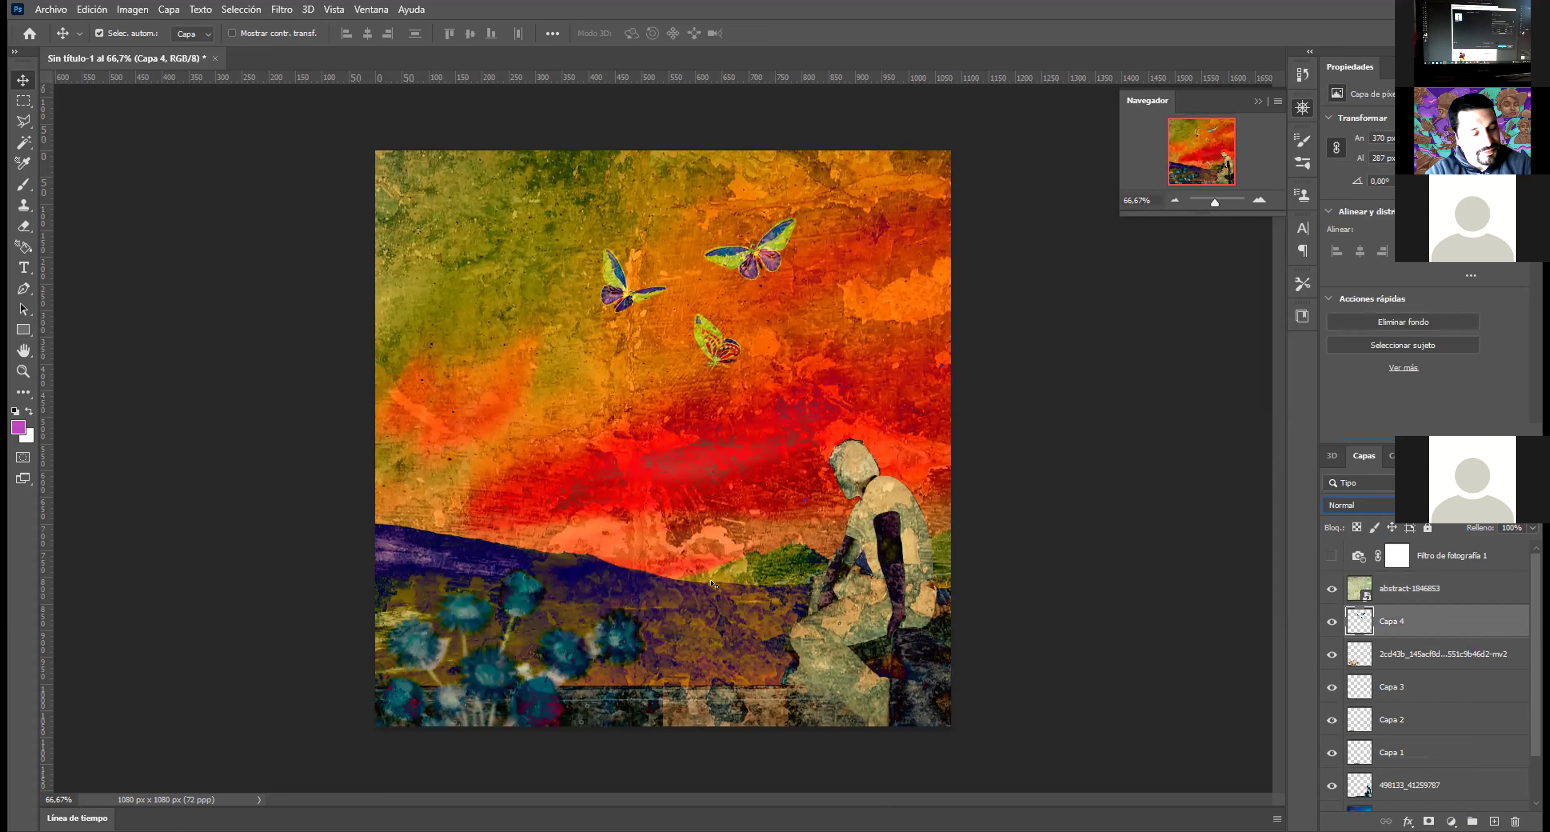
key("ctrl")
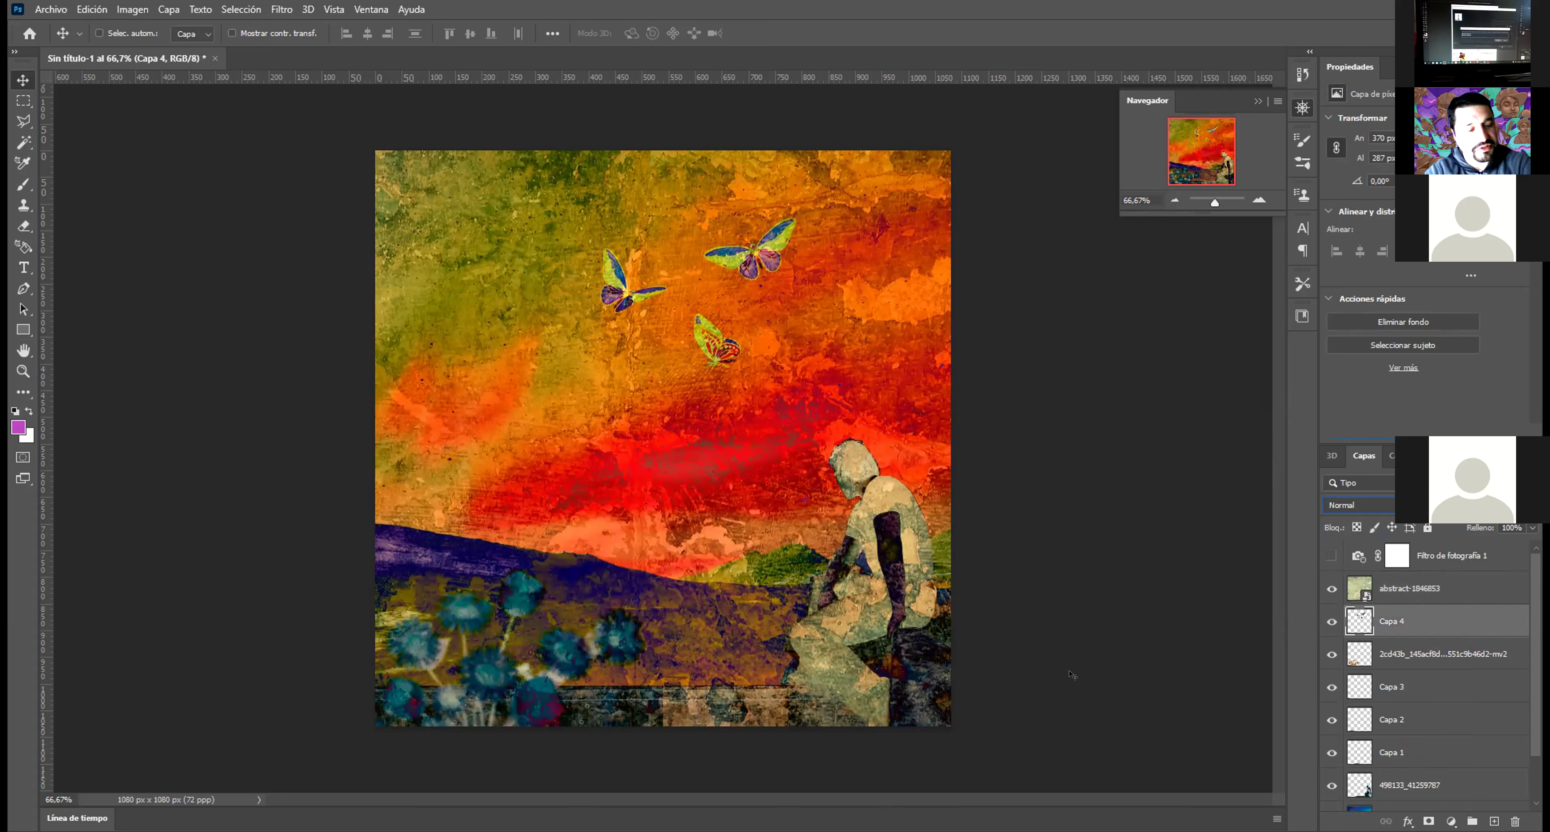
key("ctrl+t")
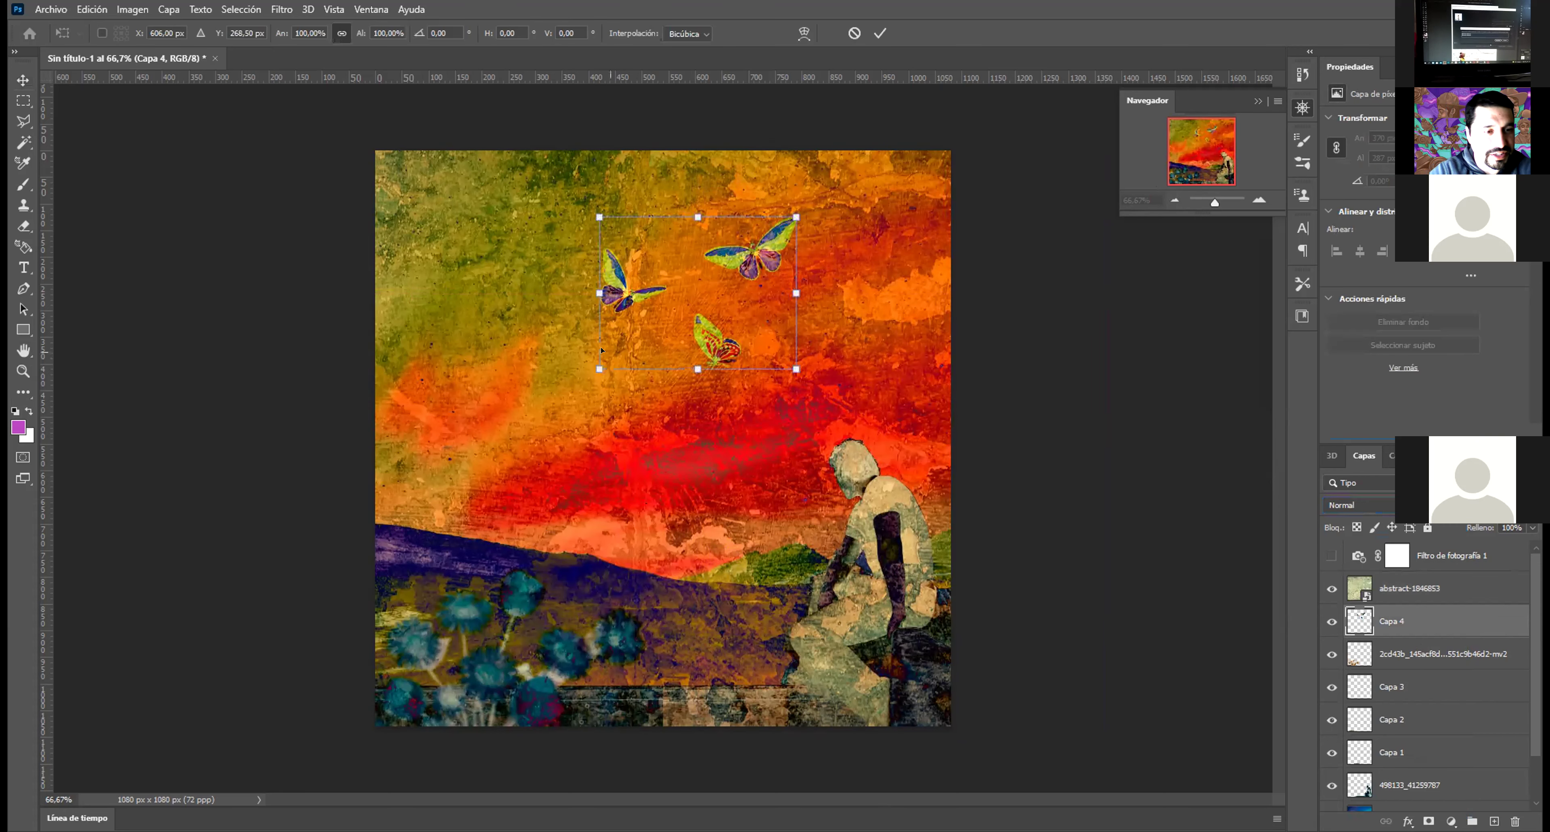
left_click_drag(395, 502, 409, 516)
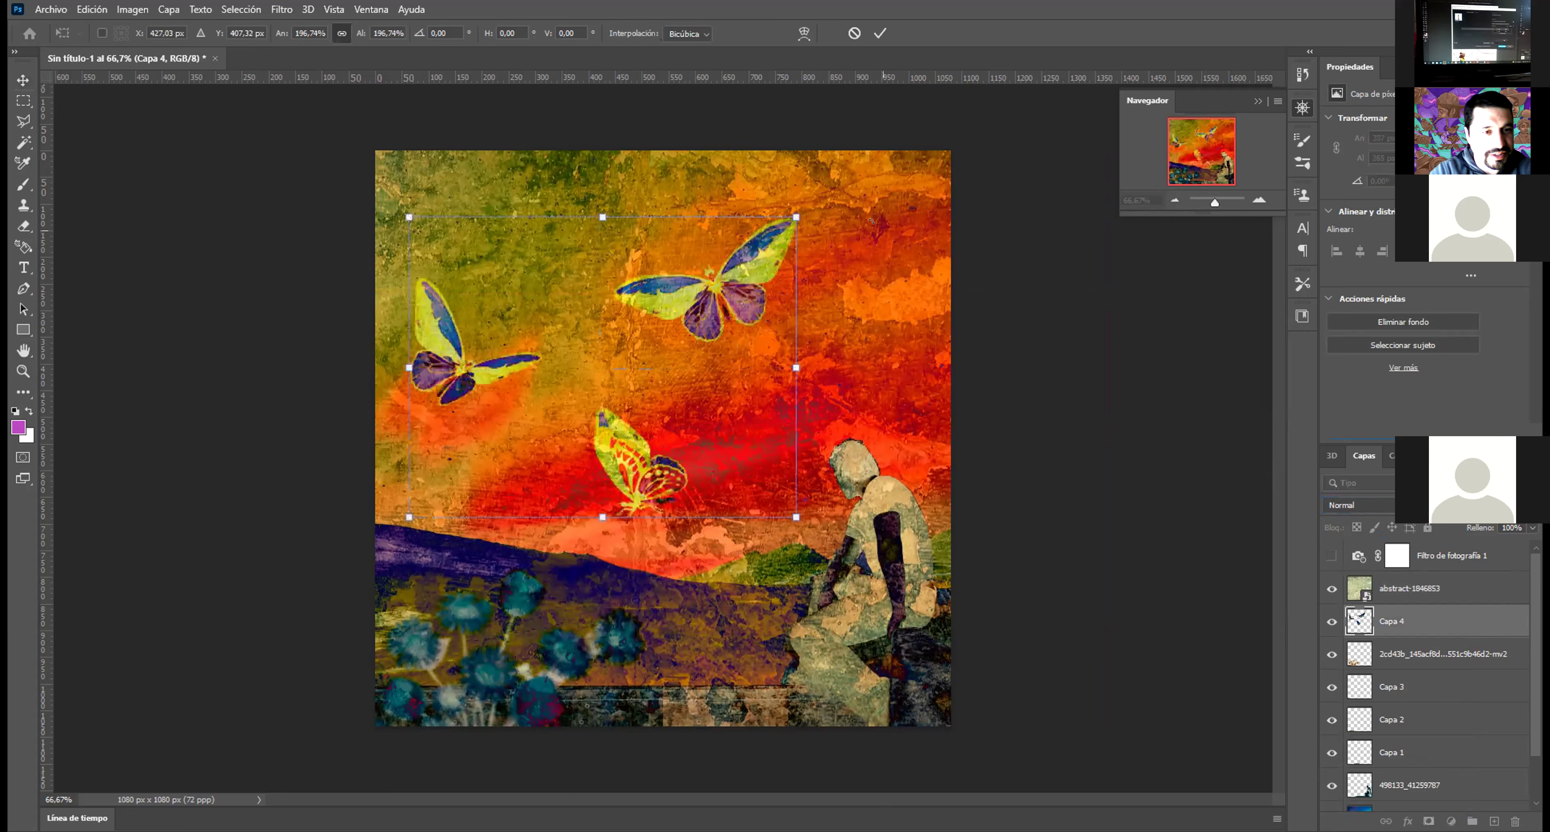
left_click_drag(867, 172, 861, 167)
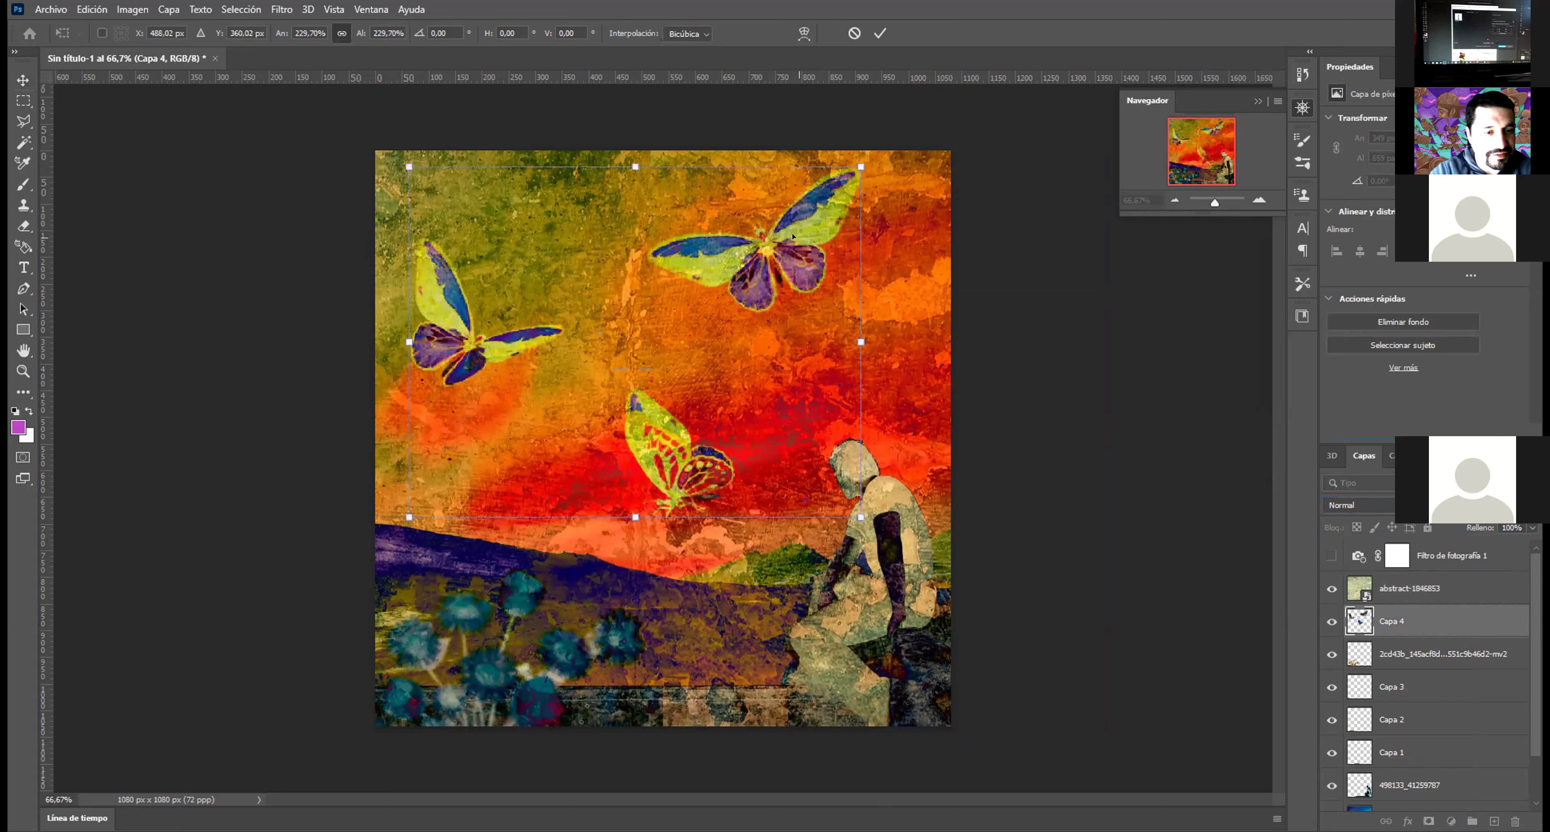
left_click_drag(764, 247, 794, 265)
key("Return")
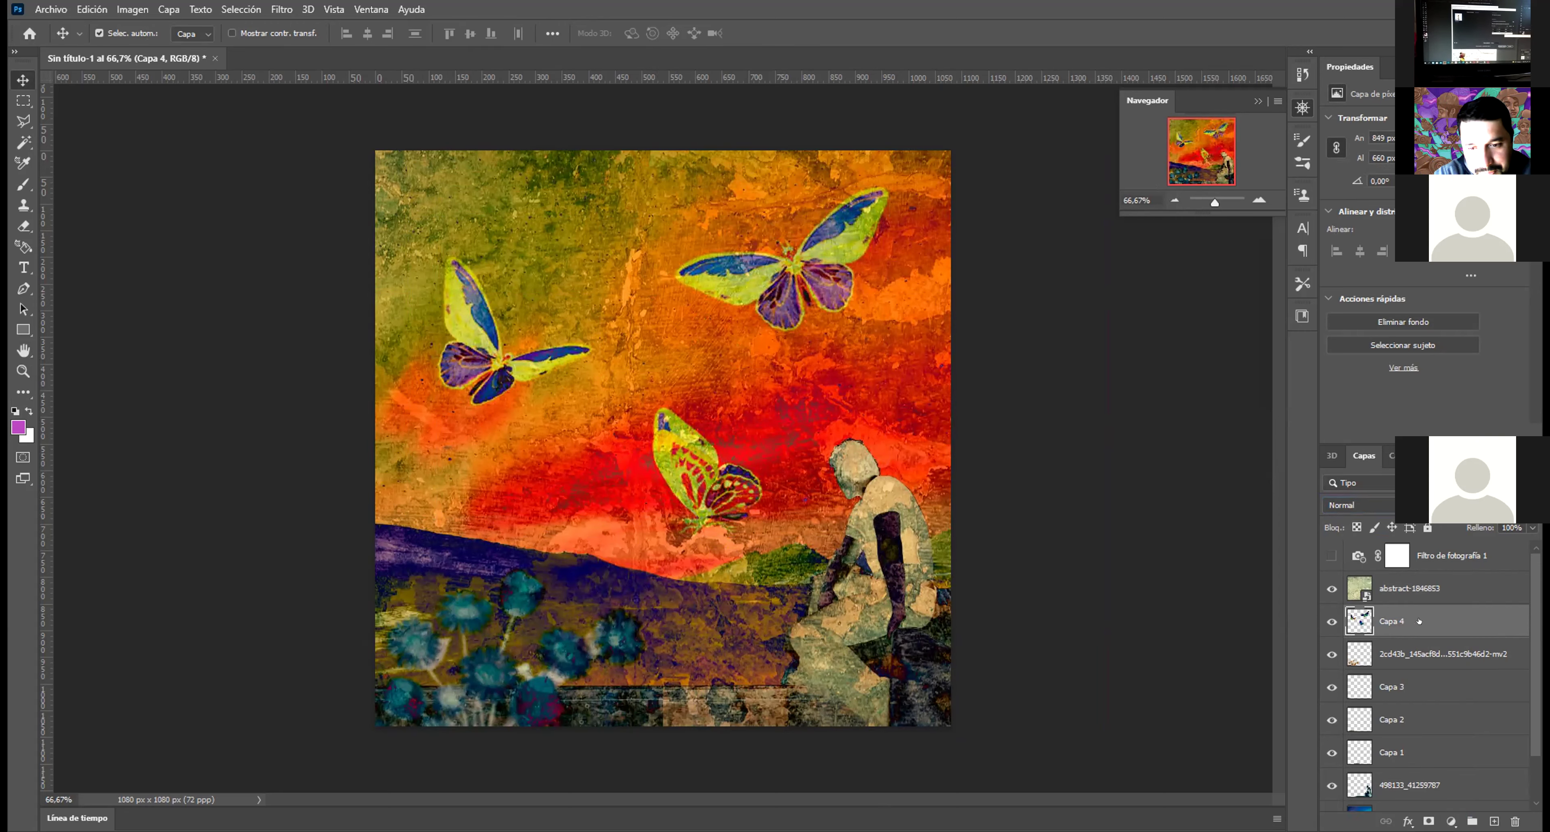
Step: Set the abstract-1846853 texture's blend mode to Multiply (Multiplicar) and its opacity to 62%
left_click(1432, 584)
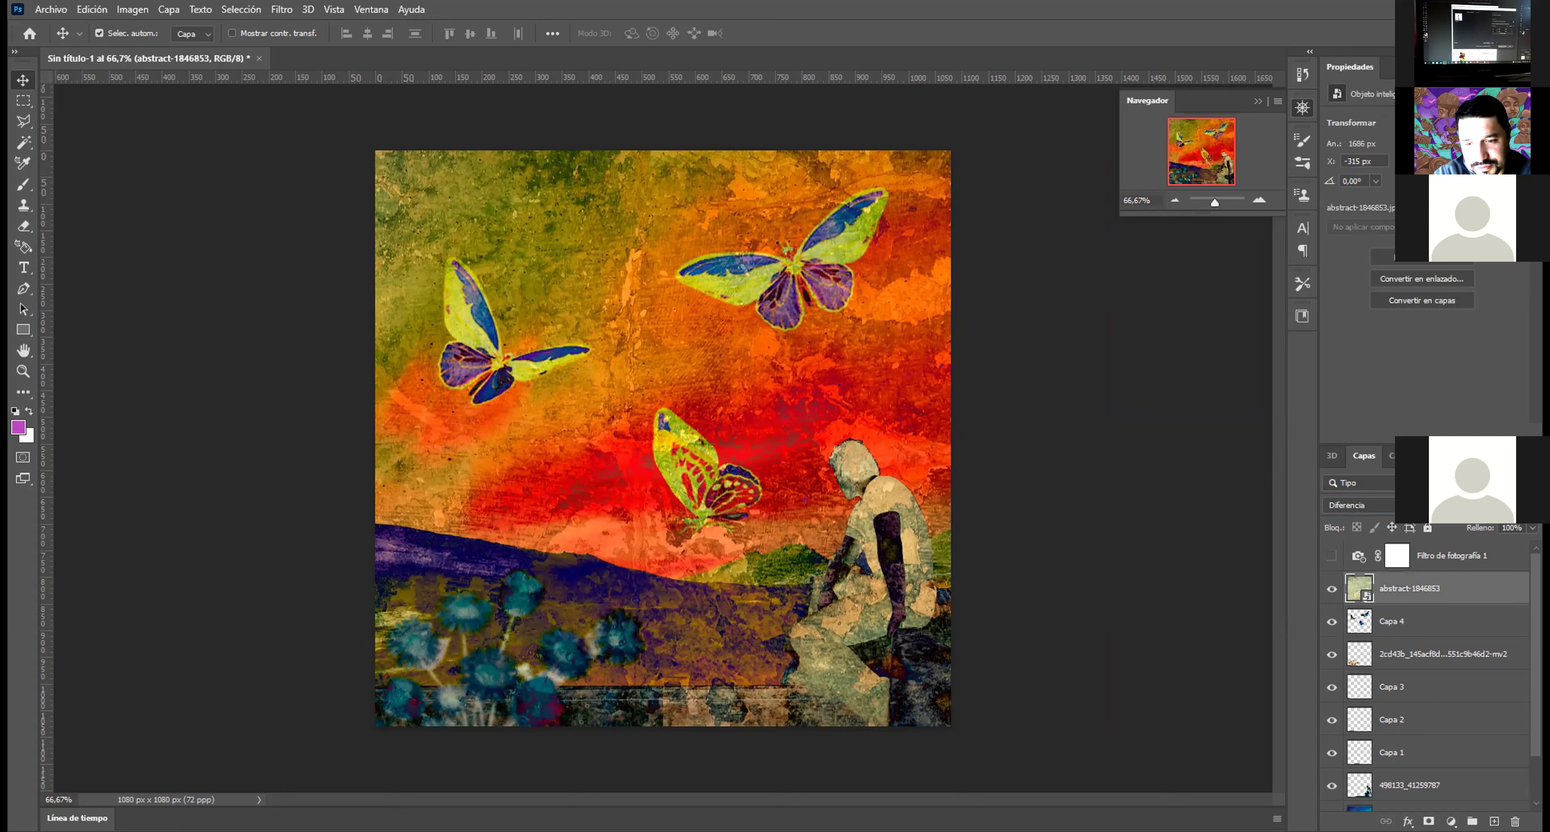
left_click(1363, 505)
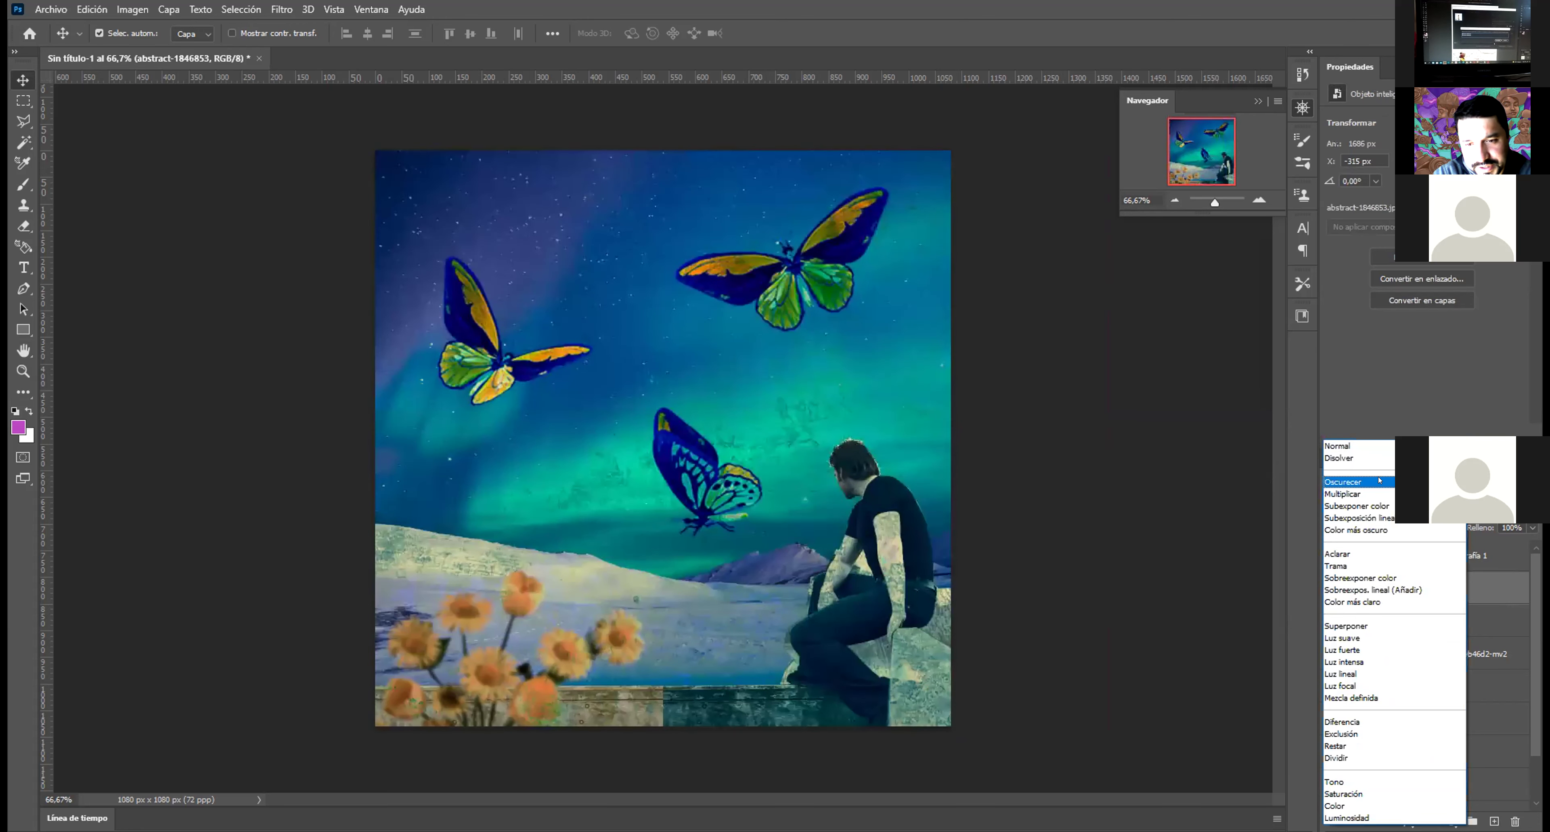
left_click(1390, 493)
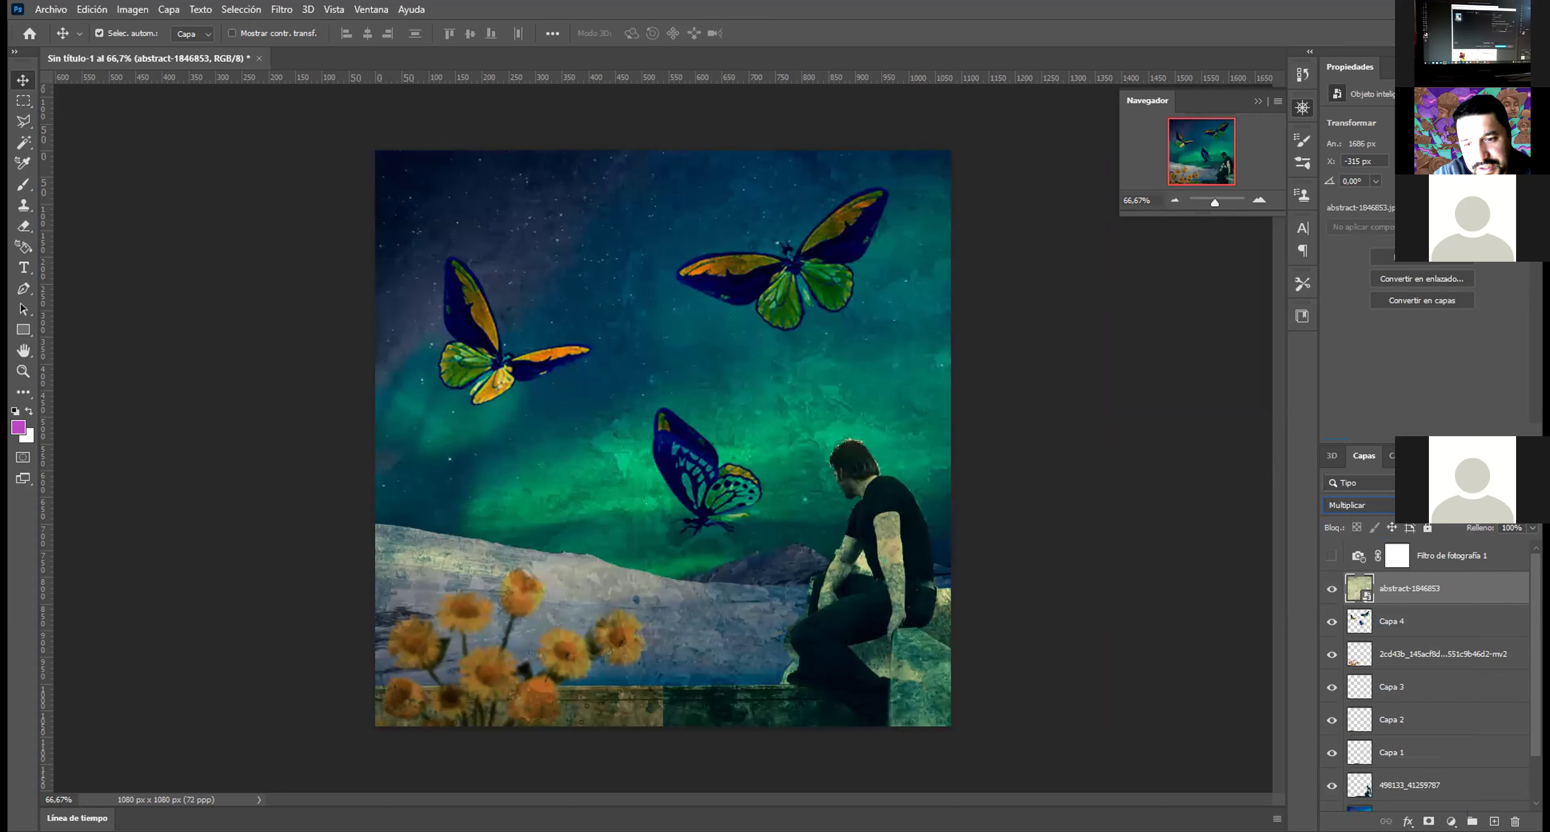
mouse_move(1533, 527)
left_mouse_down()
mouse_move(1482, 527)
mouse_move(1502, 526)
left_mouse_up()
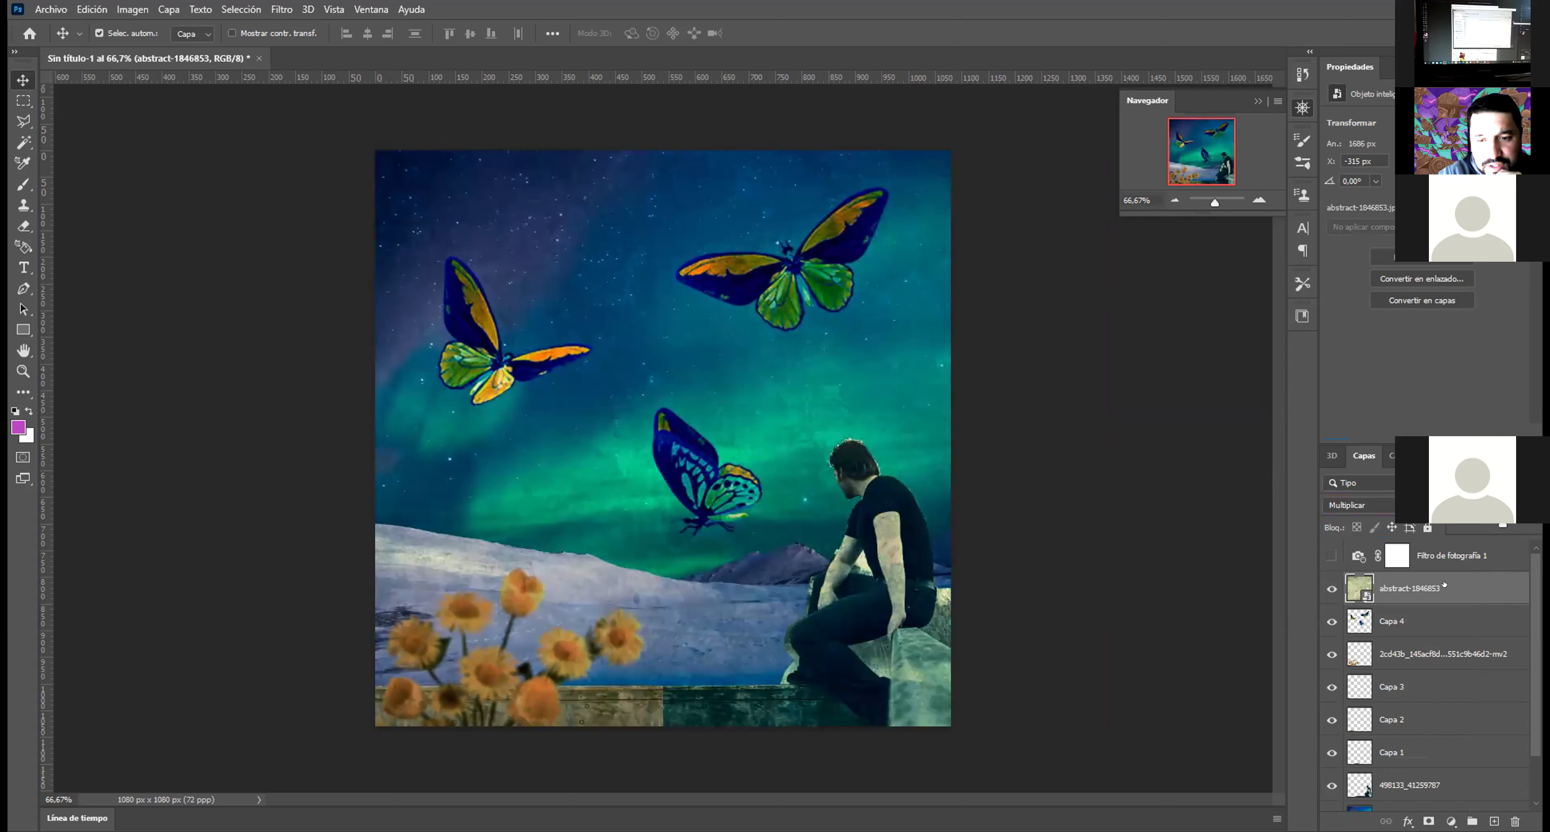
Step: Add a Color Overlay (Superposición de colores) effect to the abstract-1846853 texture, keeping the canvas in view
left_click(616, 299)
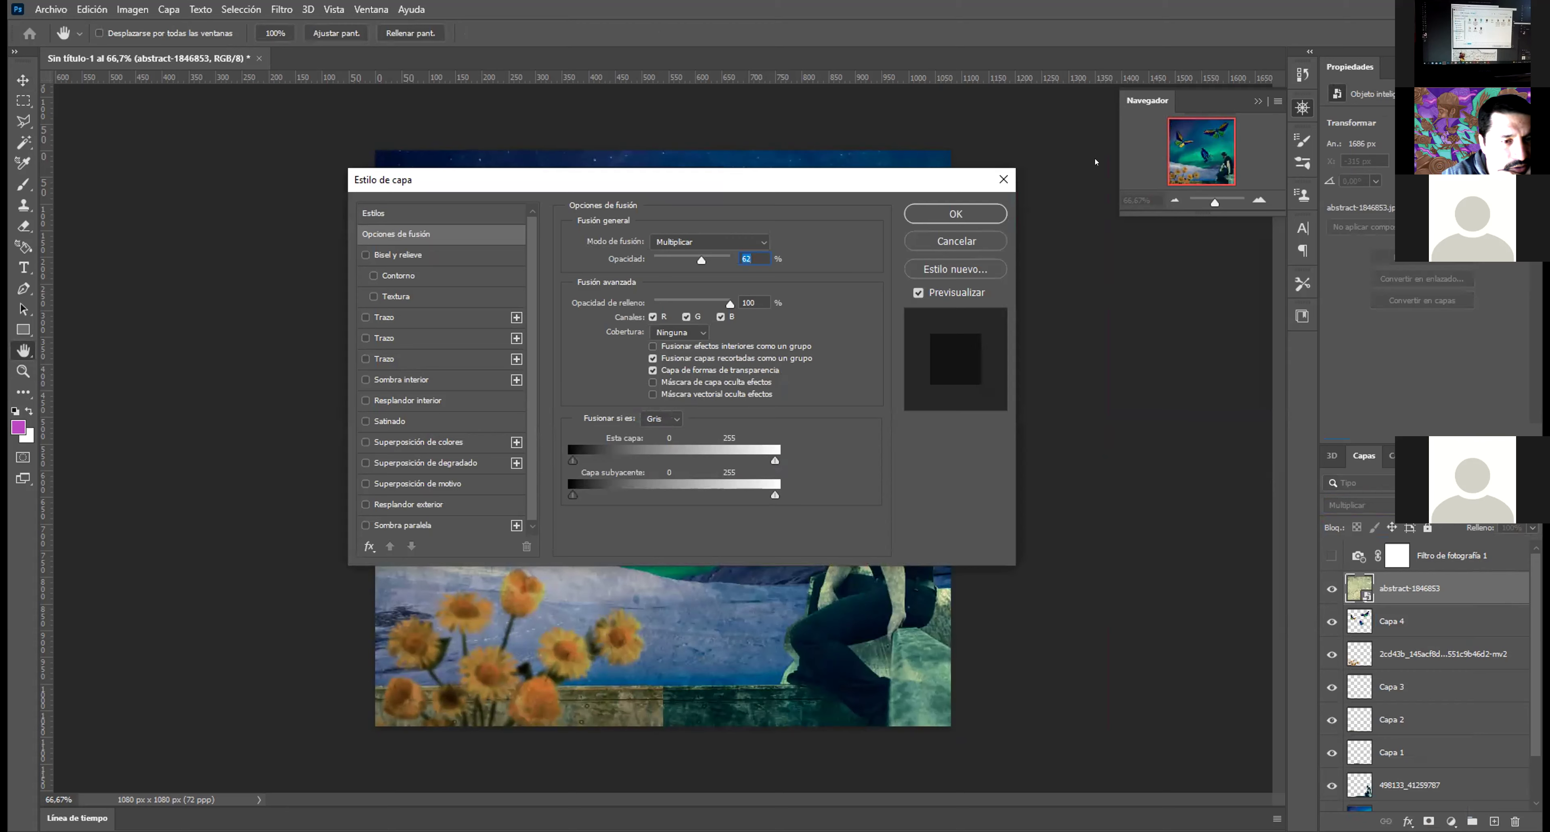
left_click_drag(987, 178, 963, 168)
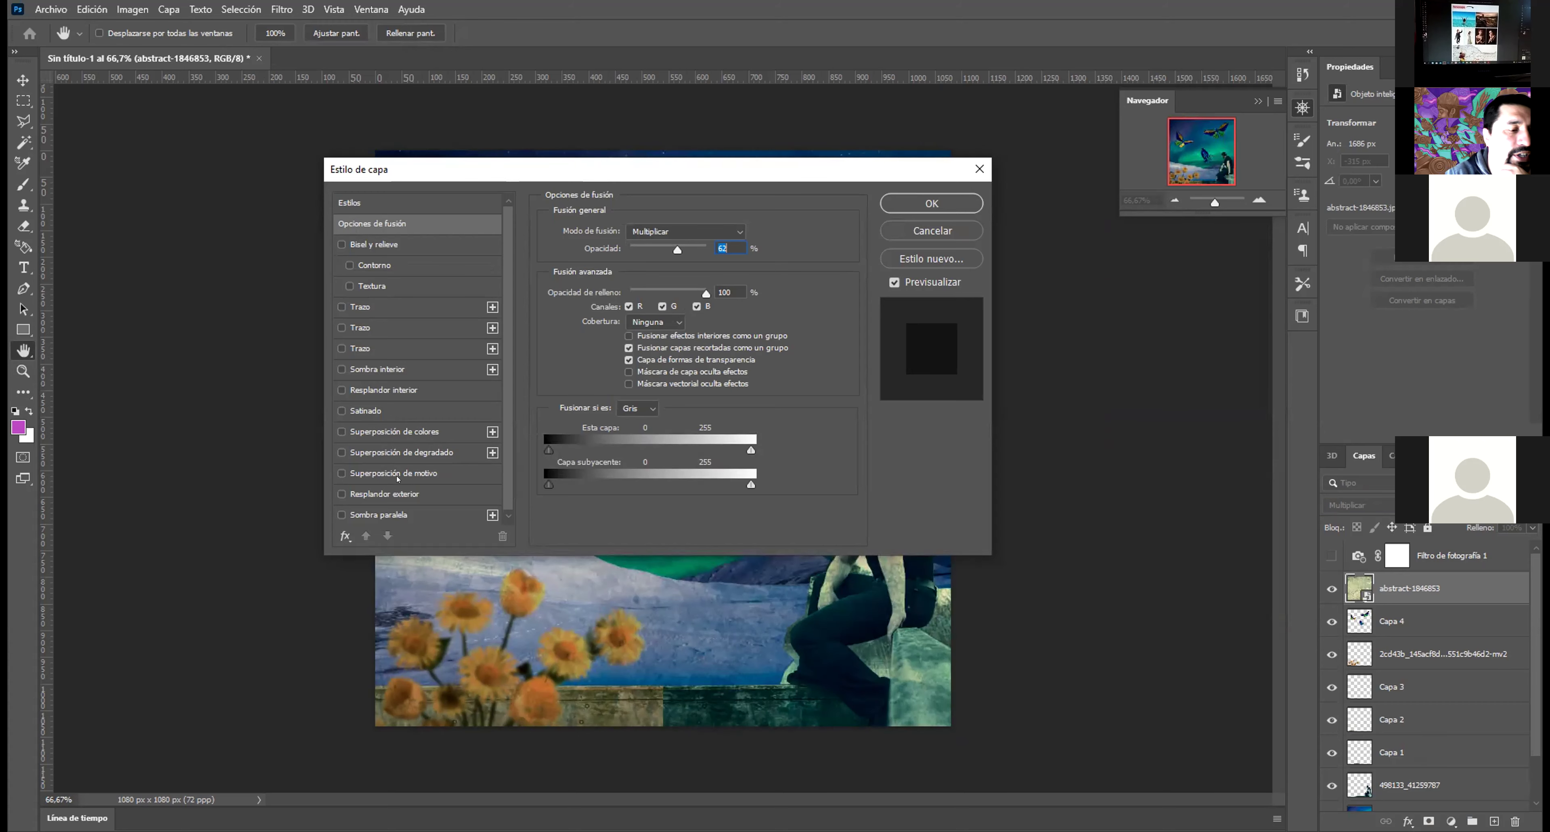
left_click(366, 436)
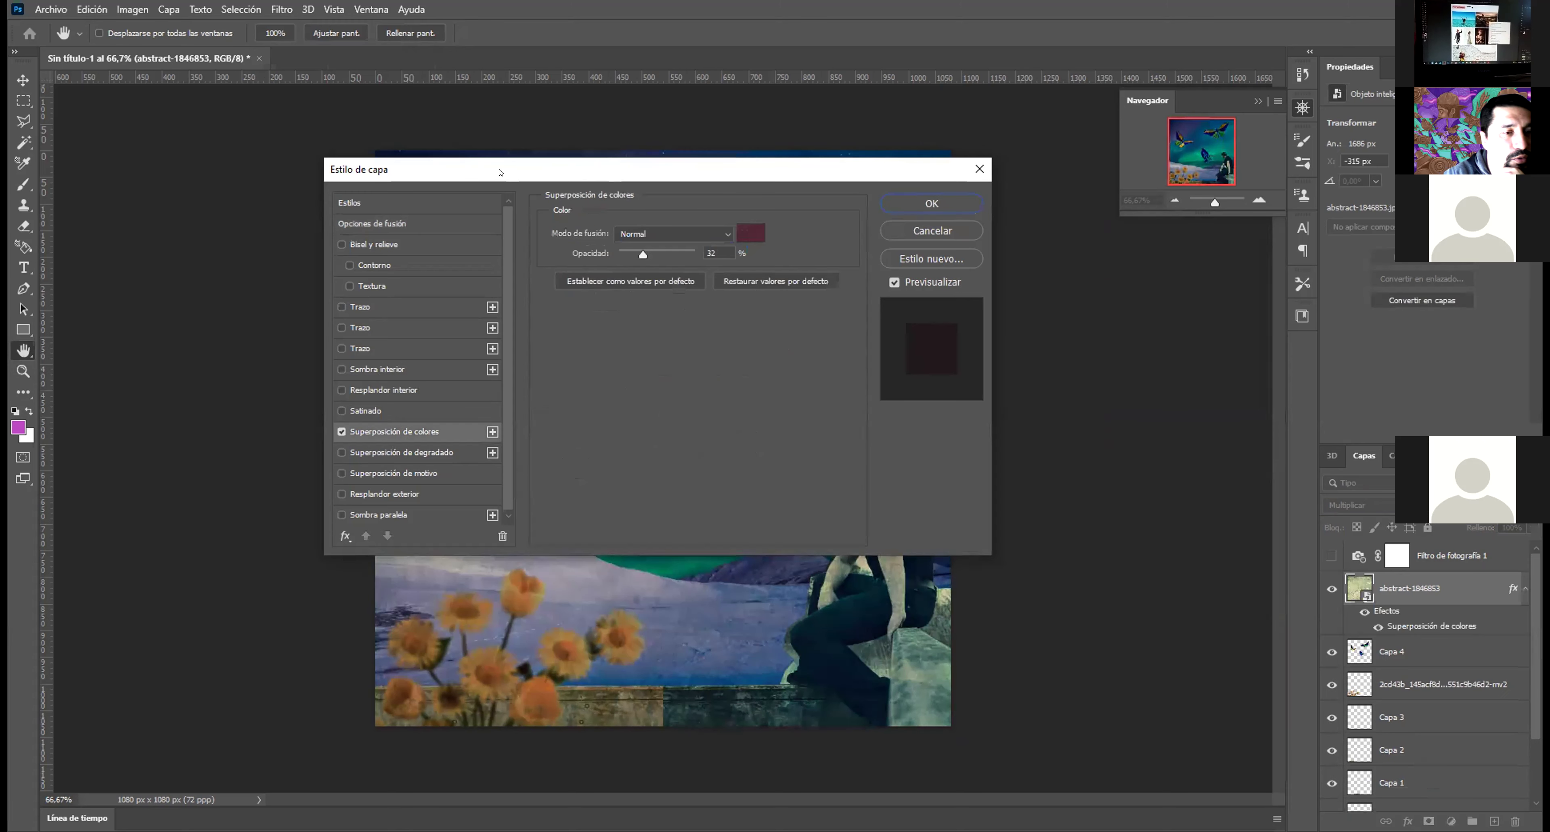
left_click_drag(499, 172, 1007, 136)
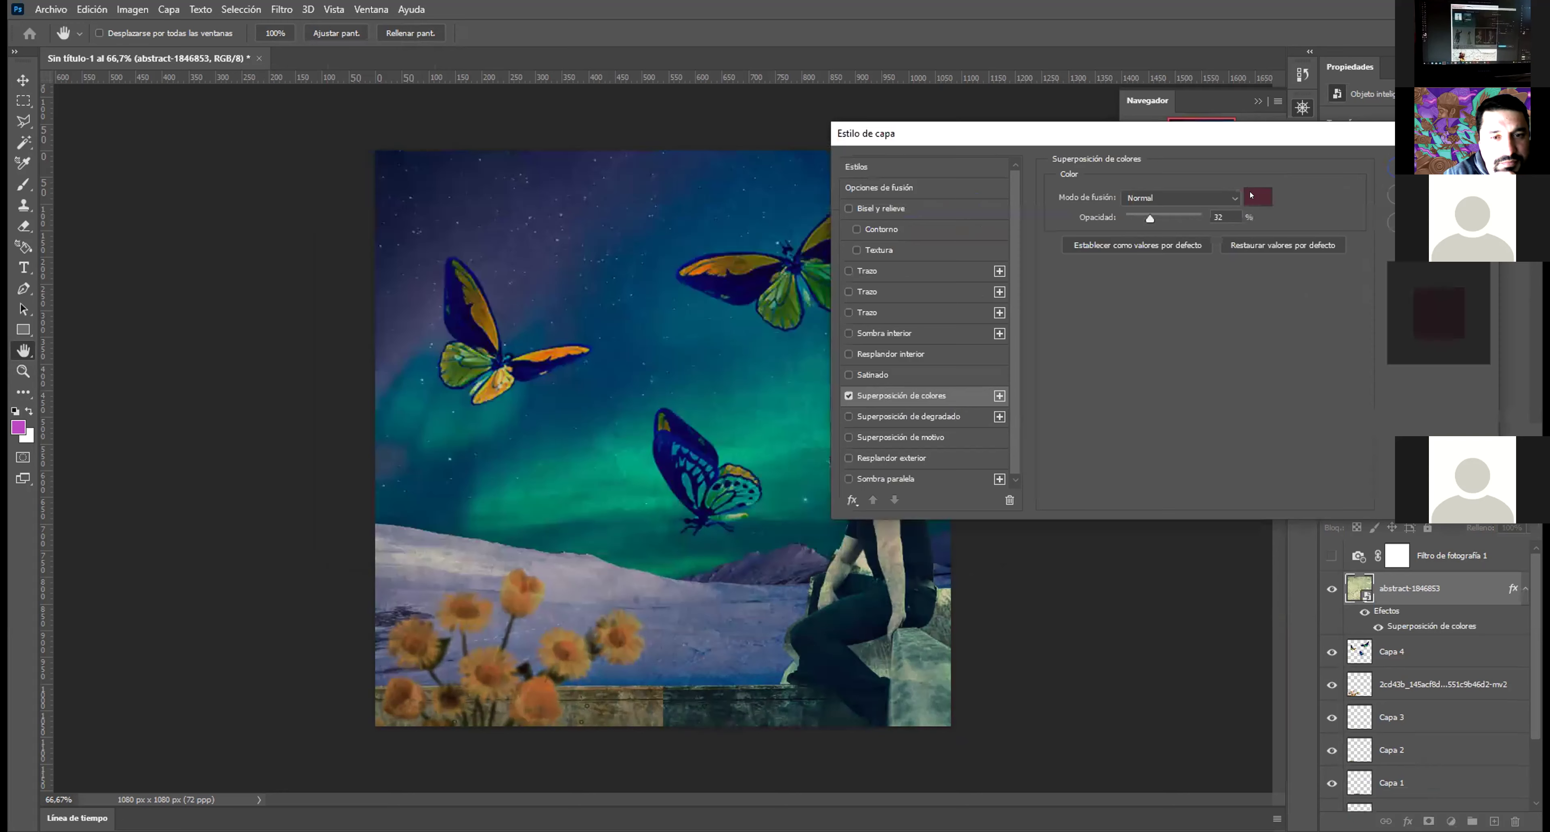
Step: Try pink, dark blue, green and bright blue as the texture's overlay color, ending with orange ff8a00
left_click(1258, 197)
left_click(1164, 244)
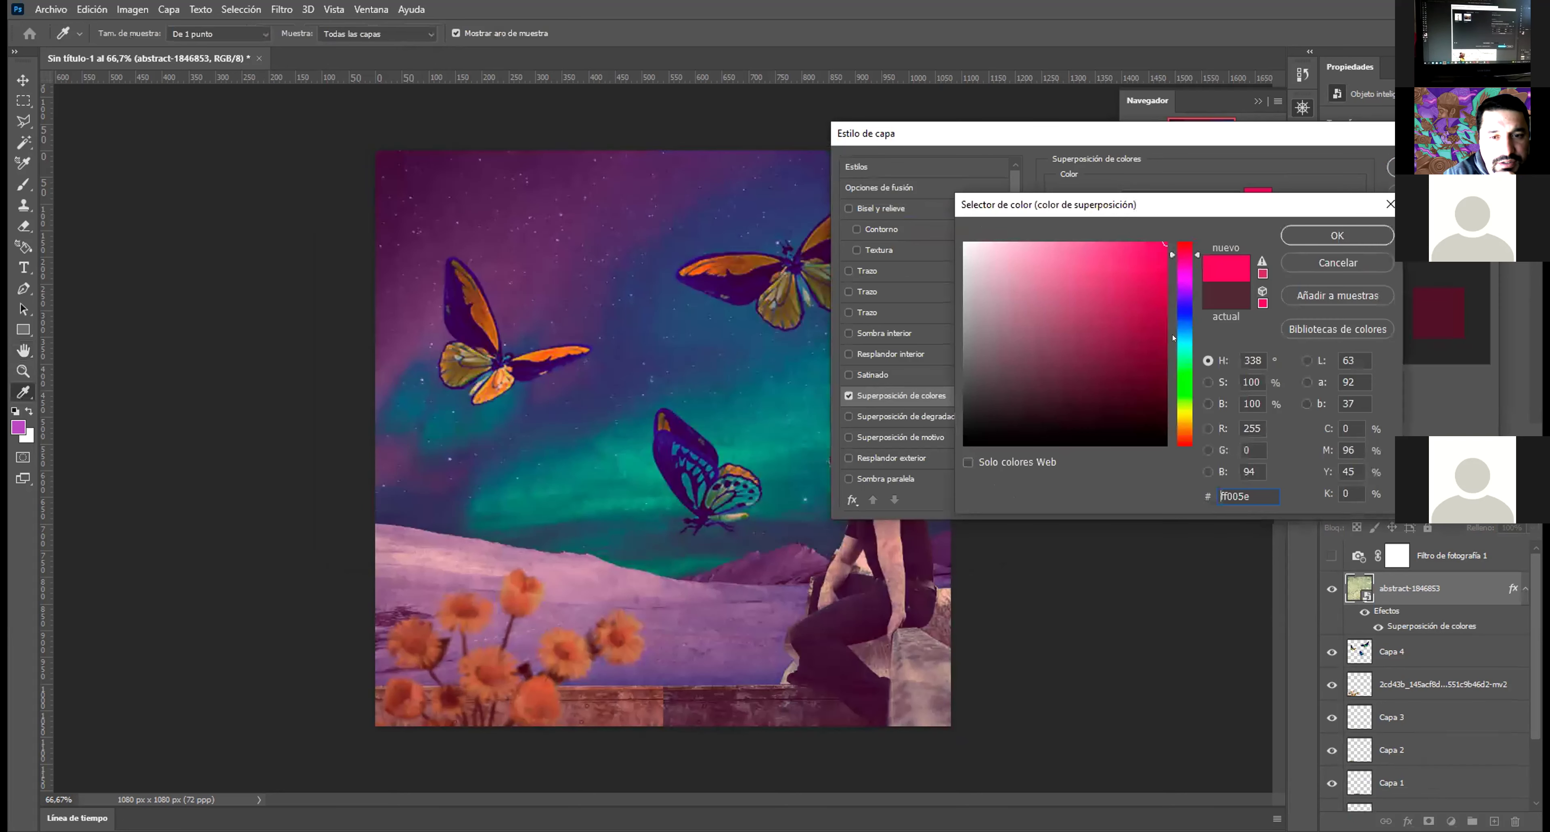
left_click(1178, 315)
left_click(1105, 372)
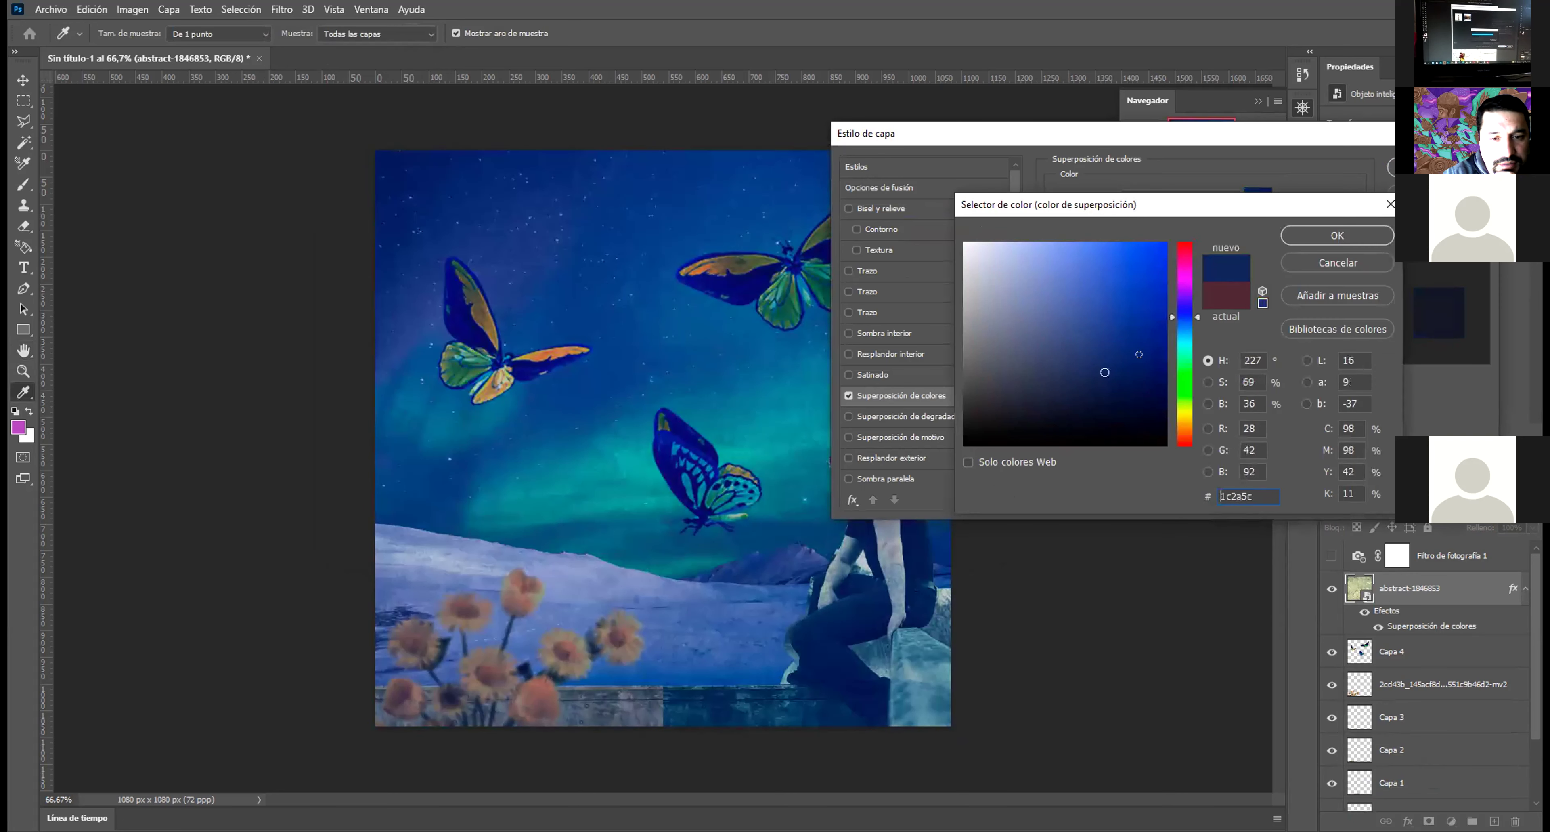
left_click(1186, 362)
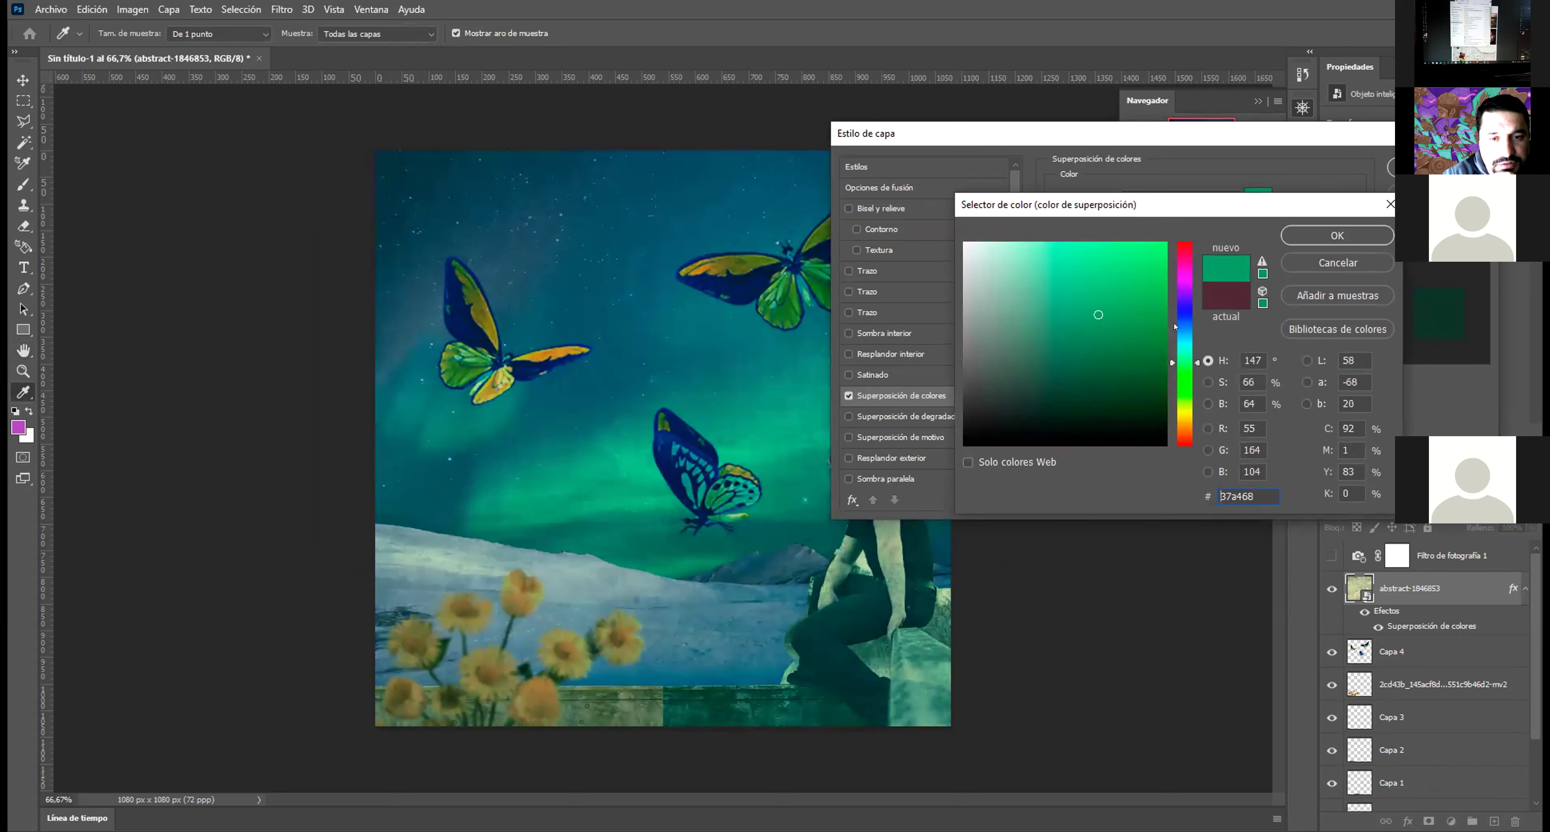
left_click(1184, 331)
left_click(1162, 247)
left_click(1167, 242)
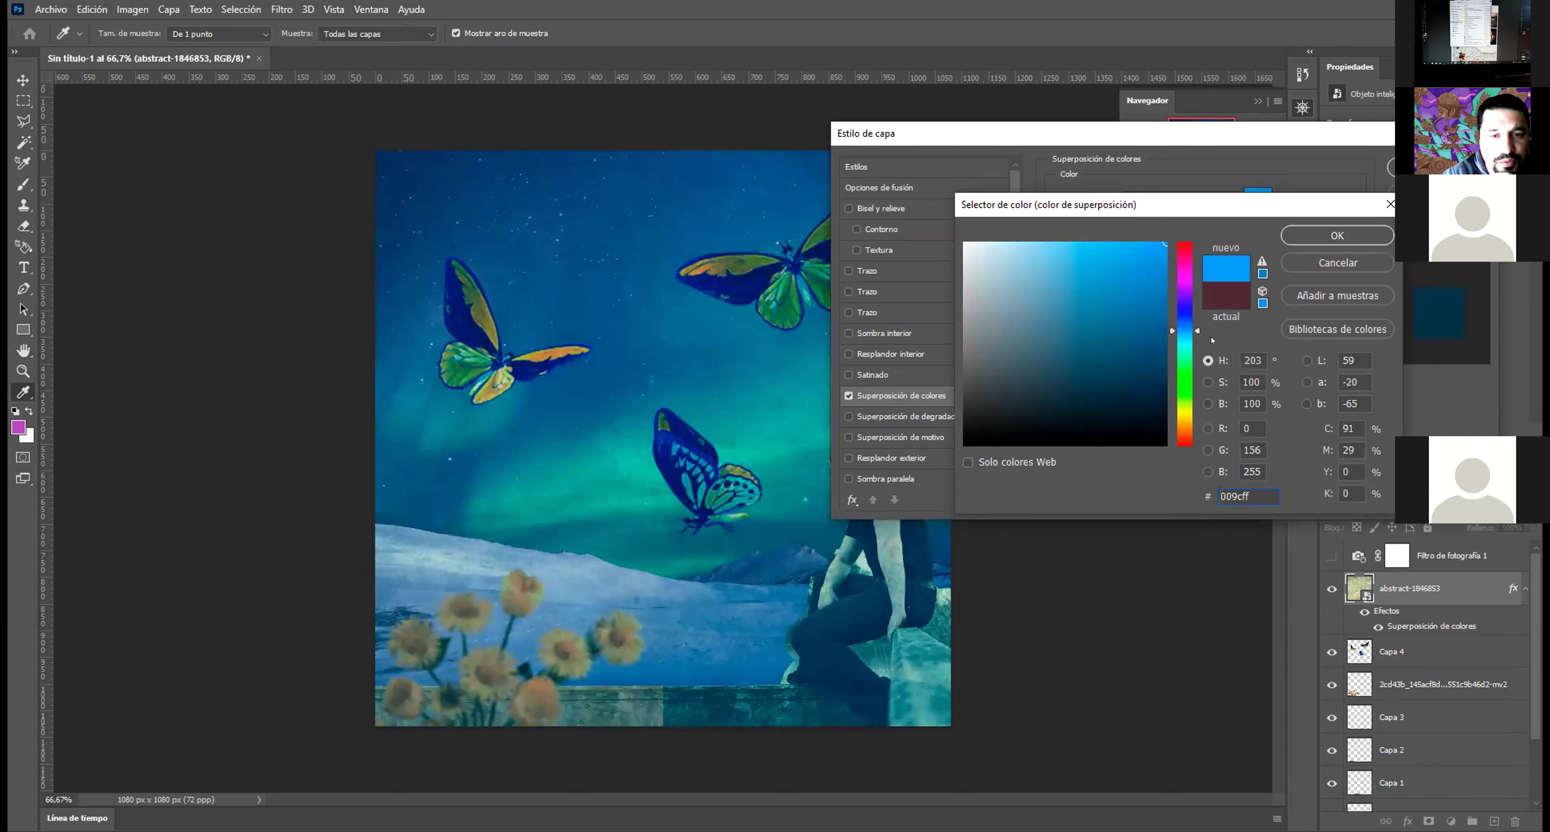
left_click(1184, 427)
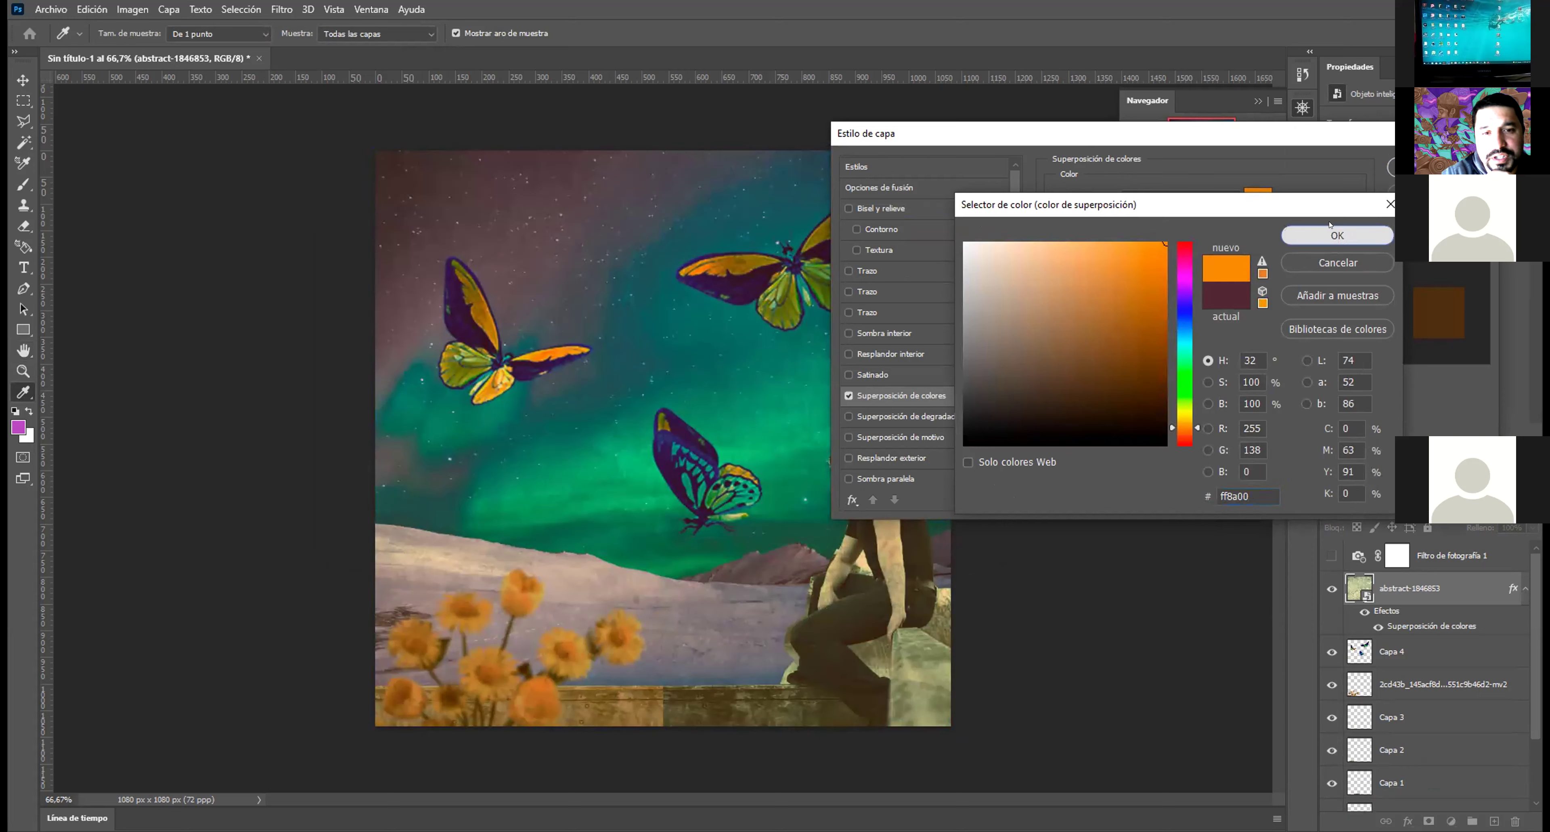
left_click(1337, 236)
Step: Set the texture's overlay color to magenta ea00ff
left_click(1250, 199)
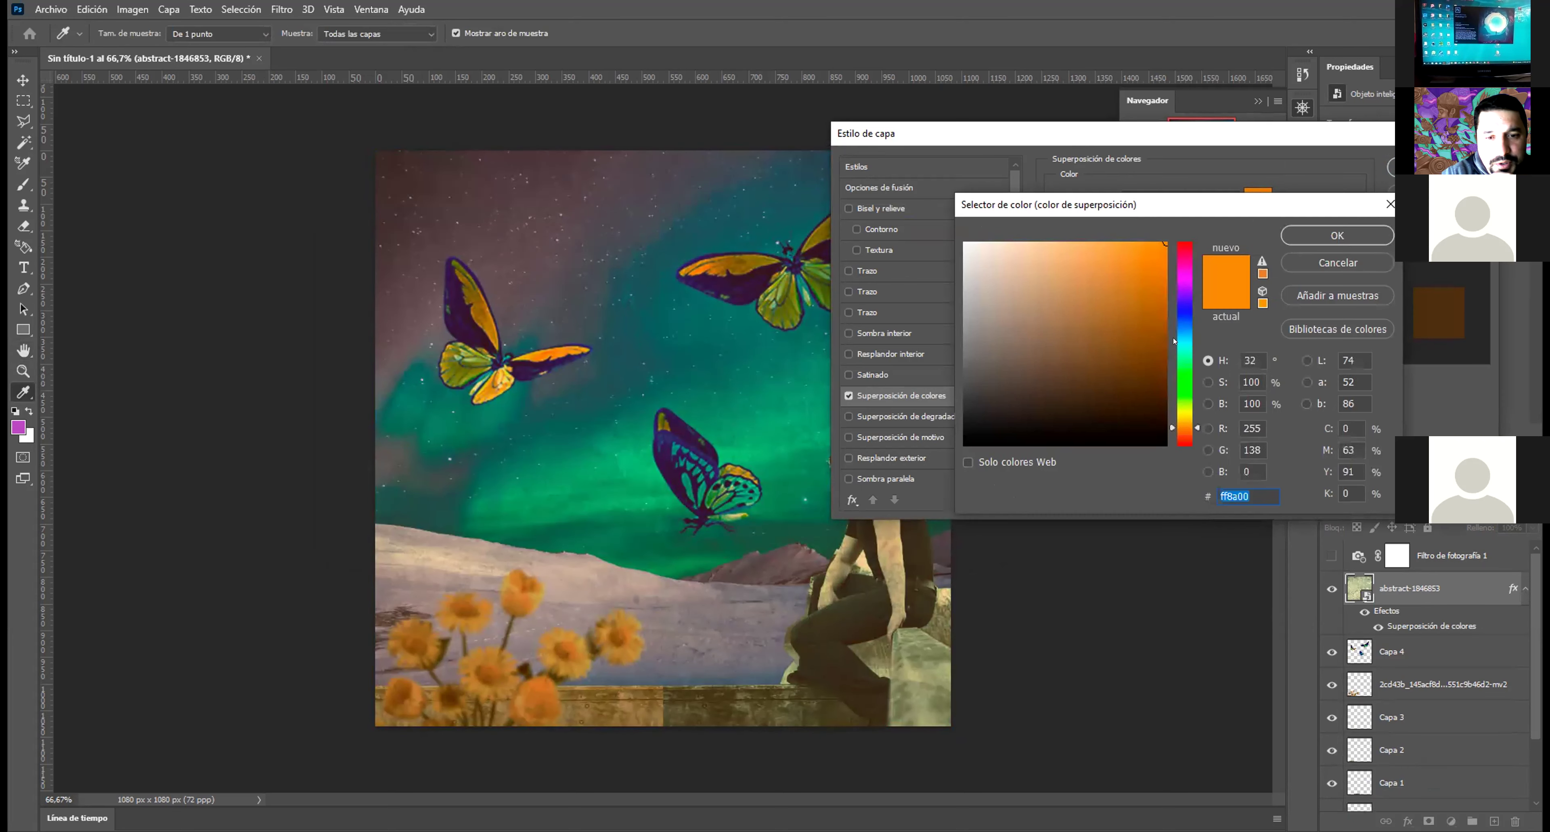
left_click(1181, 280)
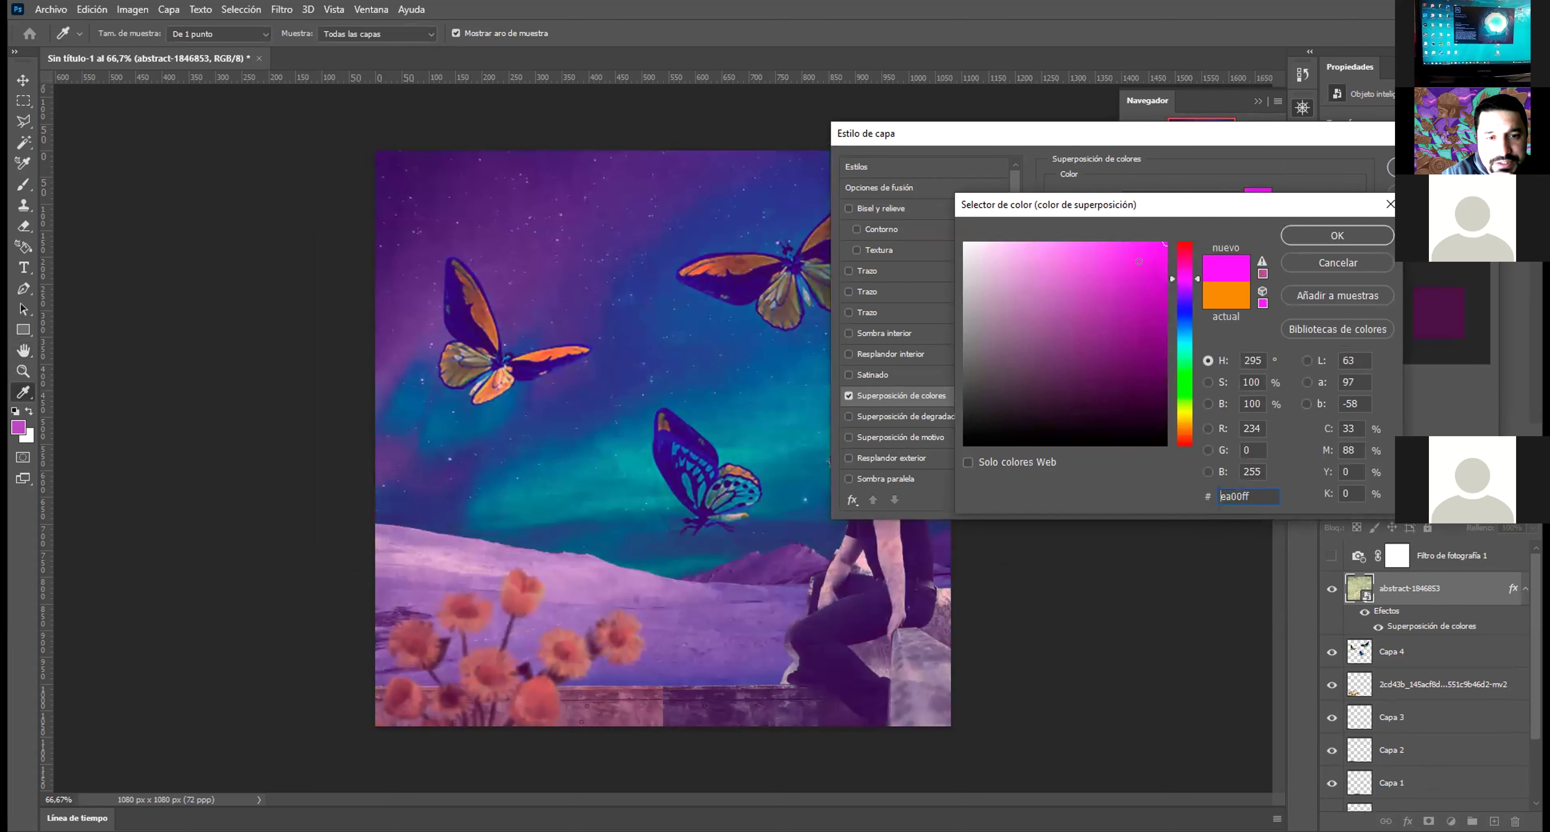
left_click(1356, 234)
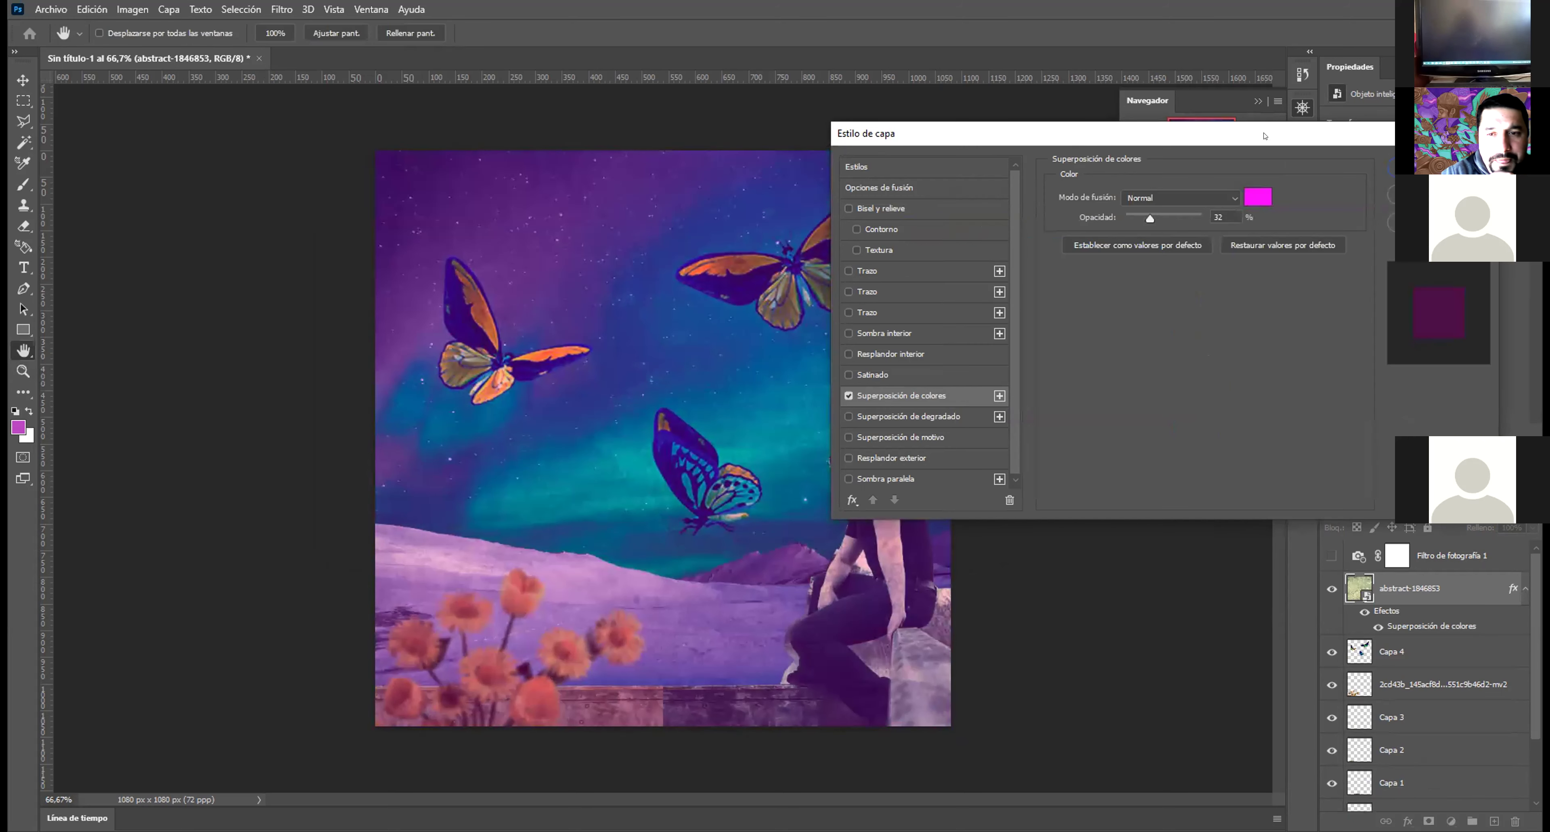
Step: Apply the magenta Color Overlay effect to the abstract-1846853 texture layer
left_click_drag(1265, 135, 1287, 153)
key("Return")
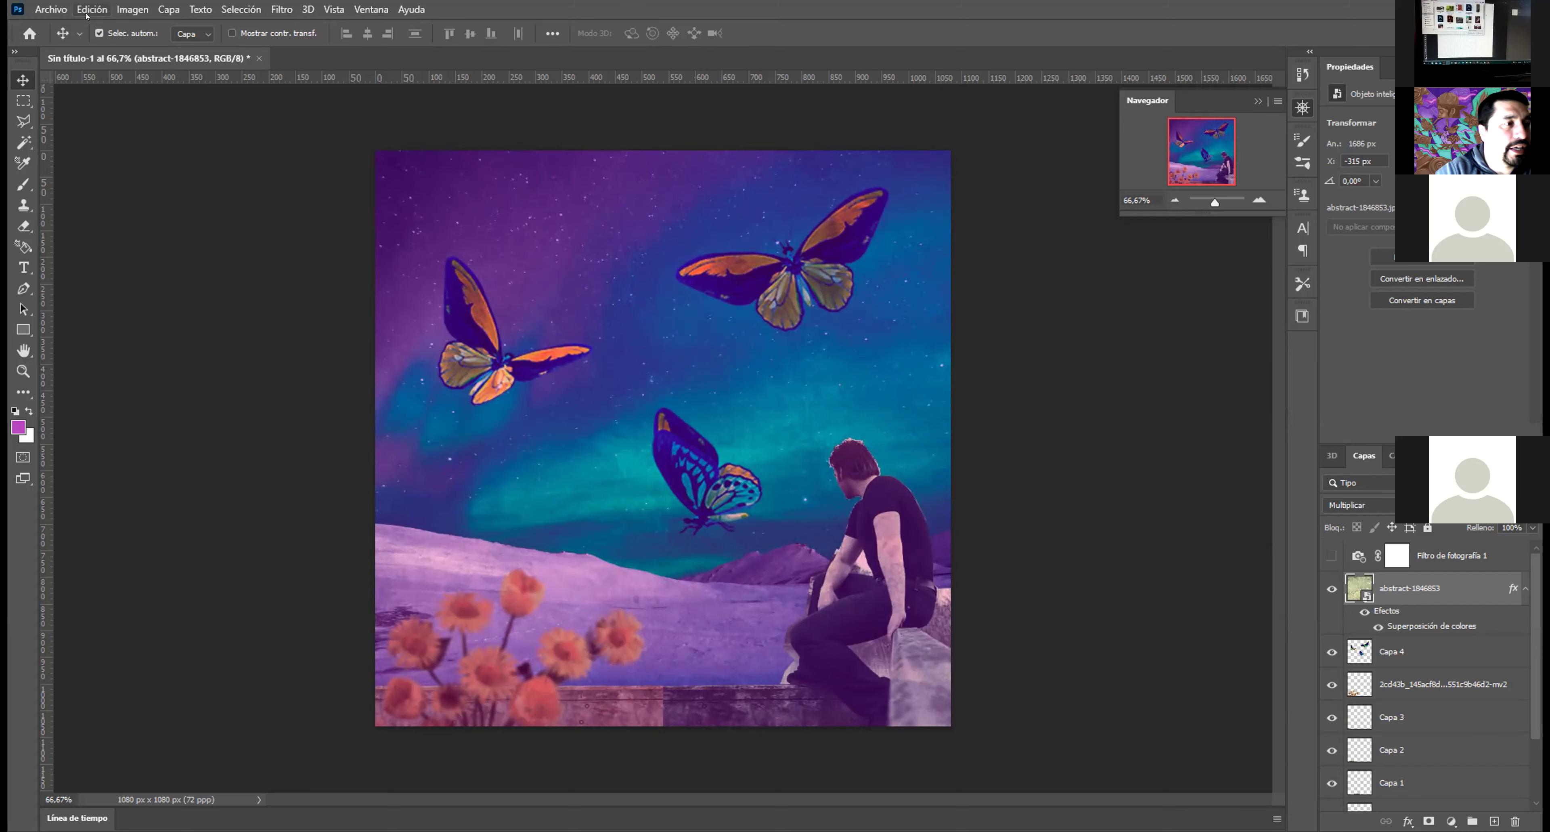
Step: Set up a legacy Save for Web (Guardar para Web) export as a progressive JPEG, with the whole image in the preview
left_click(47, 8)
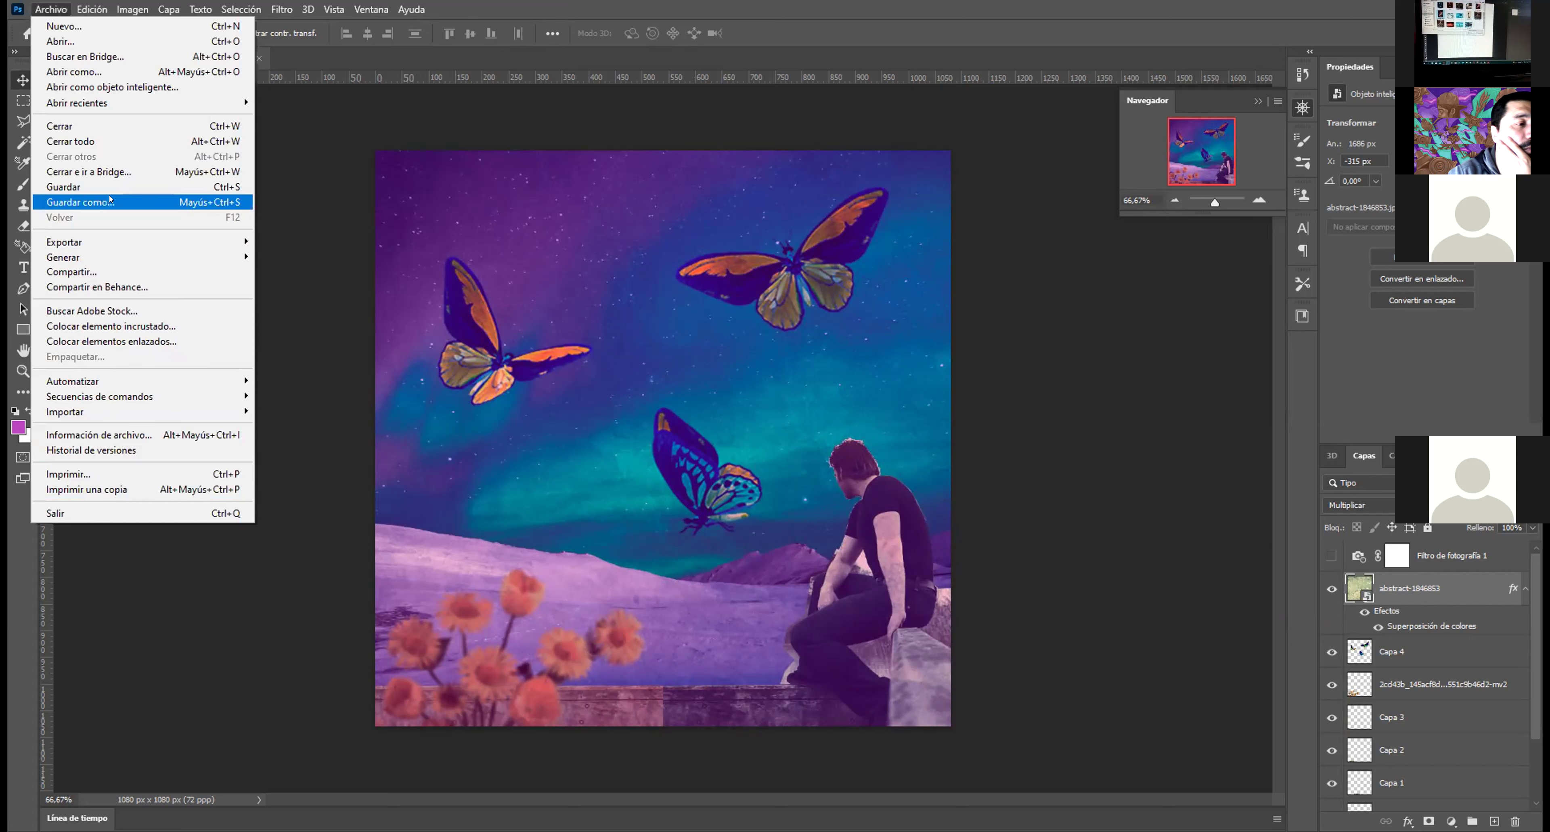
mouse_move(111, 238)
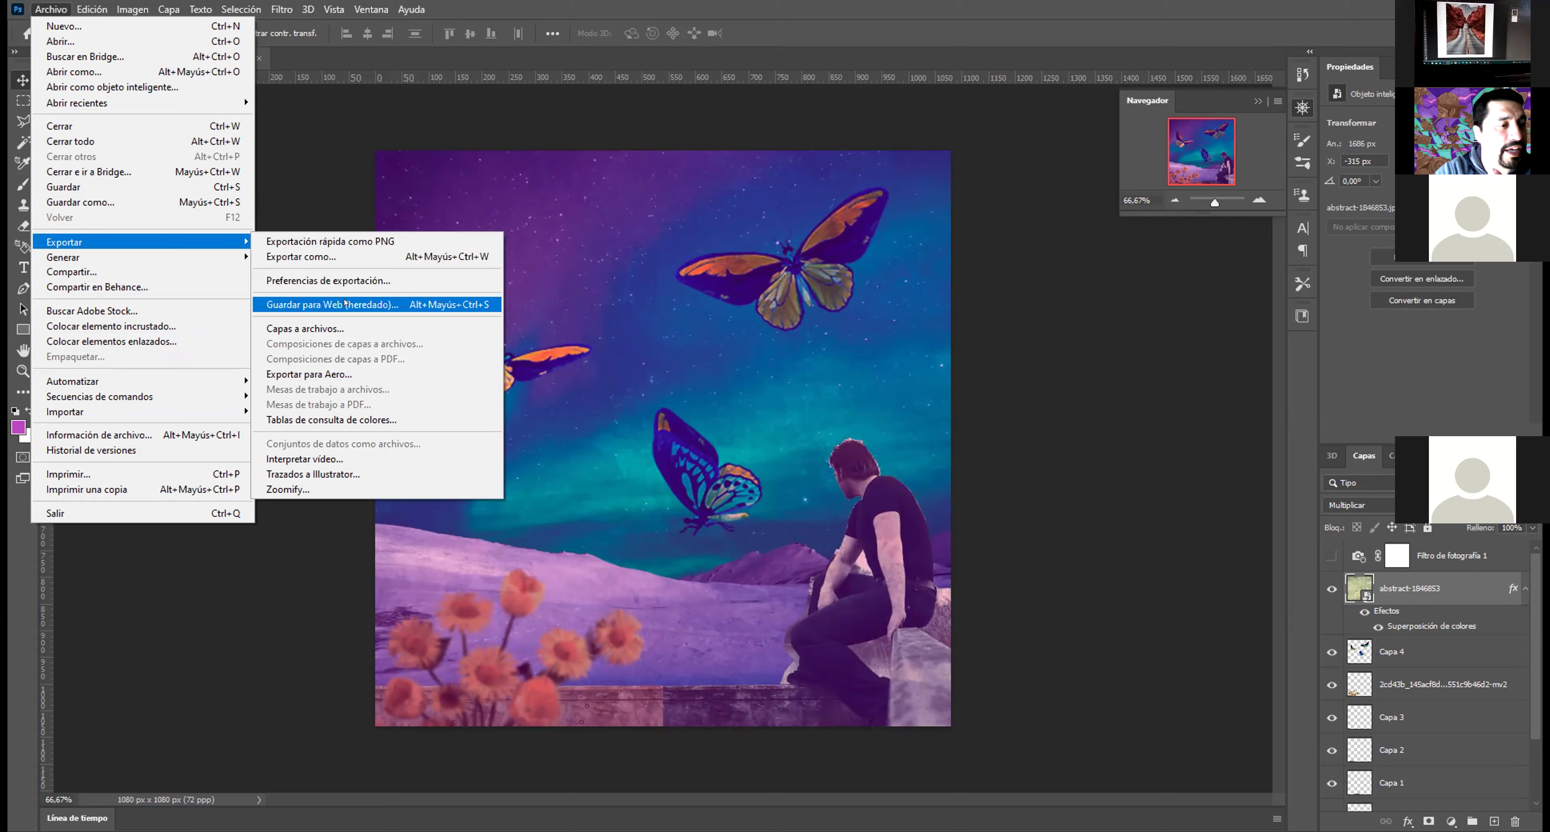
left_click(394, 302)
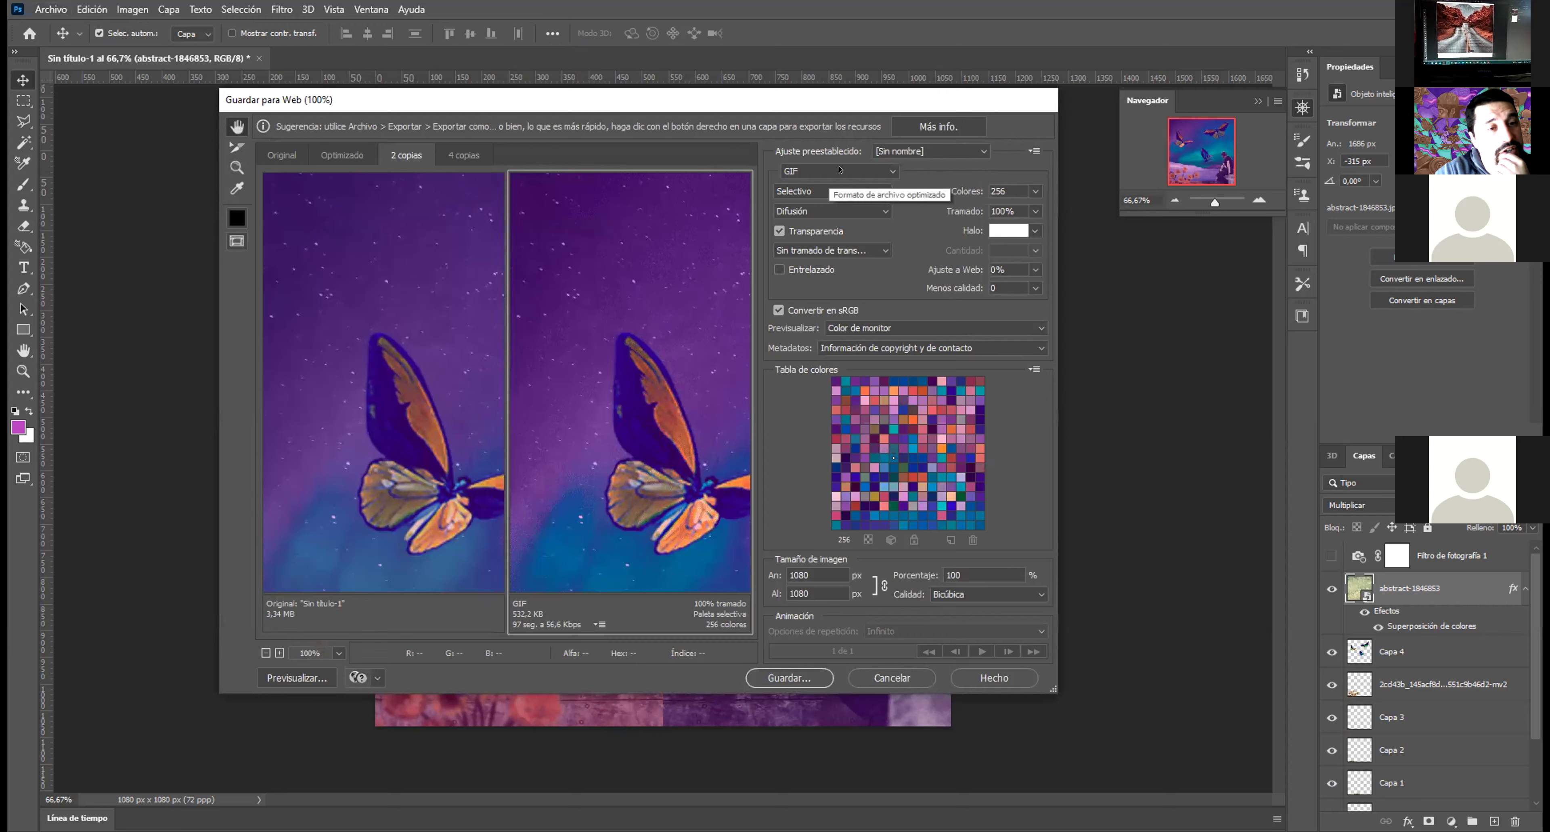
left_click(820, 170)
left_click(831, 198)
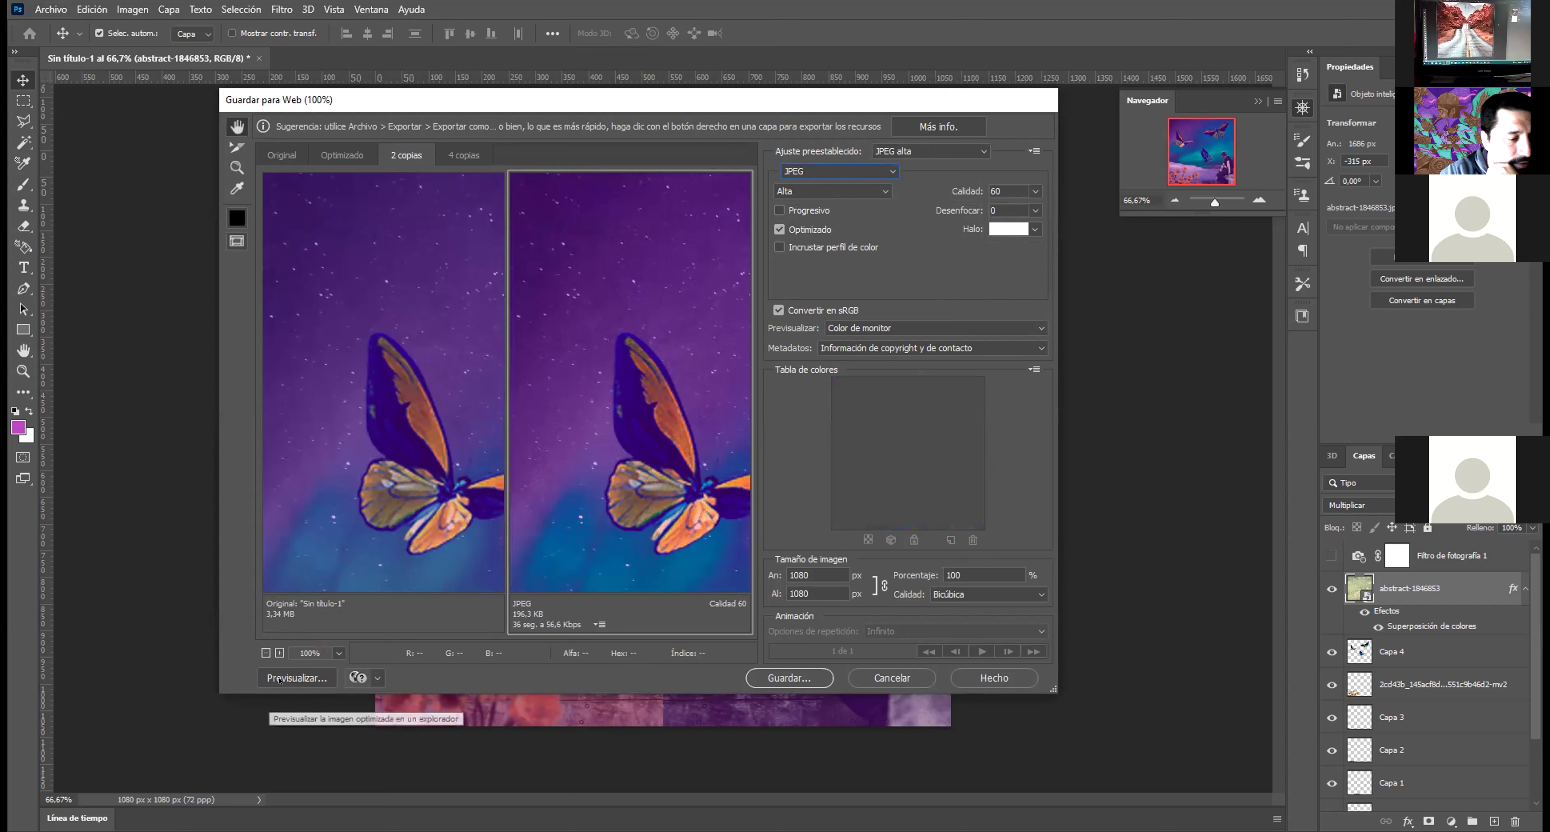
left_click(265, 653)
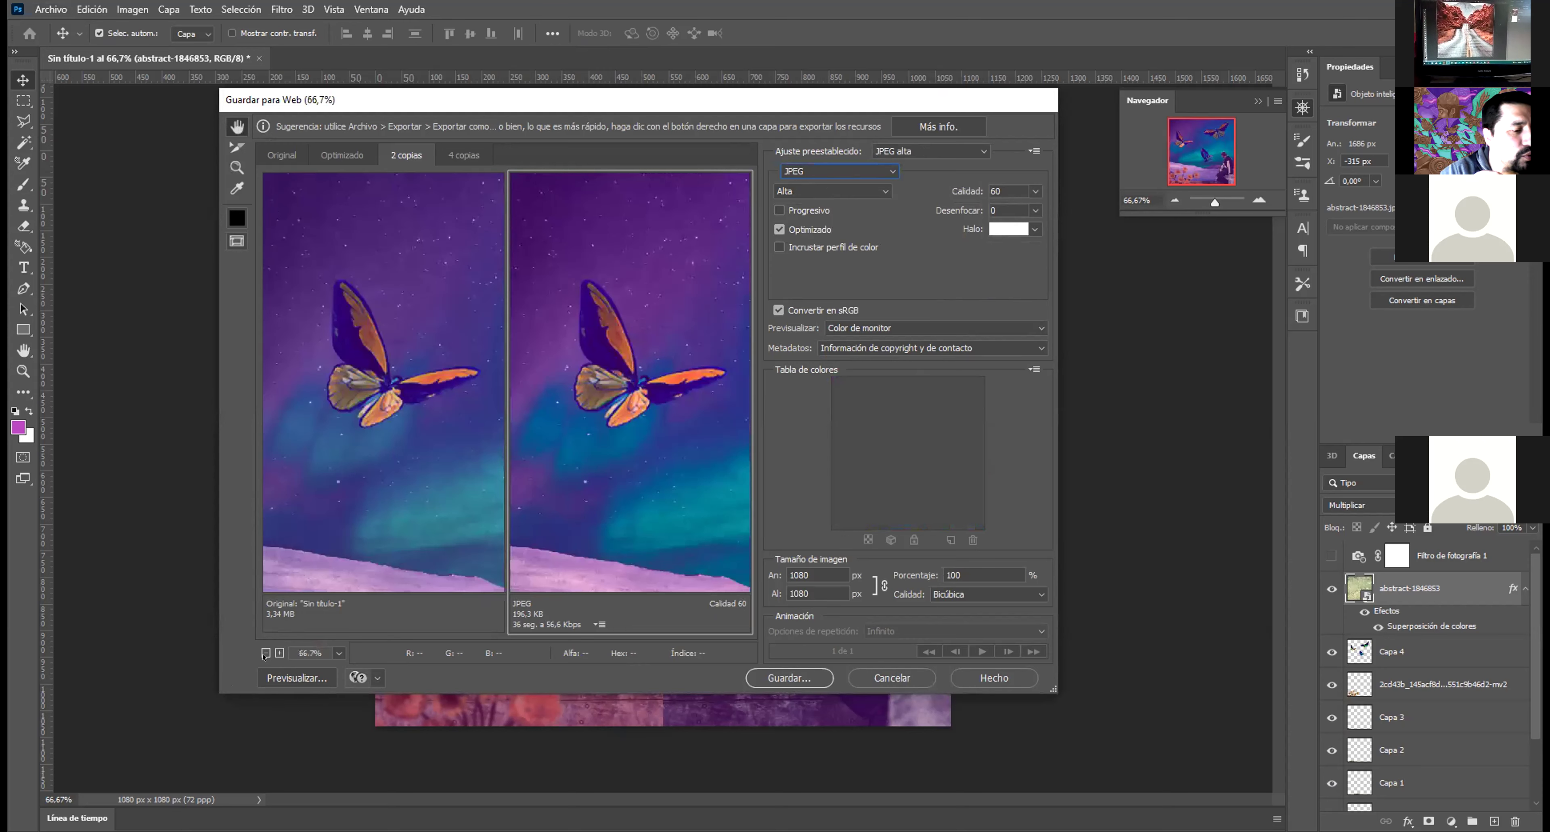
left_click(265, 653)
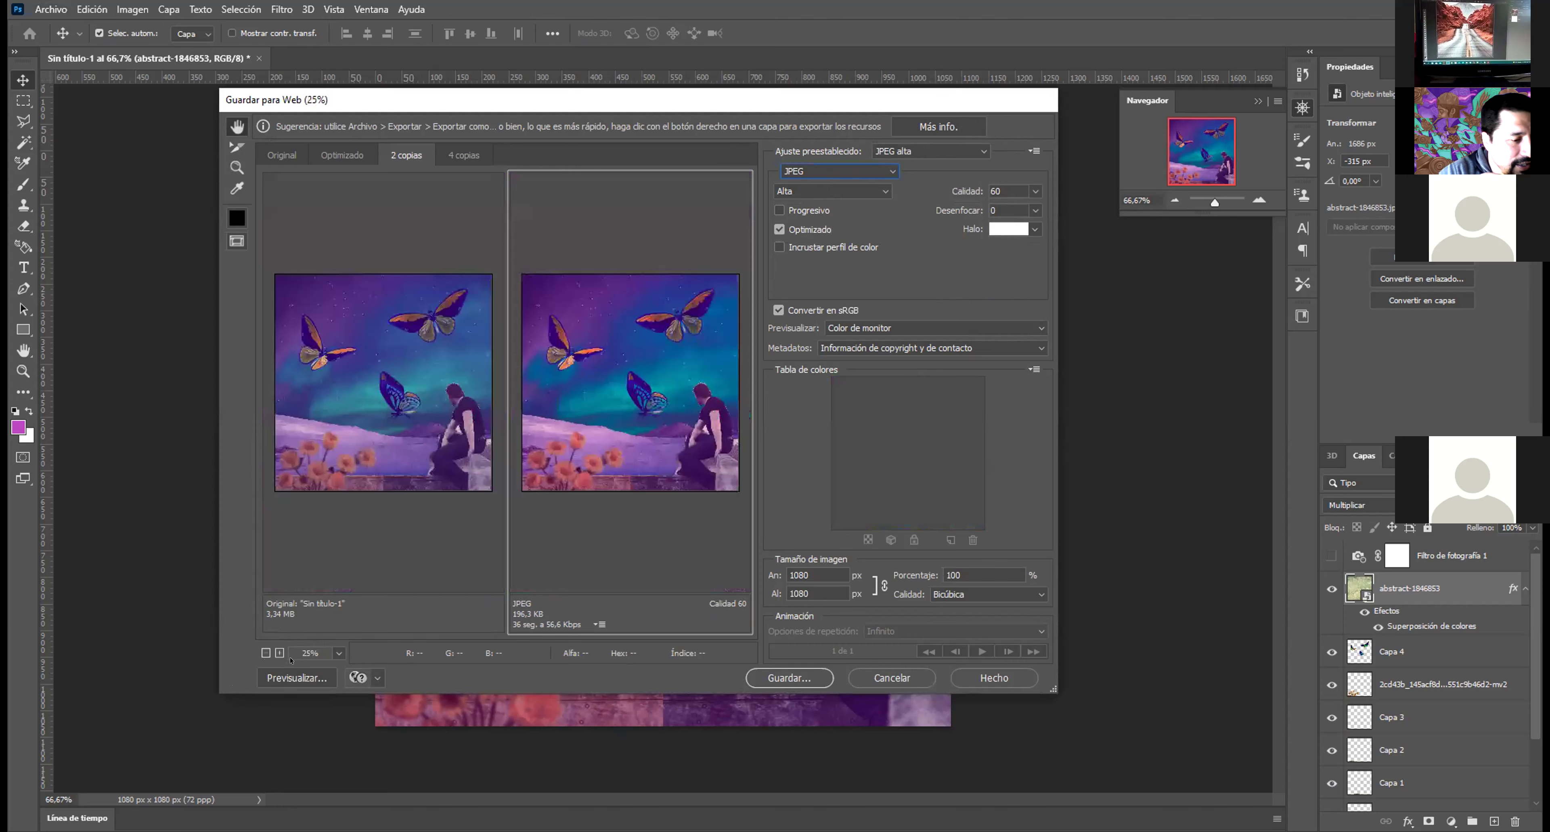
left_click(266, 653)
left_click(267, 653)
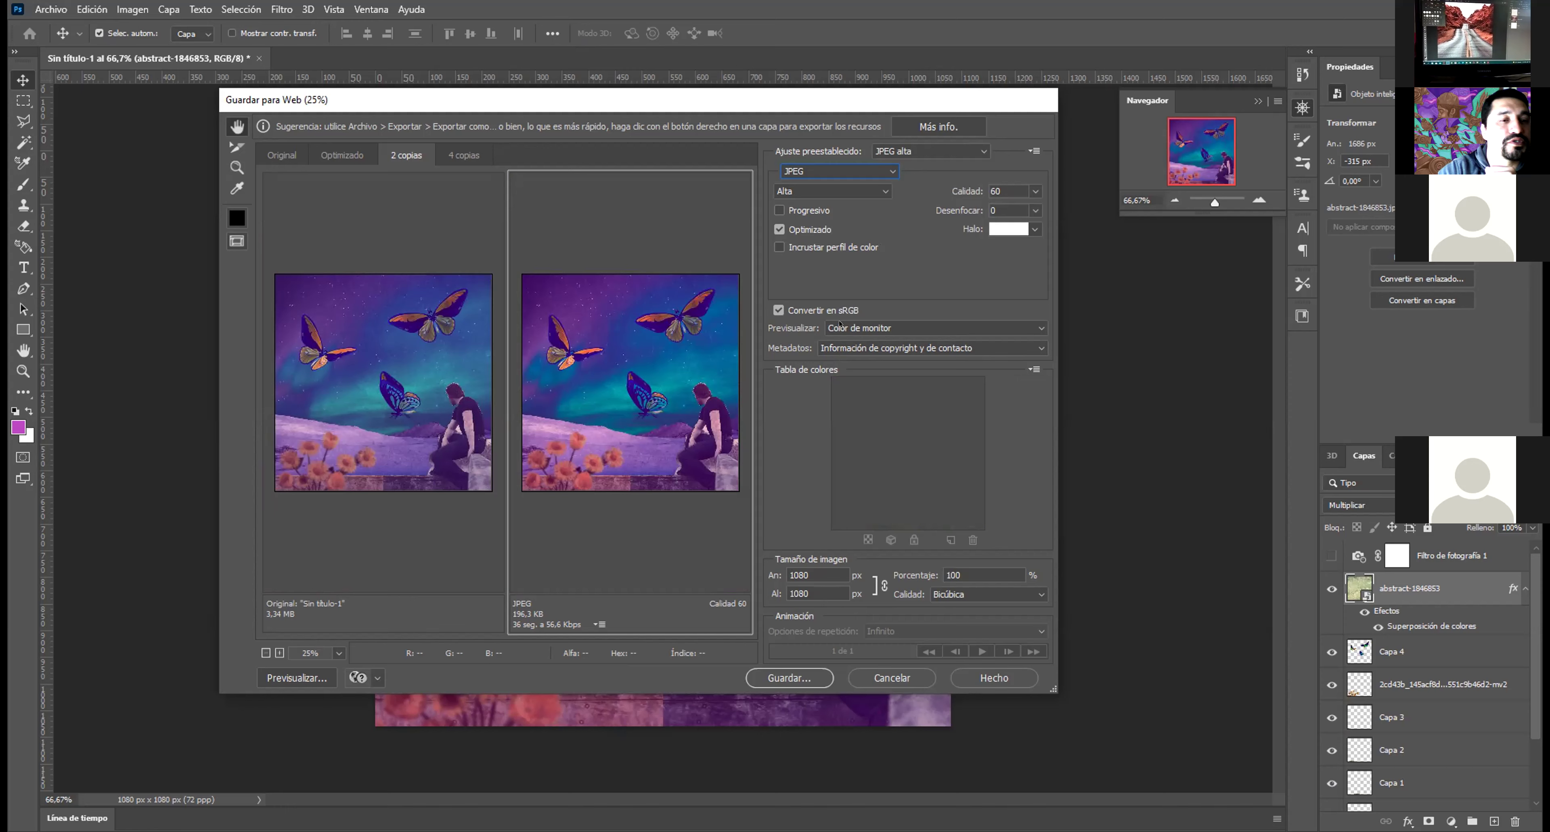
left_click(779, 210)
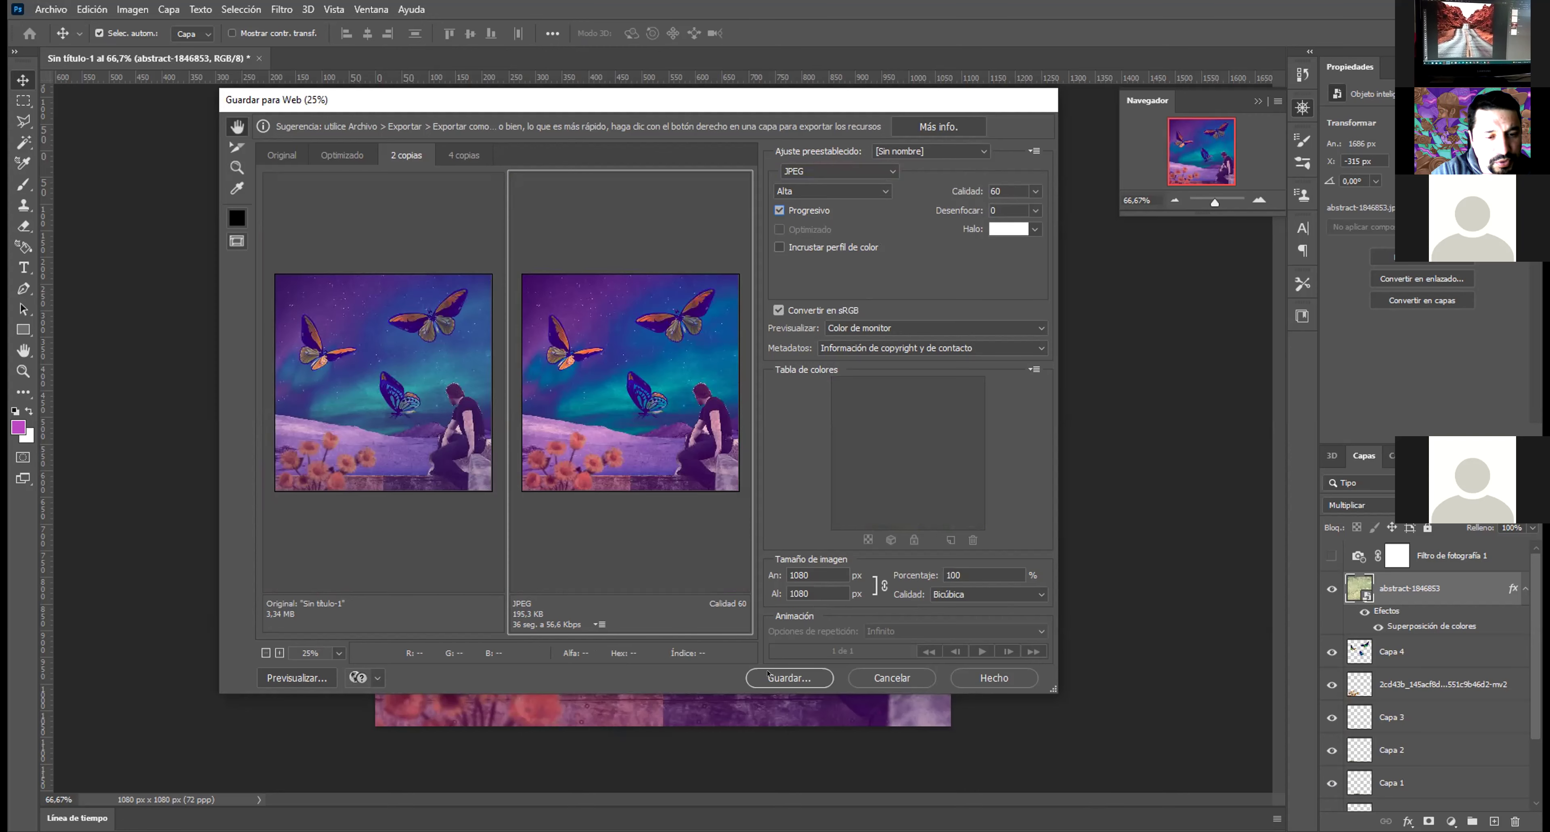
Step: Save the optimized image to the desktop (Escritorio) as Prueba 1 and view the exported picture in a maximized Photos (Fotos) window
left_click(779, 678)
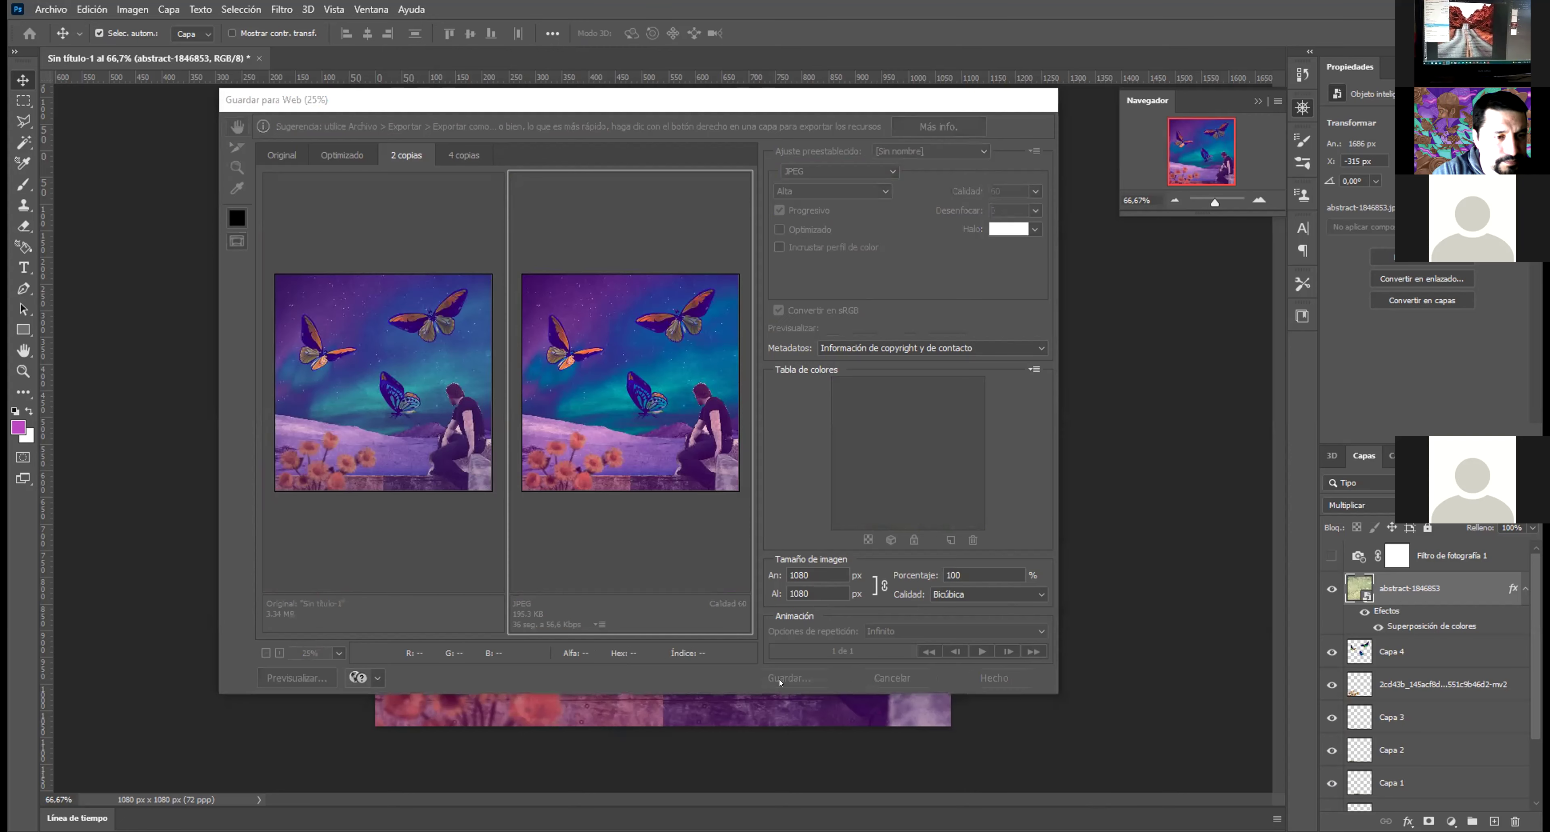
left_click(265, 238)
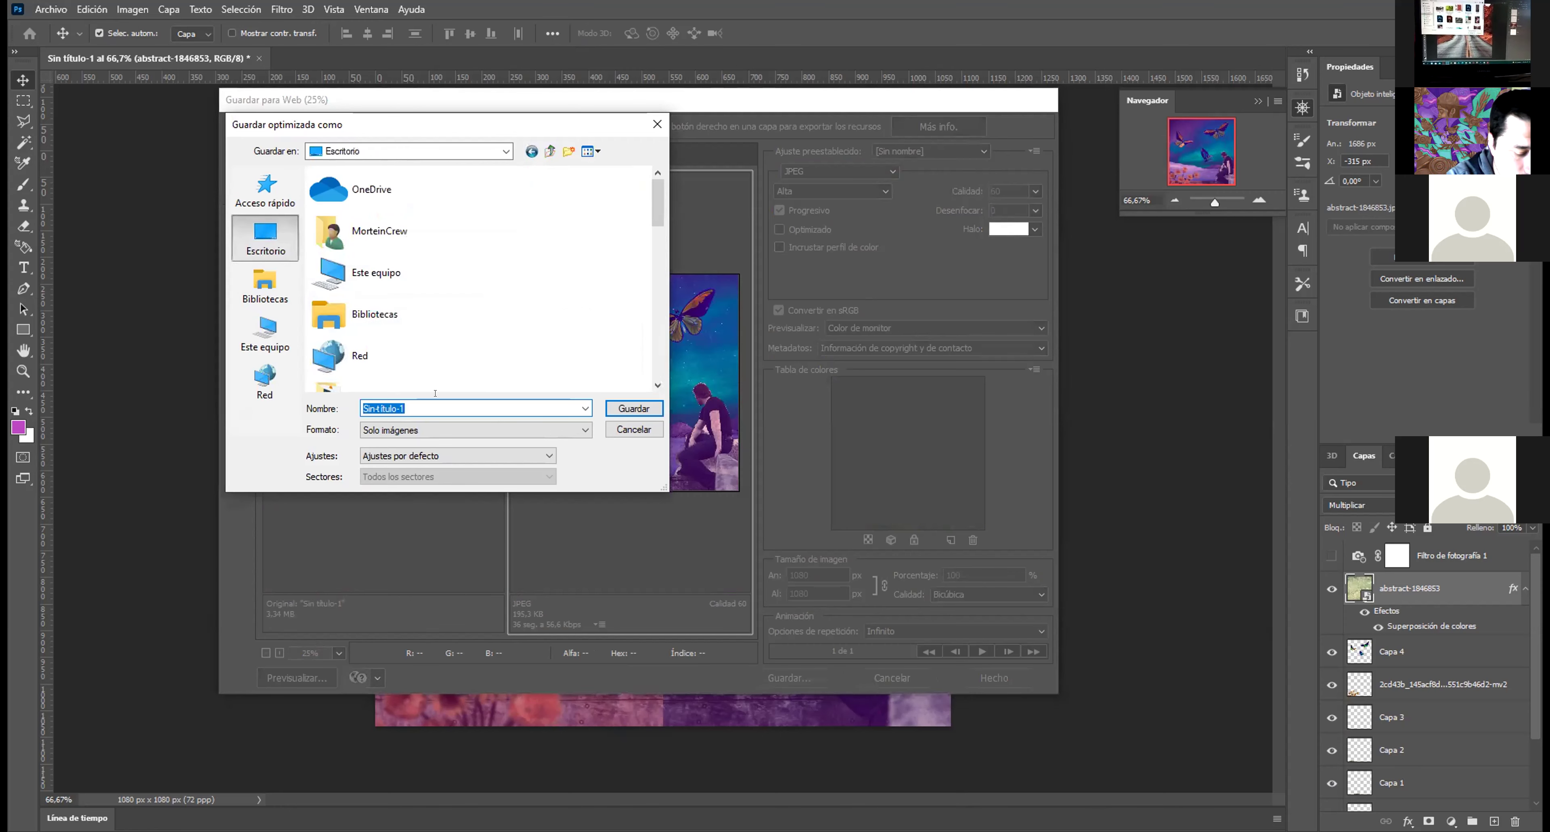
type("Prueba 1")
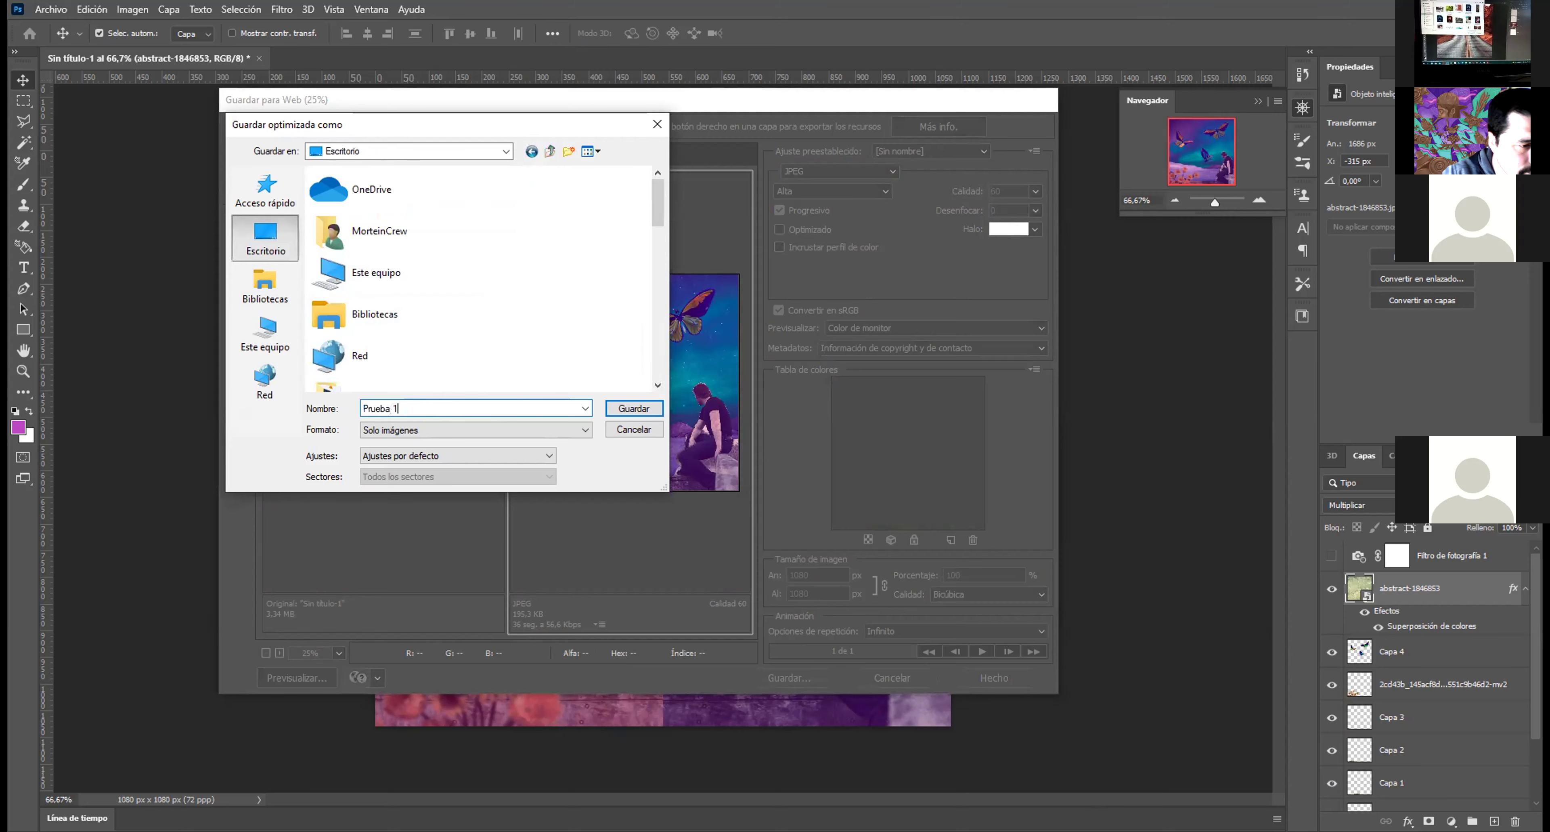
left_click(626, 407)
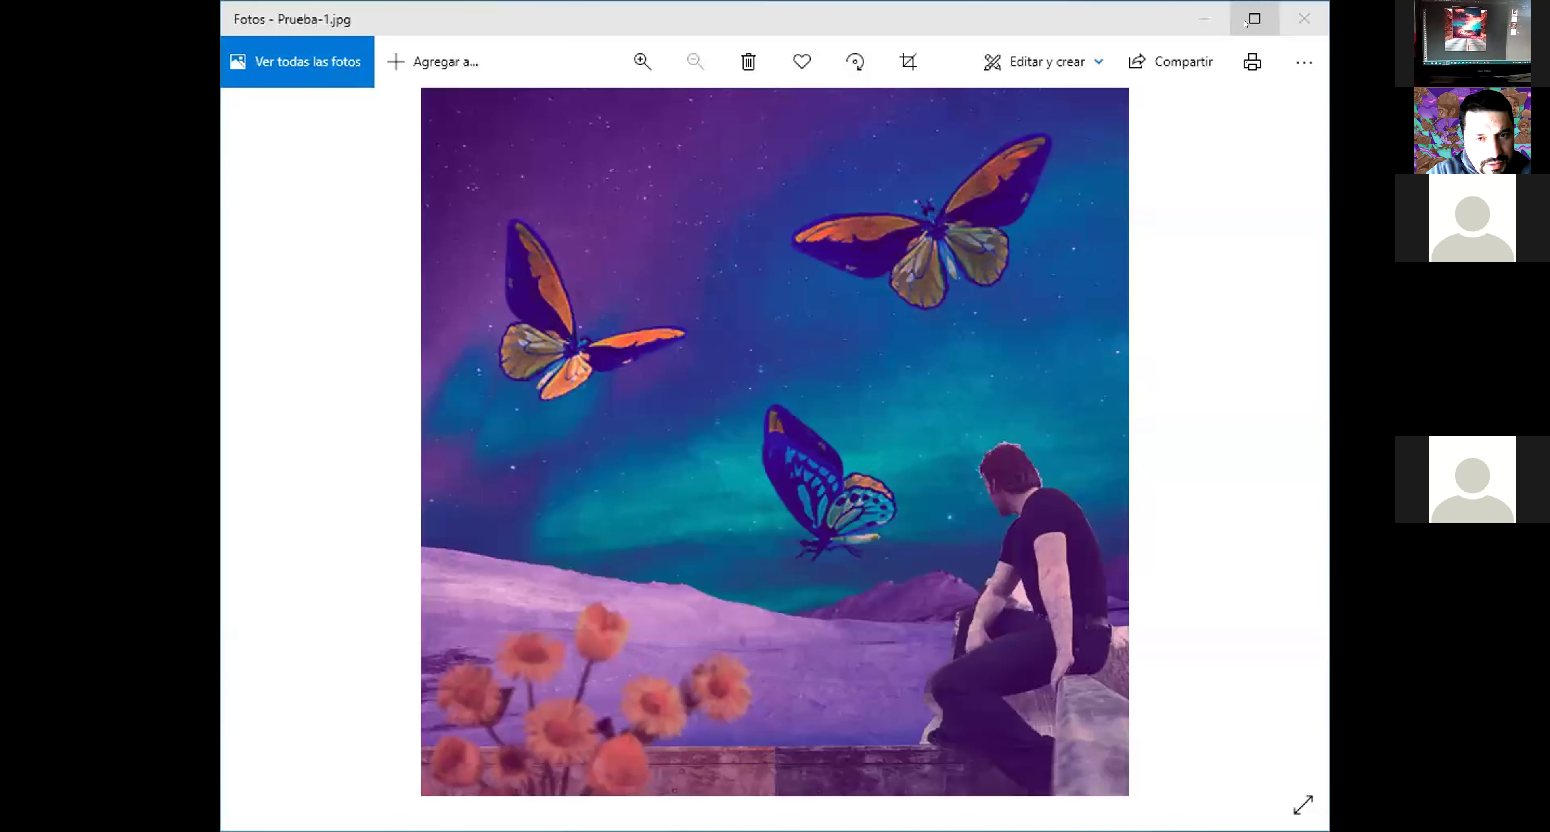
left_click(1255, 19)
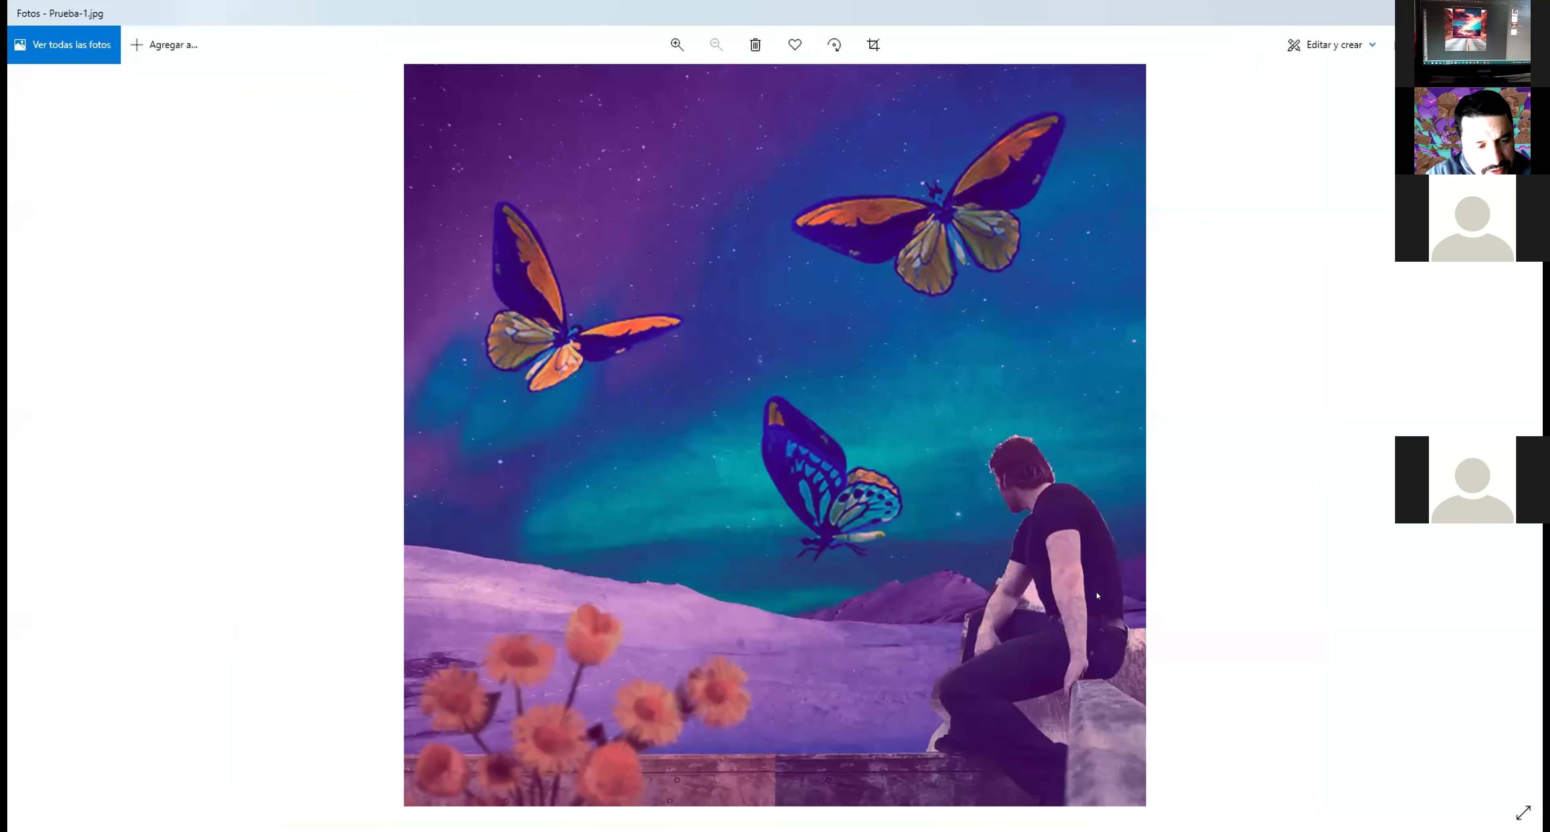
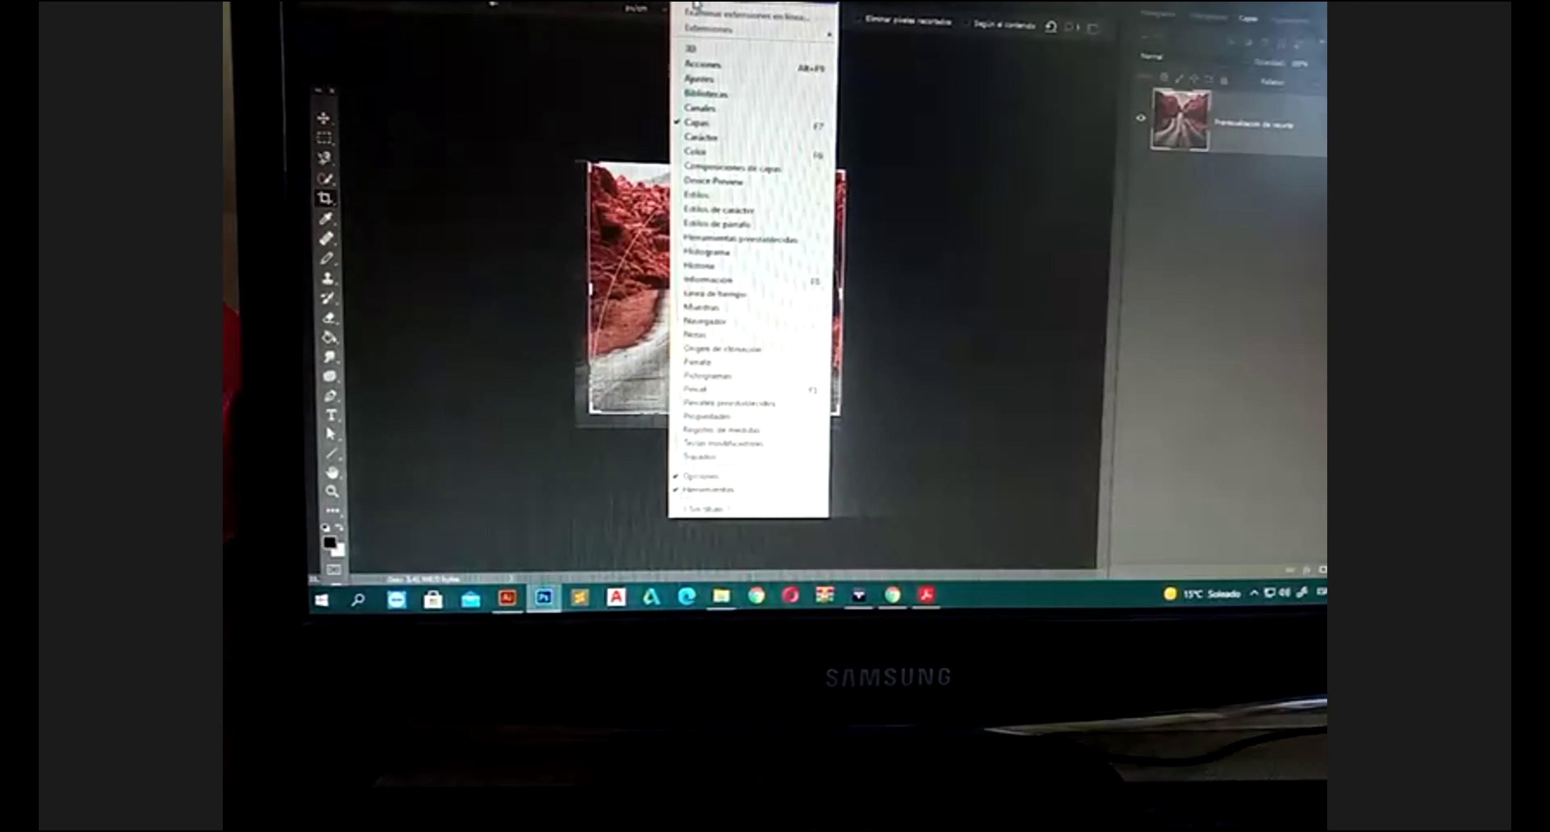
key("Left")
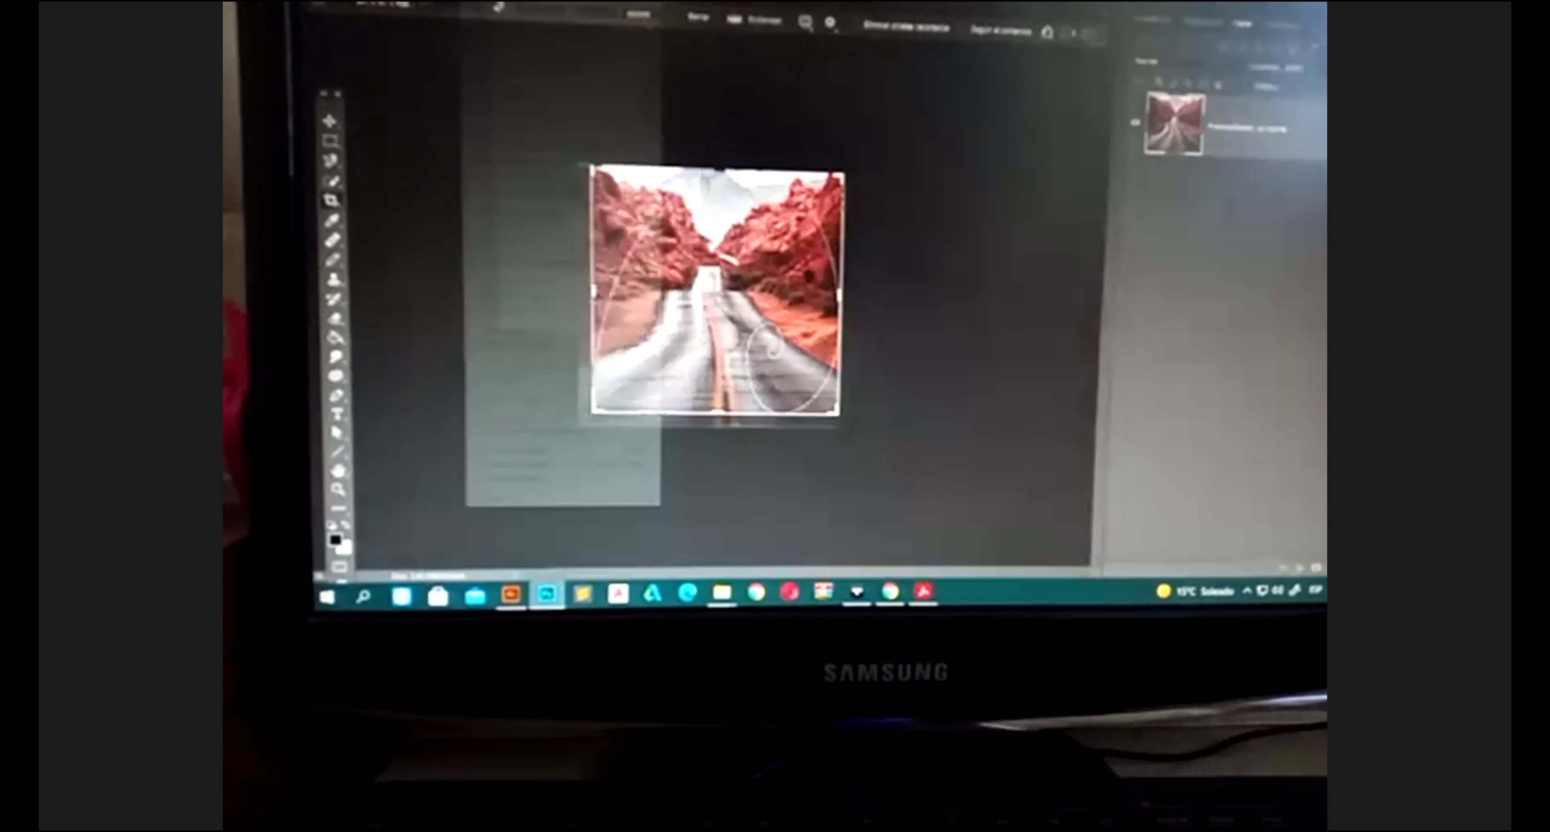
mouse_move(391, 3)
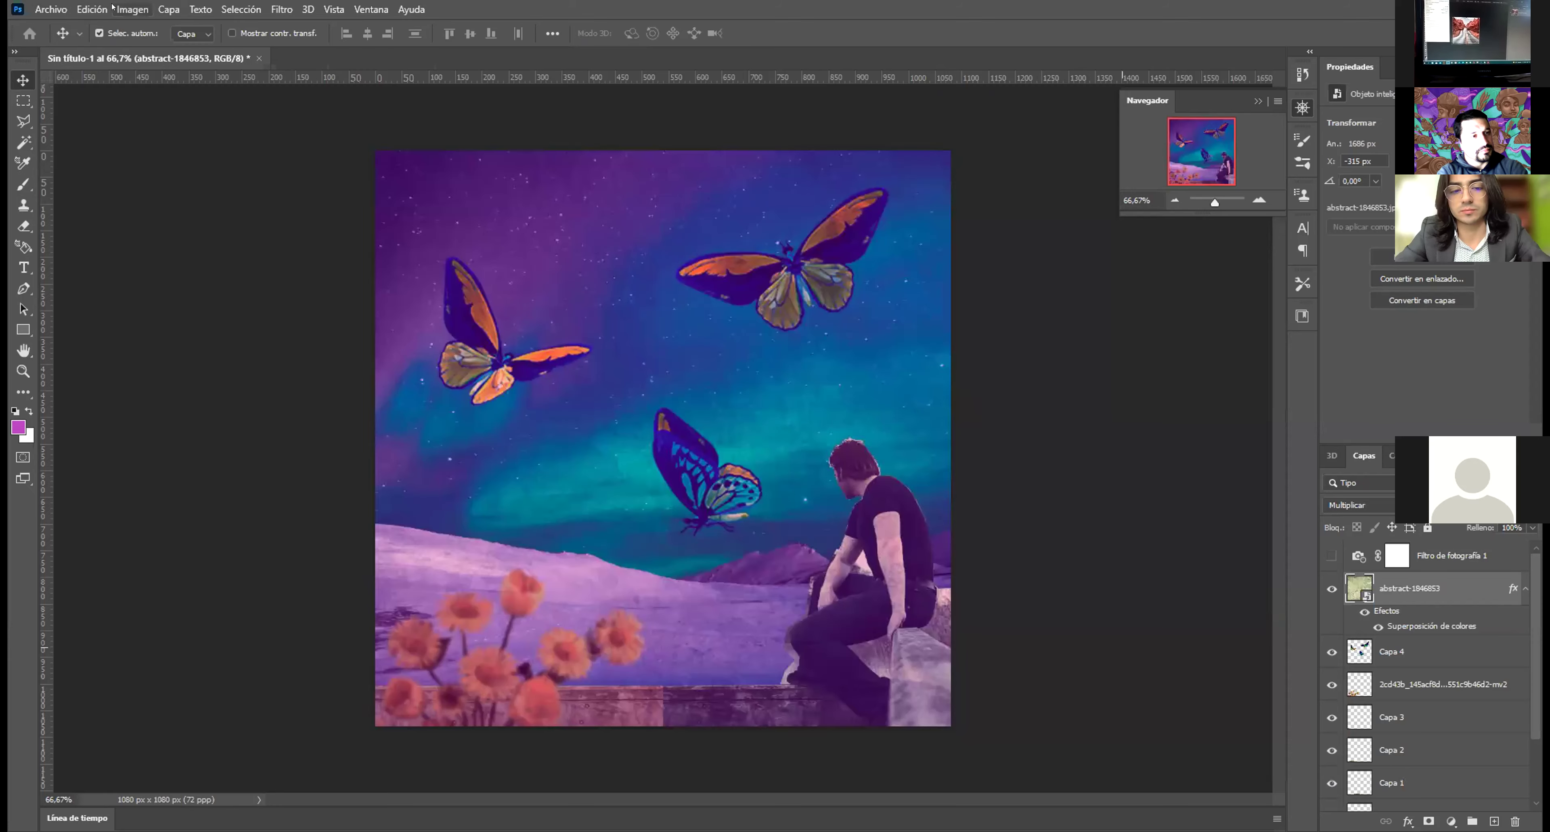
Step: Open the program preferences and examine the general, interface, workspace, tools, history log, file handling, export and performance (Rendimiento) settings
left_click(50, 8)
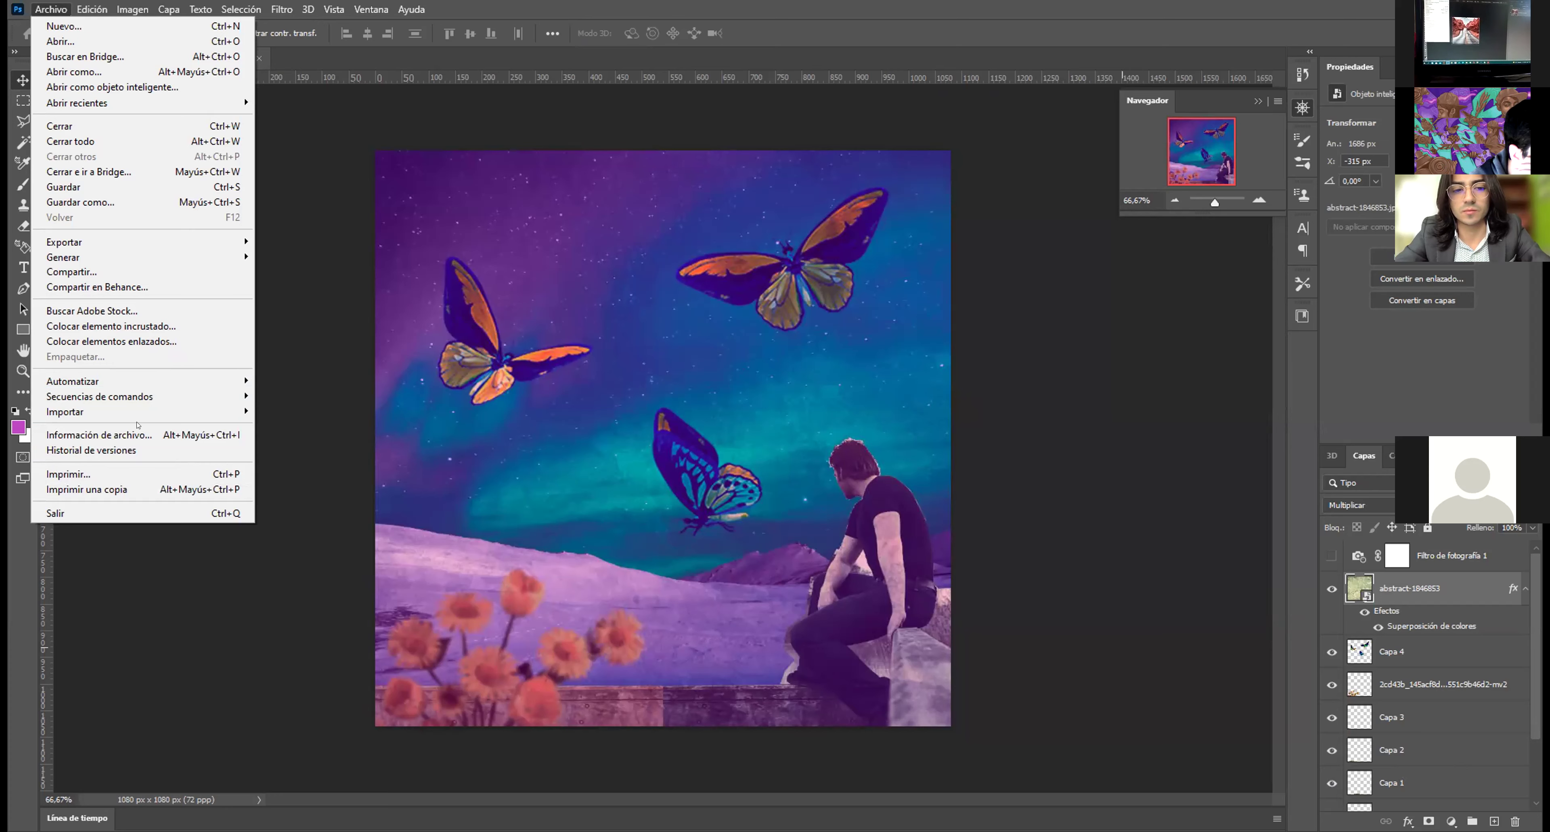
mouse_move(96, 8)
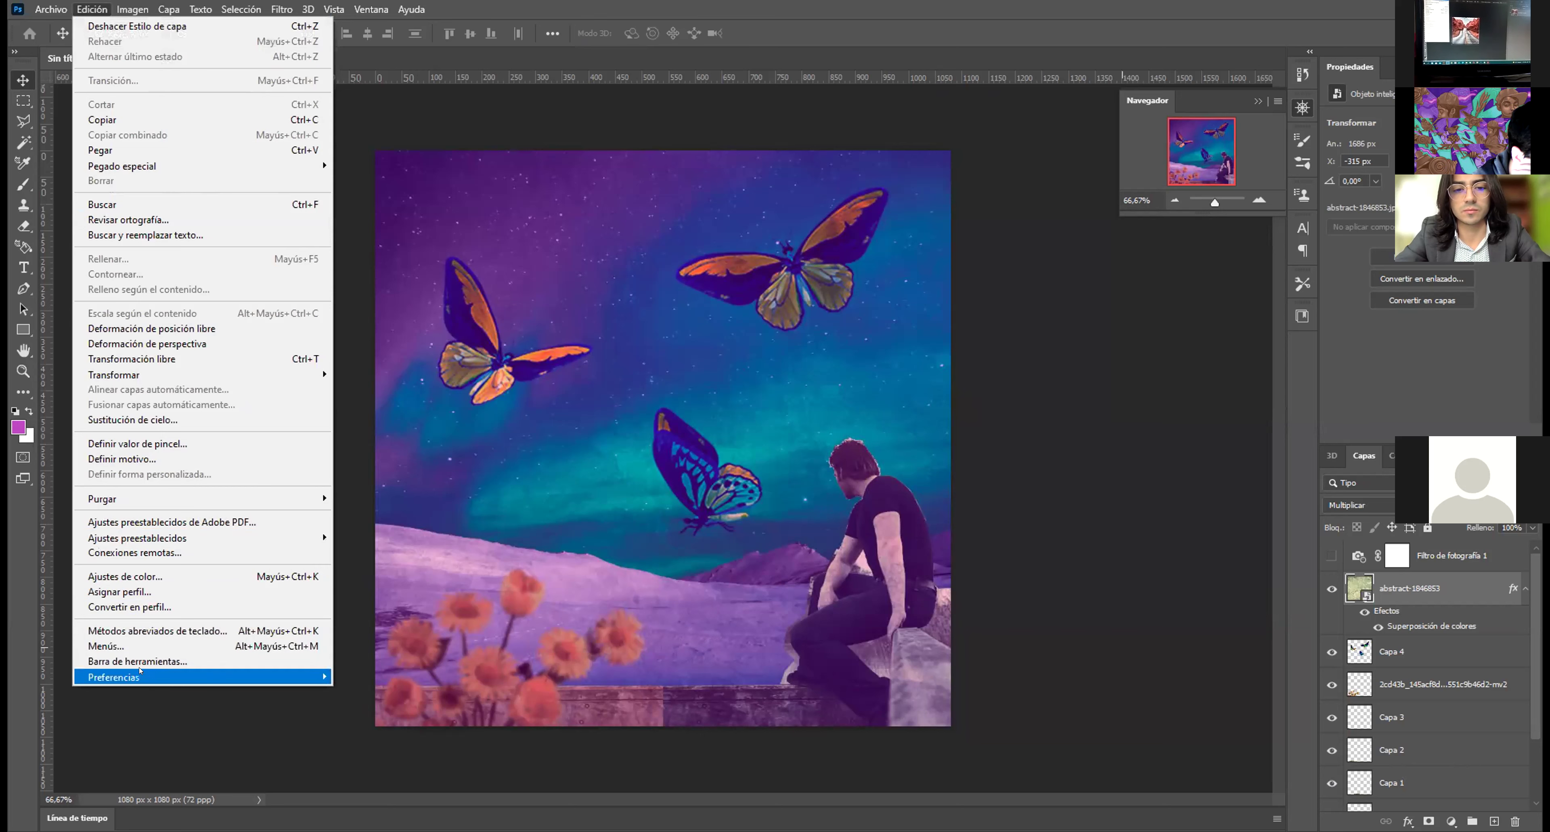
mouse_move(154, 673)
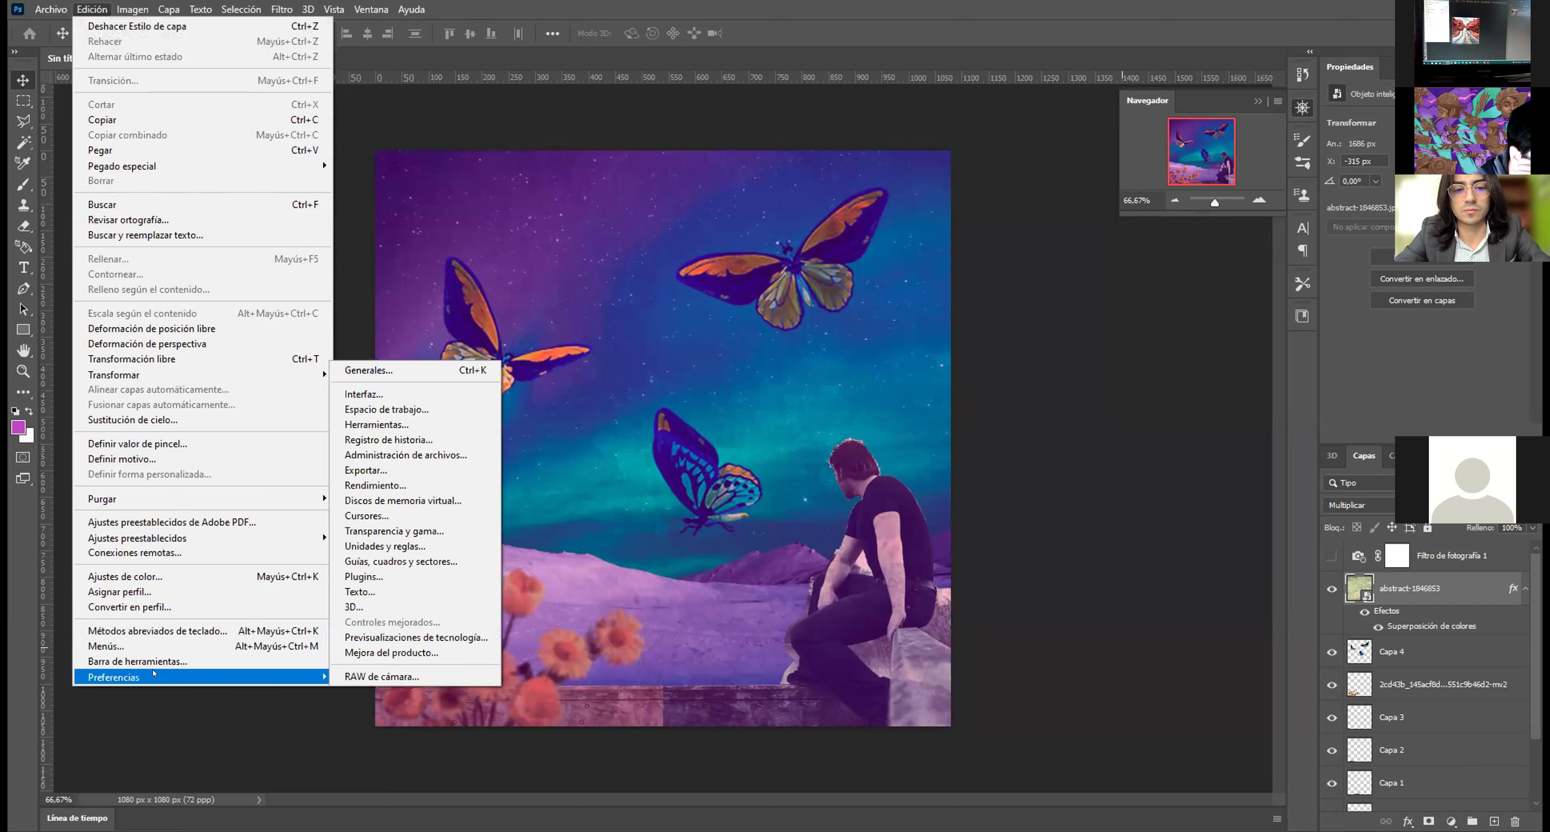
left_click(380, 368)
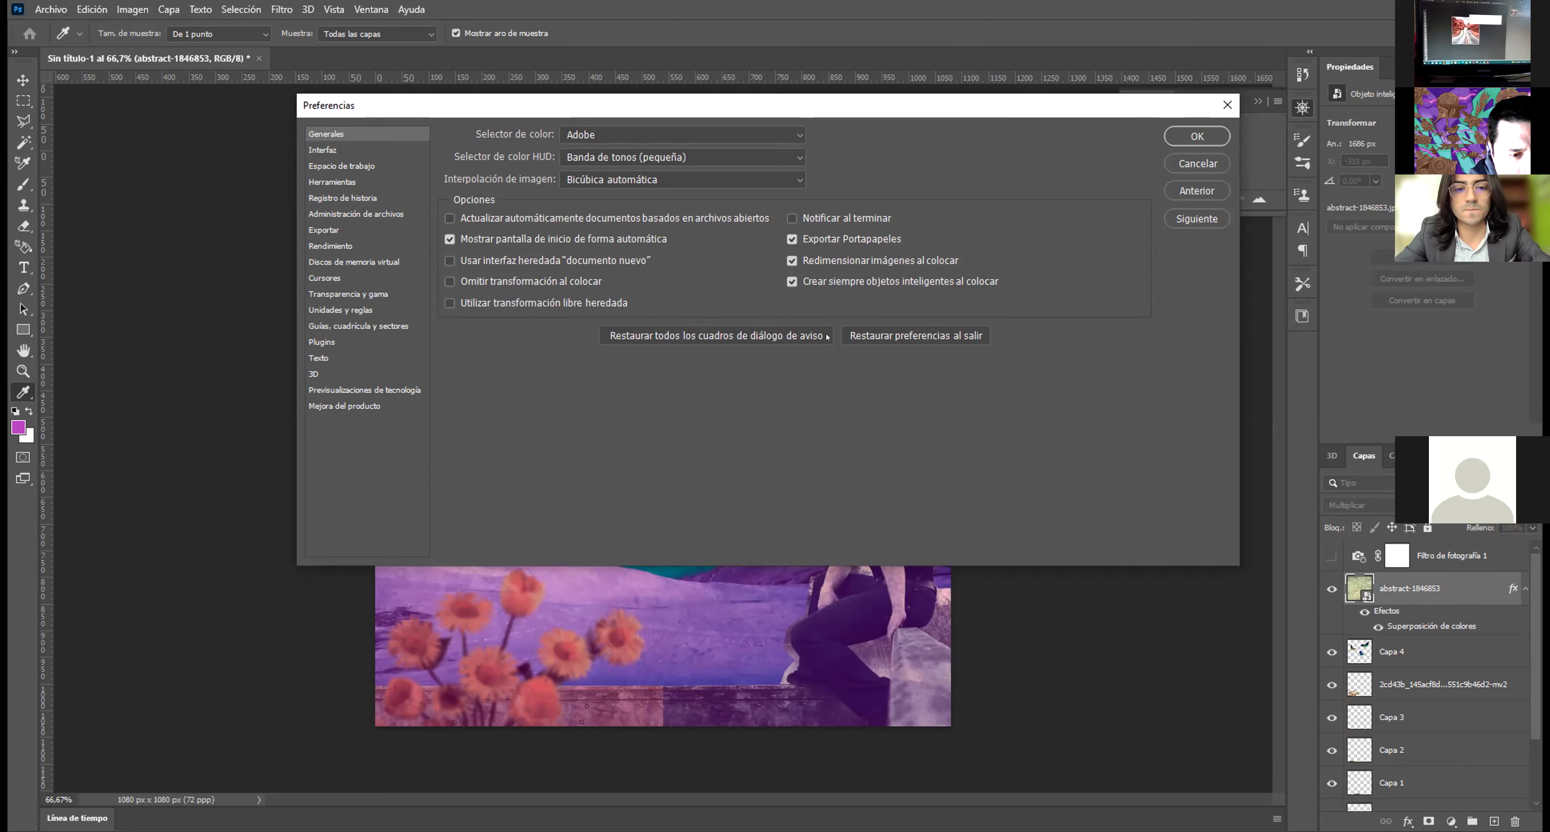
left_click(333, 150)
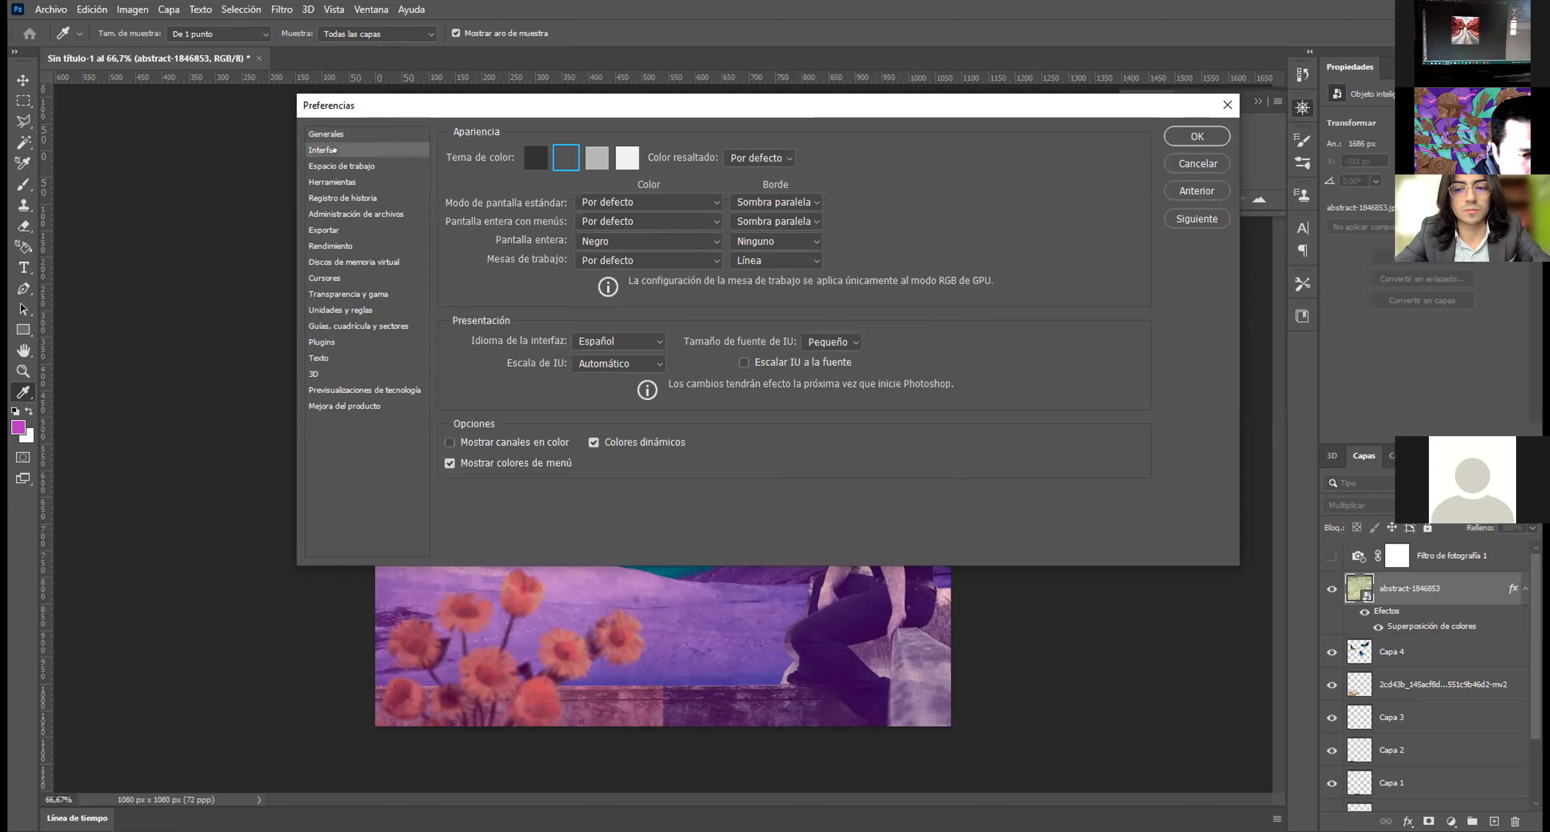
left_click(335, 166)
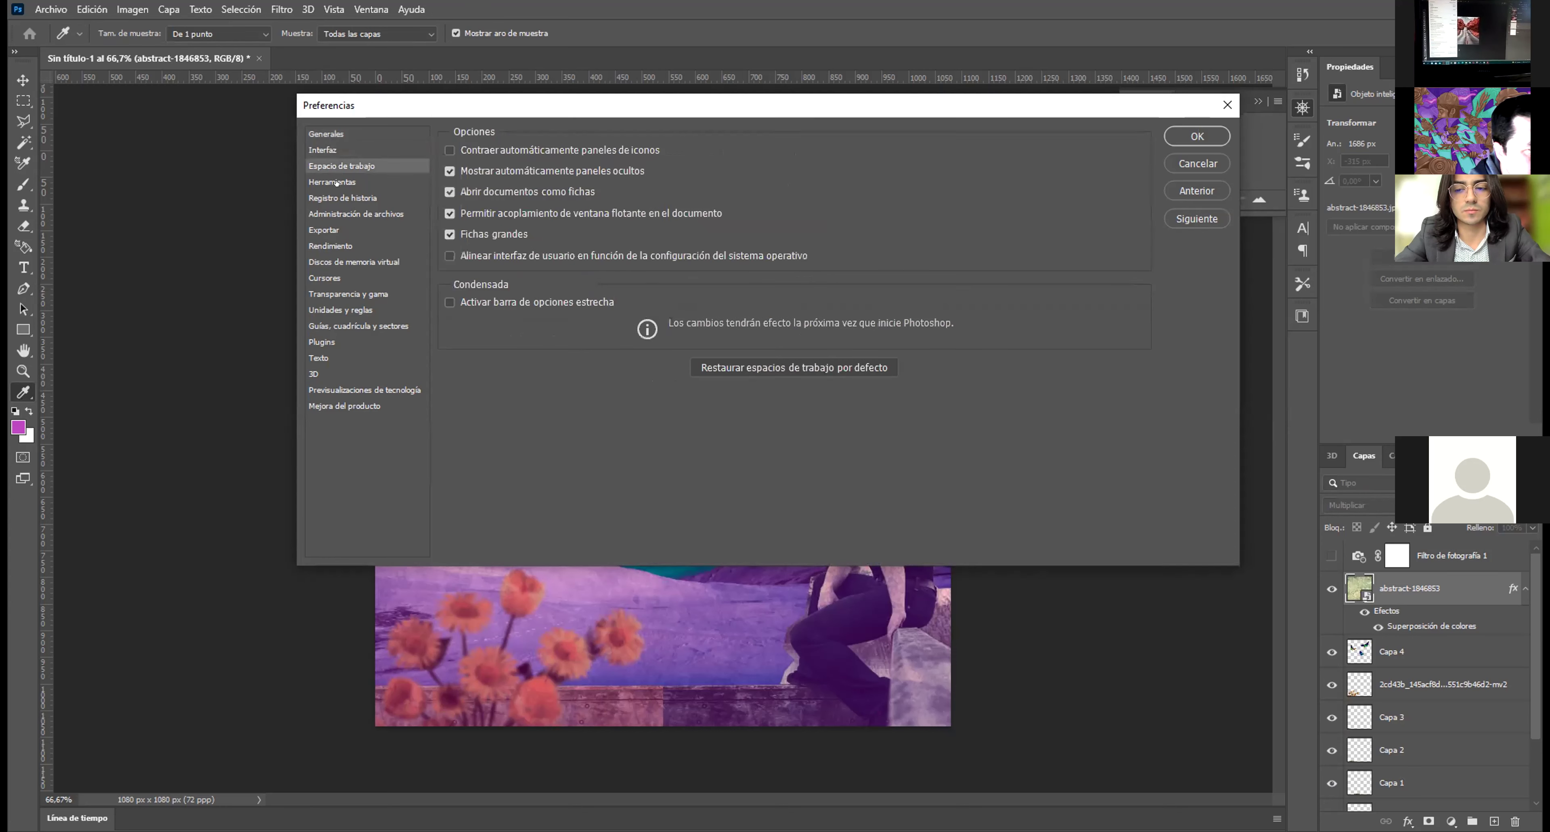
left_click(336, 181)
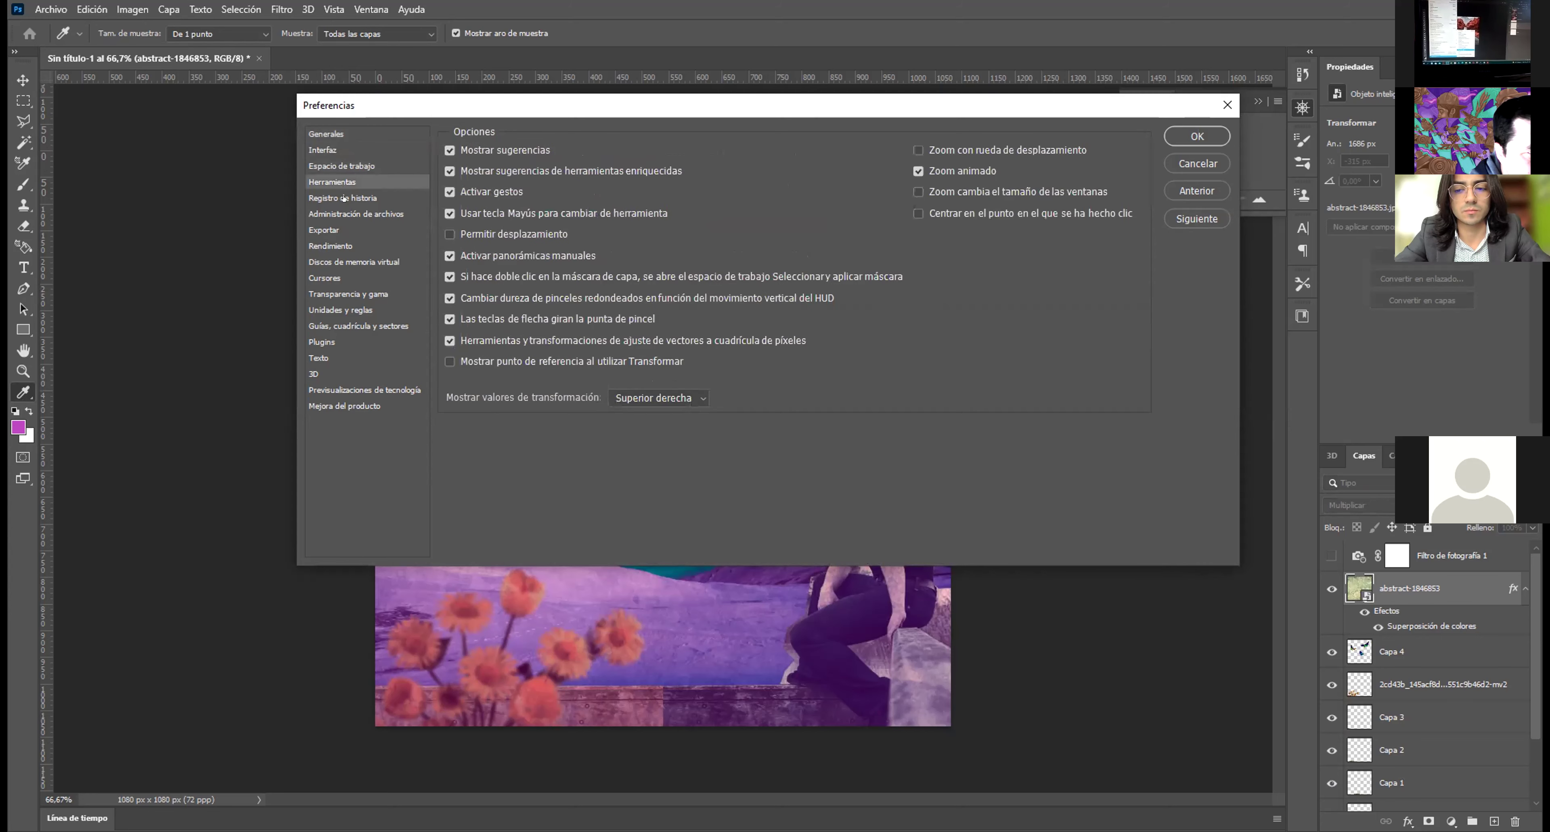
left_click(348, 199)
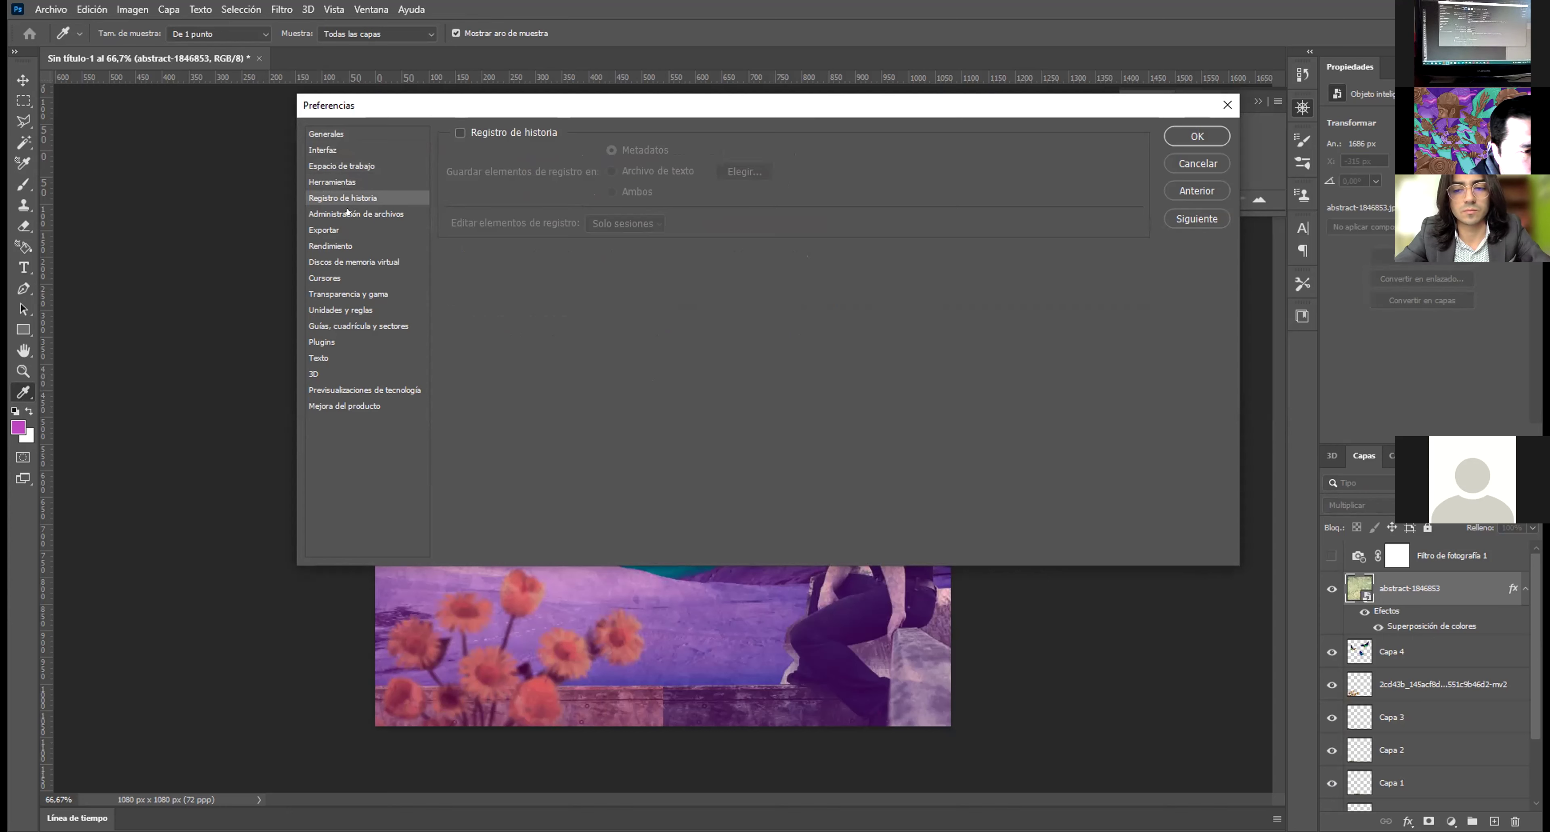
left_click(347, 215)
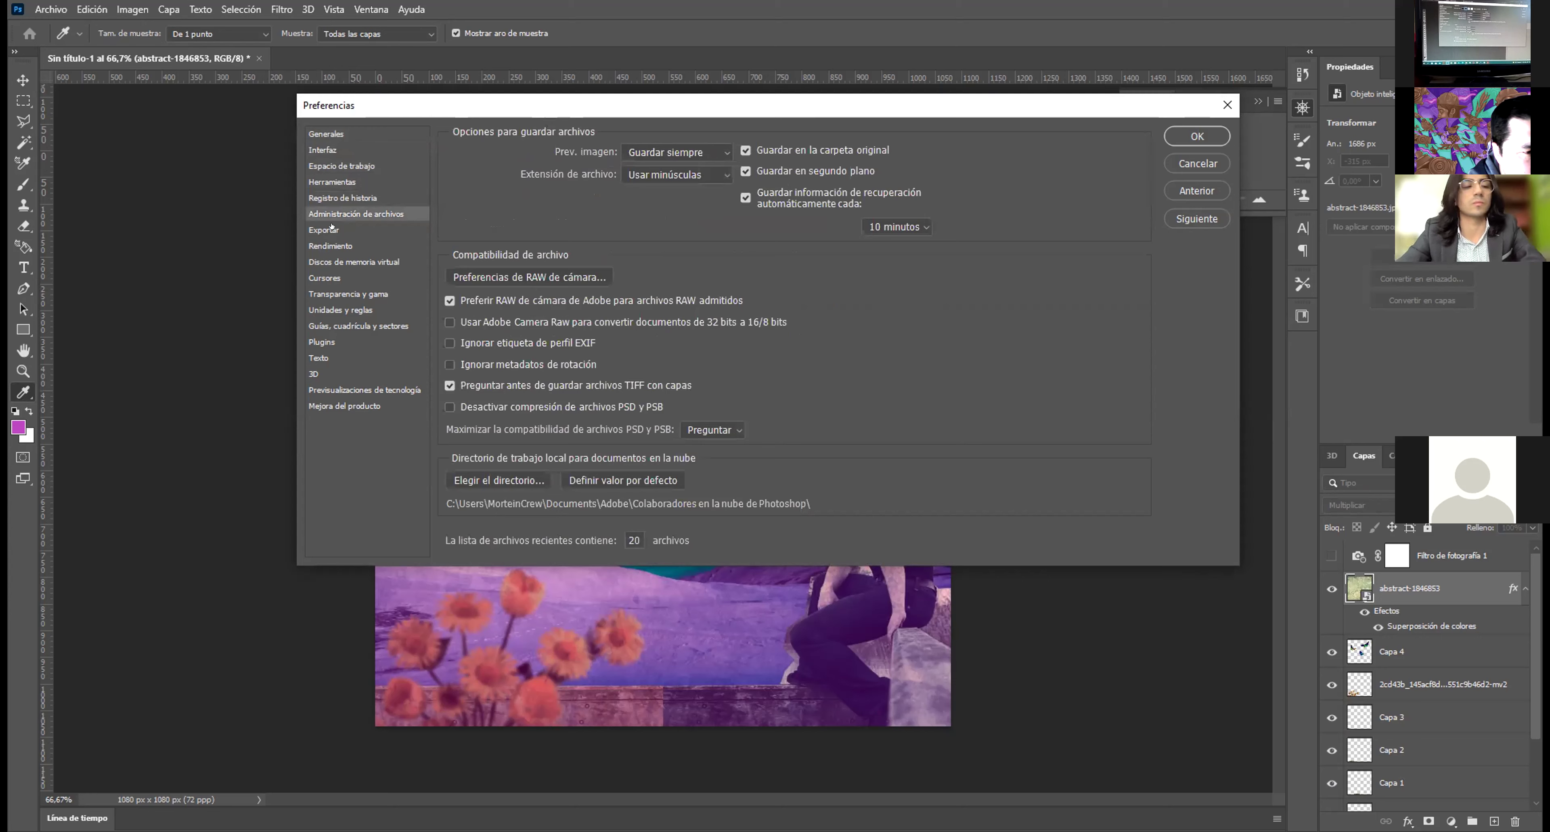
left_click(325, 229)
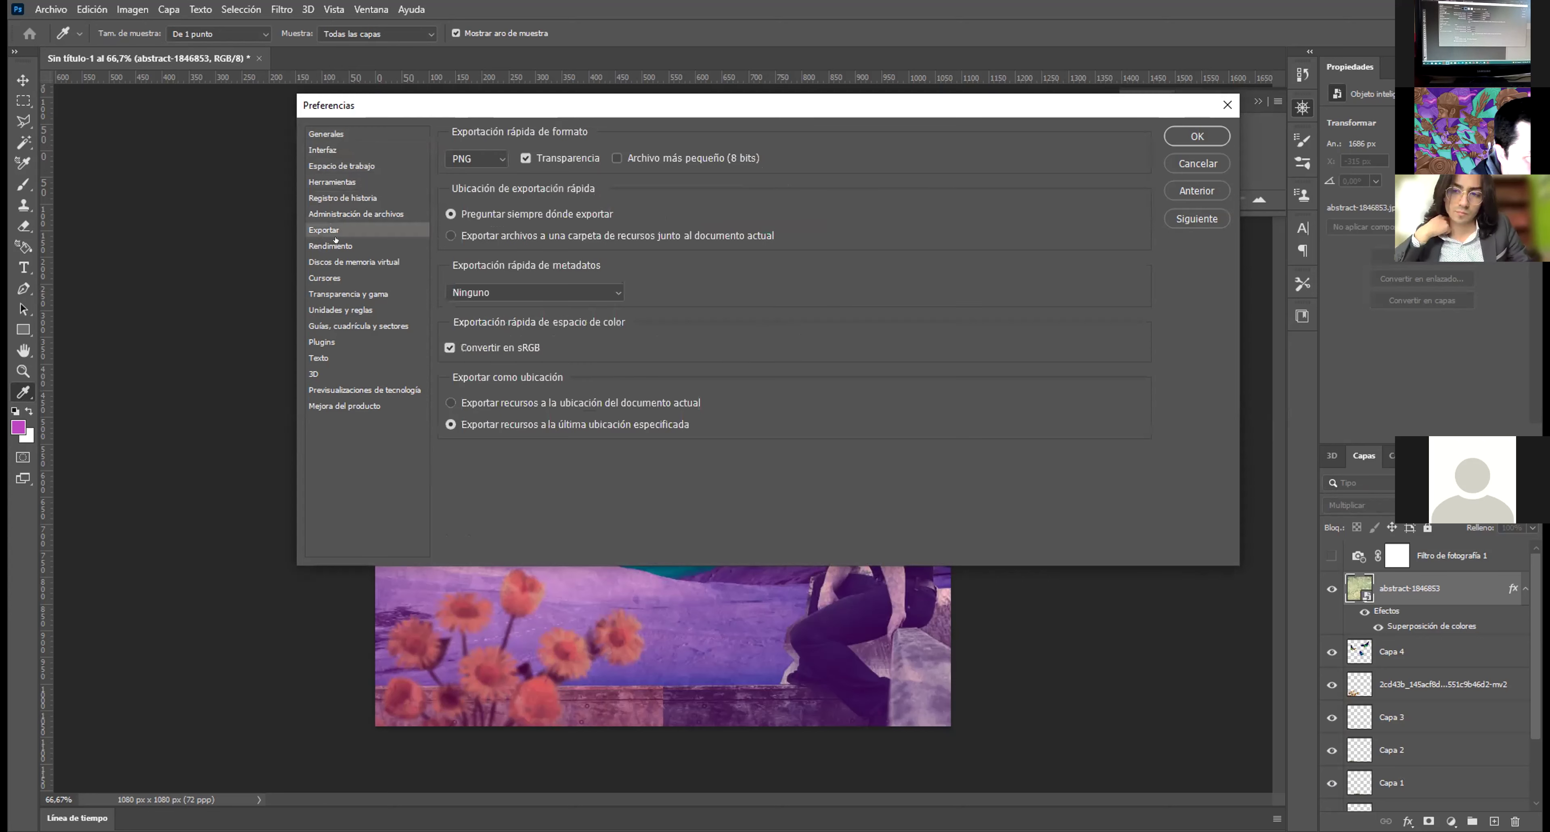
left_click(323, 244)
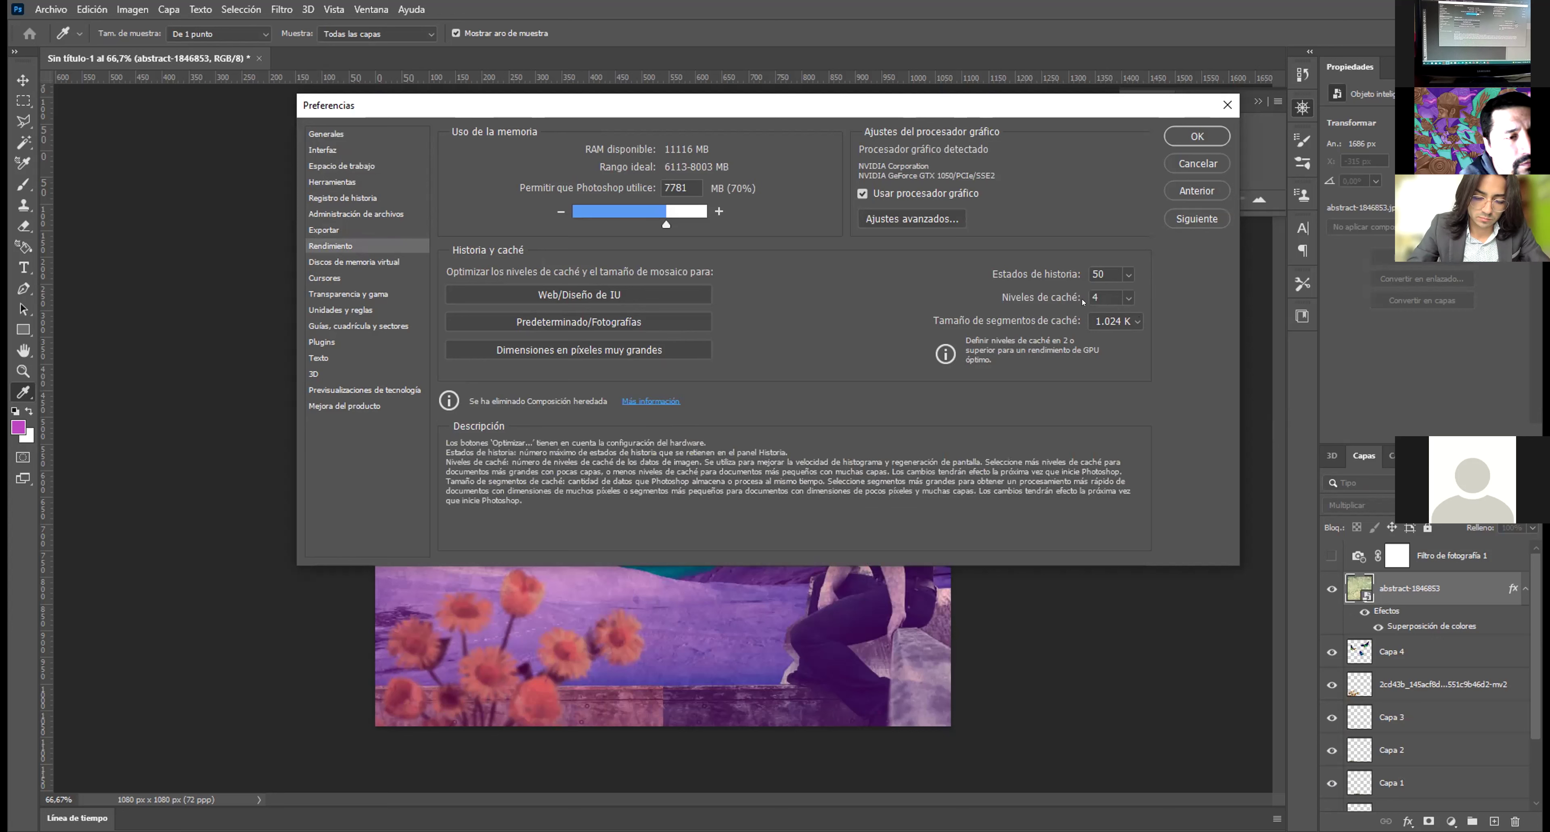
Step: Examine the remaining preferences, from scratch disks, cursors and transparency through guides, type, 3D and product improvement, revisit Performance (Rendimiento), and close without applying
left_click(345, 263)
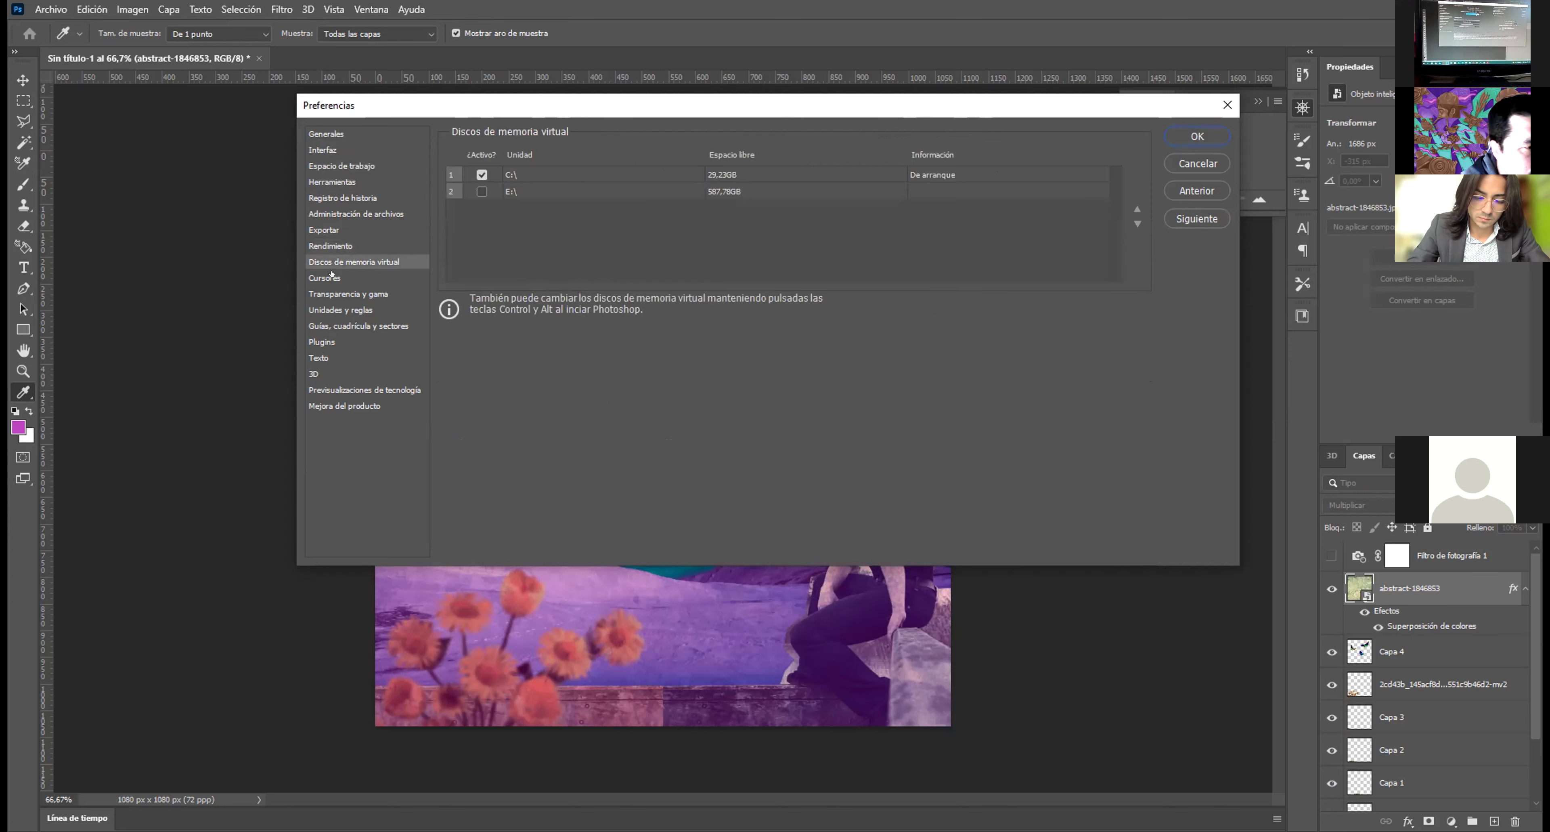
left_click(332, 277)
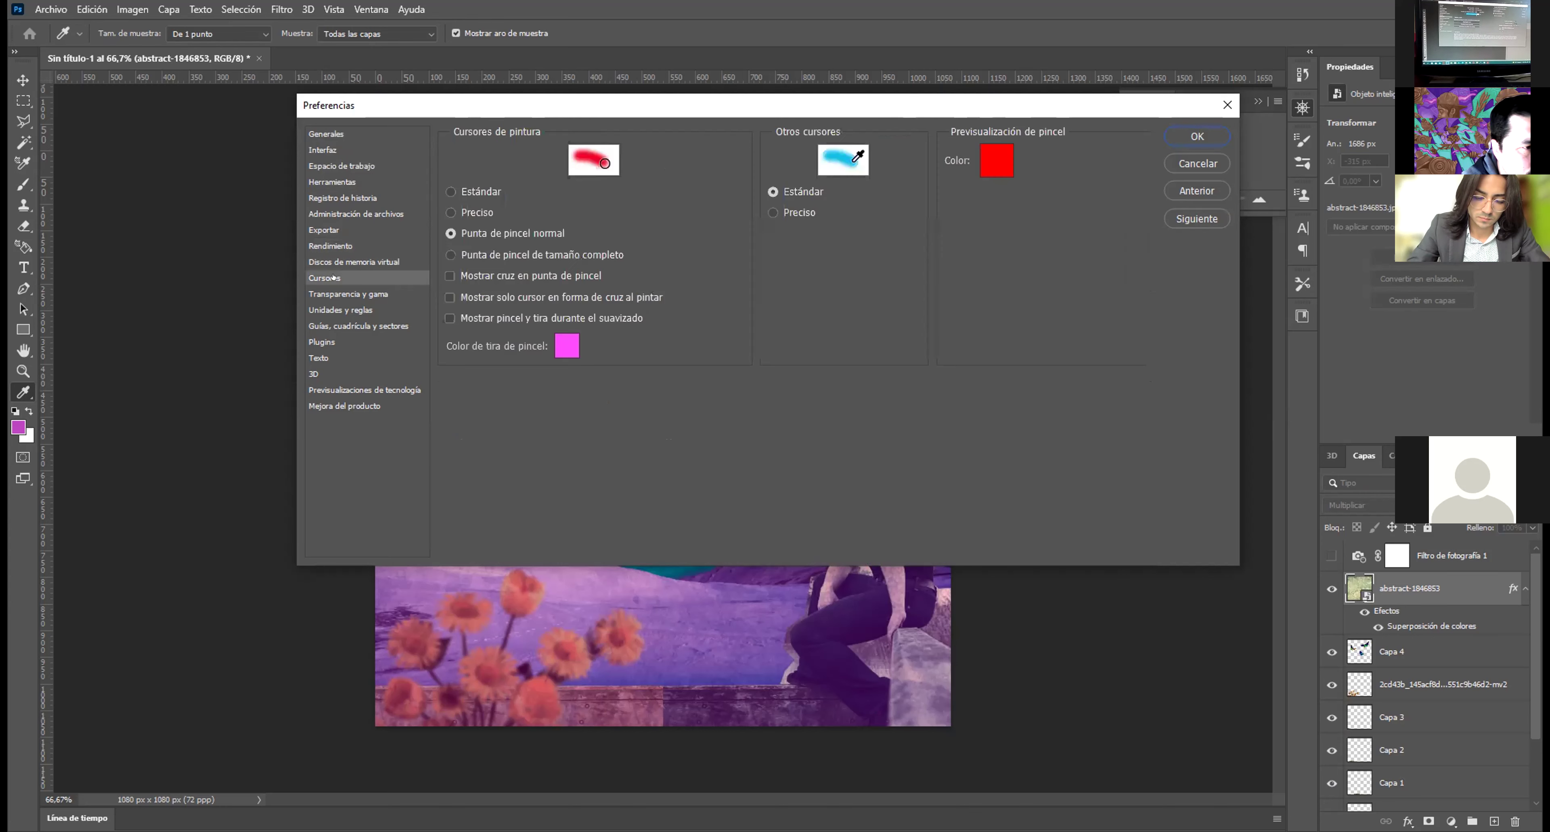
left_click(331, 295)
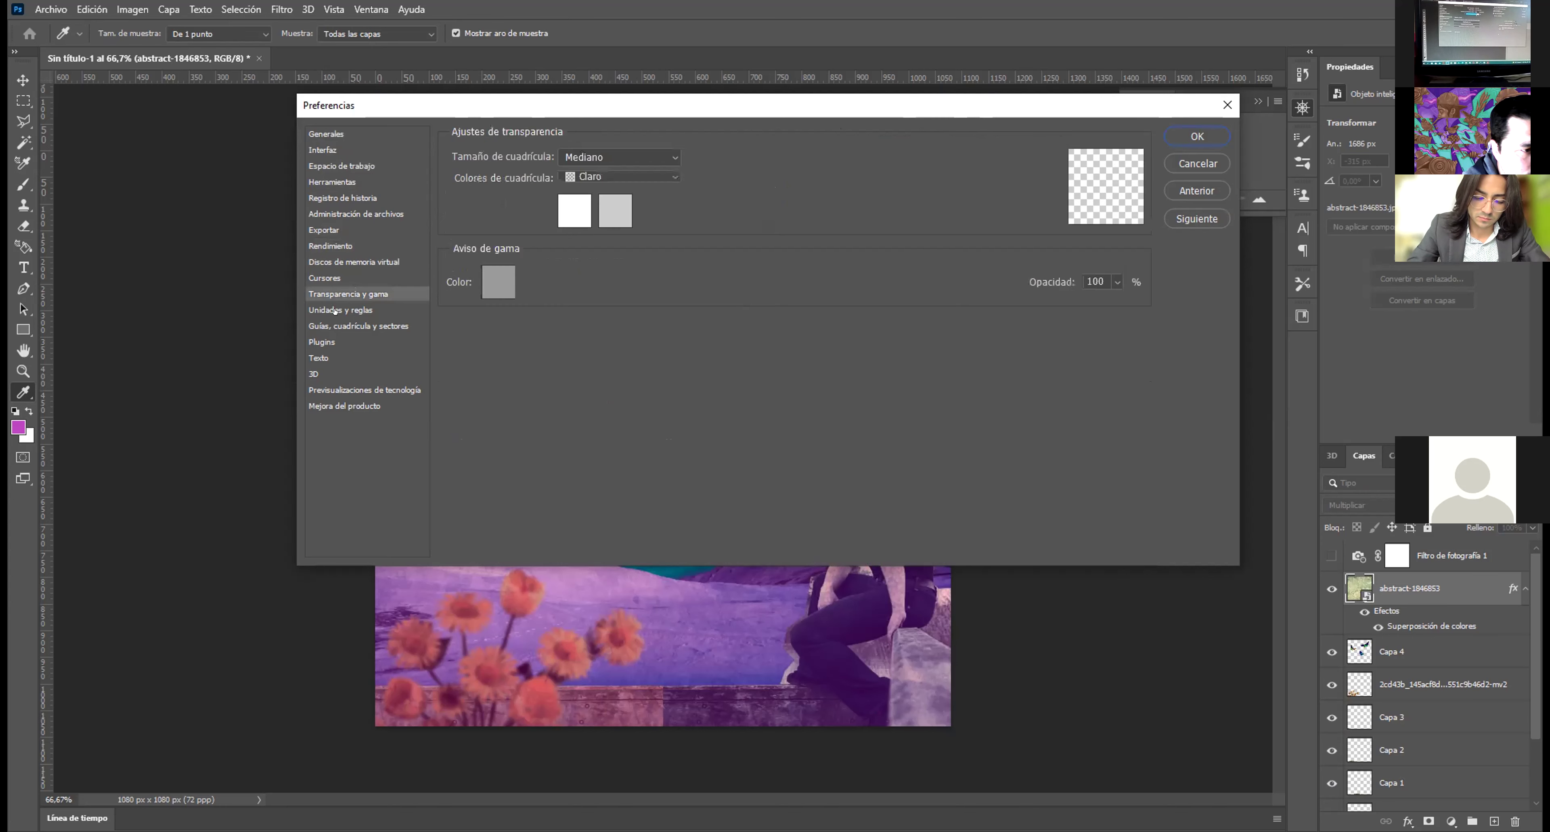
left_click(333, 311)
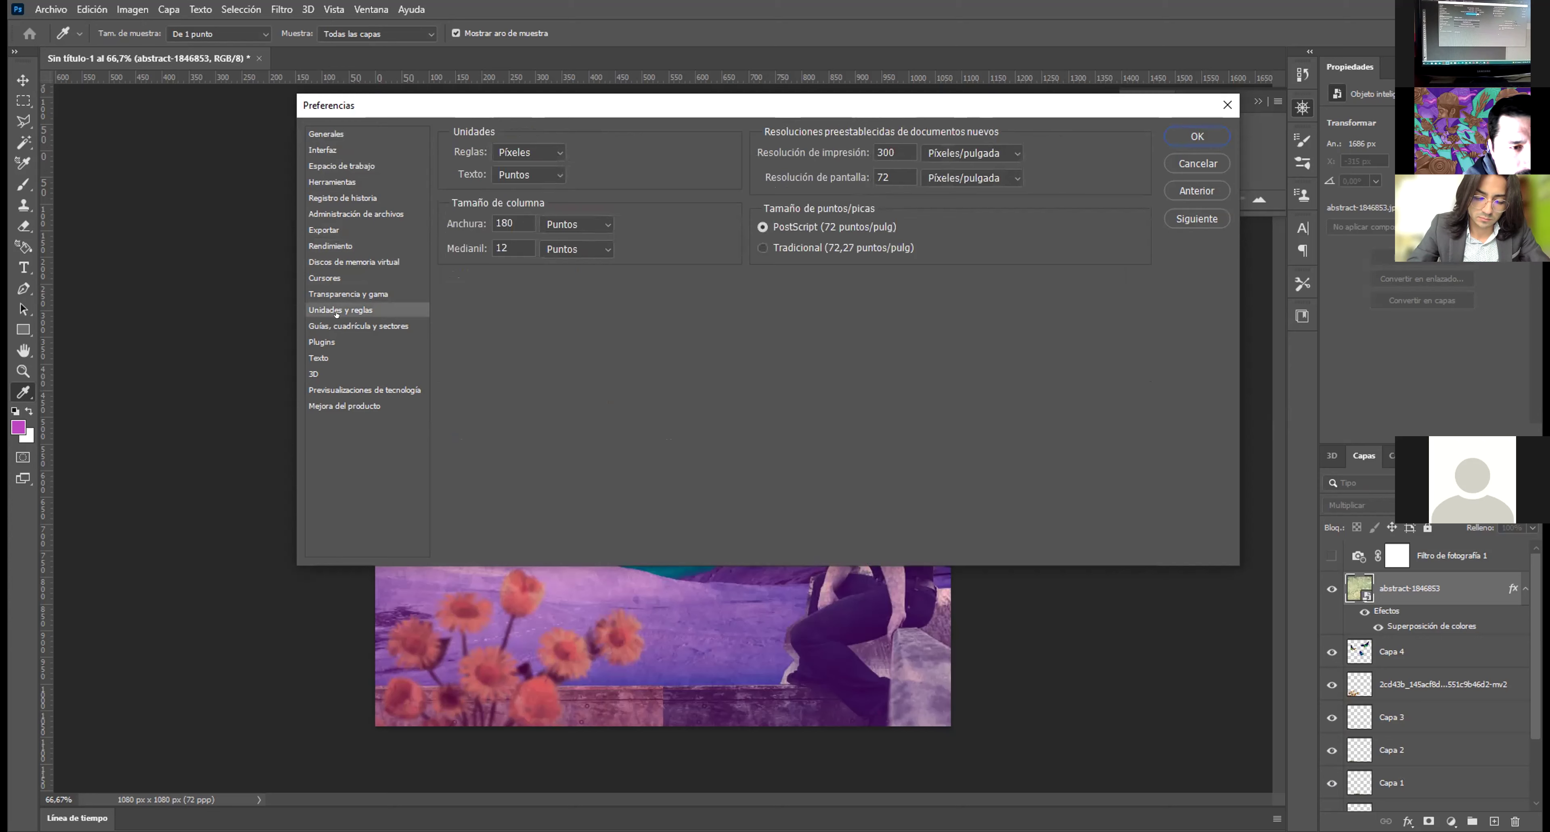
left_click(322, 327)
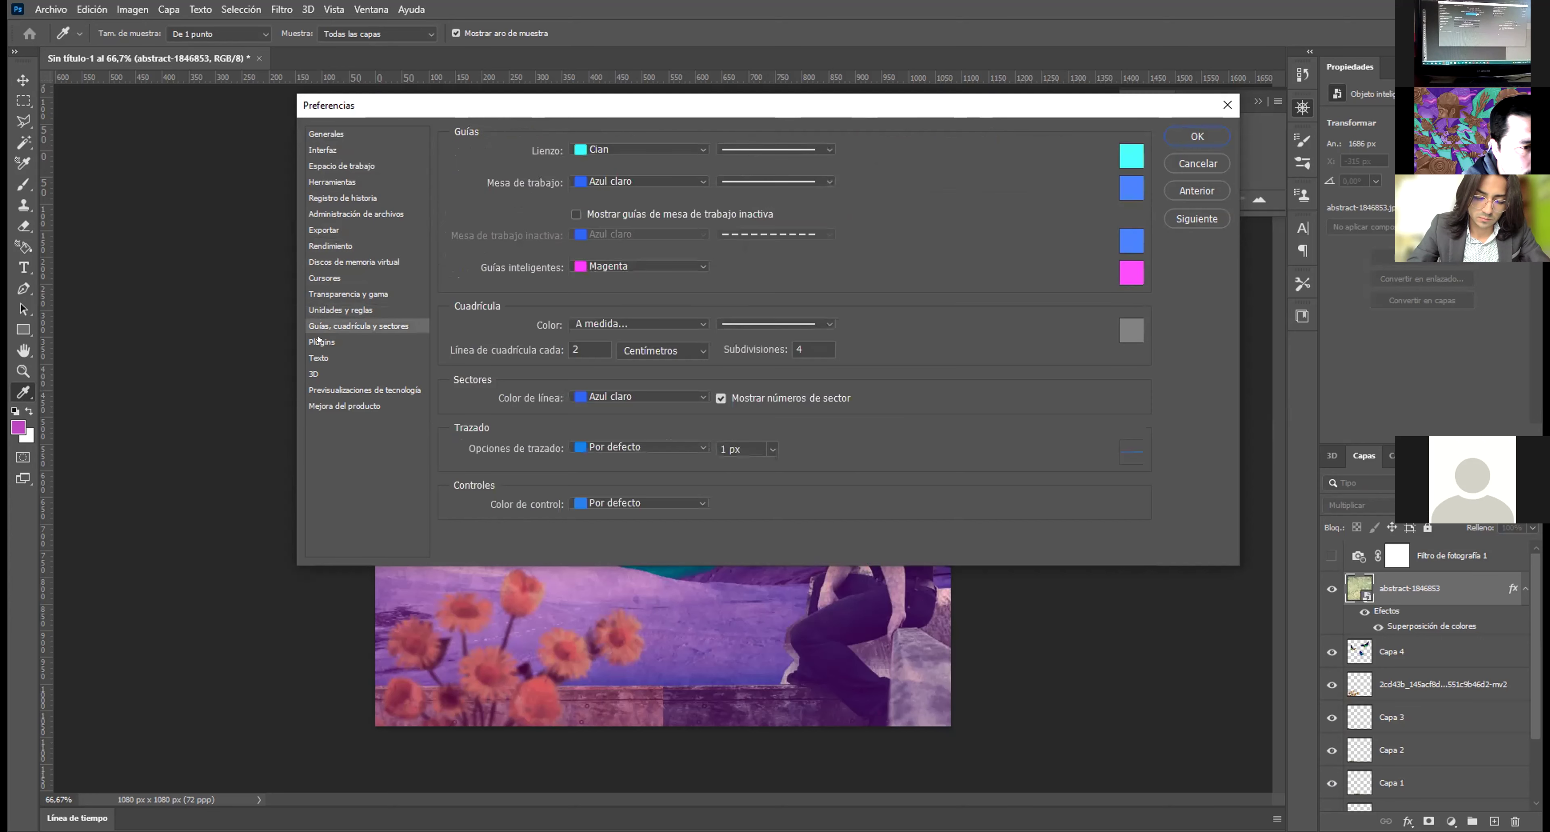
left_click(314, 341)
left_click(320, 359)
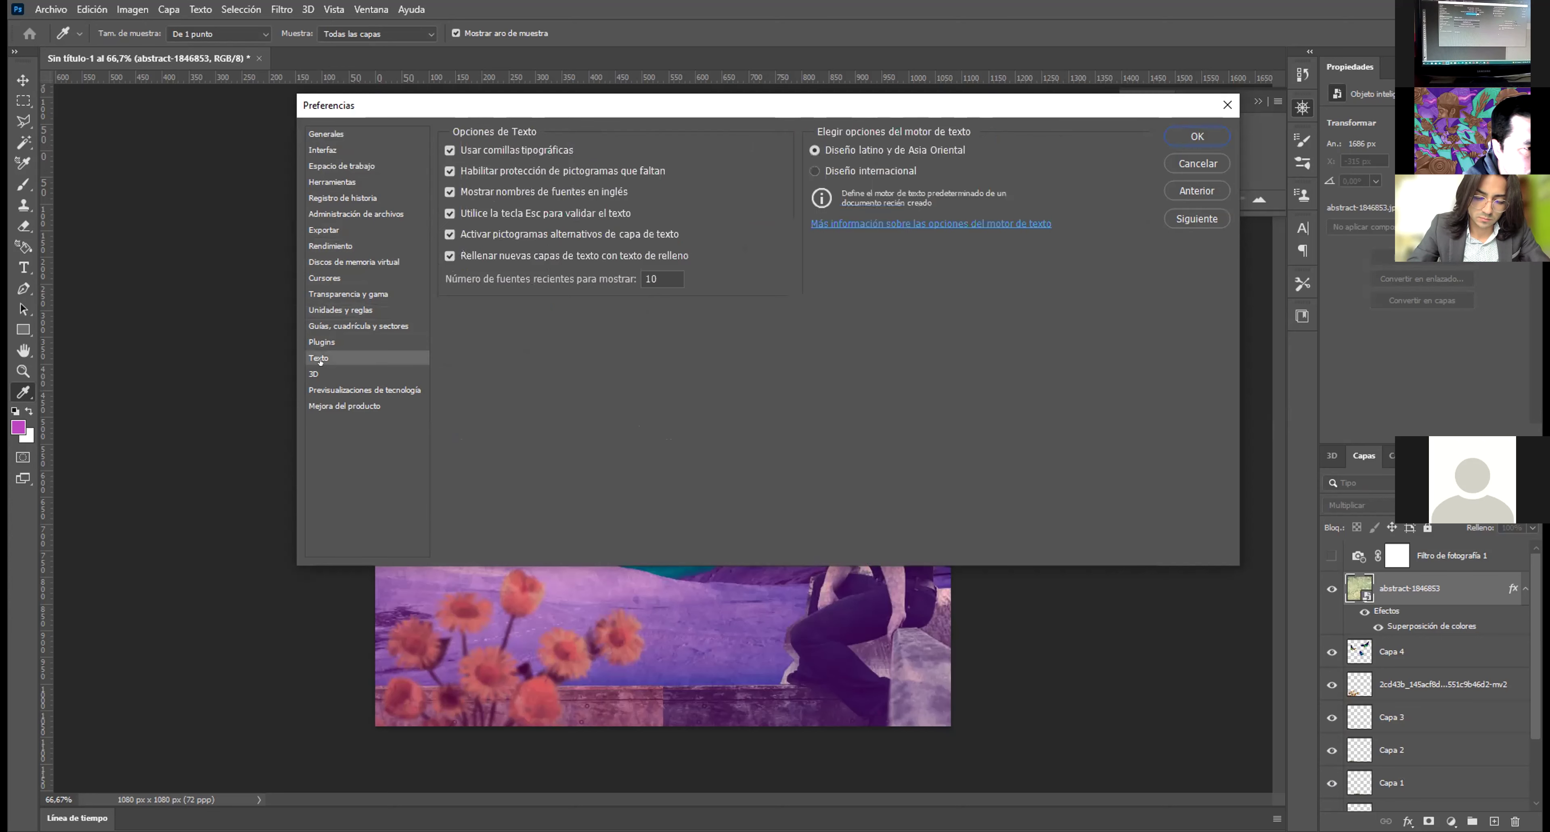
left_click(319, 375)
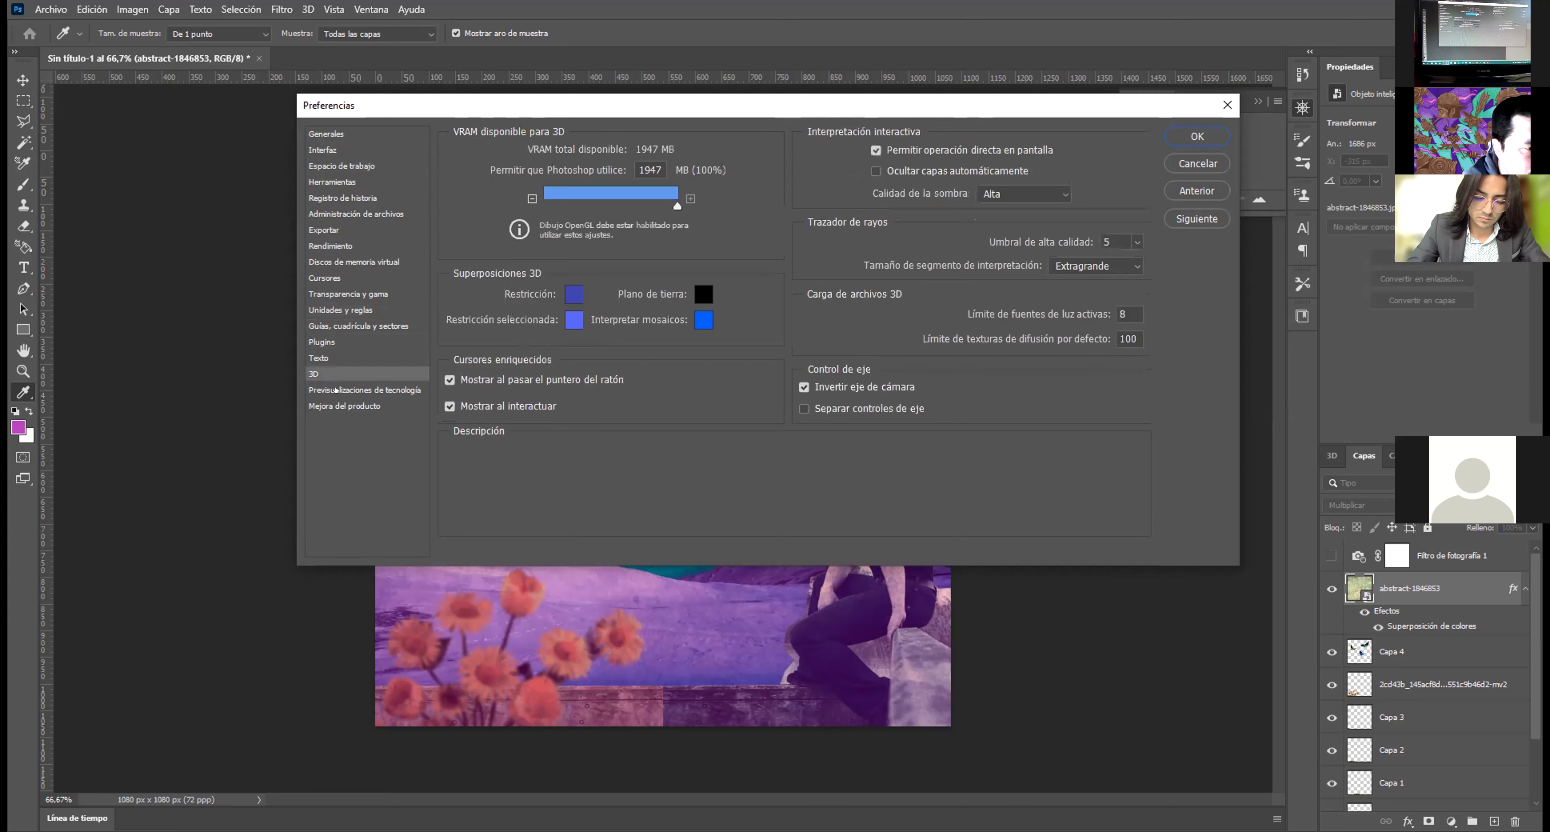
left_click(337, 390)
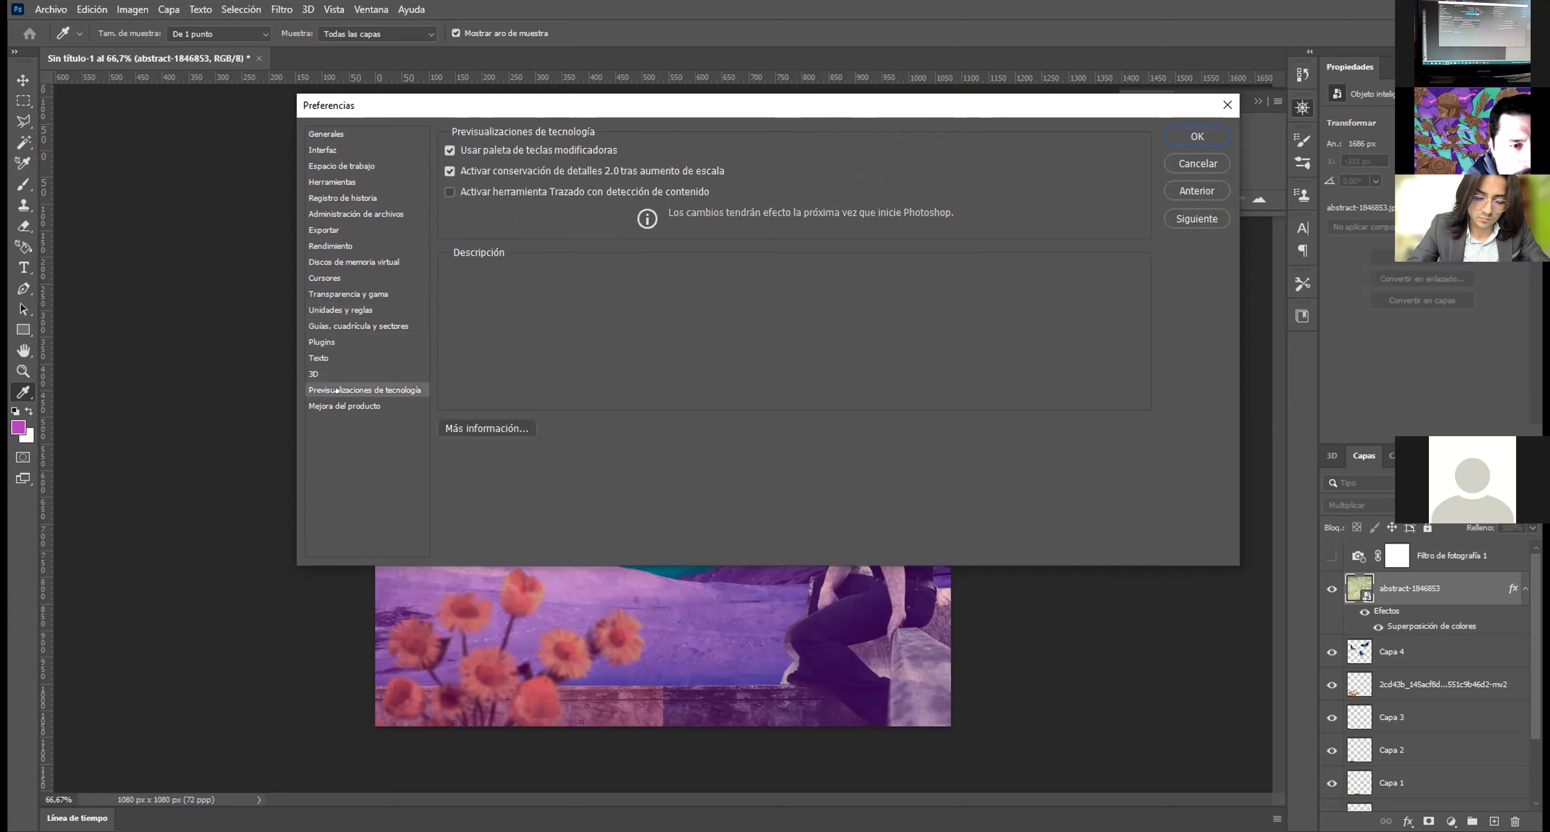
left_click(336, 405)
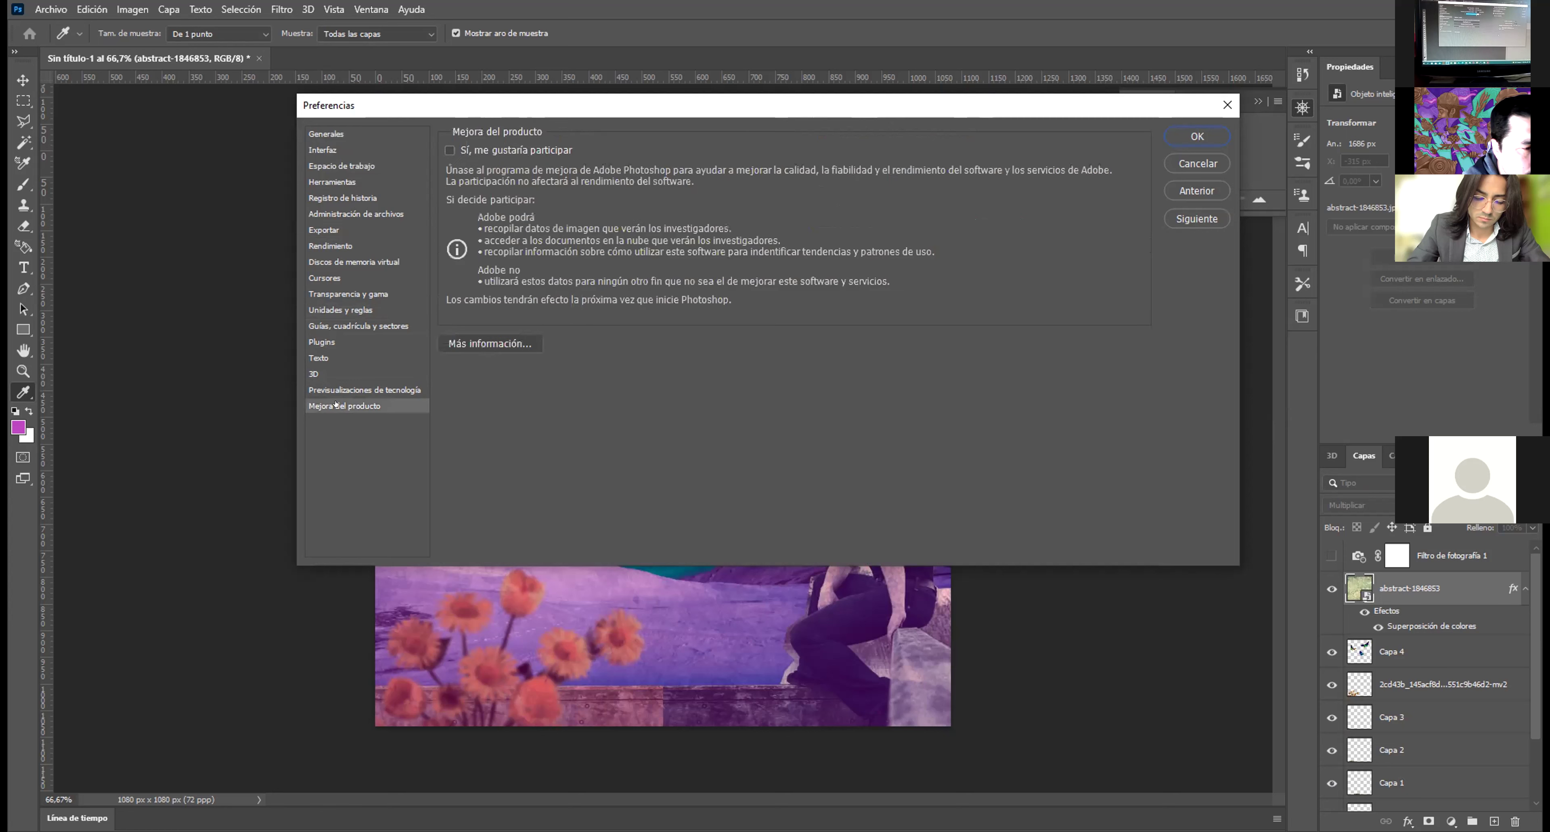
left_click(332, 246)
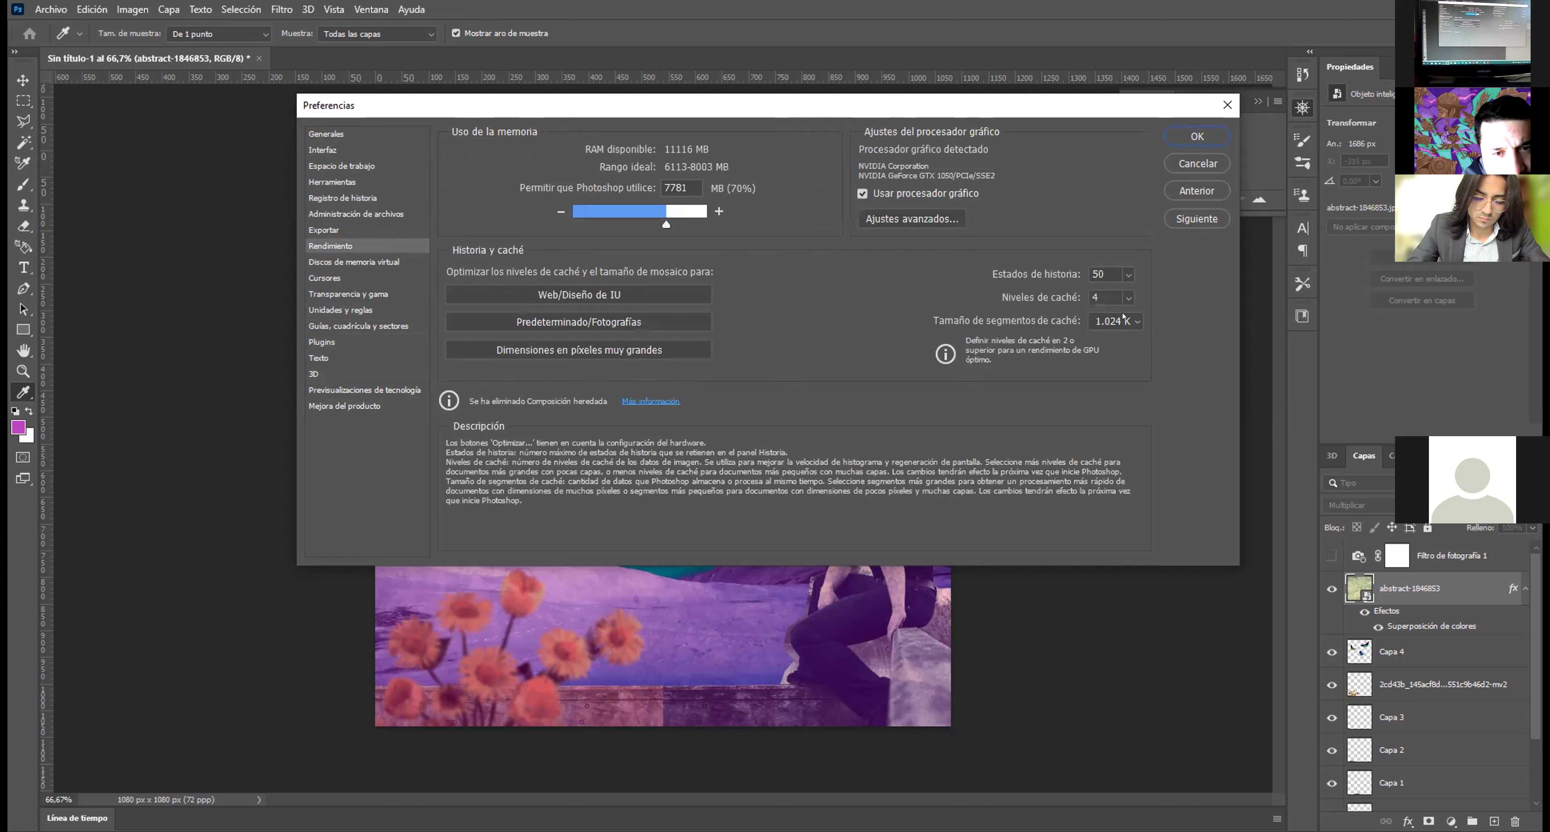
left_click(1190, 162)
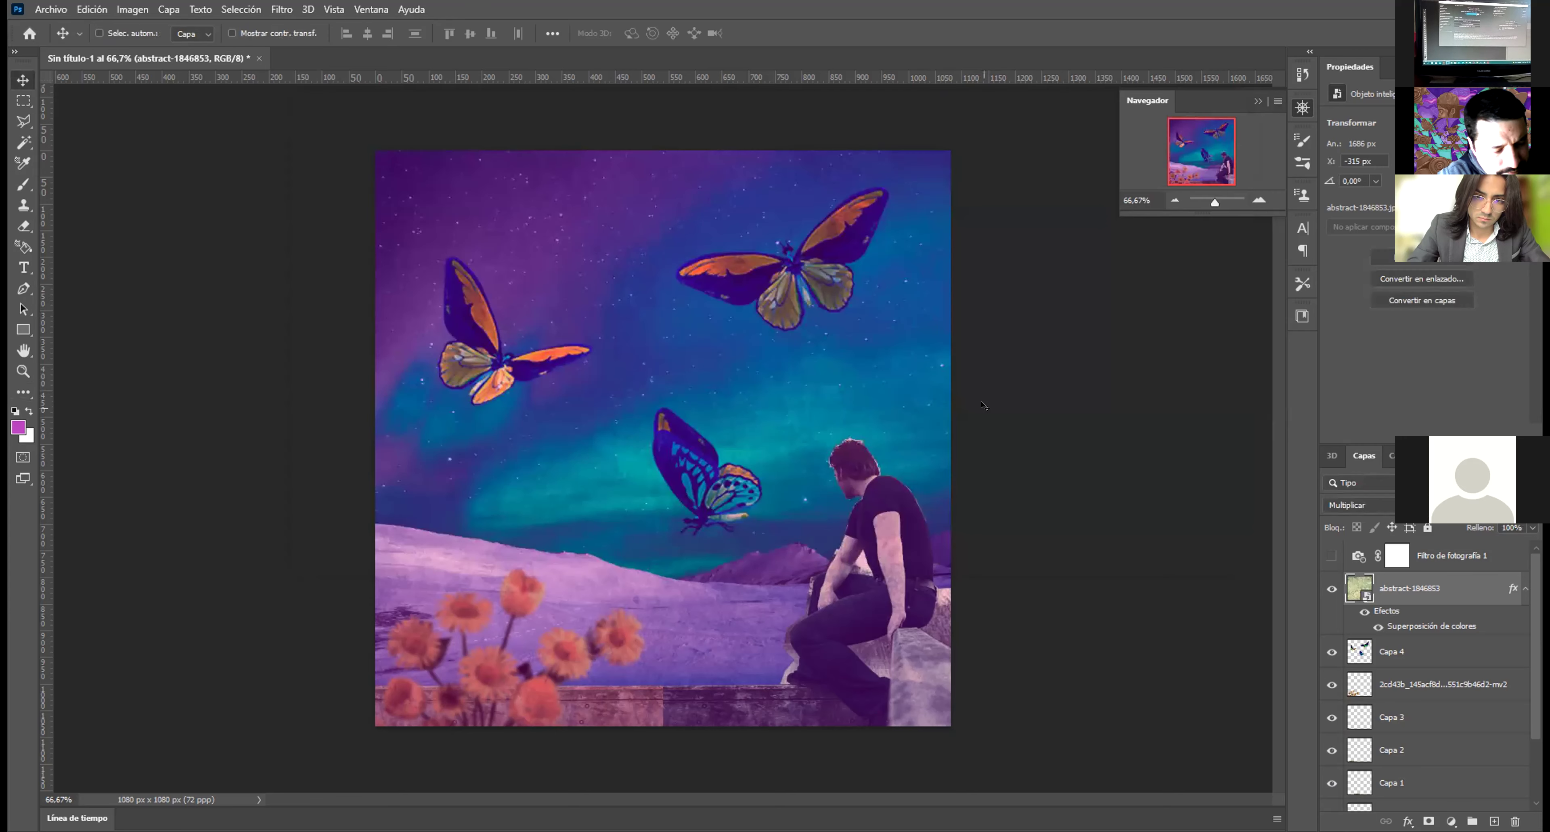
Step: Undo the recent edits back past the abstract-1846853 texture layer, the butterfly layer merge and the Brightness/Contrast (Brillo/contraste) adjustment
key("ctrl+z")
key("ctrl+z")
key("ctrl+z")
key("ctrl+z")
key("ctrl+z")
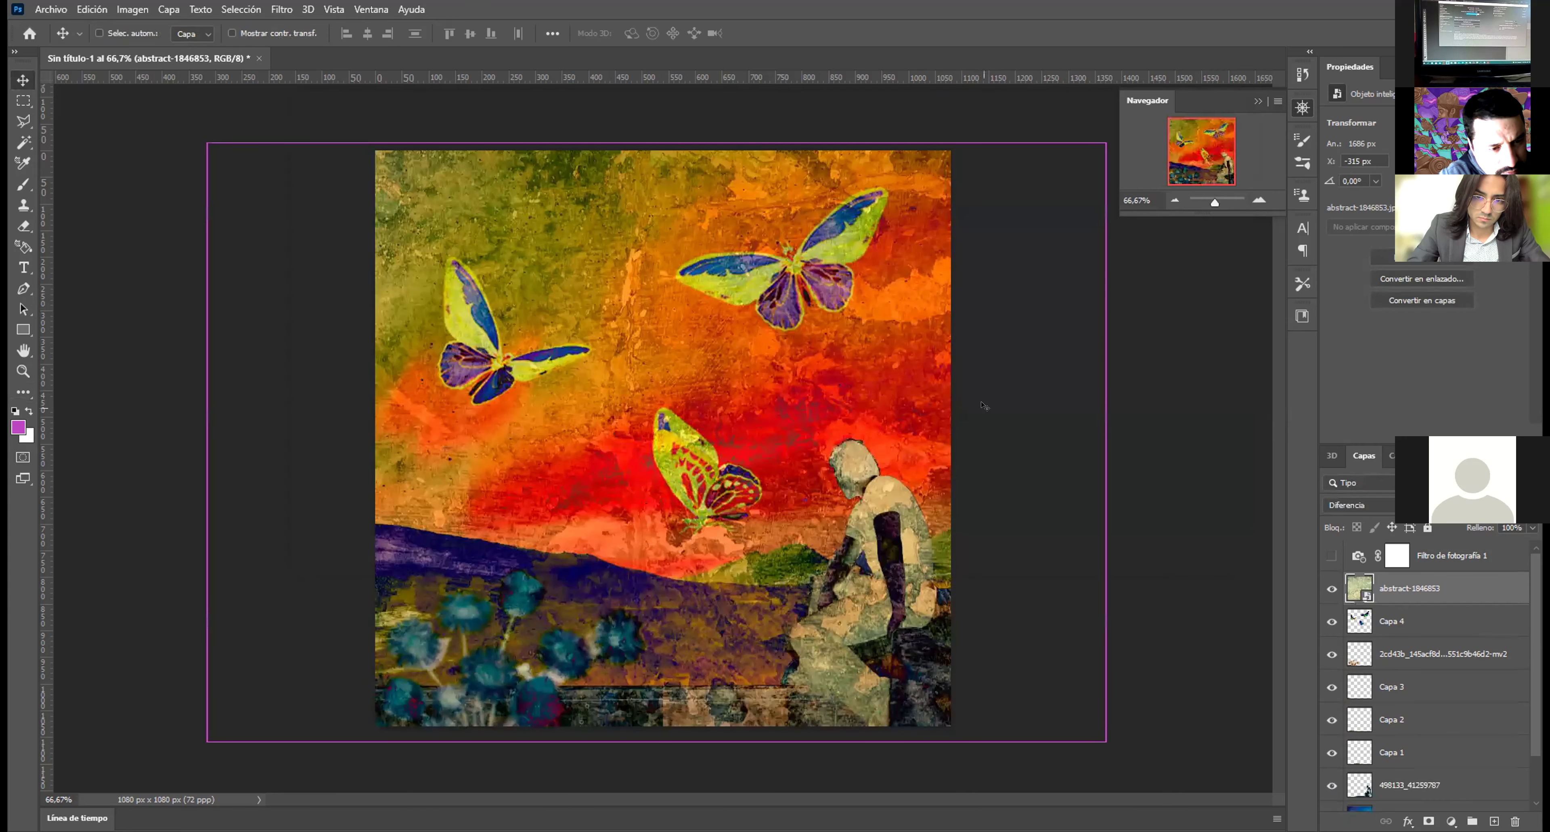
key("ctrl+z")
key("ctrl+z")
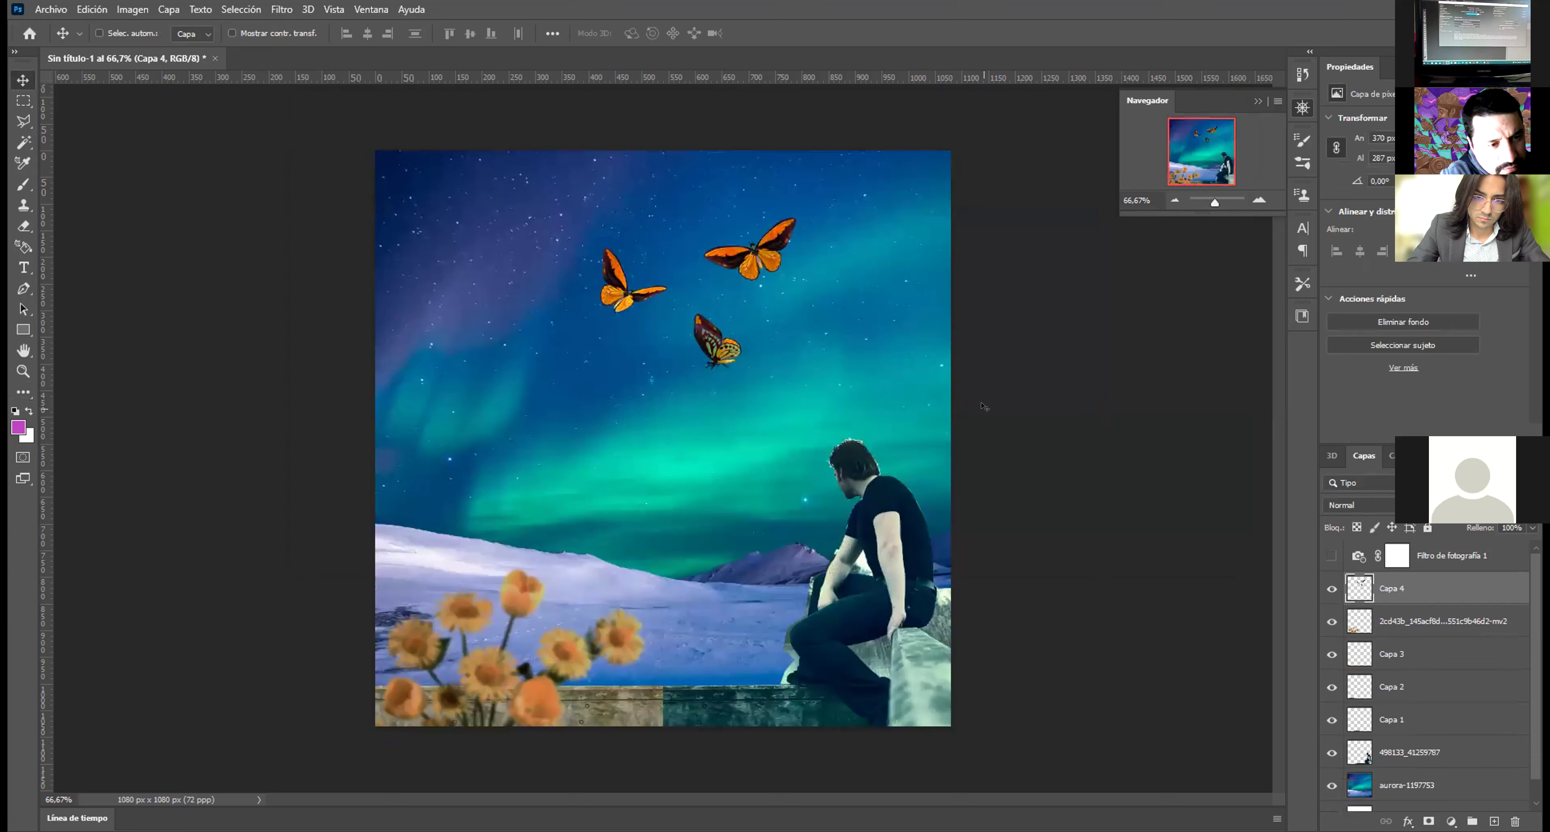
key("ctrl+z")
key("ctrl+z")
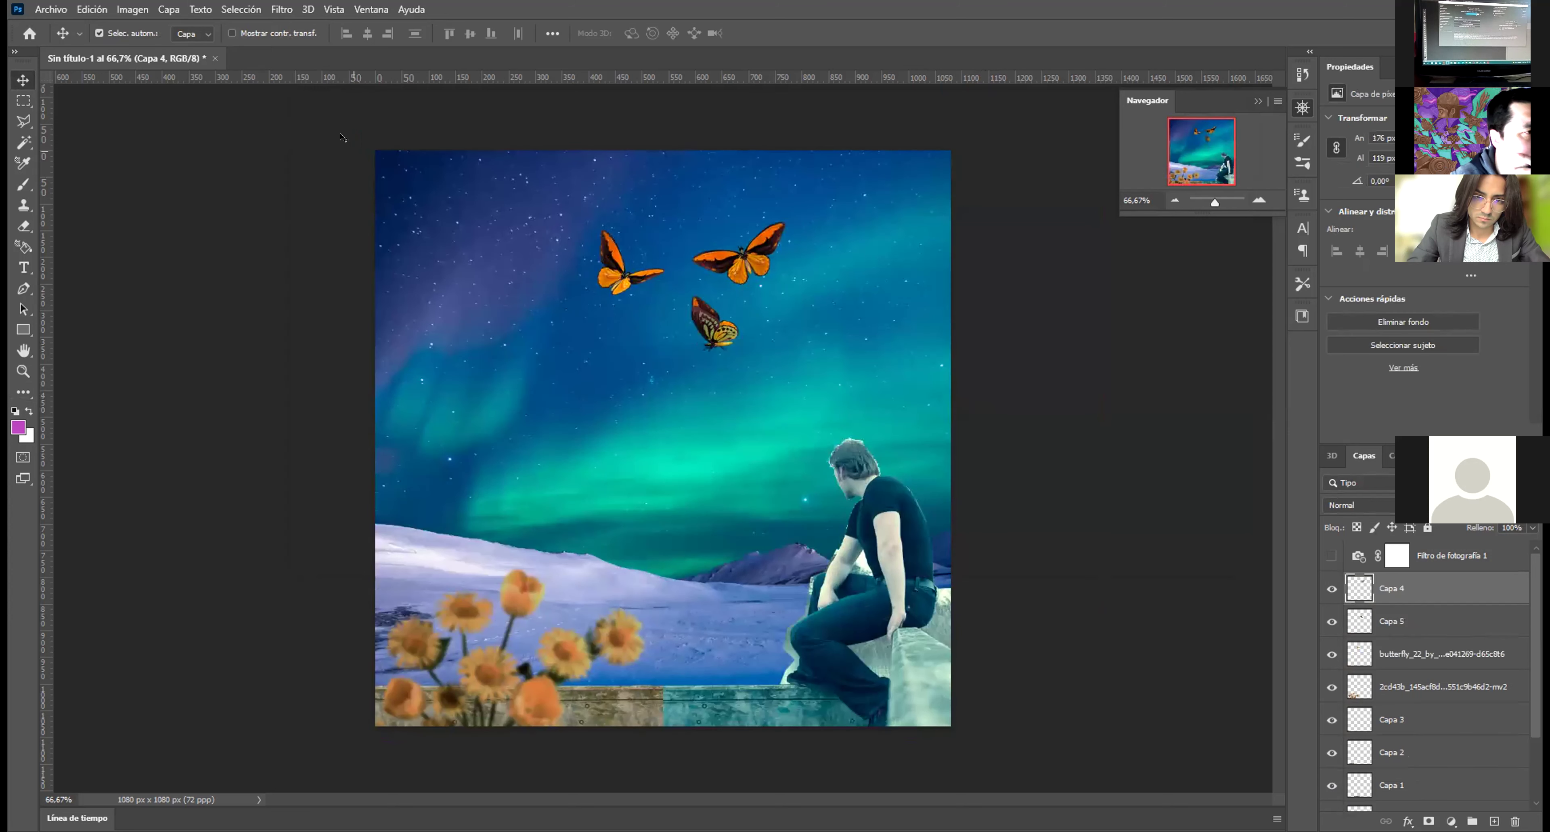
Step: Reopen the Performance (Rendimiento) preferences and examine the advanced graphics processor settings without changing them
left_click(50, 9)
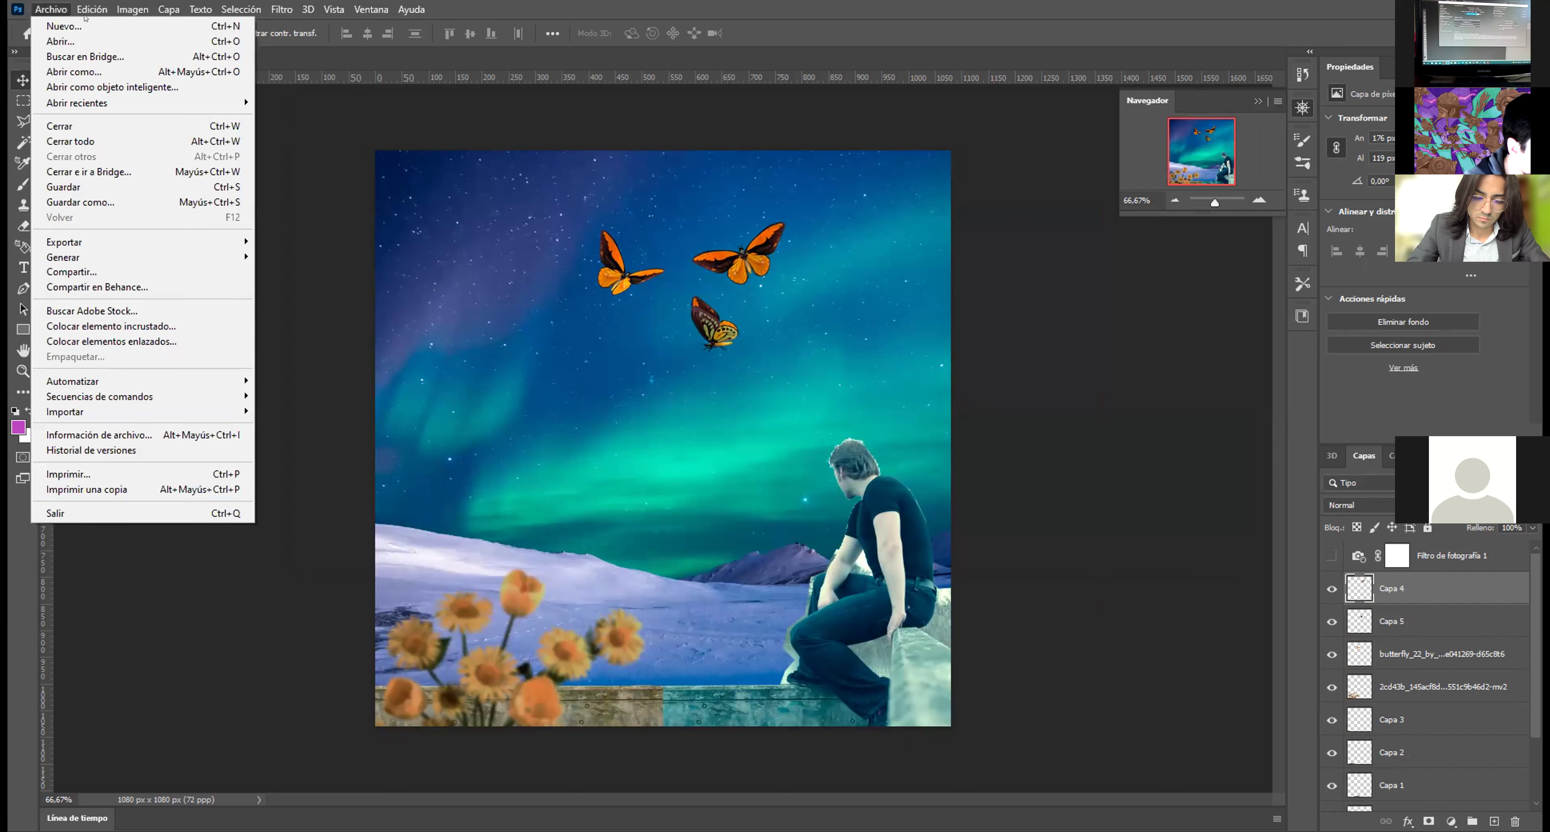
mouse_move(92, 9)
mouse_move(137, 672)
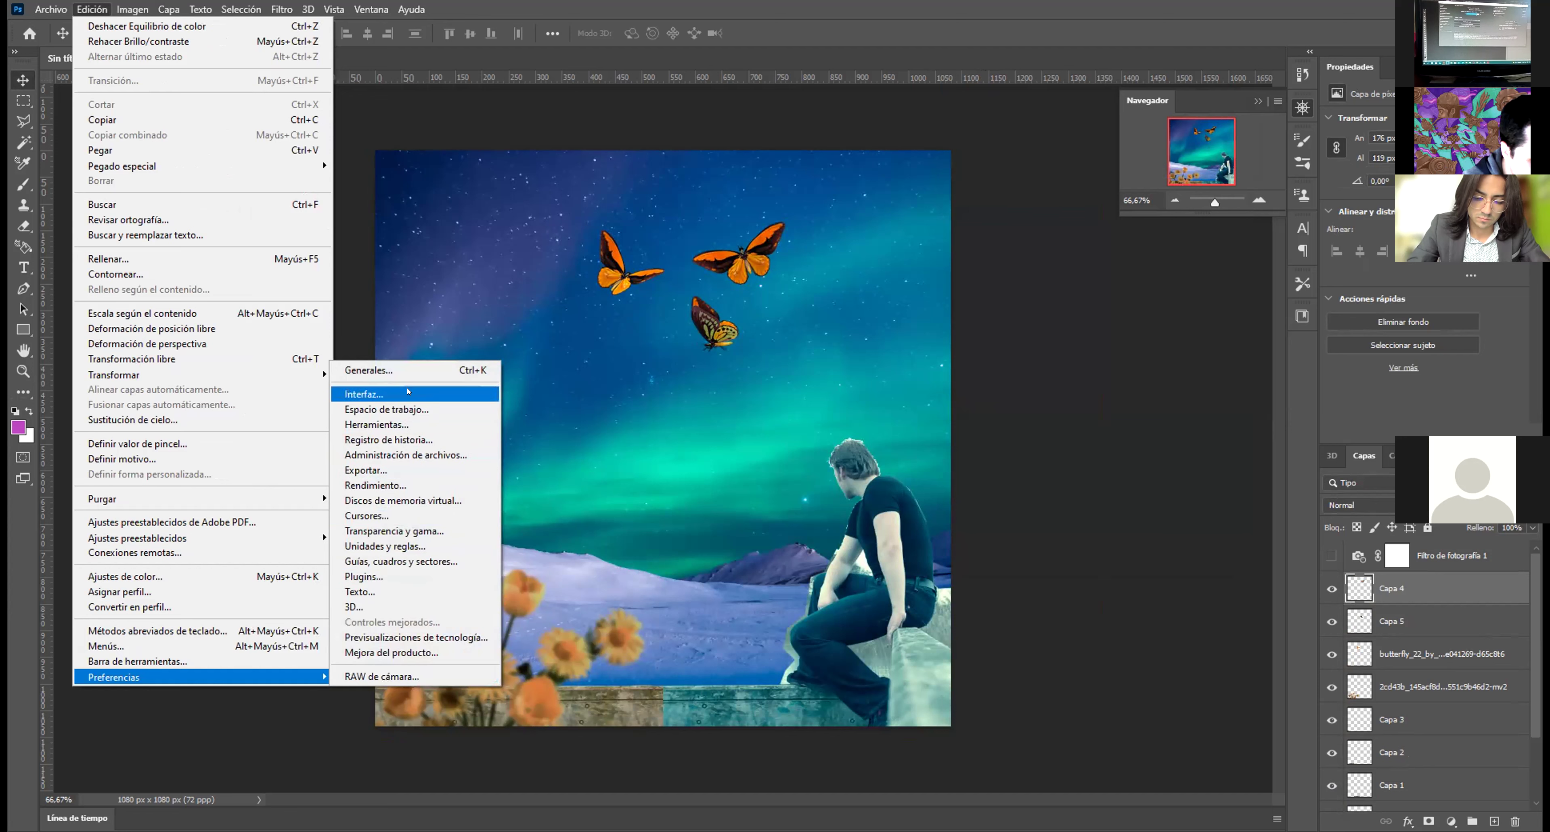
left_click(397, 371)
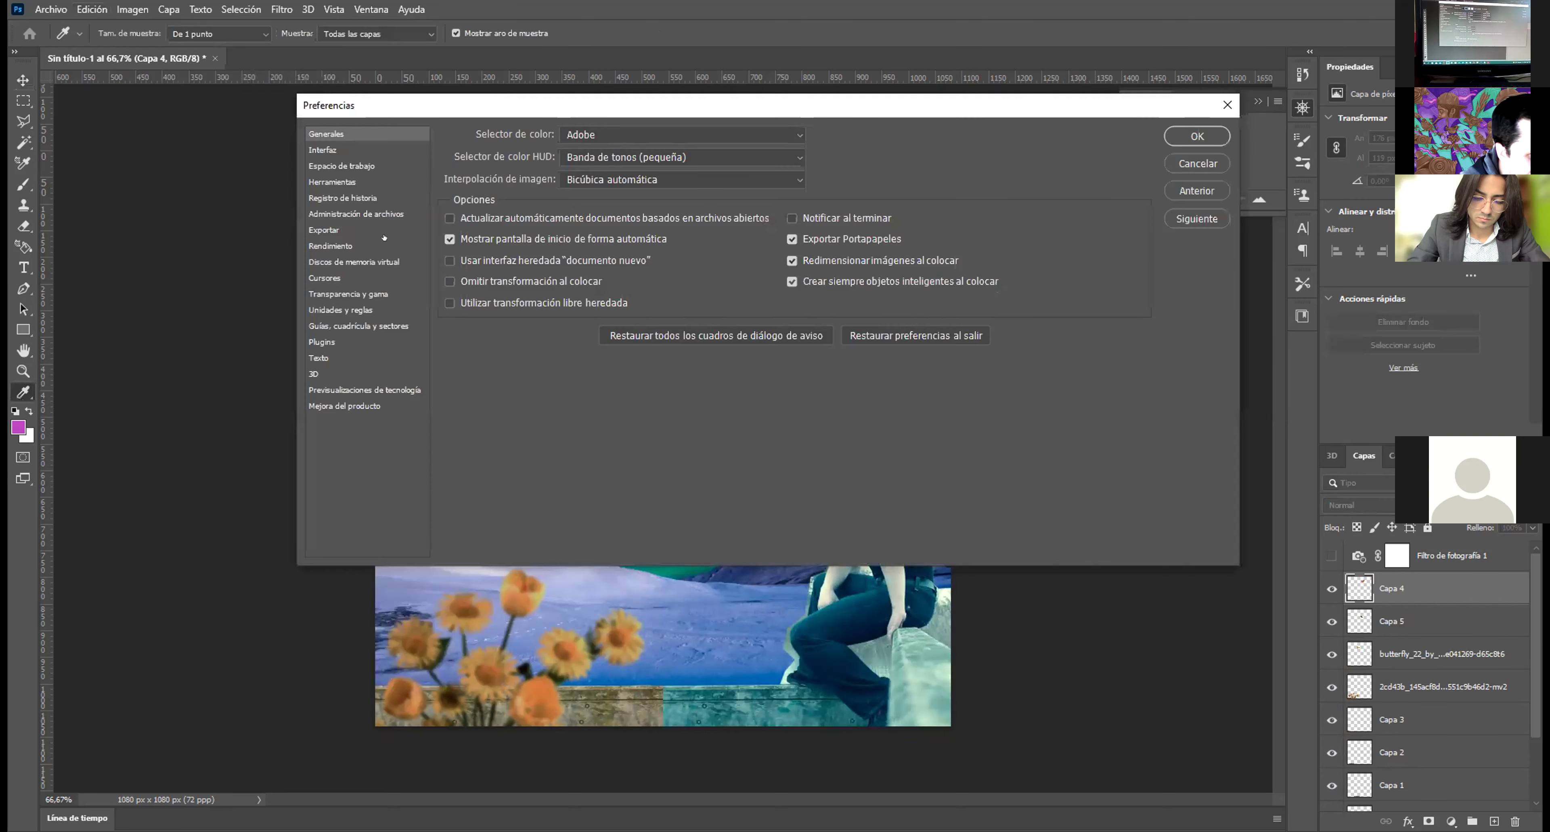
left_click(323, 246)
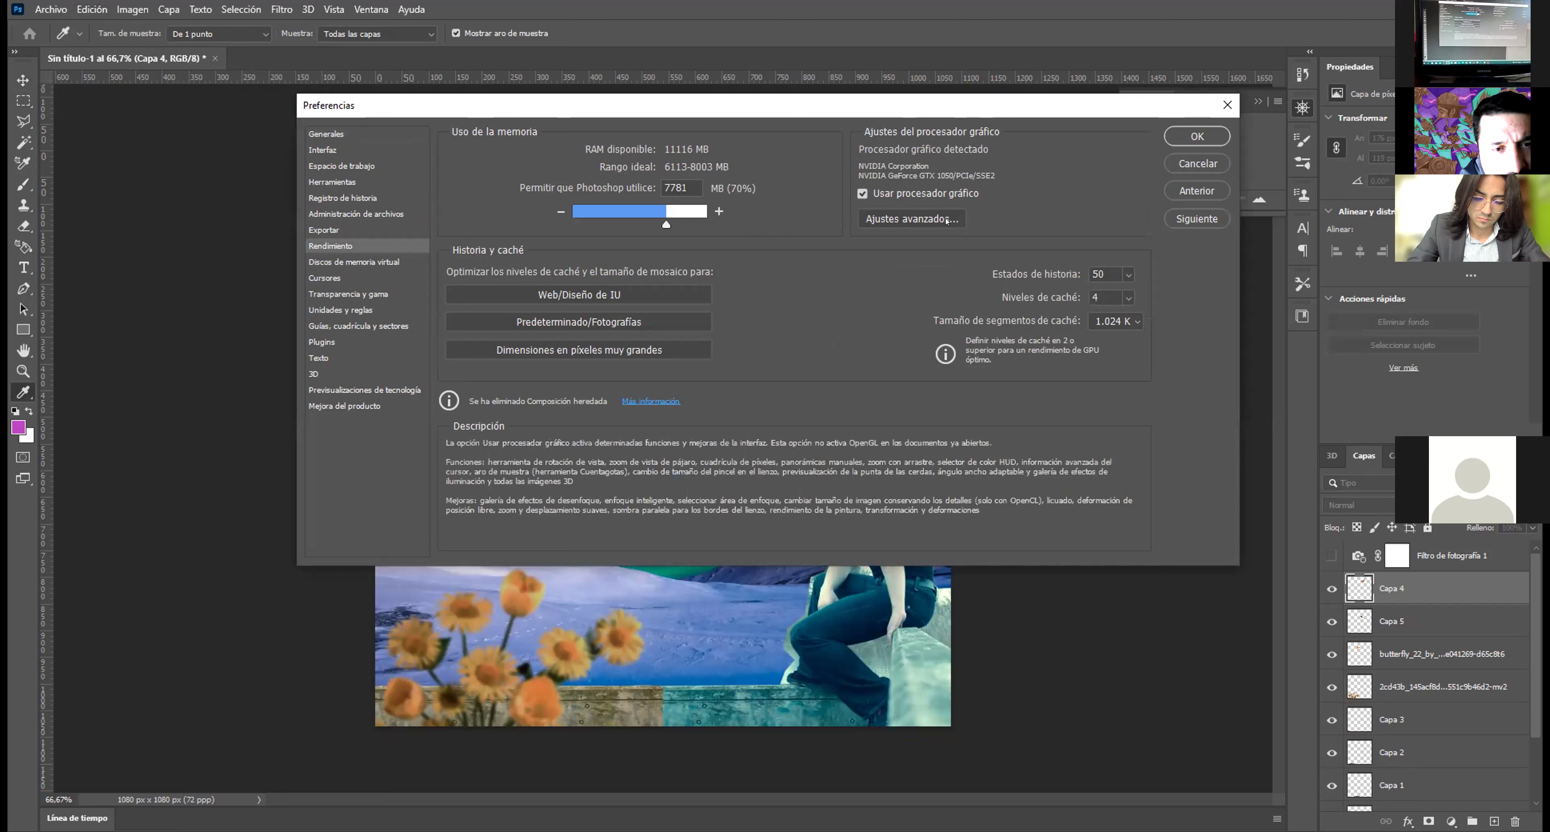
left_click(928, 220)
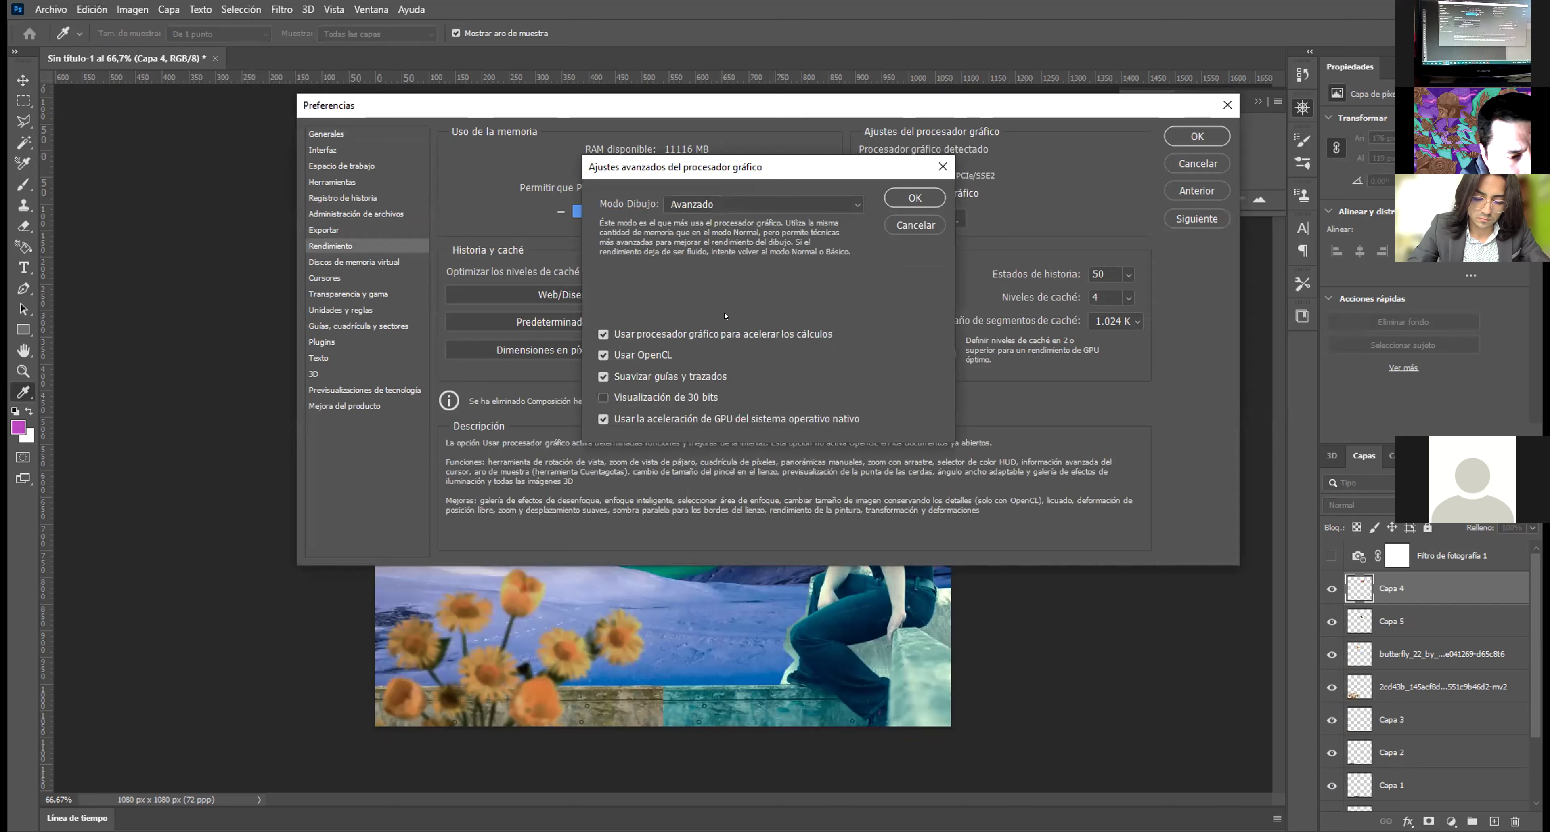
left_click(906, 225)
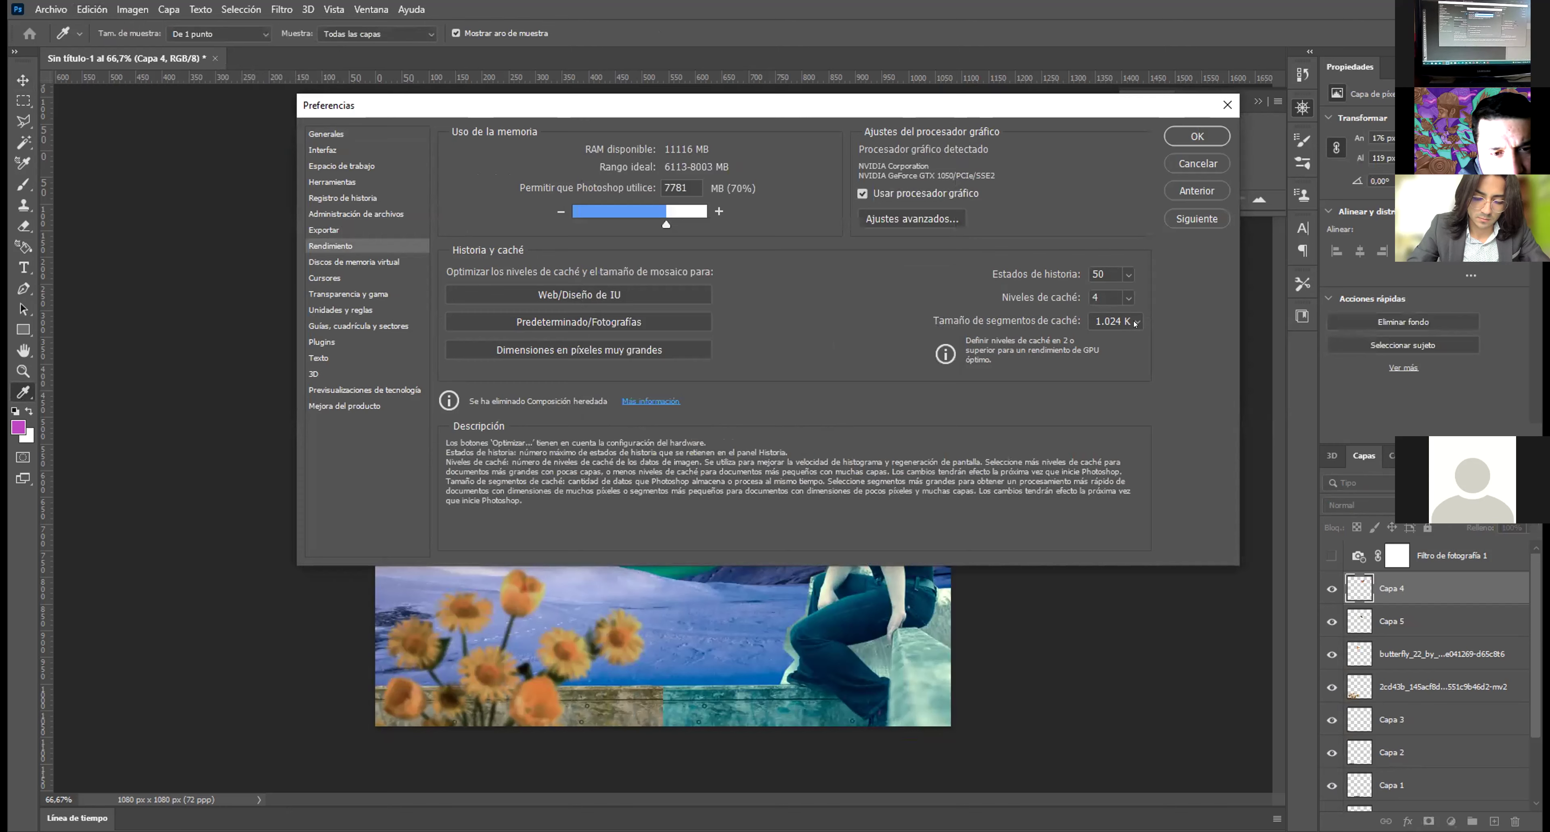
Step: Set the history states (Estados de historia) to 51 and look over the cache tile size and cache level options
left_click(1125, 275)
left_click_drag(1125, 291, 1129, 295)
left_click(841, 289)
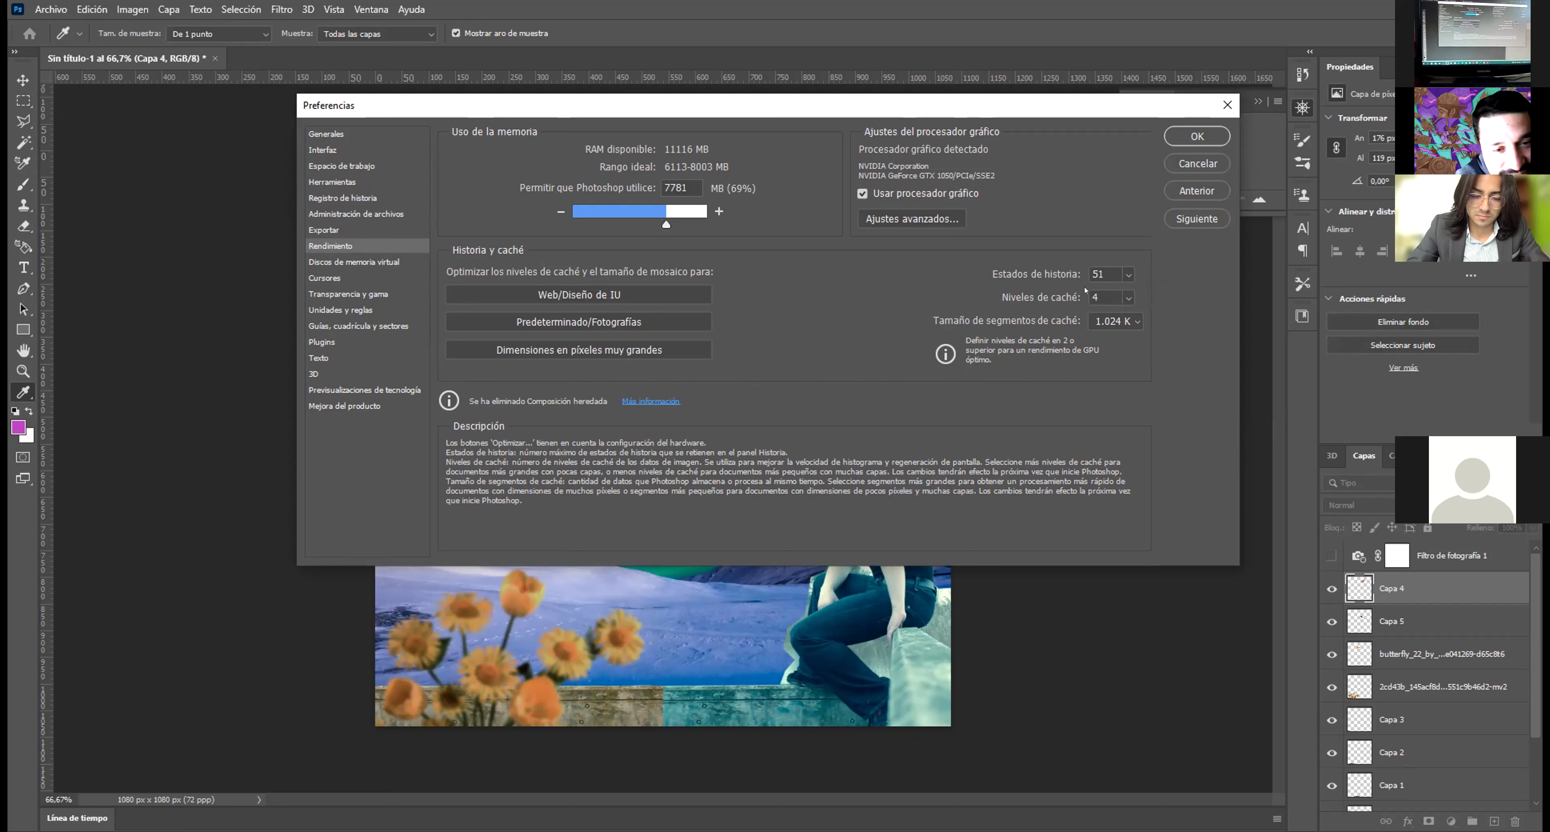
left_click(1134, 324)
left_click(1125, 289)
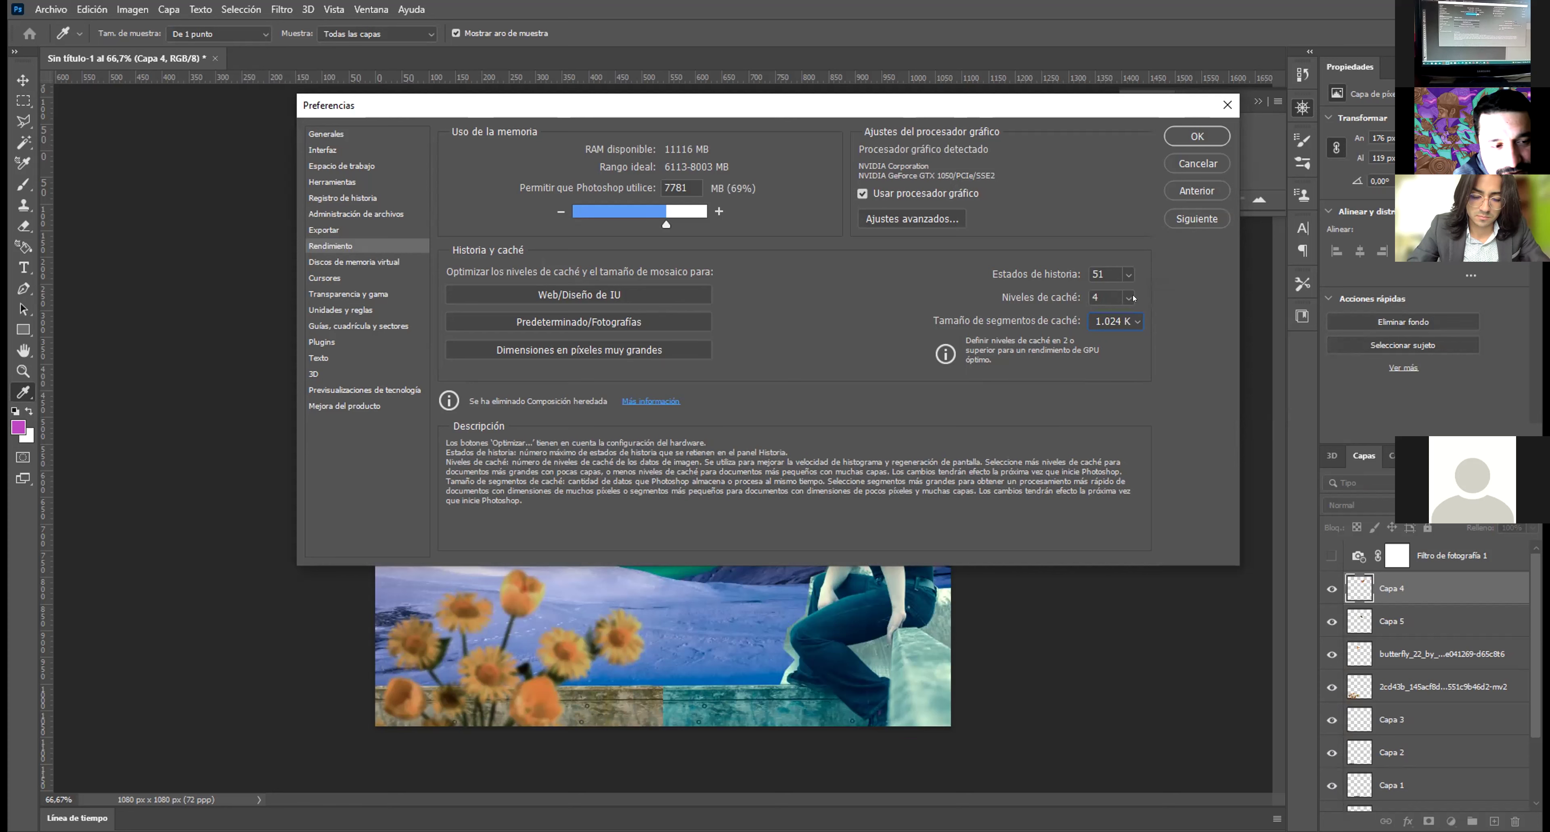
key("alt+Down")
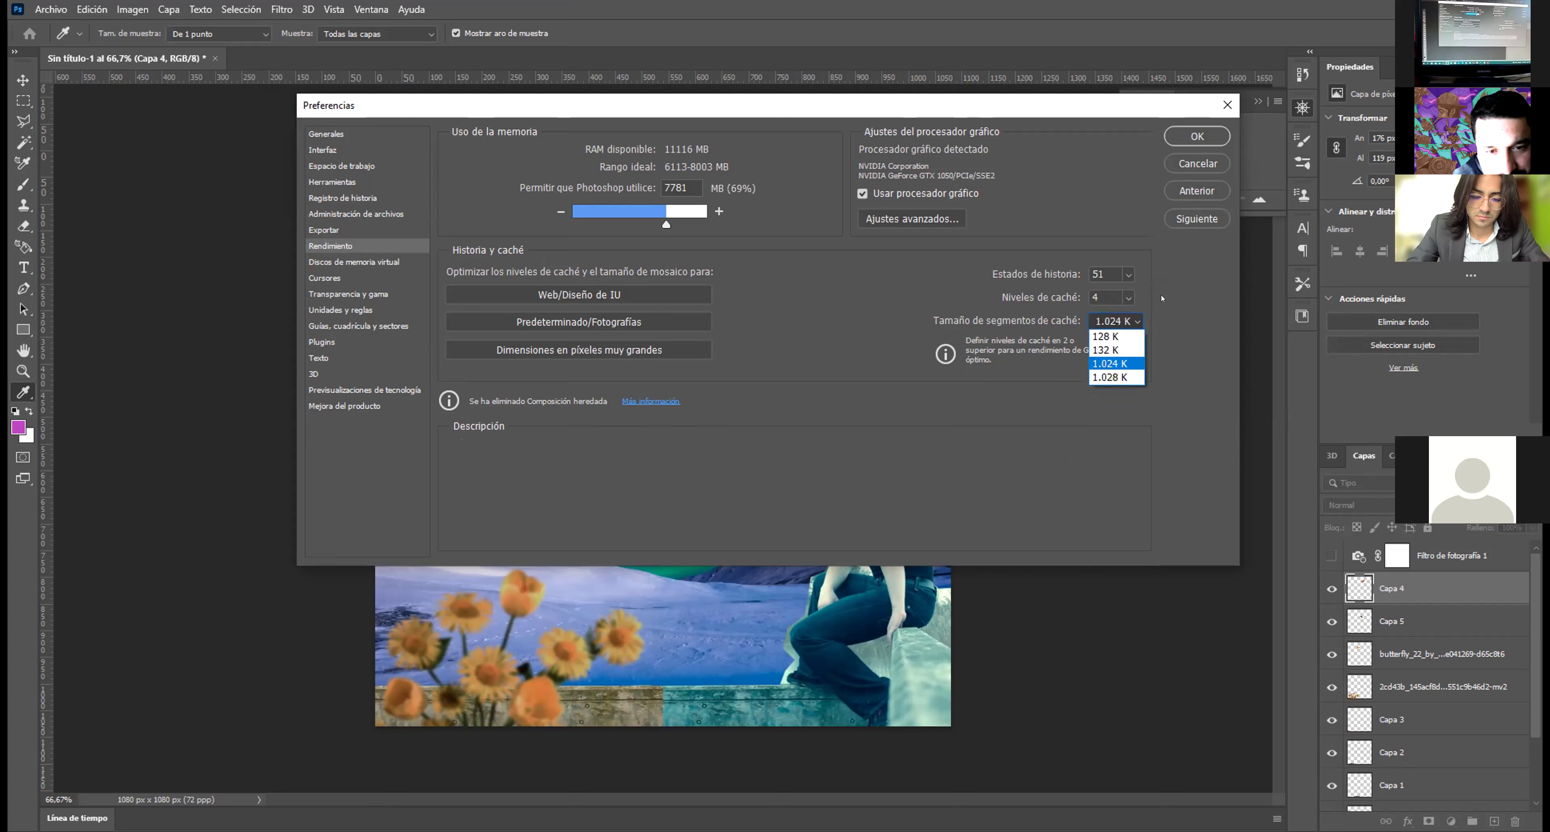
left_click(1162, 298)
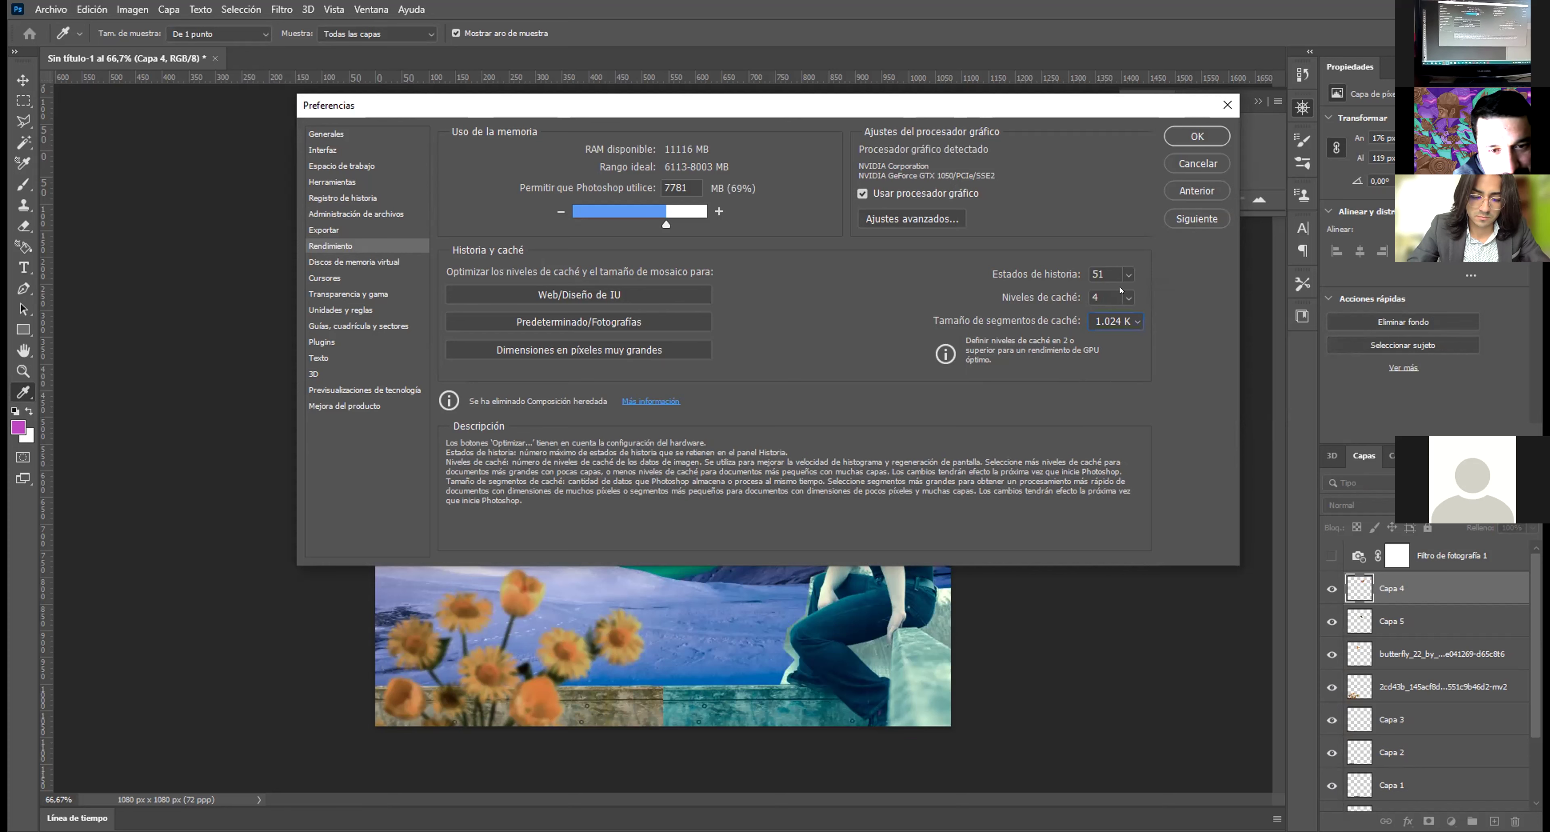
left_click(1127, 297)
left_click(1113, 288)
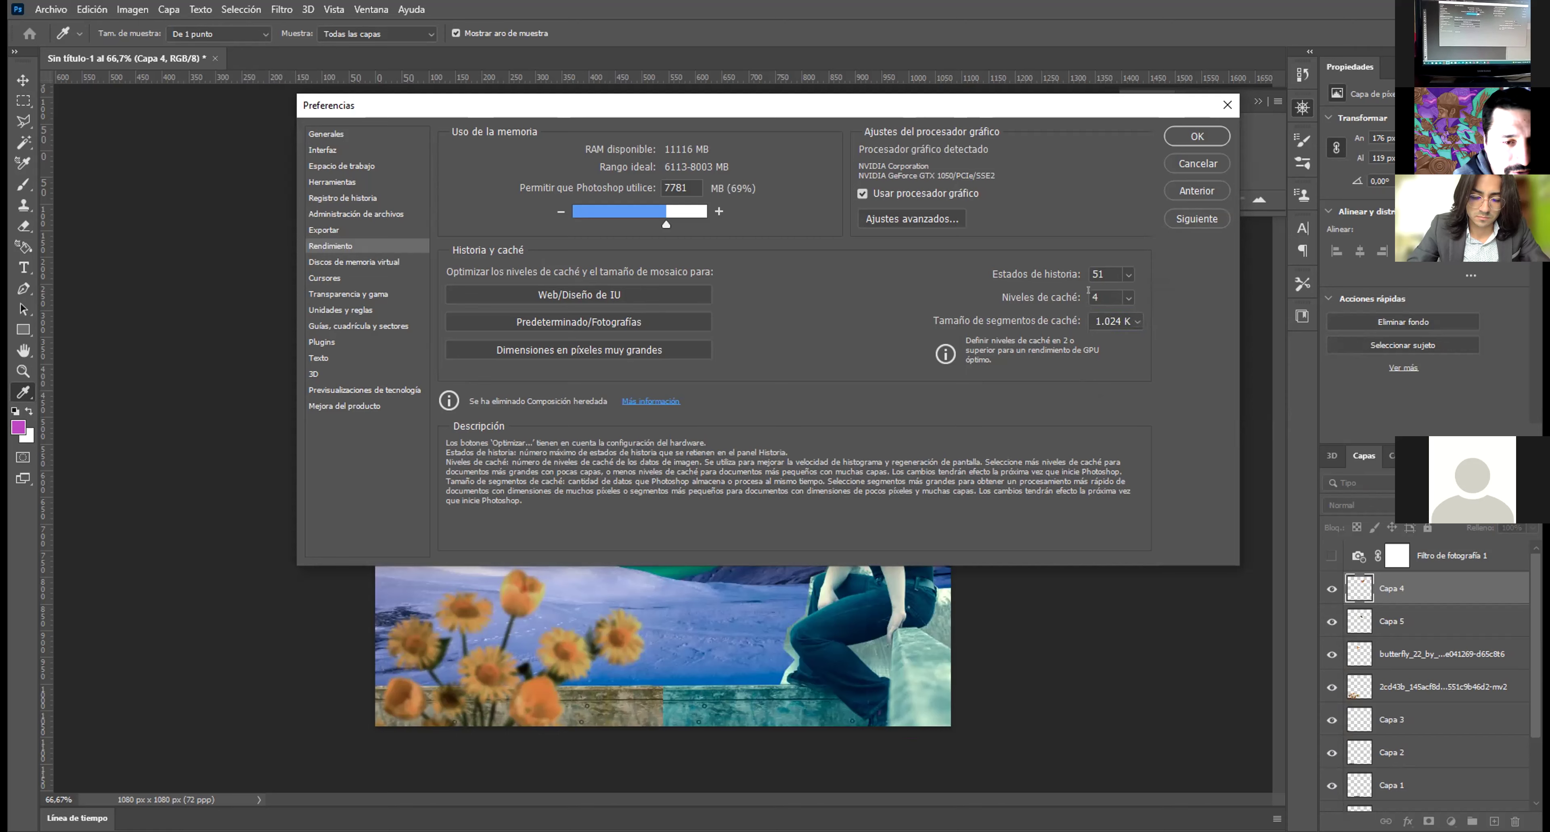
Step: Reduce the history states (Estados de historia) to 1 and accept the preferences
left_click(1125, 273)
left_click_drag(1127, 291, 1127, 295)
left_click(904, 285)
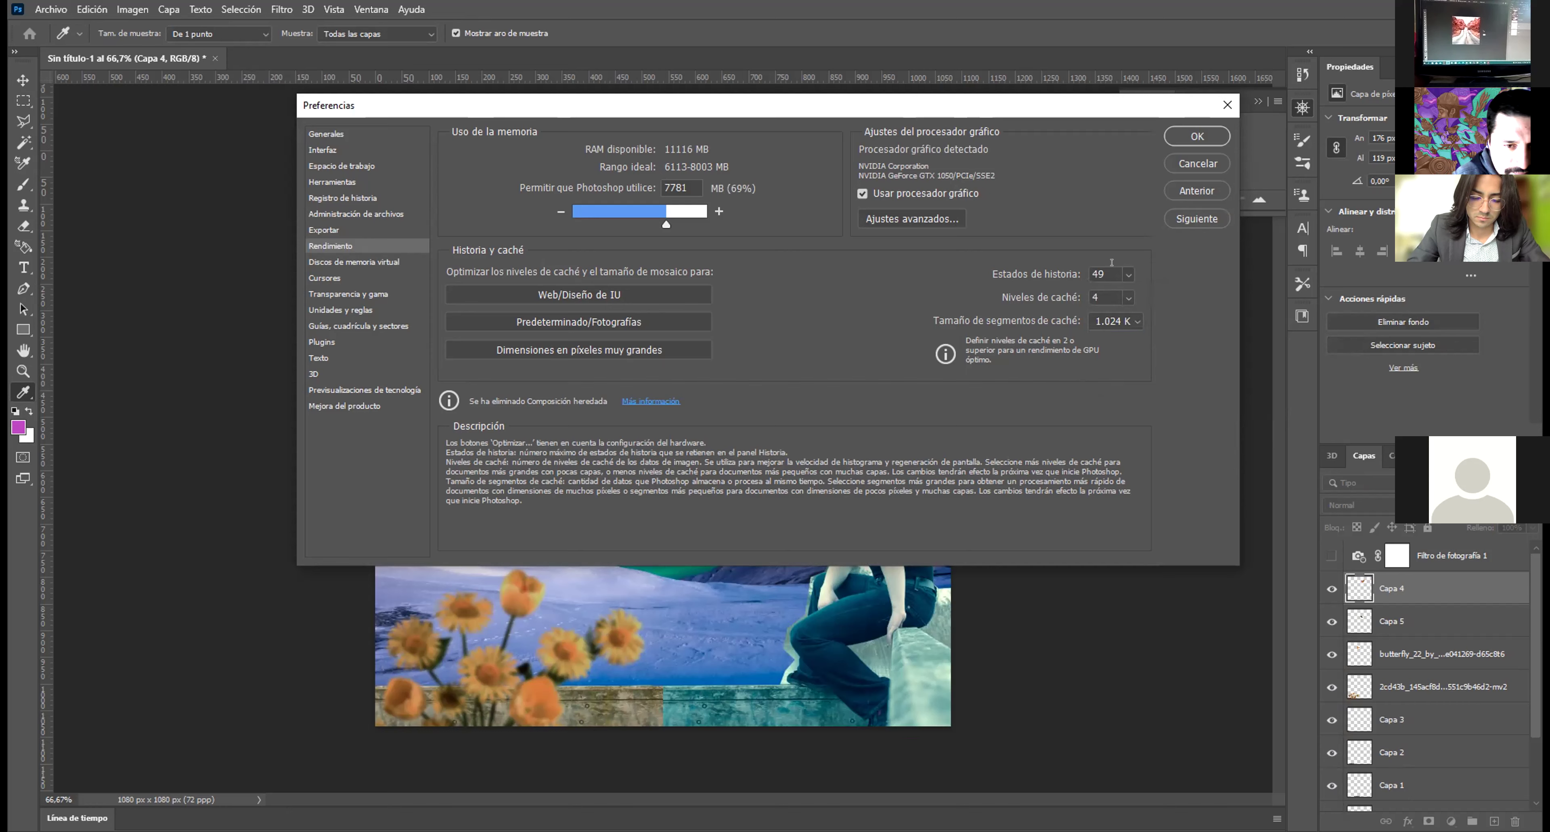
left_click(1129, 274)
left_click_drag(1126, 294, 1099, 294)
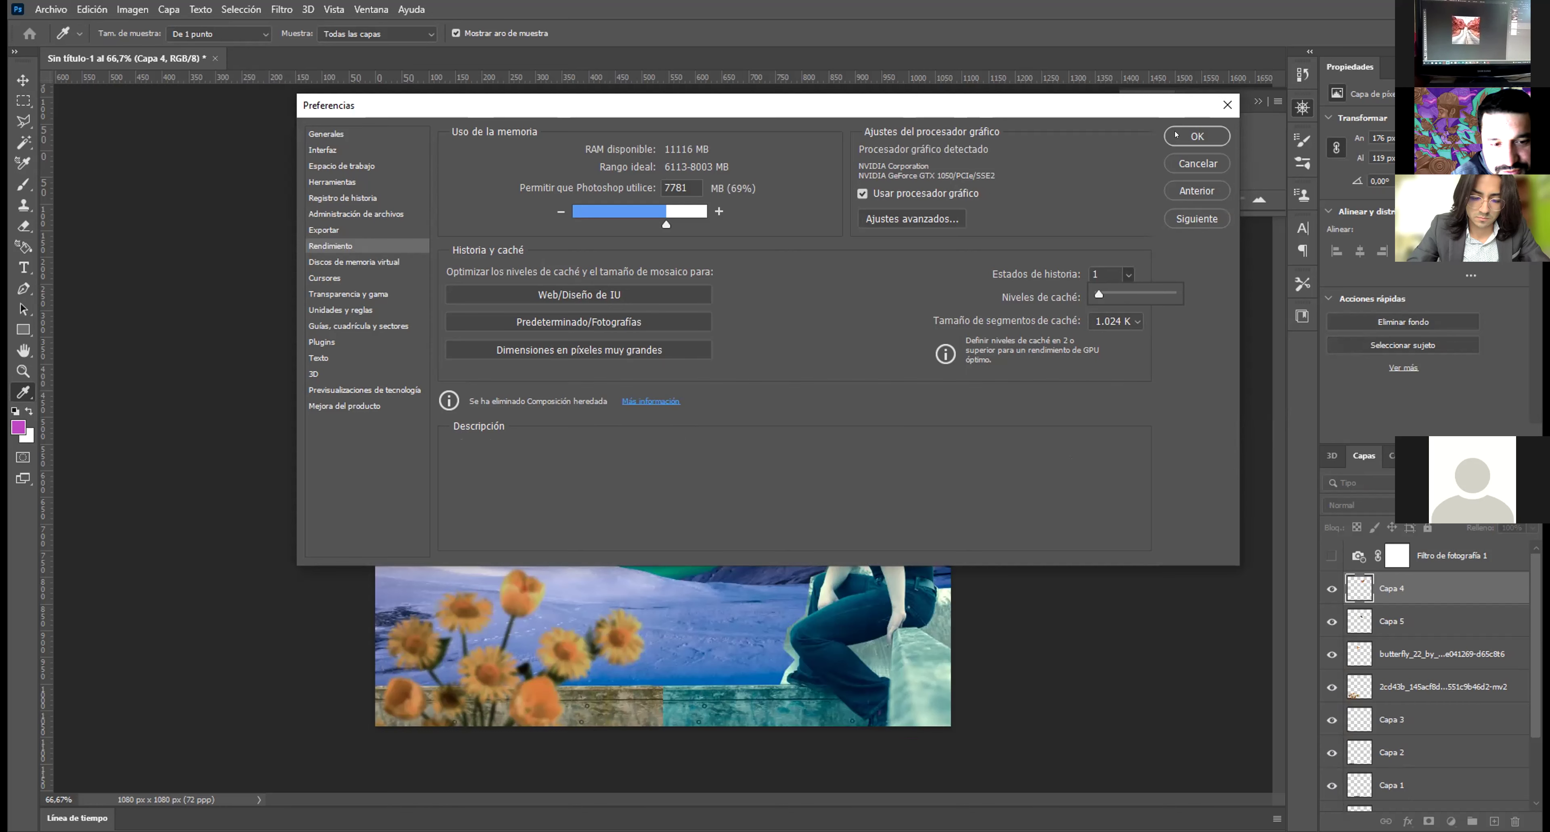
key("Return")
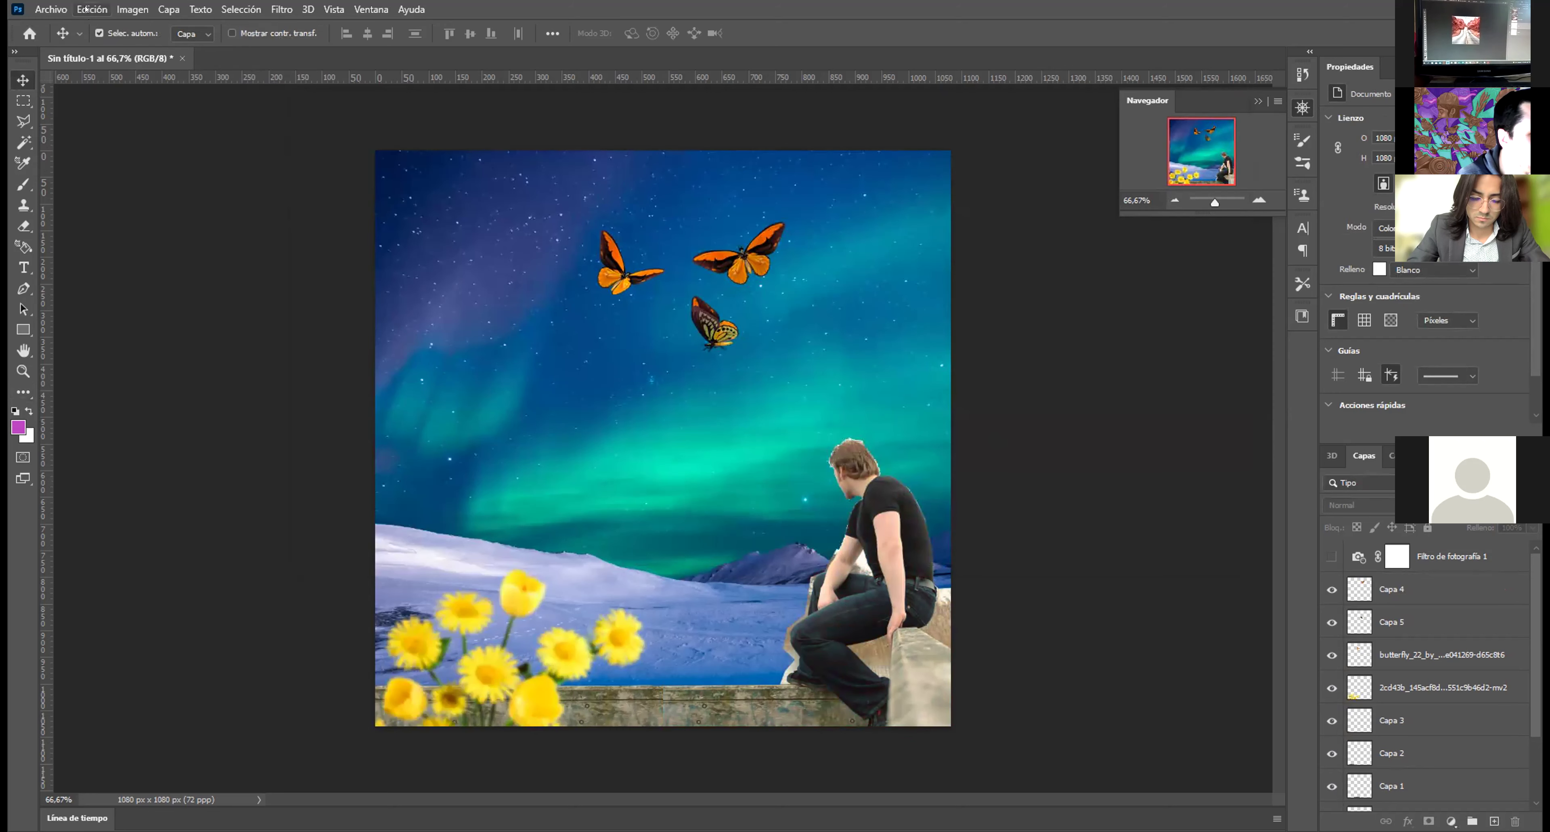
Step: Reopen the Performance (Rendimiento) preferences and raise the history states (Estados de historia) to 51
key("alt+a")
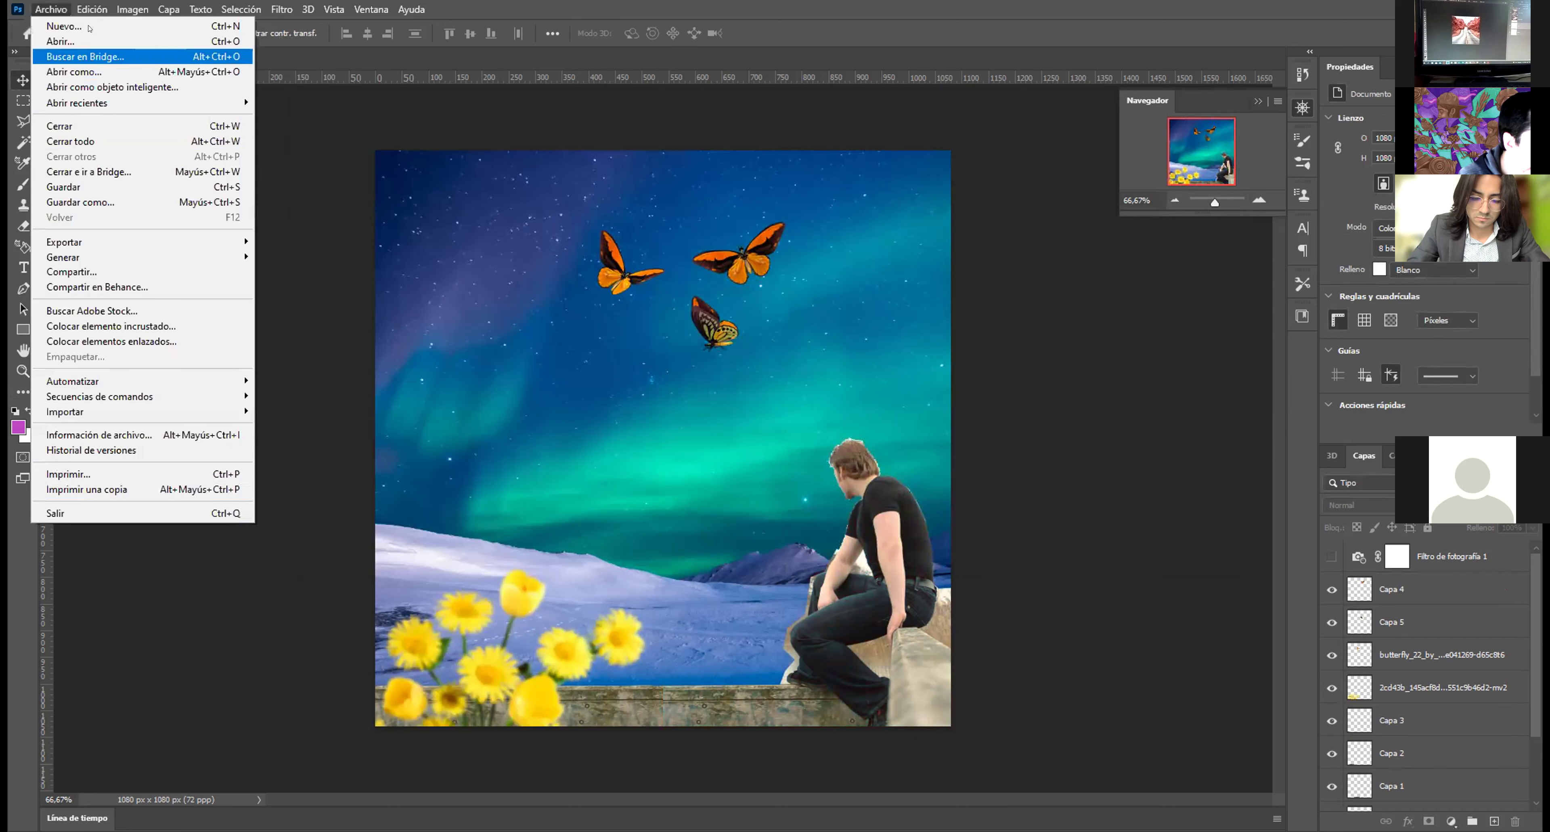
mouse_move(138, 677)
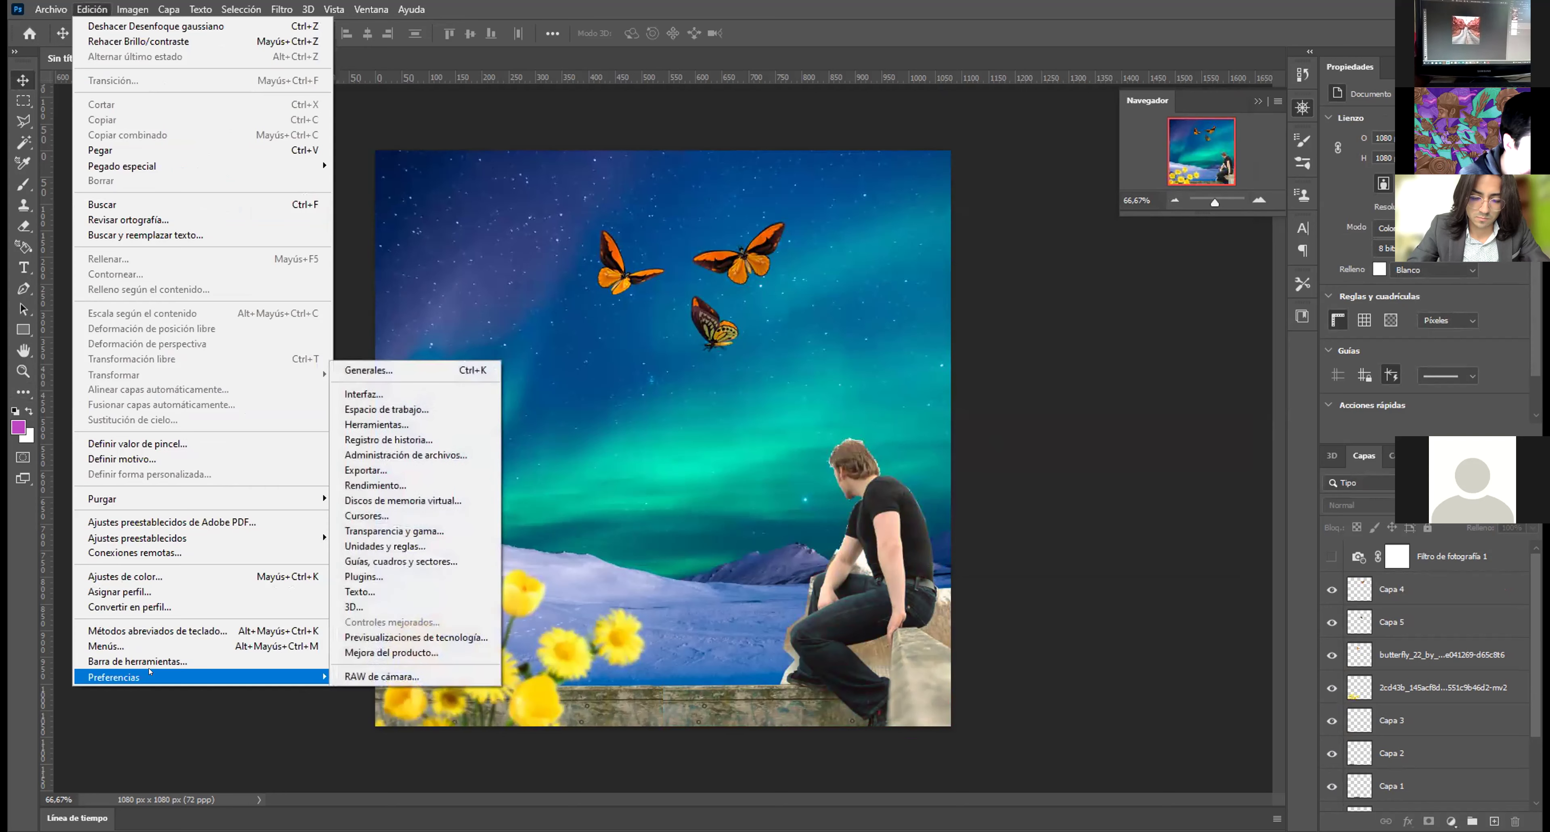
left_click(405, 364)
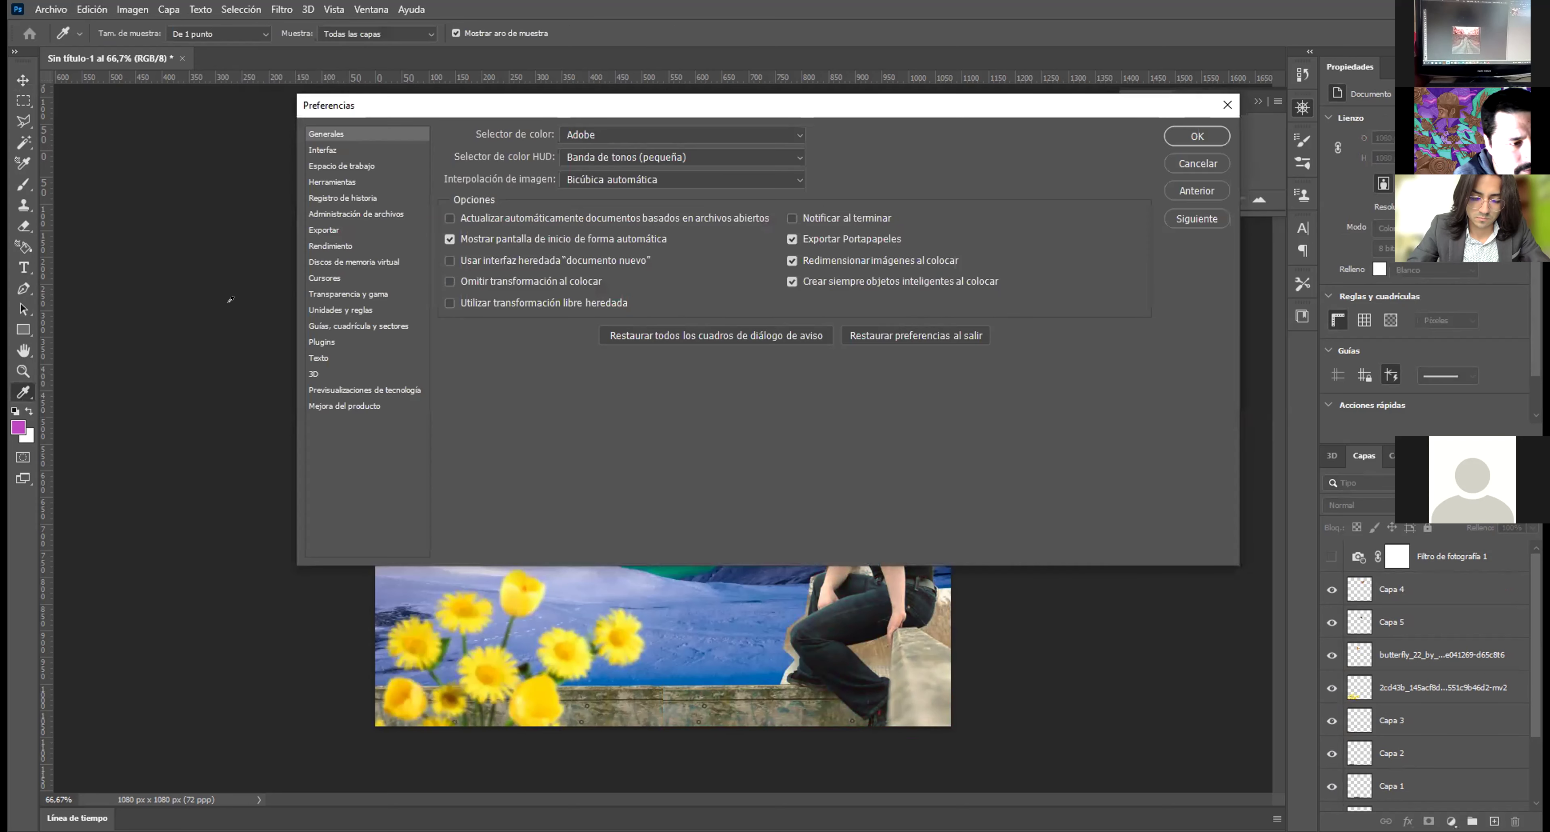
left_click(330, 245)
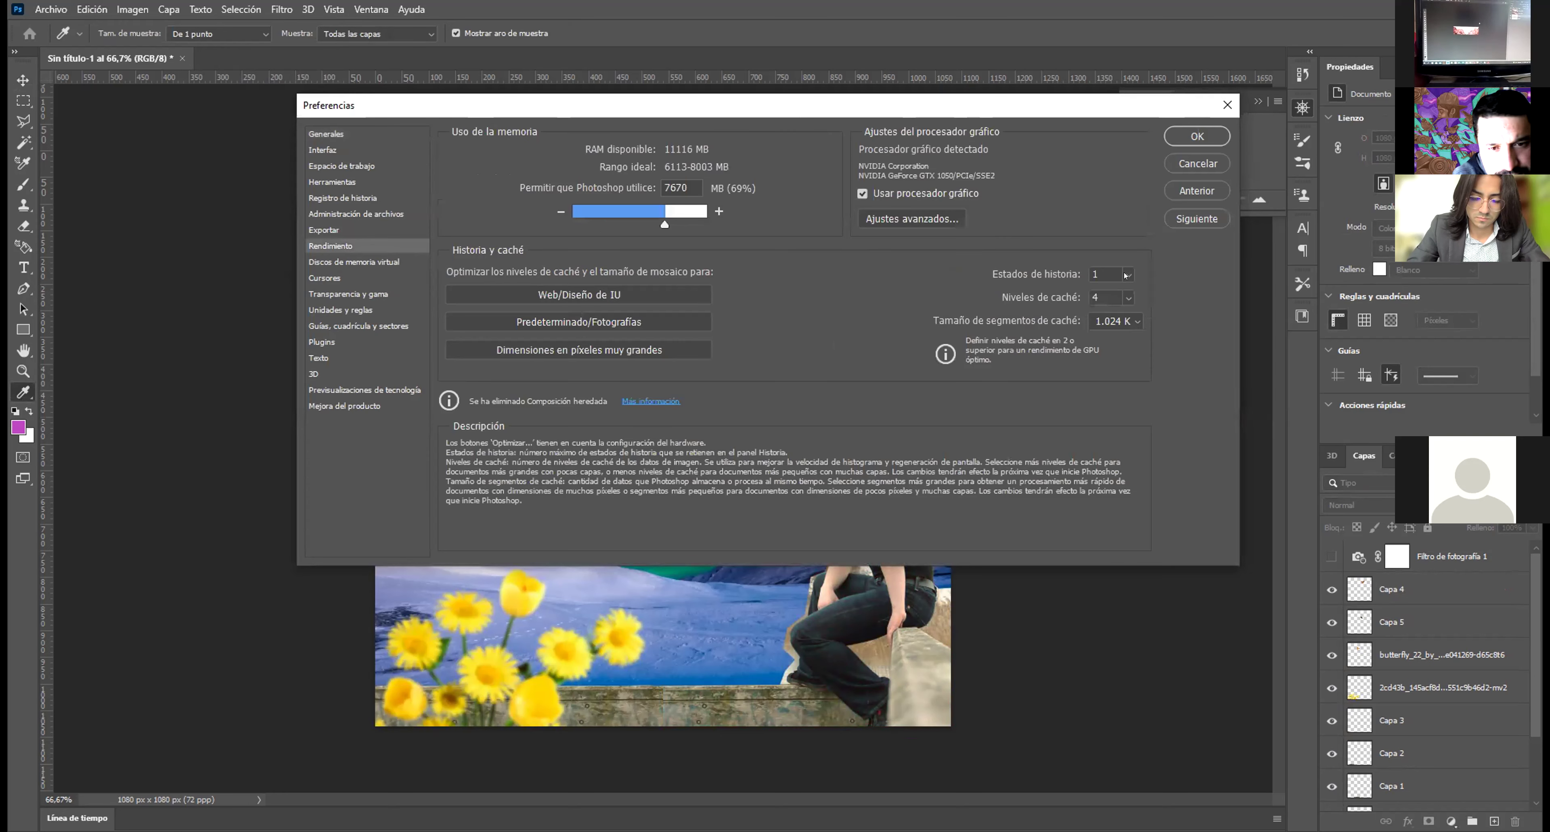
left_click(1123, 275)
left_click_drag(1124, 291, 1156, 293)
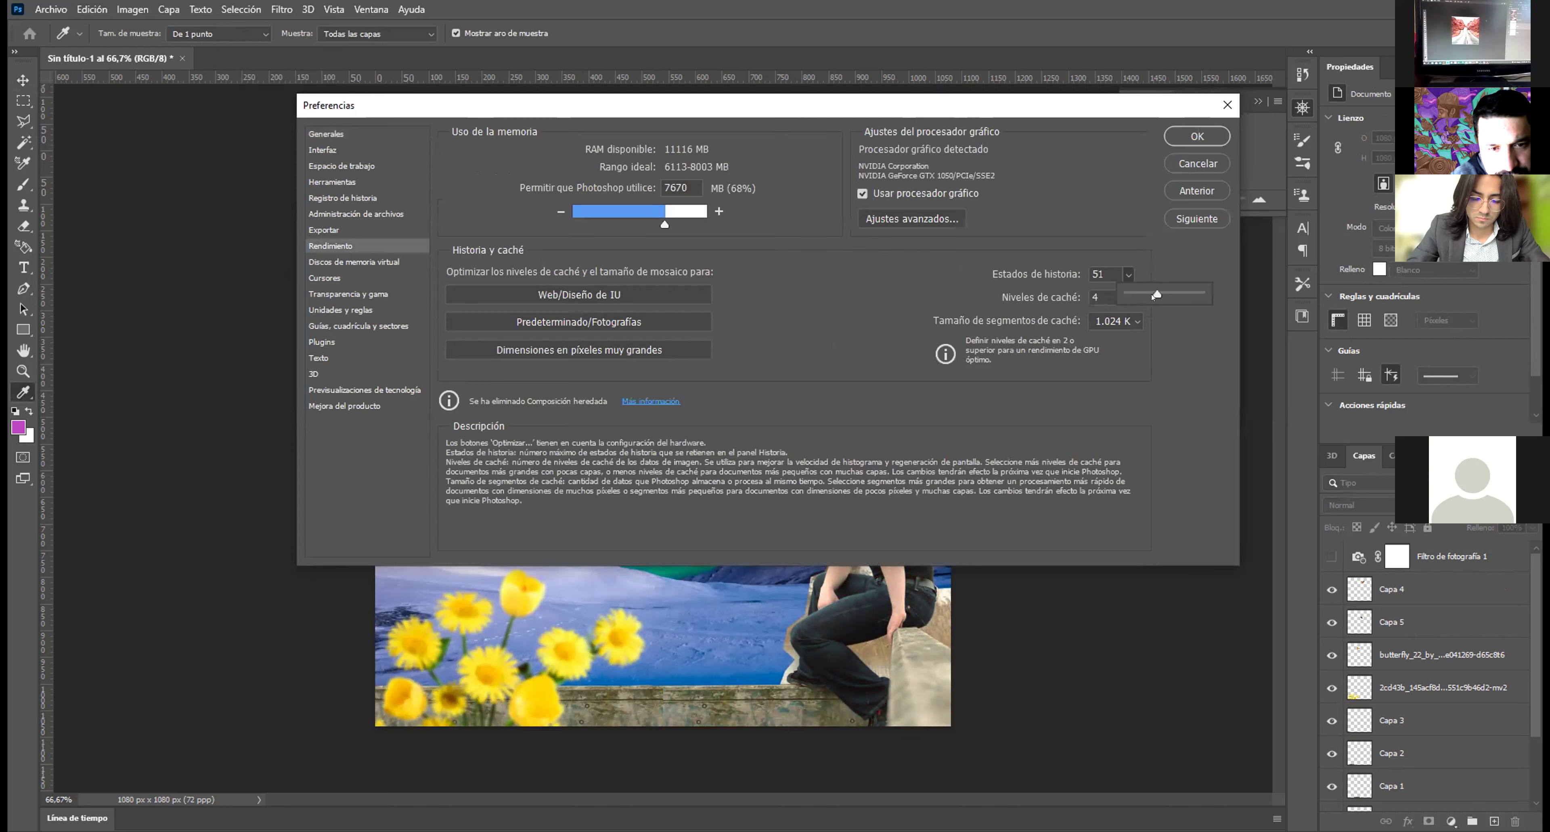
left_click(905, 277)
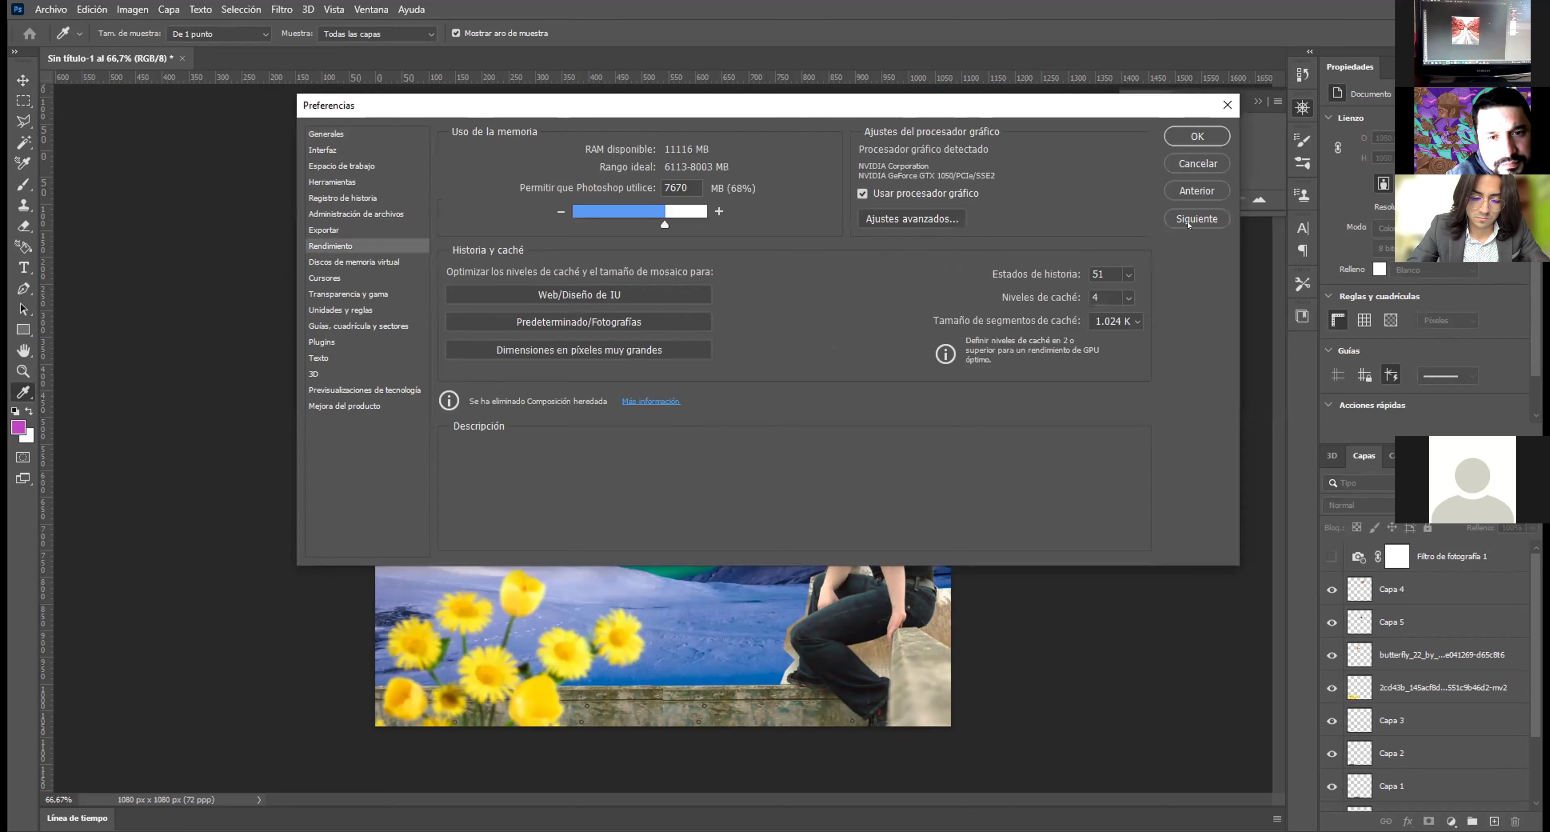
mouse_move(662, 223)
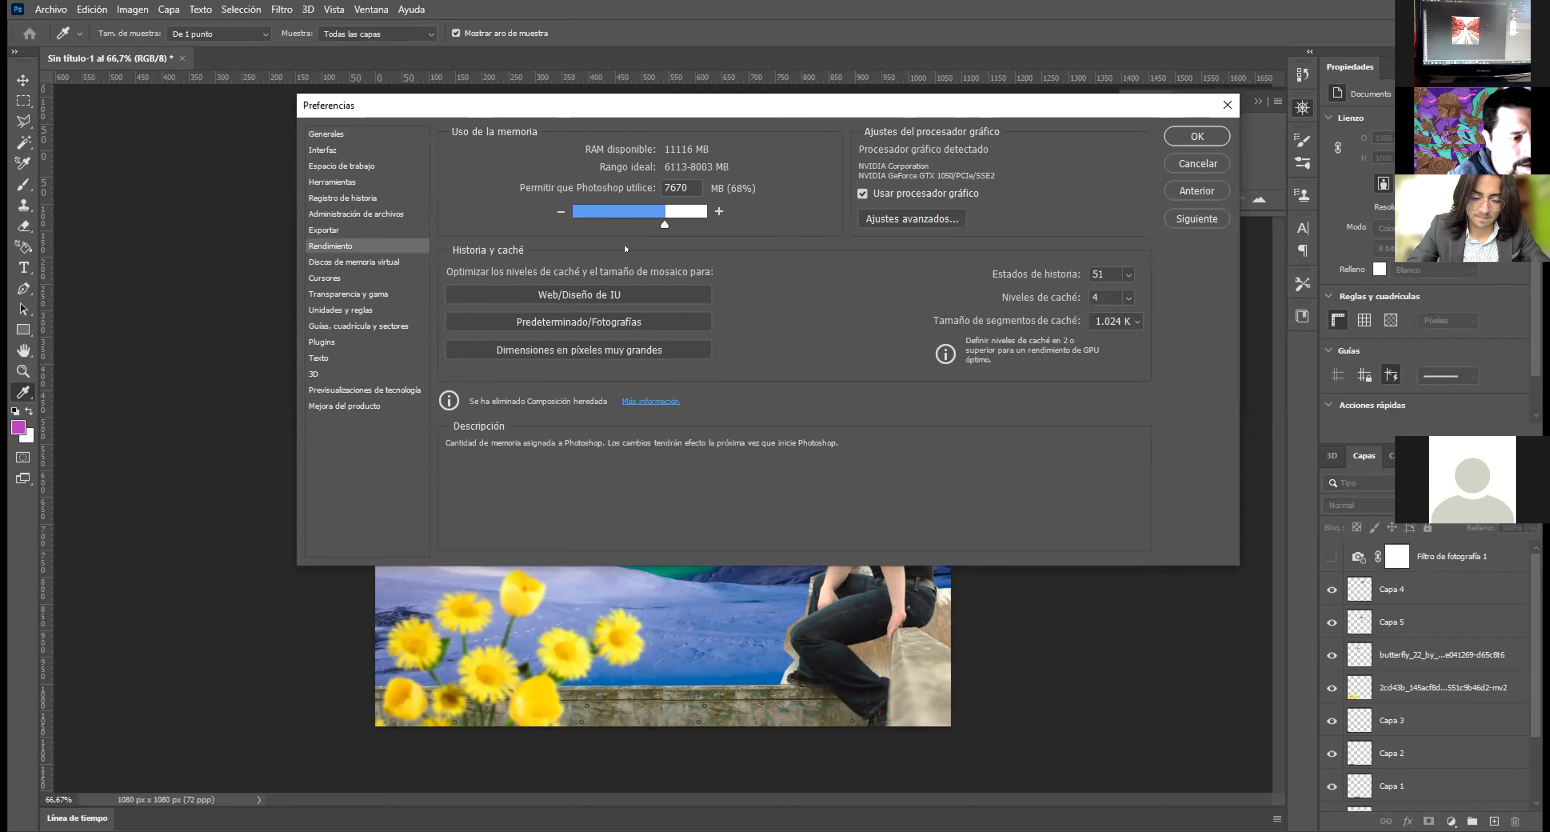
Step: Look through the Product Improvement (Mejora del producto), Technology Previews (Previsualizaciones de tecnología) and Type (Texto) preference pages
mouse_move(535, 274)
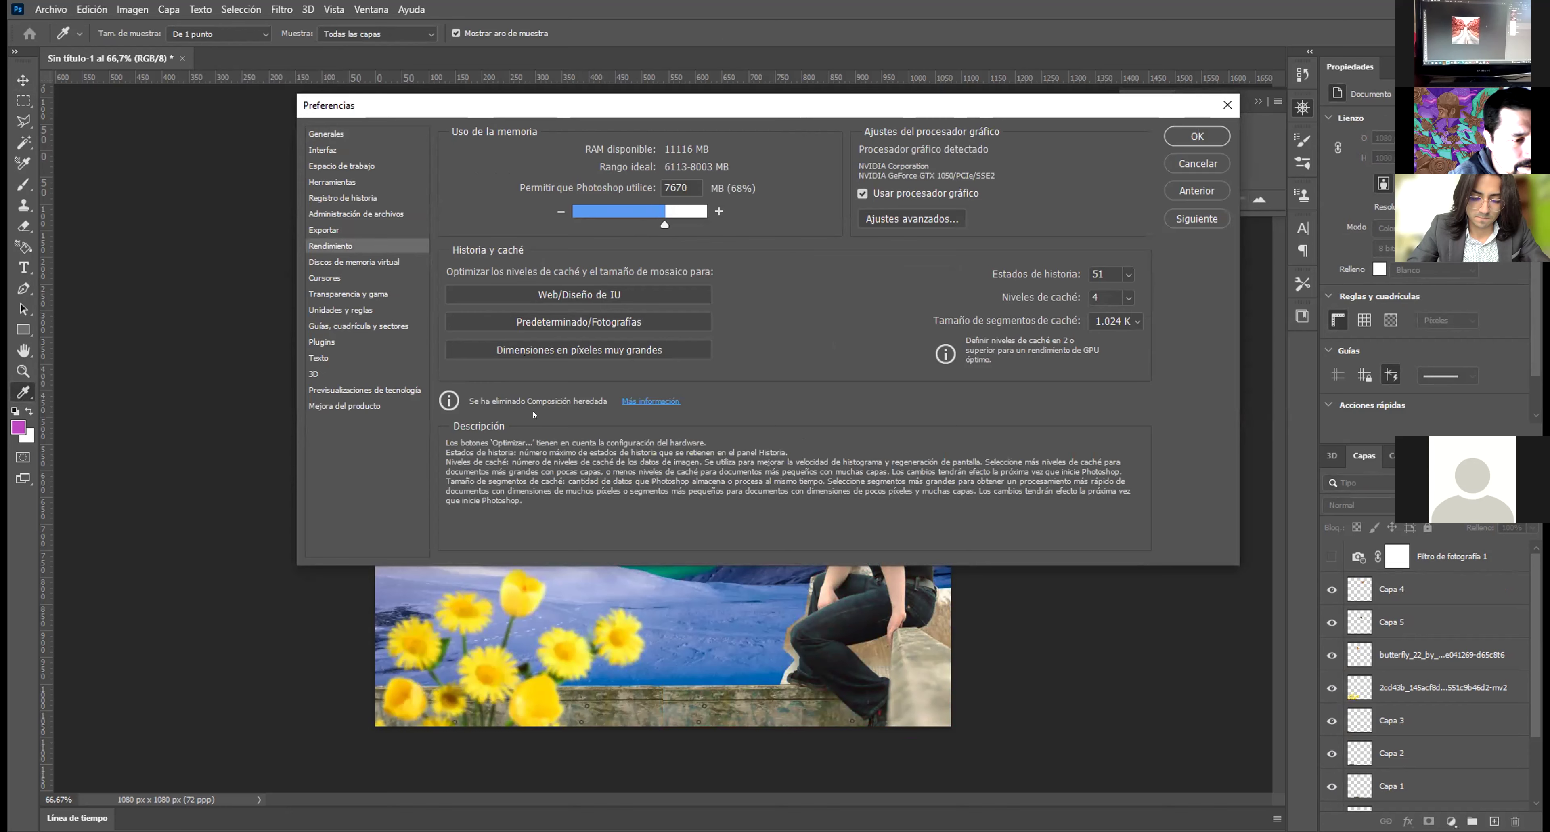
left_click(335, 404)
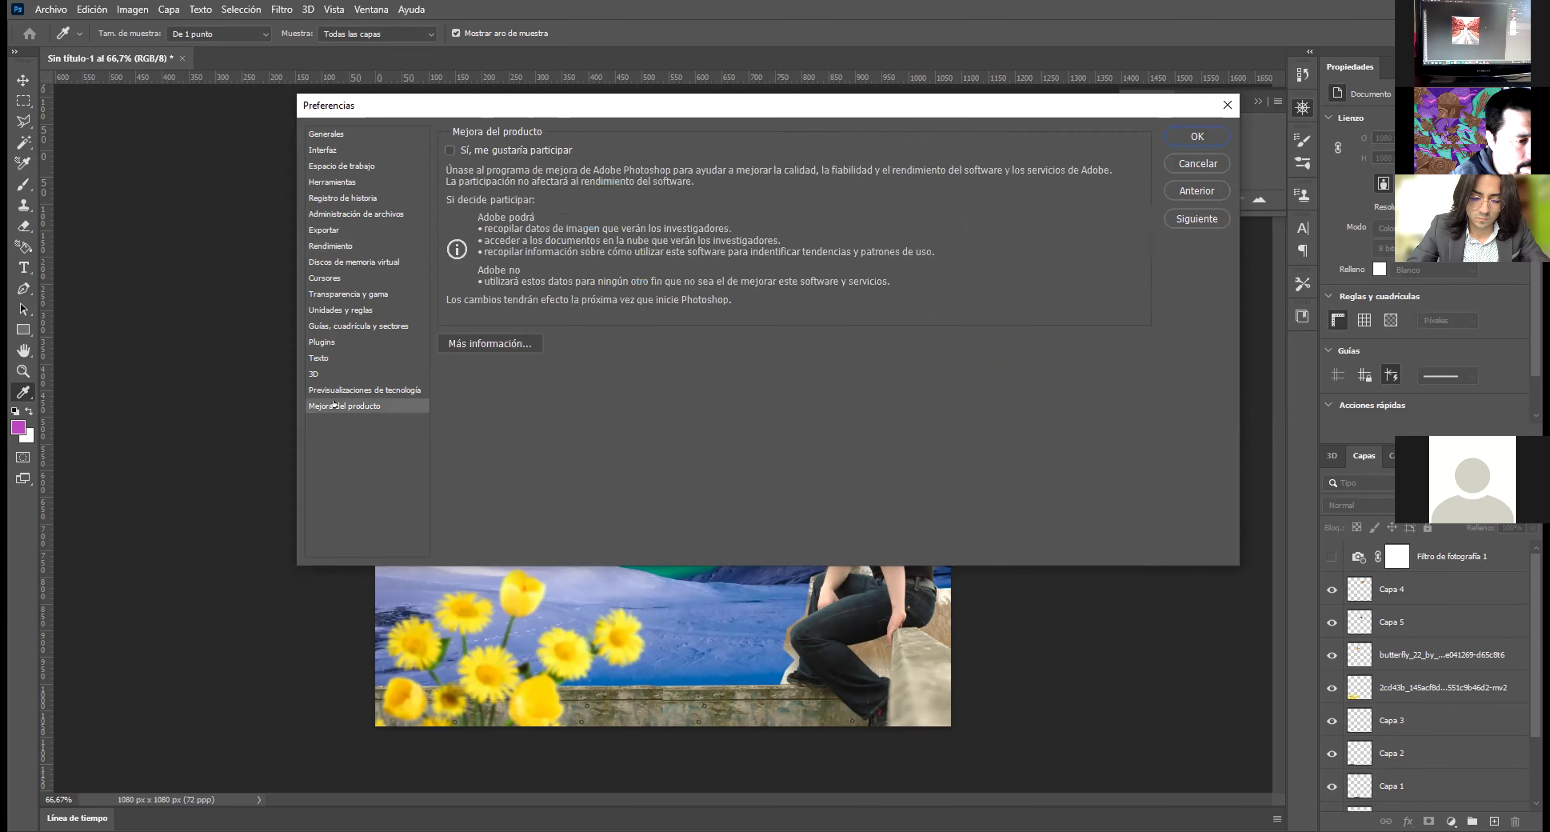
left_click(335, 389)
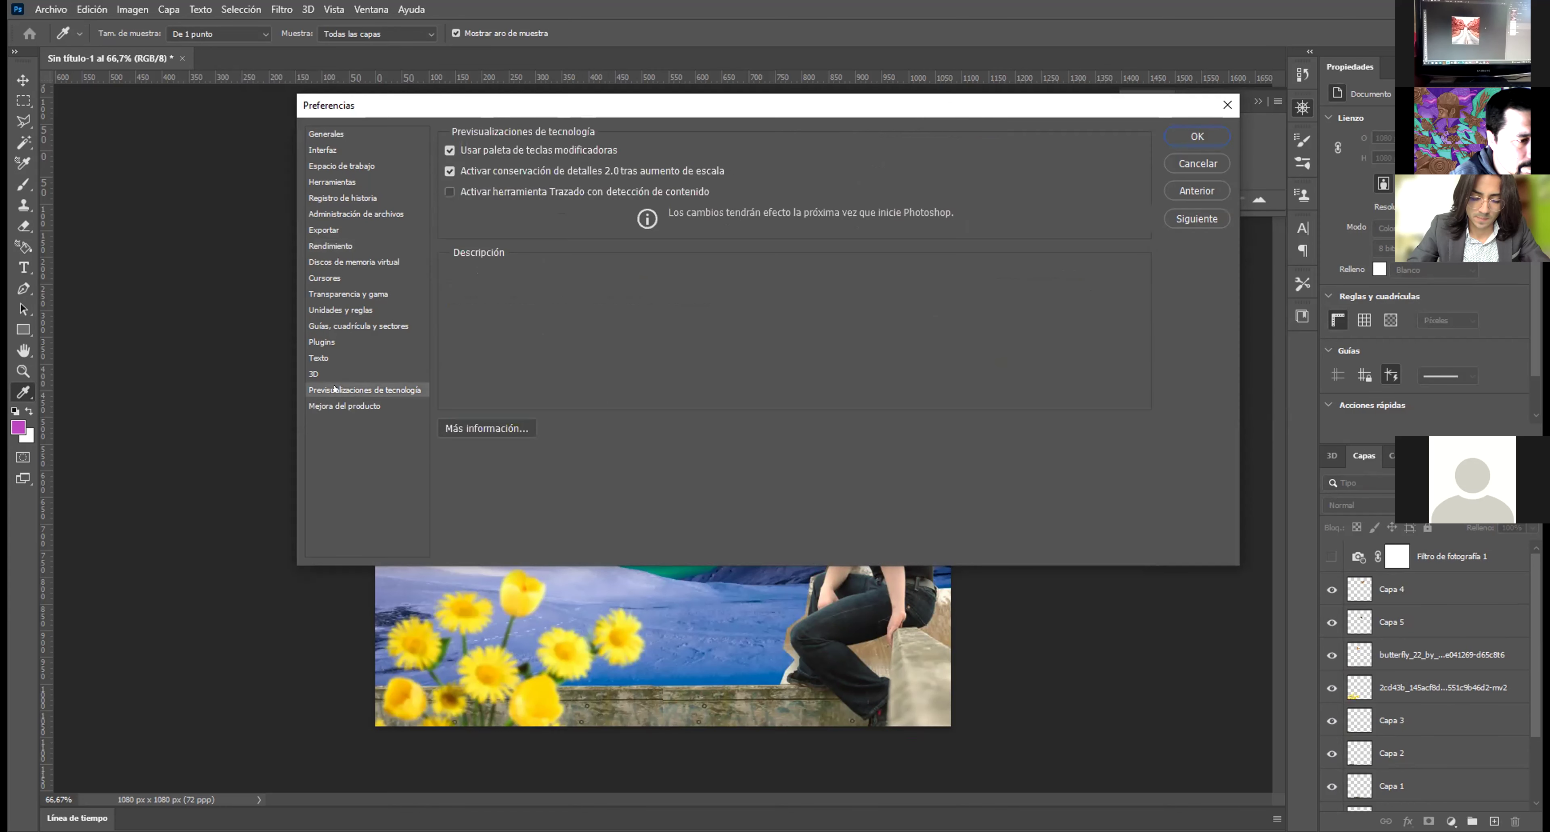
left_click(311, 374)
left_click(319, 358)
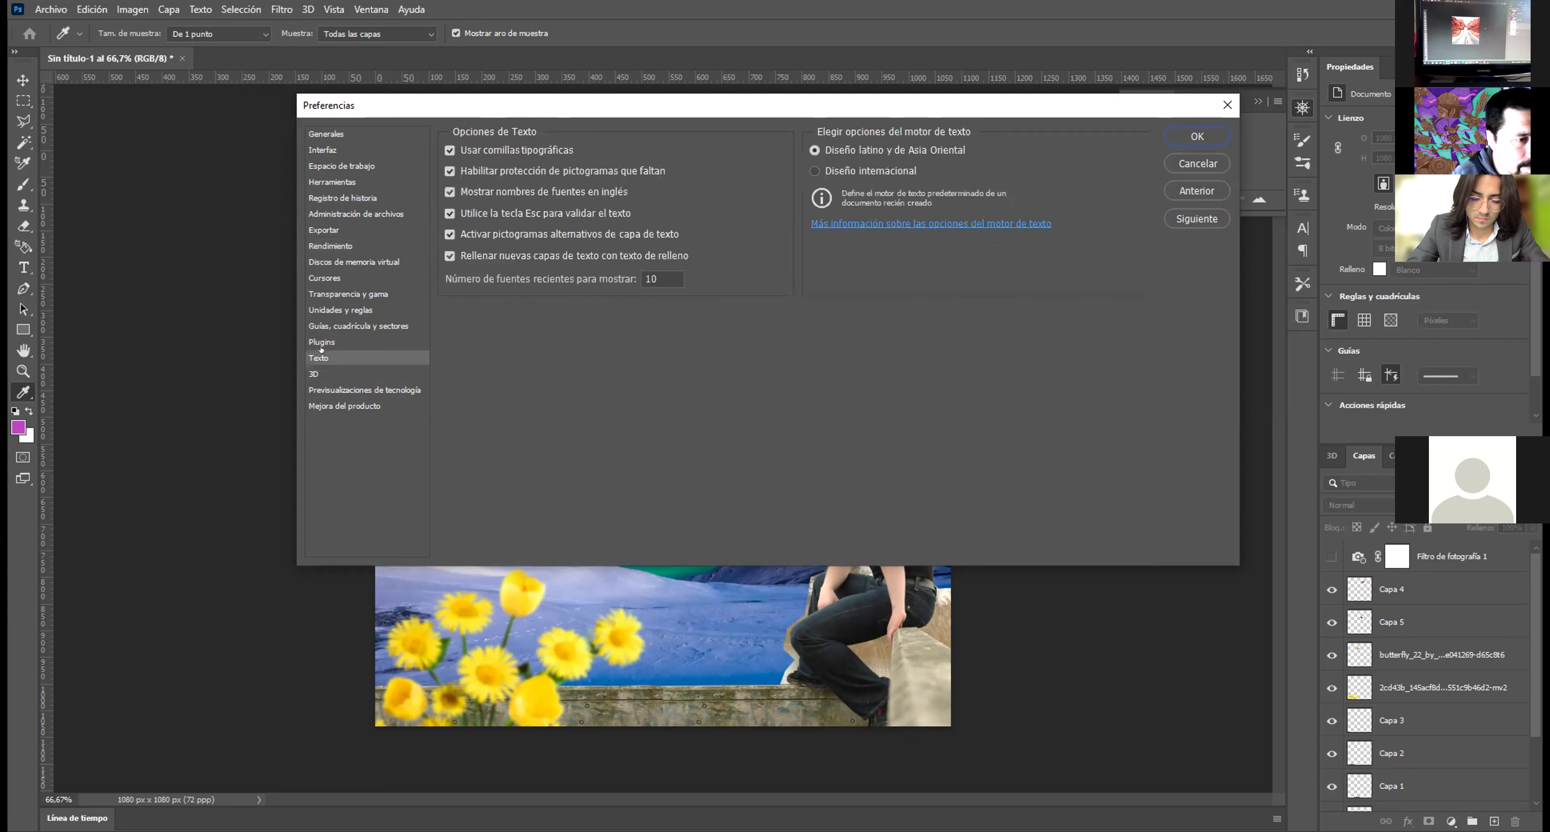
Step: Examine the 3D preferences, including the ray tracer, axis control and available VRAM options, and close the preferences without accepting them
left_click(322, 373)
mouse_move(843, 224)
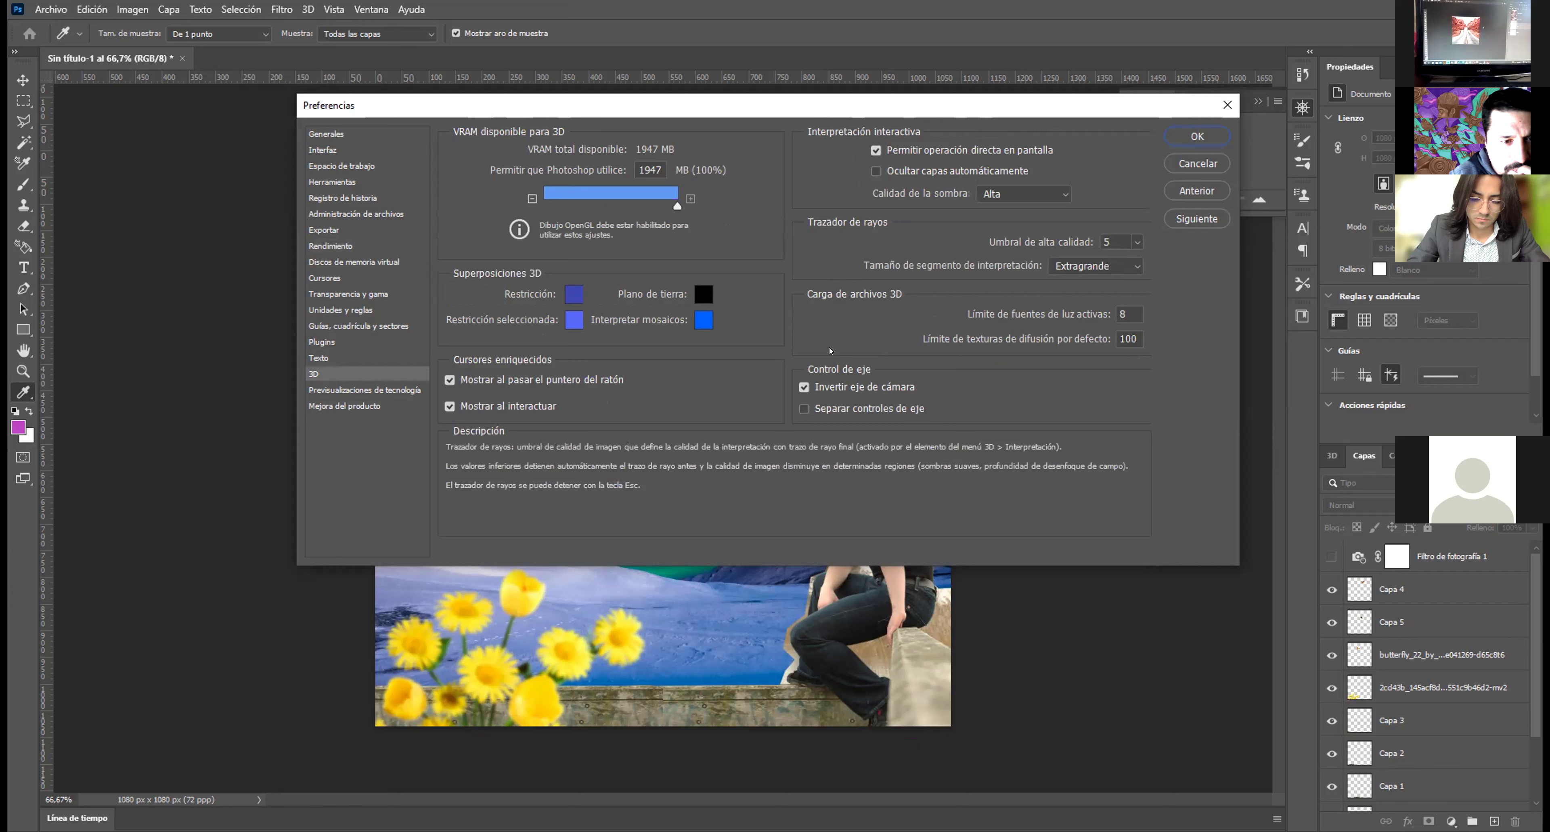
mouse_move(878, 377)
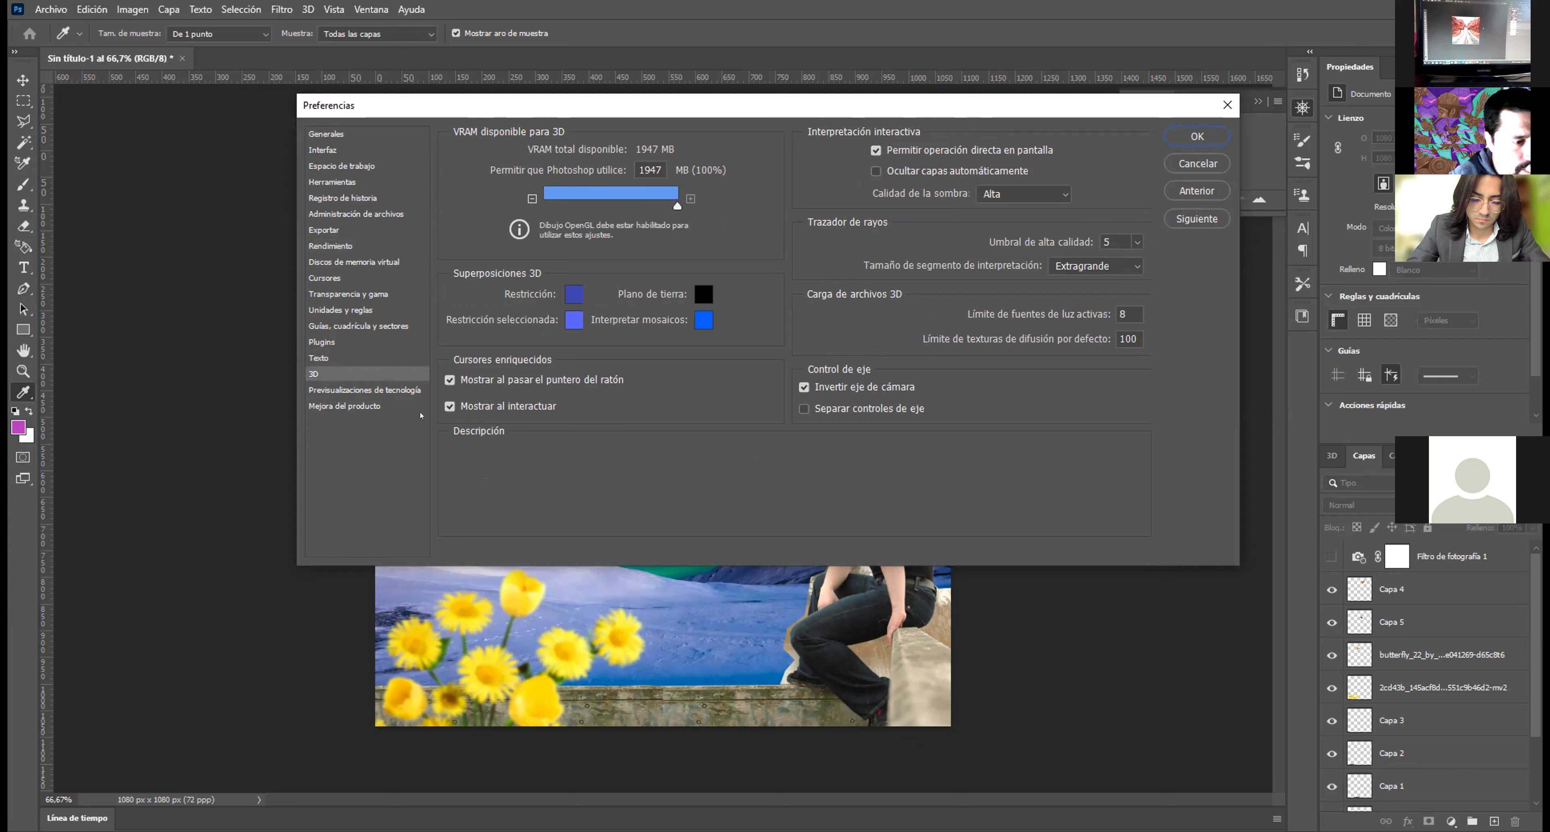
mouse_move(533, 145)
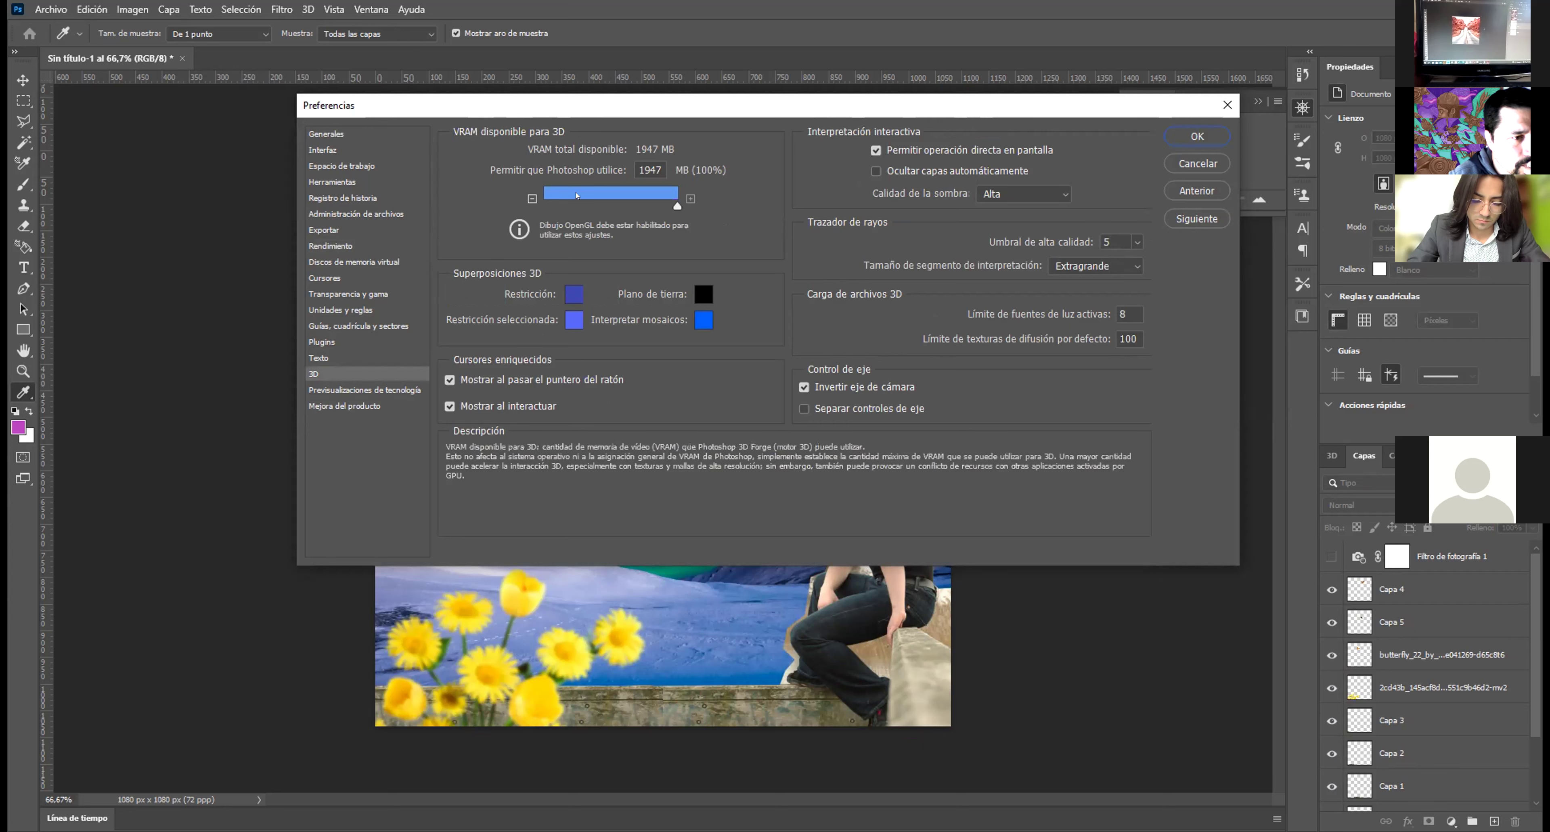
left_click(1228, 105)
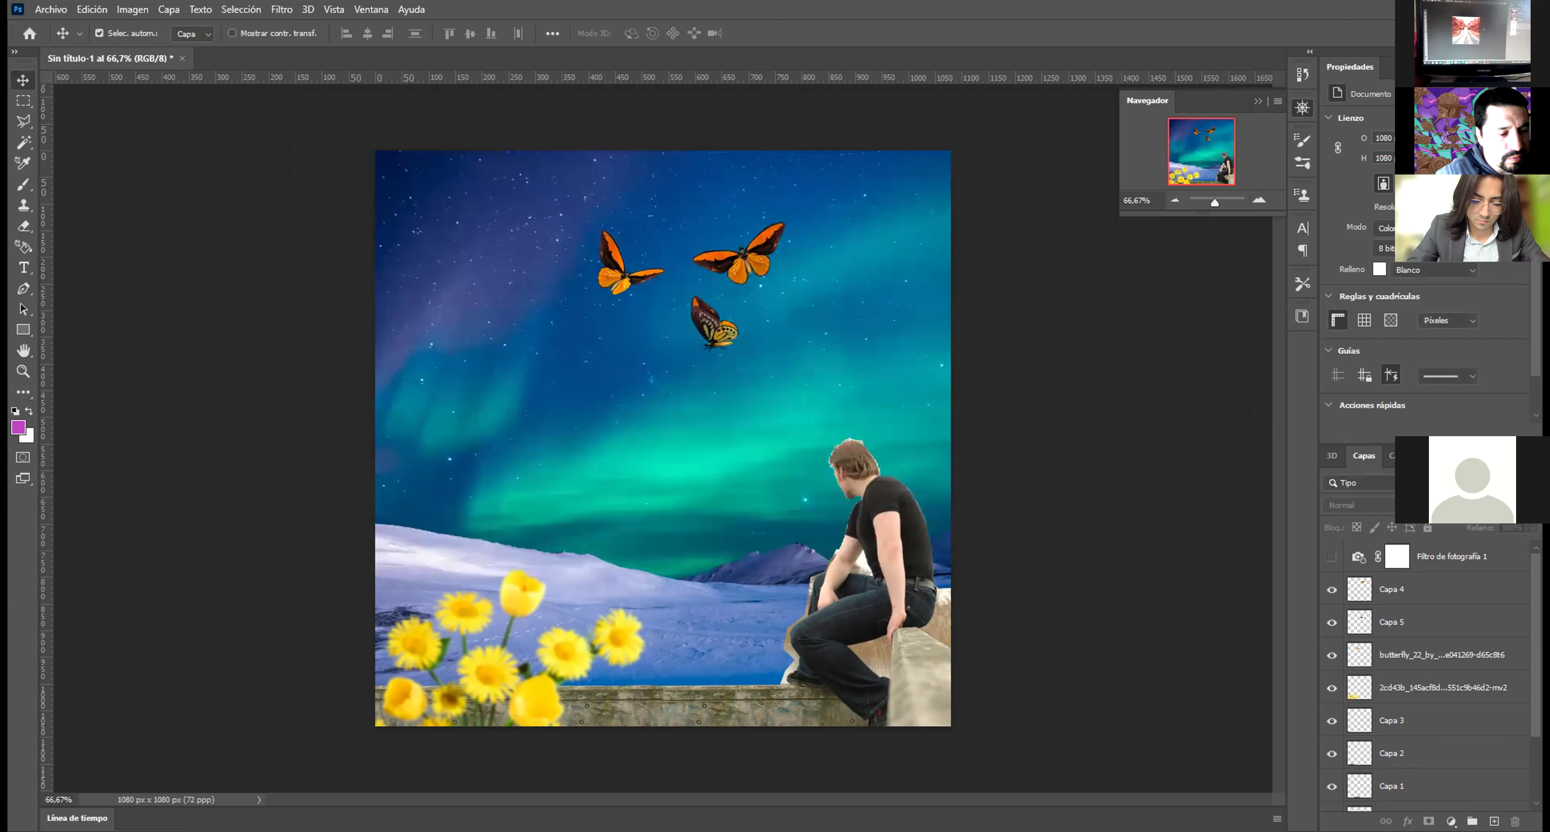